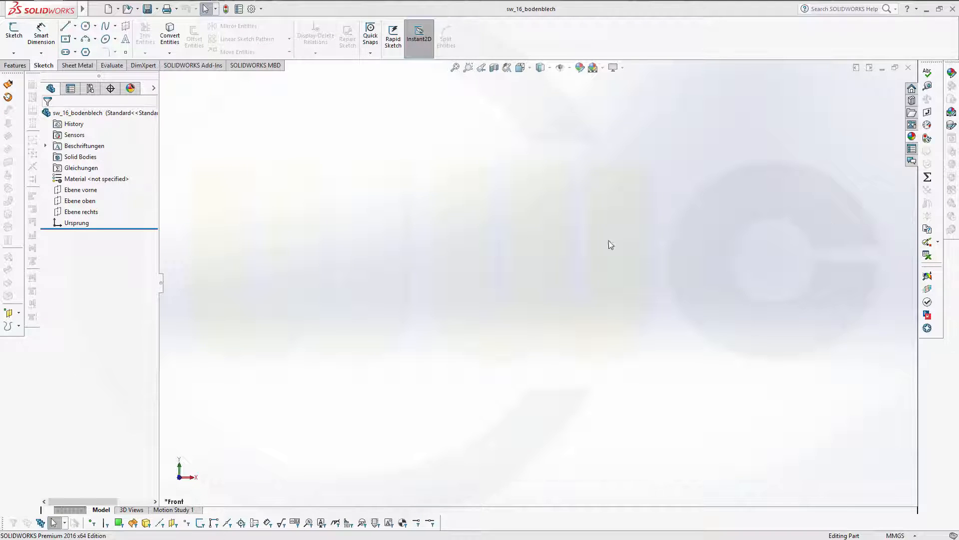
Show the three default planes Ebene vorne, Ebene oben and Ebene rechts in the model.
{"action": "left_click", "coordinate": [15, 65]}
{"action": "left_click", "coordinate": [80, 192]}
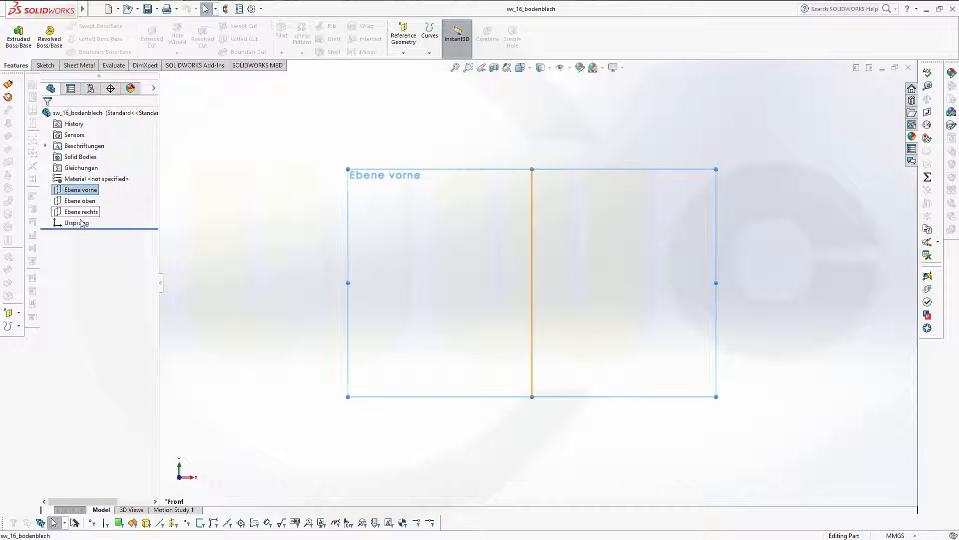
{"action": "left_click", "coordinate": [80, 214], "text": "shift"}
{"action": "right_click", "coordinate": [79, 220]}
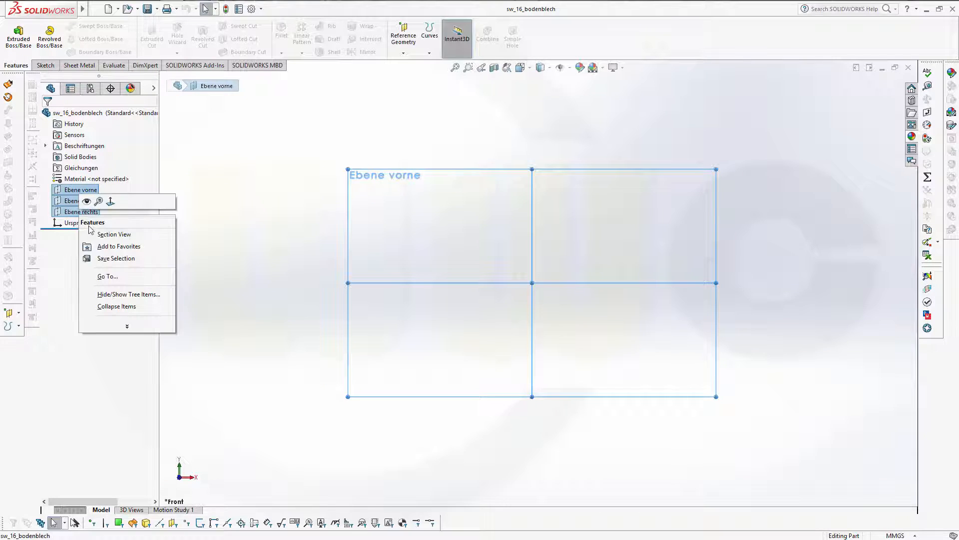
{"action": "left_click", "coordinate": [87, 202]}
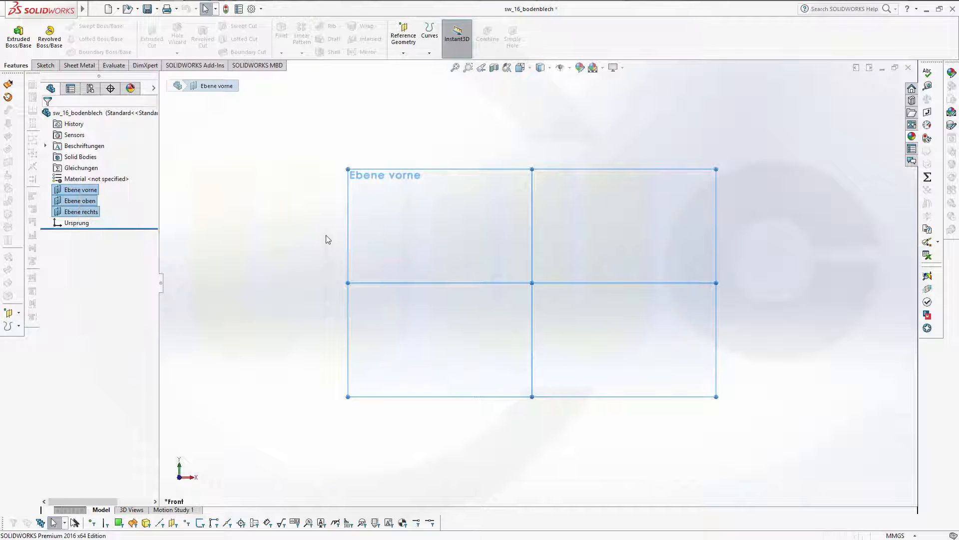
{"action": "left_click", "coordinate": [284, 215]}
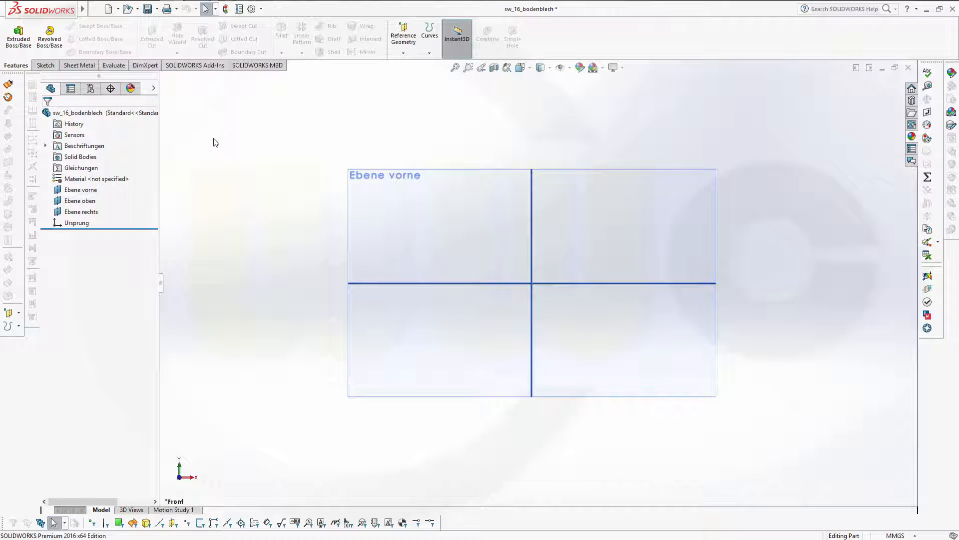
Create a reference plane offset 400 mm from Ebene rechts.
{"action": "left_click", "coordinate": [392, 42]}
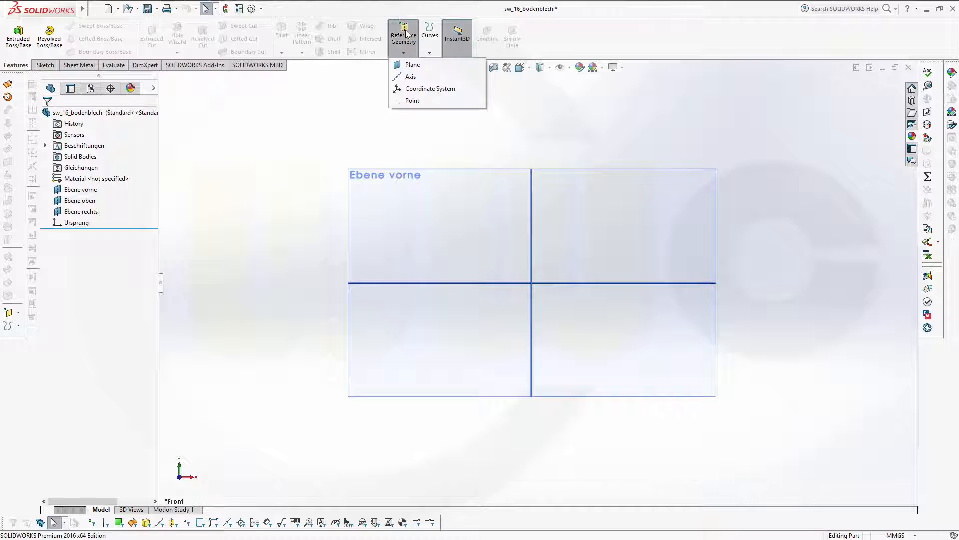
{"action": "left_click", "coordinate": [411, 65]}
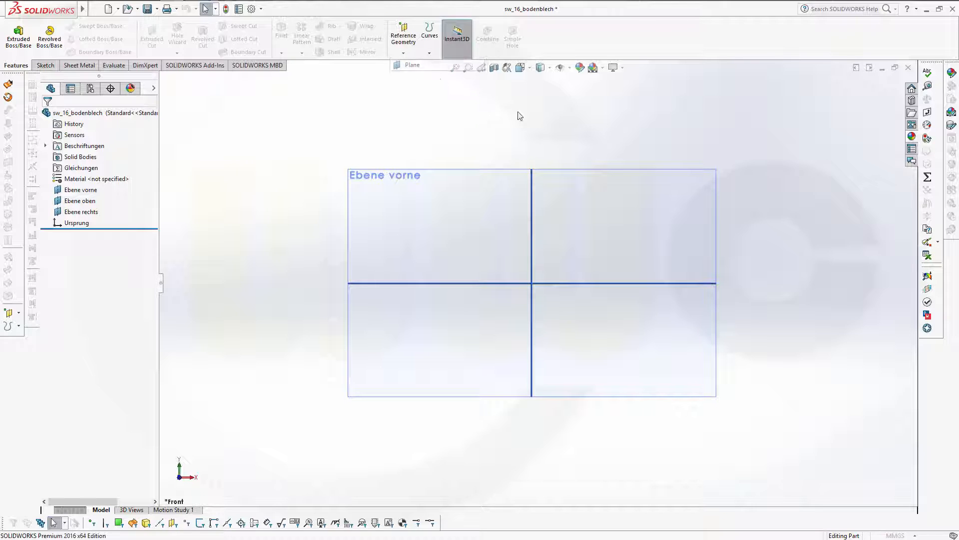
{"action": "left_click", "coordinate": [533, 231]}
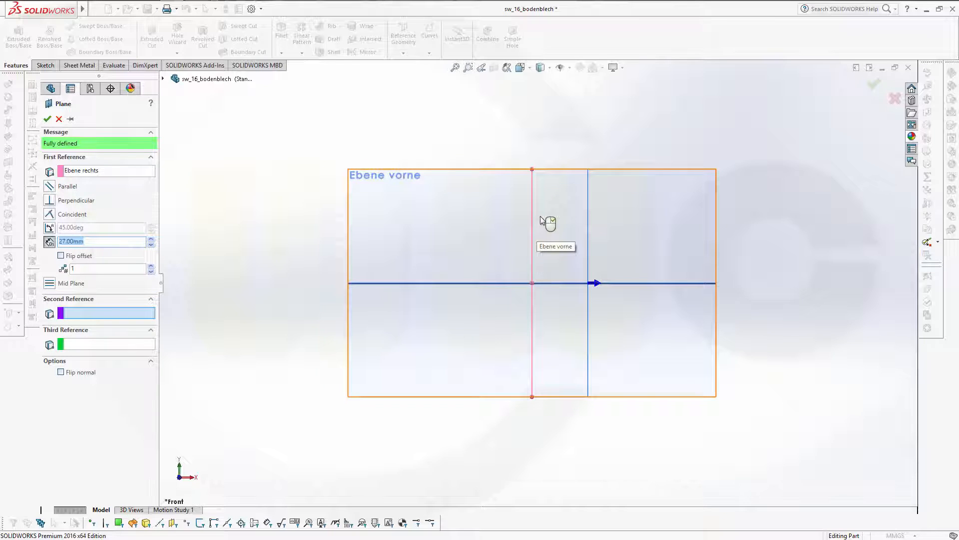
{"action": "type", "text": "400"}
{"action": "key", "text": "Return"}
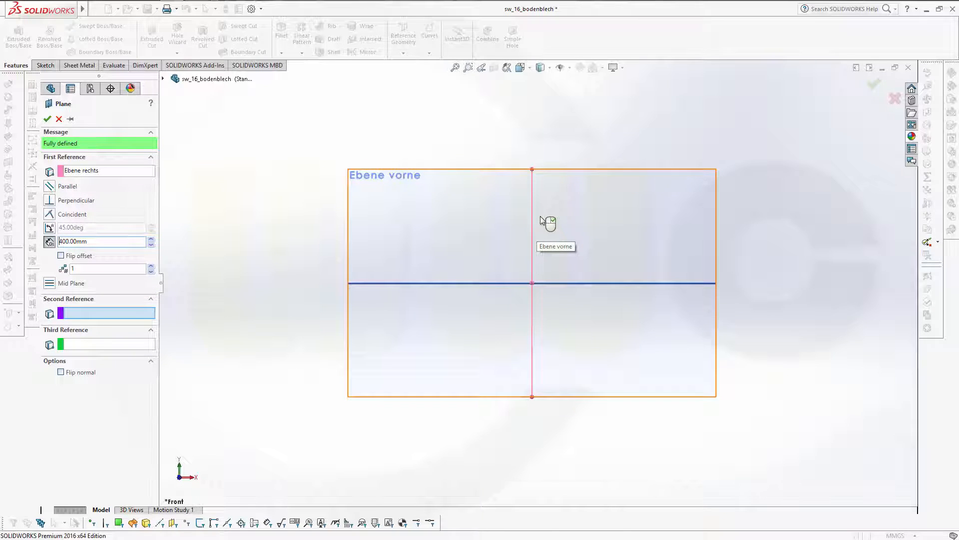
{"action": "left_click", "coordinate": [47, 118]}
{"action": "left_click", "coordinate": [405, 33]}
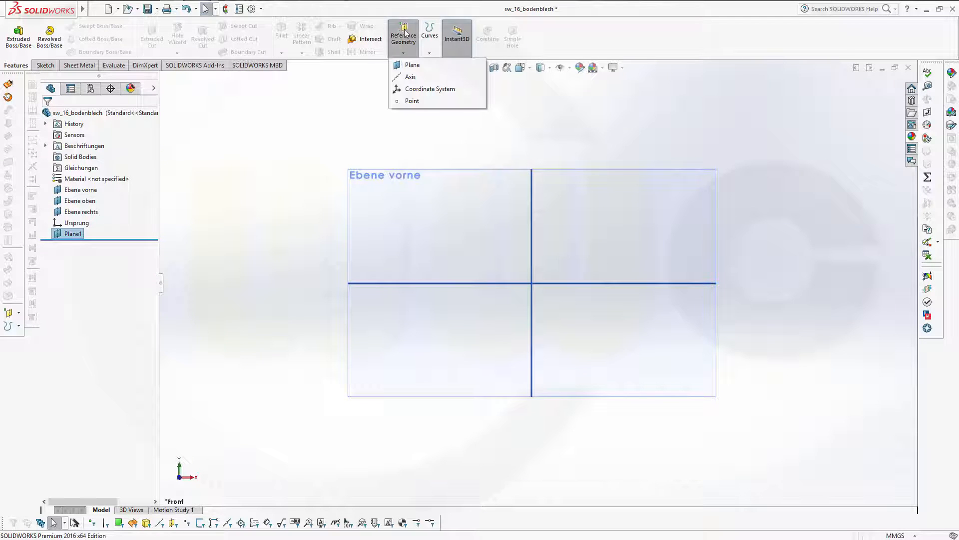
{"action": "left_click", "coordinate": [413, 65]}
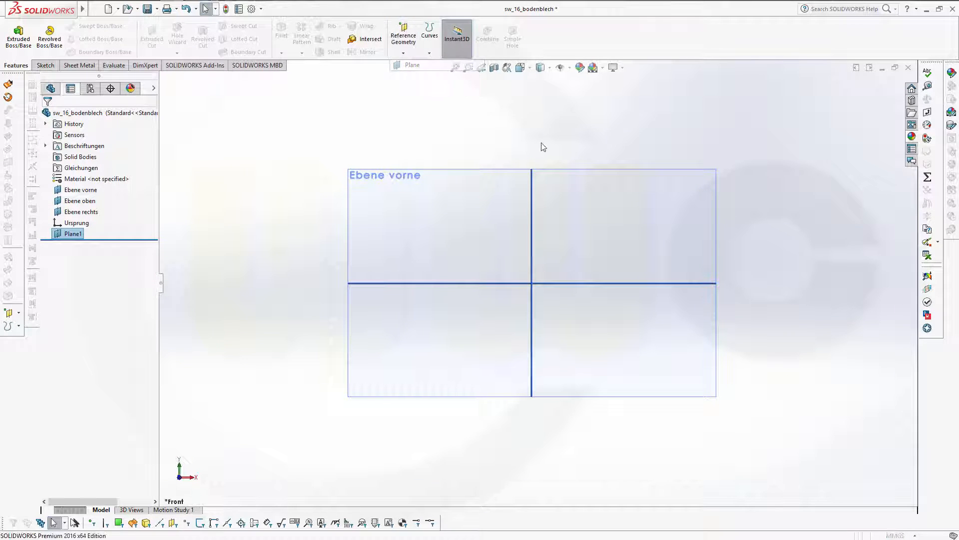
{"action": "left_click", "coordinate": [532, 198]}
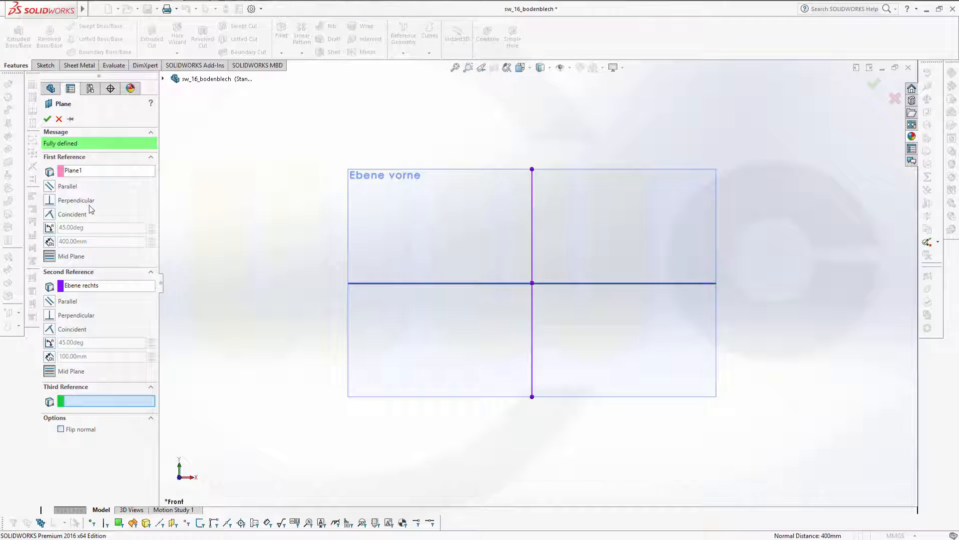
{"action": "left_click", "coordinate": [90, 171]}
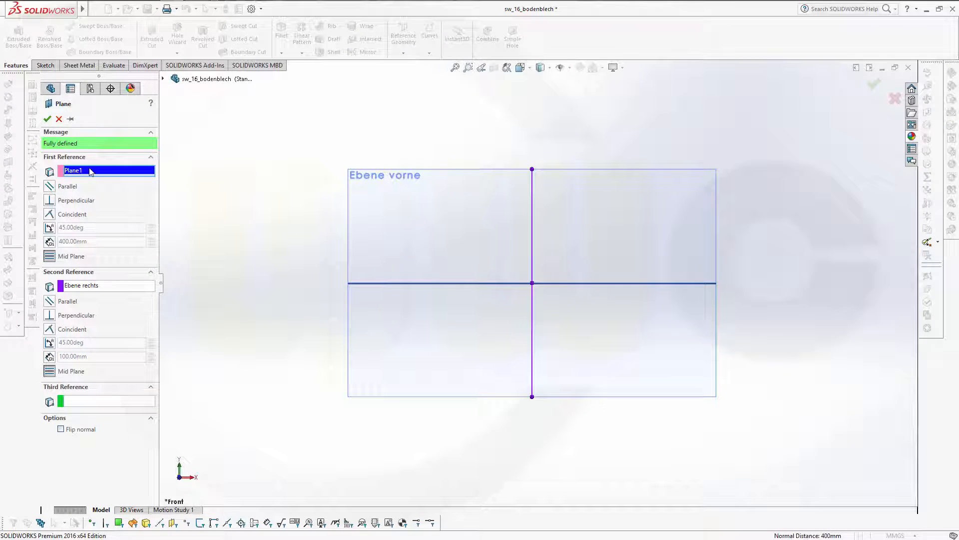
{"action": "key", "text": "Escape"}
Create a reference plane offset 600 mm from Ebene rechts.
{"action": "left_click", "coordinate": [402, 43]}
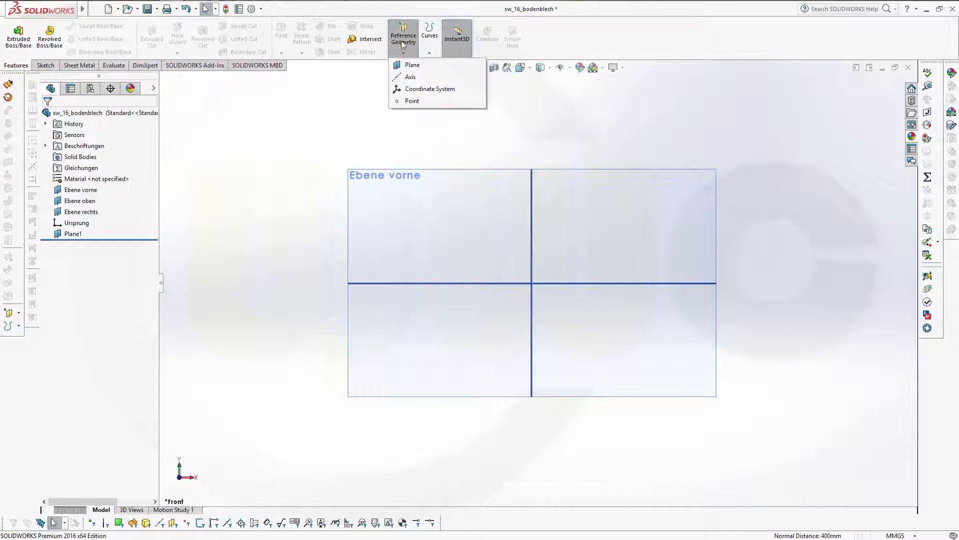
{"action": "left_click", "coordinate": [411, 65]}
{"action": "left_click", "coordinate": [531, 221]}
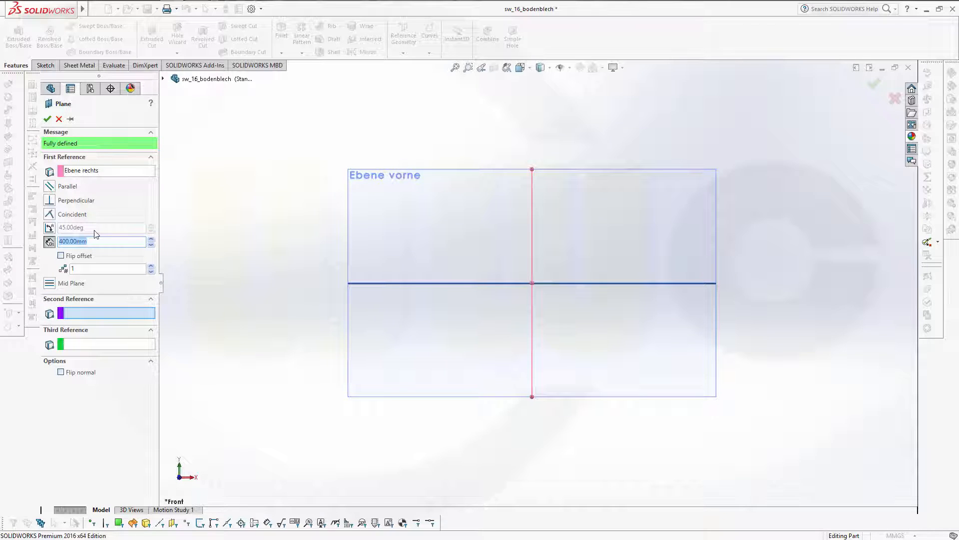
{"action": "type", "text": "600"}
{"action": "key", "text": "Return"}
{"action": "left_click", "coordinate": [47, 119]}
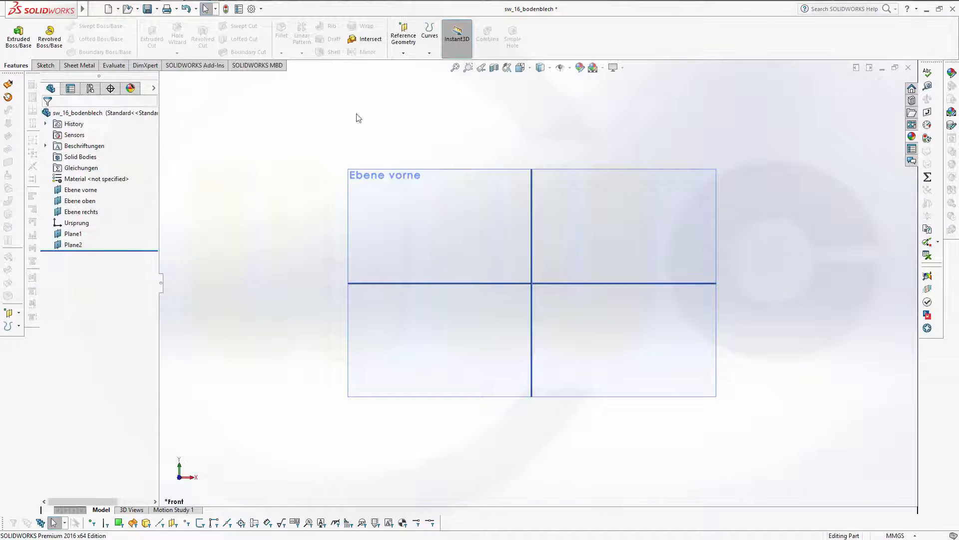
Create a reference plane offset 1050 mm from Ebene rechts.
{"action": "left_click", "coordinate": [400, 44]}
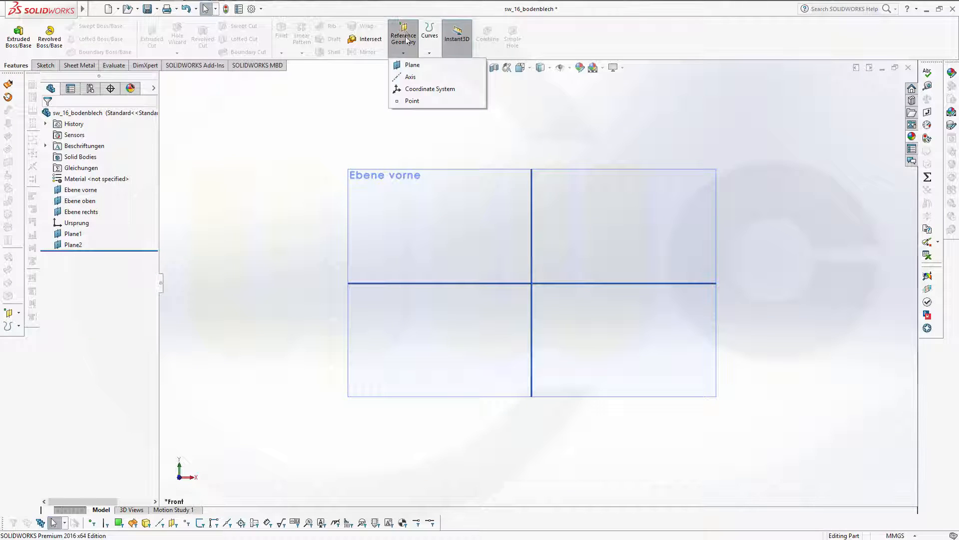
{"action": "left_click", "coordinate": [402, 65]}
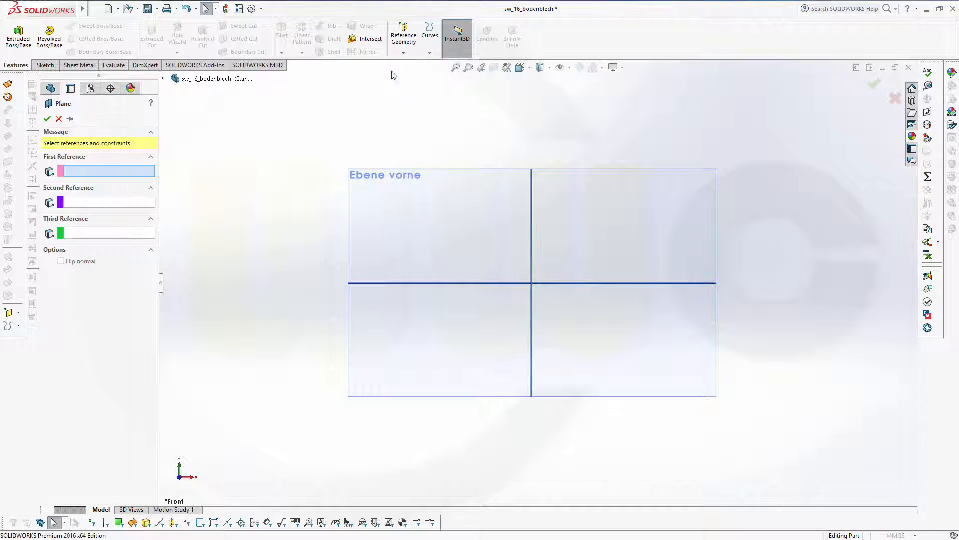
{"action": "left_click", "coordinate": [532, 235]}
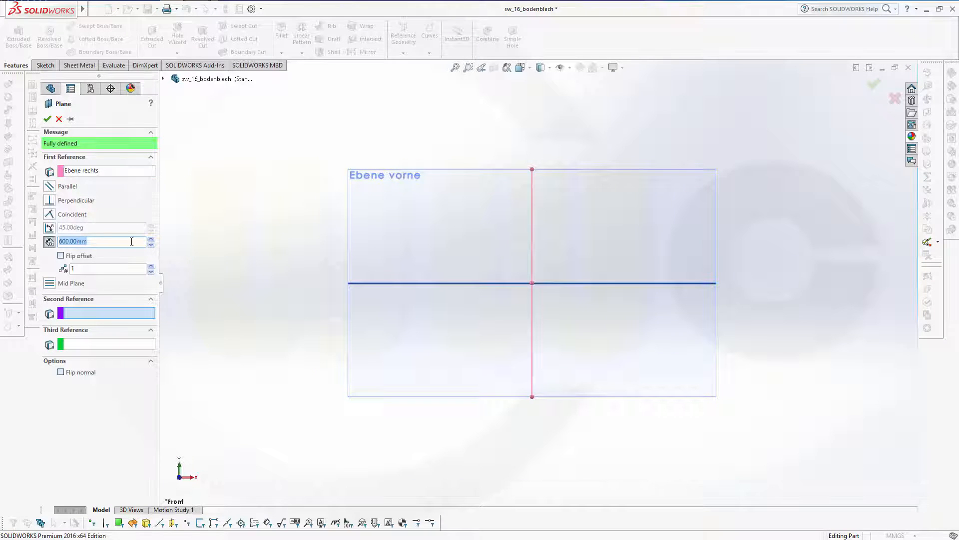
{"action": "type", "text": "1050"}
{"action": "key", "text": "Return"}
{"action": "left_click", "coordinate": [47, 119]}
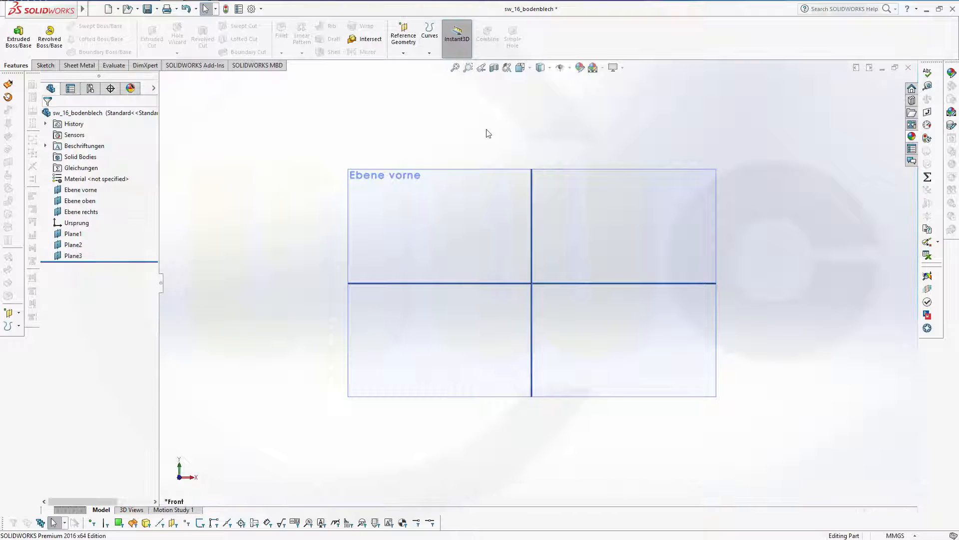
Create a reference plane offset 1500 mm from Ebene rechts.
{"action": "left_click", "coordinate": [429, 52]}
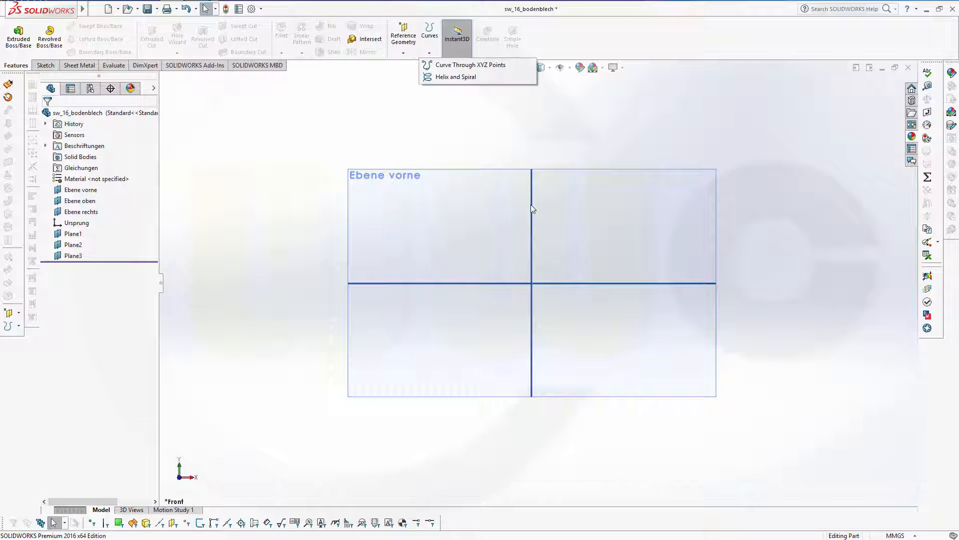
{"action": "left_click", "coordinate": [403, 32]}
{"action": "left_click", "coordinate": [402, 31]}
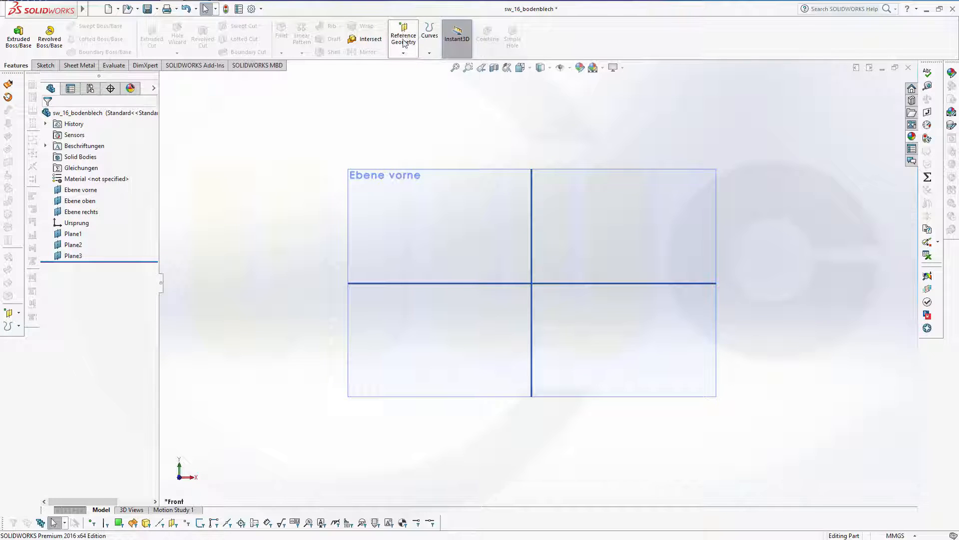
{"action": "left_click", "coordinate": [400, 35]}
{"action": "left_click", "coordinate": [402, 64]}
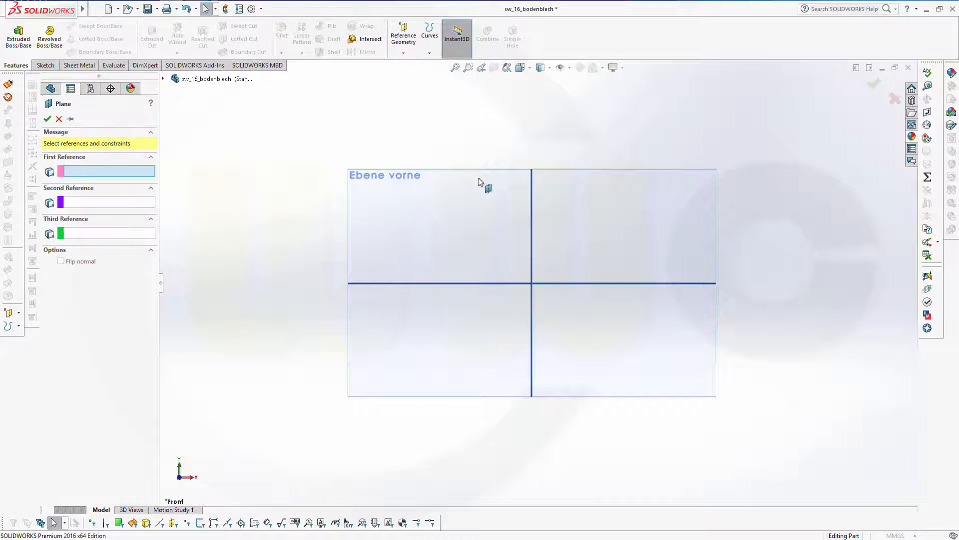
{"action": "left_click", "coordinate": [530, 231]}
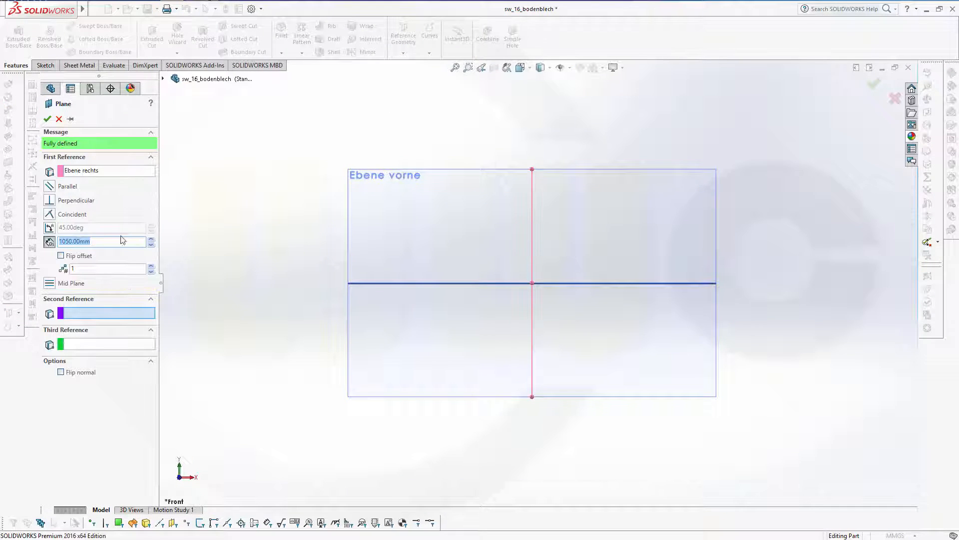
{"action": "type", "text": "1500"}
{"action": "key", "text": "Return"}
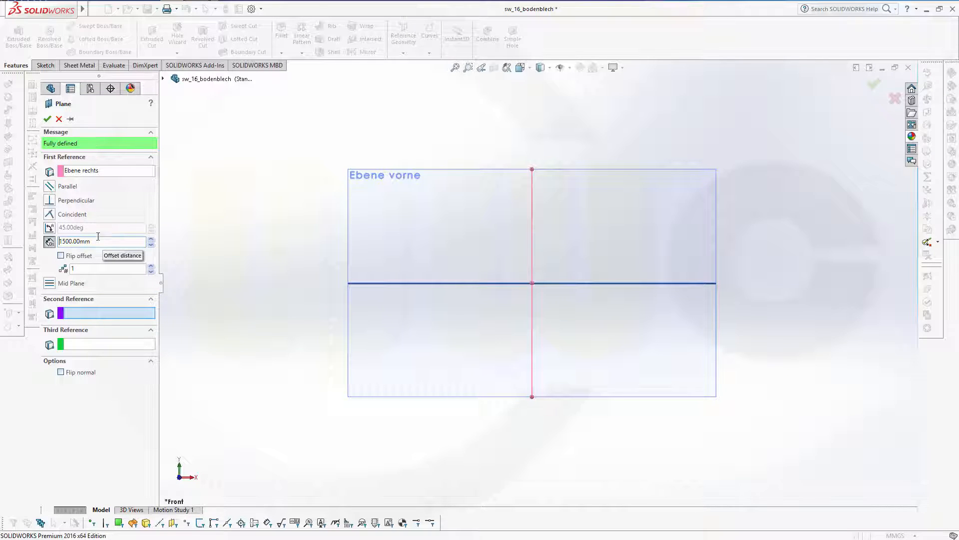
{"action": "left_click", "coordinate": [48, 120]}
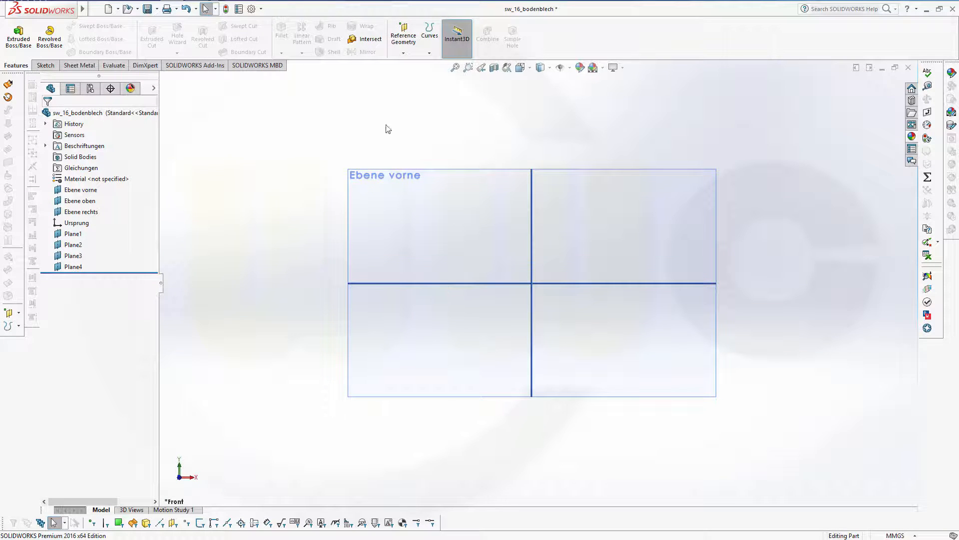
Create a reference plane offset 27 mm below Ebene oben, using the flipped offset direction.
{"action": "left_click", "coordinate": [404, 34]}
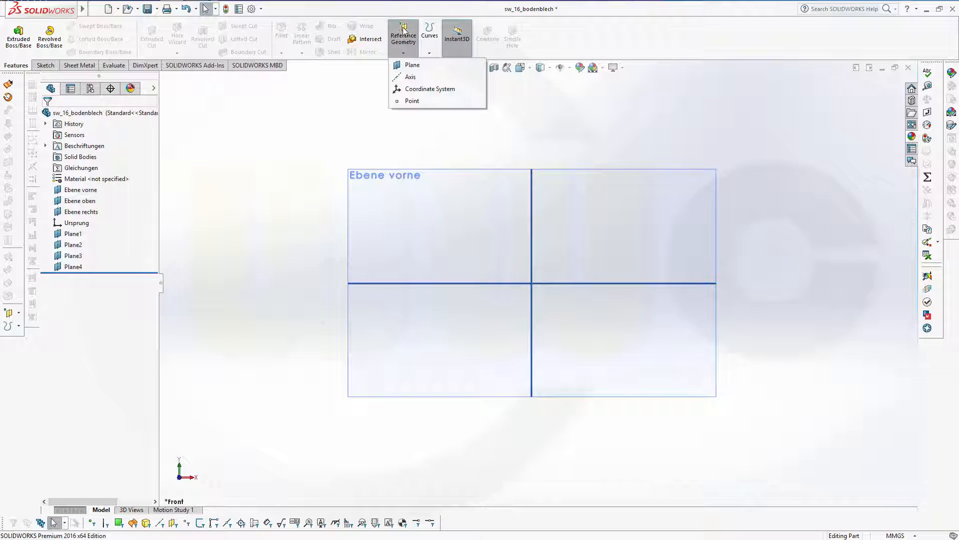
{"action": "left_click", "coordinate": [410, 65]}
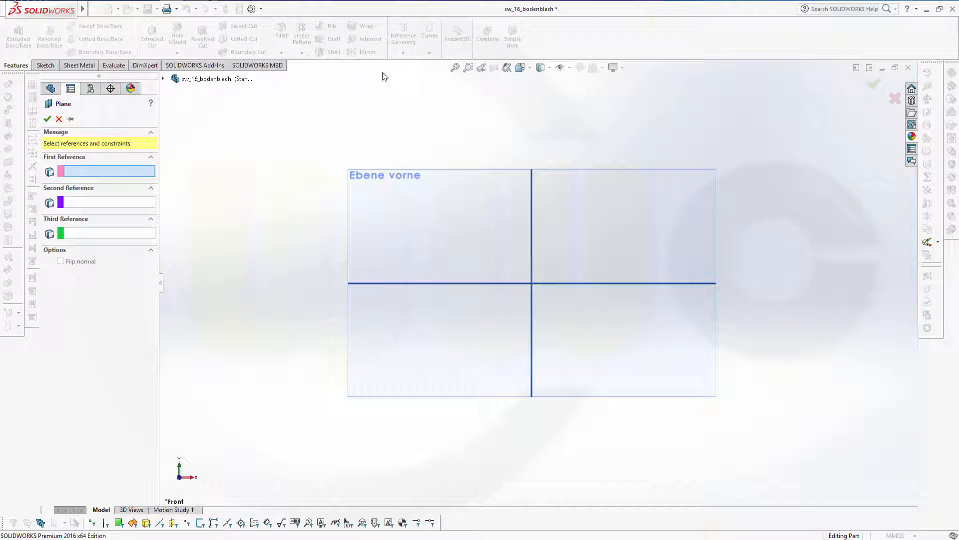
{"action": "left_click", "coordinate": [364, 283]}
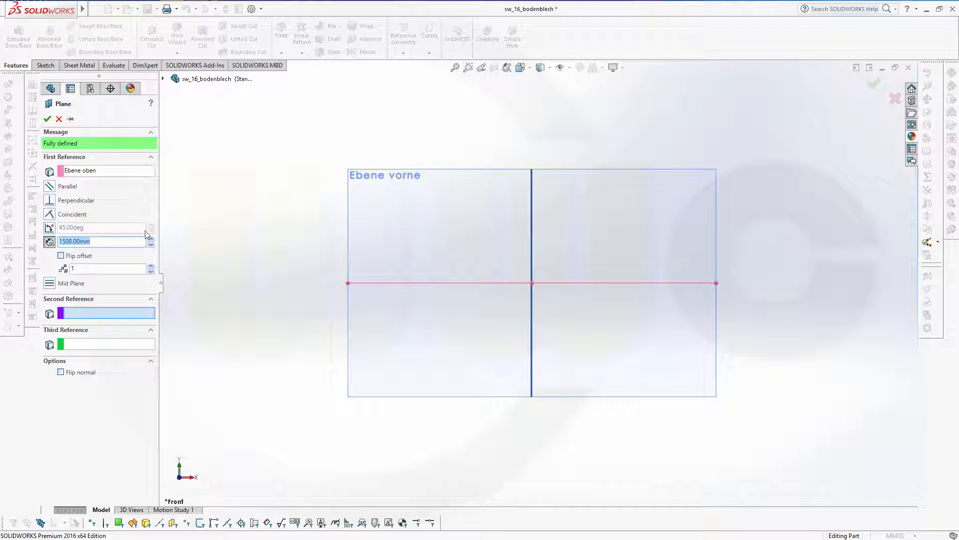
{"action": "type", "text": "27"}
{"action": "left_click", "coordinate": [60, 257]}
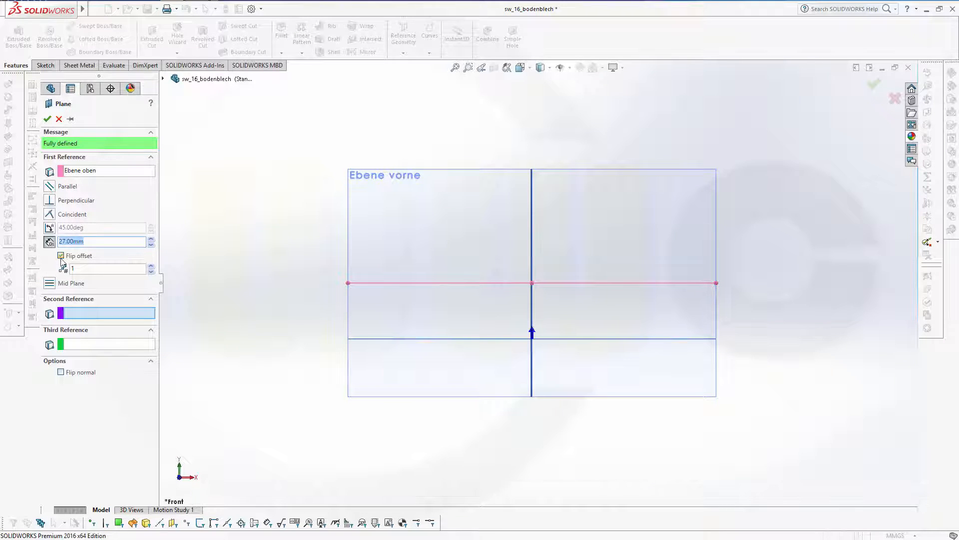
{"action": "left_click", "coordinate": [48, 119]}
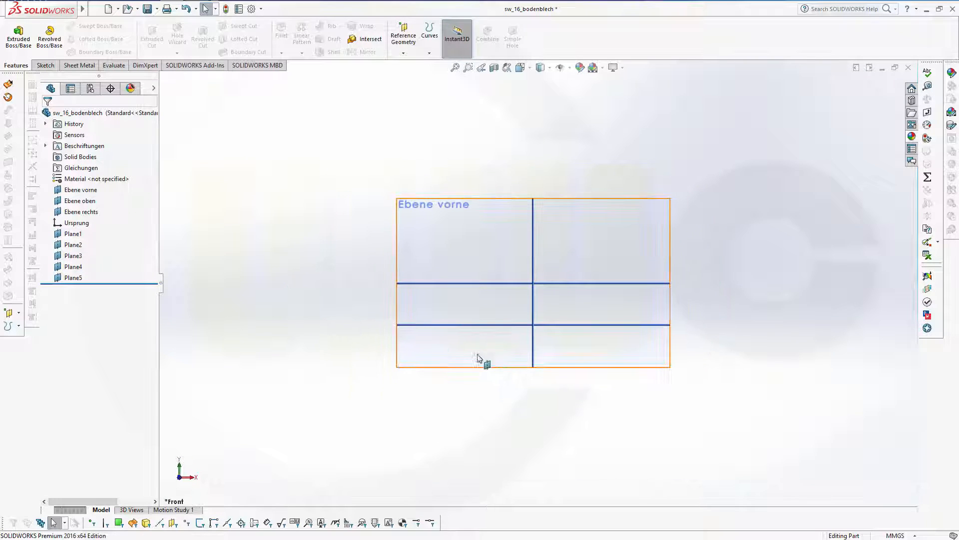
On Ebene vorne, sketch an open three-line chain from above the origin: two downward-sloping lines, then a horizontal line ending above Plane2.
{"action": "middle_click_drag", "start_coordinate": [484, 360], "coordinate": [492, 374]}
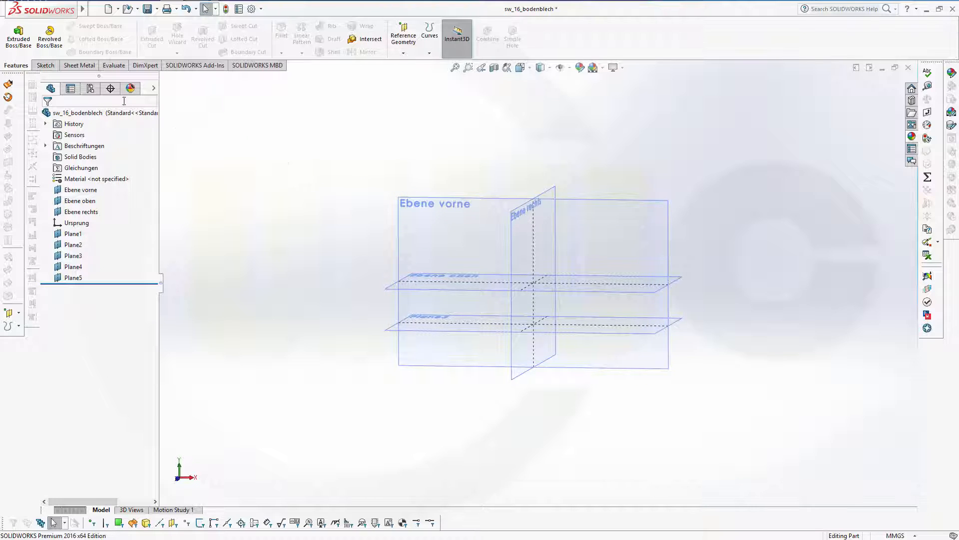
{"action": "left_click", "coordinate": [45, 65]}
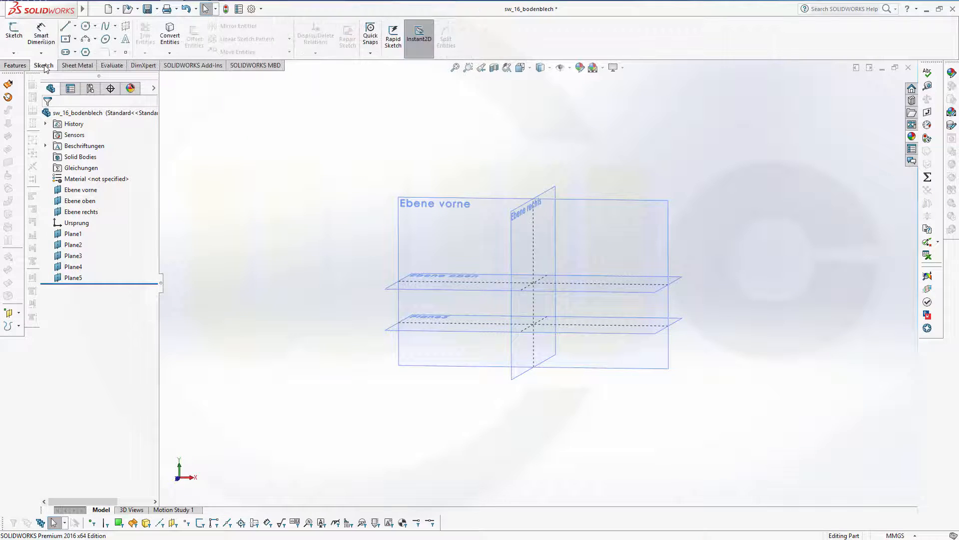
{"action": "left_click", "coordinate": [14, 31]}
{"action": "left_click", "coordinate": [480, 198]}
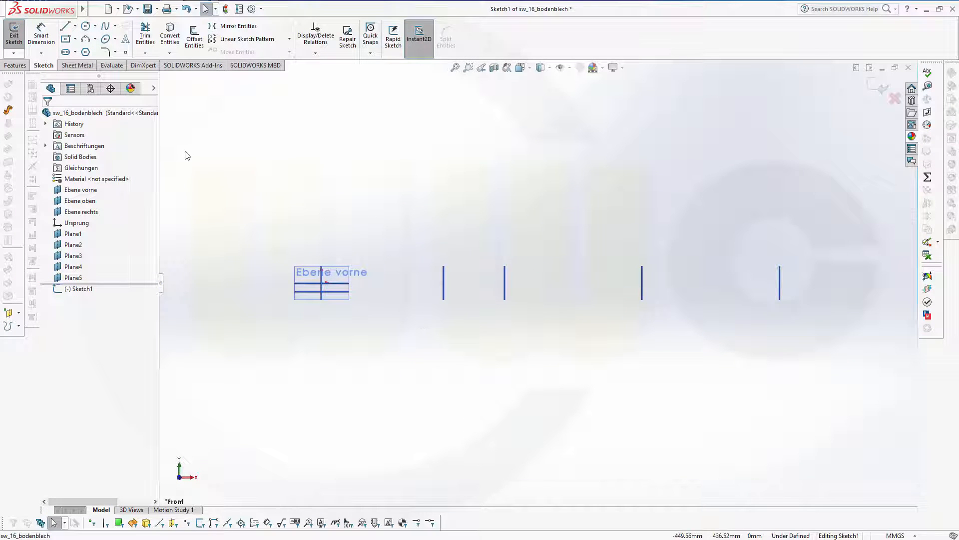
{"action": "left_click", "coordinate": [65, 26]}
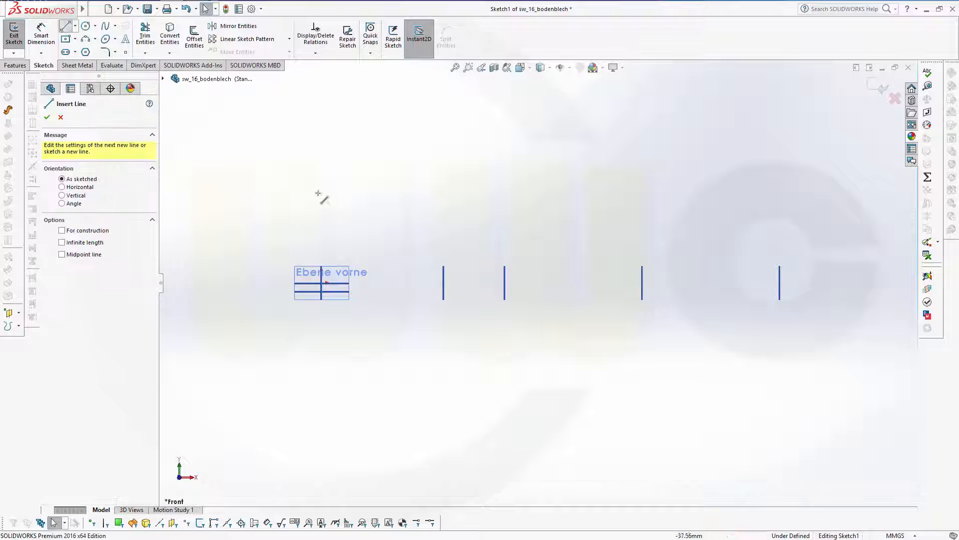
{"action": "left_click", "coordinate": [322, 200]}
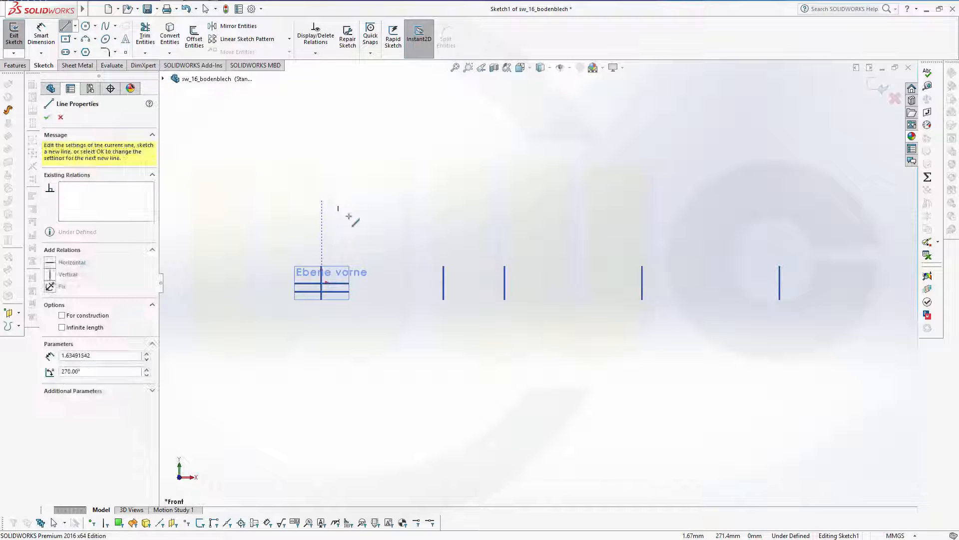
{"action": "left_click", "coordinate": [449, 234]}
{"action": "left_click", "coordinate": [468, 254]}
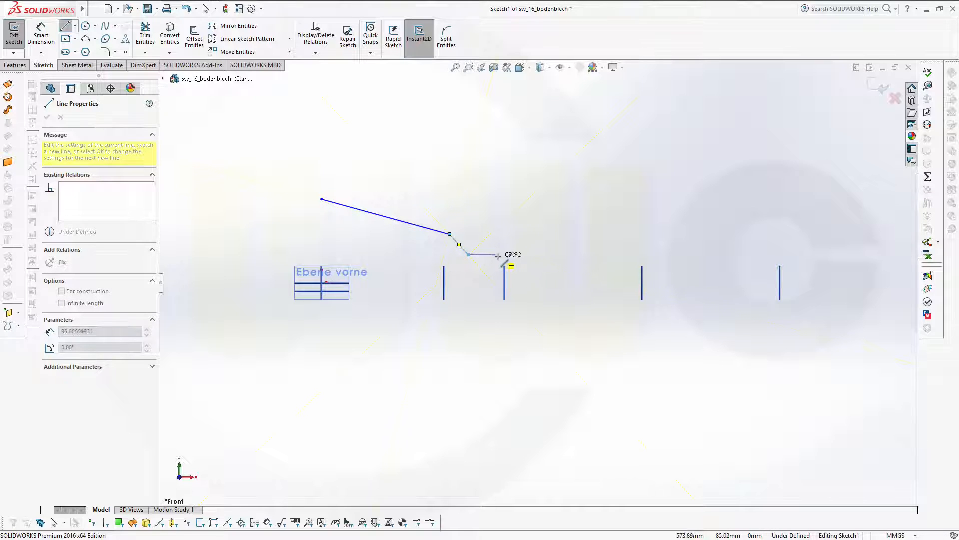
{"action": "left_click", "coordinate": [504, 256]}
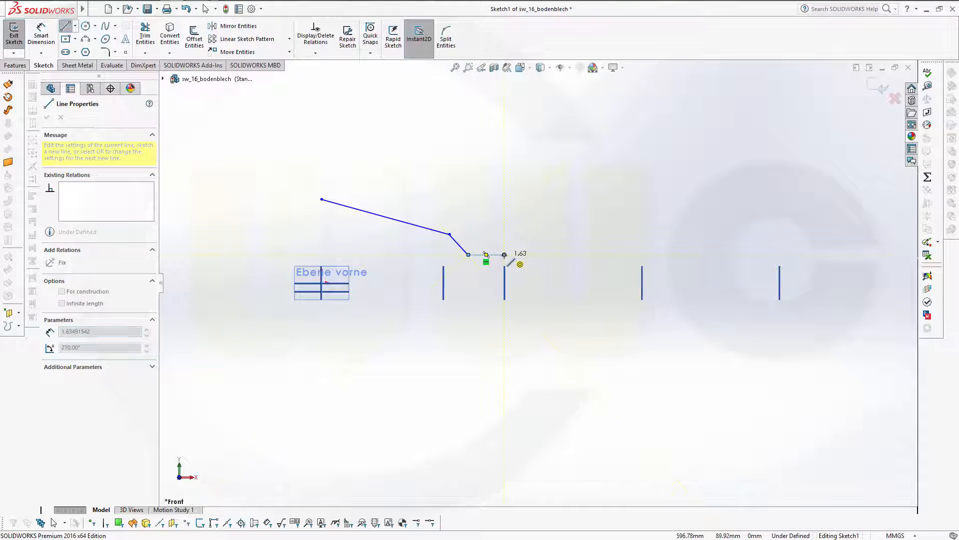
{"action": "key", "text": "Escape"}
Make the horizontal line's free endpoint coincident with Plane2 and the first bend point of the chain coincident with Plane1.
{"action": "scroll", "coordinate": [529, 282], "scroll_direction": "up", "scroll_amount": 1}
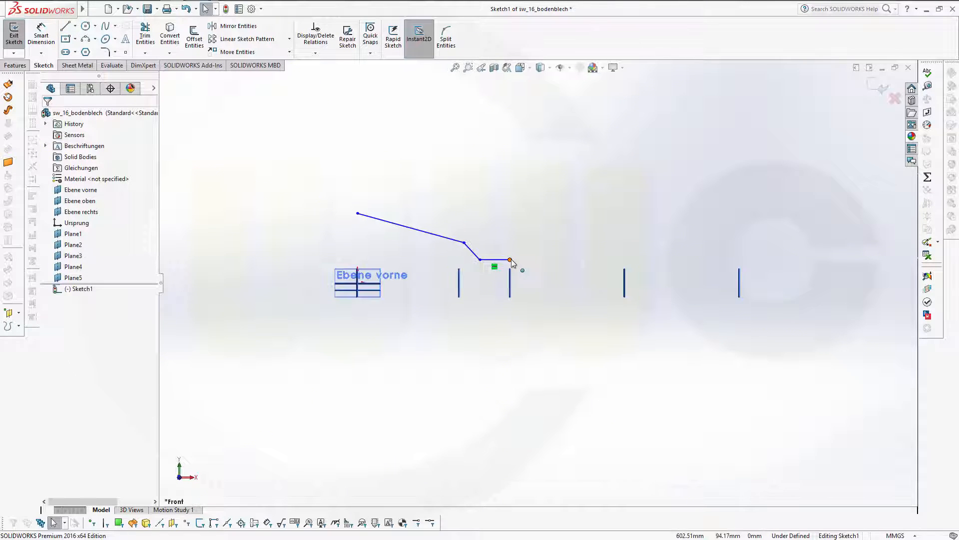
{"action": "left_click", "coordinate": [510, 259]}
{"action": "left_click", "coordinate": [510, 288], "text": "ctrl"}
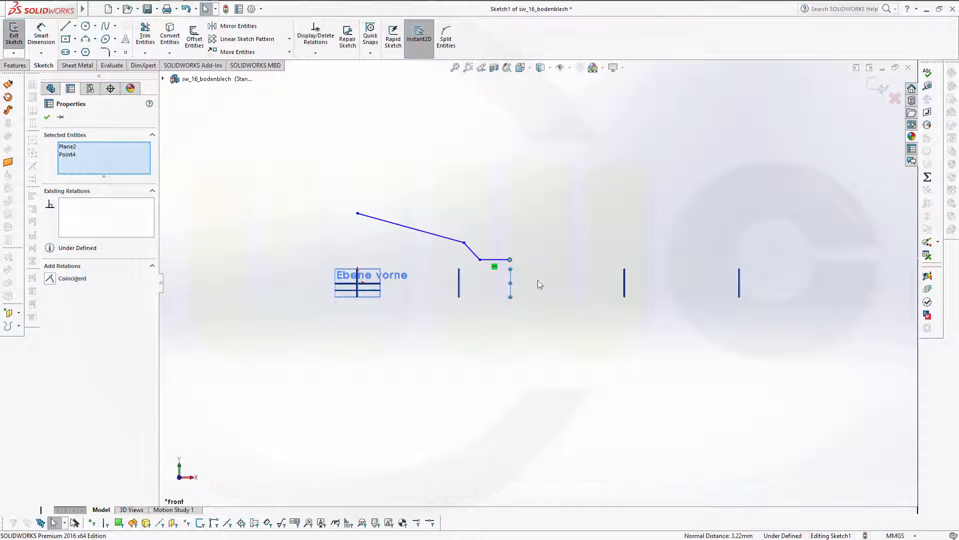
{"action": "left_click", "coordinate": [50, 278]}
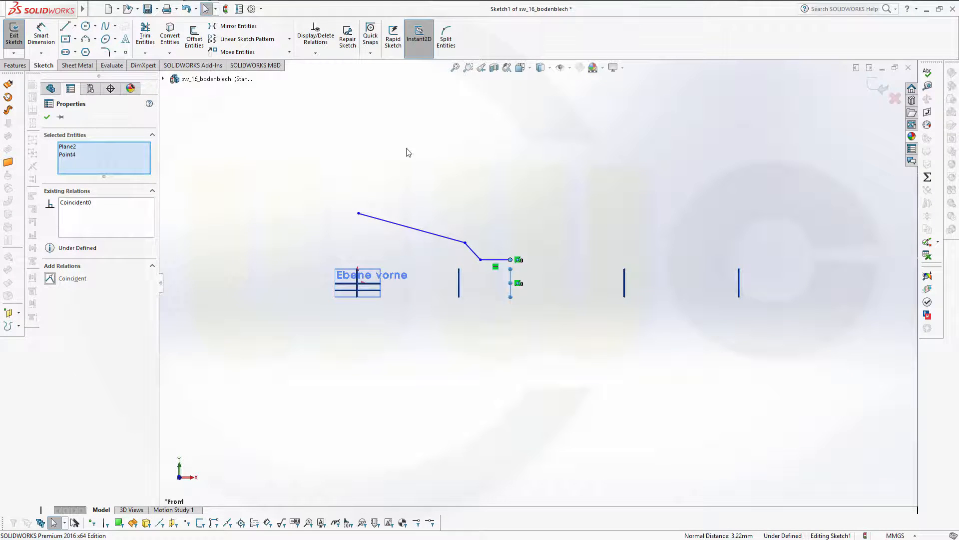
{"action": "left_click", "coordinate": [465, 245]}
{"action": "left_click", "coordinate": [434, 288]}
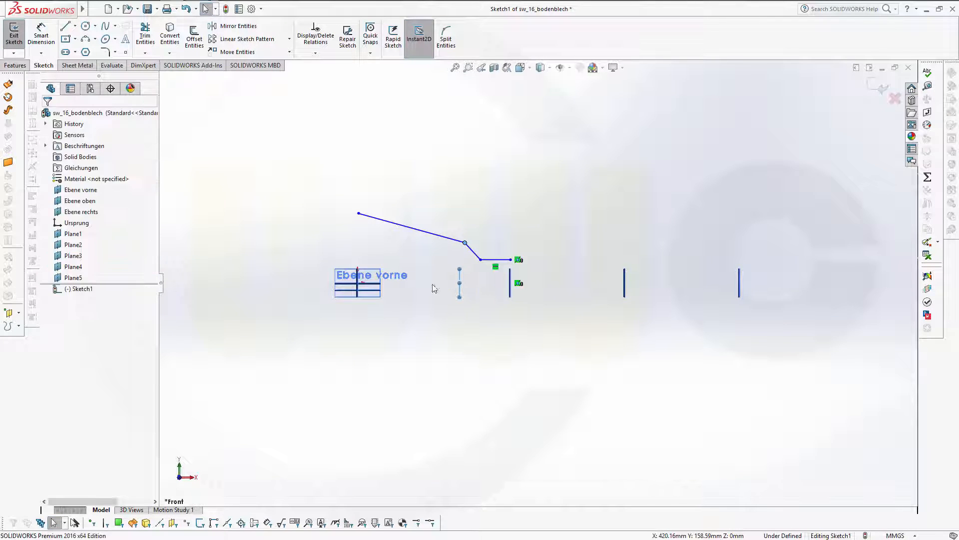
{"action": "left_click", "coordinate": [50, 279]}
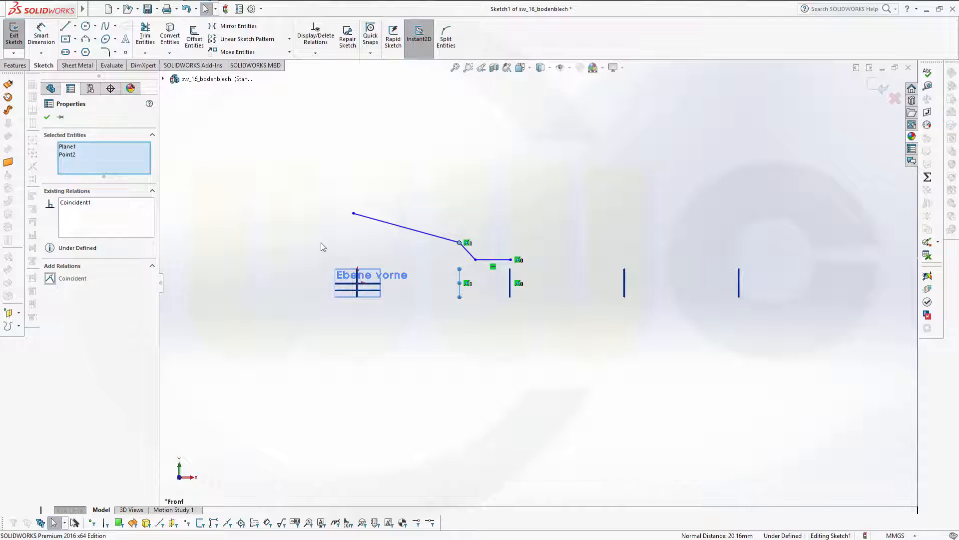
Add a vertical relation between the chain's starting point and the origin.
{"action": "left_click", "coordinate": [354, 214]}
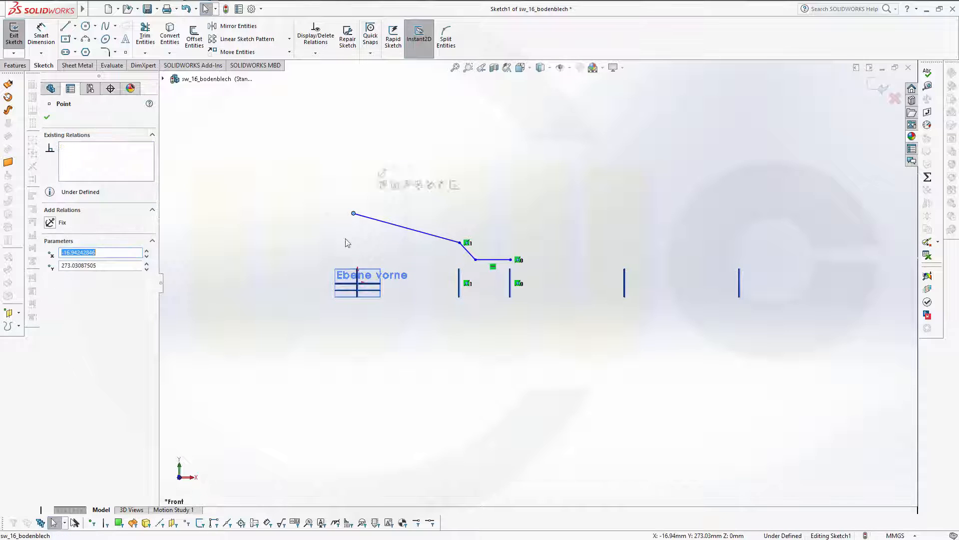
{"action": "left_click", "coordinate": [358, 284], "text": "ctrl"}
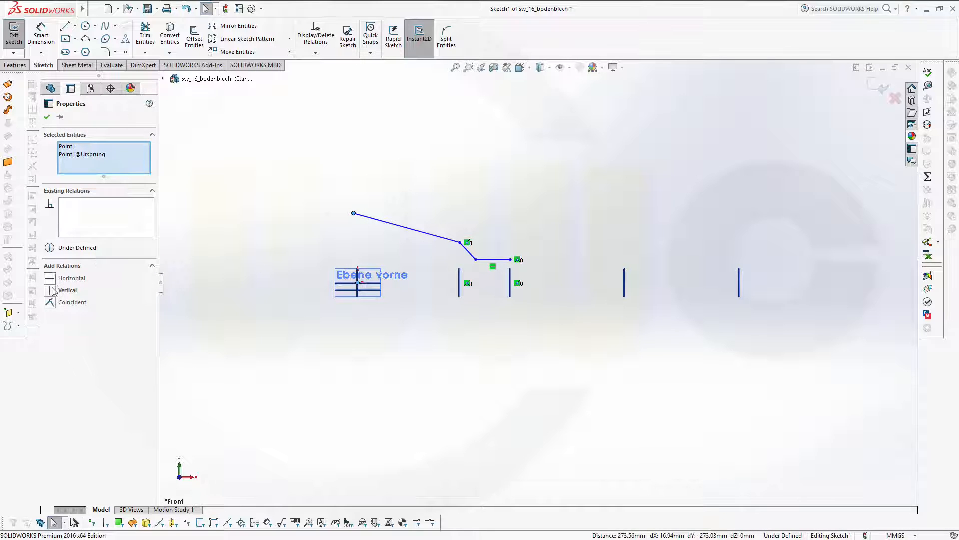
{"action": "left_click", "coordinate": [50, 290]}
{"action": "left_click", "coordinate": [367, 173]}
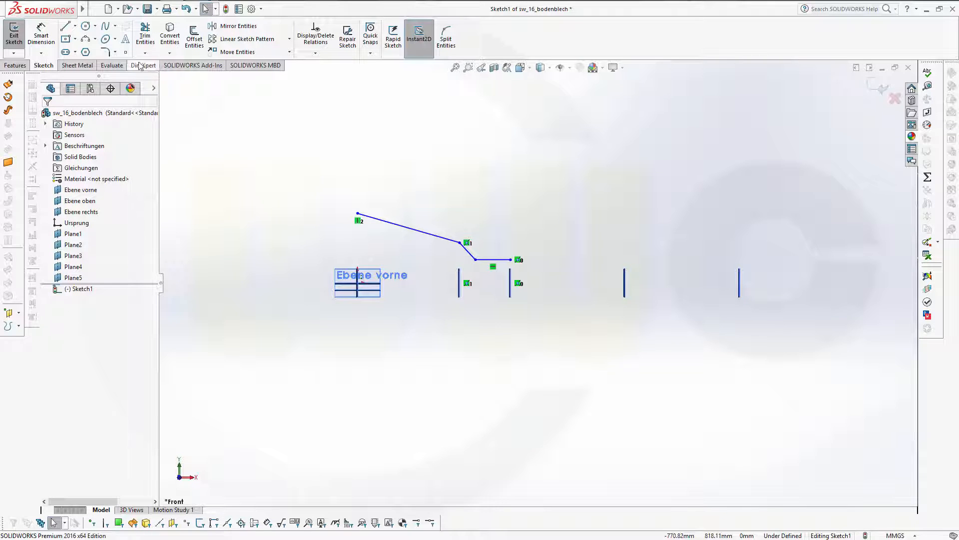
Dimension the angle between the short sloping line and the horizontal line at 15°.
{"action": "left_click", "coordinate": [36, 40]}
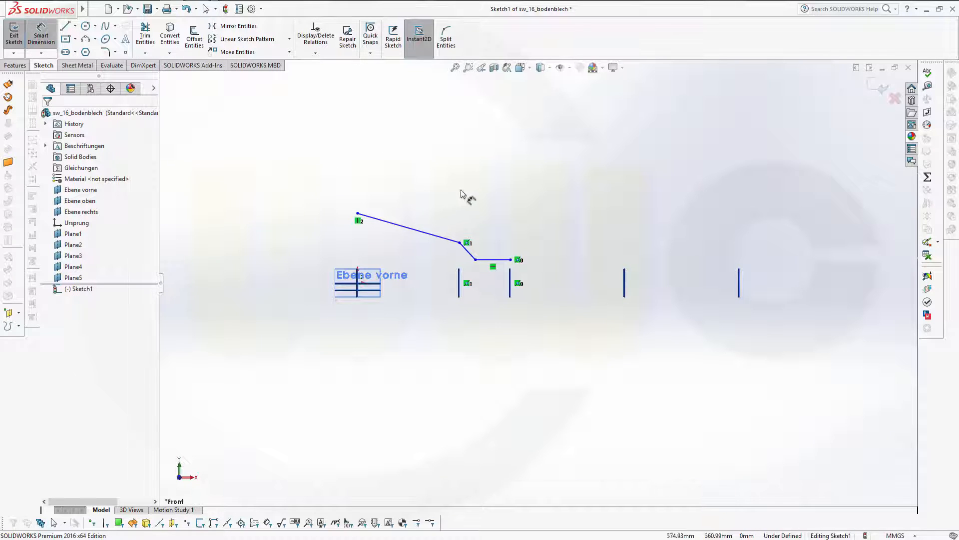
{"action": "left_click", "coordinate": [502, 259]}
{"action": "left_click", "coordinate": [470, 252]}
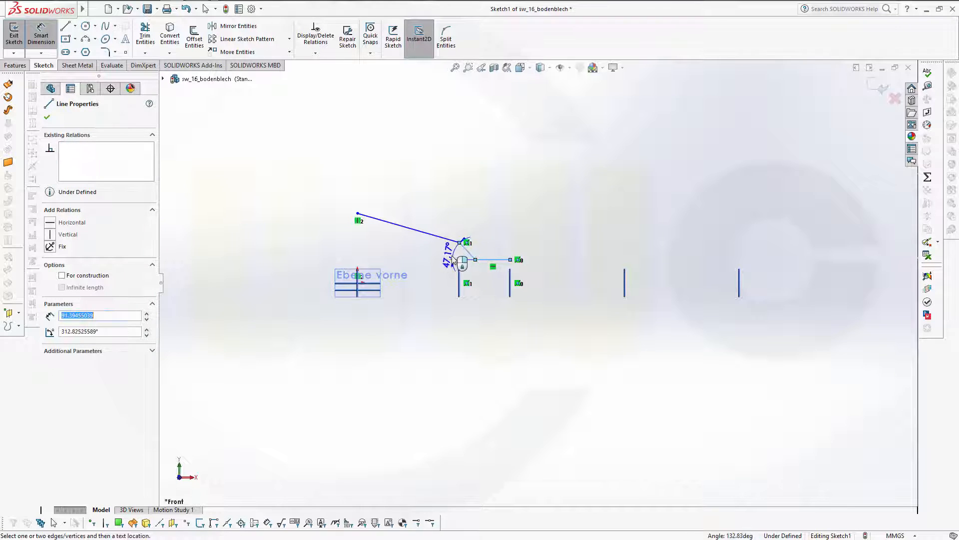
{"action": "left_click", "coordinate": [448, 259]}
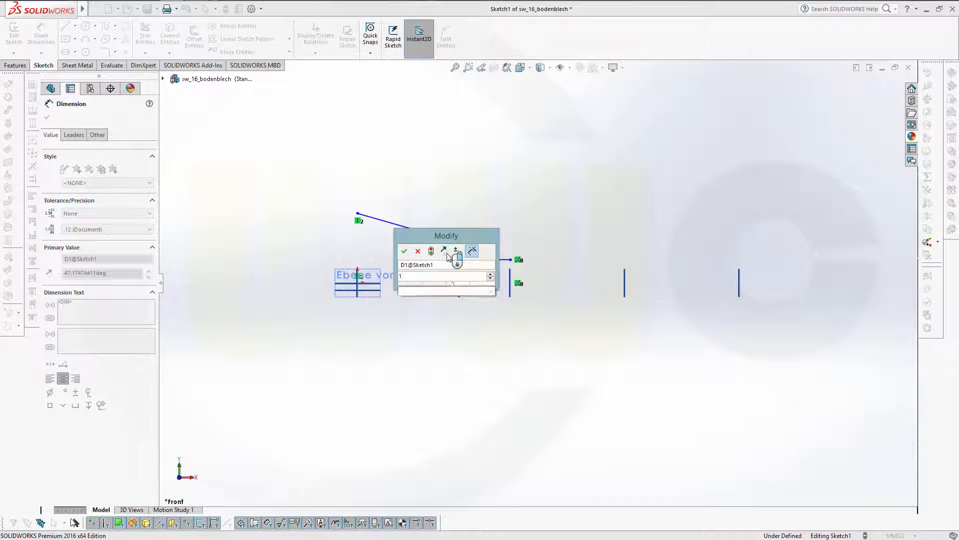
{"action": "type", "text": "15"}
{"action": "key", "text": "Return"}
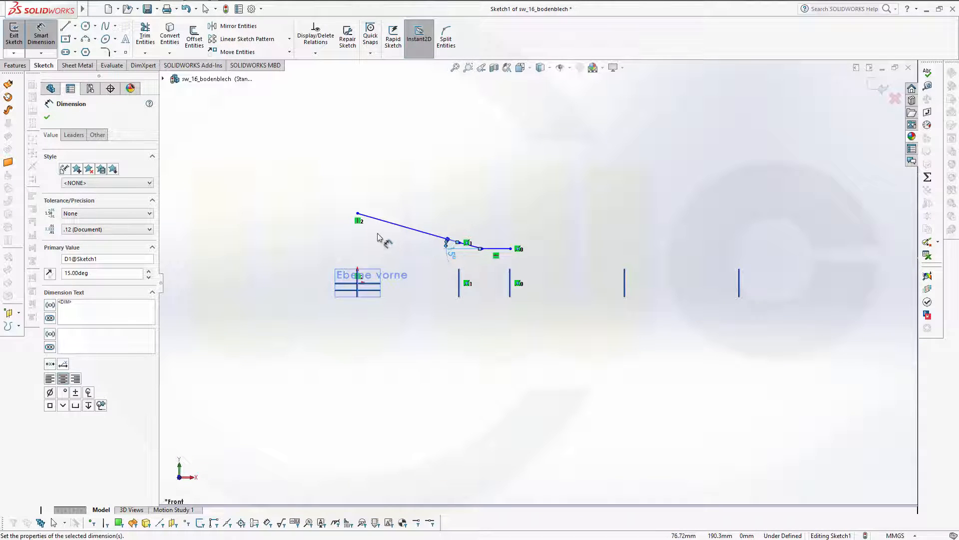
Dimension the angle between the long sloping line and the horizontal line at 3°.
{"action": "left_click", "coordinate": [387, 223]}
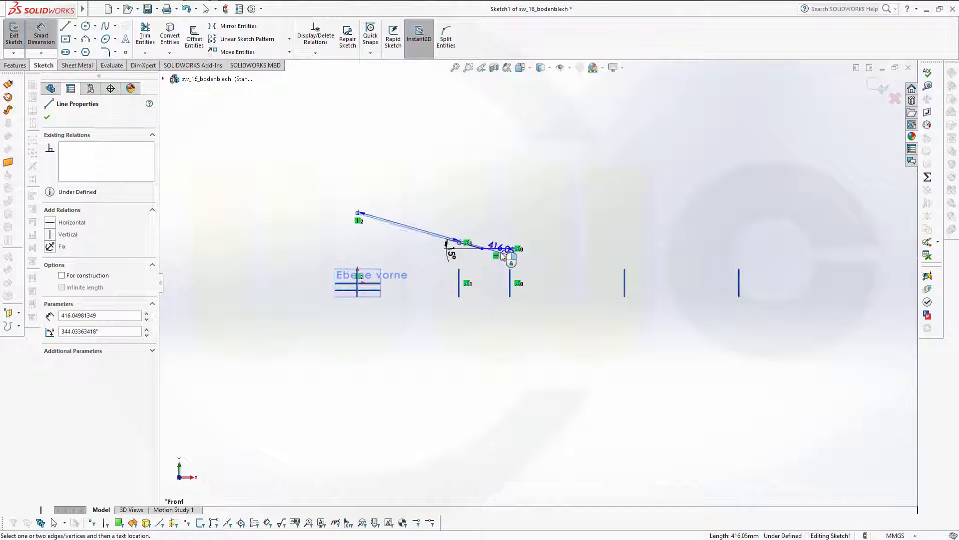
{"action": "left_click", "coordinate": [500, 249]}
{"action": "left_click", "coordinate": [450, 245]}
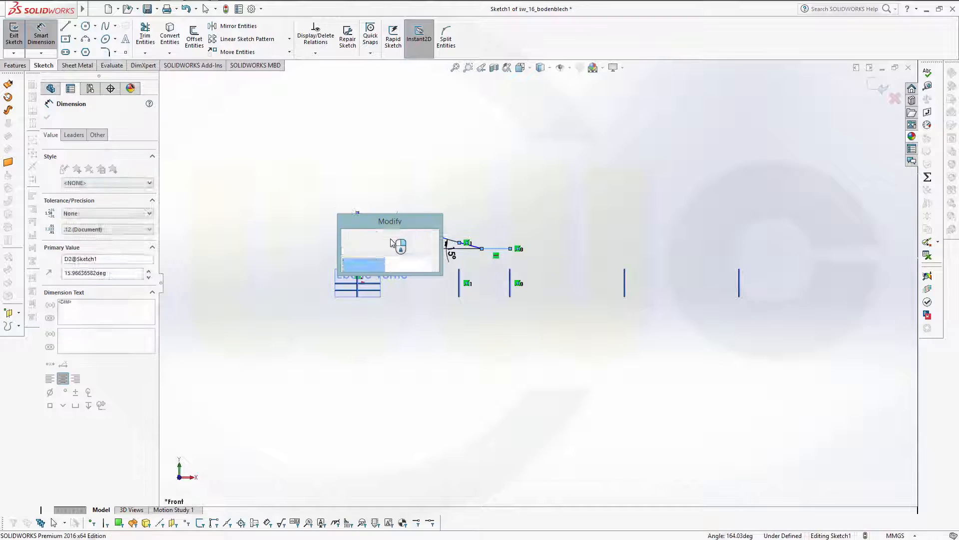
{"action": "type", "text": "3"}
{"action": "key", "text": "Return"}
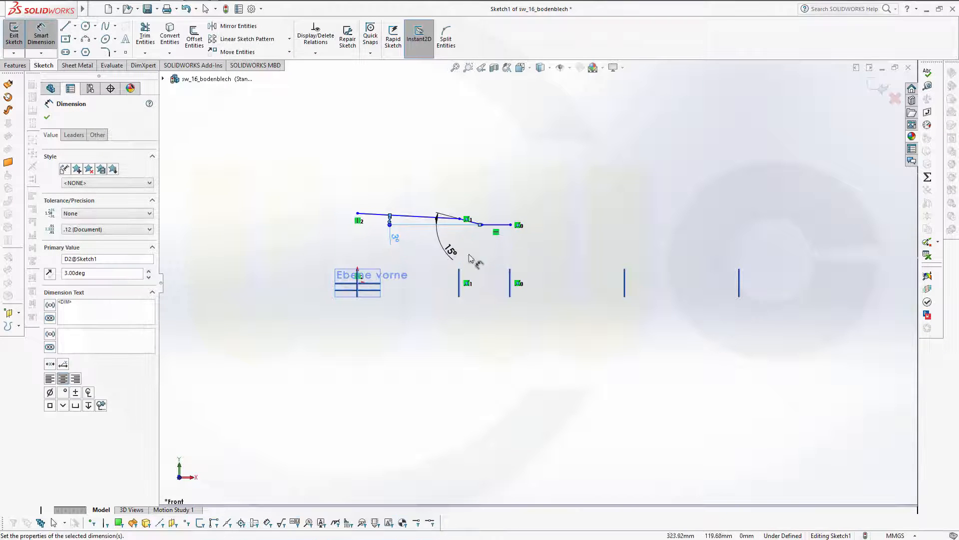
Dimension the height of the horizontal line above the origin at 130 mm.
{"action": "left_click", "coordinate": [505, 226]}
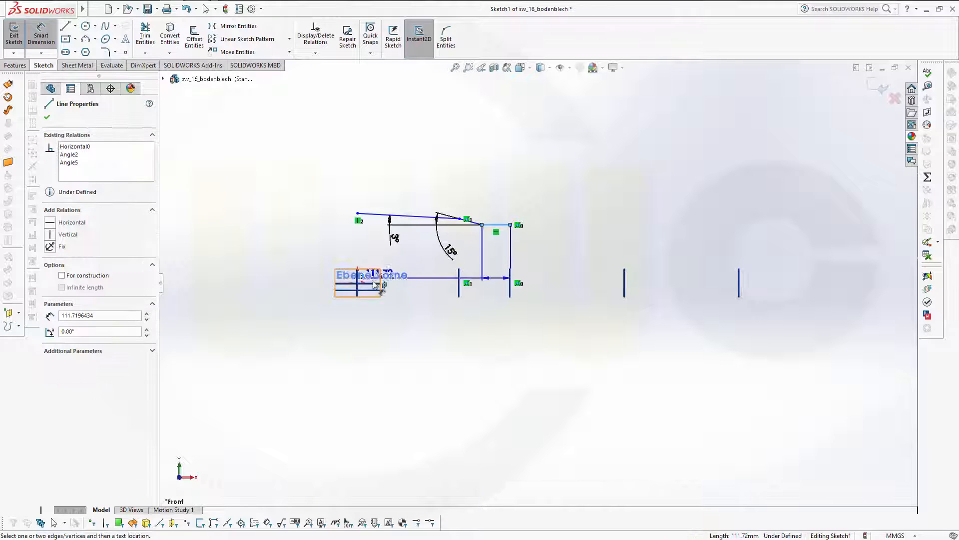
{"action": "left_click", "coordinate": [357, 283]}
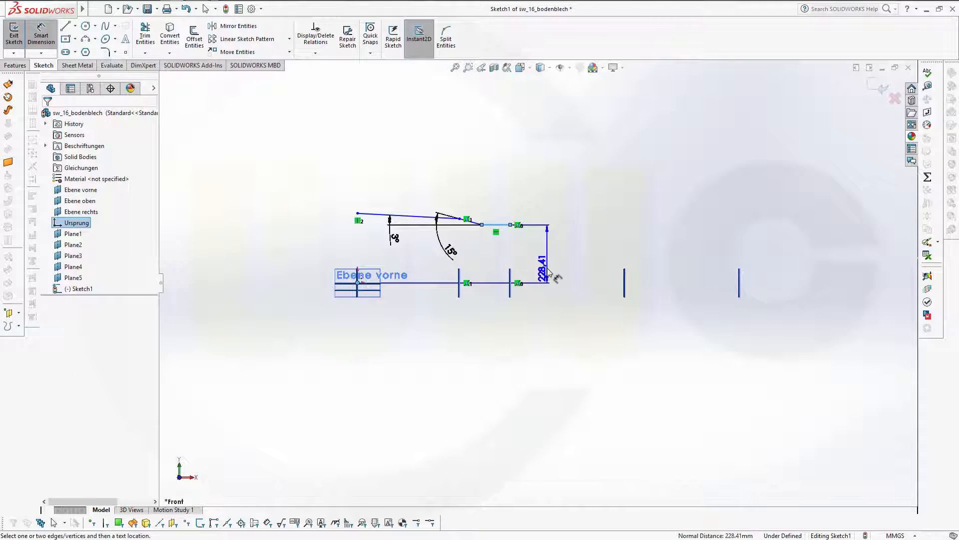
{"action": "left_click", "coordinate": [549, 272]}
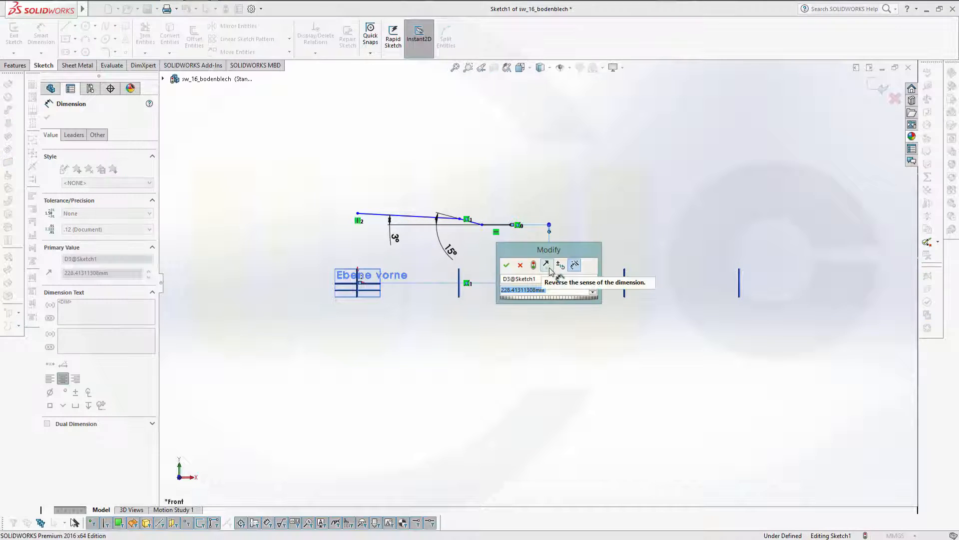
{"action": "type", "text": "13"}
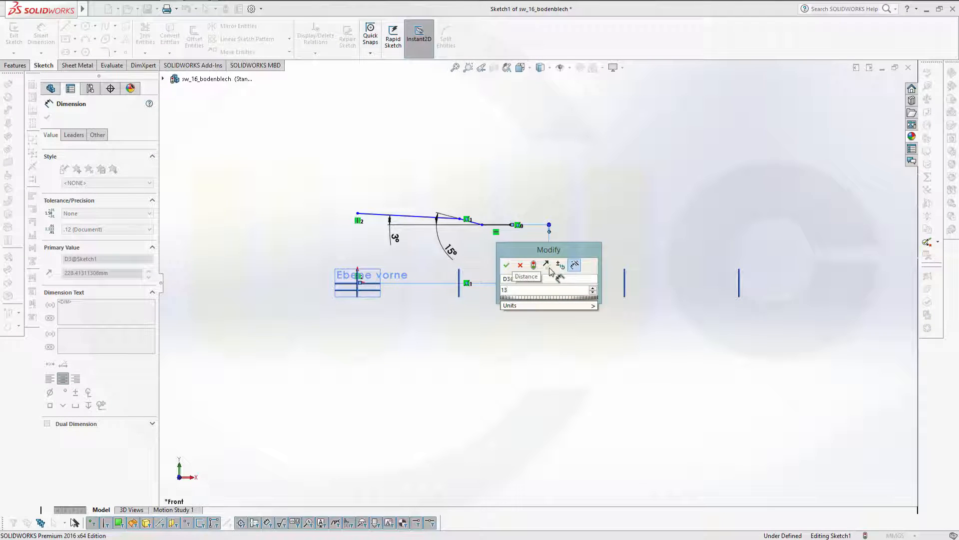
{"action": "type", "text": "0"}
{"action": "key", "text": "Return"}
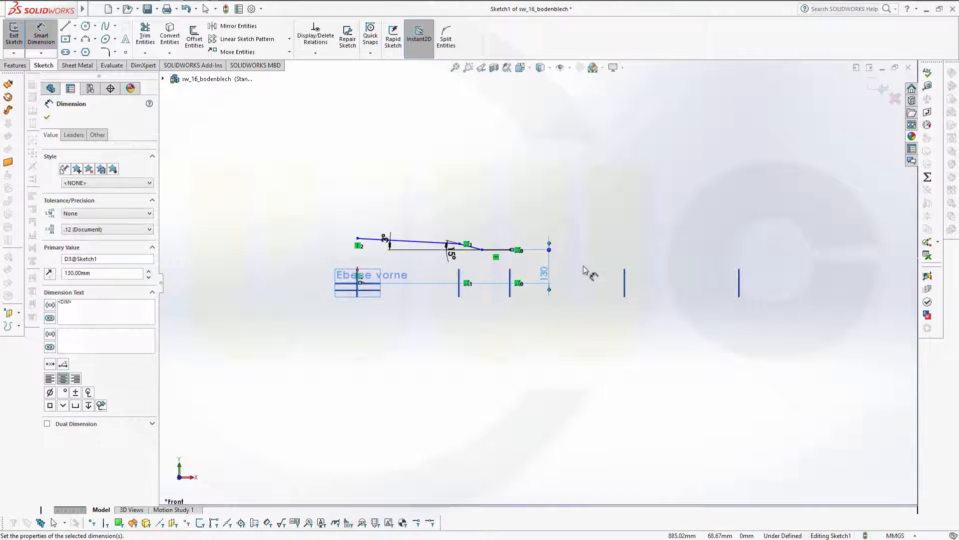
Dimension the height of the chain's starting point above the origin at 180 mm and finish the sketch.
{"action": "left_click", "coordinate": [358, 284]}
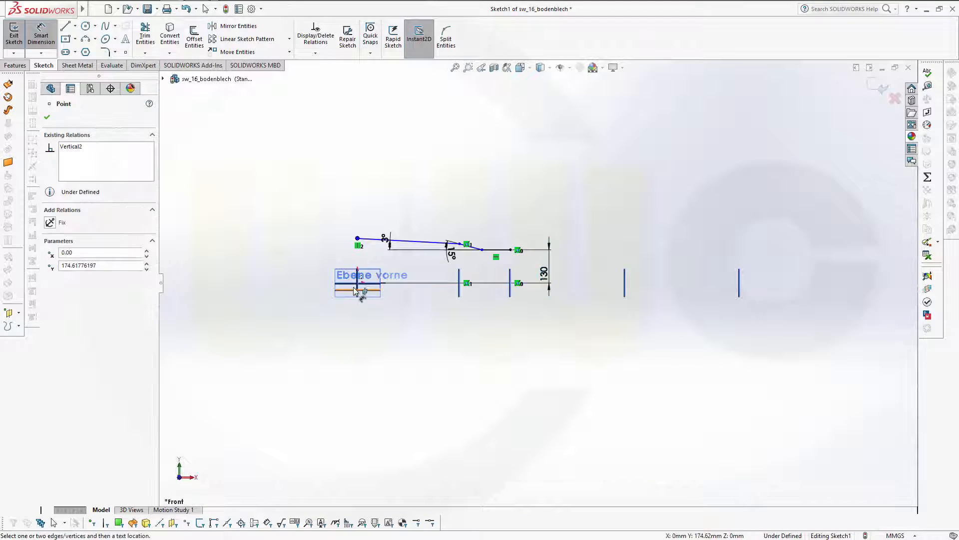
{"action": "left_click", "coordinate": [358, 282]}
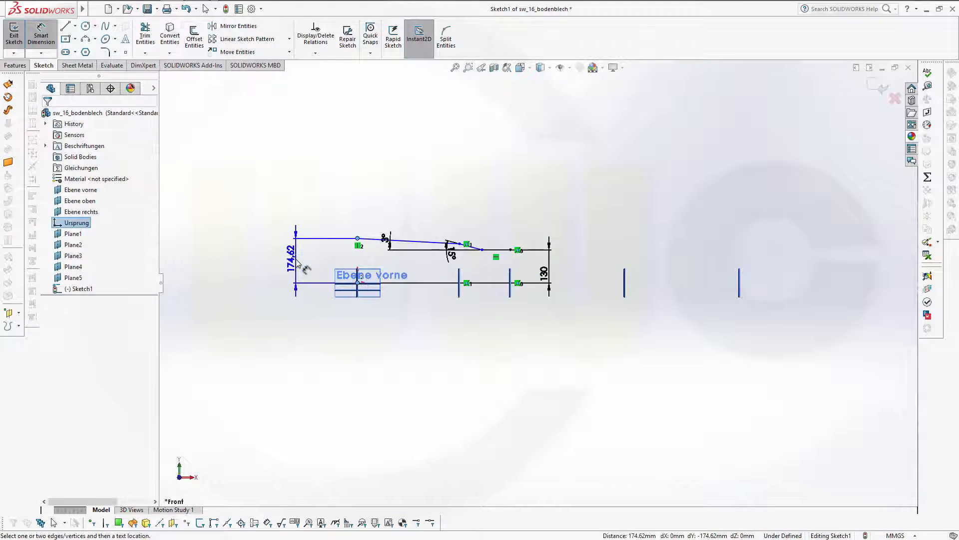
{"action": "left_click", "coordinate": [297, 260]}
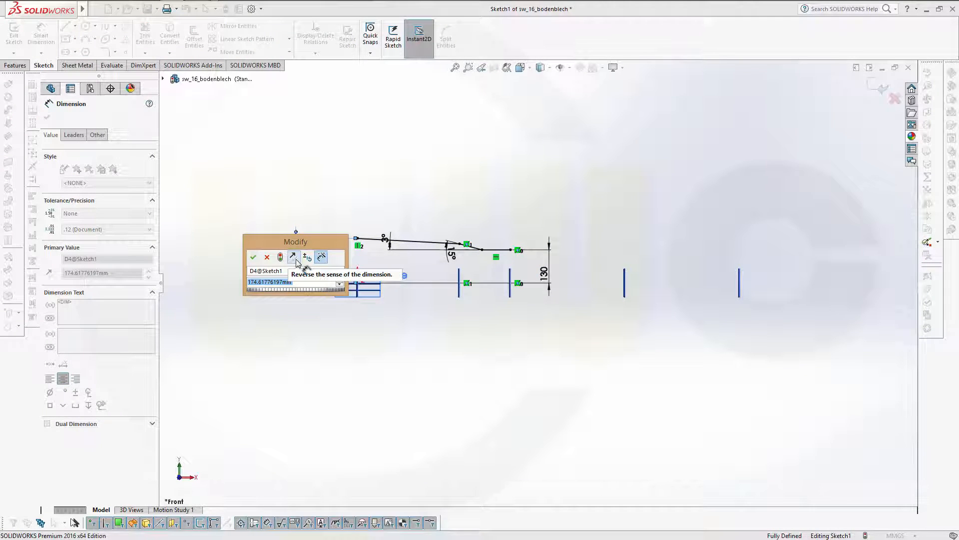
{"action": "type", "text": "180"}
{"action": "key", "text": "Return"}
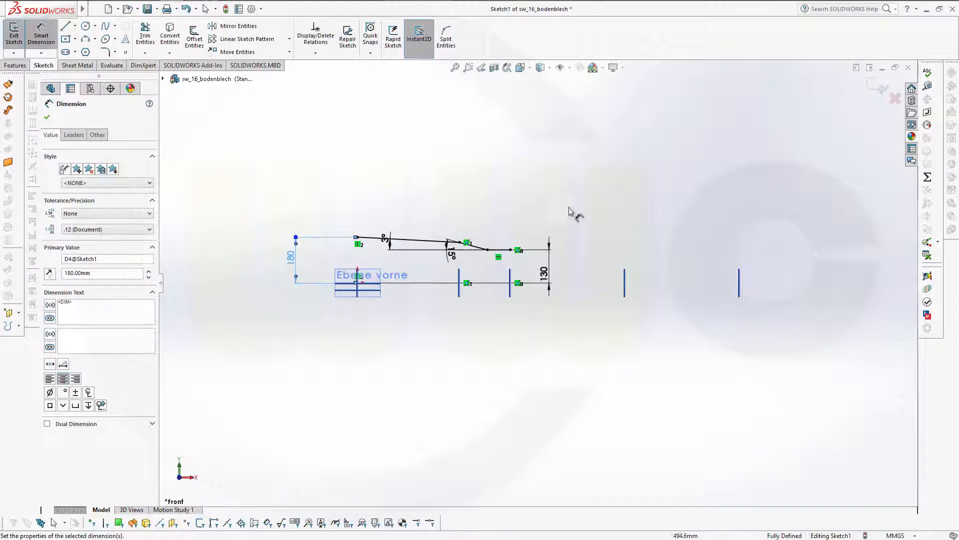
{"action": "left_click", "coordinate": [883, 95]}
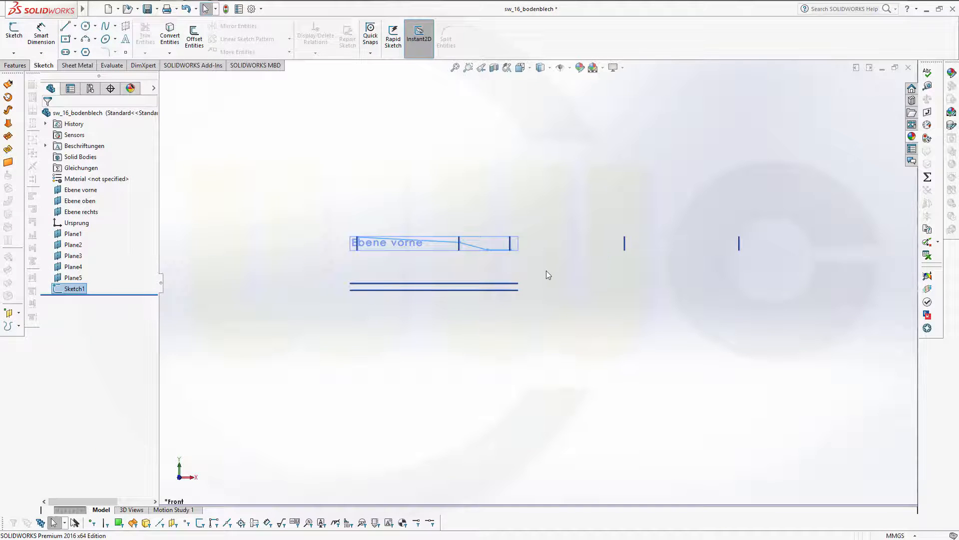
Start a new sketch on Ebene vorne and draw a horizontal line with a tangent arc rising from its far end, beyond the existing profile.
{"action": "scroll", "coordinate": [417, 253], "scroll_direction": "down", "scroll_amount": 3}
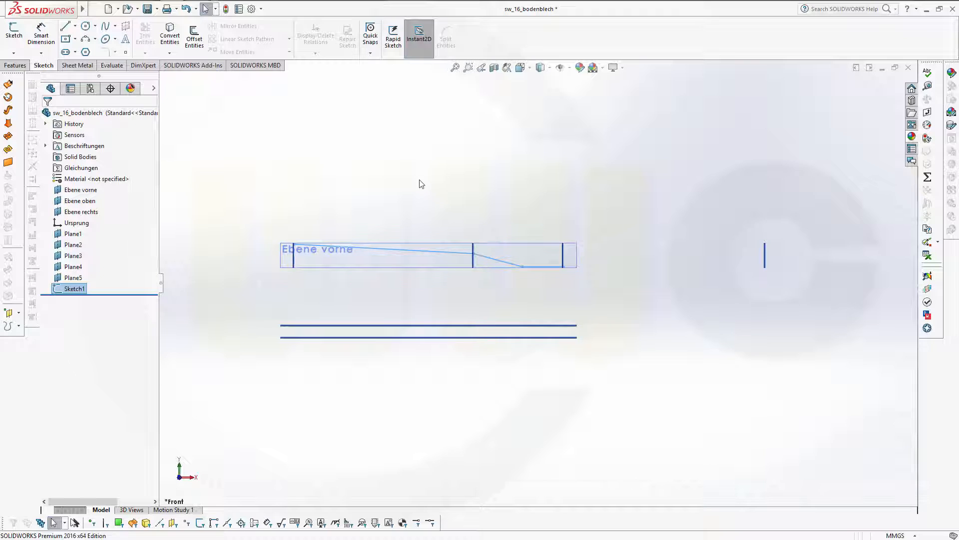
{"action": "key", "text": "Escape"}
{"action": "left_click", "coordinate": [15, 40]}
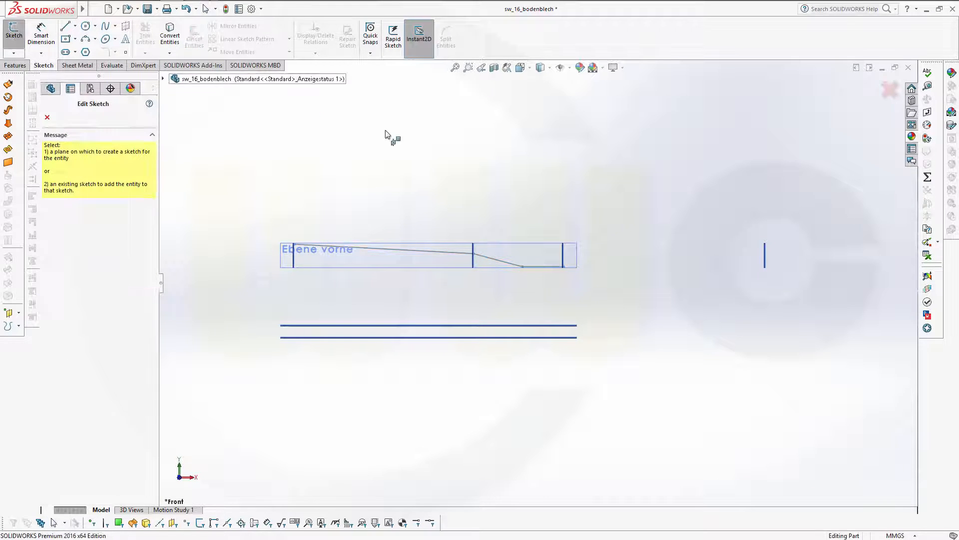
{"action": "left_click", "coordinate": [526, 245]}
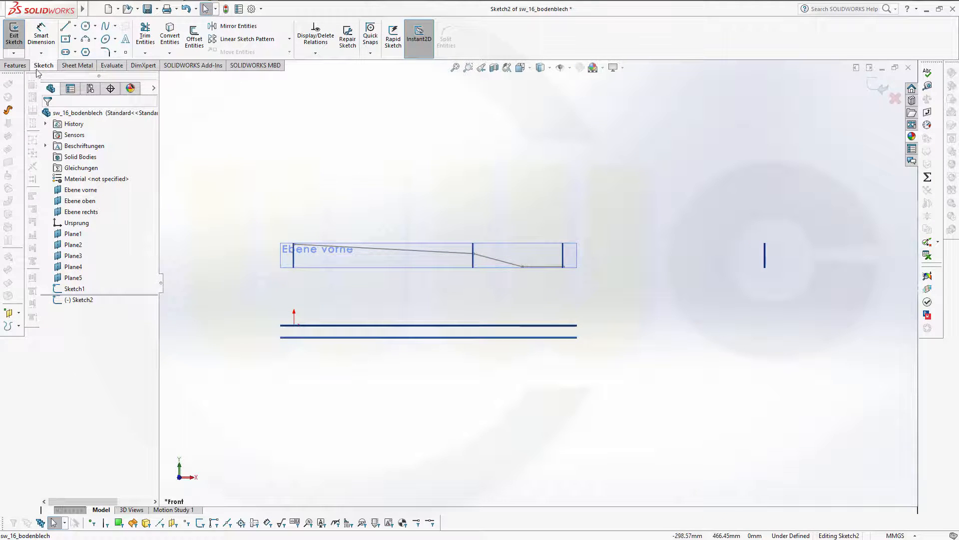
{"action": "left_click", "coordinate": [66, 26]}
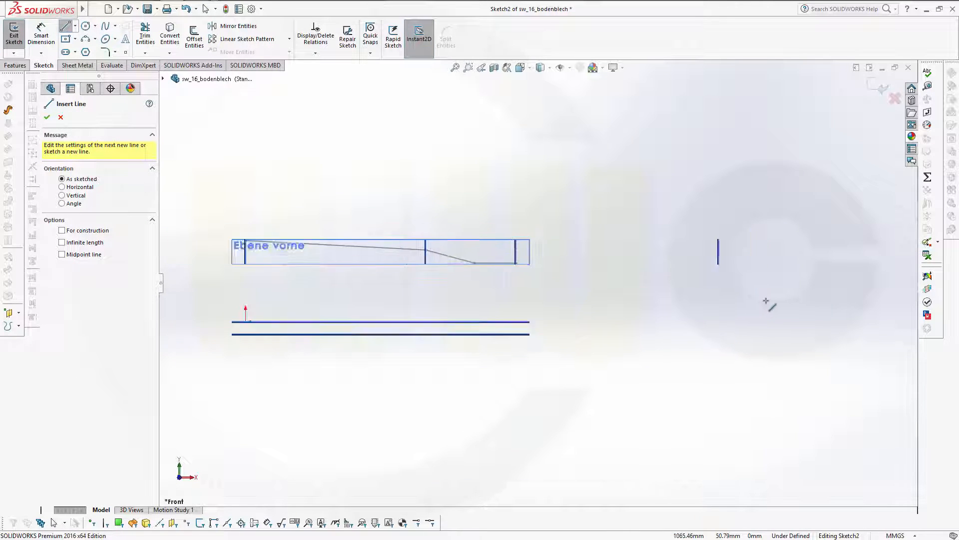
{"action": "scroll", "coordinate": [765, 301], "scroll_direction": "up", "scroll_amount": 2}
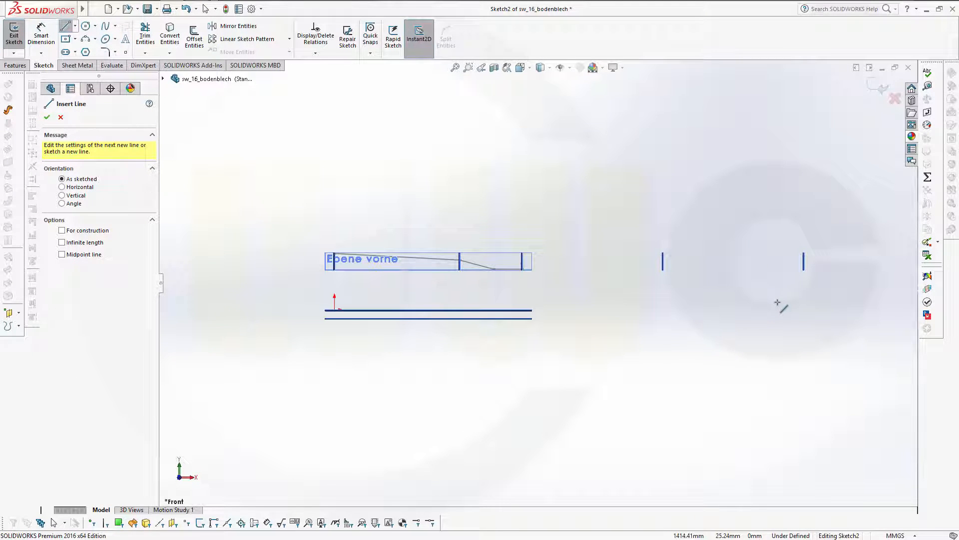
{"action": "left_click", "coordinate": [543, 233]}
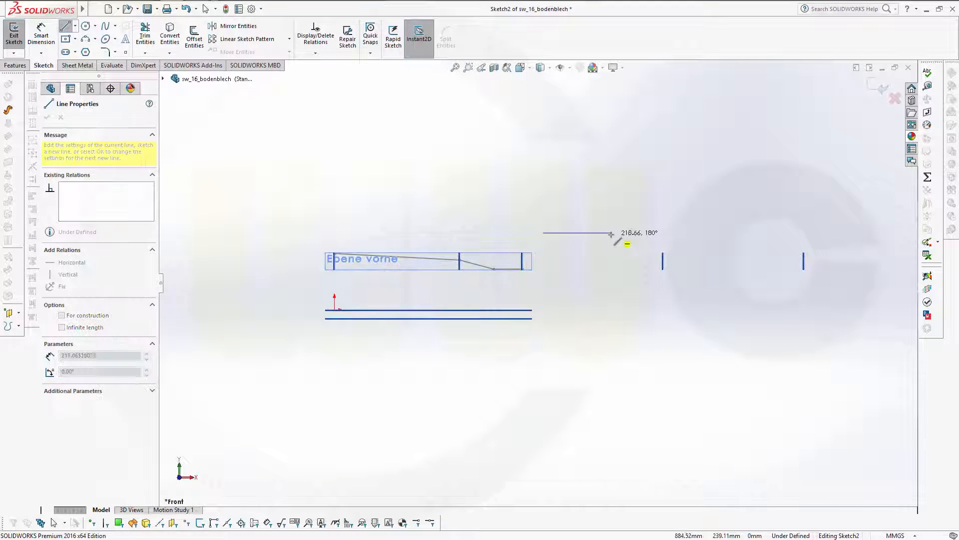
{"action": "left_click", "coordinate": [658, 232]}
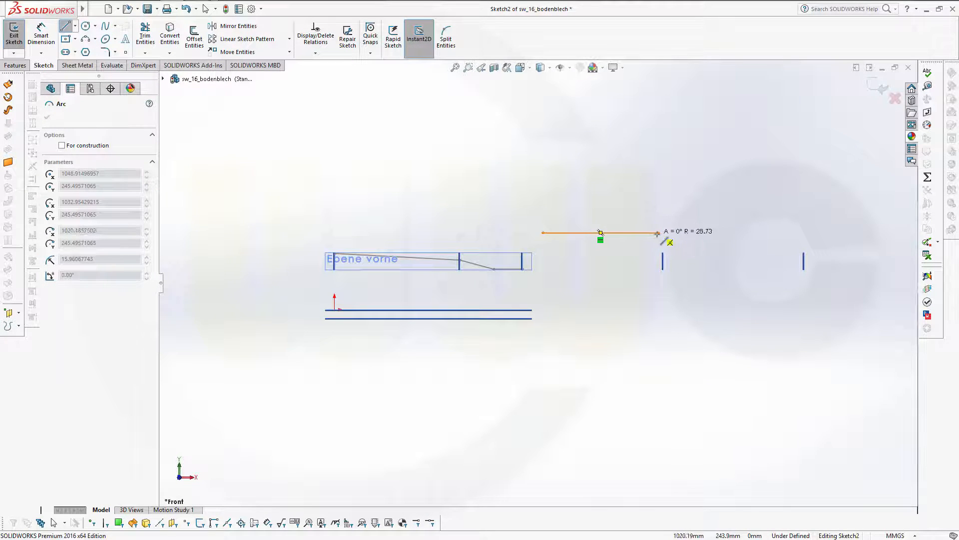
{"action": "left_click", "coordinate": [804, 194]}
{"action": "key", "text": "Escape"}
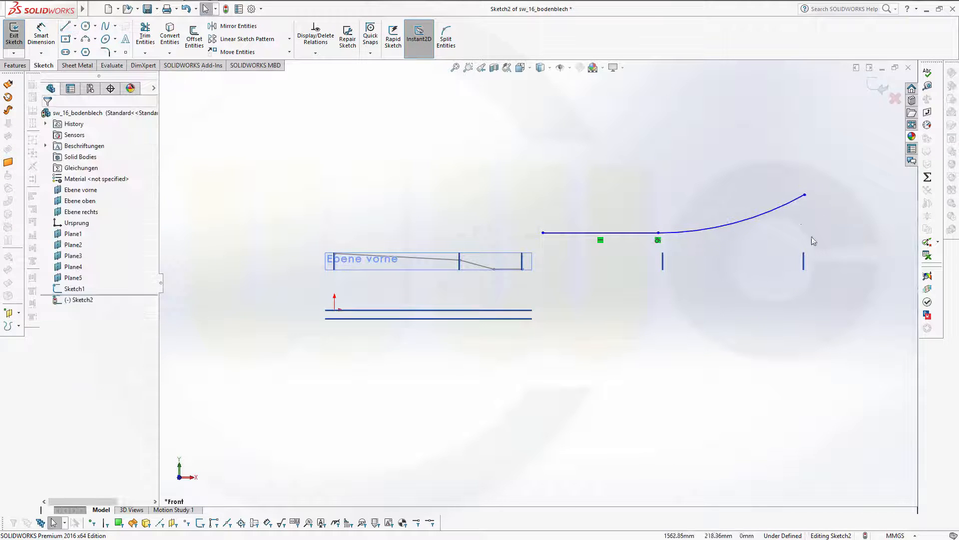
Make the arc's free end coincident with Plane4 and the junction of line and arc coincident with Plane3.
{"action": "left_click", "coordinate": [804, 194]}
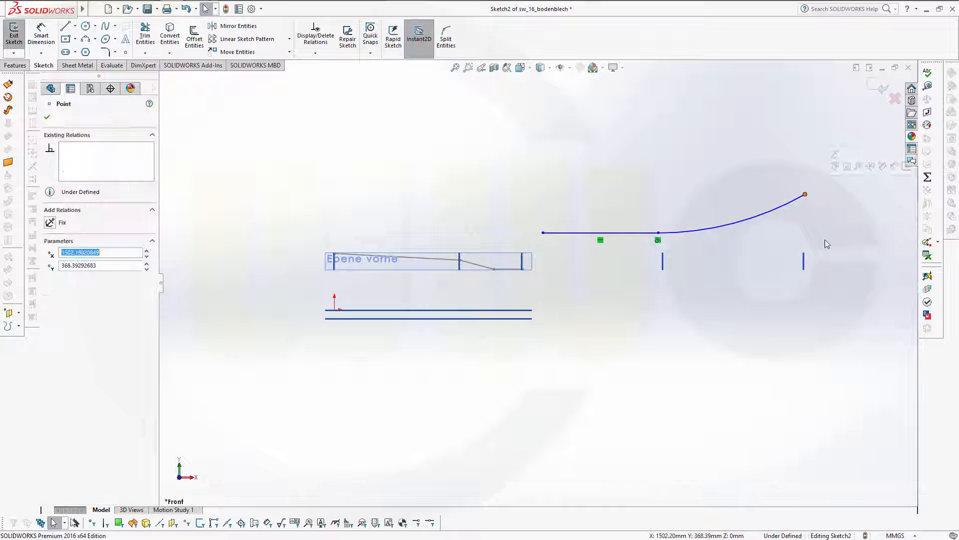
{"action": "left_click", "coordinate": [804, 264], "text": "ctrl"}
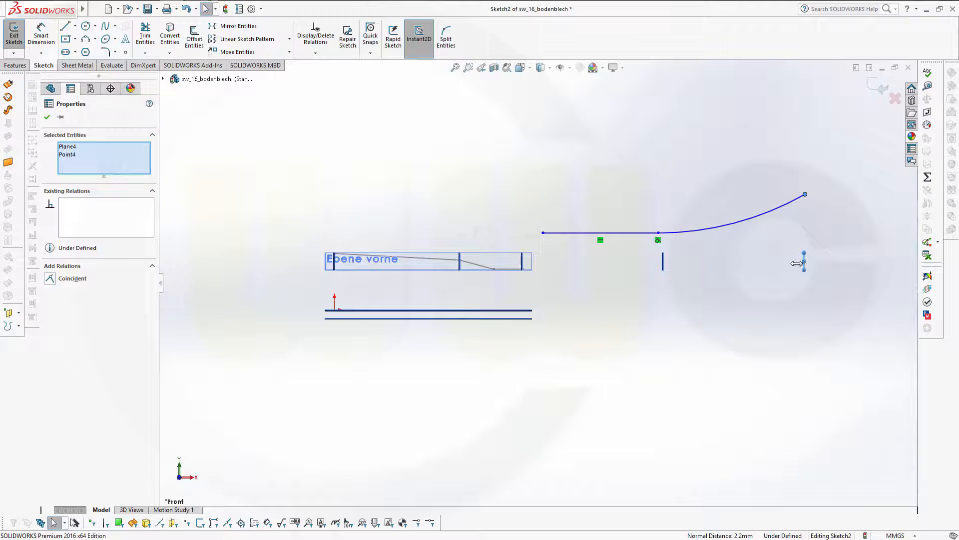
{"action": "left_click", "coordinate": [50, 278]}
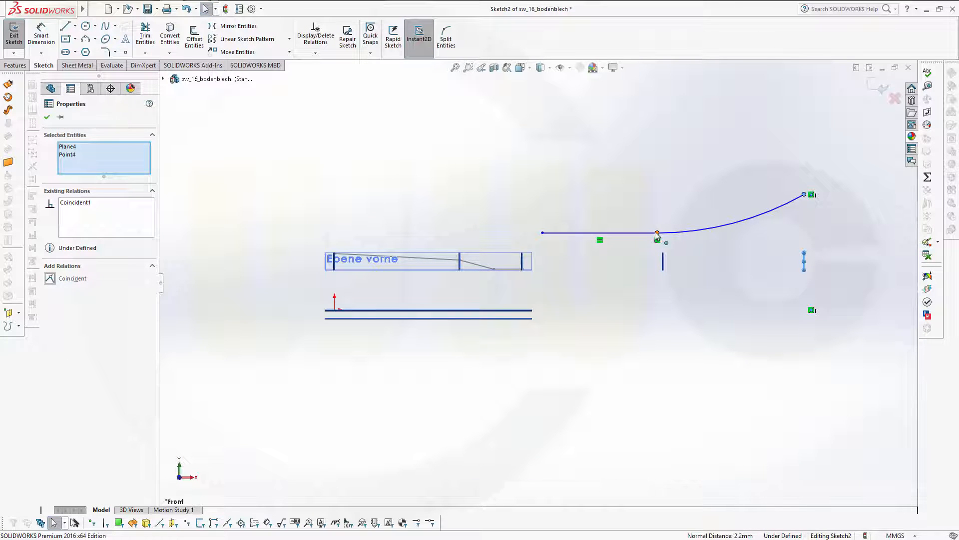
{"action": "left_click", "coordinate": [663, 262]}
{"action": "left_click", "coordinate": [664, 261], "text": "ctrl"}
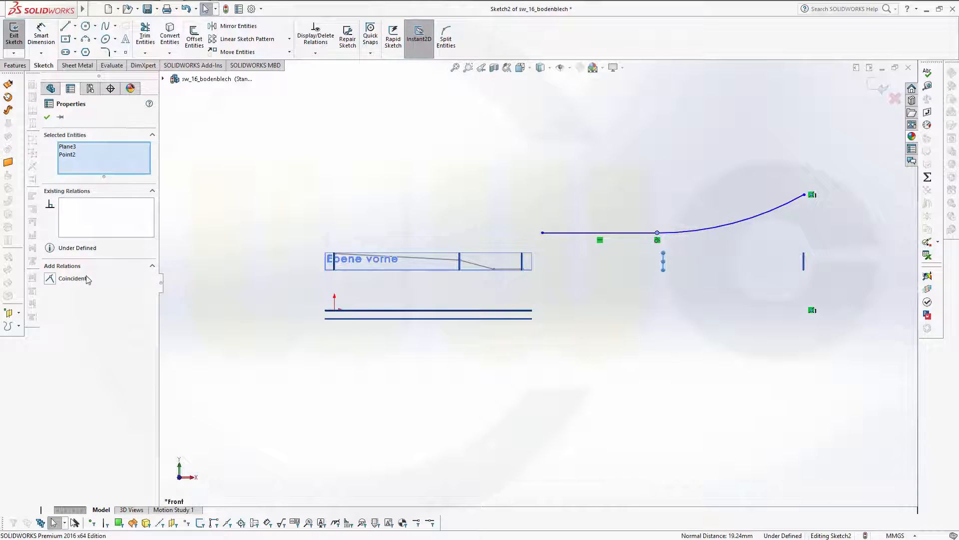
{"action": "left_click", "coordinate": [50, 278]}
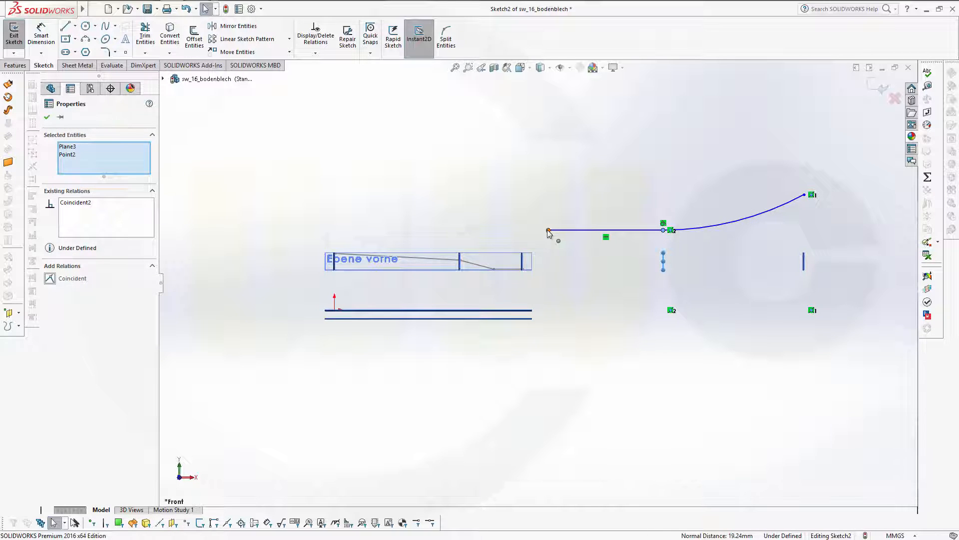
Make the free starting point of the horizontal line coincident with Plane2.
{"action": "left_click", "coordinate": [548, 231]}
{"action": "left_click", "coordinate": [524, 260], "text": "ctrl"}
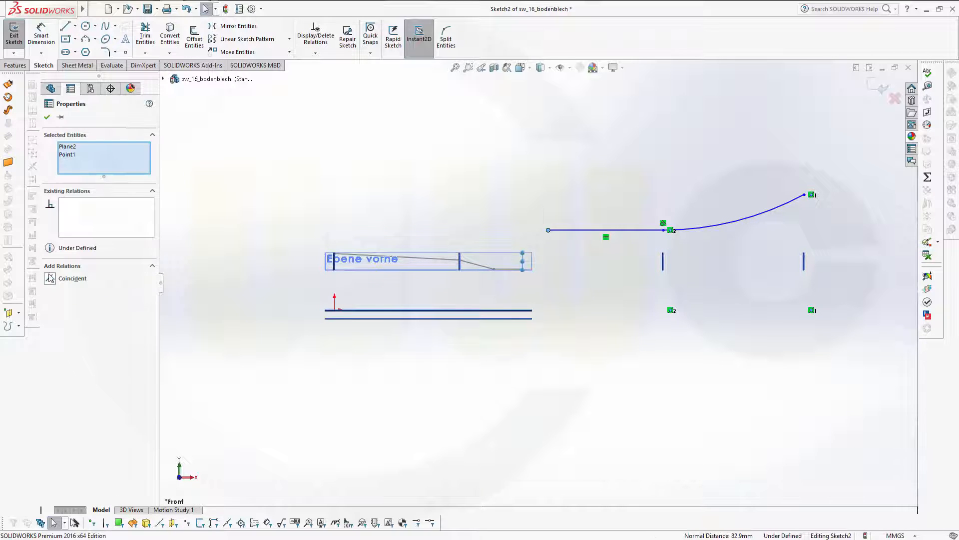
{"action": "left_click", "coordinate": [50, 279]}
{"action": "left_click", "coordinate": [611, 123]}
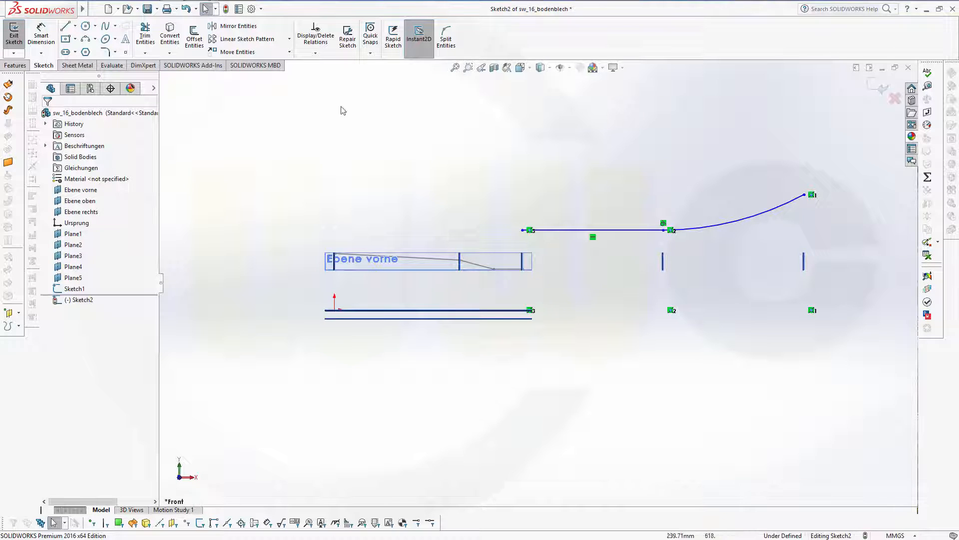
Dimension the height of the horizontal line above the origin at 100 mm.
{"action": "left_click", "coordinate": [41, 36]}
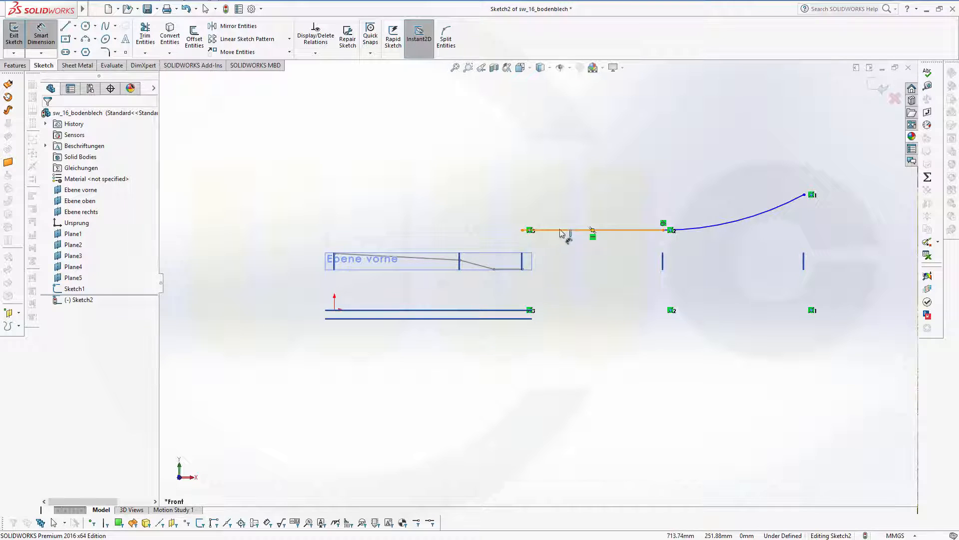
{"action": "left_click", "coordinate": [560, 230]}
{"action": "left_click", "coordinate": [335, 310]}
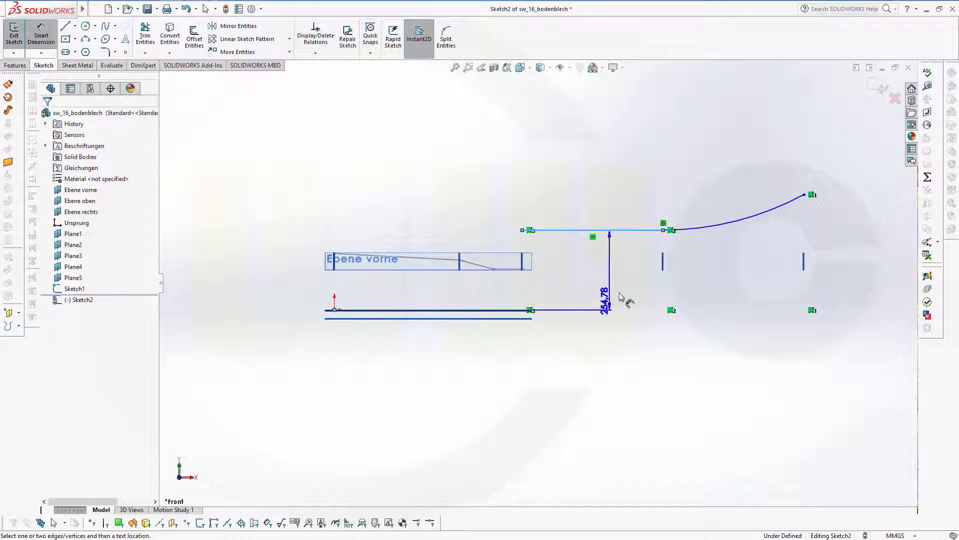
{"action": "left_click", "coordinate": [619, 294]}
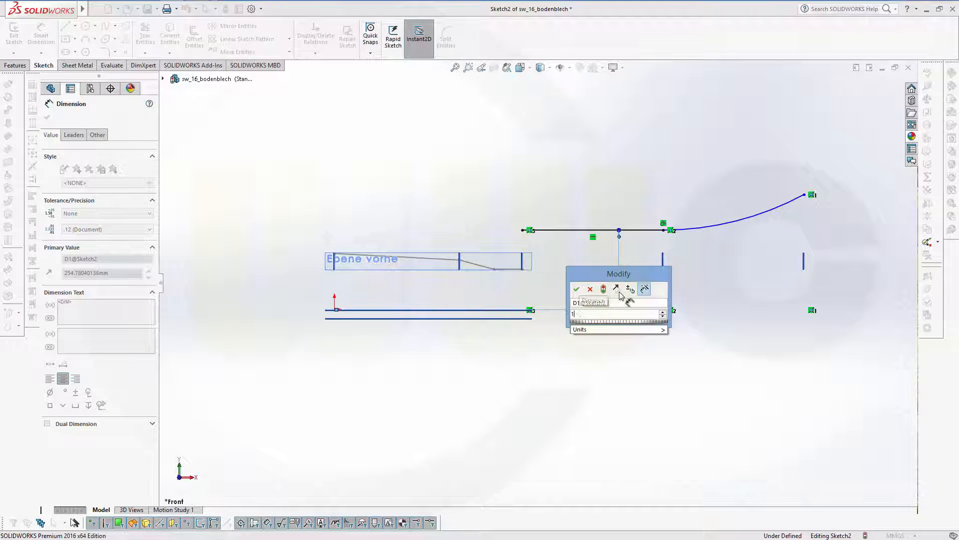
{"action": "key", "text": "Return"}
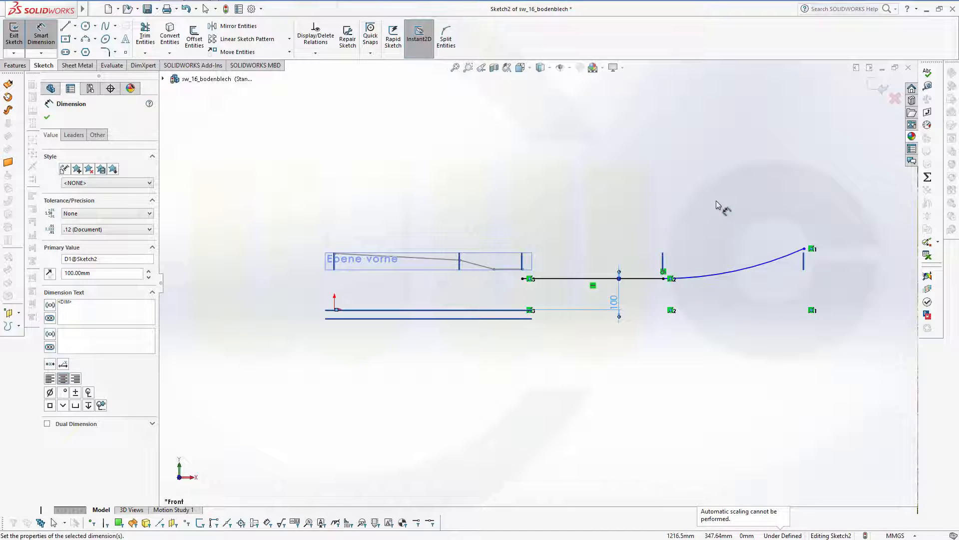
Dimension the tangent arc with a radius of 2400 mm.
{"action": "left_click", "coordinate": [735, 272]}
{"action": "left_click", "coordinate": [743, 269]}
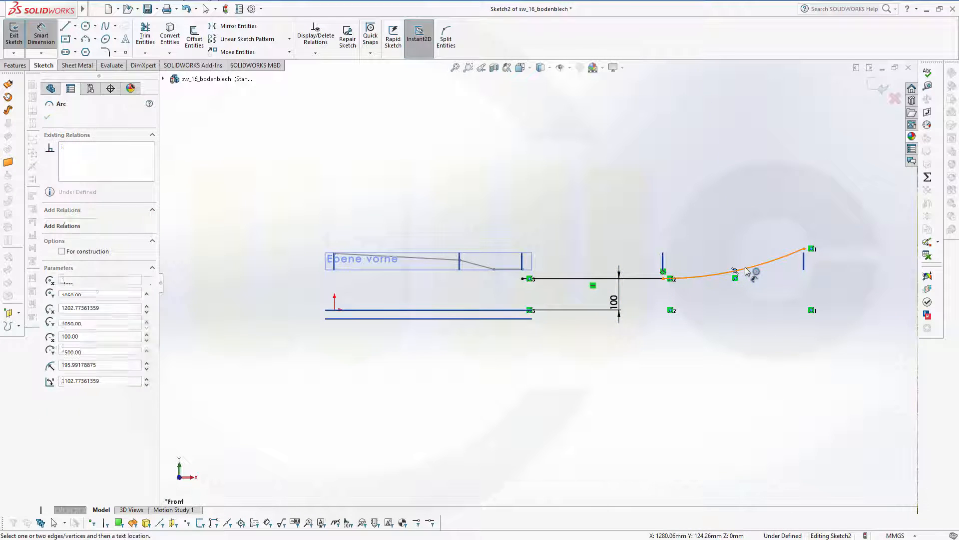
{"action": "key", "text": "Escape"}
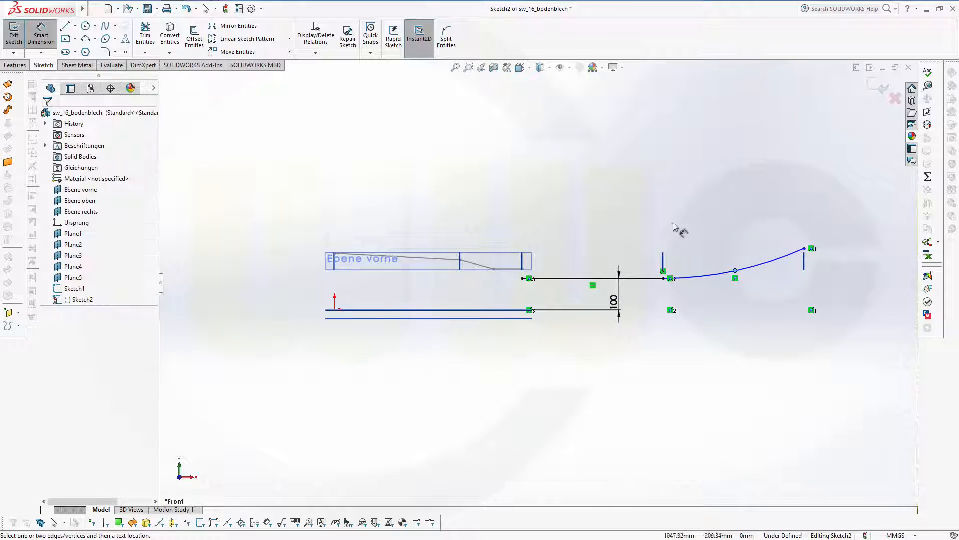
{"action": "left_click", "coordinate": [772, 264]}
{"action": "left_click", "coordinate": [780, 296]}
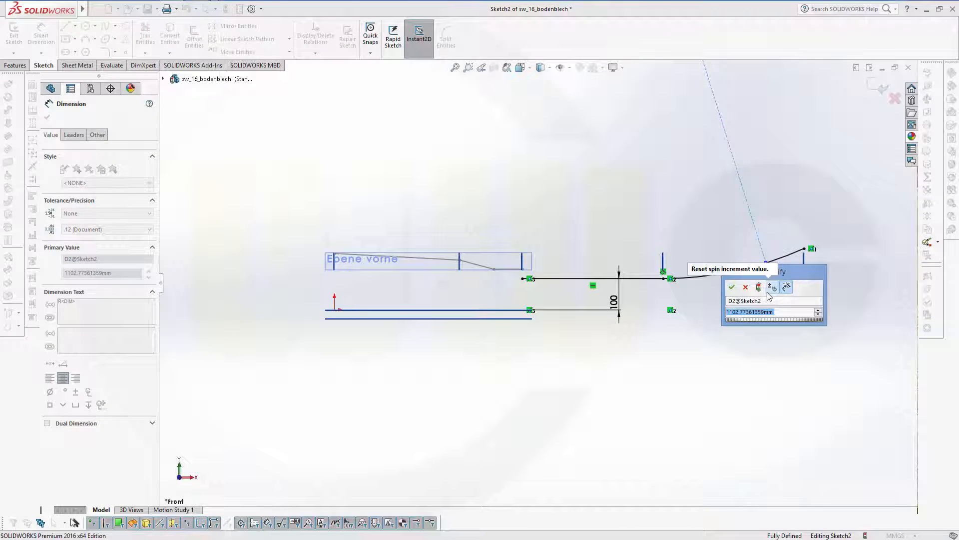
{"action": "type", "text": "1000"}
{"action": "key", "text": "Return"}
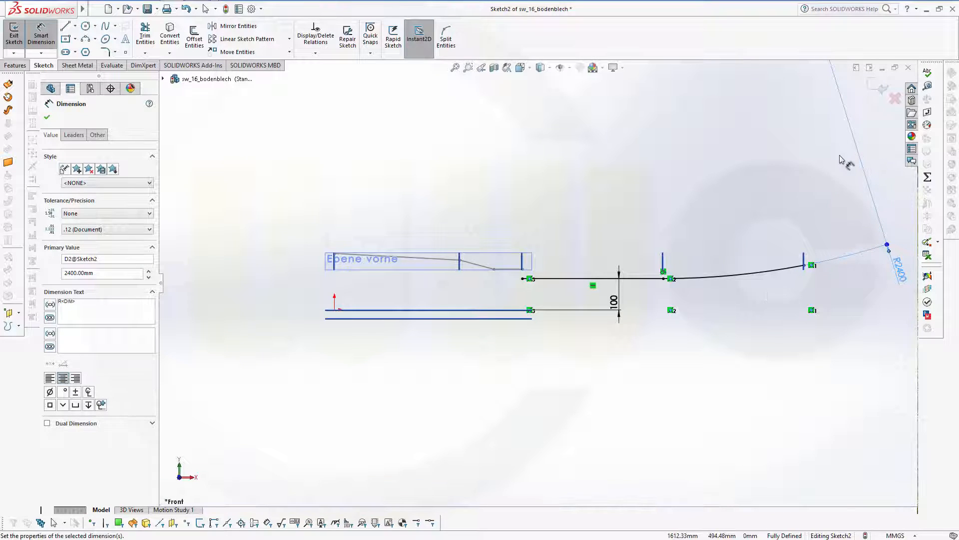
Finish the line-and-arc sketch and save the part.
{"action": "key", "text": "Escape"}
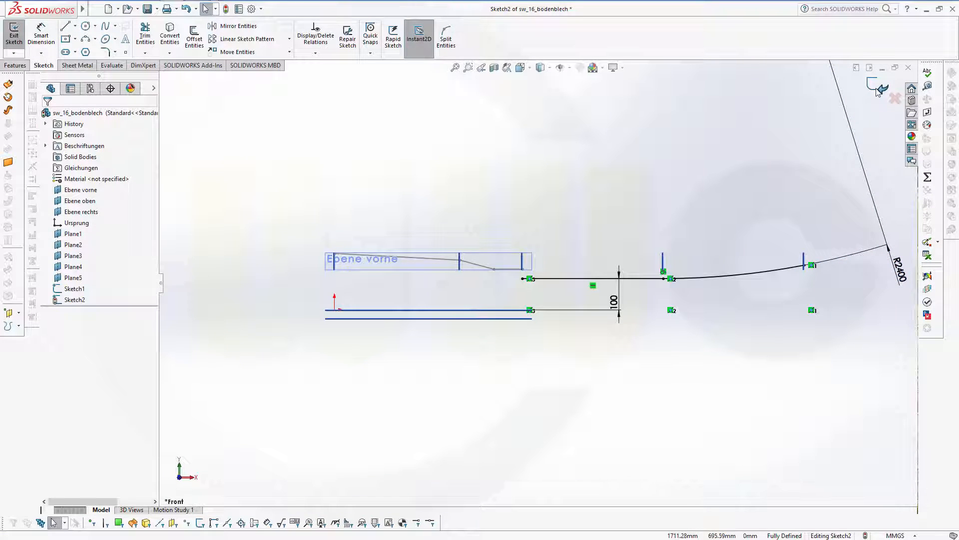
{"action": "left_click", "coordinate": [878, 92]}
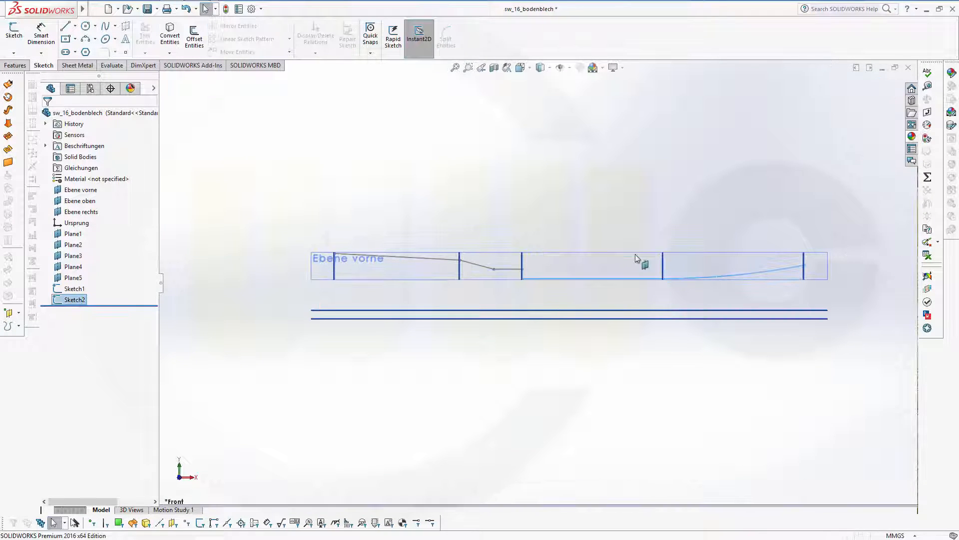
{"action": "scroll", "coordinate": [512, 210], "scroll_direction": "up", "scroll_amount": 3}
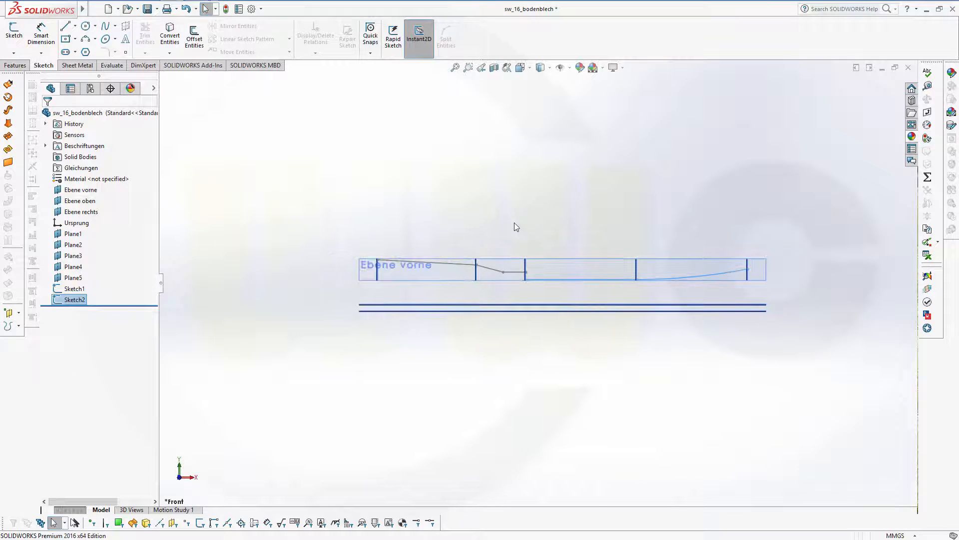
{"action": "middle_click_drag", "start_coordinate": [514, 221], "coordinate": [512, 224]}
{"action": "key", "text": "ctrl+s"}
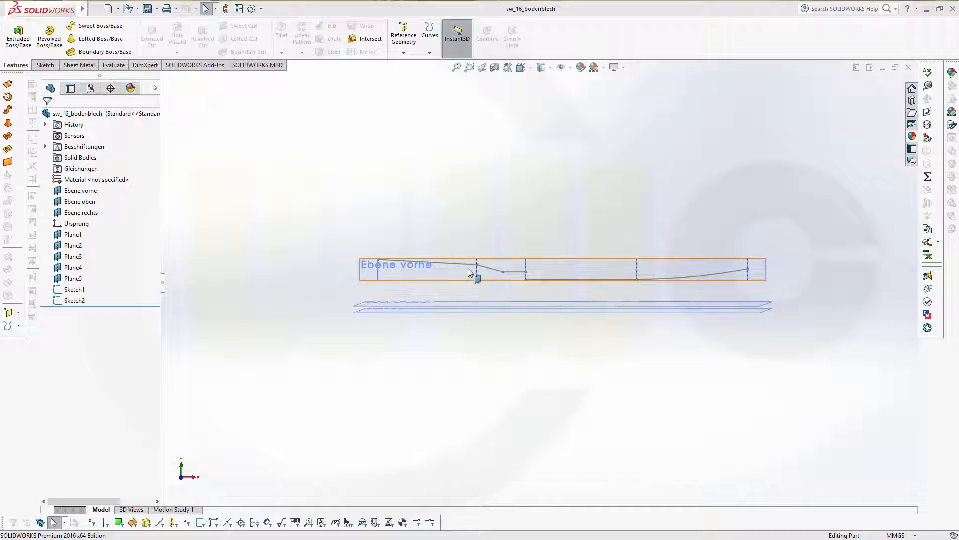
Edit Sketch1 and round both corners of the line chain with 200 mm sketch fillets.
{"action": "left_click", "coordinate": [71, 290]}
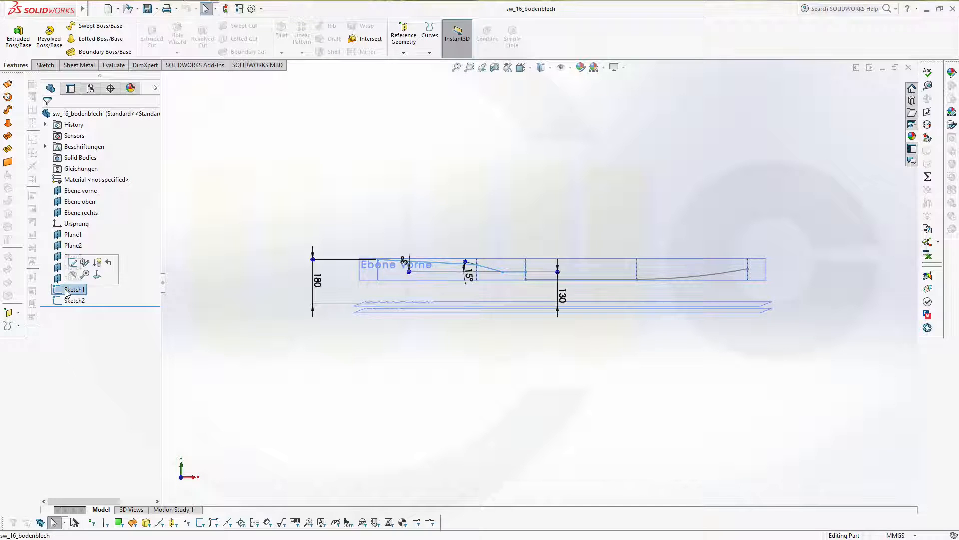
{"action": "left_click", "coordinate": [73, 263]}
{"action": "scroll", "coordinate": [493, 255], "scroll_direction": "down", "scroll_amount": 5}
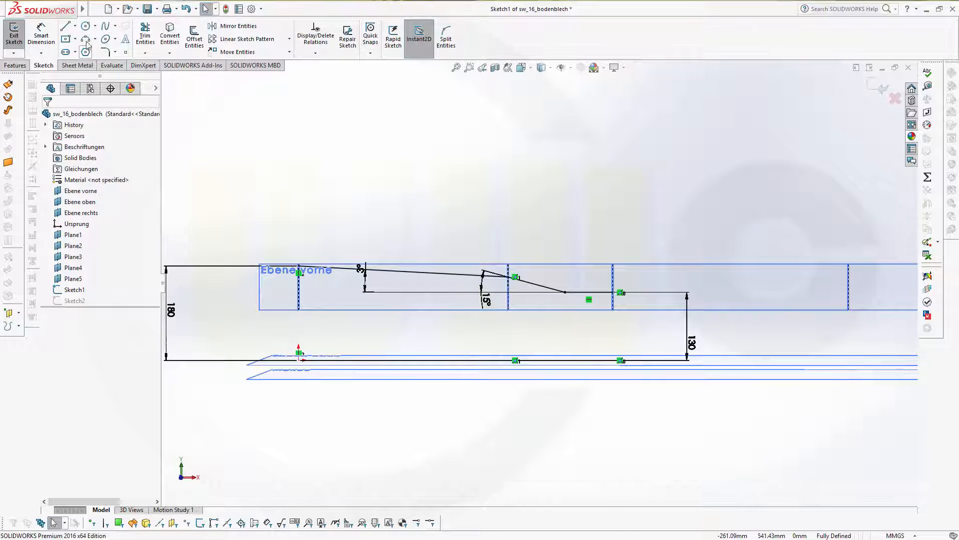
{"action": "left_click", "coordinate": [106, 52]}
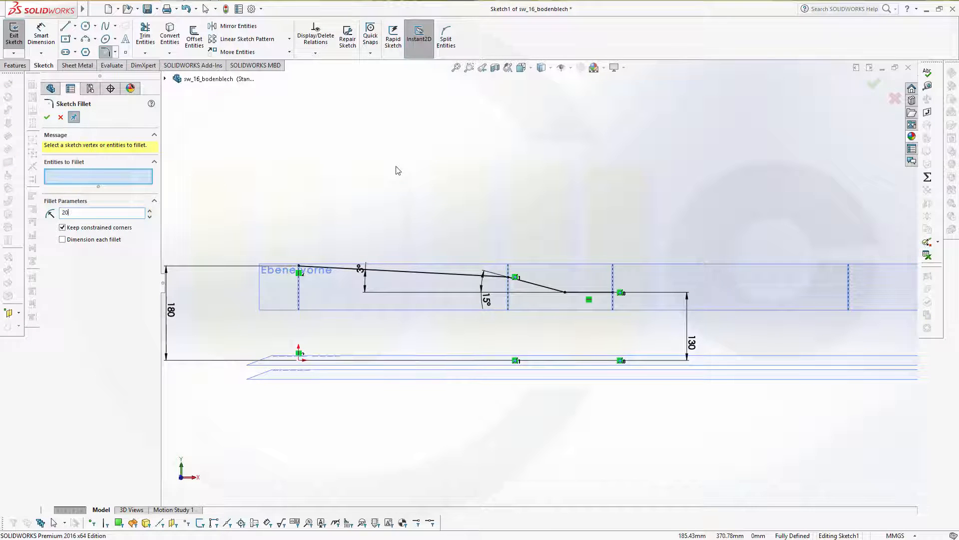
{"action": "scroll", "coordinate": [518, 299], "scroll_direction": "down", "scroll_amount": 5}
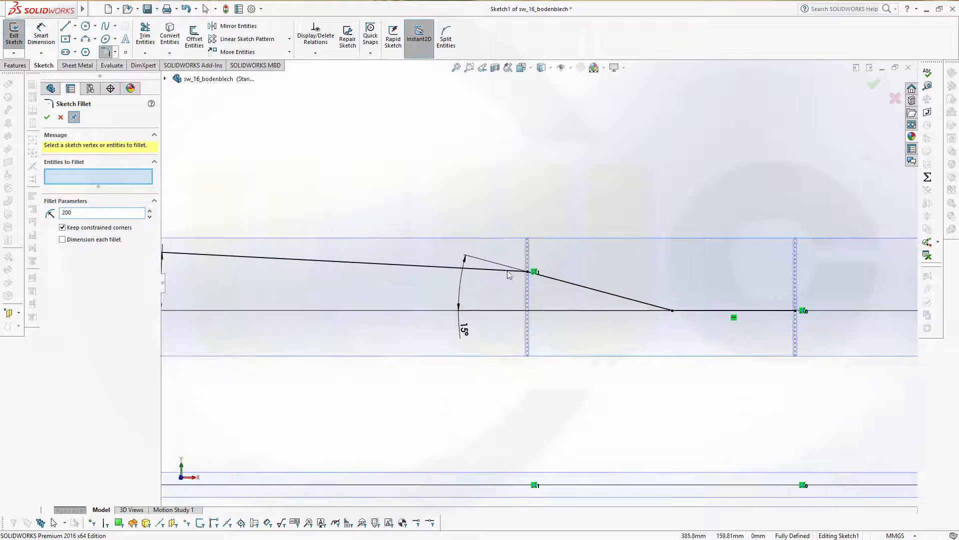
{"action": "left_click", "coordinate": [510, 270]}
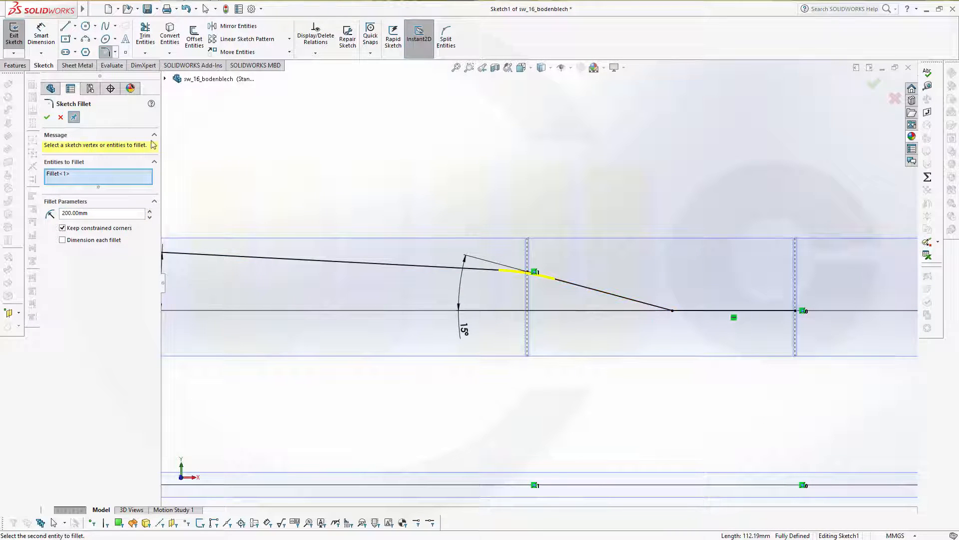
{"action": "left_click", "coordinate": [646, 304]}
{"action": "left_click", "coordinate": [697, 313]}
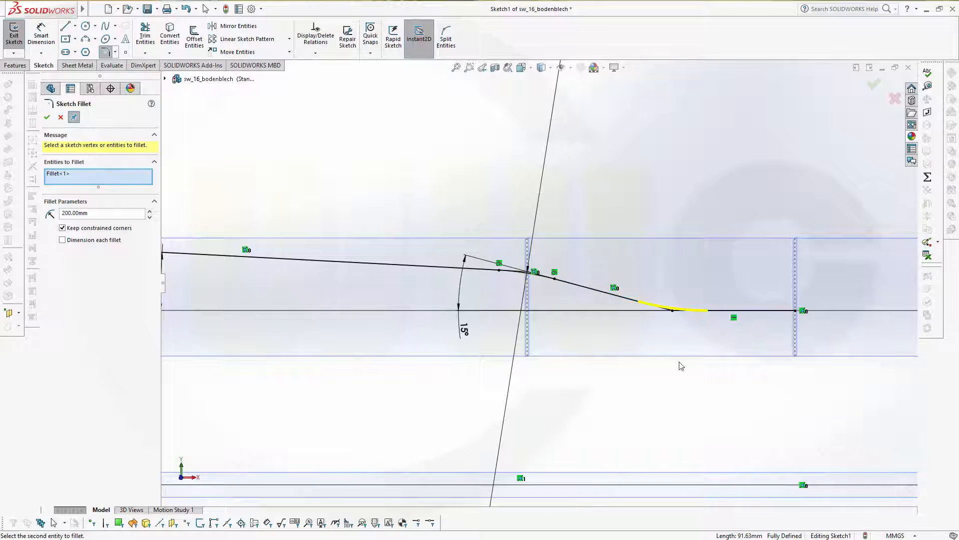
{"action": "left_click", "coordinate": [47, 117]}
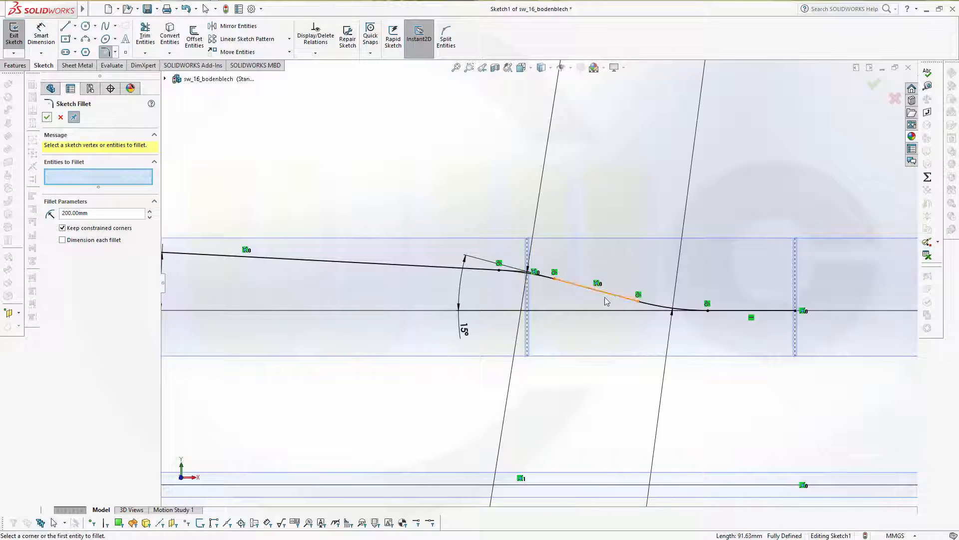
{"action": "scroll", "coordinate": [605, 312], "scroll_direction": "up", "scroll_amount": 3}
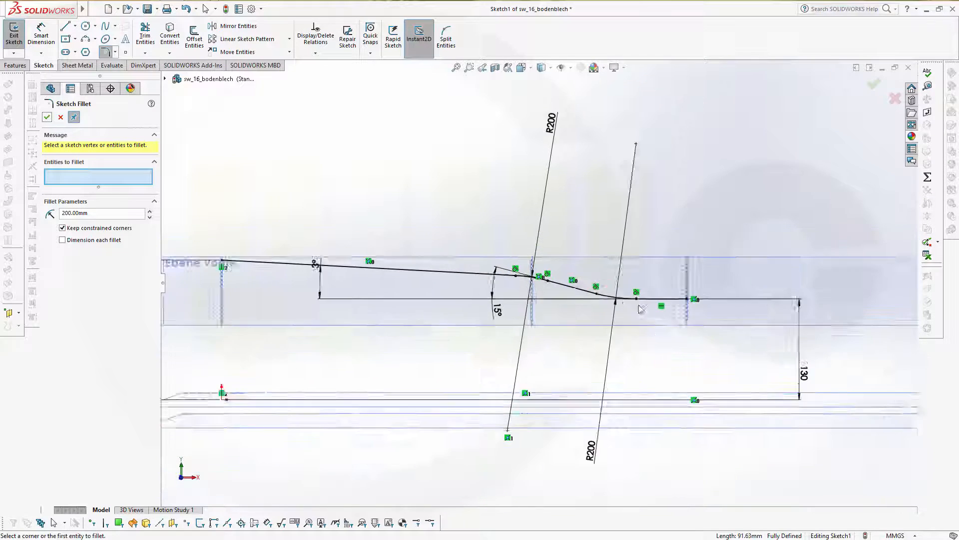
Finish the sketch fillets and draw a horizontal centerline from the origin to beneath the profile's end point at Plane2.
{"action": "left_click", "coordinate": [871, 88]}
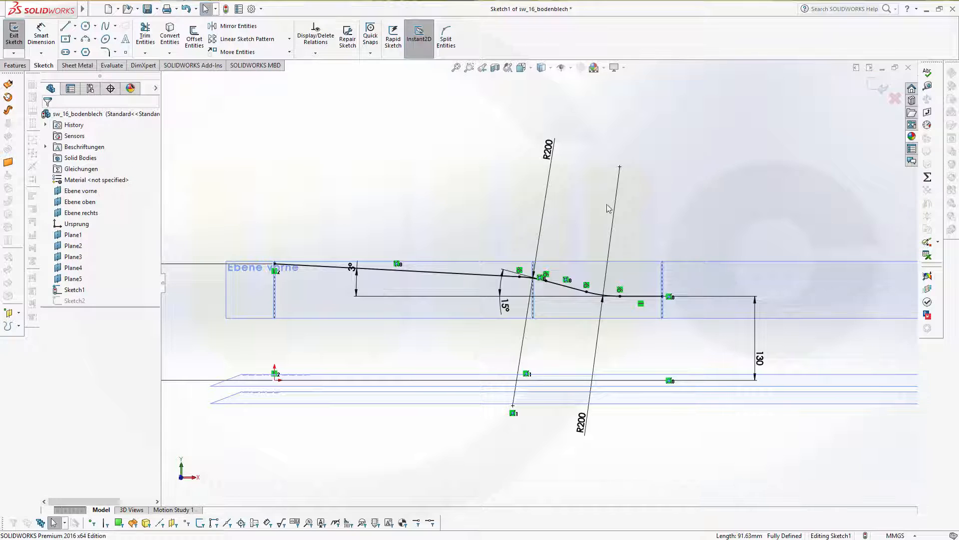
{"action": "mouse_move", "coordinate": [524, 168]}
{"action": "middle_mouse_down"}
{"action": "mouse_move", "coordinate": [456, 139]}
{"action": "mouse_move", "coordinate": [439, 156]}
{"action": "mouse_move", "coordinate": [446, 171]}
{"action": "mouse_move", "coordinate": [454, 163]}
{"action": "mouse_move", "coordinate": [454, 176]}
{"action": "mouse_move", "coordinate": [443, 163]}
{"action": "mouse_move", "coordinate": [439, 208]}
{"action": "middle_mouse_up"}
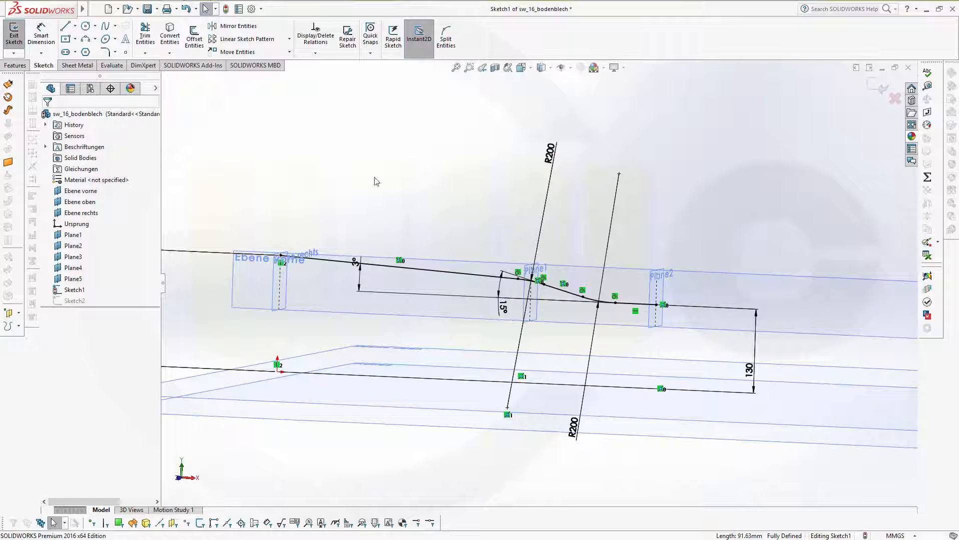
{"action": "left_click", "coordinate": [75, 26]}
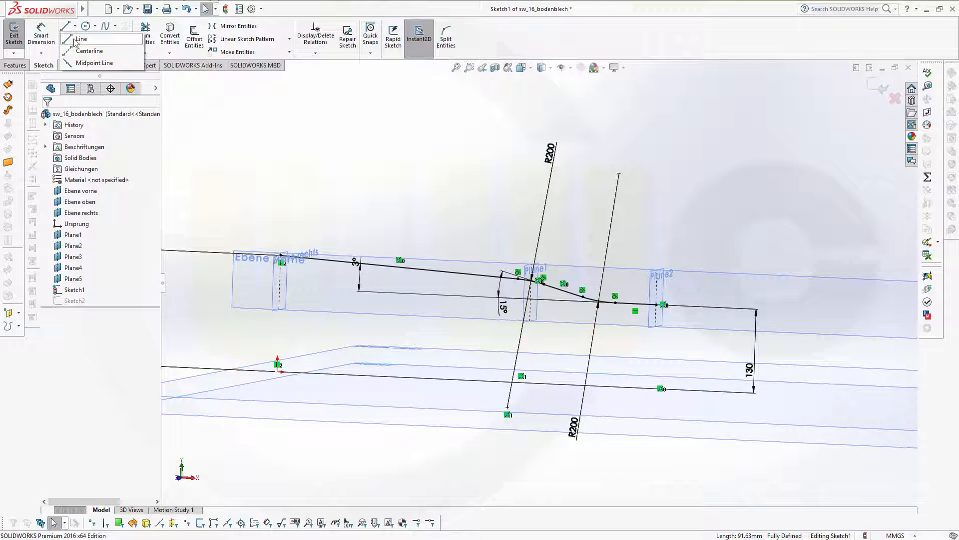
{"action": "left_click", "coordinate": [73, 52]}
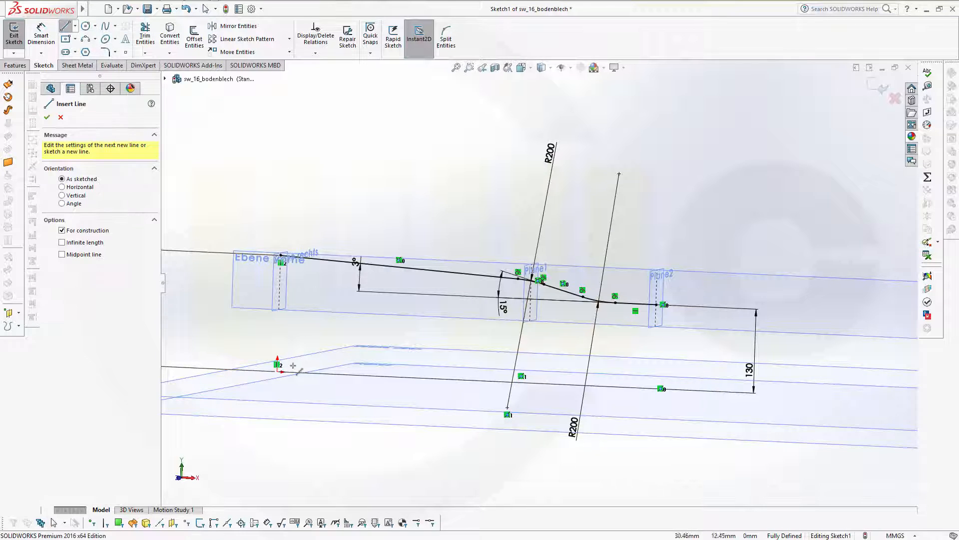
{"action": "left_click", "coordinate": [278, 371]}
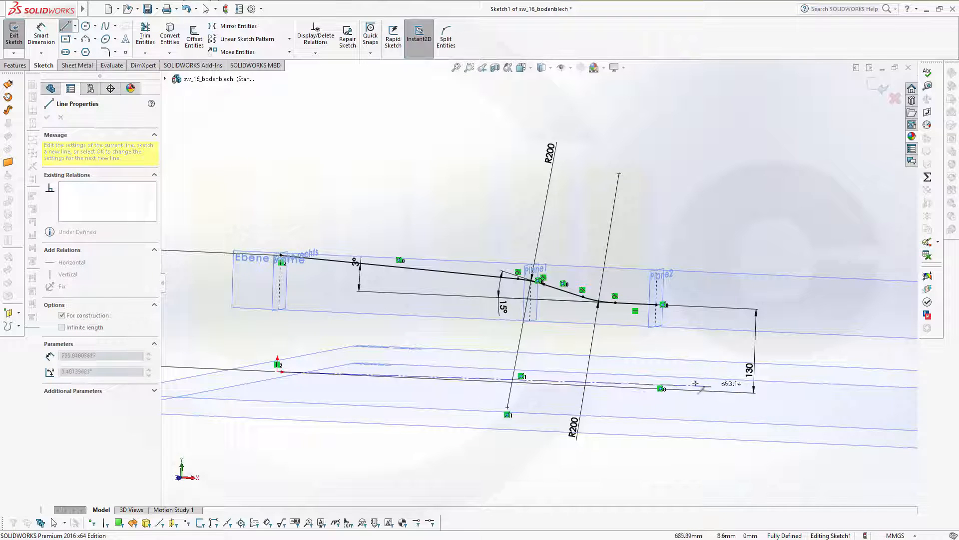
{"action": "left_click", "coordinate": [652, 385]}
{"action": "key", "text": "Escape"}
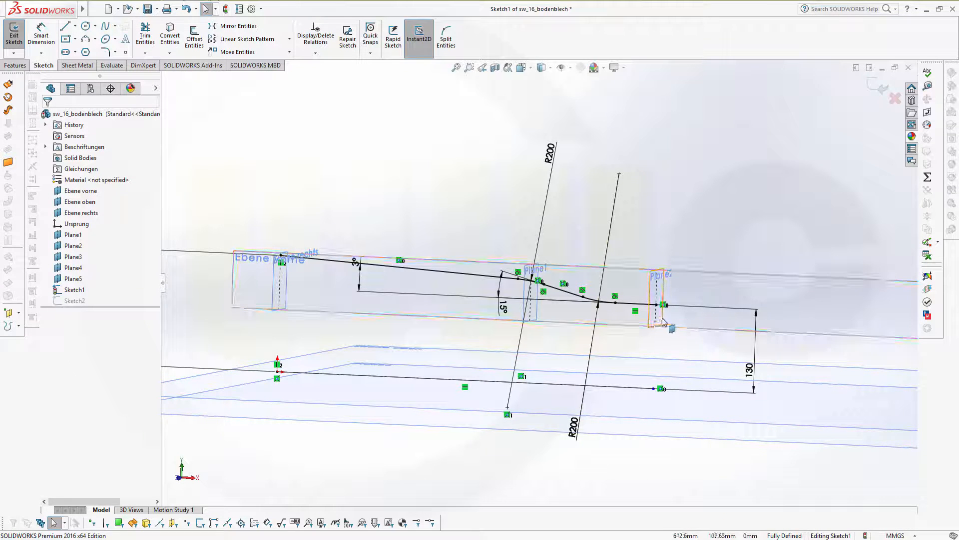
Align the centerline's free end vertically with the profile's end point at Plane2 and finish the sketch.
{"action": "left_click", "coordinate": [654, 388]}
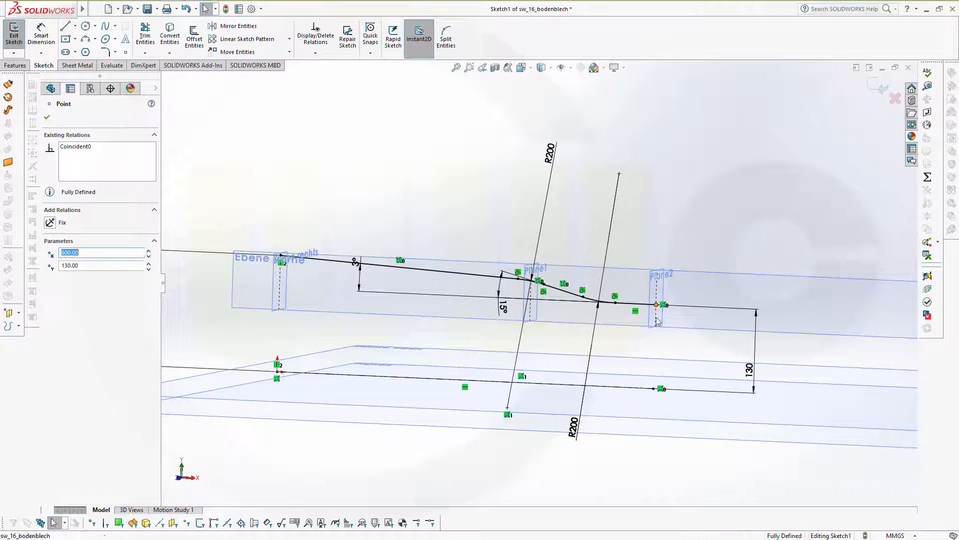
{"action": "left_click", "coordinate": [654, 389], "text": "ctrl"}
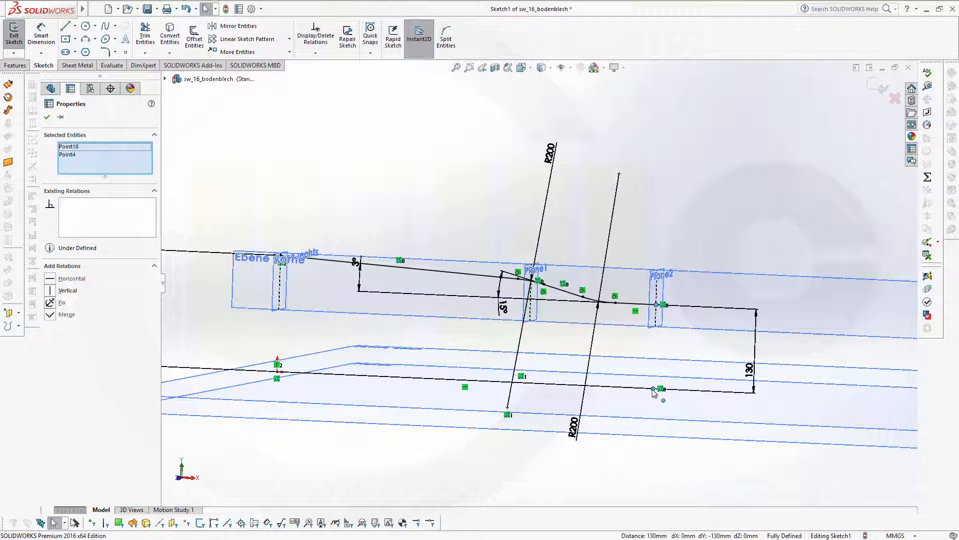
{"action": "left_click", "coordinate": [49, 291]}
{"action": "left_click", "coordinate": [597, 177]}
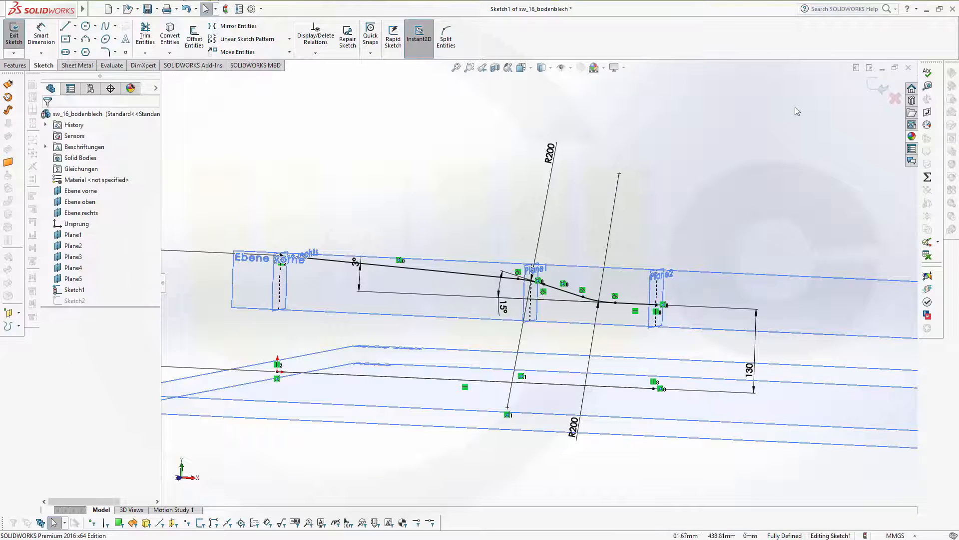
{"action": "left_click", "coordinate": [880, 92]}
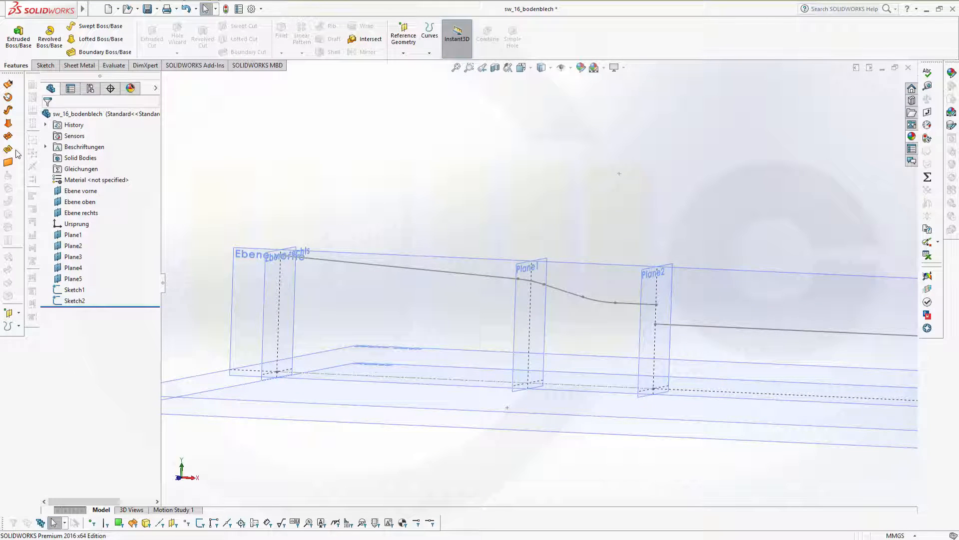
Create a revolved surface from Sketch1 around its centerline, using Mid Plane with an angle of 160°.
{"action": "left_click", "coordinate": [8, 97]}
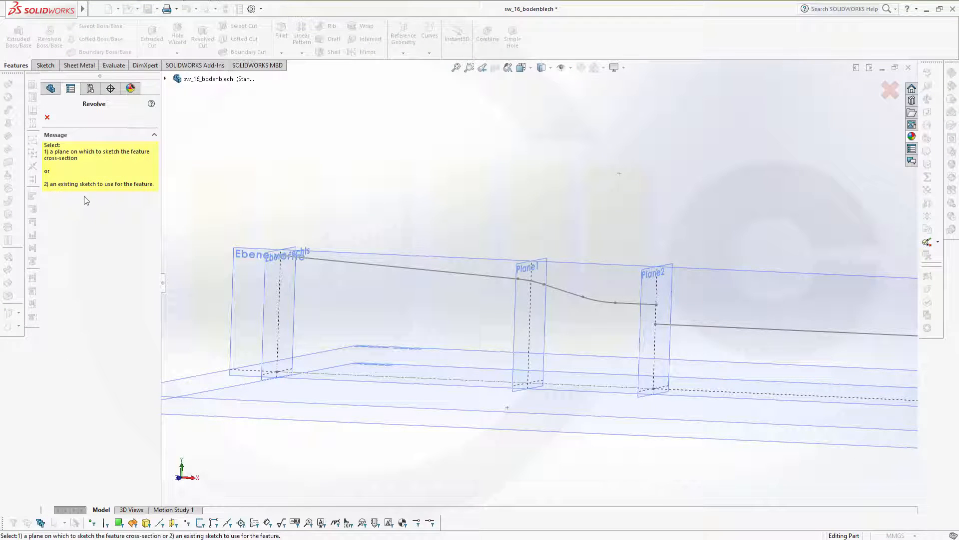
{"action": "left_click", "coordinate": [165, 79]}
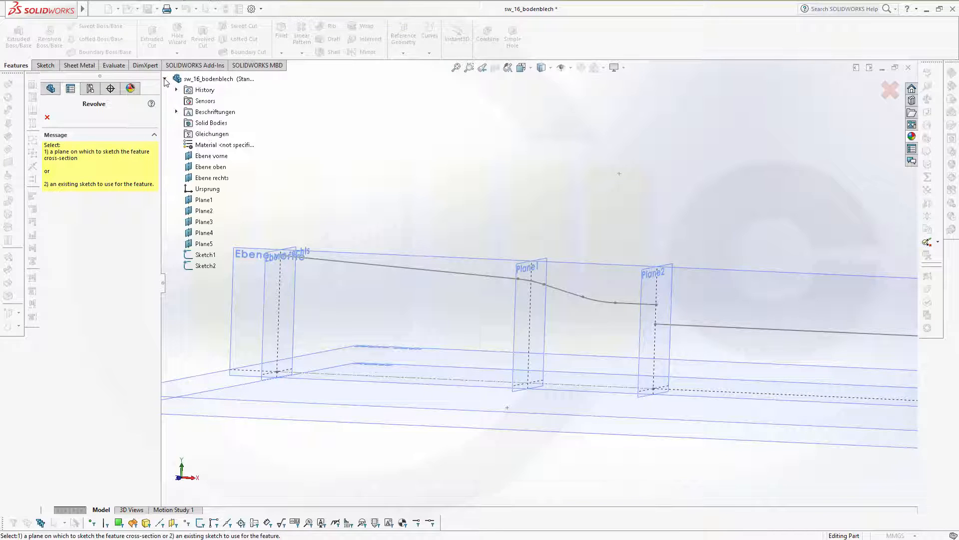
{"action": "left_click", "coordinate": [210, 255]}
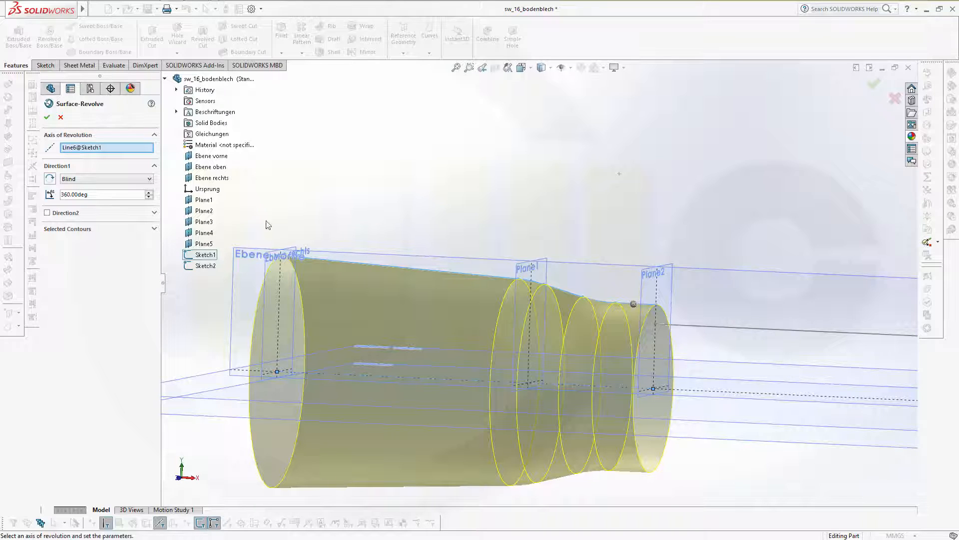
{"action": "left_click", "coordinate": [150, 179]}
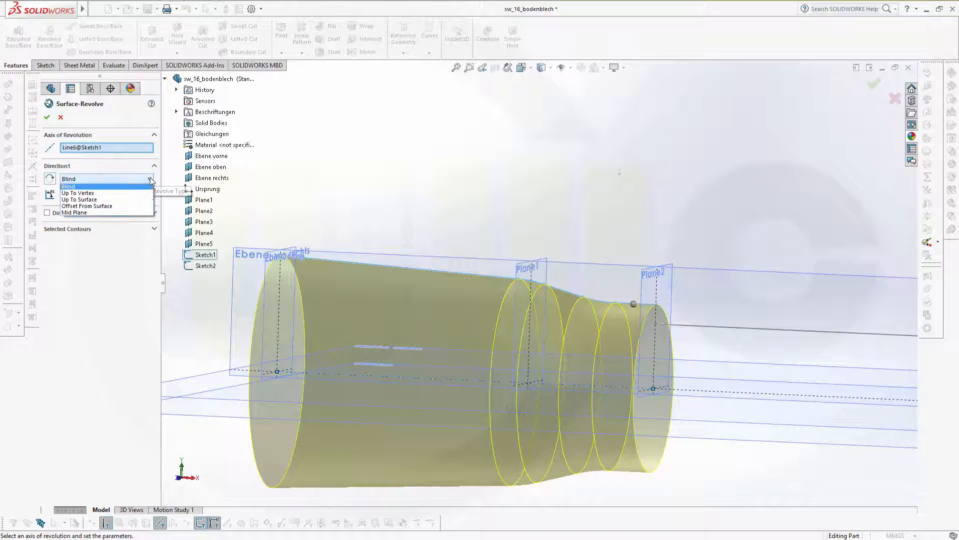
{"action": "left_click", "coordinate": [99, 218]}
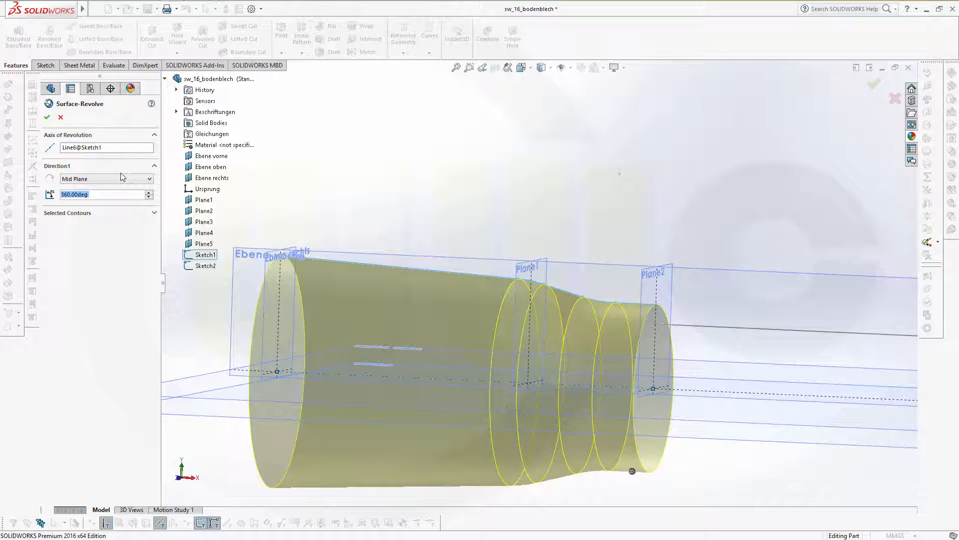
{"action": "type", "text": "160"}
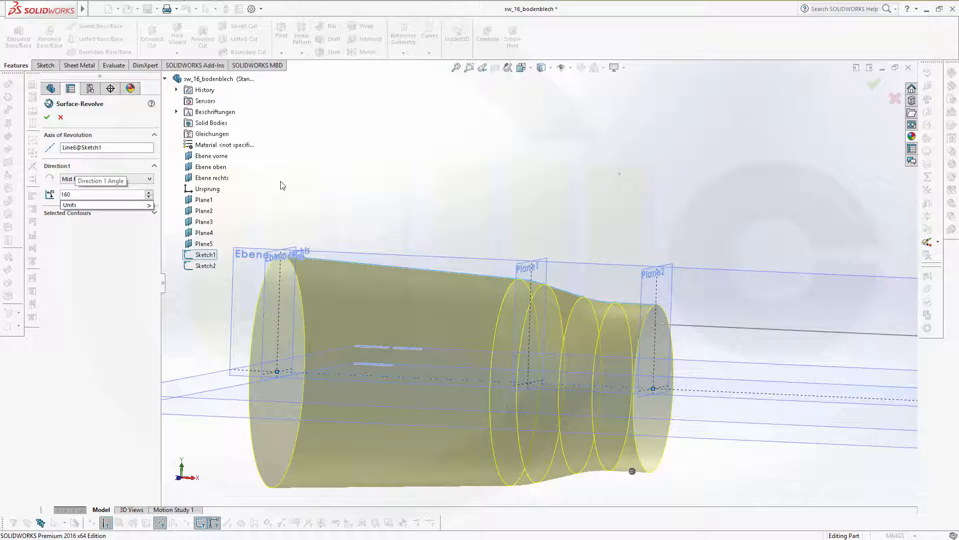
{"action": "key", "text": "Return"}
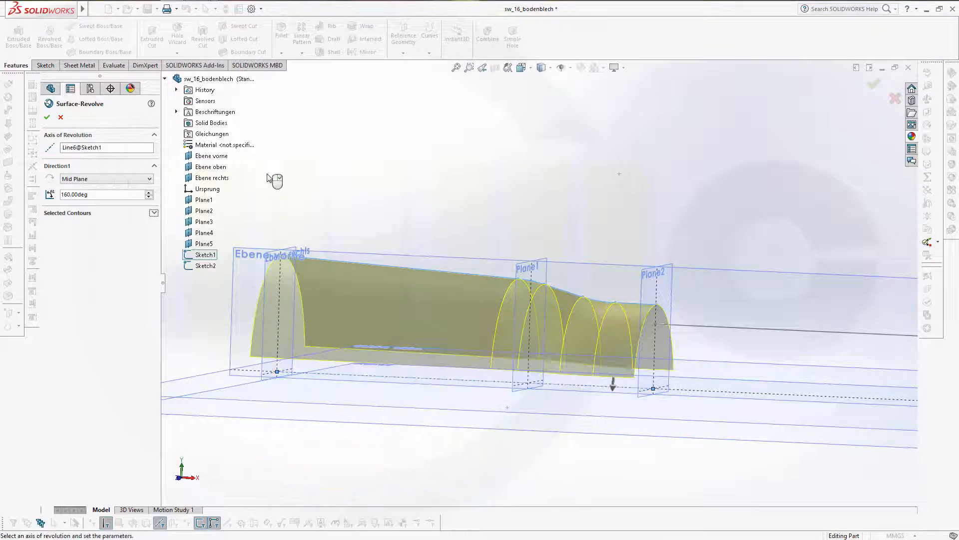
{"action": "left_click", "coordinate": [47, 119]}
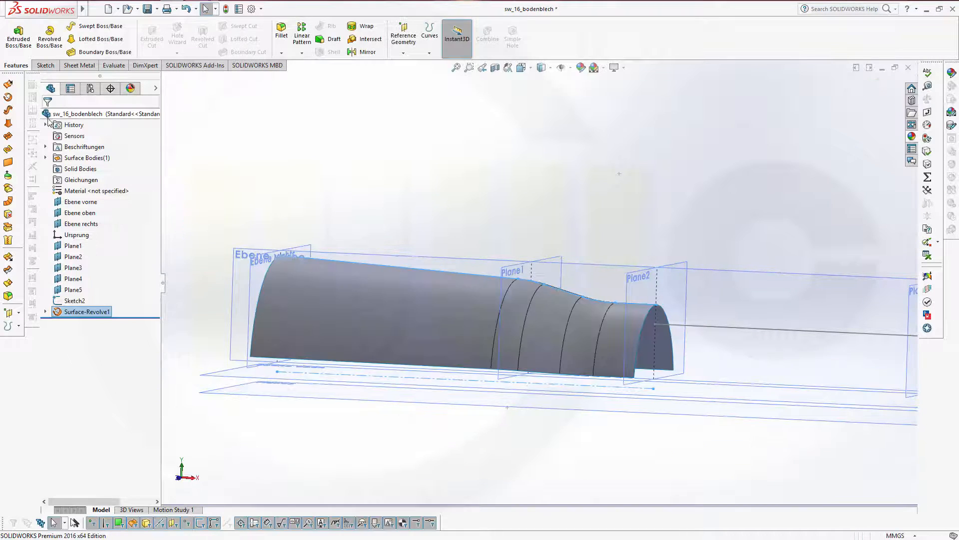
Examine the revolved surface's lower edges against the horizontal planes, including in a view normal to Ebene vorne.
{"action": "middle_click_drag", "start_coordinate": [332, 340], "coordinate": [353, 336]}
{"action": "scroll", "coordinate": [556, 370], "scroll_direction": "down", "scroll_amount": 5}
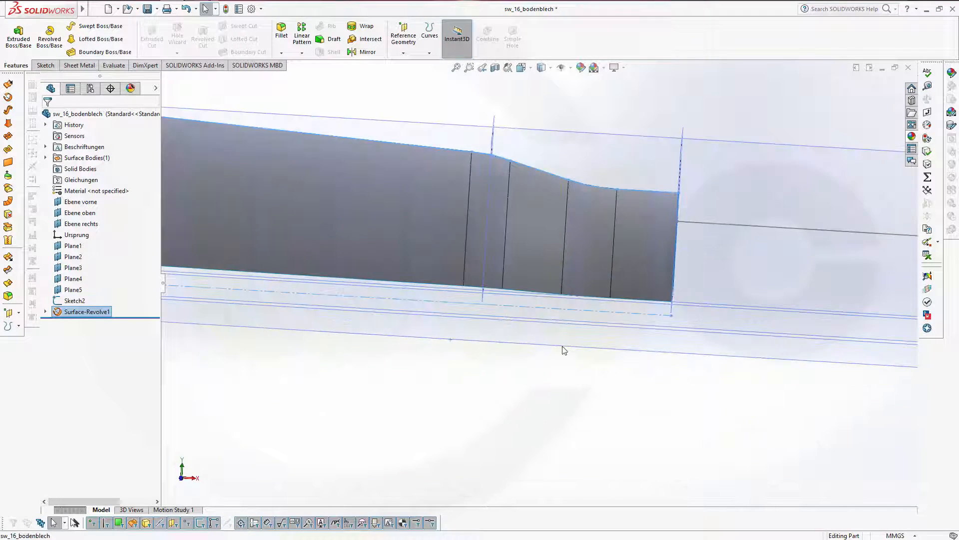
{"action": "mouse_move", "coordinate": [479, 295]}
{"action": "middle_mouse_down"}
{"action": "mouse_move", "coordinate": [469, 271]}
{"action": "mouse_move", "coordinate": [484, 287]}
{"action": "middle_mouse_up"}
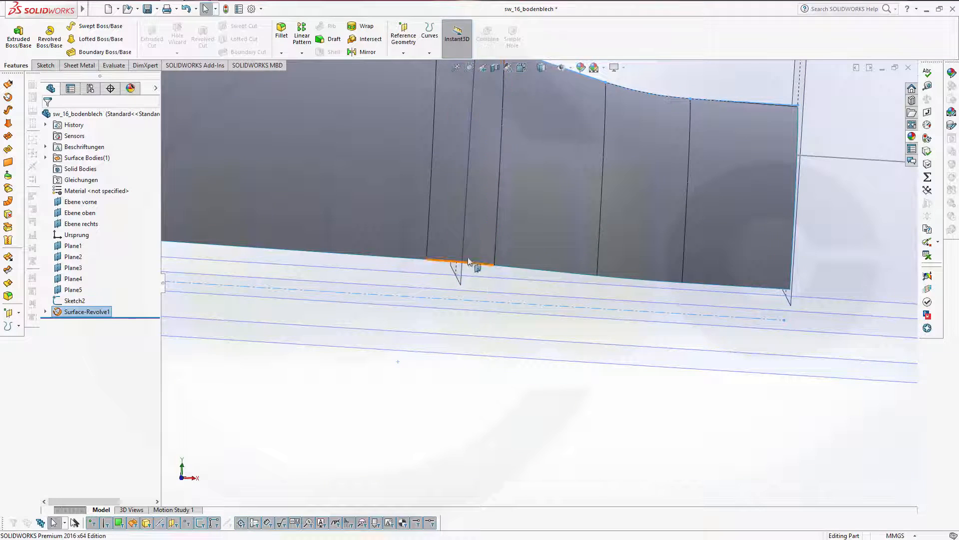
{"action": "mouse_move", "coordinate": [574, 291]}
{"action": "middle_mouse_down"}
{"action": "mouse_move", "coordinate": [574, 280]}
{"action": "mouse_move", "coordinate": [574, 298]}
{"action": "middle_mouse_up"}
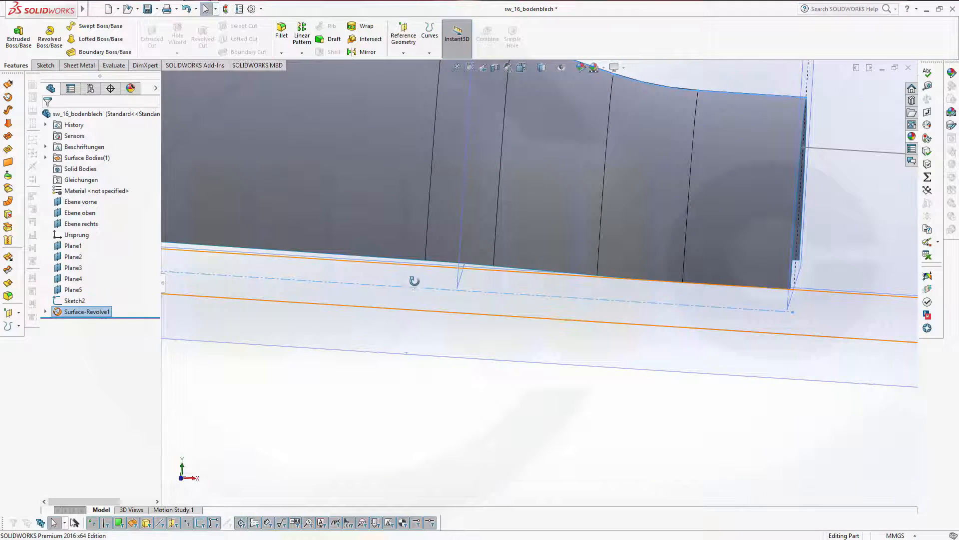
{"action": "middle_click_drag", "start_coordinate": [414, 280], "coordinate": [377, 346]}
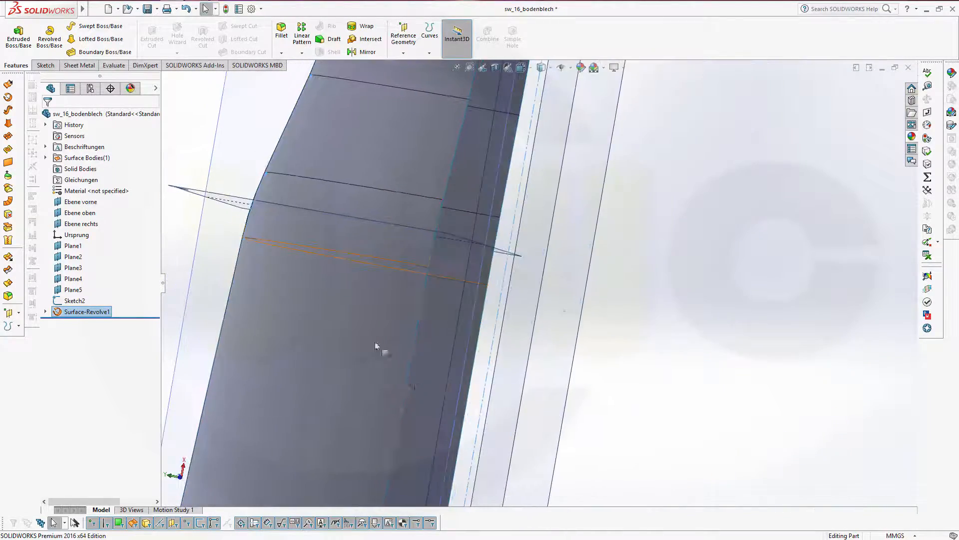
{"action": "left_click", "coordinate": [212, 173]}
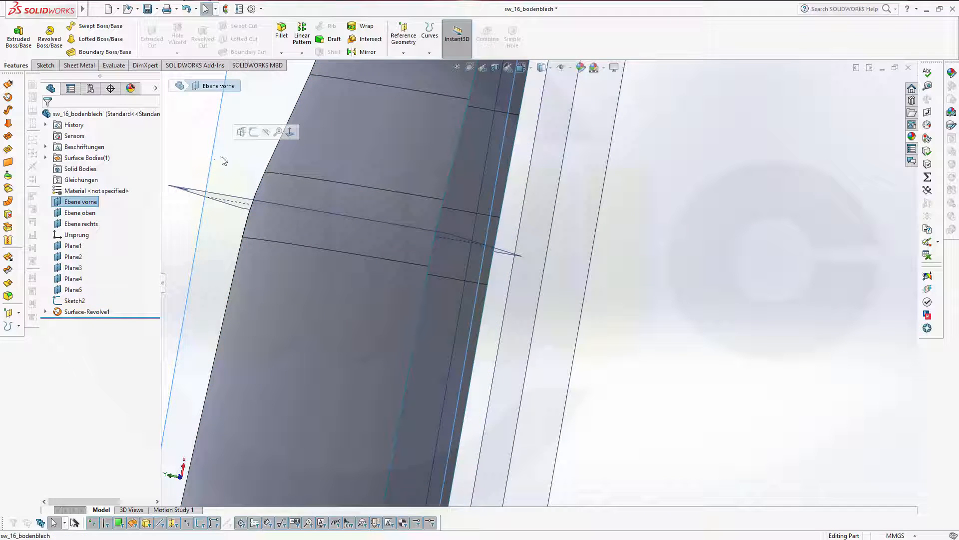
{"action": "left_click", "coordinate": [289, 131]}
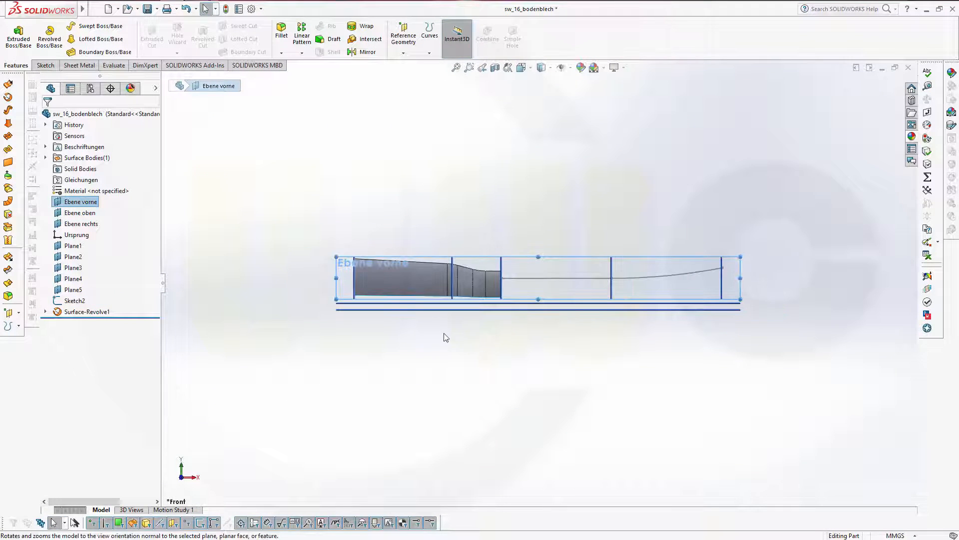
{"action": "scroll", "coordinate": [449, 330], "scroll_direction": "down", "scroll_amount": 6}
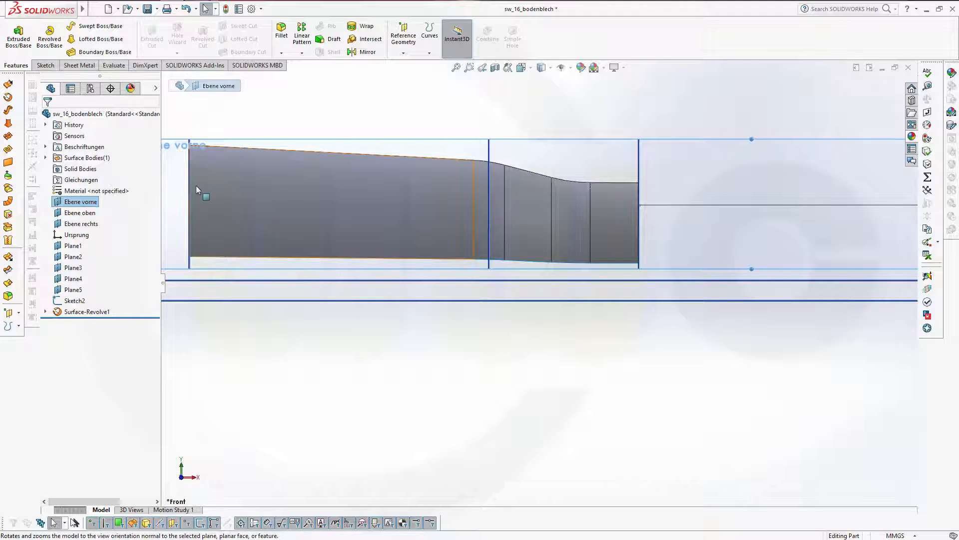
Edit the revolved surface and set its mid-plane angle to 200°.
{"action": "left_click", "coordinate": [67, 312]}
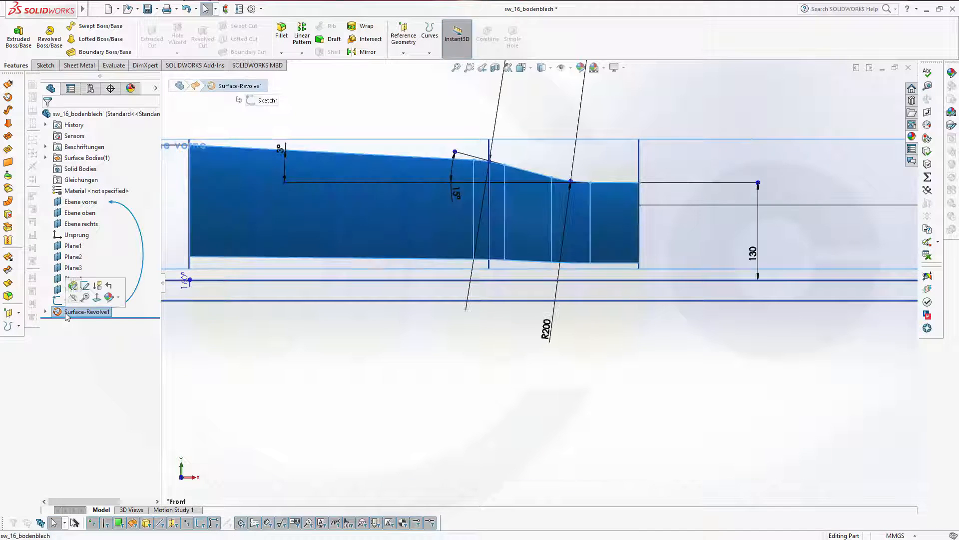
{"action": "left_click", "coordinate": [73, 286]}
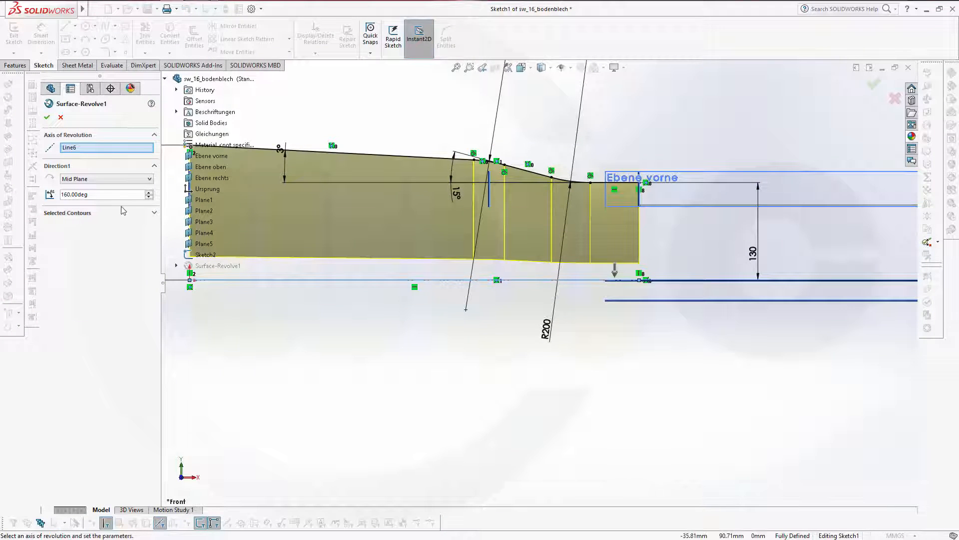
{"action": "double_click", "coordinate": [108, 196]}
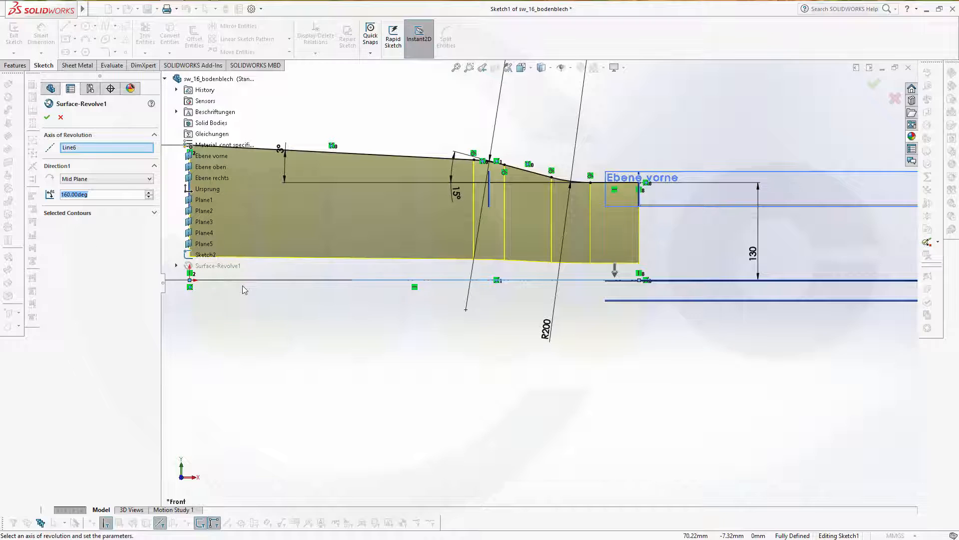
{"action": "type", "text": "22"}
{"action": "key", "text": "BackSpace"}
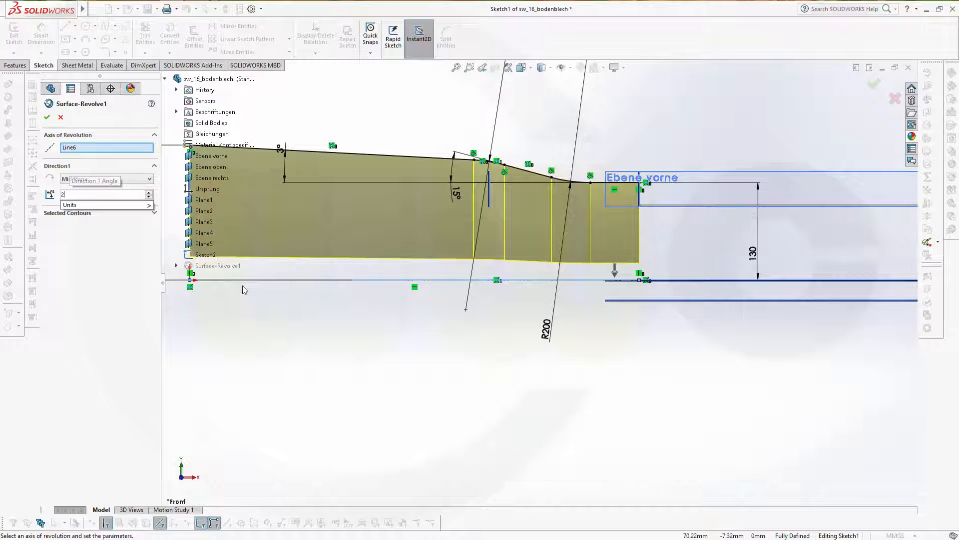
{"action": "type", "text": "00"}
{"action": "key", "text": "Return"}
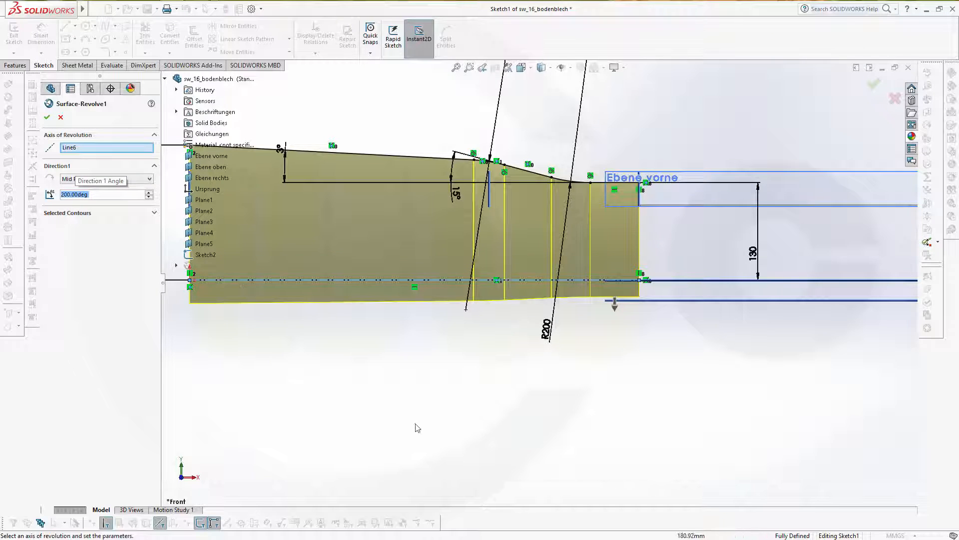
{"action": "left_click", "coordinate": [47, 117]}
{"action": "middle_click_drag", "start_coordinate": [463, 373], "coordinate": [430, 386]}
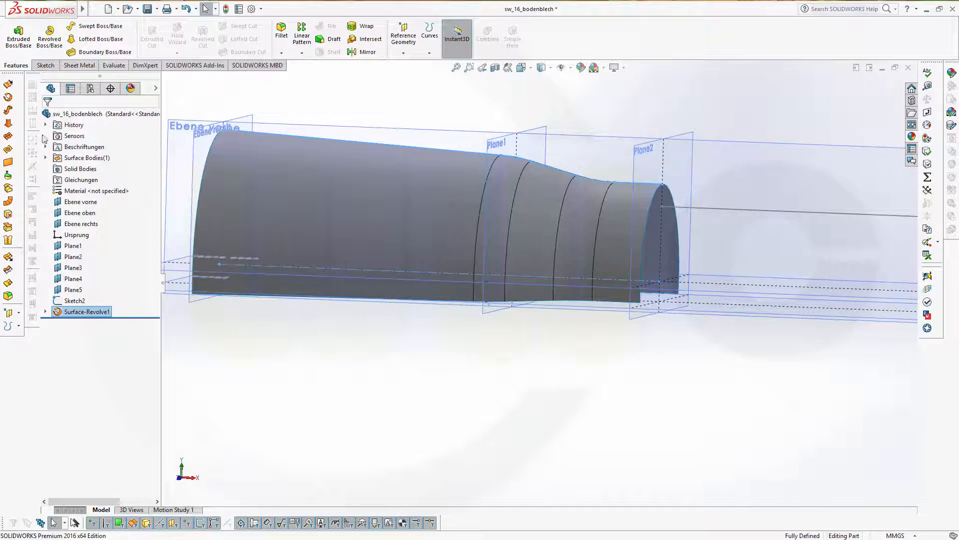
{"action": "left_click", "coordinate": [405, 28]}
{"action": "left_click", "coordinate": [411, 65]}
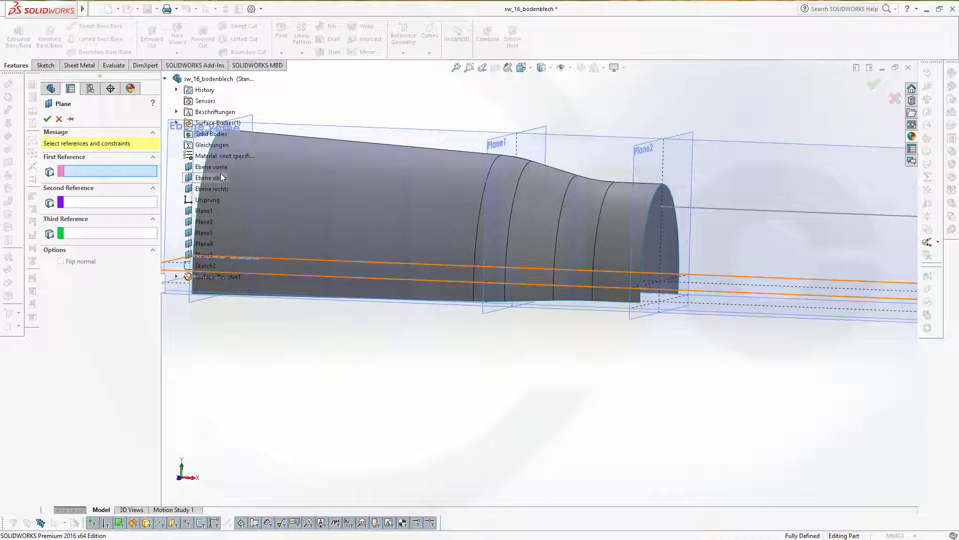
{"action": "left_click", "coordinate": [698, 292]}
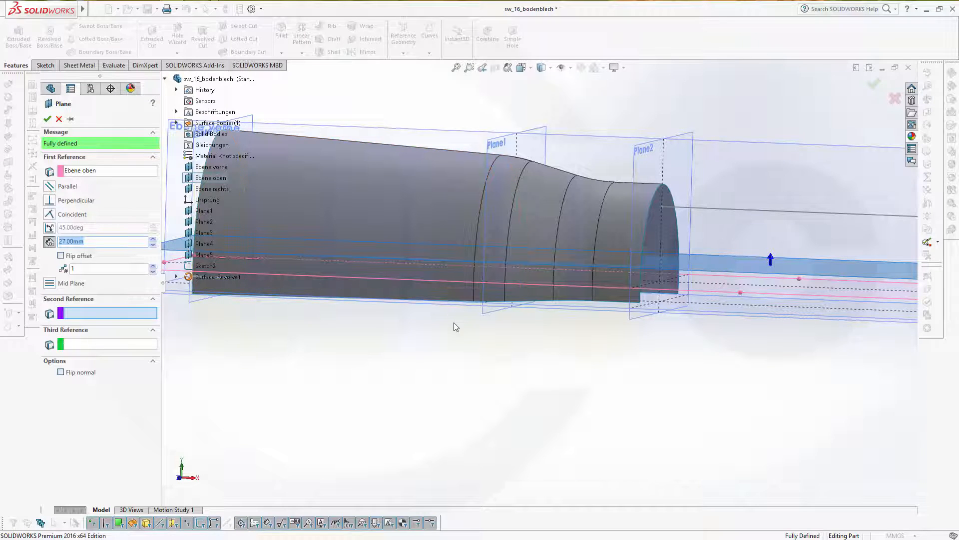
{"action": "middle_click_drag", "start_coordinate": [454, 327], "coordinate": [397, 326], "text": "shift"}
{"action": "middle_click_drag", "start_coordinate": [576, 328], "coordinate": [542, 346]}
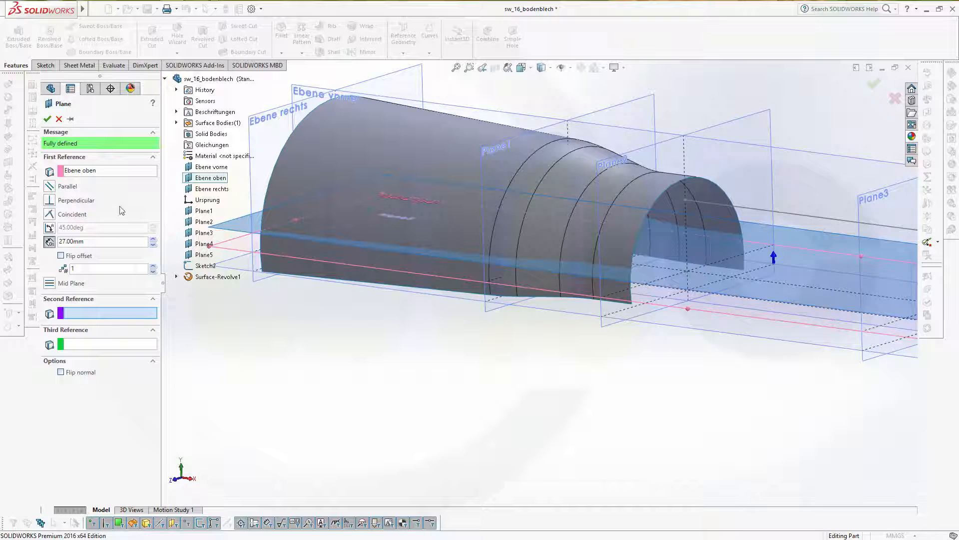
{"action": "left_click", "coordinate": [93, 173]}
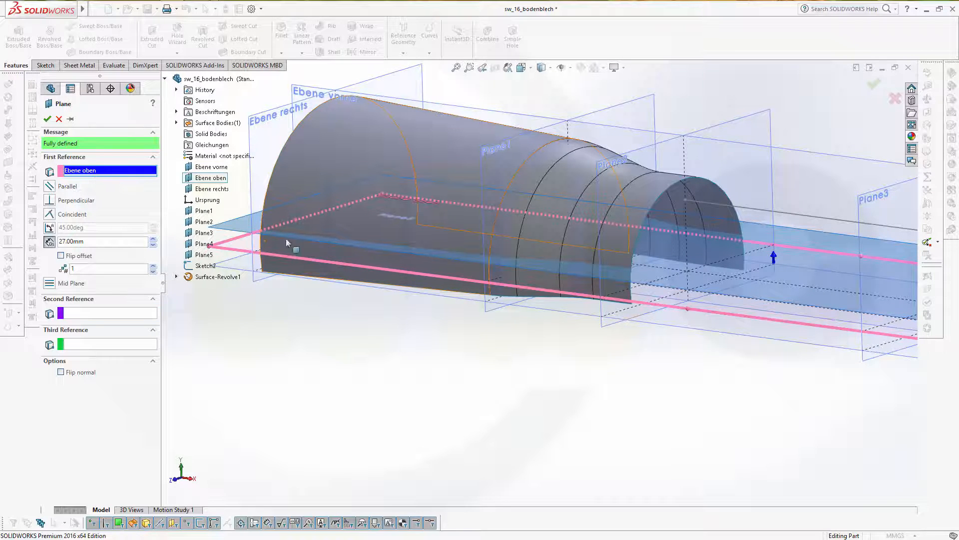
{"action": "left_click", "coordinate": [59, 118]}
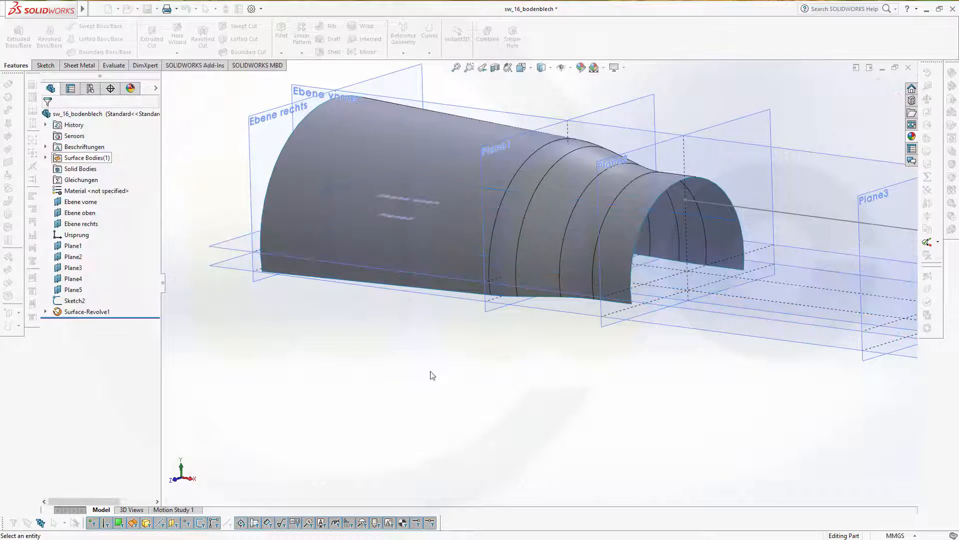
Make Sketch1 of the revolved surface visible in the model.
{"action": "left_click", "coordinate": [45, 312]}
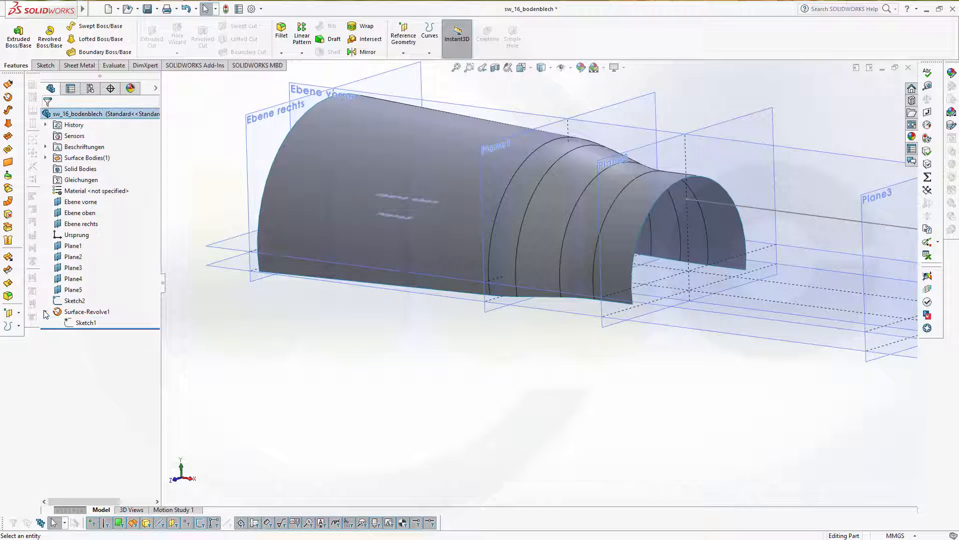
{"action": "right_click", "coordinate": [90, 325]}
{"action": "left_click", "coordinate": [98, 309]}
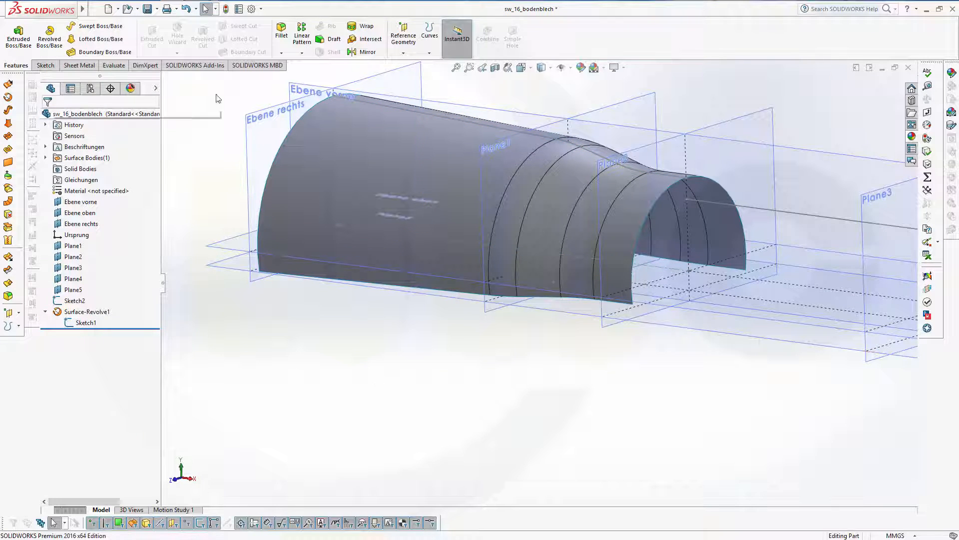
Create a reference plane through Sketch1's centerline at an angle of 10° to Ebene oben.
{"action": "left_click", "coordinate": [405, 29]}
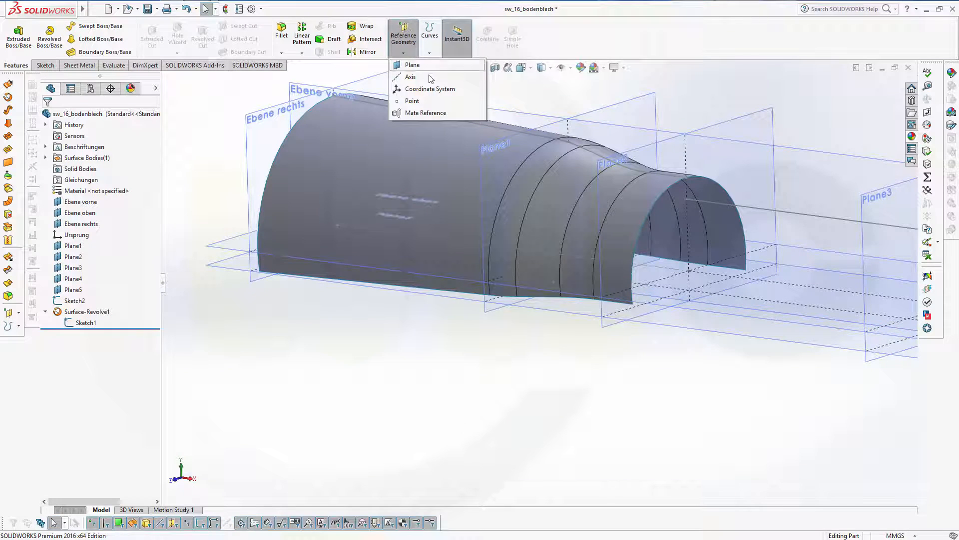
{"action": "left_click", "coordinate": [416, 66]}
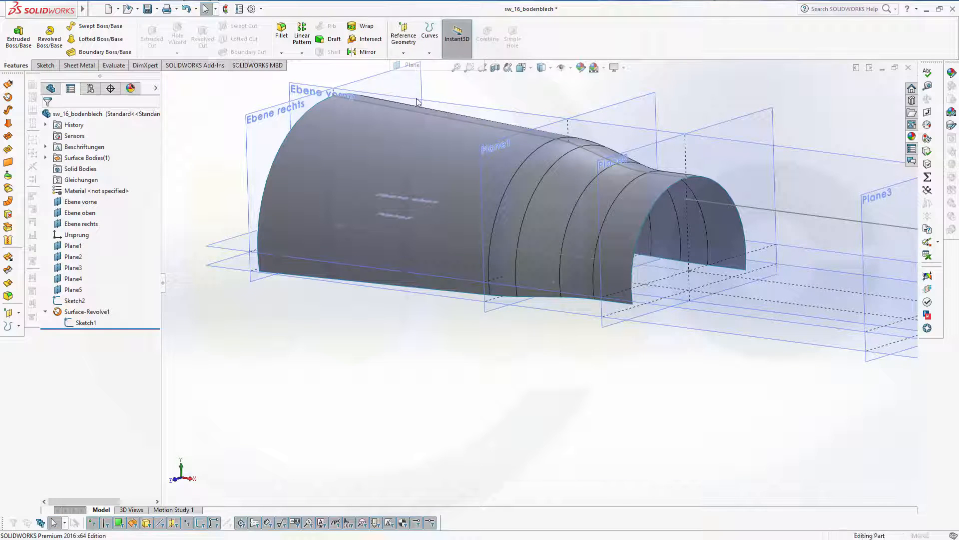
{"action": "left_click", "coordinate": [658, 270]}
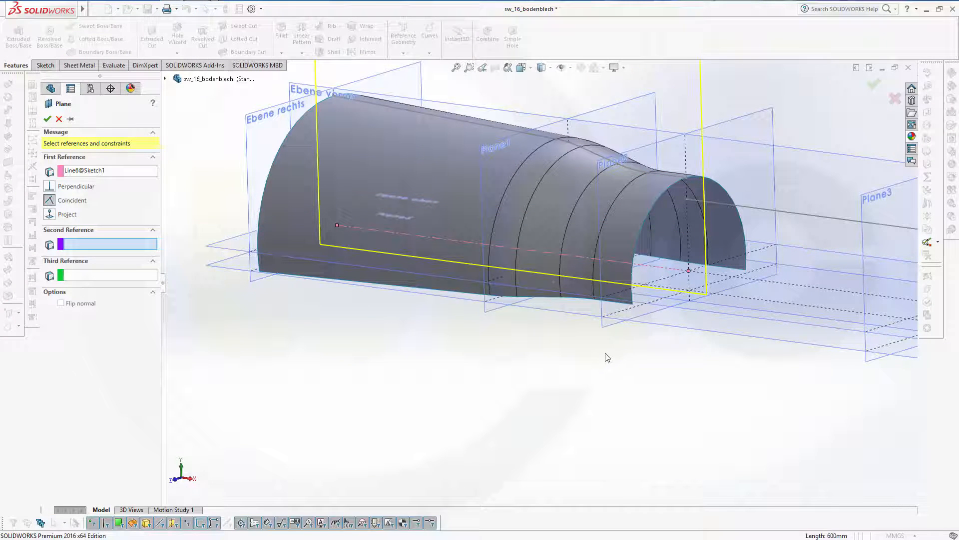
{"action": "left_click", "coordinate": [694, 314]}
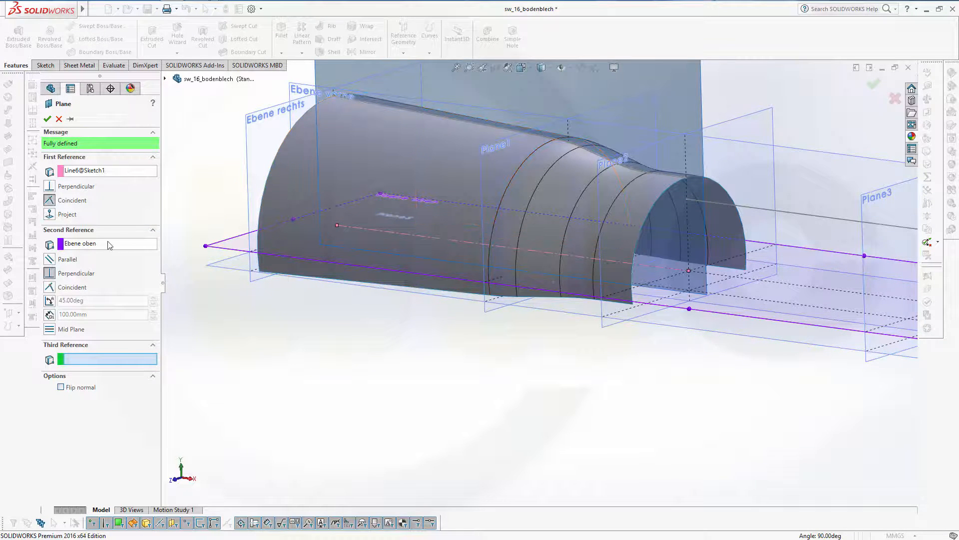
{"action": "left_click", "coordinate": [50, 301]}
{"action": "left_click", "coordinate": [100, 300]}
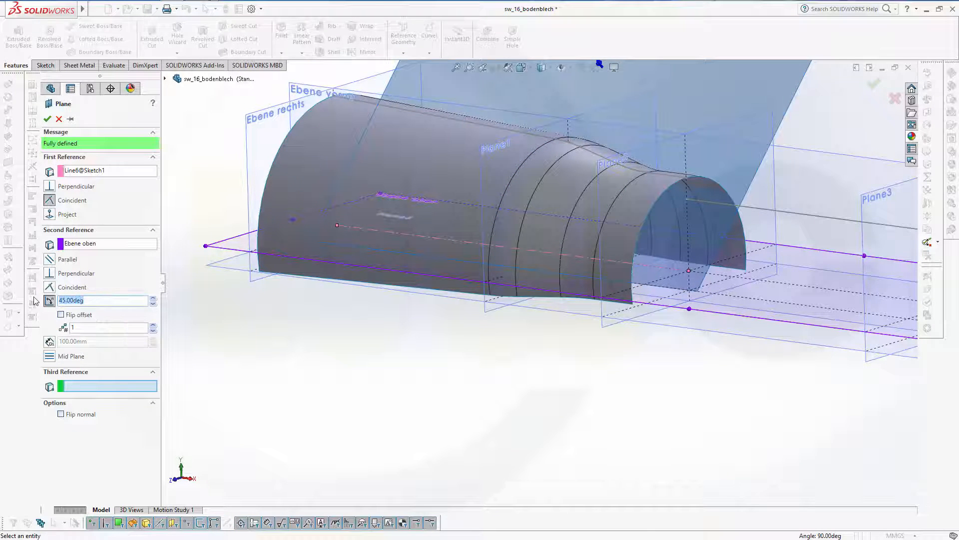
{"action": "key", "text": "BackSpace"}
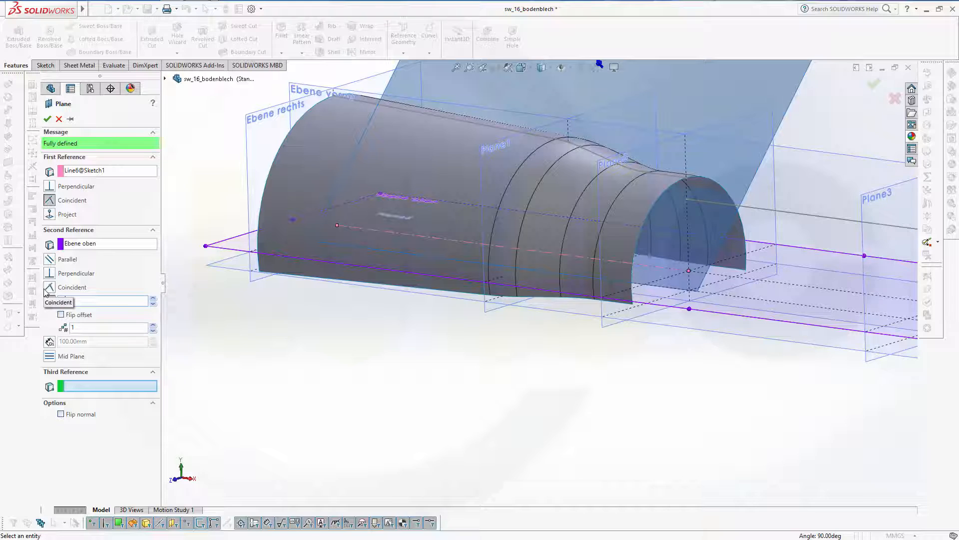
{"action": "type", "text": "10.00deg"}
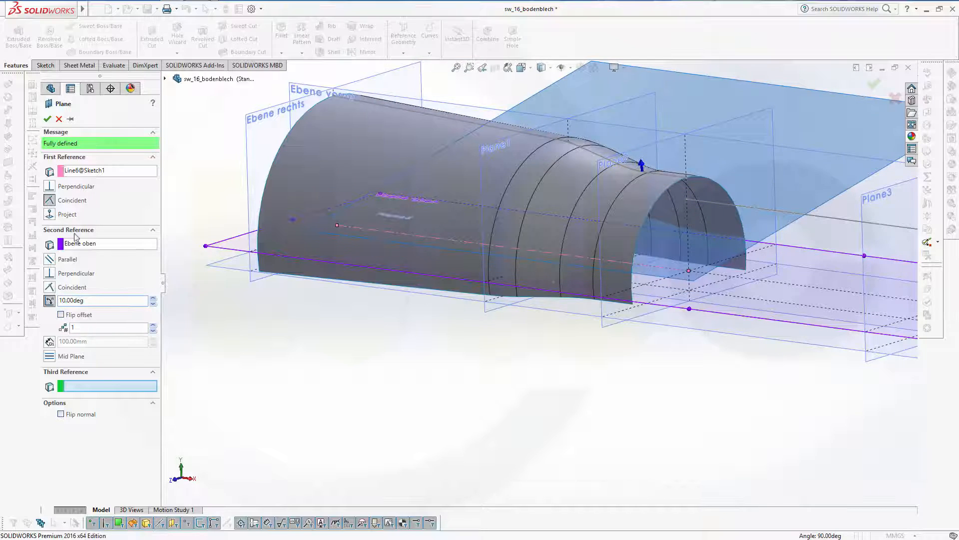
{"action": "left_click", "coordinate": [48, 119]}
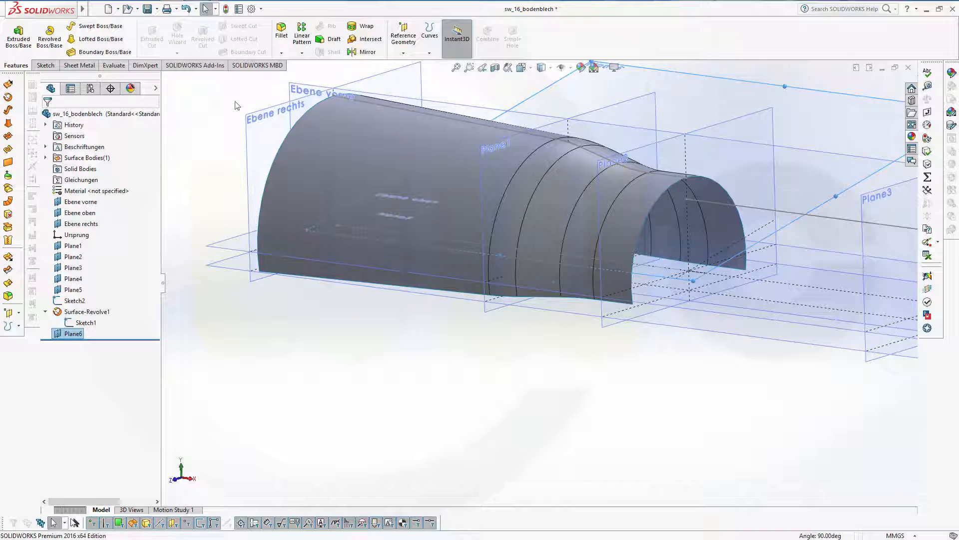
Create a second reference plane through Sketch1's centerline at 10° to Ebene oben, with the offset flipped to the opposite direction.
{"action": "left_click", "coordinate": [405, 30]}
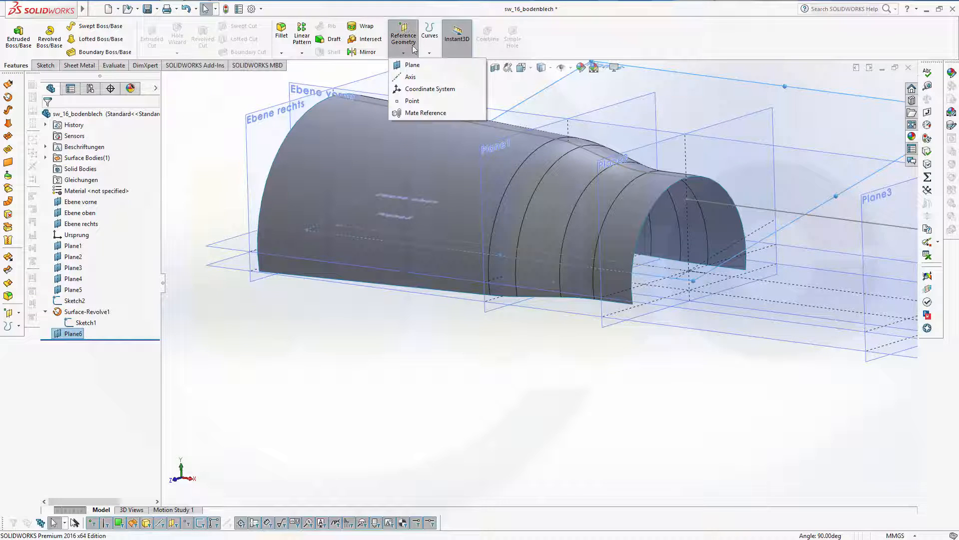
{"action": "left_click", "coordinate": [412, 65]}
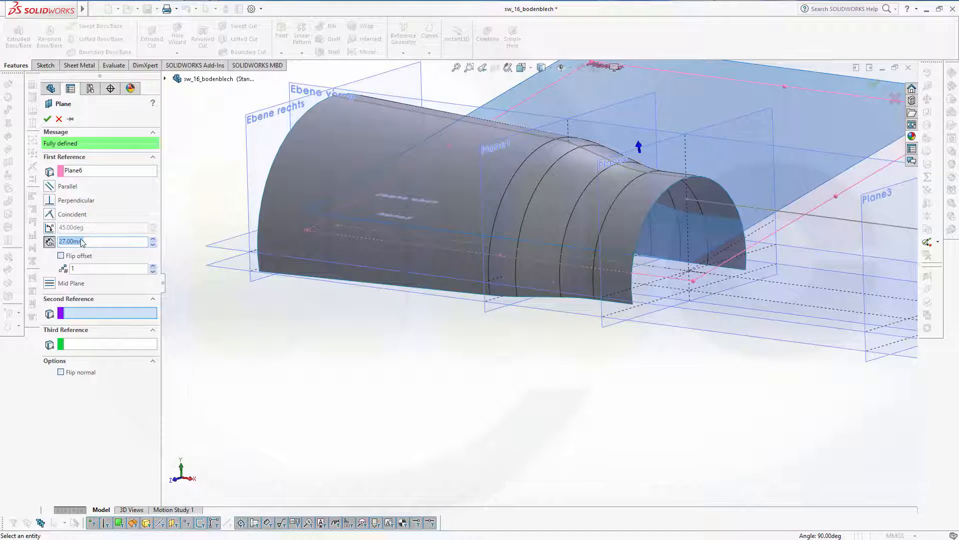
{"action": "left_click", "coordinate": [95, 172]}
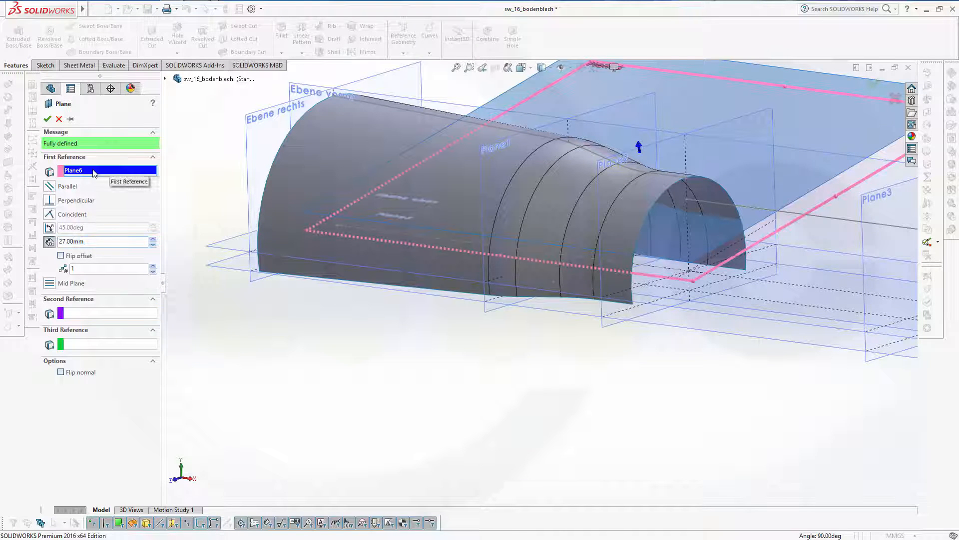
{"action": "left_click", "coordinate": [690, 309]}
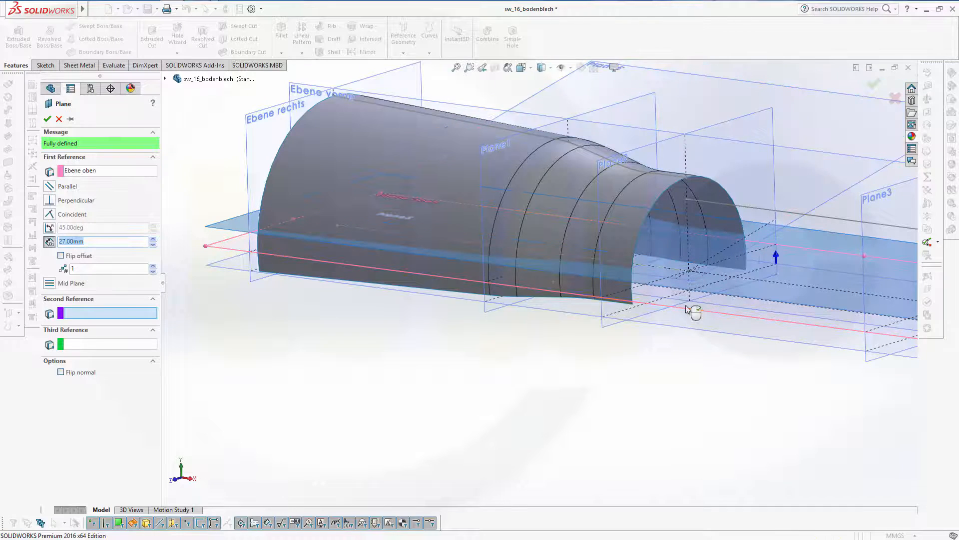
{"action": "left_click", "coordinate": [658, 270]}
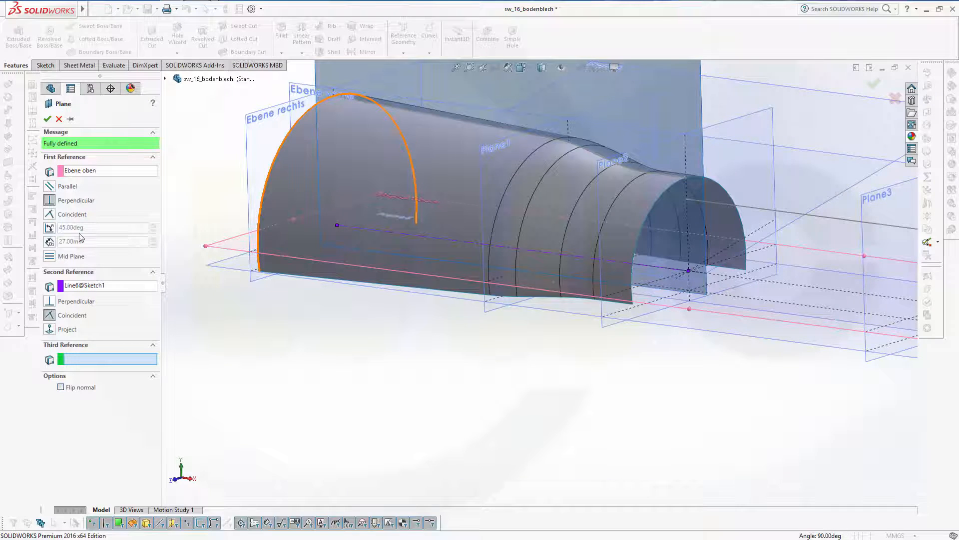
{"action": "left_click", "coordinate": [52, 227]}
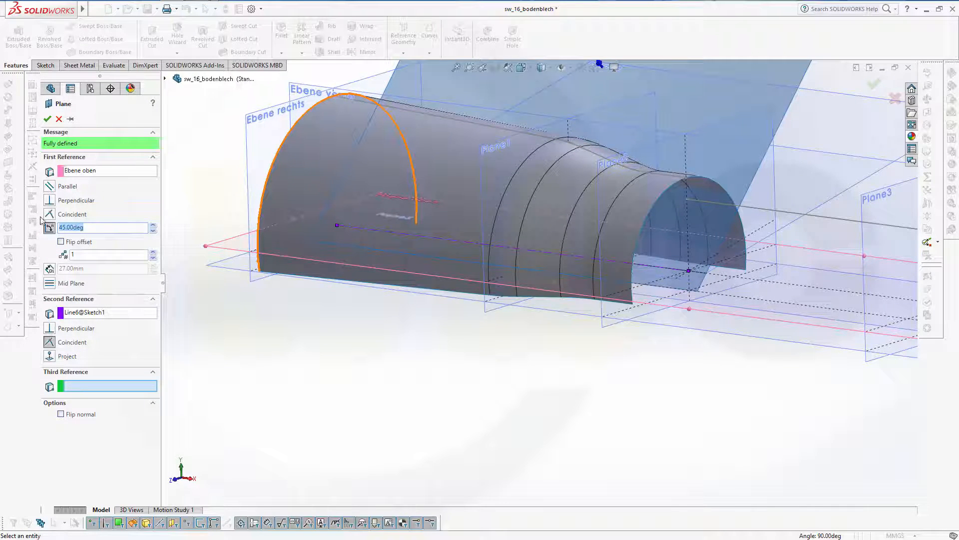
{"action": "type", "text": "10"}
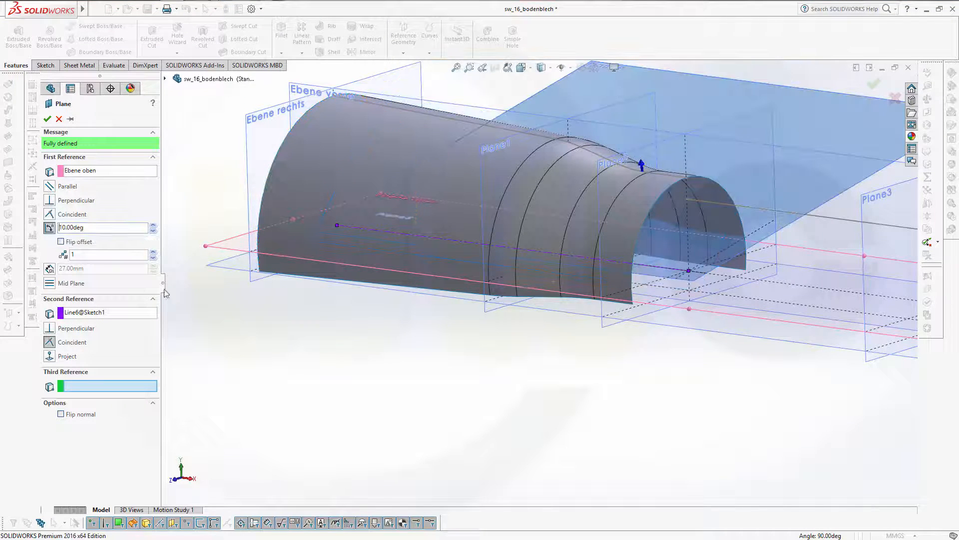
{"action": "left_click", "coordinate": [61, 242]}
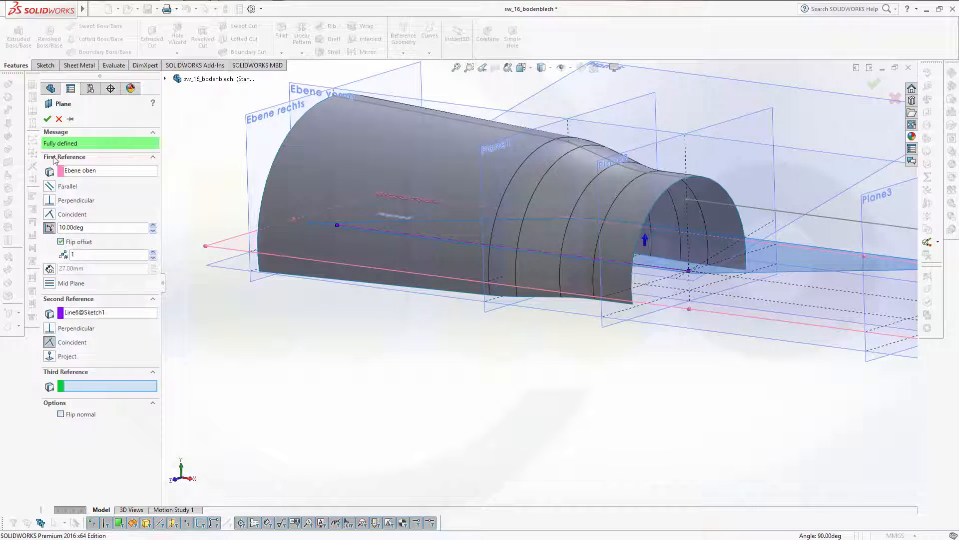
{"action": "left_click", "coordinate": [48, 118]}
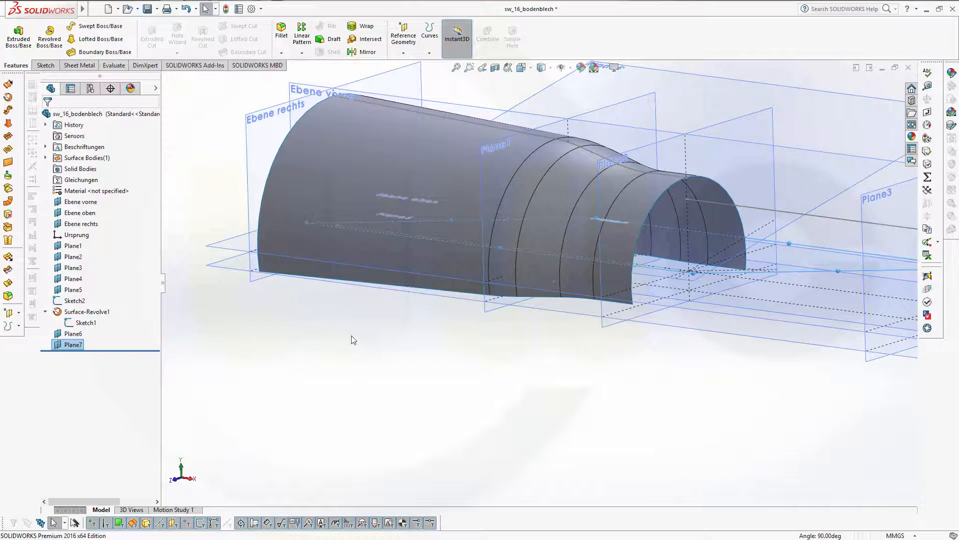
Trim the revolved surface with Plane7 as the trim tool, keeping the large arched portion.
{"action": "middle_click_drag", "start_coordinate": [328, 342], "coordinate": [284, 338]}
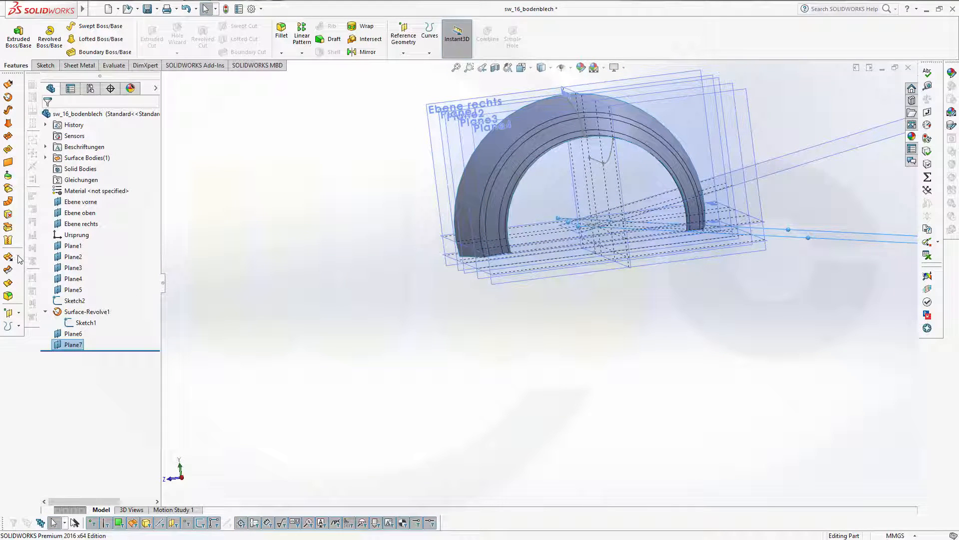
{"action": "left_click", "coordinate": [7, 270]}
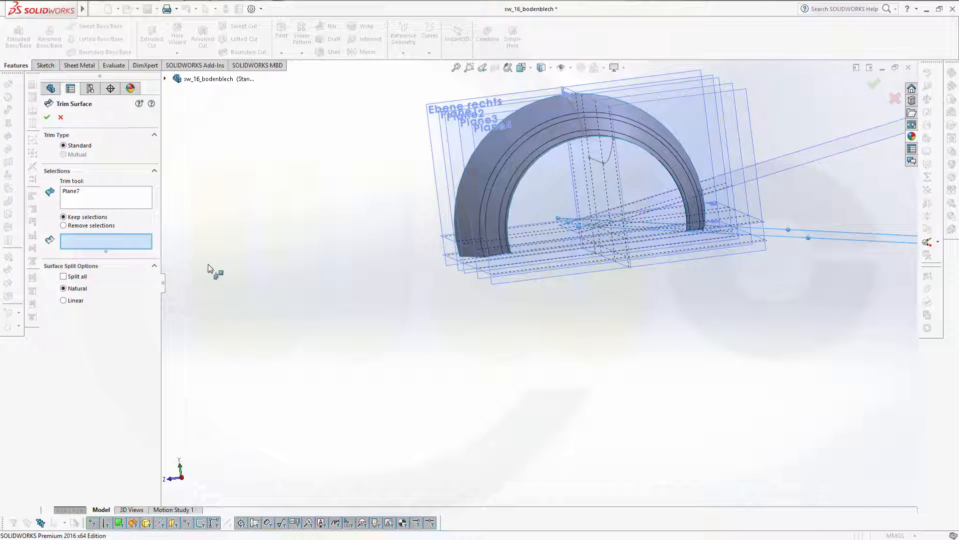
{"action": "left_click", "coordinate": [92, 194]}
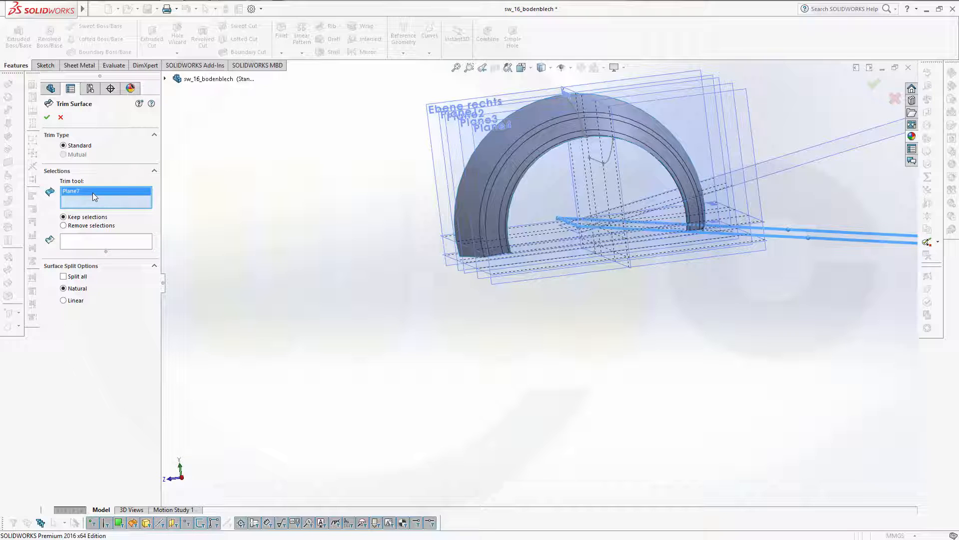
{"action": "left_click", "coordinate": [86, 243]}
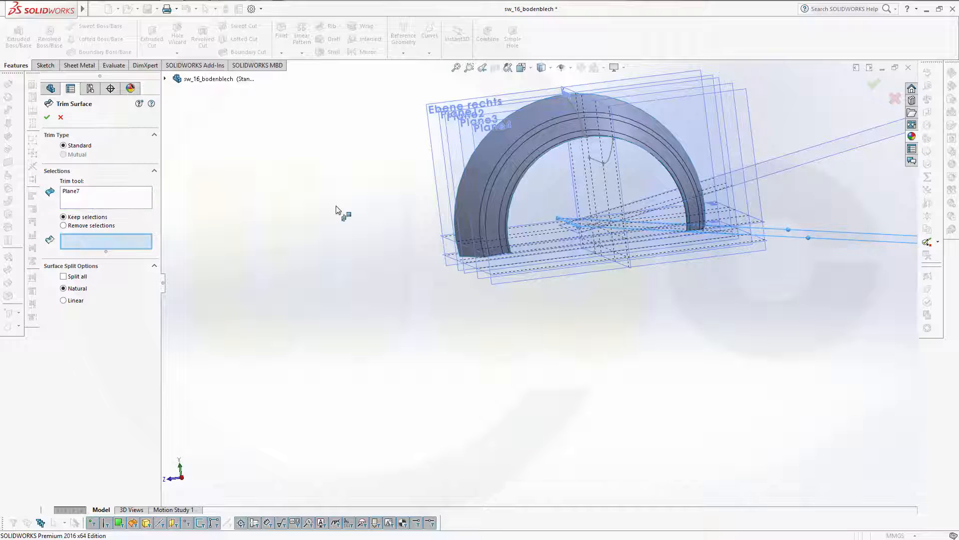
{"action": "left_click", "coordinate": [551, 137]}
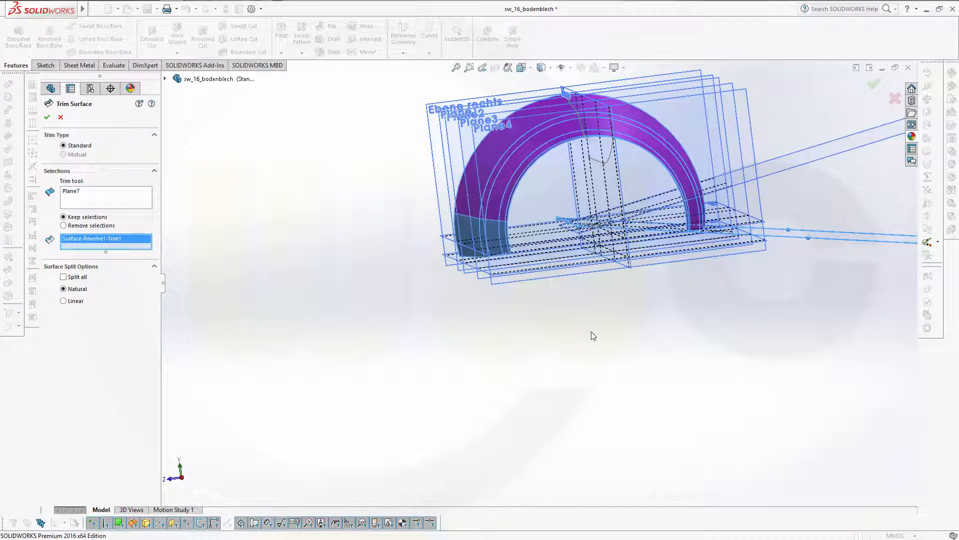
{"action": "left_click", "coordinate": [47, 117]}
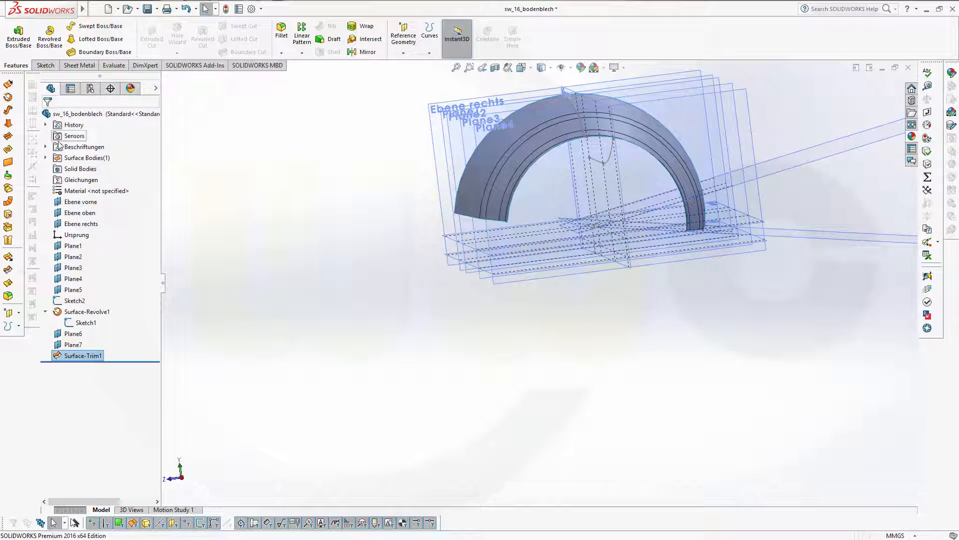
Trim the remaining tunnel surface with Plane6 as the trim tool, keeping the large arched portion.
{"action": "left_click", "coordinate": [9, 271]}
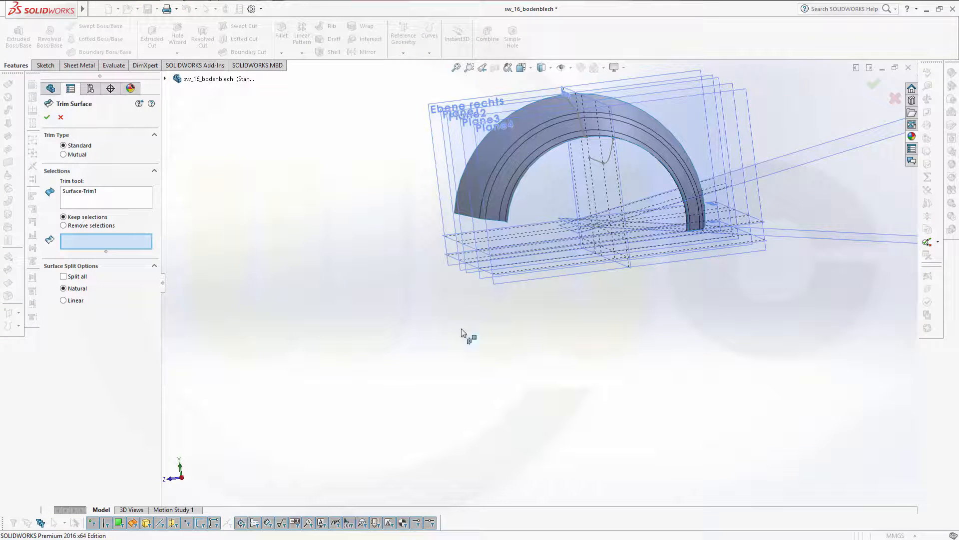
{"action": "left_click", "coordinate": [97, 195]}
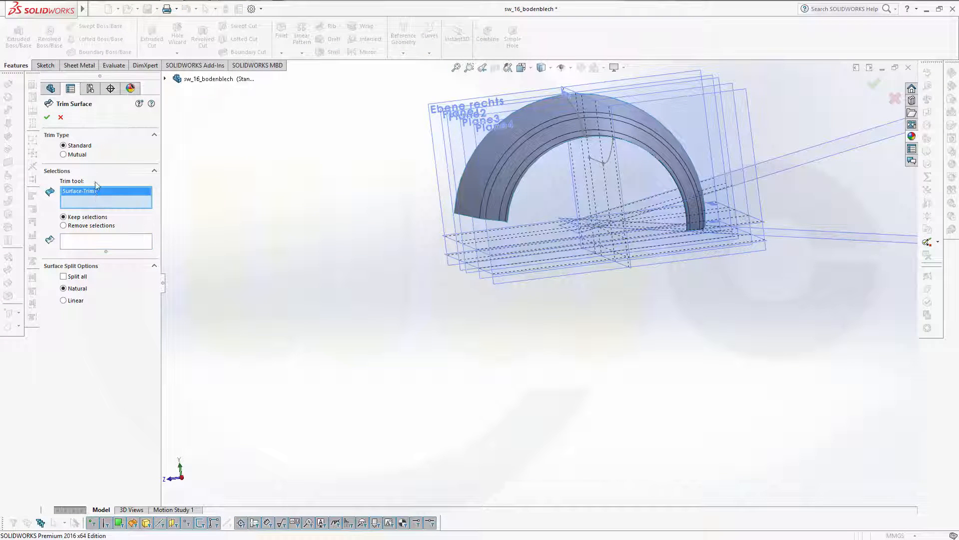
{"action": "key", "text": "Delete"}
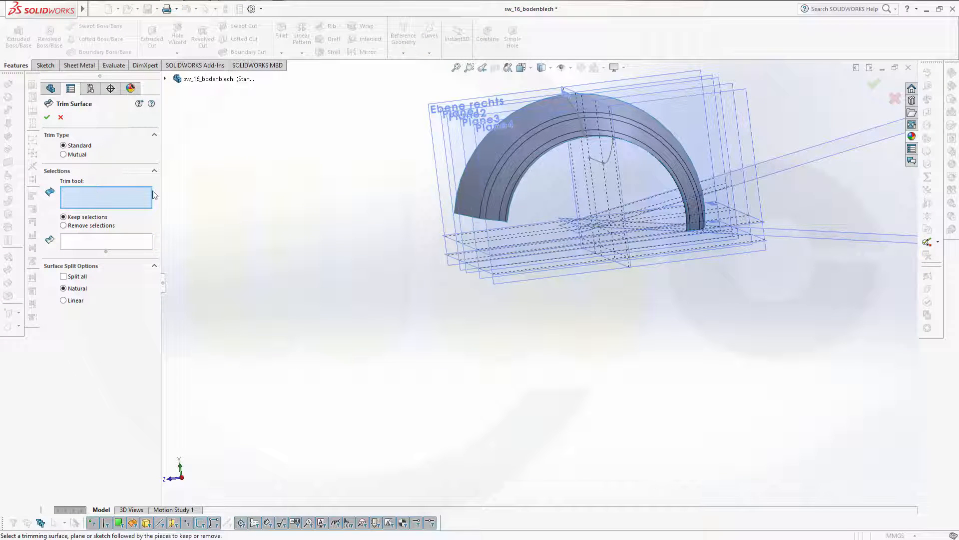
{"action": "left_click", "coordinate": [798, 160]}
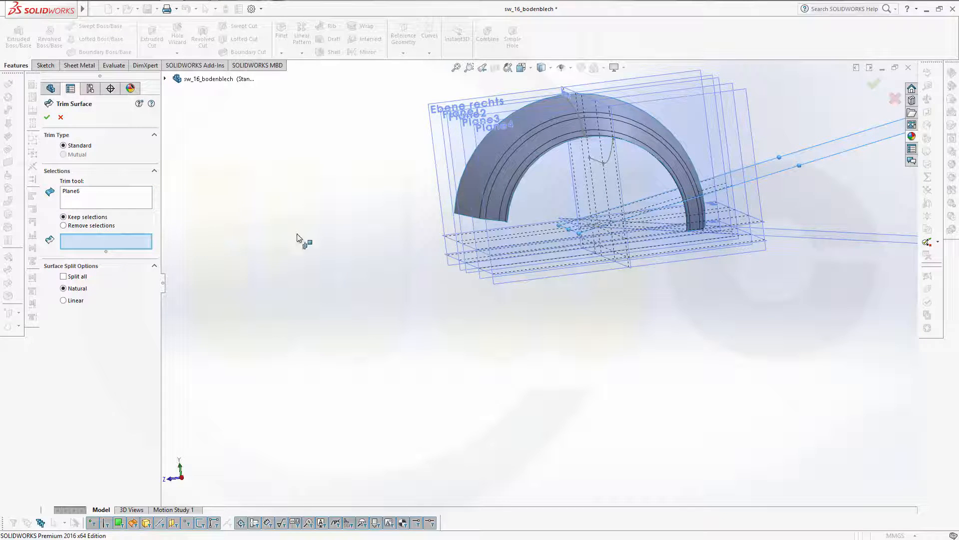
{"action": "left_click", "coordinate": [558, 132]}
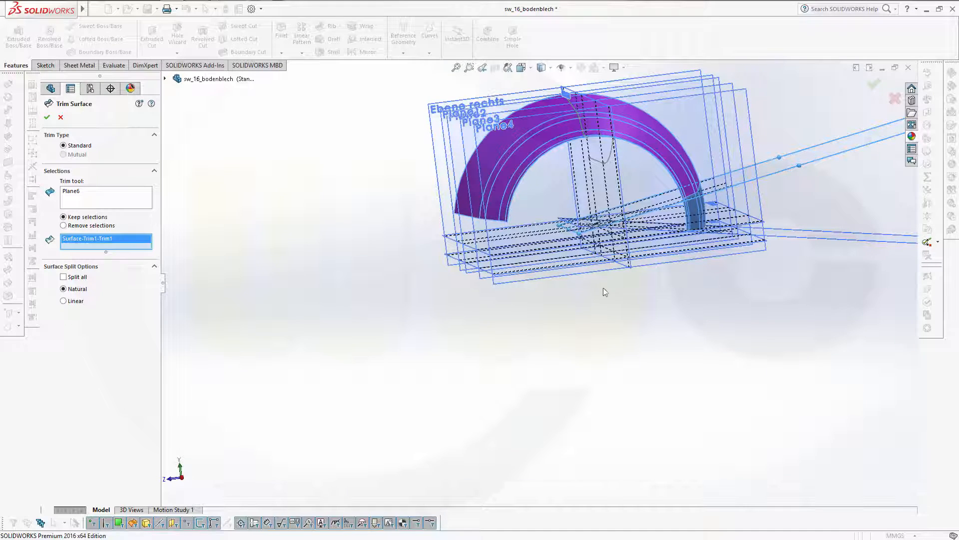
{"action": "left_click", "coordinate": [47, 117]}
Hide the angled planes Plane6 and Plane7 and save the part.
{"action": "middle_click_drag", "start_coordinate": [472, 277], "coordinate": [571, 304]}
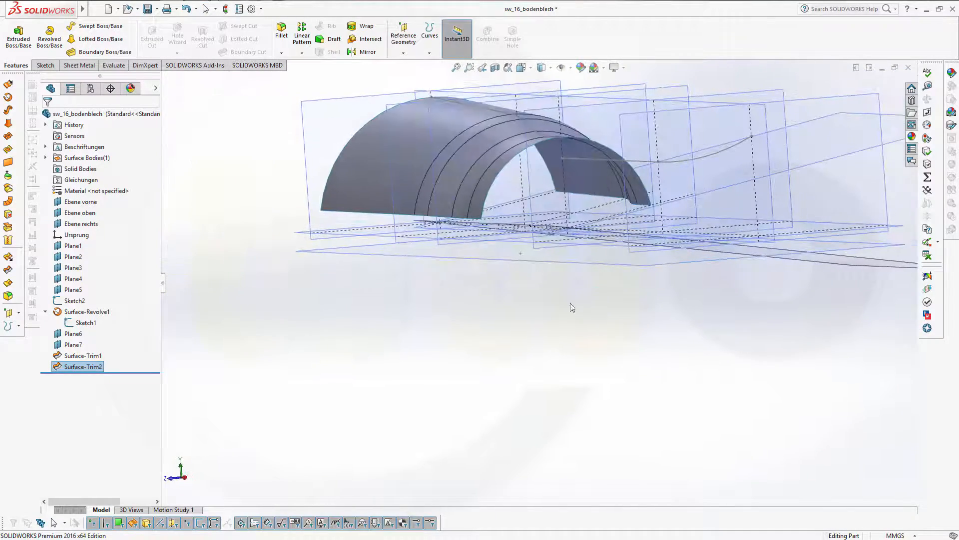
{"action": "left_click", "coordinate": [73, 333]}
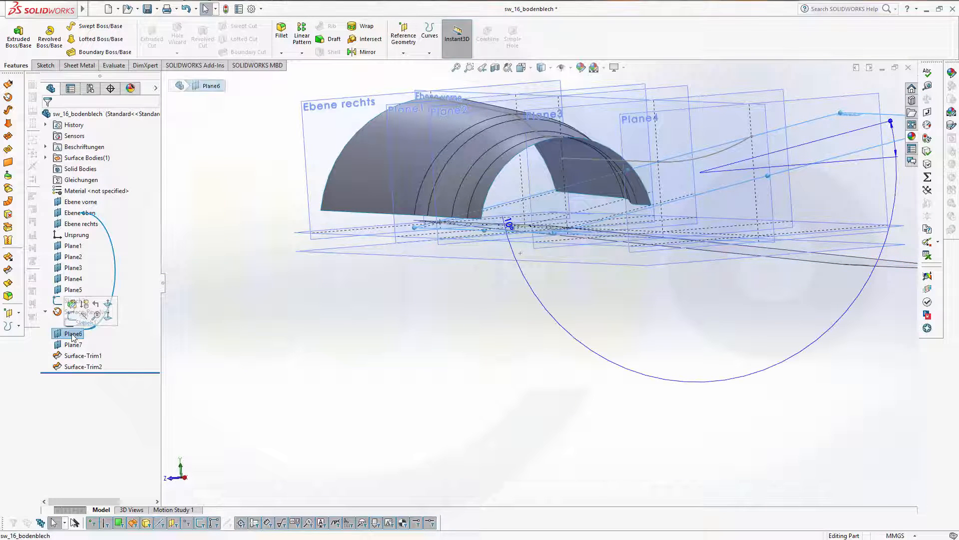
{"action": "right_click", "coordinate": [78, 335]}
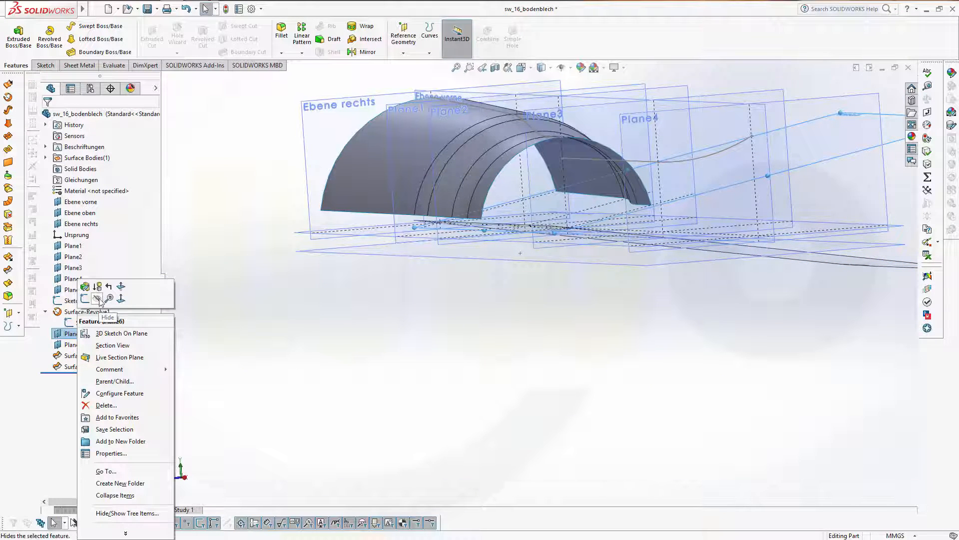
{"action": "left_click", "coordinate": [100, 303]}
{"action": "right_click", "coordinate": [73, 344]}
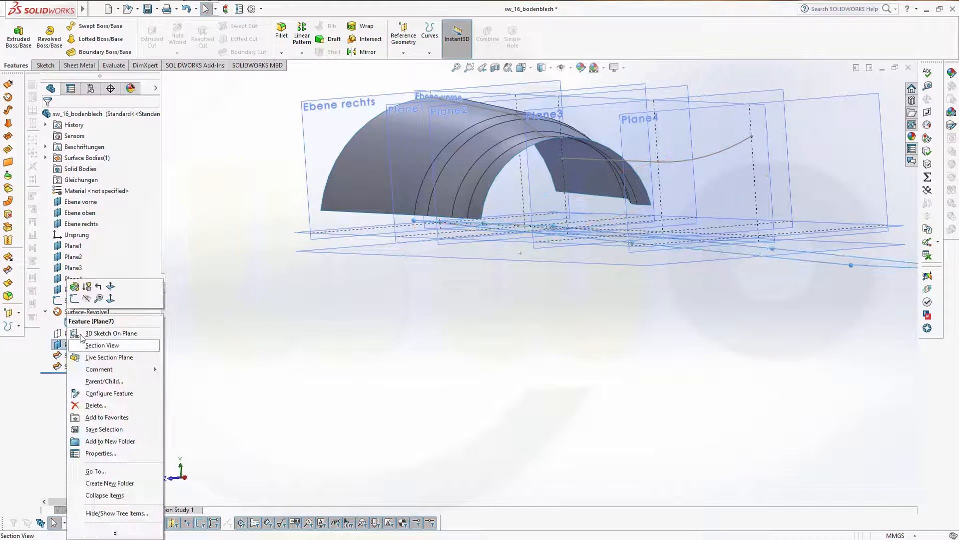
{"action": "left_click", "coordinate": [86, 298]}
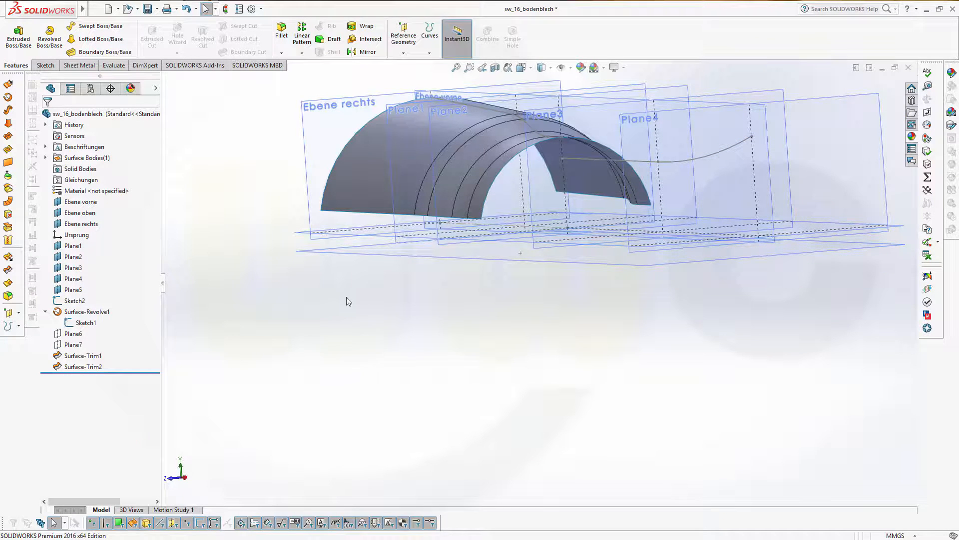
{"action": "middle_click_drag", "start_coordinate": [348, 301], "coordinate": [705, 244]}
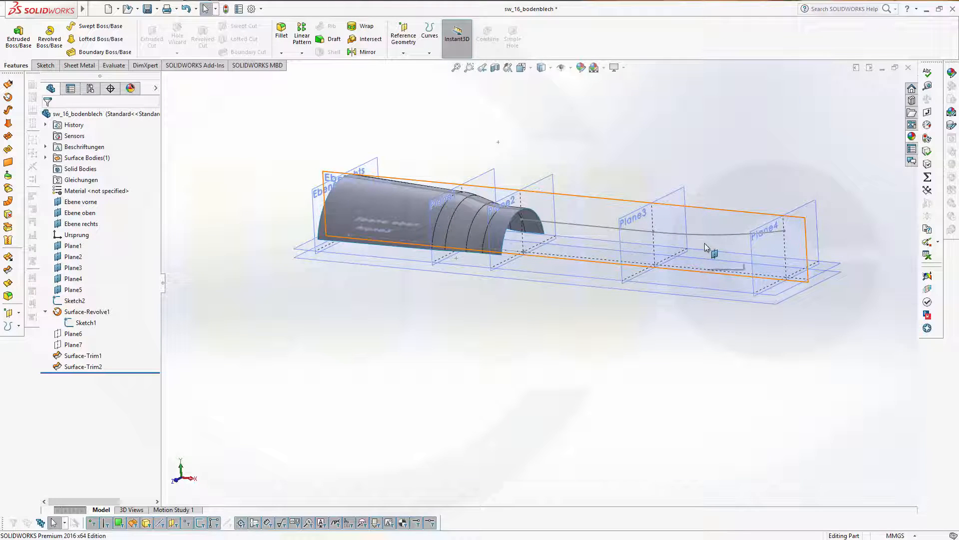
{"action": "key", "text": "ctrl+s"}
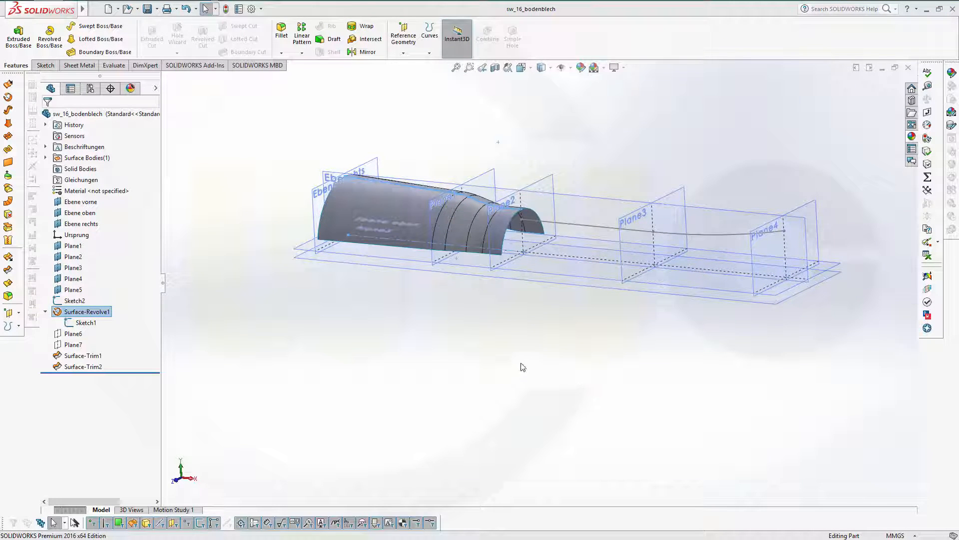
Hide the horizontal planes Plane5 and Ebene oben in the model.
{"action": "right_click", "coordinate": [479, 275]}
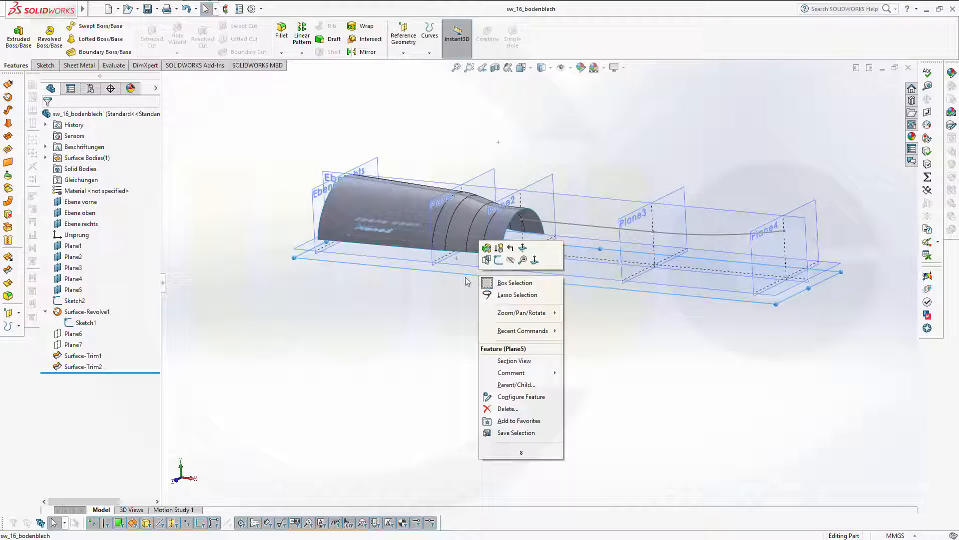
{"action": "left_click", "coordinate": [365, 302]}
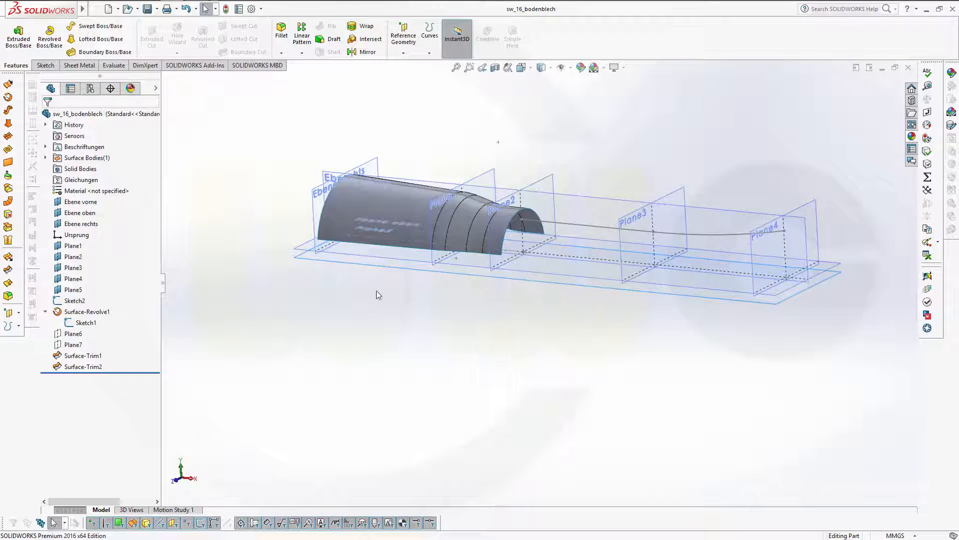
{"action": "left_click", "coordinate": [390, 266]}
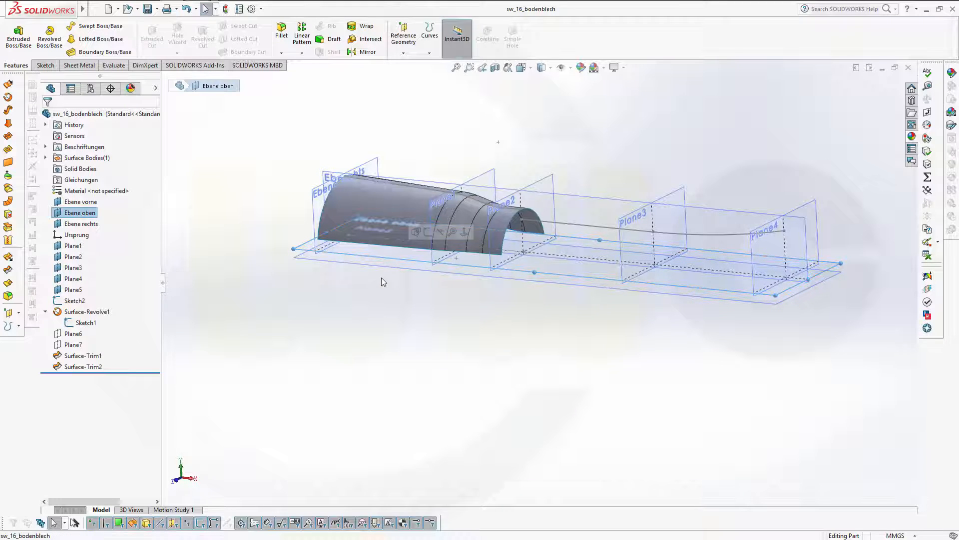
{"action": "right_click", "coordinate": [381, 269]}
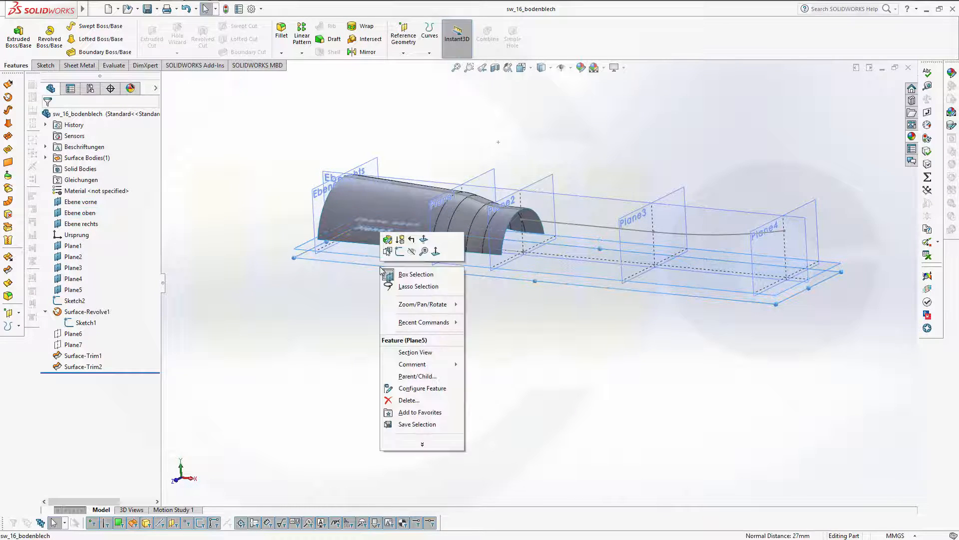
{"action": "left_click", "coordinate": [411, 251]}
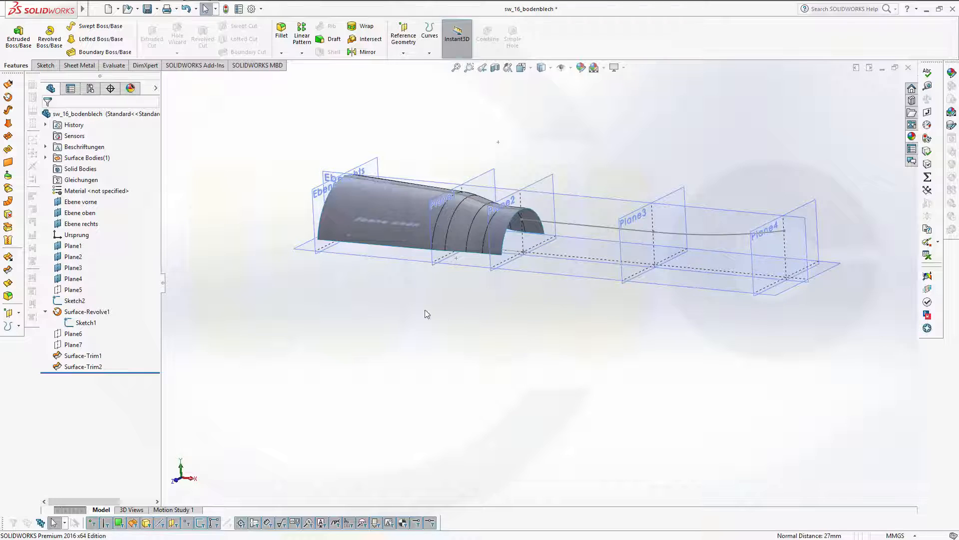
{"action": "right_click", "coordinate": [556, 276]}
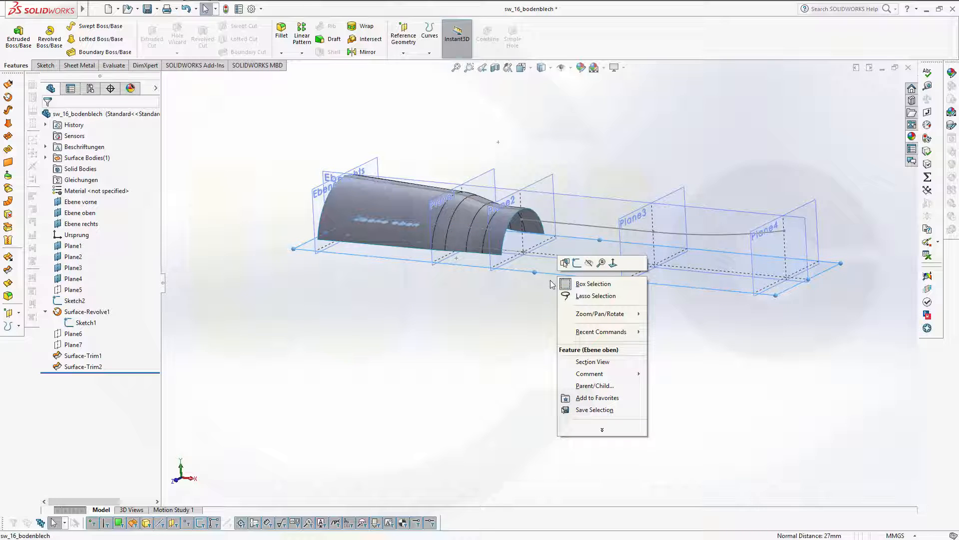
{"action": "left_click", "coordinate": [589, 262]}
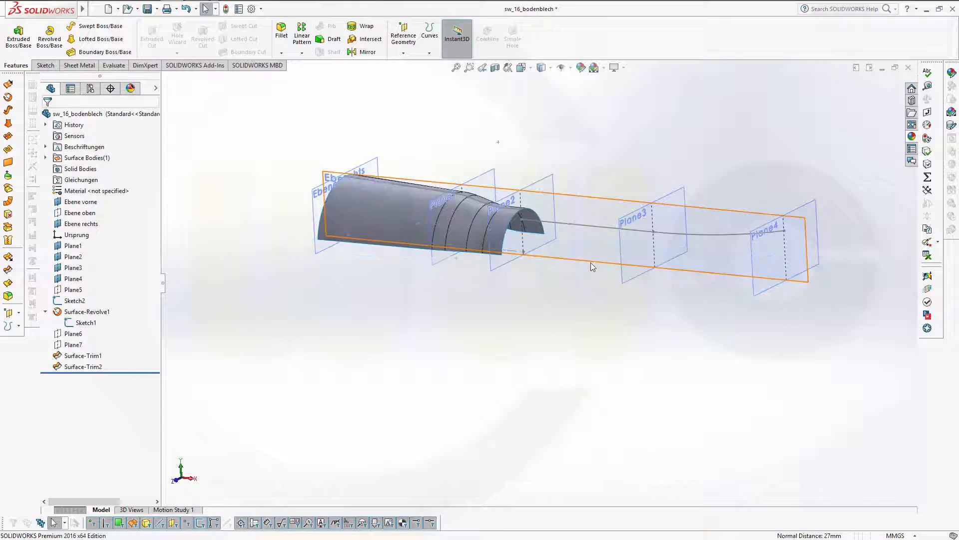
{"action": "middle_click_drag", "start_coordinate": [502, 314], "coordinate": [554, 204]}
{"action": "scroll", "coordinate": [553, 203], "scroll_direction": "up", "scroll_amount": 3}
{"action": "scroll", "coordinate": [553, 203], "scroll_direction": "down", "scroll_amount": 4}
{"action": "scroll", "coordinate": [509, 370], "scroll_direction": "down", "scroll_amount": 2}
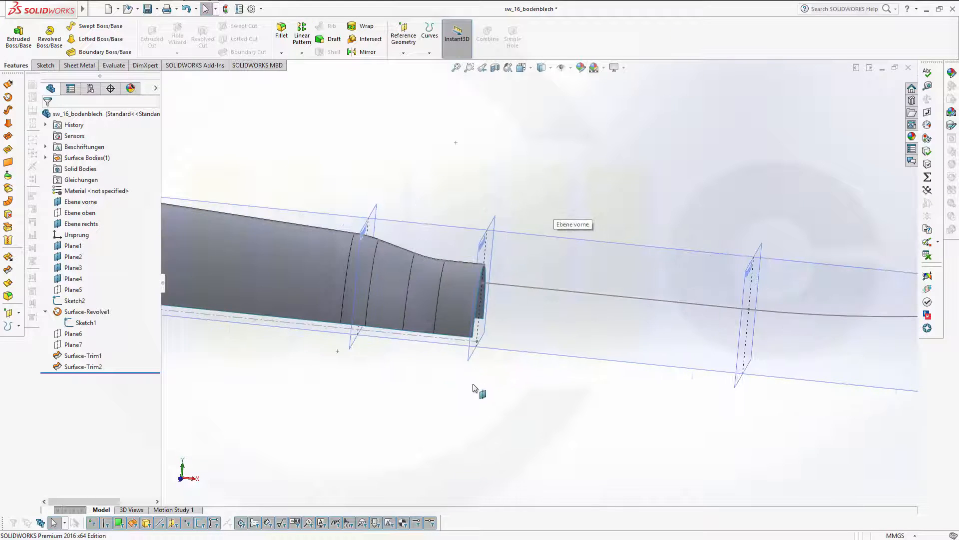
{"action": "middle_click_drag", "start_coordinate": [475, 388], "coordinate": [435, 392]}
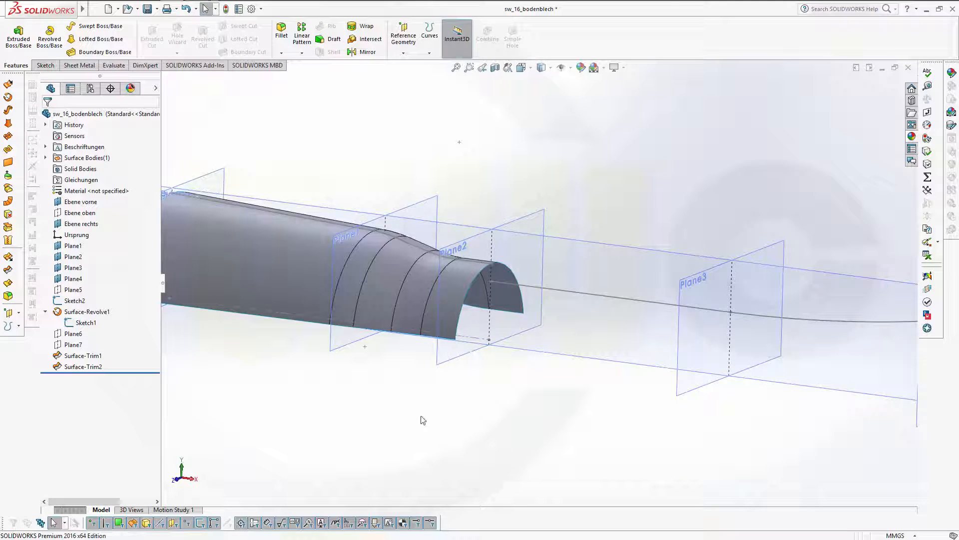
Create a reference plane parallel to Ebene oben through the lower corner vertex at the trimmed surface's narrow end.
{"action": "key", "text": "f"}
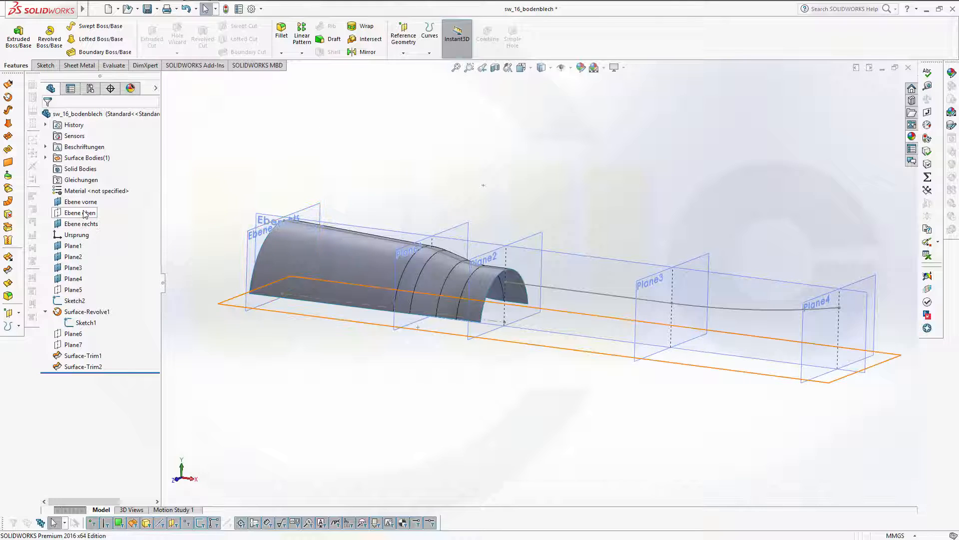
{"action": "left_click", "coordinate": [406, 32]}
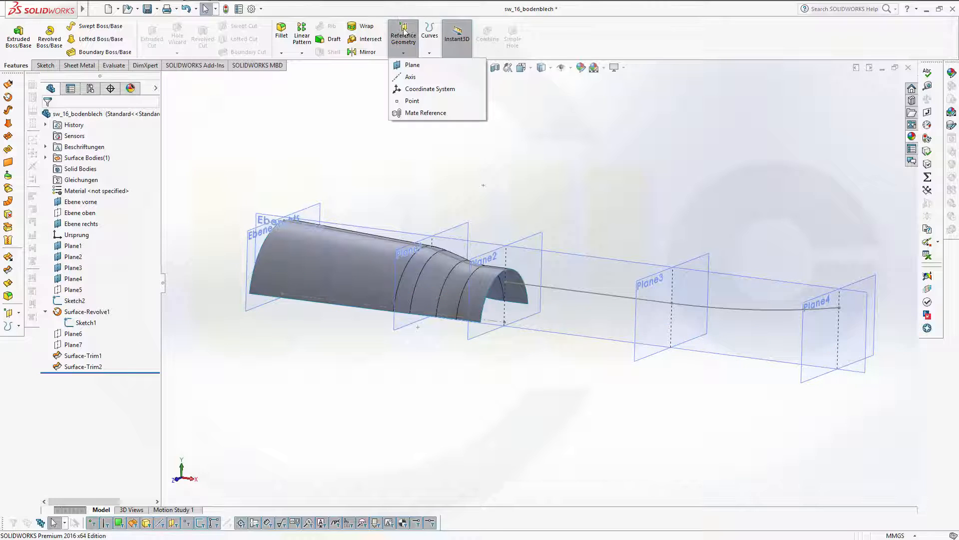
{"action": "left_click", "coordinate": [407, 65]}
{"action": "left_click", "coordinate": [404, 53]}
{"action": "left_click", "coordinate": [404, 53]}
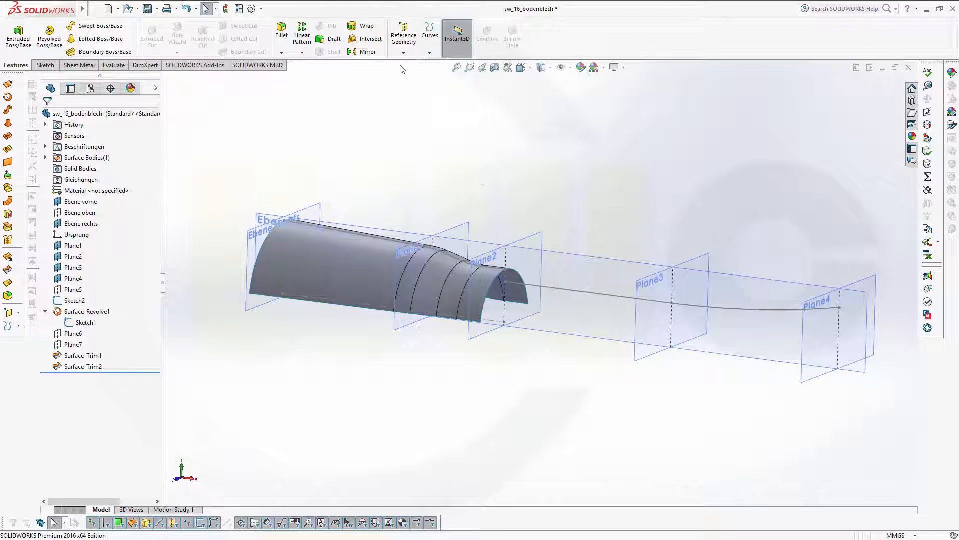
{"action": "left_click", "coordinate": [406, 54]}
{"action": "left_click", "coordinate": [412, 65]}
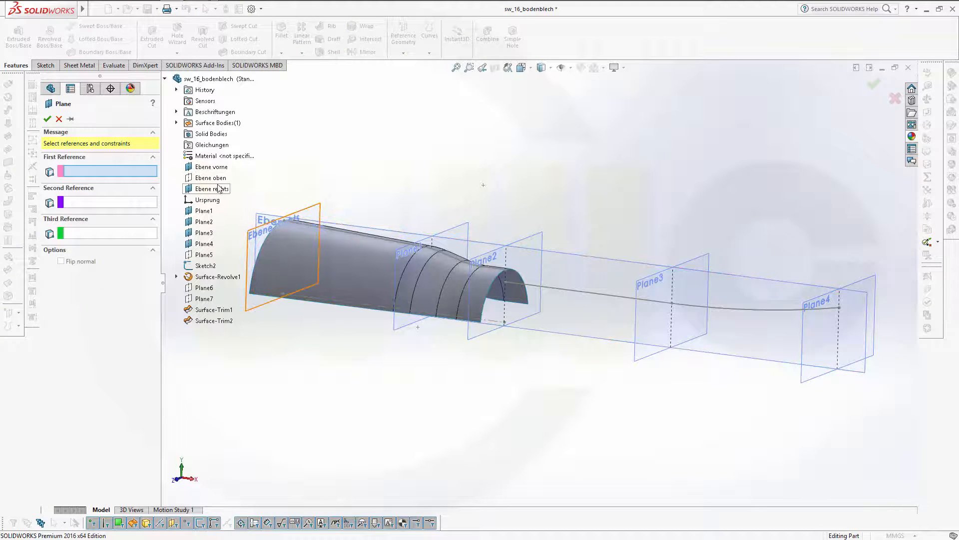
{"action": "left_click", "coordinate": [218, 179]}
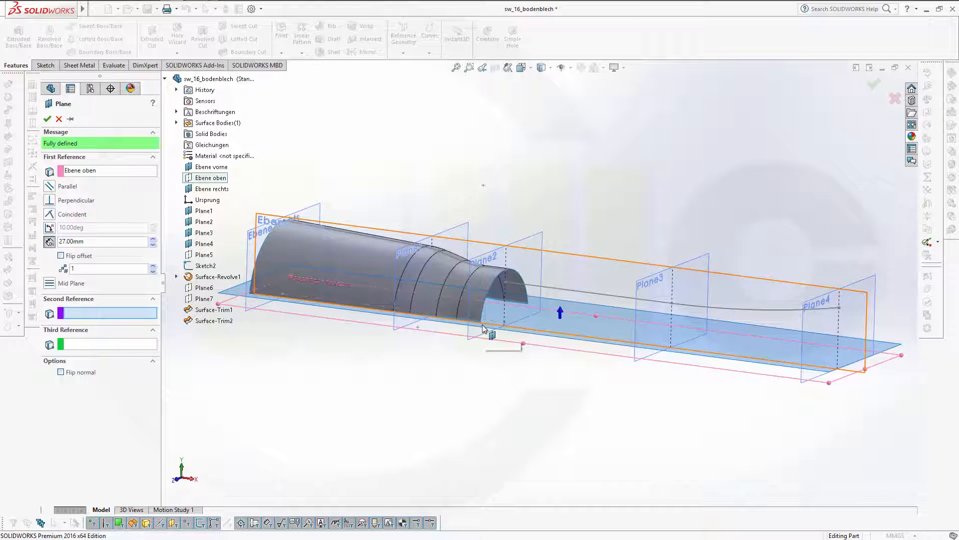
{"action": "left_click", "coordinate": [50, 187]}
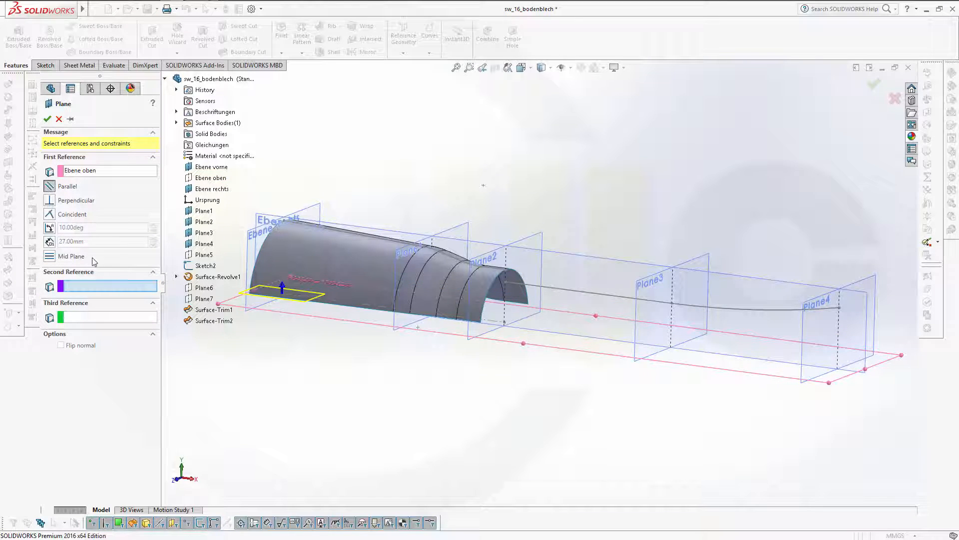
{"action": "left_click", "coordinate": [481, 323]}
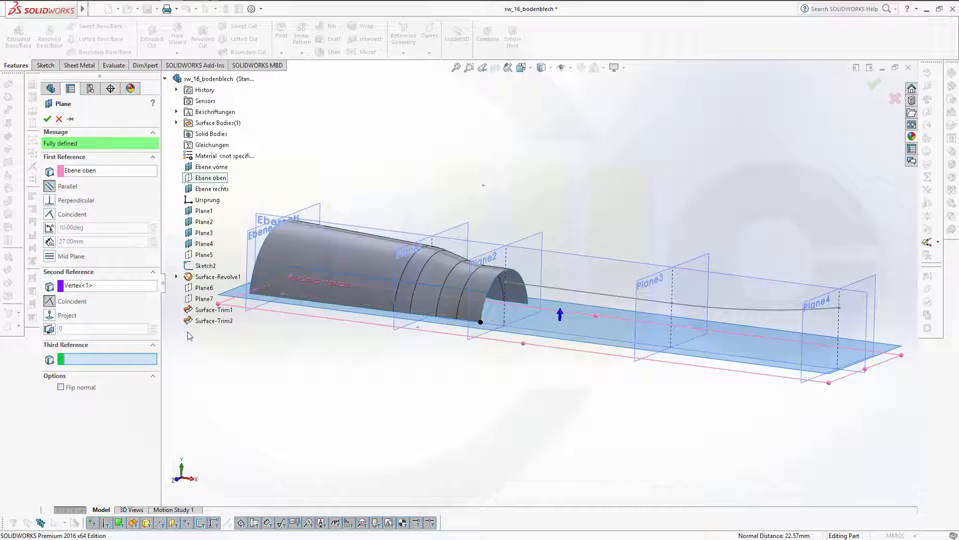
{"action": "left_click", "coordinate": [47, 119]}
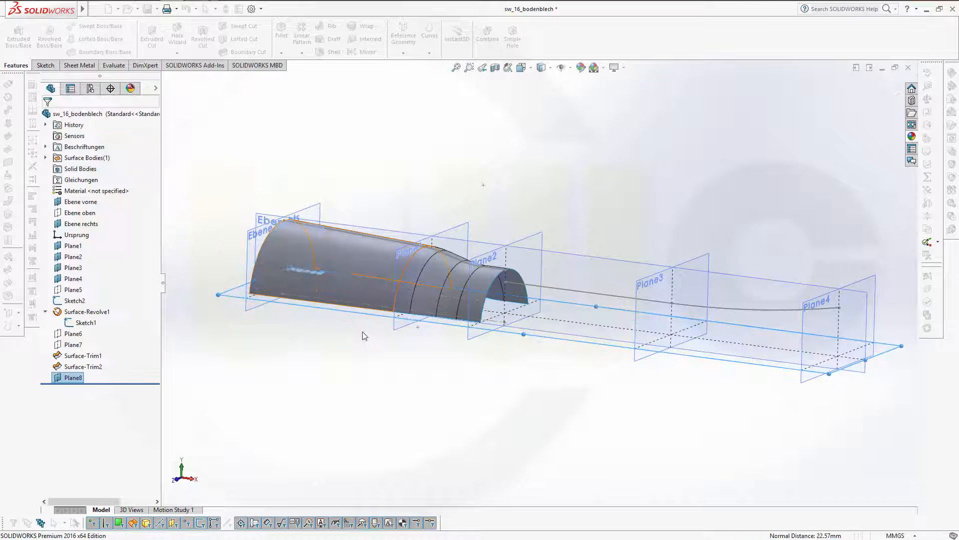
Start a new sketch on the plane parallel to Ebene oben and view it from the top.
{"action": "middle_click_drag", "start_coordinate": [498, 384], "coordinate": [499, 401]}
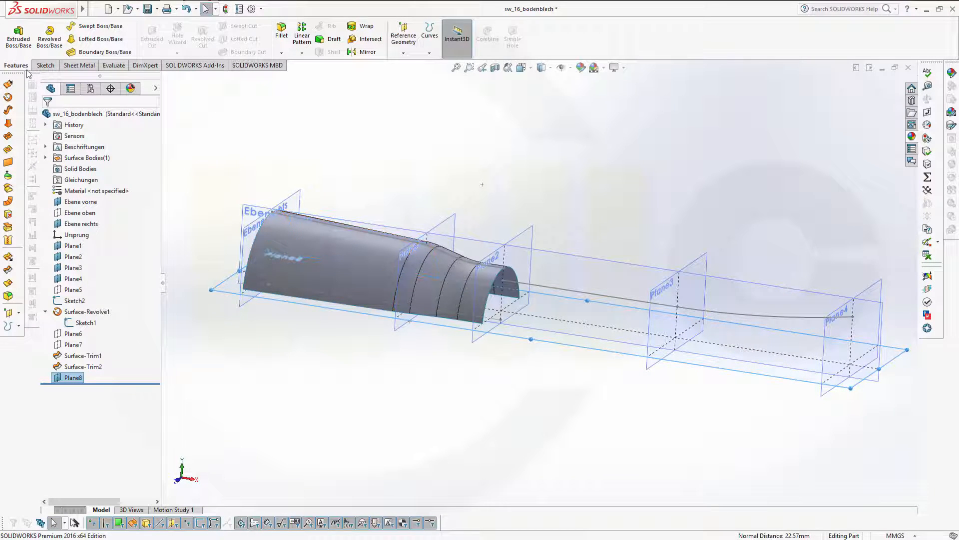
{"action": "left_click", "coordinate": [45, 65]}
{"action": "left_click", "coordinate": [14, 35]}
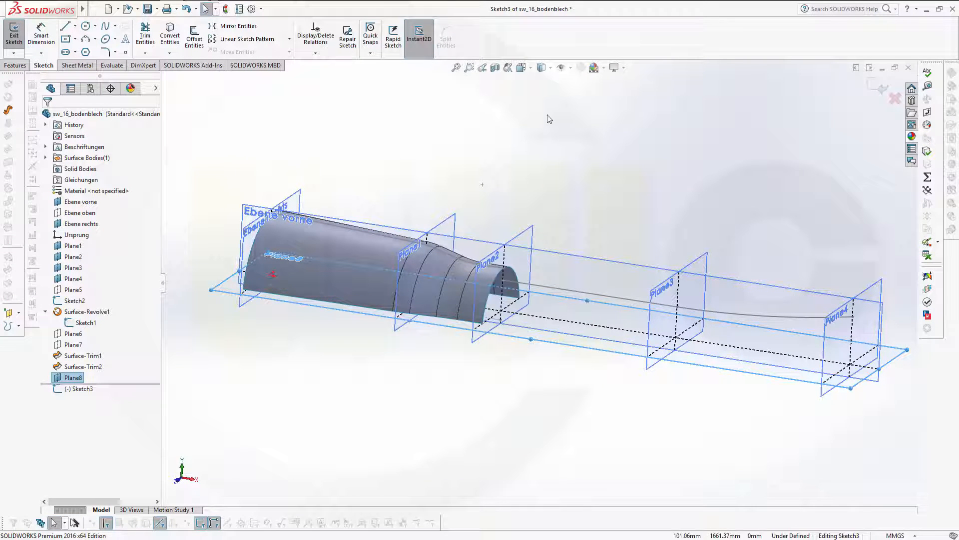
{"action": "key", "text": "space"}
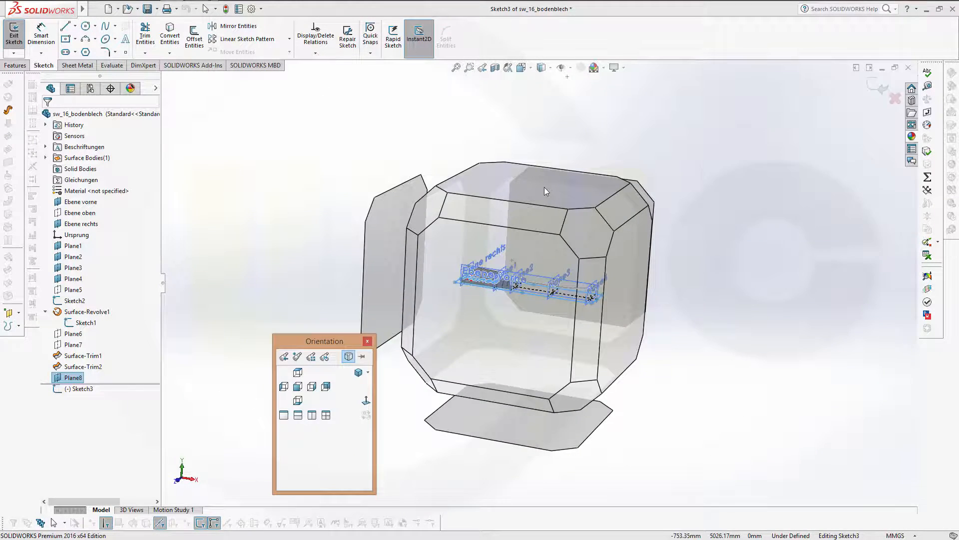
{"action": "left_click", "coordinate": [544, 186]}
{"action": "scroll", "coordinate": [522, 356], "scroll_direction": "up", "scroll_amount": 1}
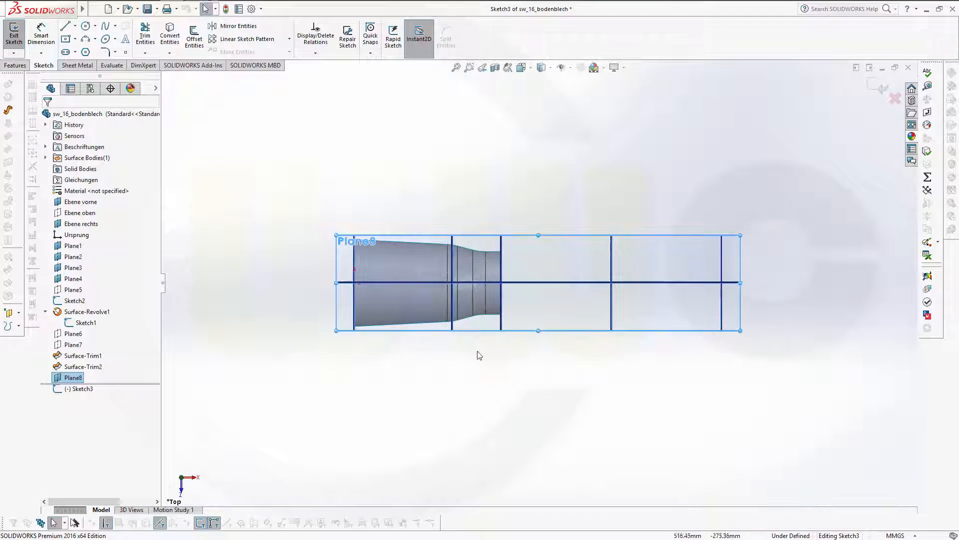
{"action": "scroll", "coordinate": [470, 359], "scroll_direction": "down", "scroll_amount": 2}
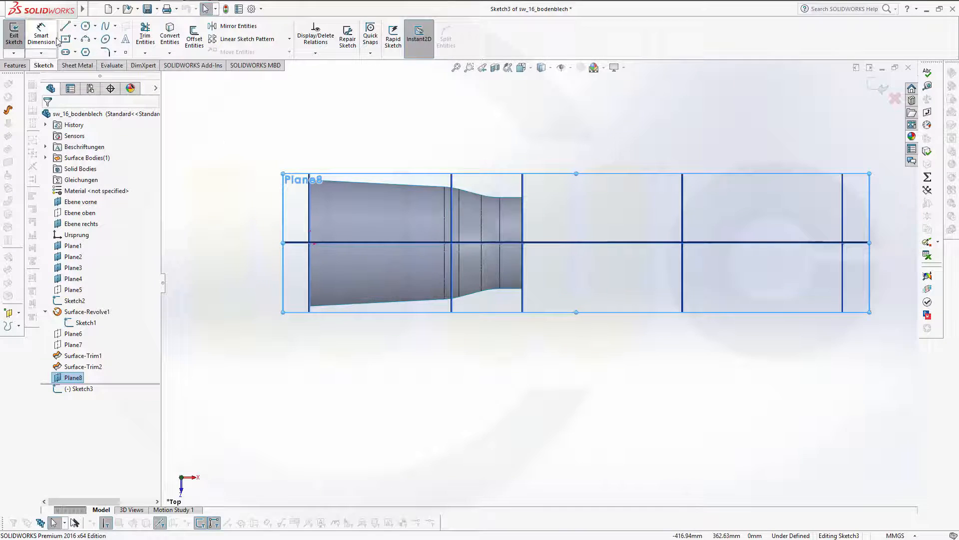
Sketch a horizontal line about 297 mm long, about 114 mm off the centreline, continuing into two tangent arcs curving towards the tunnel's narrow end.
{"action": "left_click", "coordinate": [65, 26]}
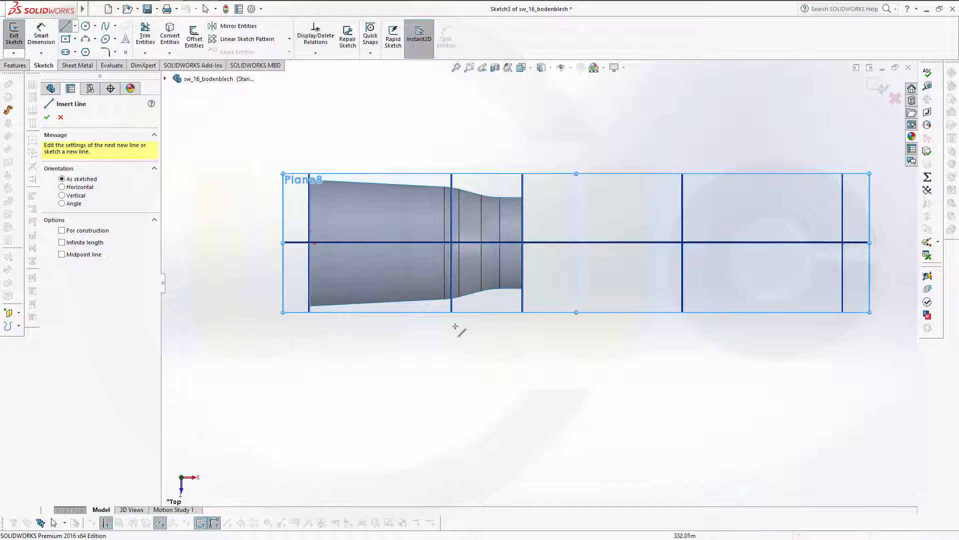
{"action": "scroll", "coordinate": [579, 268], "scroll_direction": "up", "scroll_amount": 1}
{"action": "scroll", "coordinate": [579, 285], "scroll_direction": "down", "scroll_amount": 3}
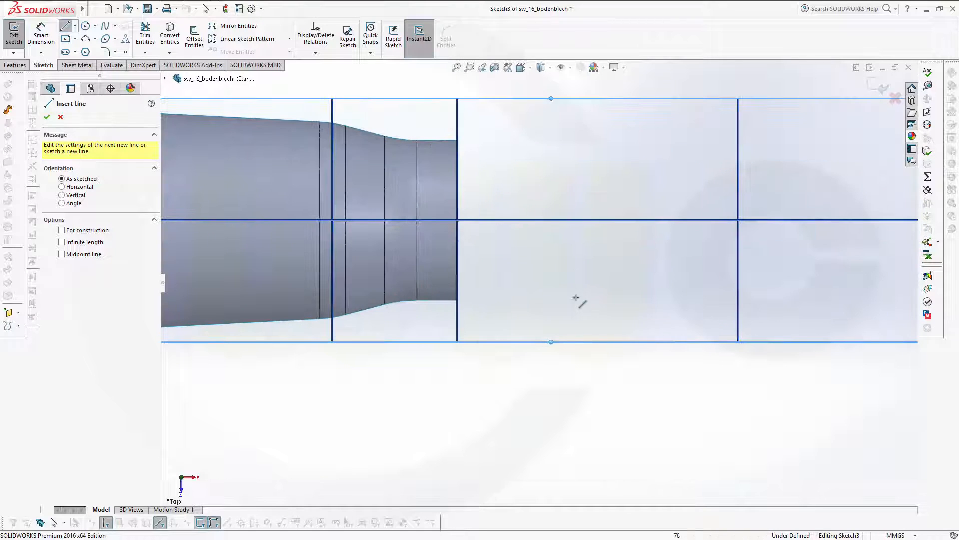
{"action": "left_click", "coordinate": [777, 293]}
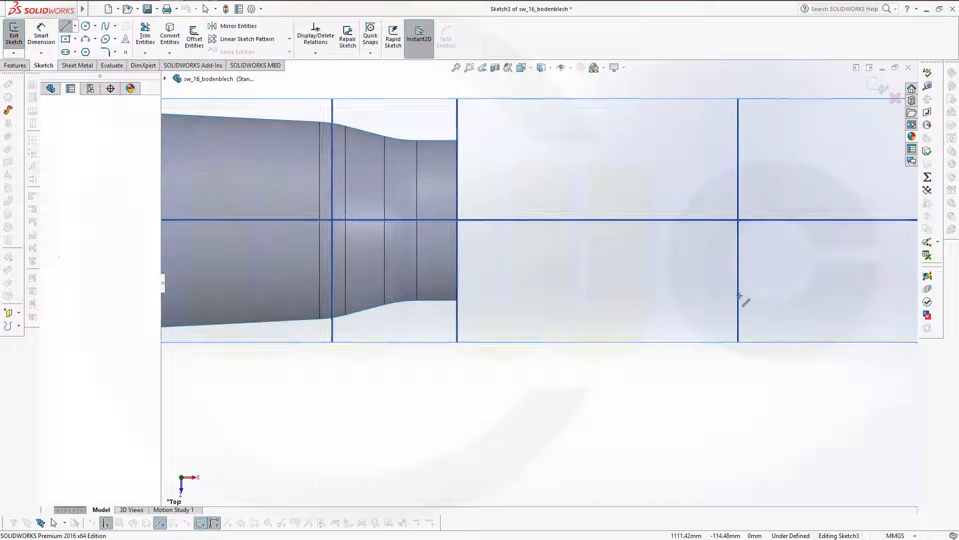
{"action": "left_click", "coordinate": [591, 292]}
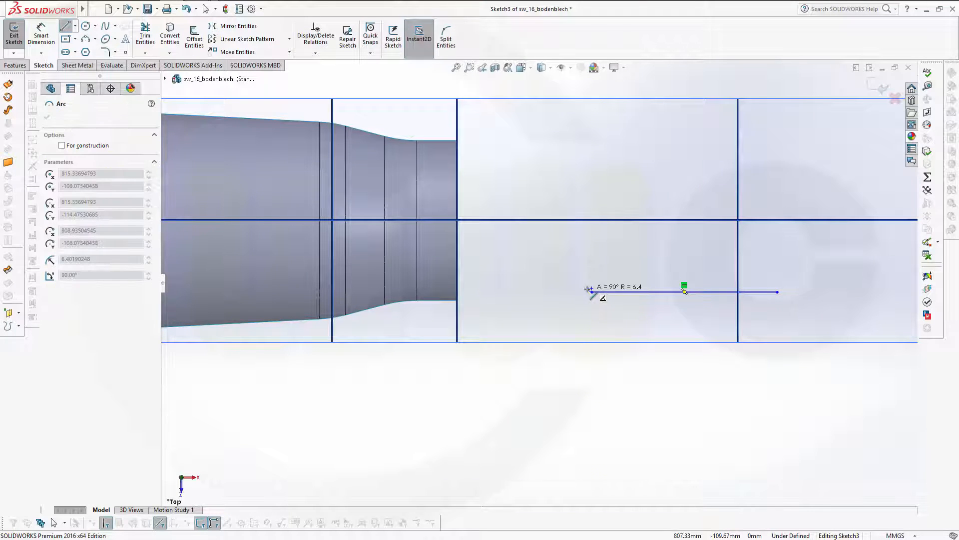
{"action": "left_click", "coordinate": [555, 300]}
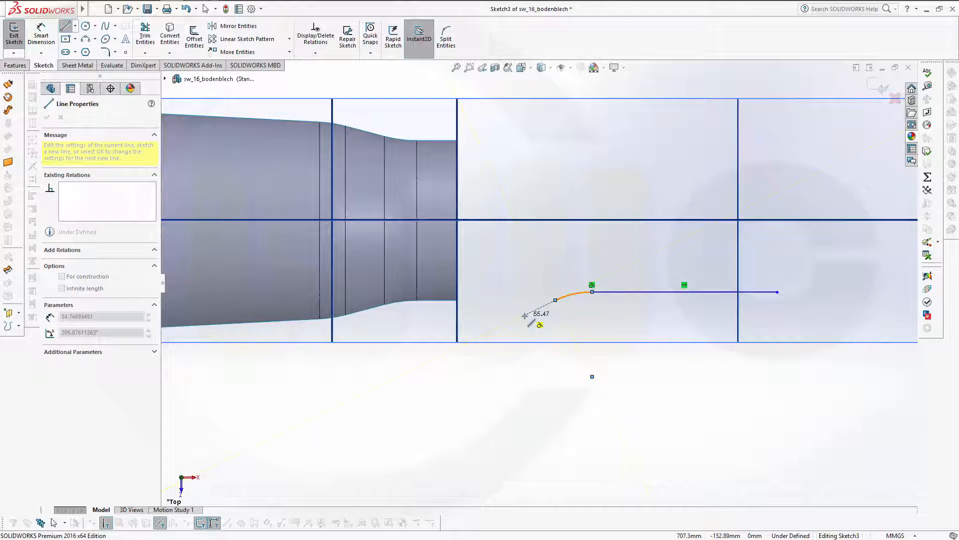
{"action": "key", "text": "a"}
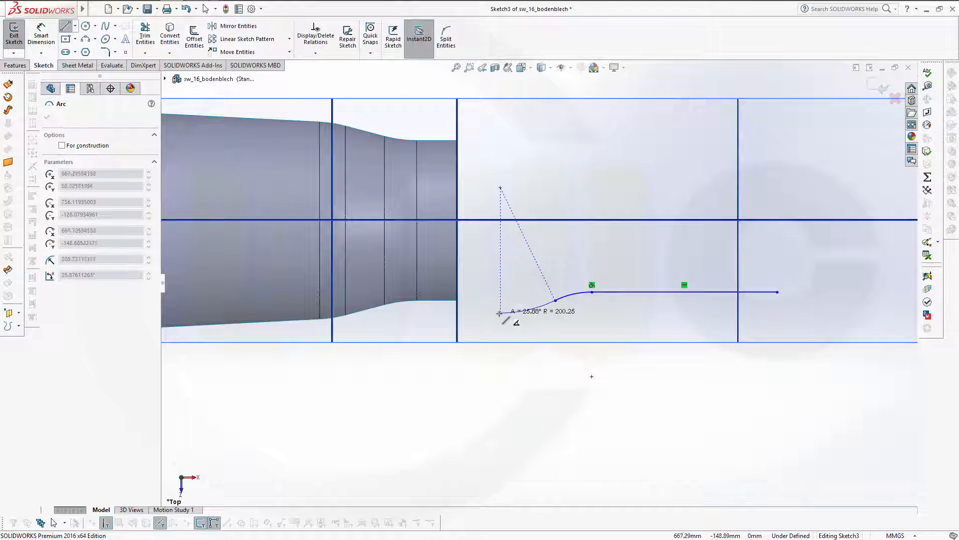
{"action": "left_click", "coordinate": [499, 313]}
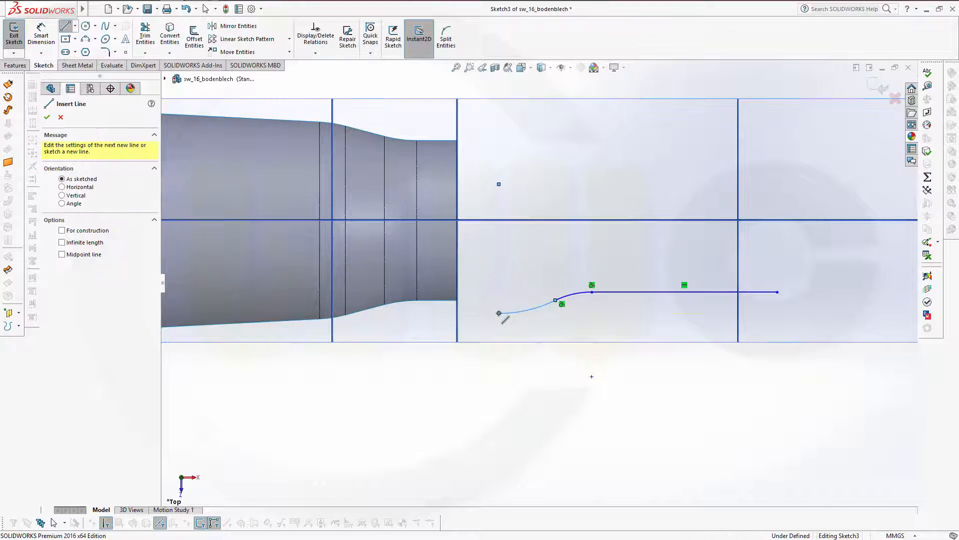
{"action": "key", "text": "Escape"}
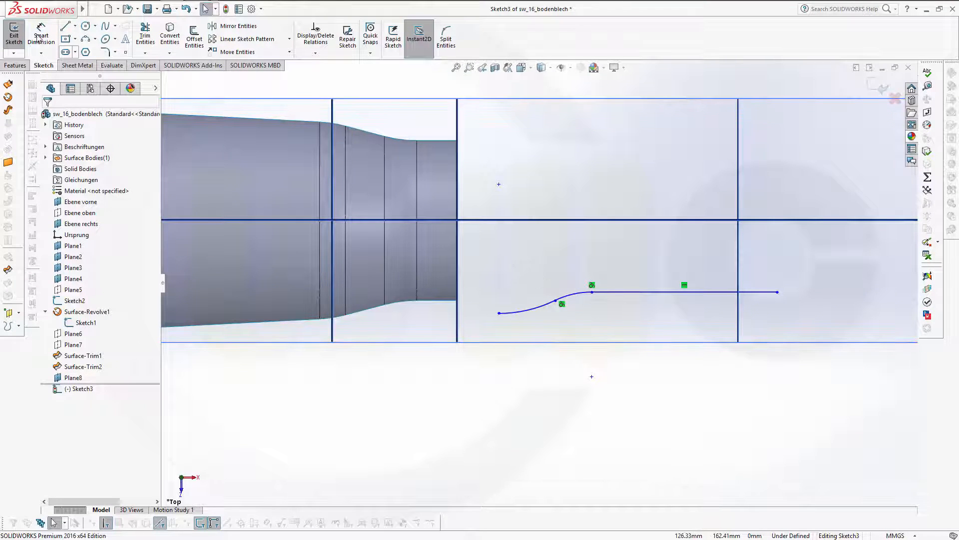
{"action": "left_click", "coordinate": [85, 40]}
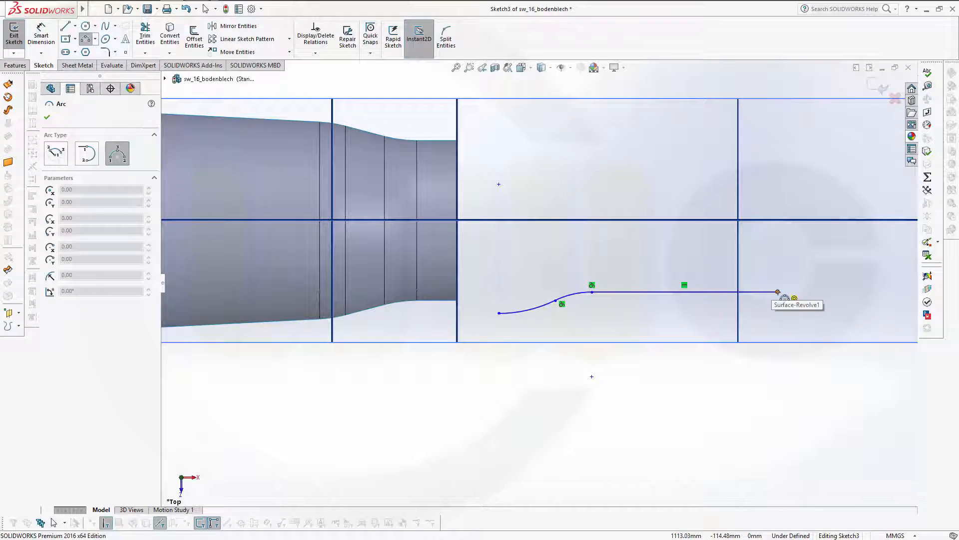
{"action": "left_click", "coordinate": [777, 291]}
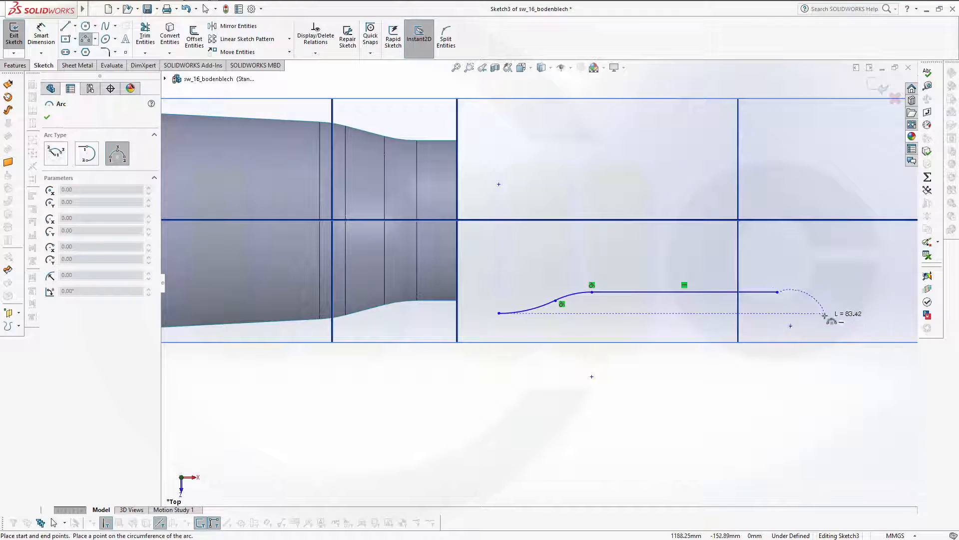
{"action": "key", "text": "Escape"}
Sketch a tangent arc spanning about 40° from the line's free end, curving away from the centreline.
{"action": "left_click", "coordinate": [96, 40]}
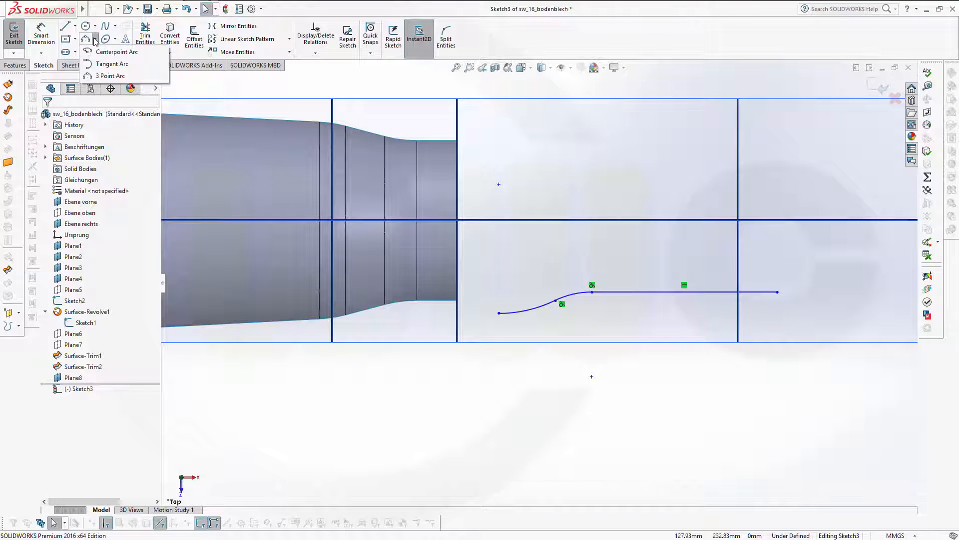
{"action": "left_click", "coordinate": [98, 64]}
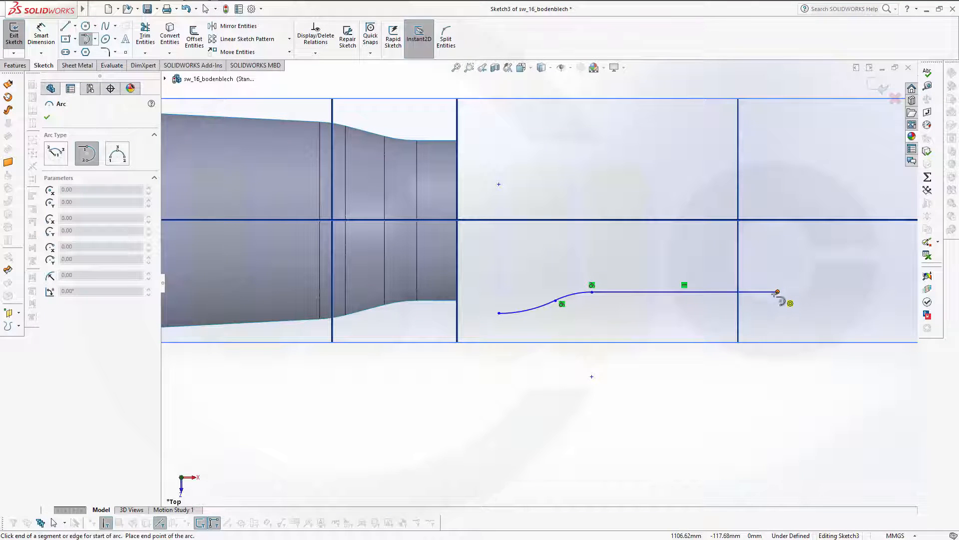
{"action": "left_click", "coordinate": [778, 292]}
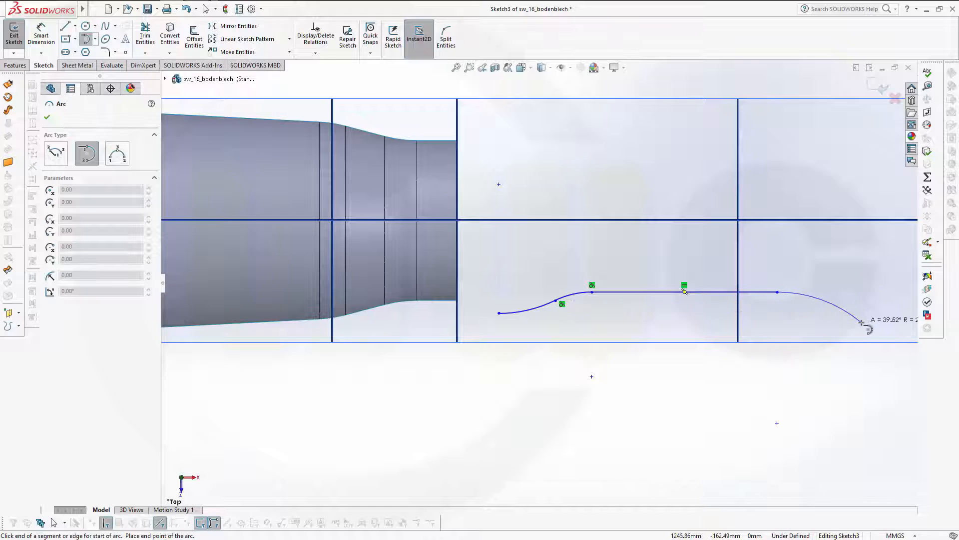
{"action": "left_click", "coordinate": [861, 322]}
{"action": "key", "text": "Escape"}
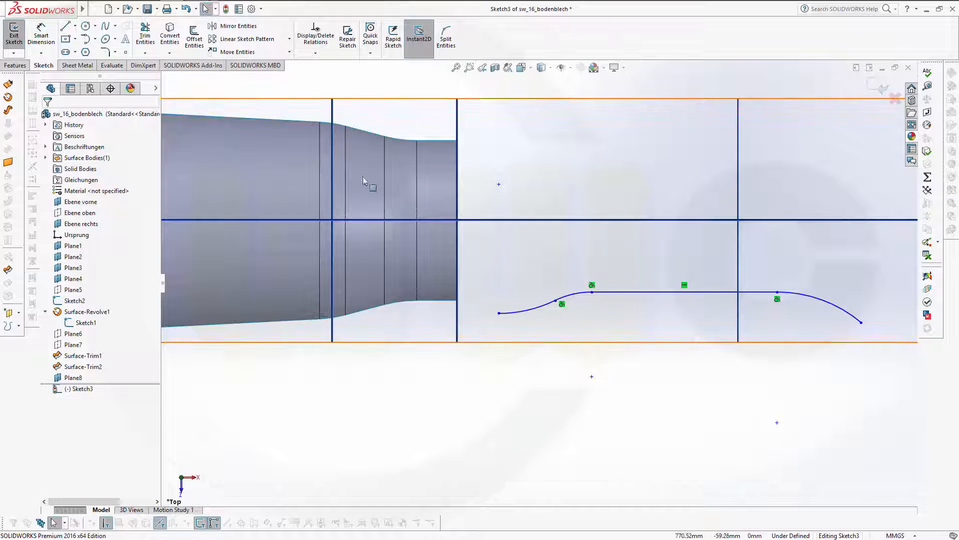
Dimension the distance between the horizontal line and the origin as 98 mm.
{"action": "left_click", "coordinate": [41, 36]}
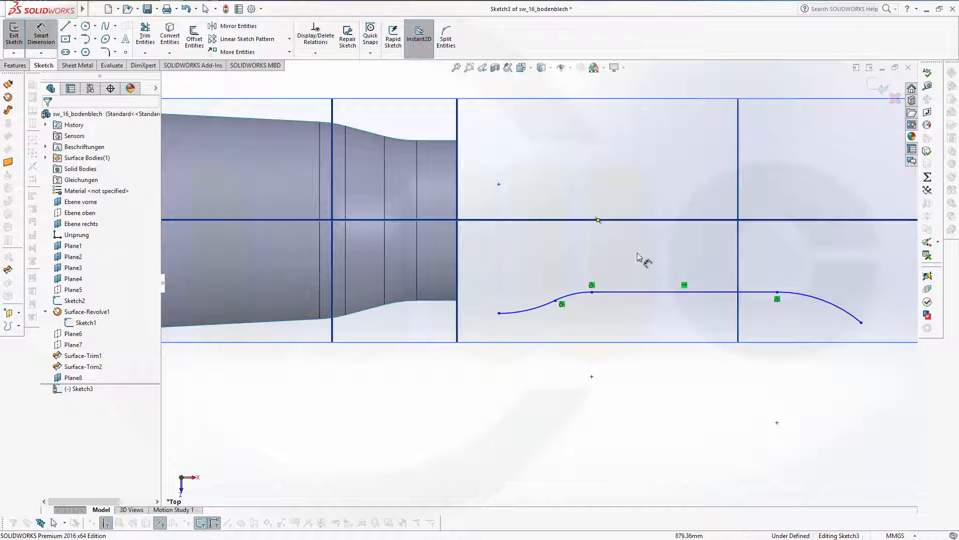
{"action": "left_click", "coordinate": [638, 292]}
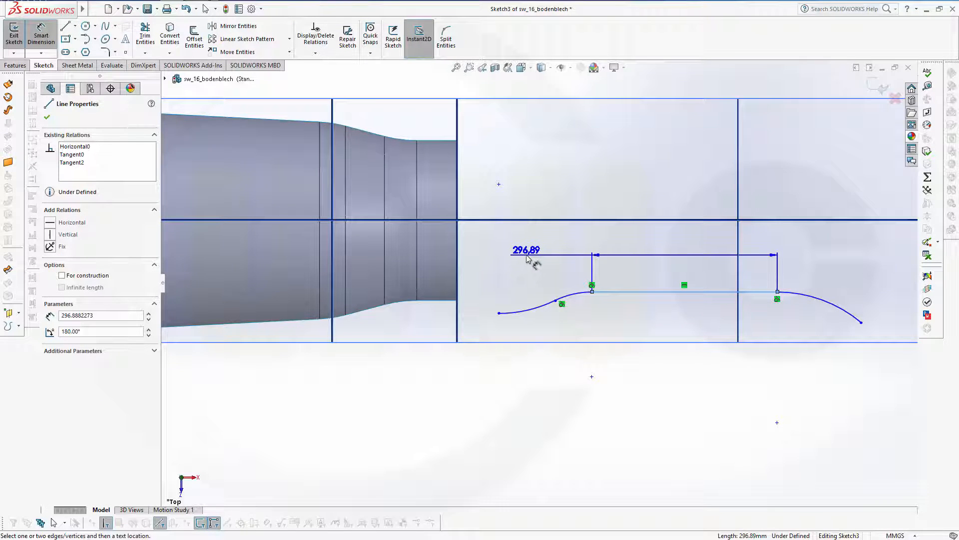
{"action": "middle_click_drag", "start_coordinate": [531, 256], "coordinate": [739, 275], "text": "ctrl"}
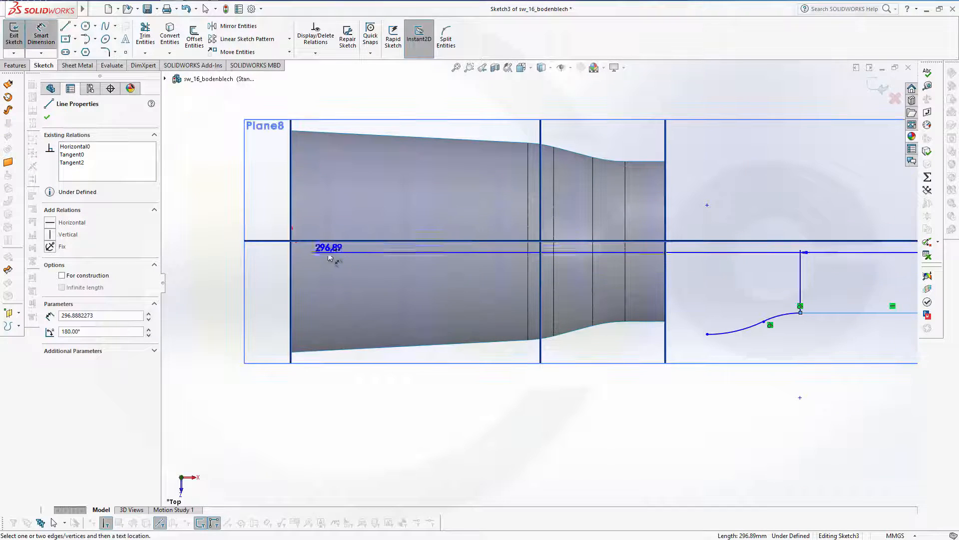
{"action": "left_click", "coordinate": [293, 242]}
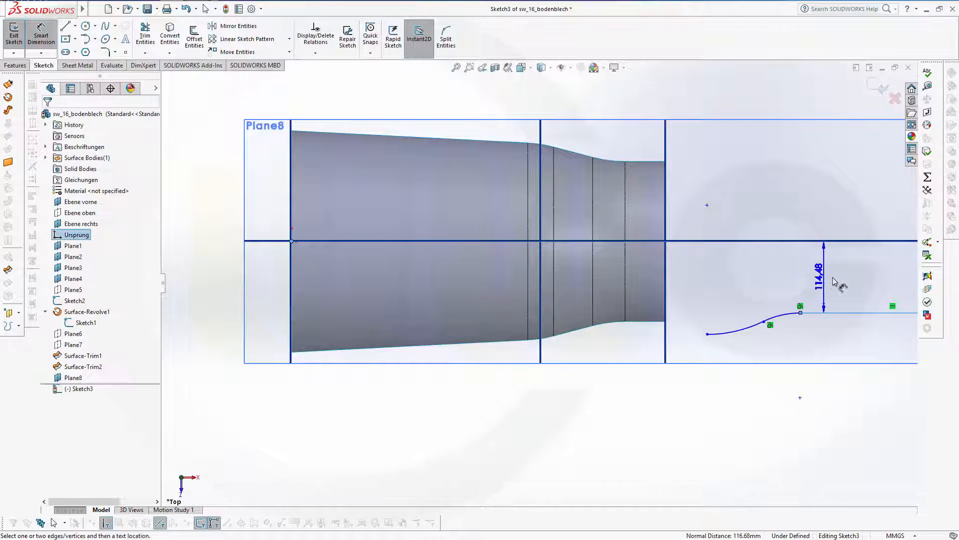
{"action": "left_click", "coordinate": [833, 280]}
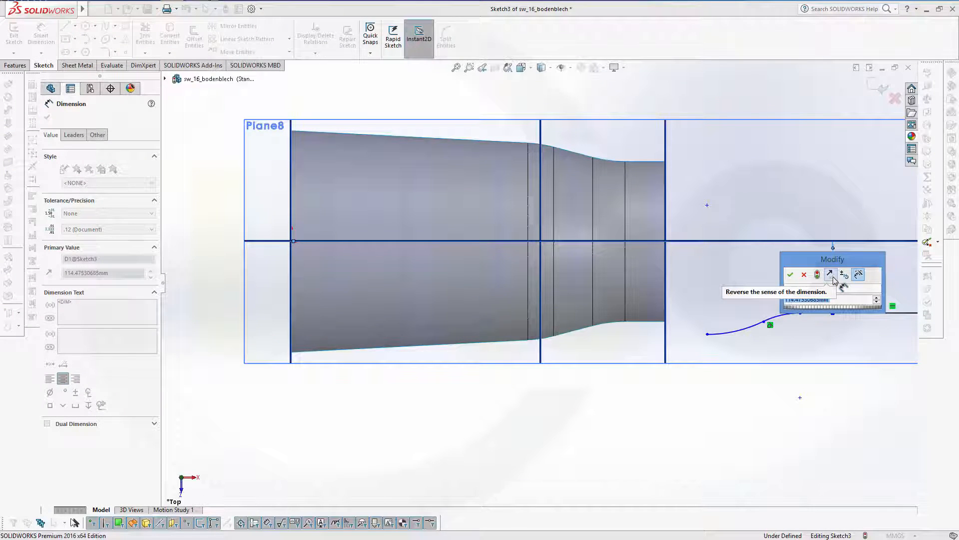
{"action": "type", "text": "98"}
{"action": "key", "text": "Return"}
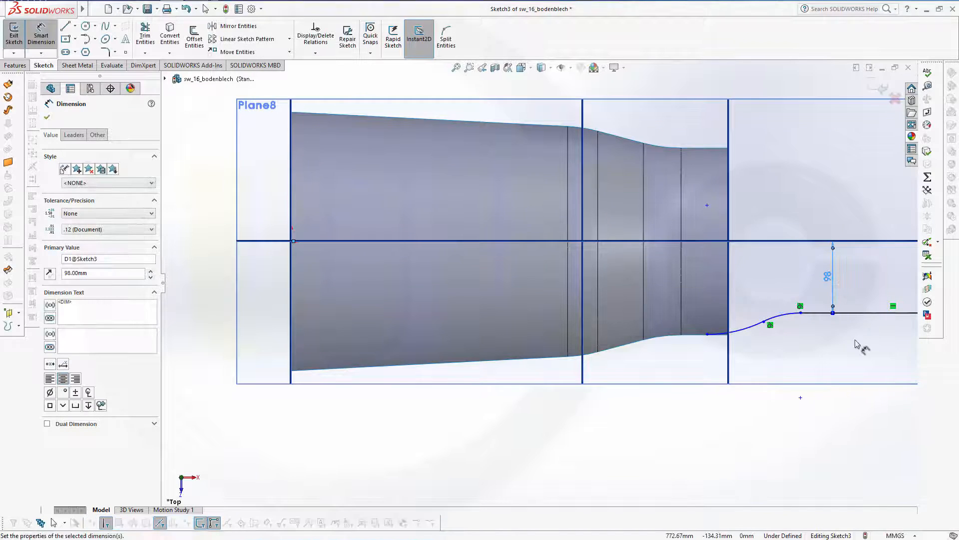
Dimension the radius of the arc at the line's far end as 300 mm.
{"action": "key", "text": "z"}
{"action": "key", "text": "z"}
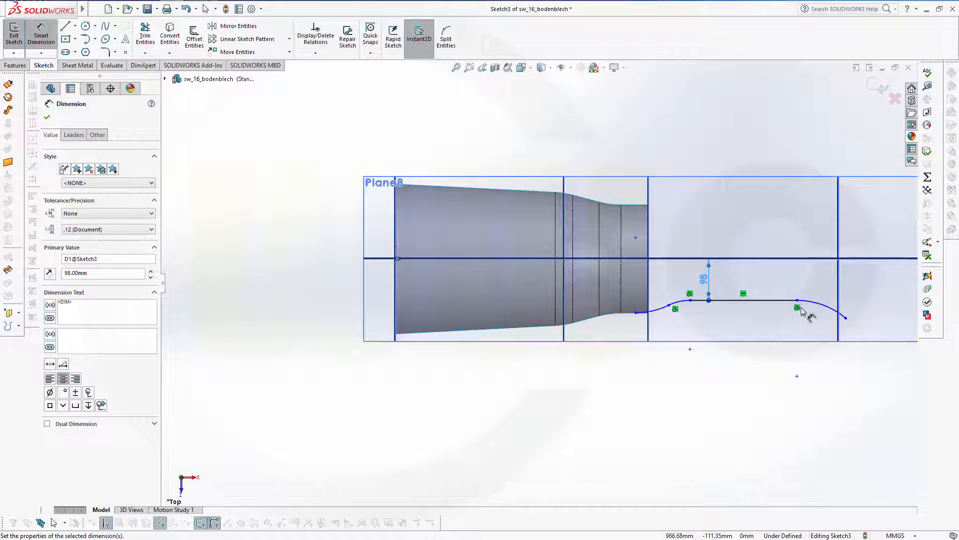
{"action": "left_click", "coordinate": [823, 304]}
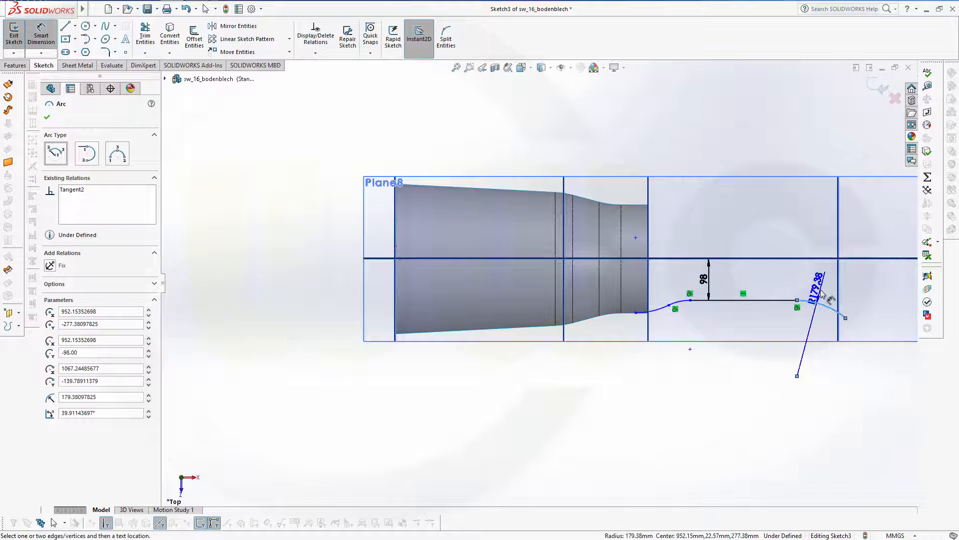
{"action": "left_click", "coordinate": [822, 295]}
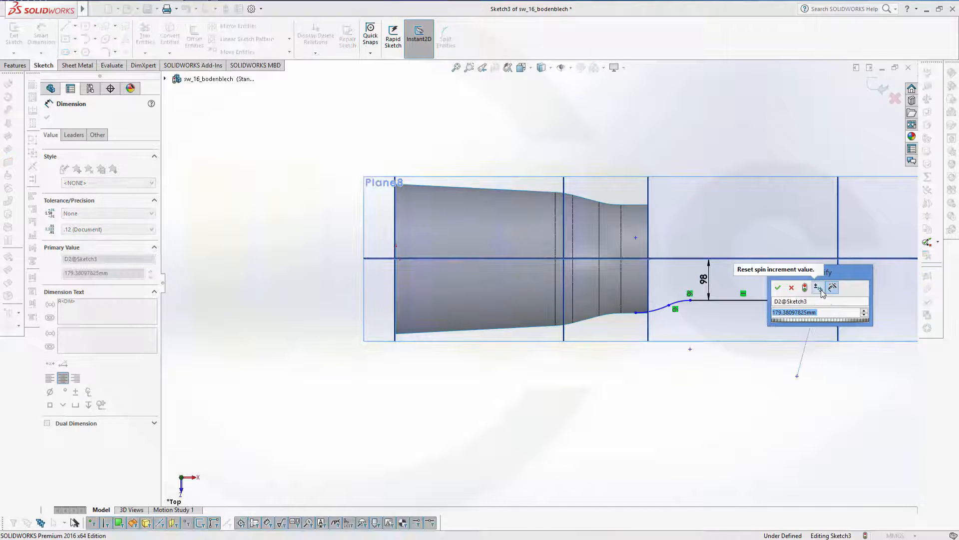
{"action": "type", "text": "300"}
{"action": "key", "text": "Return"}
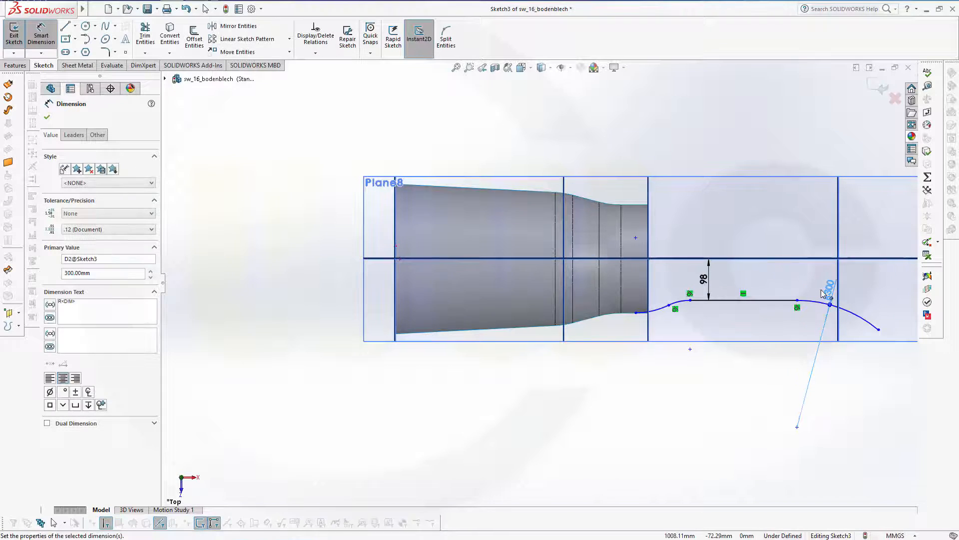
Dimension the radius of the arc at the horizontal line's tunnel-side end as 200 mm.
{"action": "left_click", "coordinate": [675, 306]}
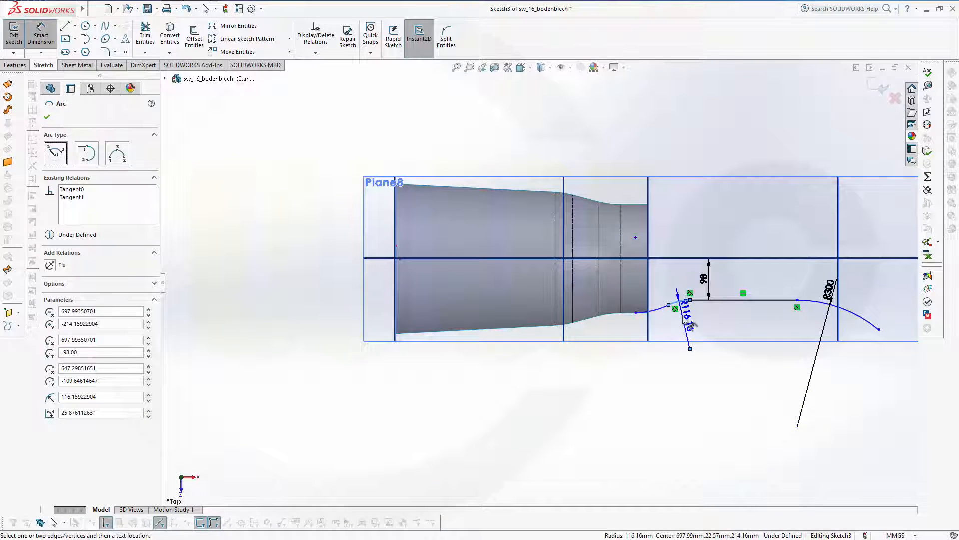
{"action": "left_click", "coordinate": [683, 314]}
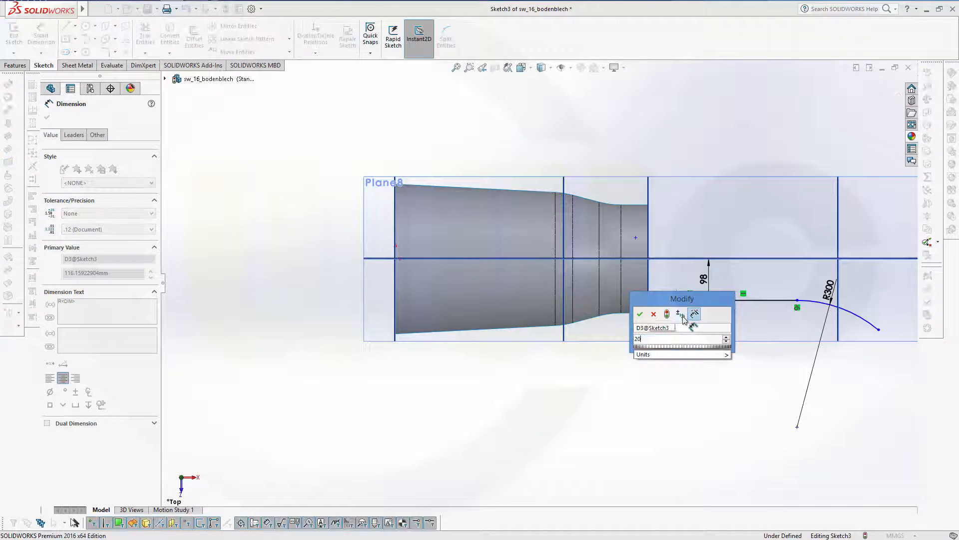
{"action": "key", "text": "Return"}
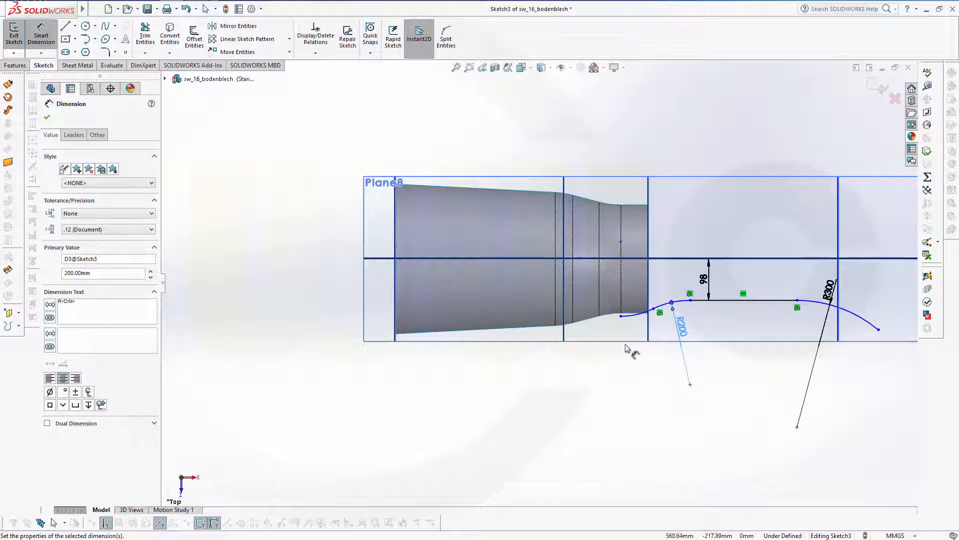
Dimension the radius of the last arc overlapping the tunnel's narrow end as 1000 mm.
{"action": "left_click", "coordinate": [638, 321]}
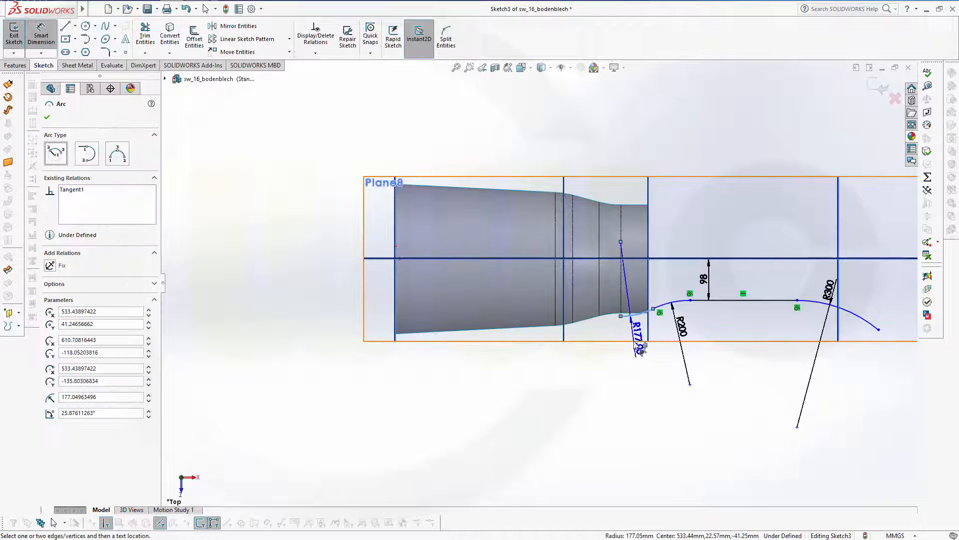
{"action": "left_click", "coordinate": [635, 348]}
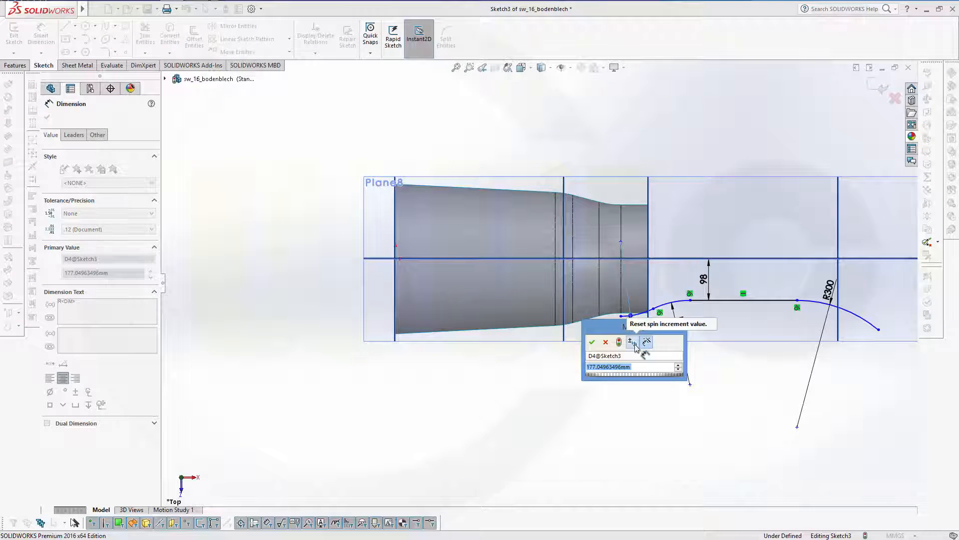
{"action": "type", "text": "100"}
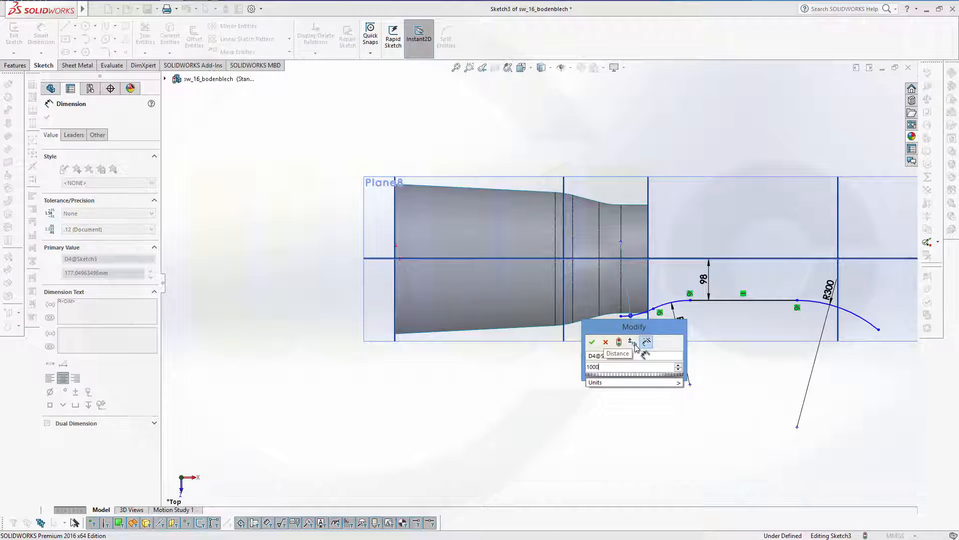
{"action": "type", "text": "0"}
{"action": "key", "text": "Return"}
{"action": "key", "text": "Escape"}
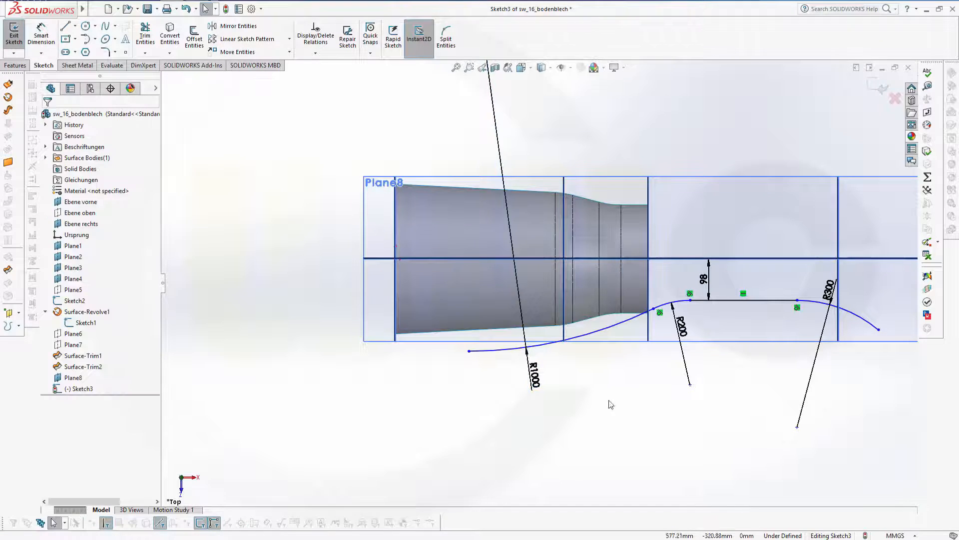
Shorten the R1000 arc by moving its free end to about X 510 mm, Y -168 mm.
{"action": "left_click_drag", "start_coordinate": [470, 352], "coordinate": [617, 327]}
{"action": "scroll", "coordinate": [698, 385], "scroll_direction": "up", "scroll_amount": 1}
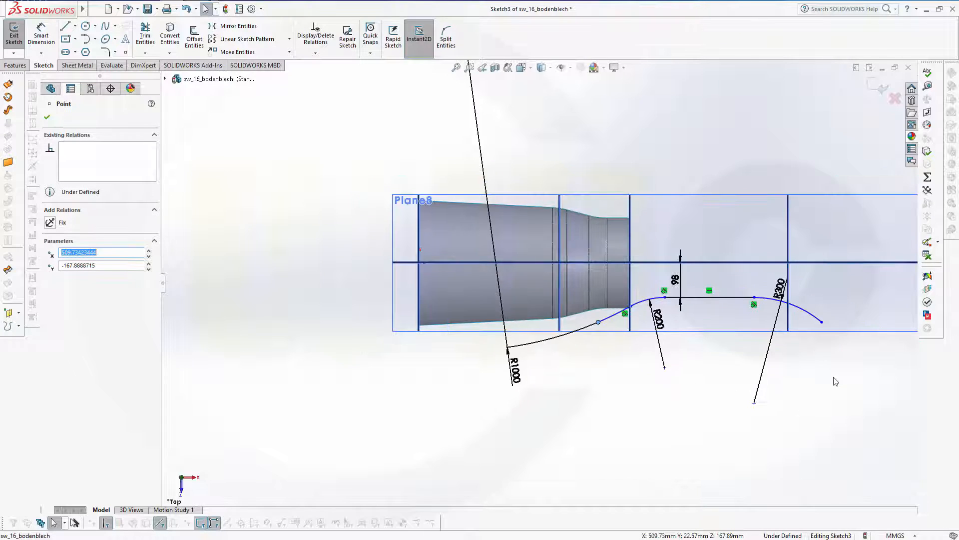
{"action": "scroll", "coordinate": [836, 381], "scroll_direction": "up", "scroll_amount": 1}
{"action": "left_click", "coordinate": [683, 295]}
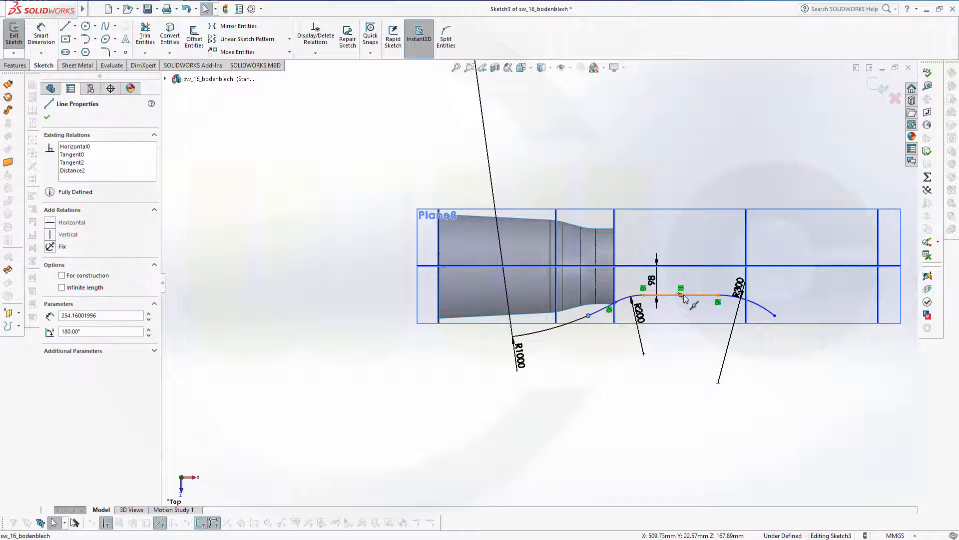
{"action": "left_click", "coordinate": [698, 294]}
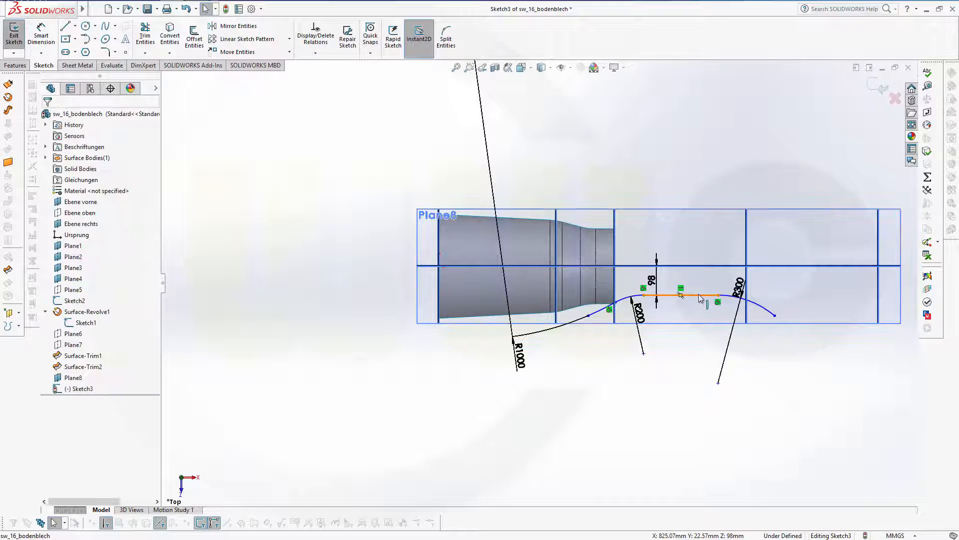
{"action": "left_click", "coordinate": [826, 364]}
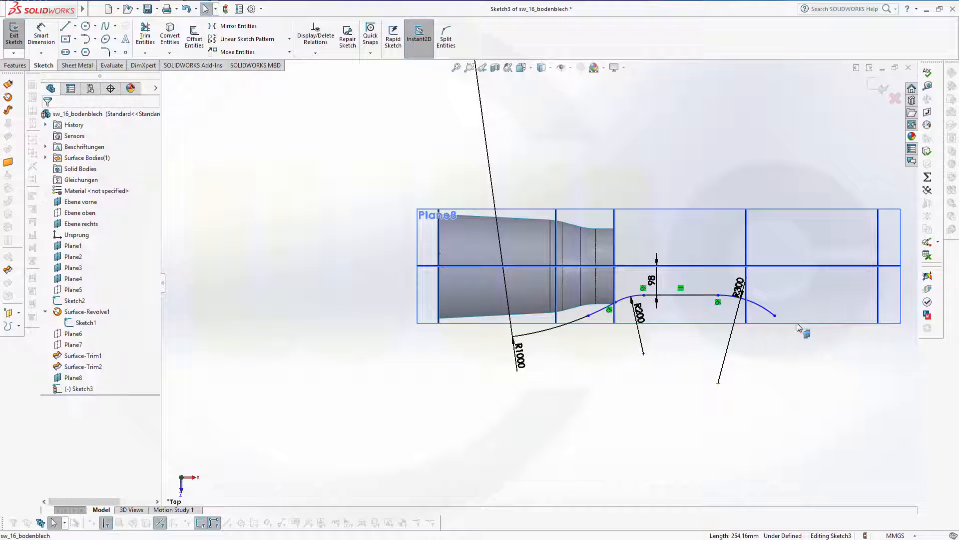
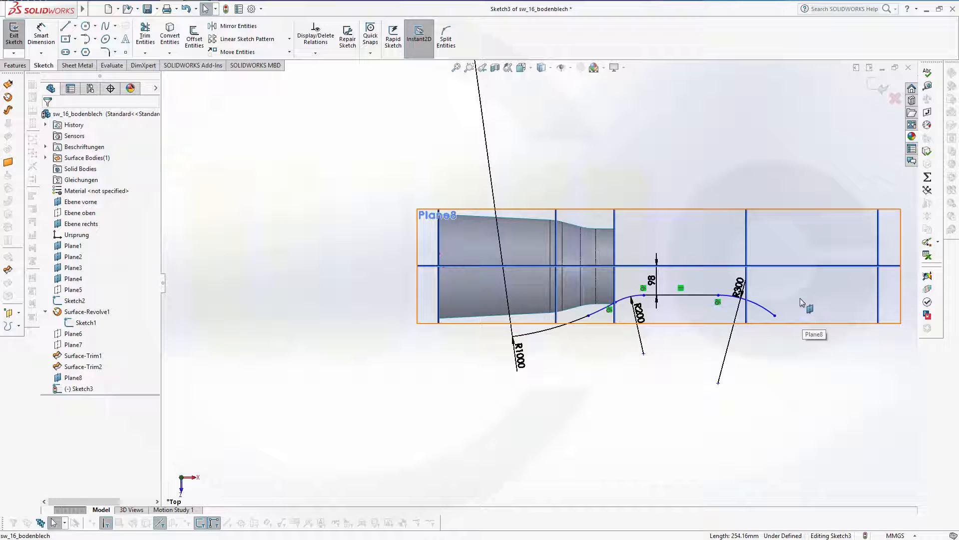
Make the free end of the R300 arc coincident with Plane4.
{"action": "left_click", "coordinate": [776, 316]}
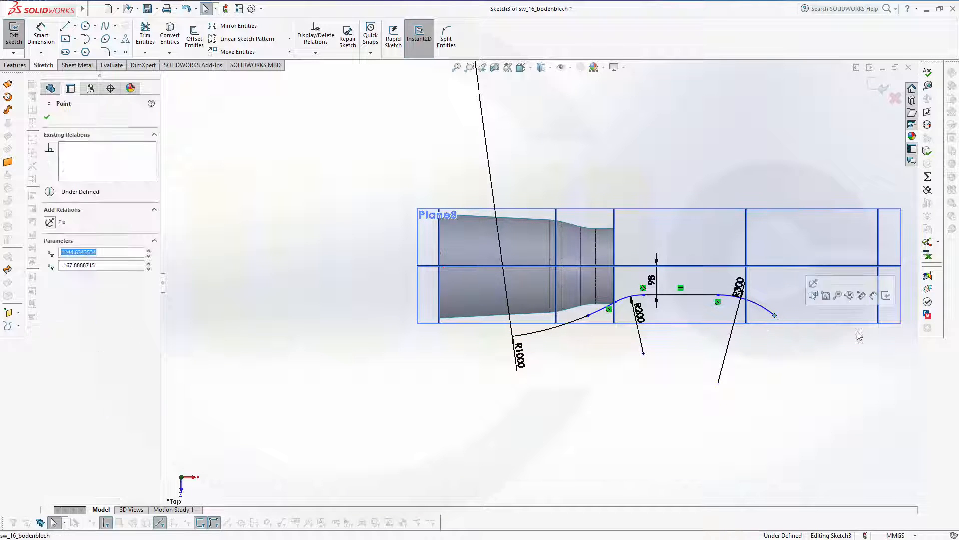
{"action": "left_click", "coordinate": [881, 318], "text": "ctrl"}
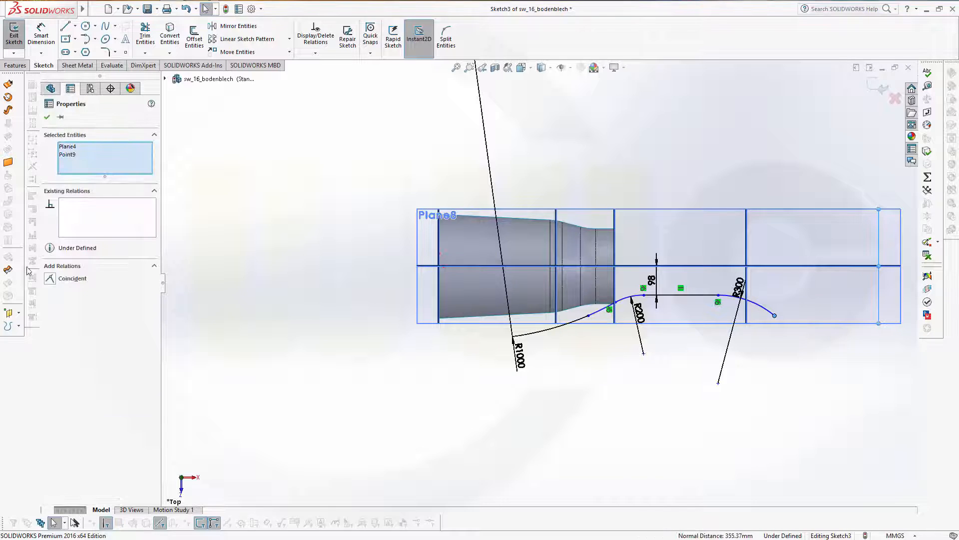
{"action": "left_click", "coordinate": [50, 279]}
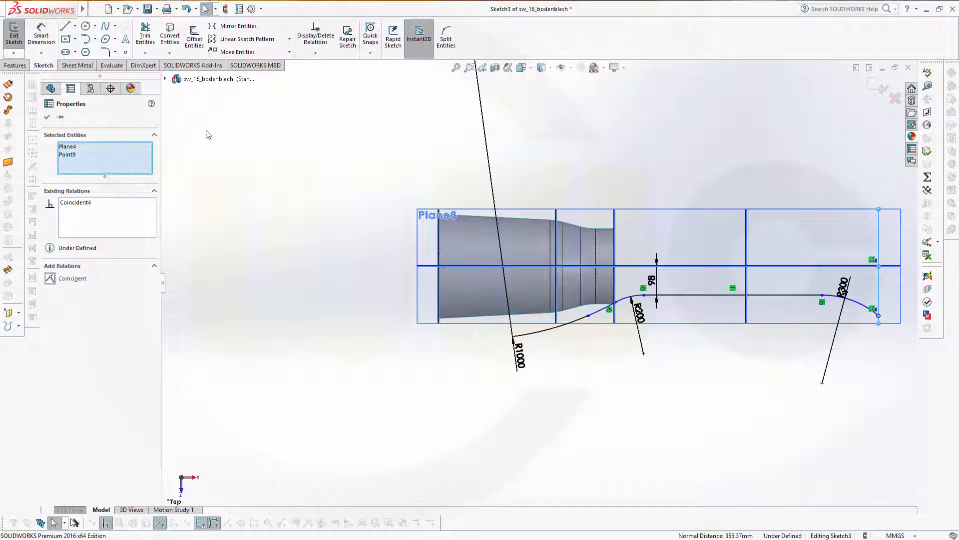
{"action": "left_click", "coordinate": [44, 34]}
{"action": "key", "text": "Escape"}
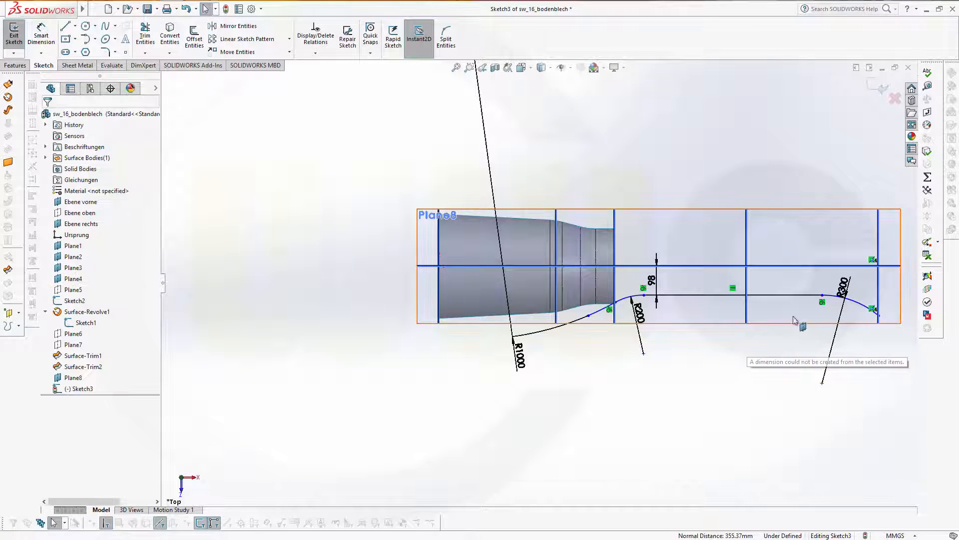
{"action": "left_click", "coordinate": [822, 296]}
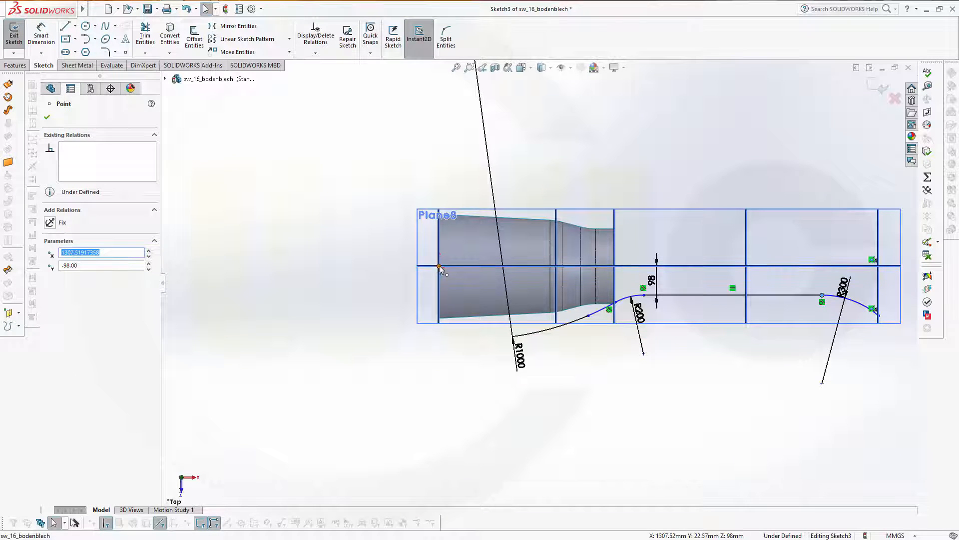
{"action": "left_click", "coordinate": [439, 267]}
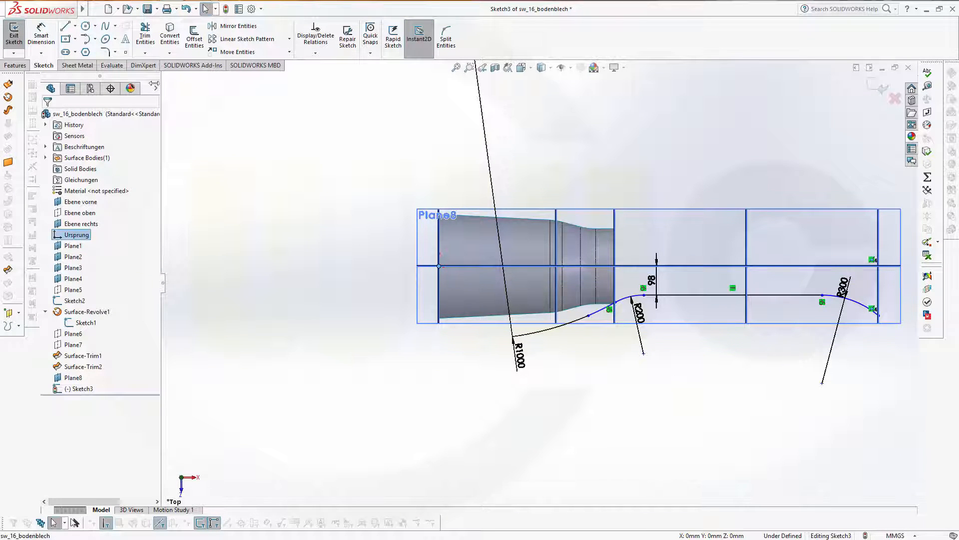
Dimension the distance from the origin to the junction of the horizontal line and the R300 arc as 1350 mm.
{"action": "left_click", "coordinate": [41, 34]}
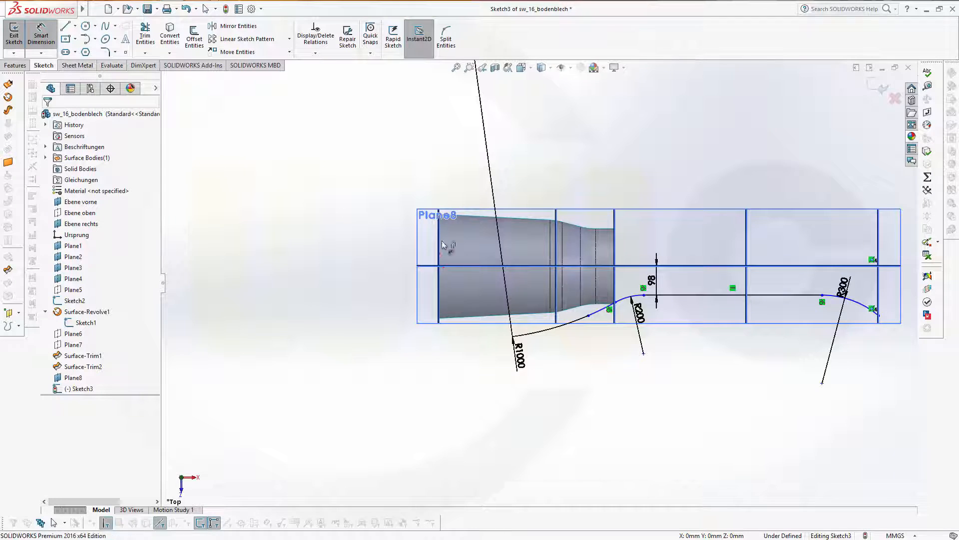
{"action": "left_click", "coordinate": [439, 266]}
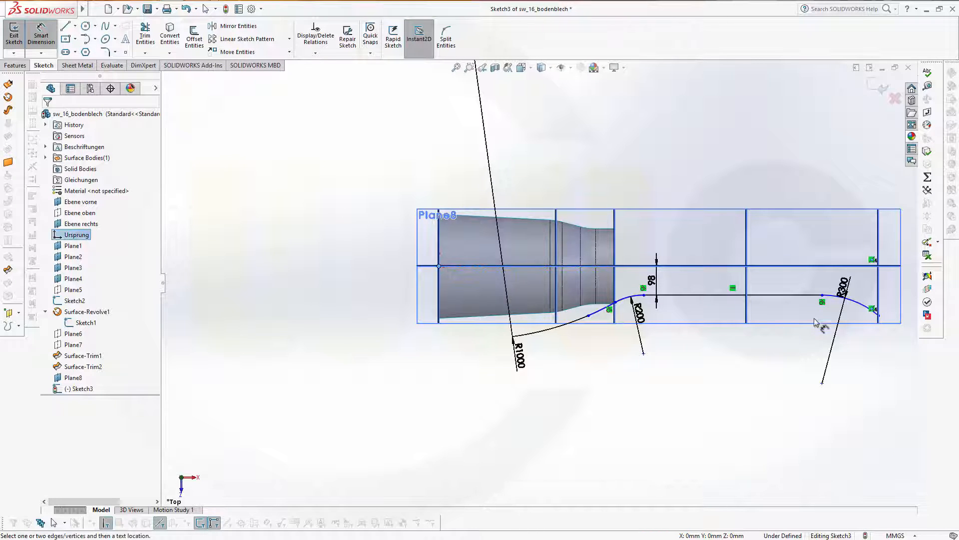
{"action": "left_click", "coordinate": [822, 302]}
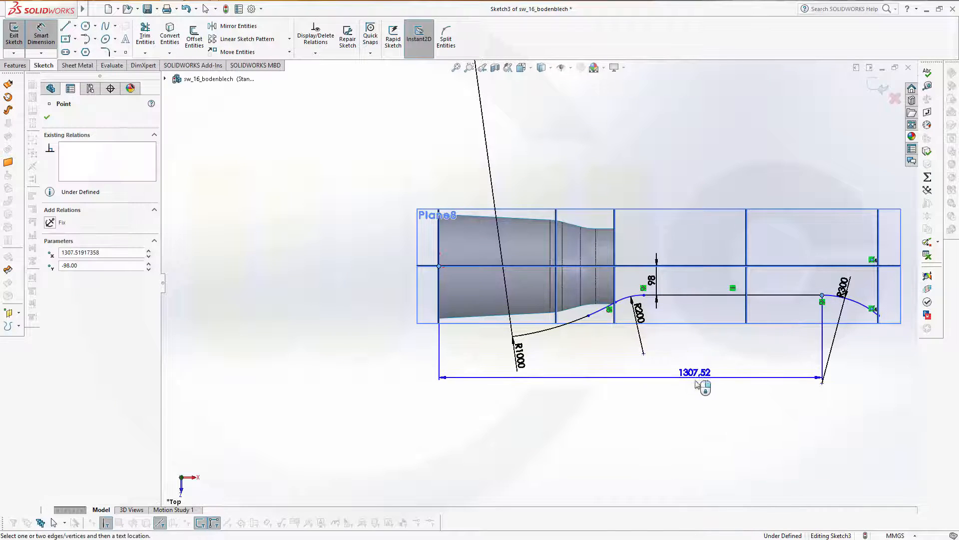
{"action": "left_click", "coordinate": [695, 388]}
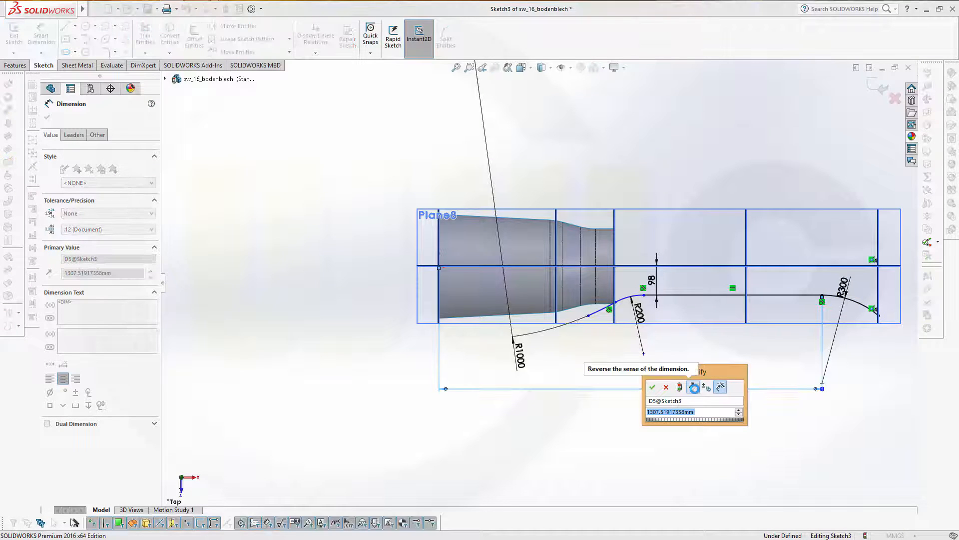
{"action": "type", "text": "135"}
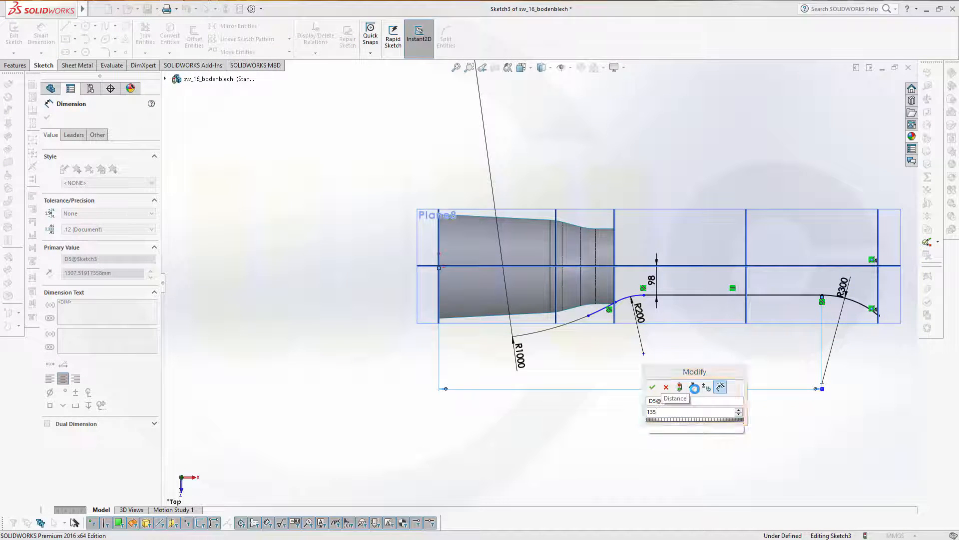
{"action": "type", "text": "0"}
{"action": "key", "text": "Return"}
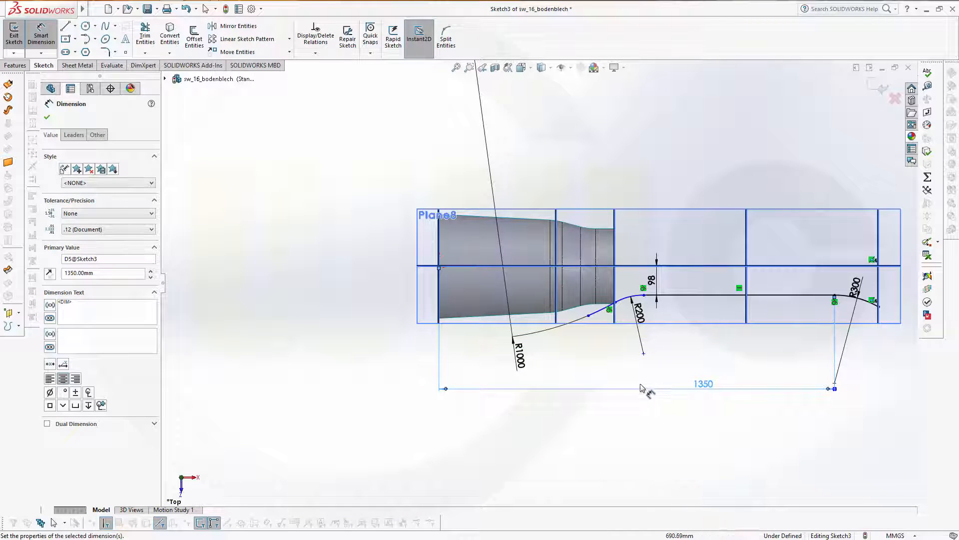
{"action": "key", "text": "Escape"}
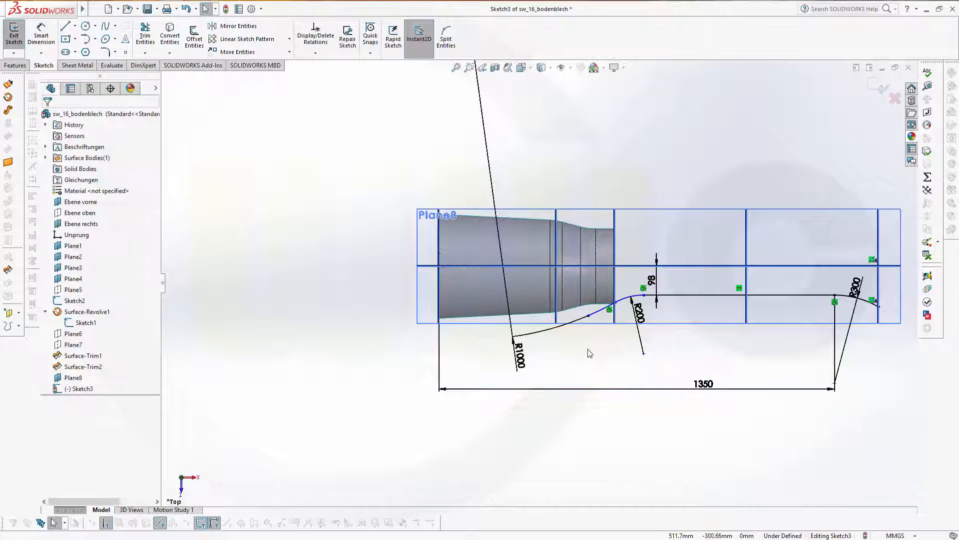
Convert the straight edge at the tunnel's narrow end into the sketch and make the resulting line construction geometry.
{"action": "scroll", "coordinate": [591, 350], "scroll_direction": "up", "scroll_amount": 1}
{"action": "scroll", "coordinate": [585, 320], "scroll_direction": "down", "scroll_amount": 5}
{"action": "scroll", "coordinate": [576, 295], "scroll_direction": "down", "scroll_amount": 2}
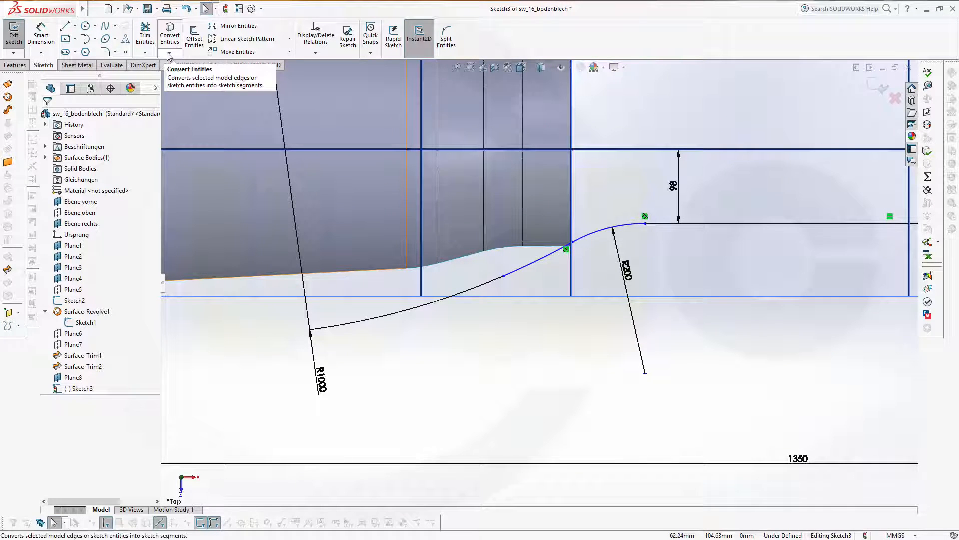
{"action": "left_click", "coordinate": [169, 36]}
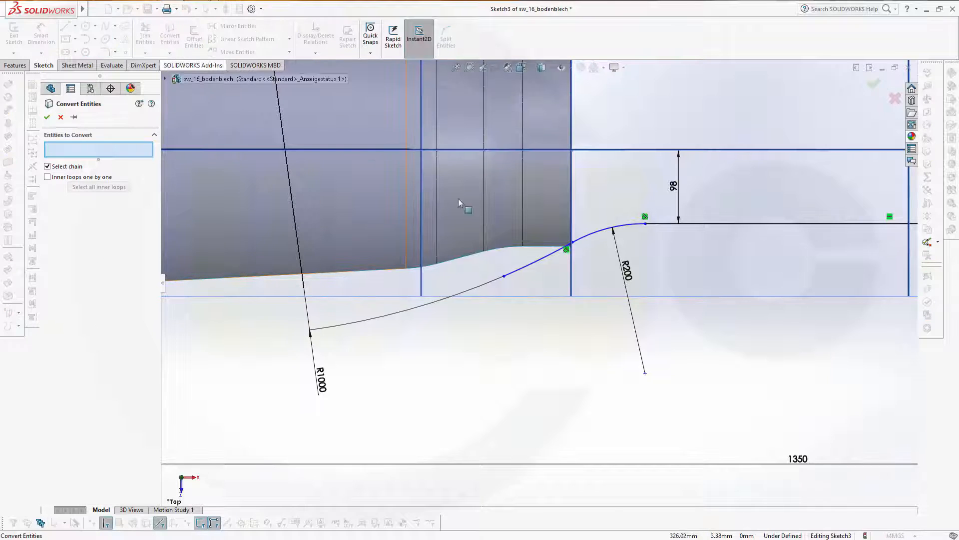
{"action": "left_click", "coordinate": [560, 248]}
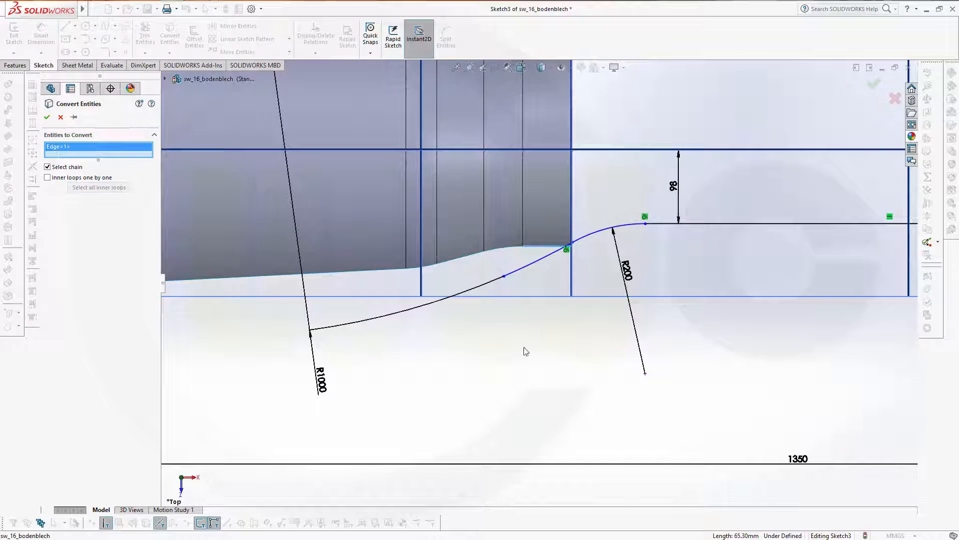
{"action": "key", "text": "Return"}
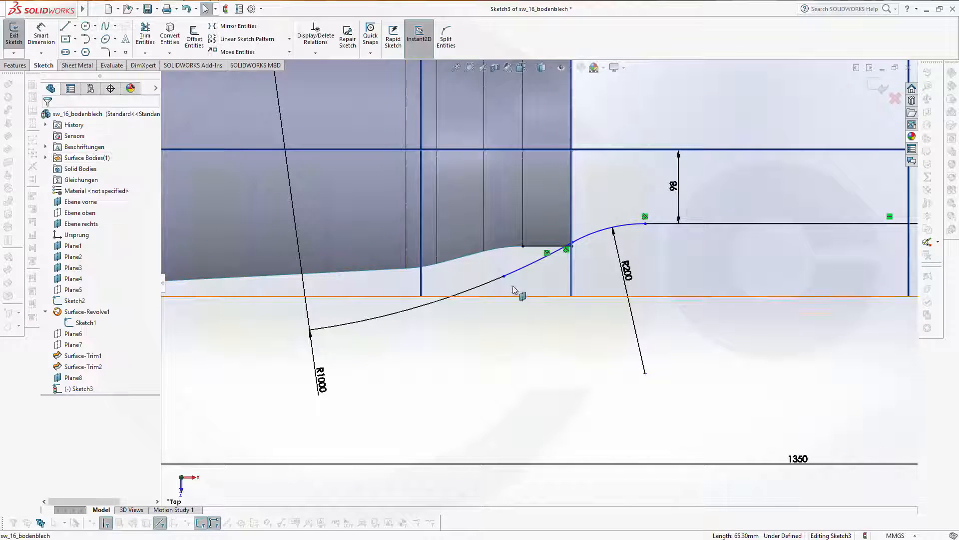
{"action": "left_click", "coordinate": [537, 246]}
{"action": "left_click", "coordinate": [573, 218]}
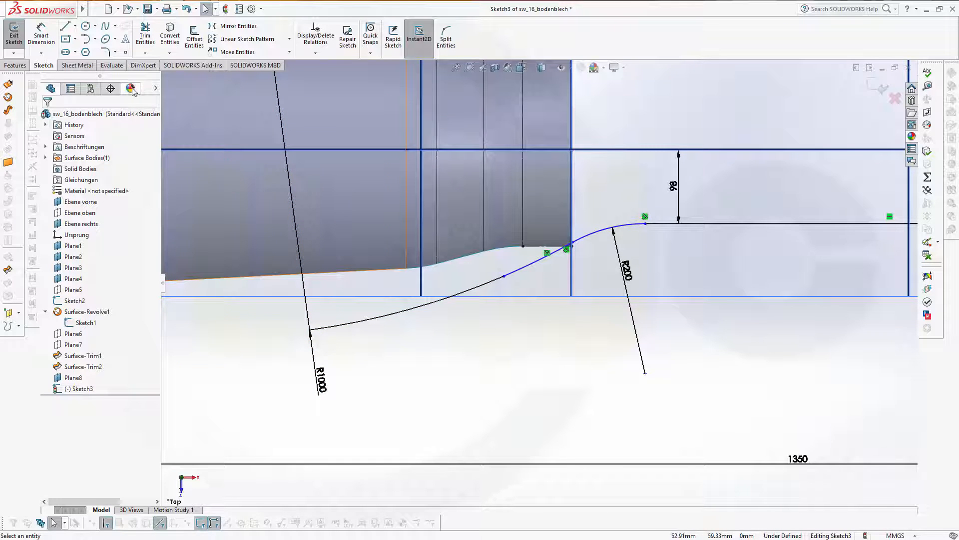
Merge the R1000 arc's free end with the construction line's endpoint at the tunnel's narrow end.
{"action": "left_click", "coordinate": [574, 245]}
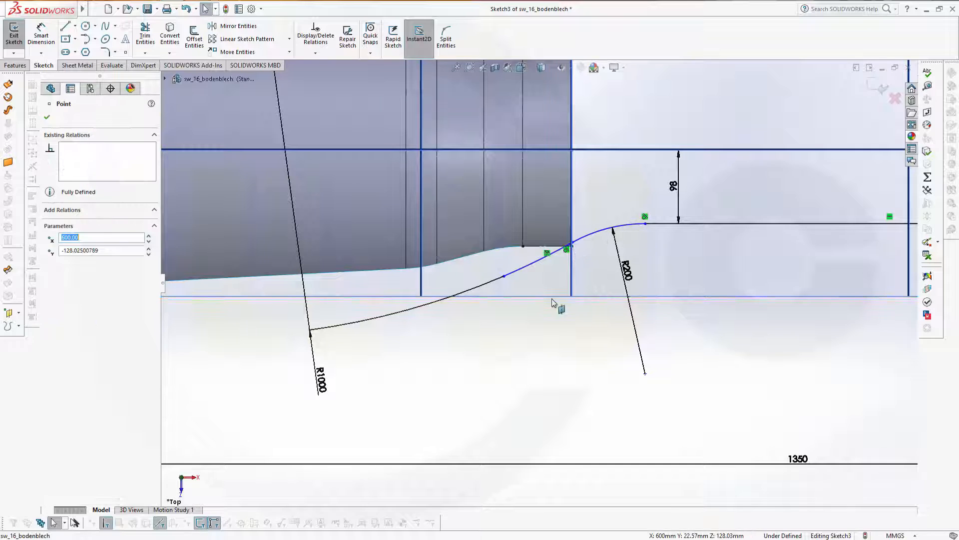
{"action": "left_click", "coordinate": [504, 276], "text": "ctrl"}
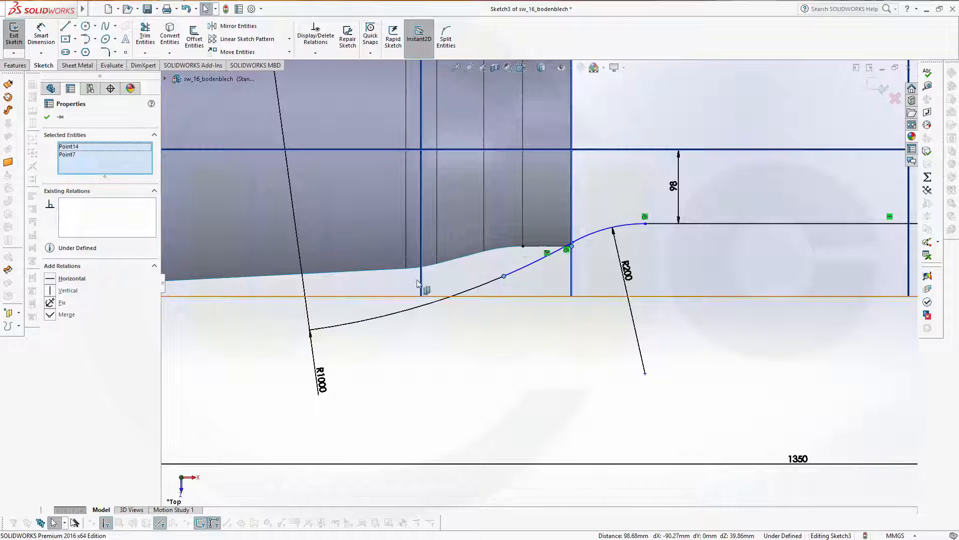
{"action": "left_click", "coordinate": [50, 315]}
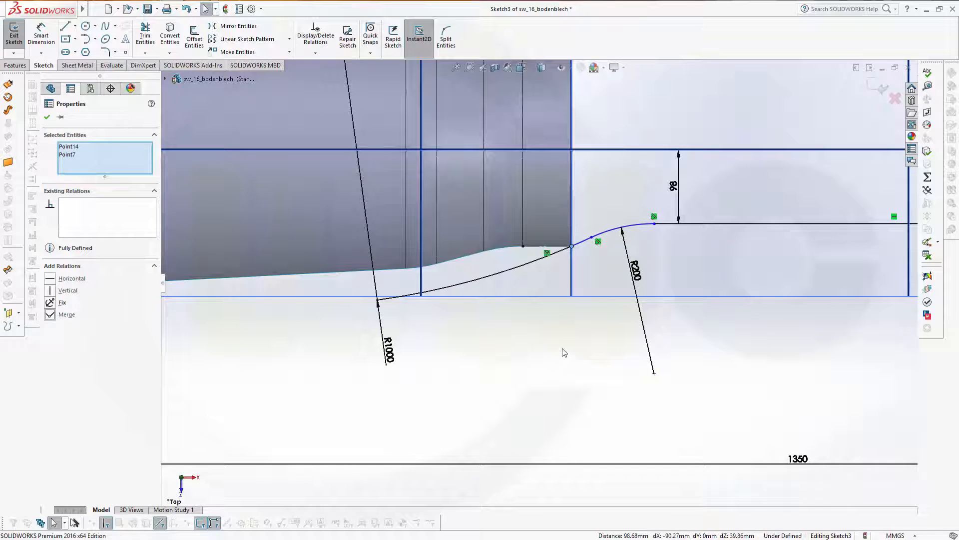
{"action": "left_click", "coordinate": [48, 116]}
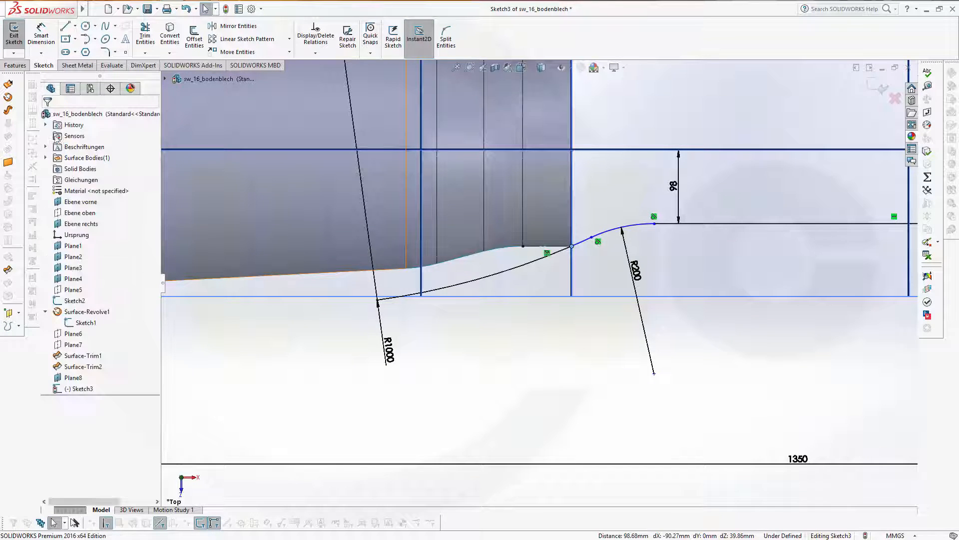
Make the R1000 arc tangent to the construction line at the tunnel's narrow end.
{"action": "left_click", "coordinate": [535, 247]}
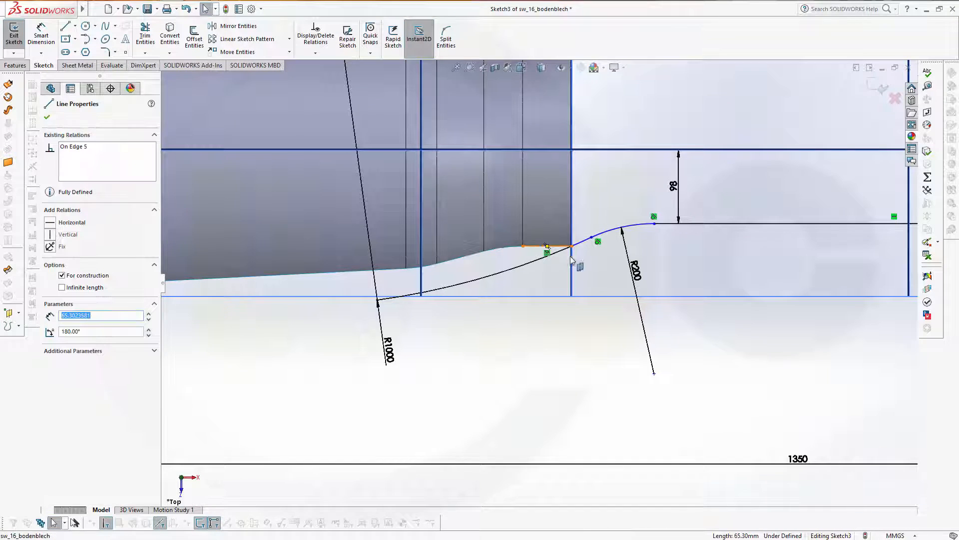
{"action": "left_click", "coordinate": [590, 240], "text": "ctrl"}
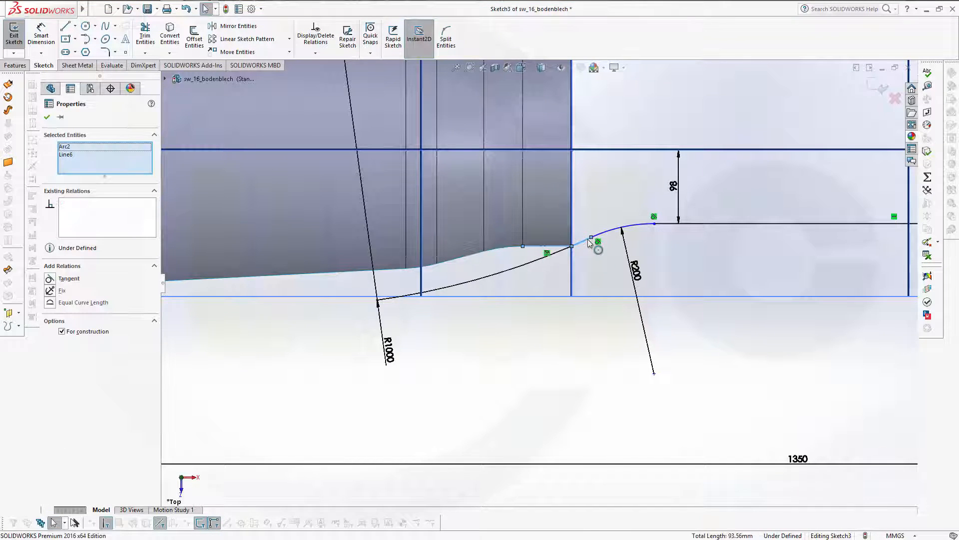
{"action": "left_click", "coordinate": [50, 279]}
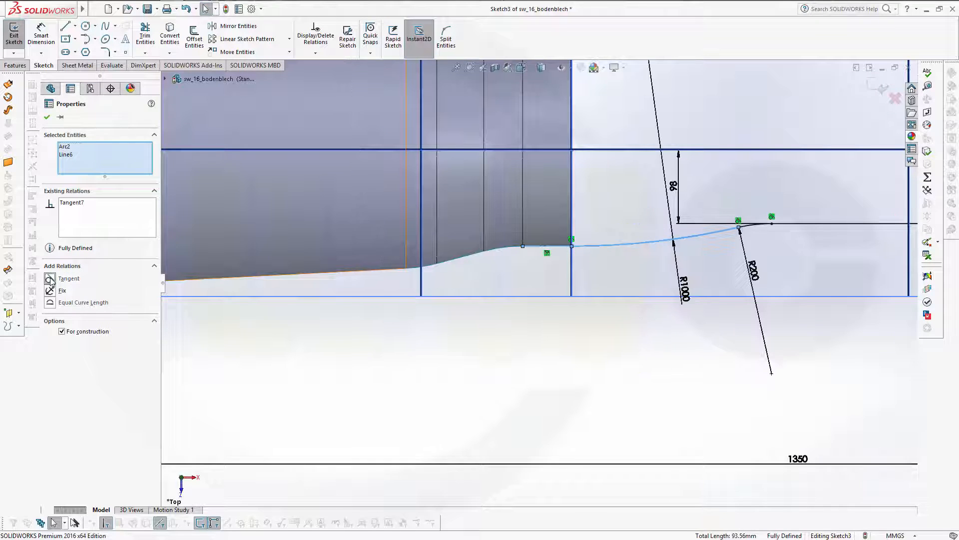
{"action": "left_click", "coordinate": [708, 341]}
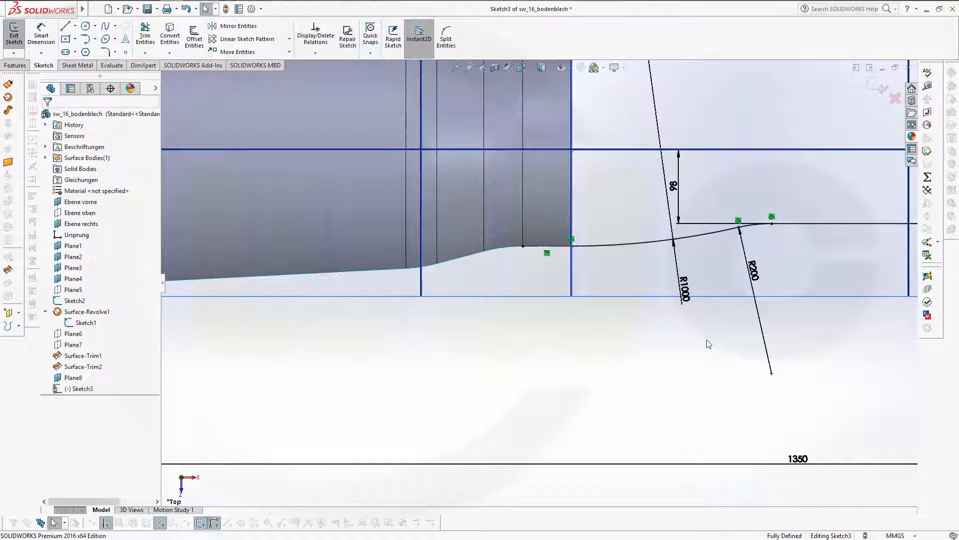
Draw a horizontal construction line about 1748 mm long from the origin along the tunnel's axis to beyond Plane4.
{"action": "key", "text": "f"}
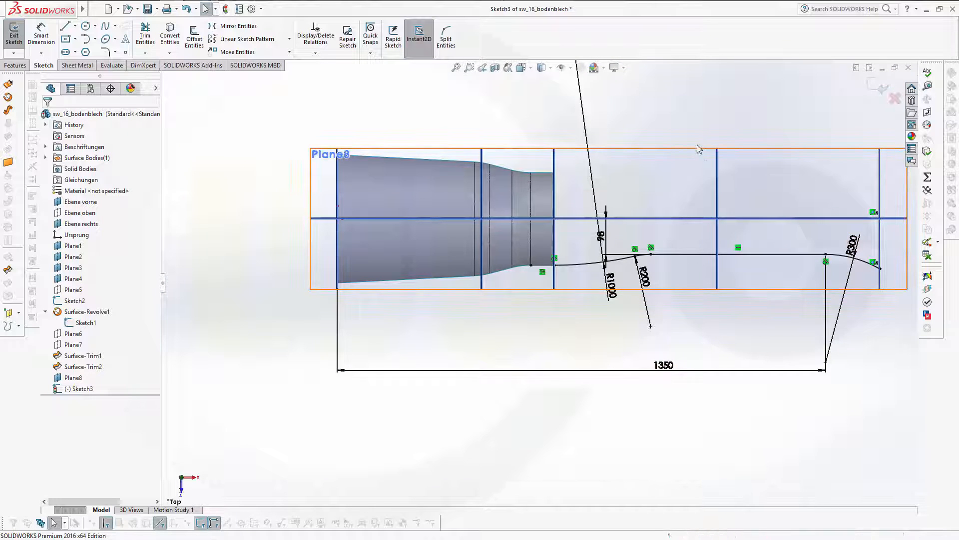
{"action": "mouse_move", "coordinate": [856, 360]}
{"action": "middle_mouse_down", "text": "shift"}
{"action": "mouse_move", "coordinate": [838, 351]}
{"action": "mouse_move", "coordinate": [889, 368]}
{"action": "middle_mouse_up", "text": "shift"}
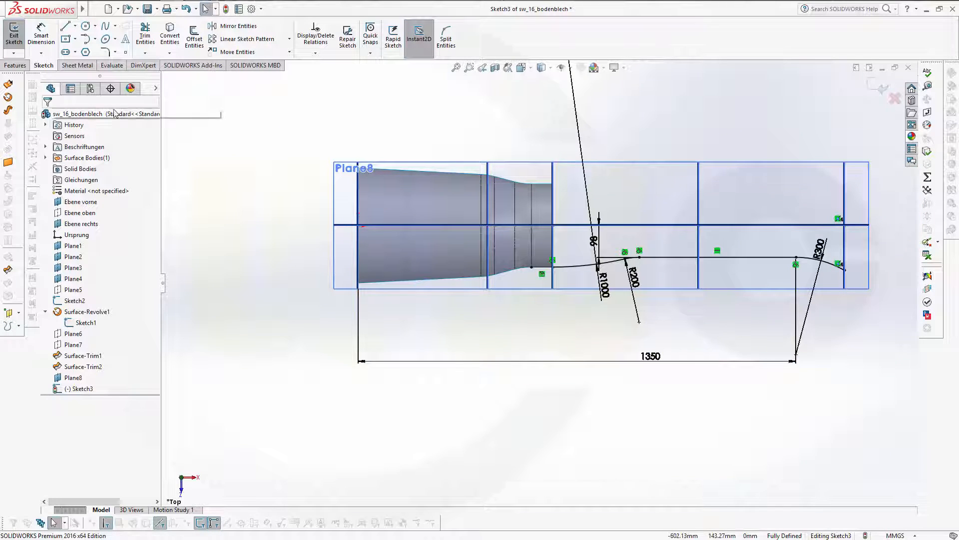
{"action": "left_click", "coordinate": [75, 26]}
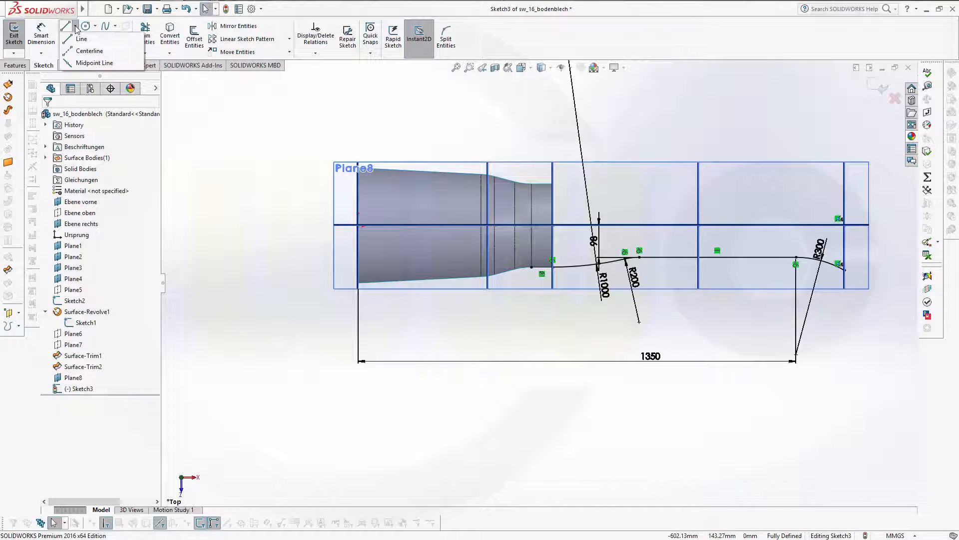
{"action": "left_click", "coordinate": [85, 40]}
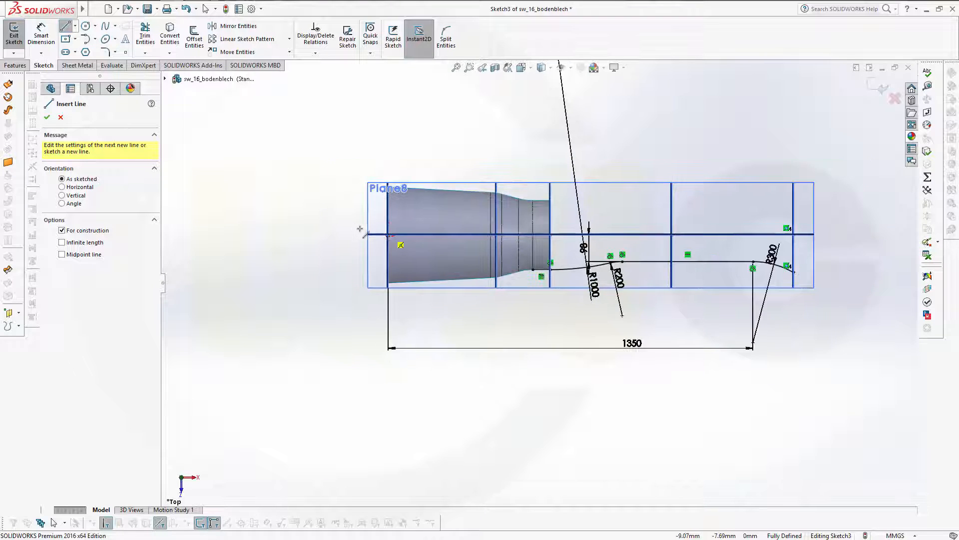
{"action": "scroll", "coordinate": [398, 240], "scroll_direction": "down", "scroll_amount": 3}
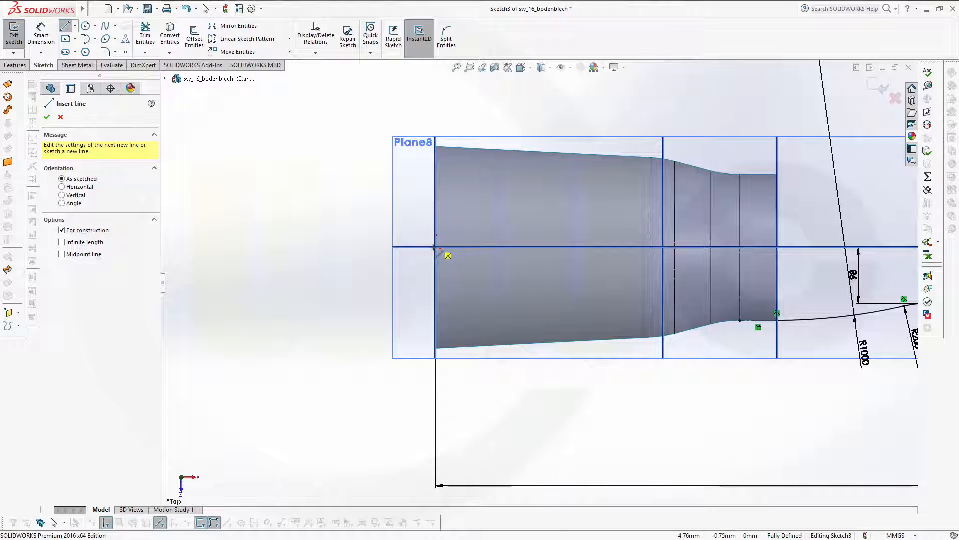
{"action": "left_click", "coordinate": [436, 246]}
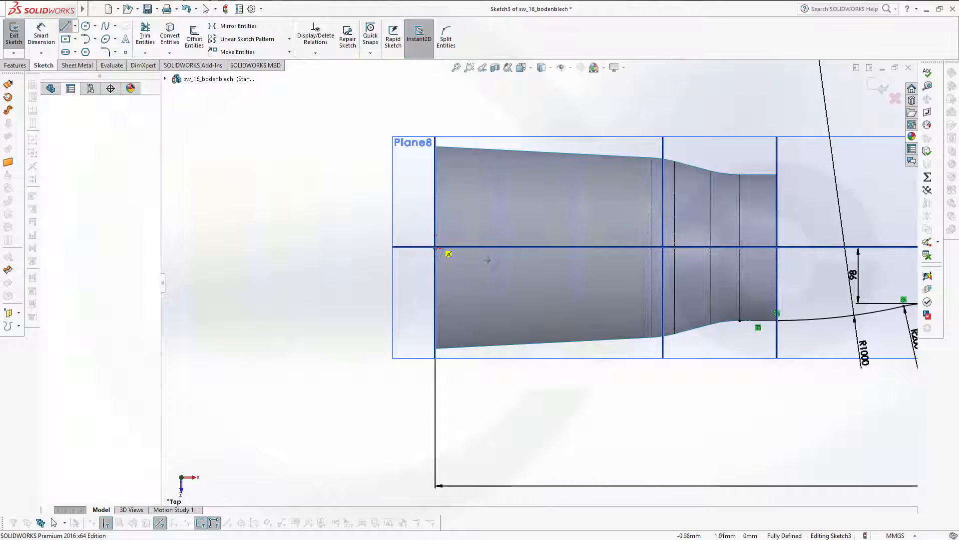
{"action": "mouse_move", "coordinate": [600, 271]}
{"action": "middle_mouse_down"}
{"action": "mouse_move", "coordinate": [562, 272]}
{"action": "mouse_move", "coordinate": [573, 270]}
{"action": "middle_mouse_up"}
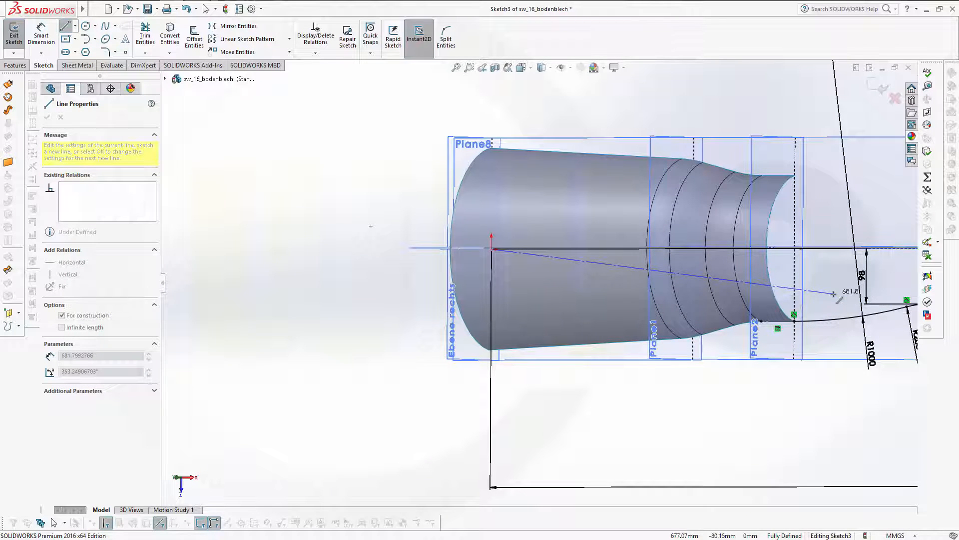
{"action": "middle_click_drag", "start_coordinate": [834, 294], "coordinate": [860, 295]}
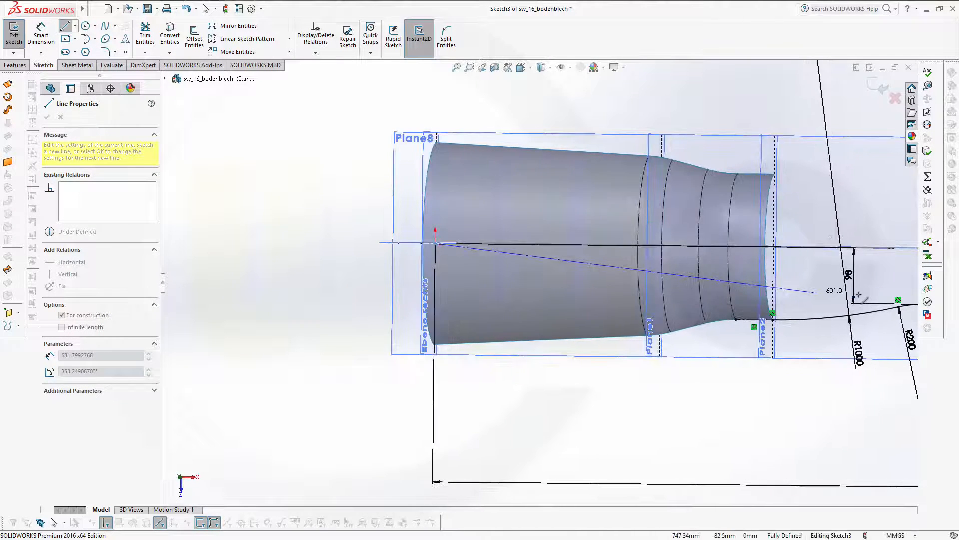
{"action": "scroll", "coordinate": [860, 294], "scroll_direction": "up", "scroll_amount": 2}
{"action": "scroll", "coordinate": [860, 295], "scroll_direction": "up", "scroll_amount": 3}
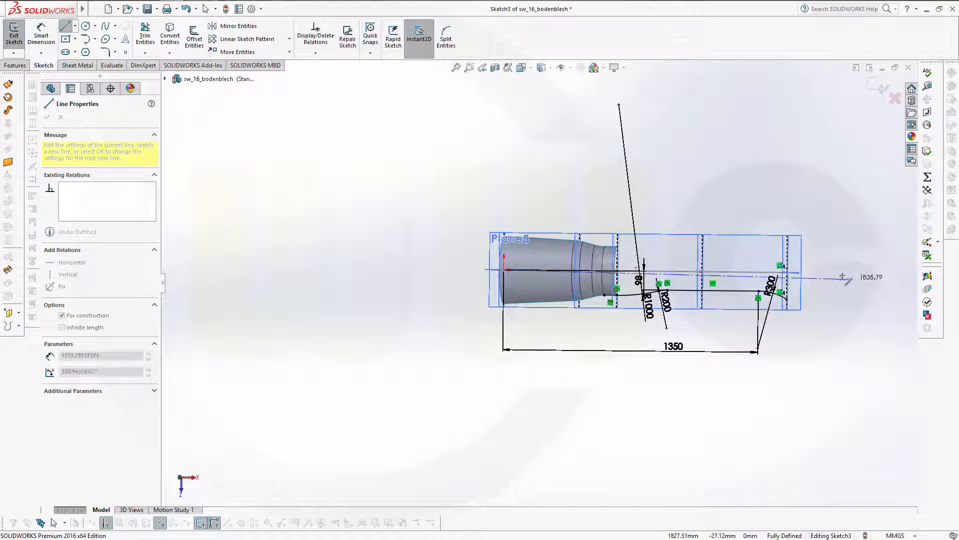
{"action": "left_click", "coordinate": [834, 271]}
{"action": "key", "text": "Escape"}
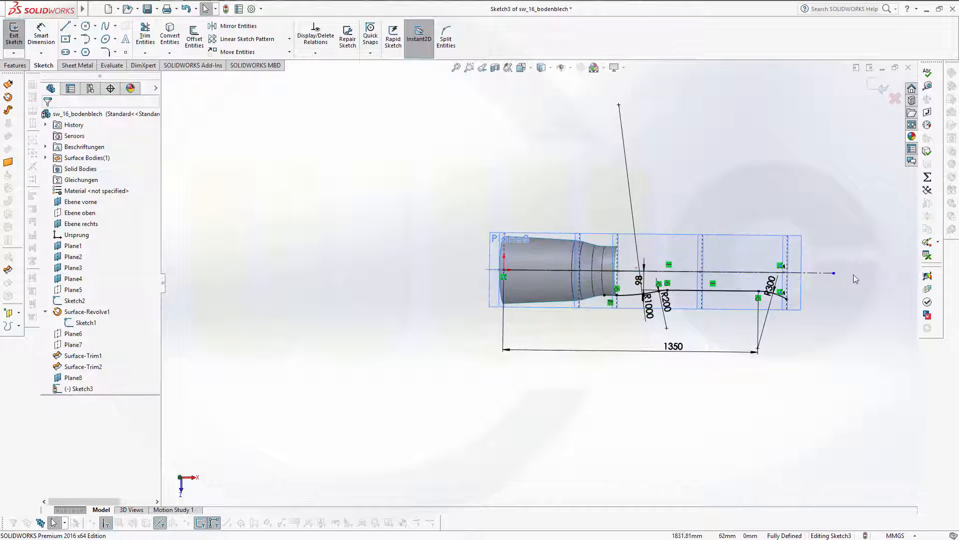
Make the free end of the horizontal construction line coincident with Plane4.
{"action": "left_click", "coordinate": [833, 274]}
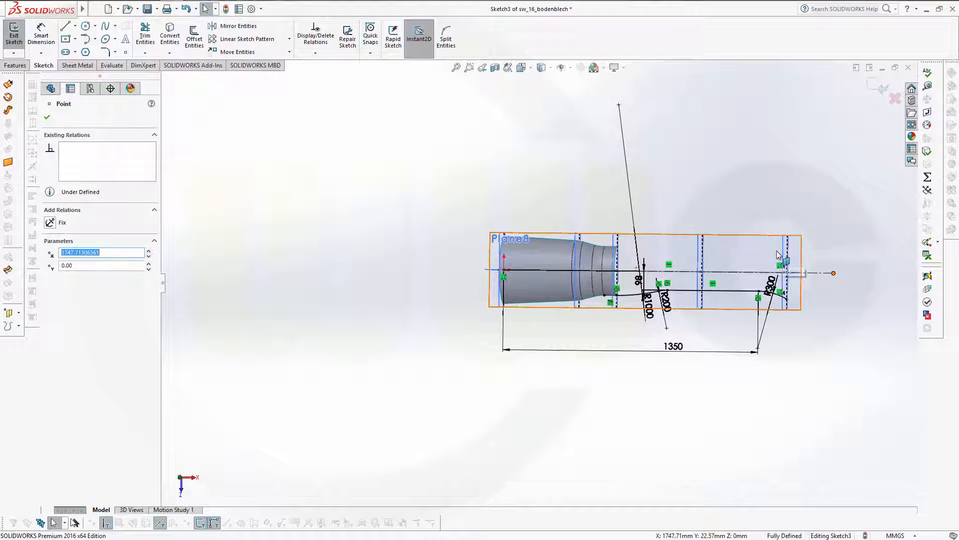
{"action": "left_click", "coordinate": [784, 255], "text": "ctrl"}
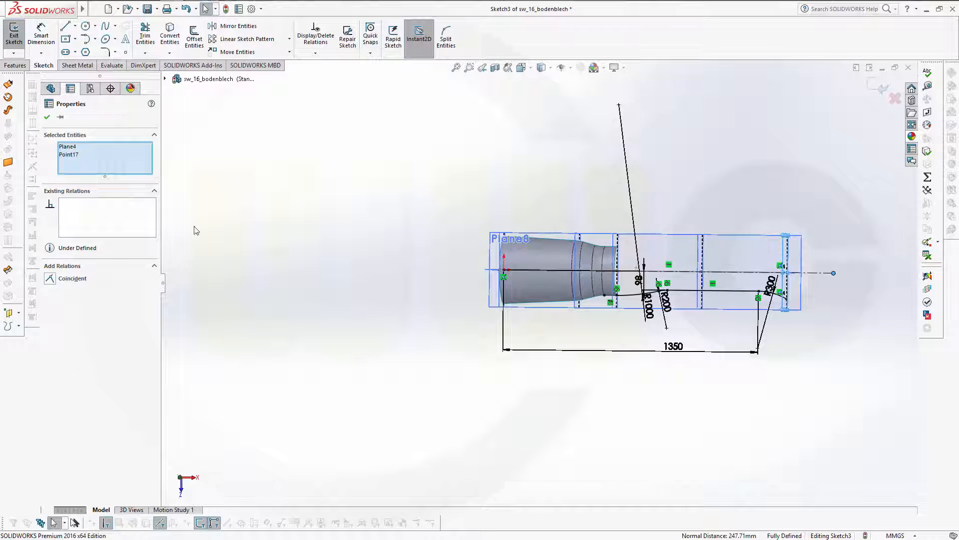
{"action": "left_click", "coordinate": [50, 278]}
{"action": "left_click", "coordinate": [420, 231]}
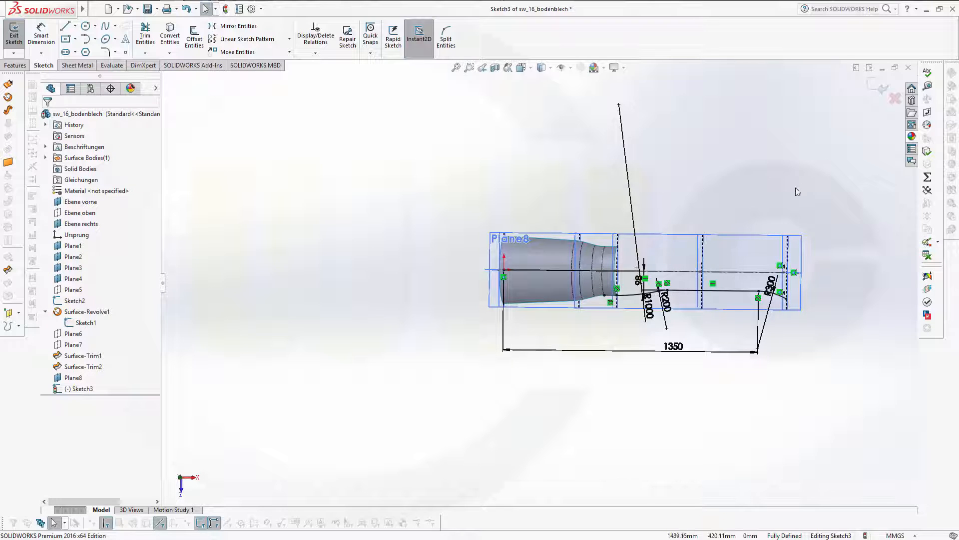
Mirror the contour's horizontal line and three arcs about the horizontal construction line, keeping the originals, and exit the sketch.
{"action": "scroll", "coordinate": [716, 339], "scroll_direction": "up", "scroll_amount": 2}
{"action": "scroll", "coordinate": [750, 313], "scroll_direction": "down", "scroll_amount": 4}
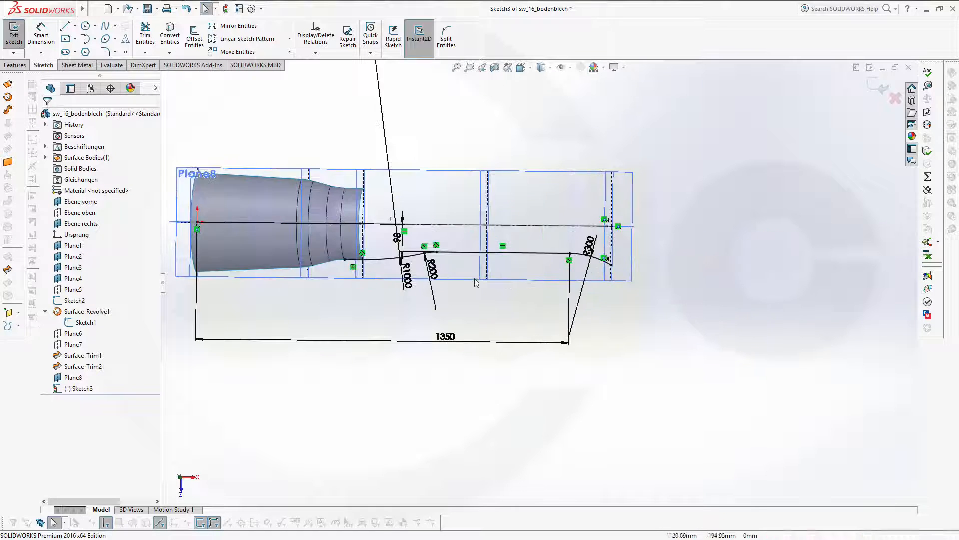
{"action": "middle_click_drag", "start_coordinate": [370, 291], "coordinate": [380, 289]}
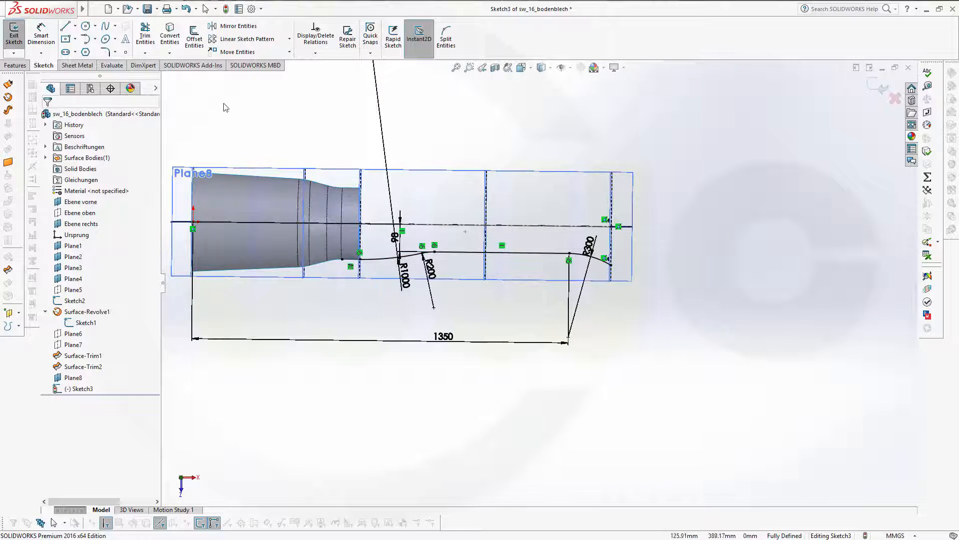
{"action": "left_click", "coordinate": [232, 27]}
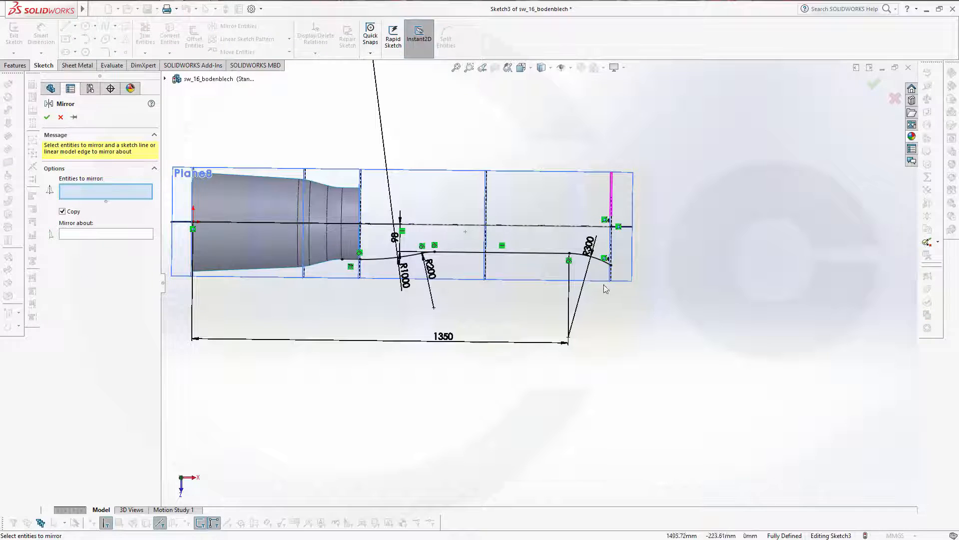
{"action": "mouse_move", "coordinate": [664, 315]}
{"action": "left_mouse_down"}
{"action": "mouse_move", "coordinate": [500, 253]}
{"action": "mouse_move", "coordinate": [370, 232]}
{"action": "left_mouse_up"}
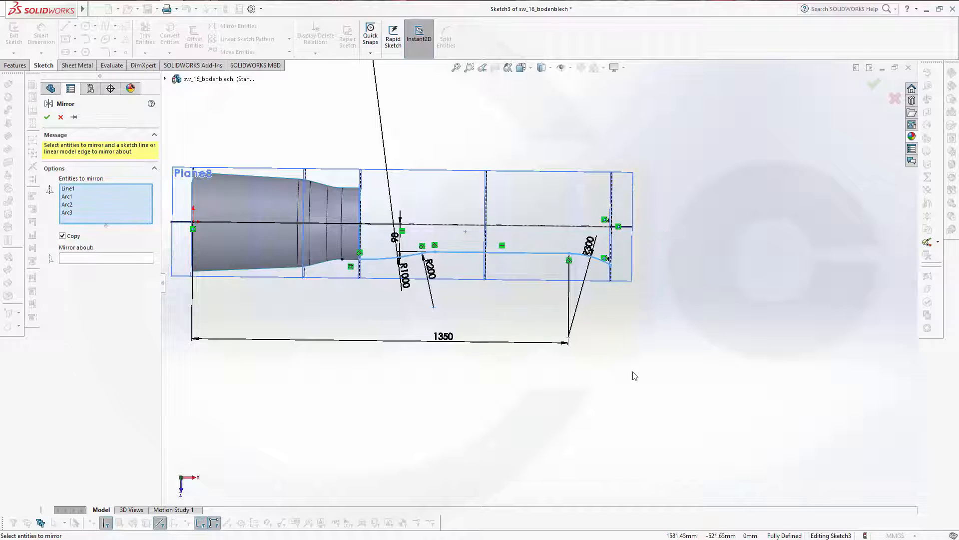
{"action": "left_click", "coordinate": [94, 258]}
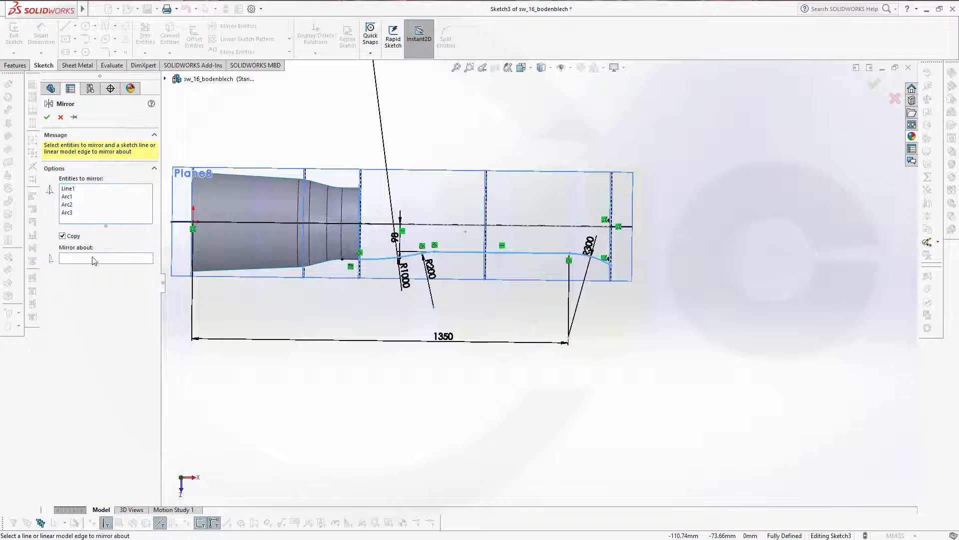
{"action": "left_click", "coordinate": [517, 229]}
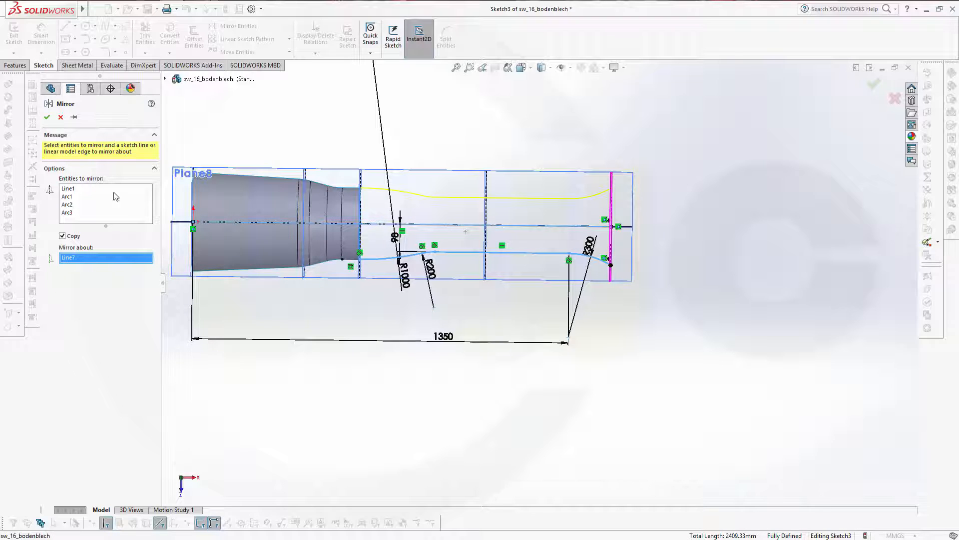
{"action": "left_click", "coordinate": [47, 118]}
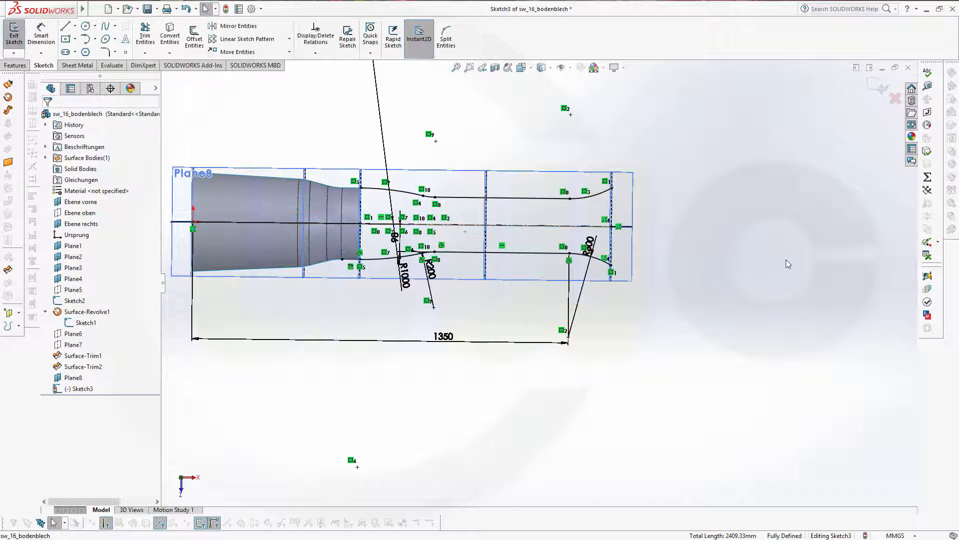
{"action": "left_click", "coordinate": [880, 89]}
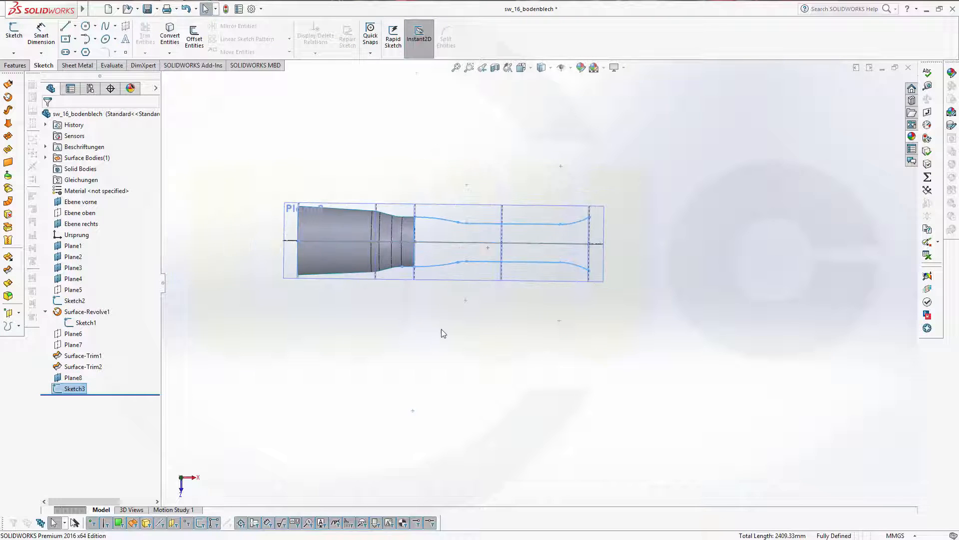
Start a new sketch on Plane4.
{"action": "mouse_move", "coordinate": [443, 332]}
{"action": "middle_mouse_down", "text": "shift"}
{"action": "mouse_move", "coordinate": [428, 338]}
{"action": "mouse_move", "coordinate": [428, 272]}
{"action": "mouse_move", "coordinate": [424, 323]}
{"action": "mouse_move", "coordinate": [331, 278]}
{"action": "mouse_move", "coordinate": [338, 180]}
{"action": "mouse_move", "coordinate": [381, 172]}
{"action": "mouse_move", "coordinate": [580, 318]}
{"action": "mouse_move", "coordinate": [503, 307]}
{"action": "mouse_move", "coordinate": [499, 317]}
{"action": "middle_mouse_up", "text": "shift"}
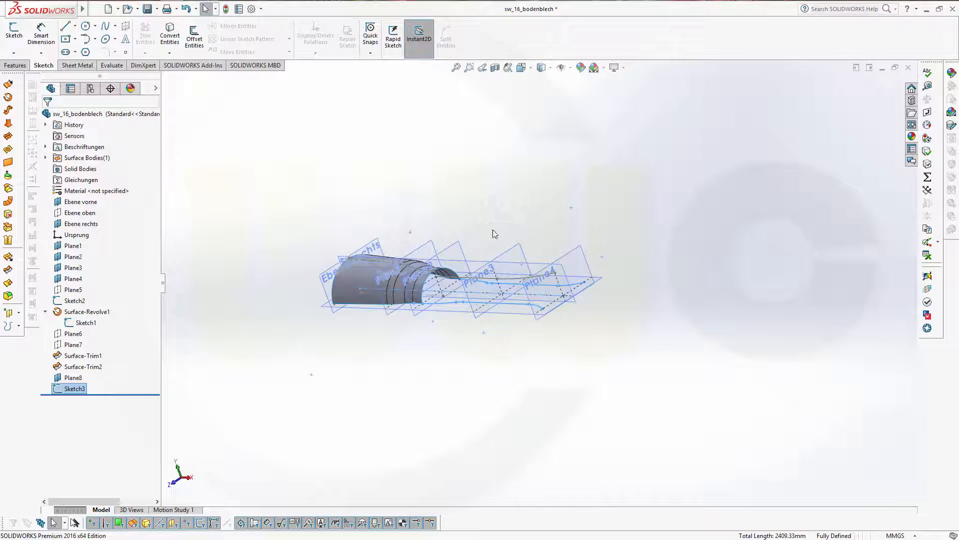
{"action": "middle_click_drag", "start_coordinate": [493, 230], "coordinate": [617, 378]}
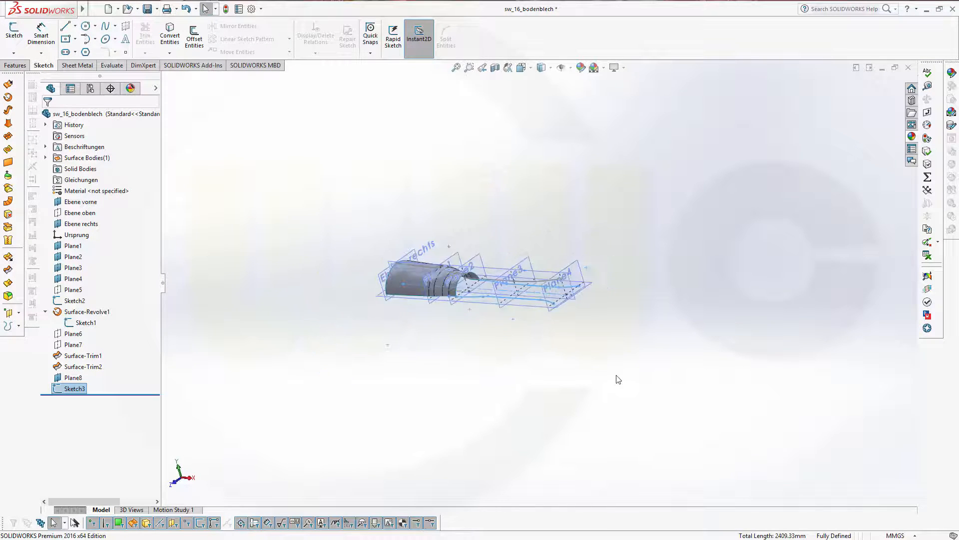
{"action": "scroll", "coordinate": [617, 376], "scroll_direction": "down", "scroll_amount": 4}
{"action": "scroll", "coordinate": [545, 313], "scroll_direction": "up", "scroll_amount": 3}
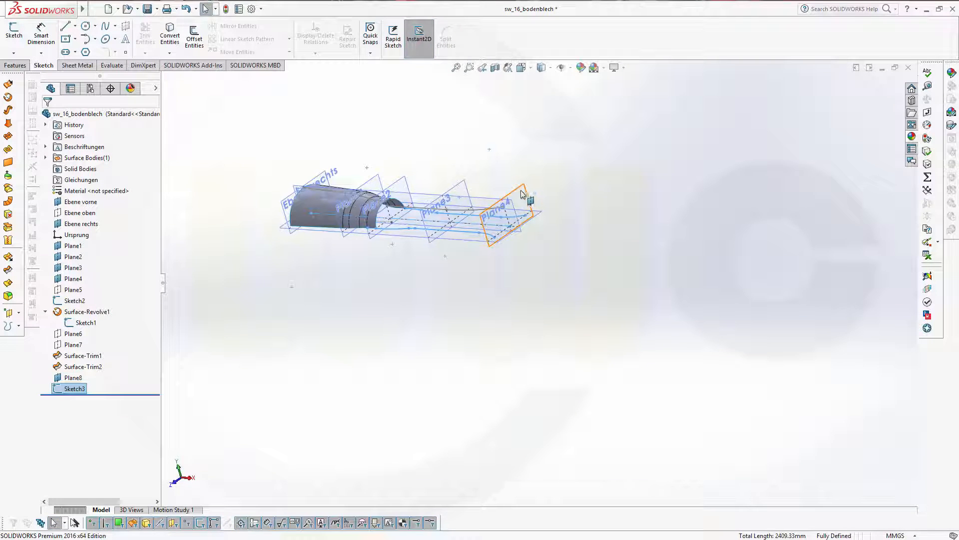
{"action": "left_click", "coordinate": [279, 131]}
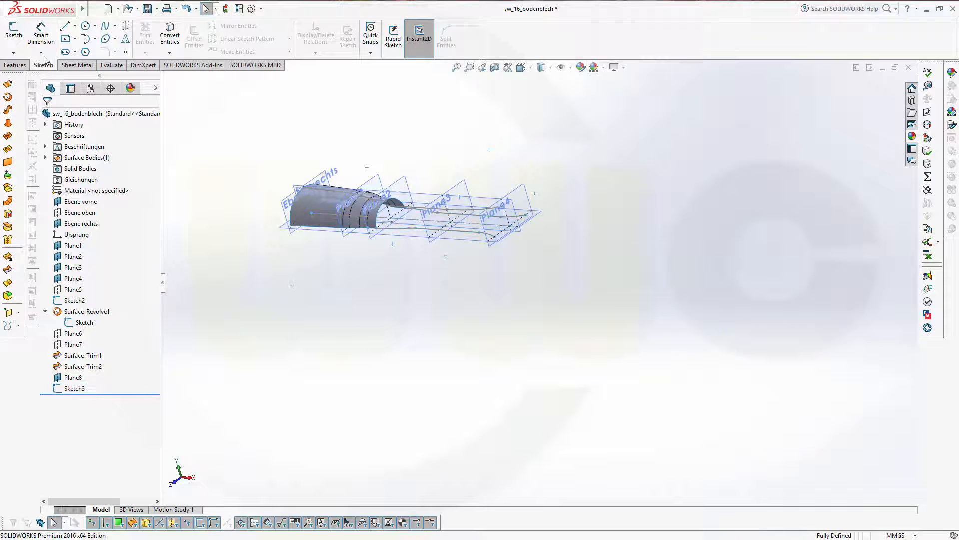
{"action": "left_click", "coordinate": [14, 31]}
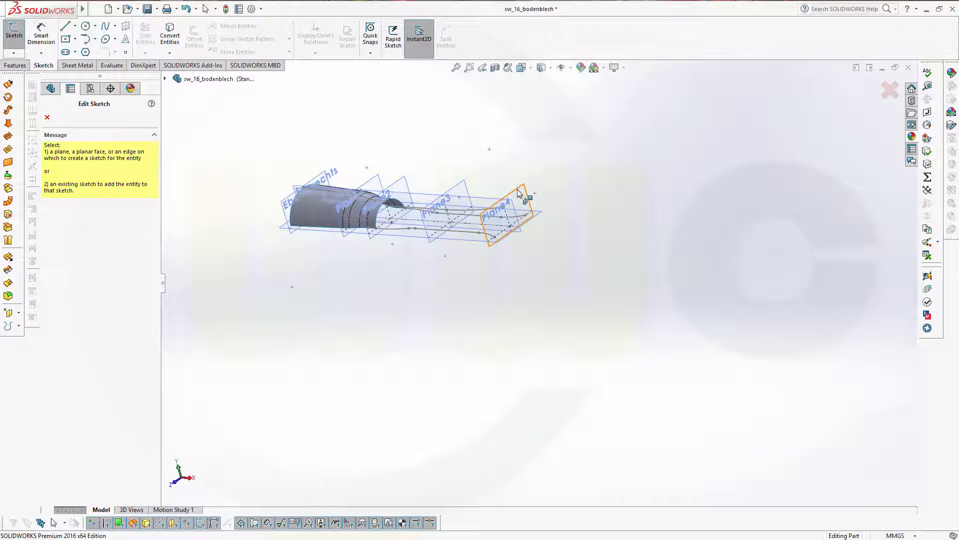
{"action": "left_click", "coordinate": [505, 205]}
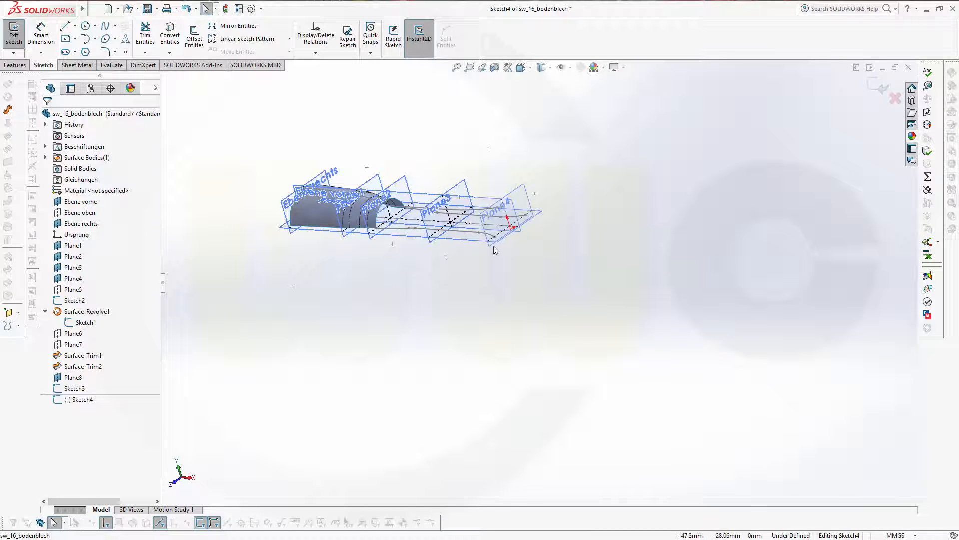
Convert the endpoints of the two side contour curves and the upper guide curve at Plane4 into sketch points.
{"action": "scroll", "coordinate": [502, 212], "scroll_direction": "down", "scroll_amount": 5}
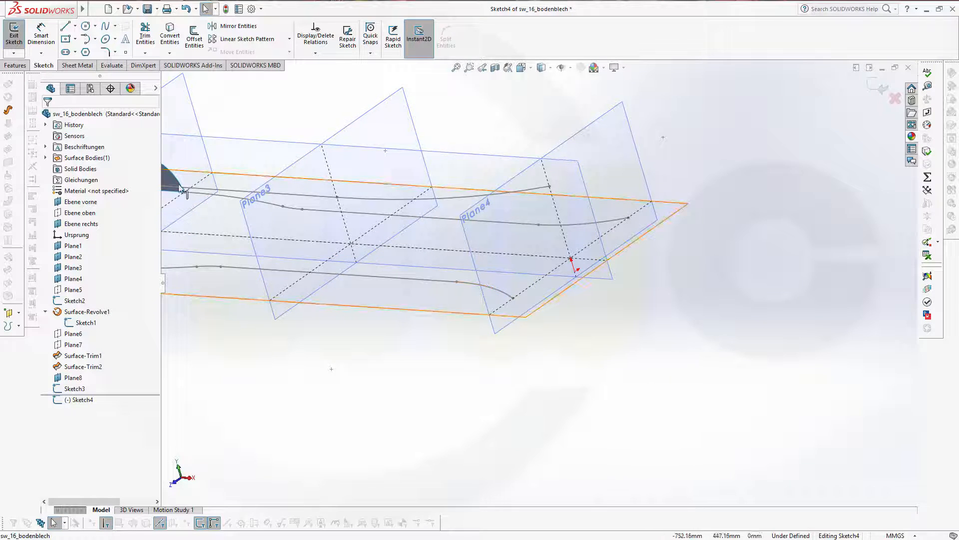
{"action": "left_click", "coordinate": [169, 30]}
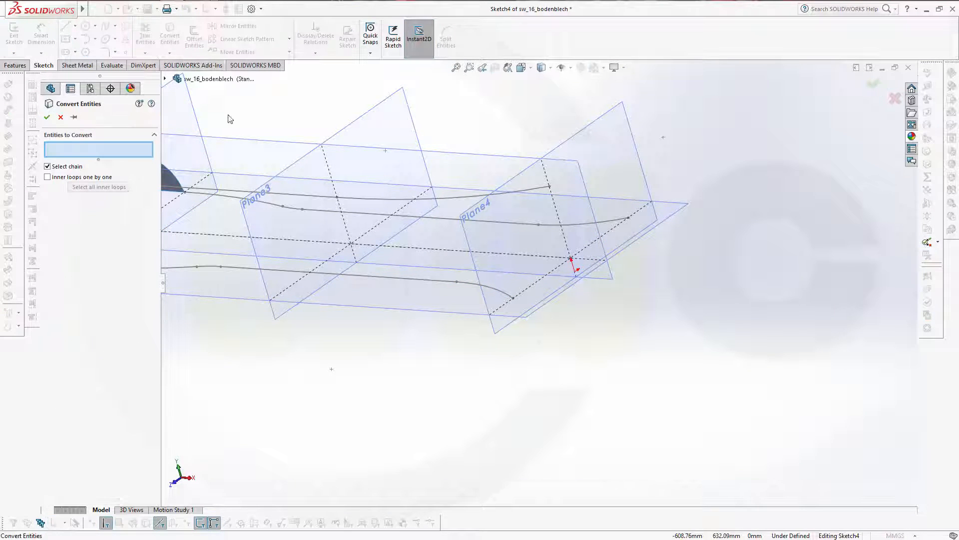
{"action": "left_click", "coordinate": [513, 299]}
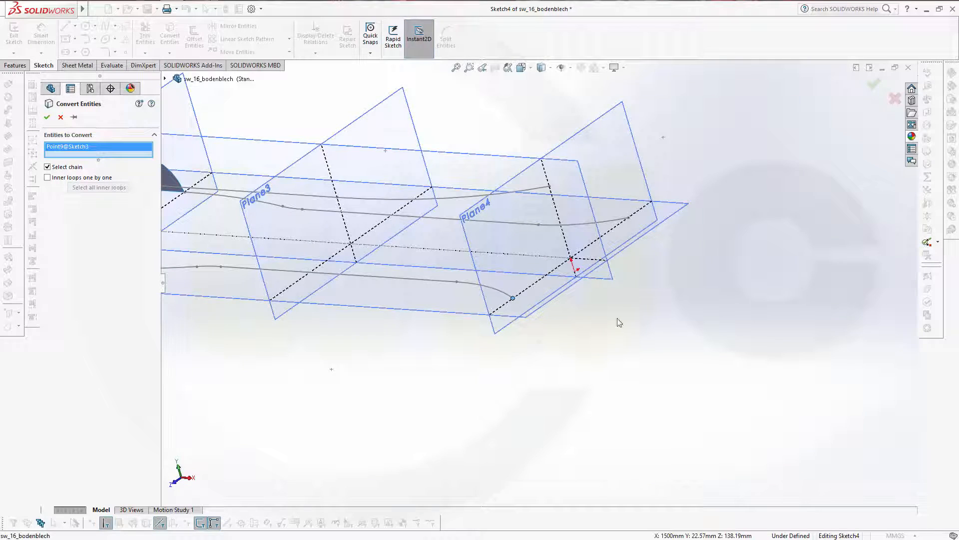
{"action": "left_click", "coordinate": [549, 187]}
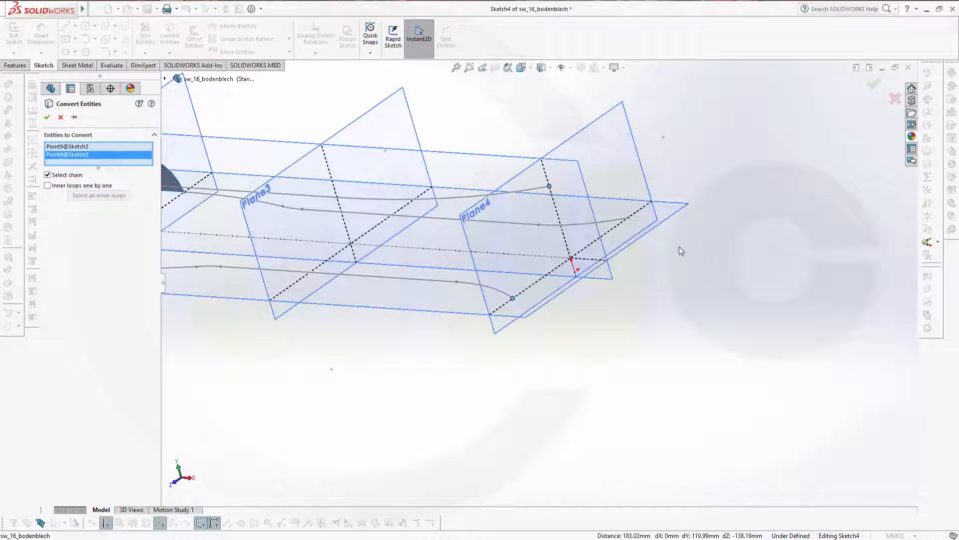
{"action": "left_click", "coordinate": [629, 219]}
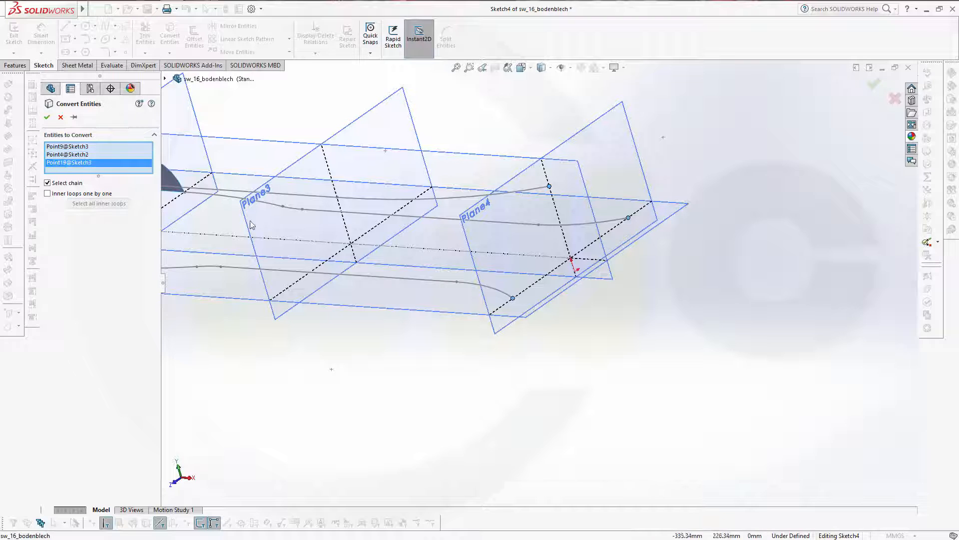
{"action": "left_click", "coordinate": [47, 117]}
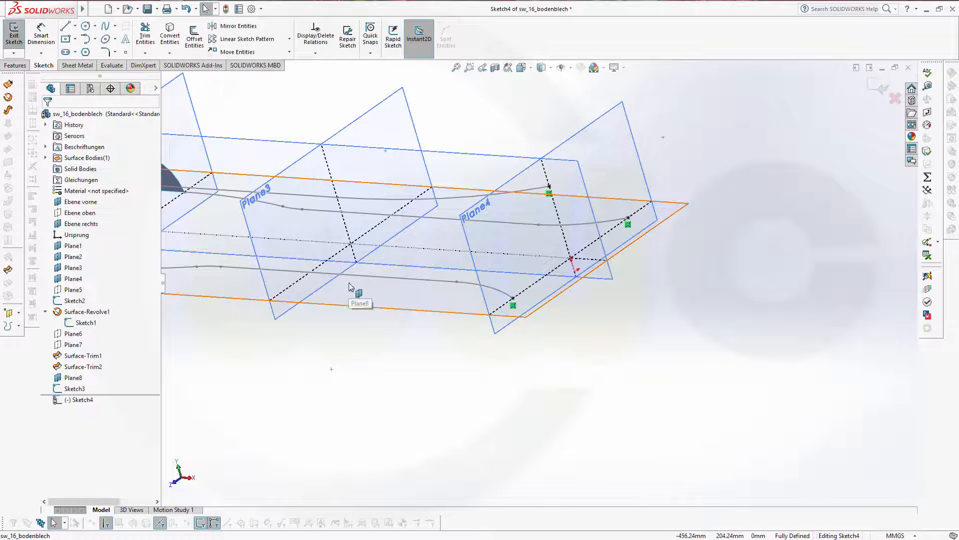
Draw a three-point arc with a radius of about 138.5 mm between the two side points, bulging upward.
{"action": "left_click", "coordinate": [95, 39]}
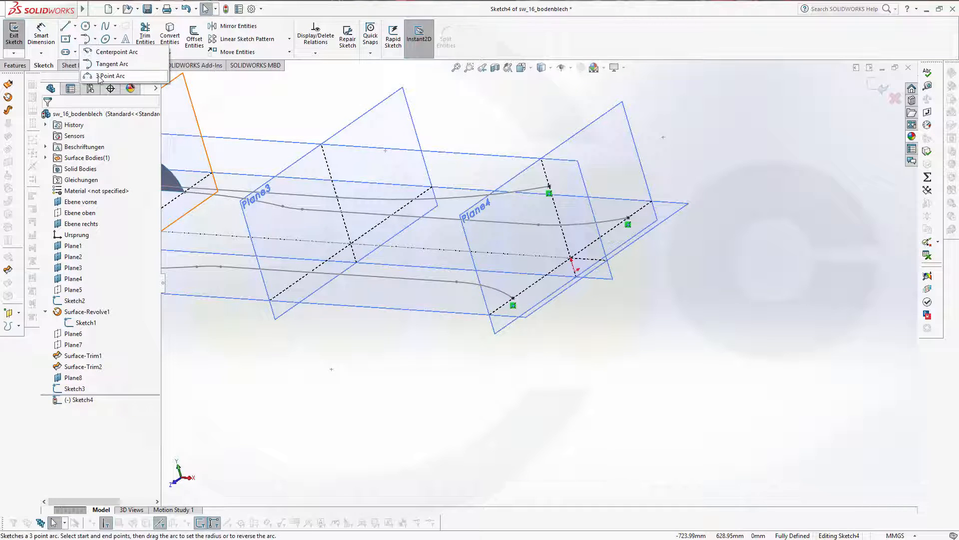
{"action": "left_click", "coordinate": [109, 76]}
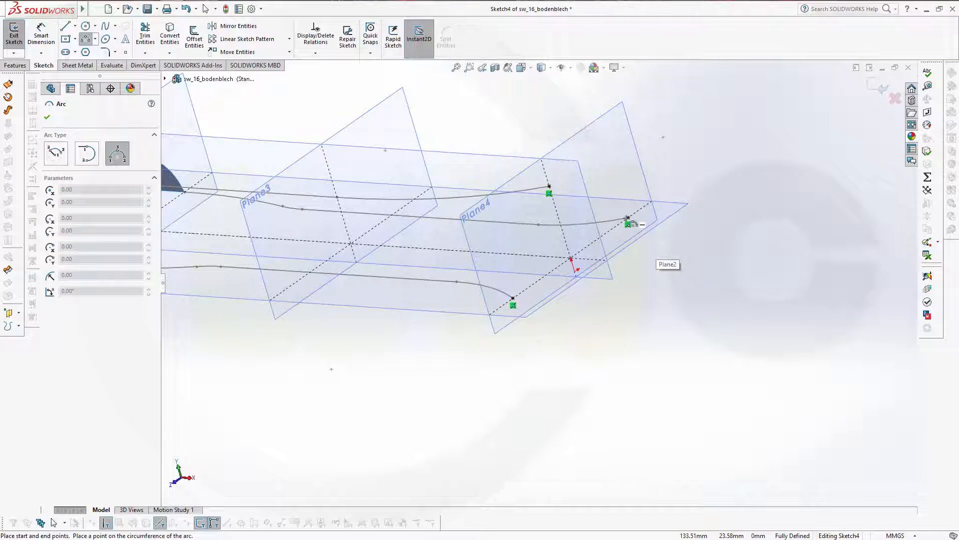
{"action": "left_click", "coordinate": [629, 220]}
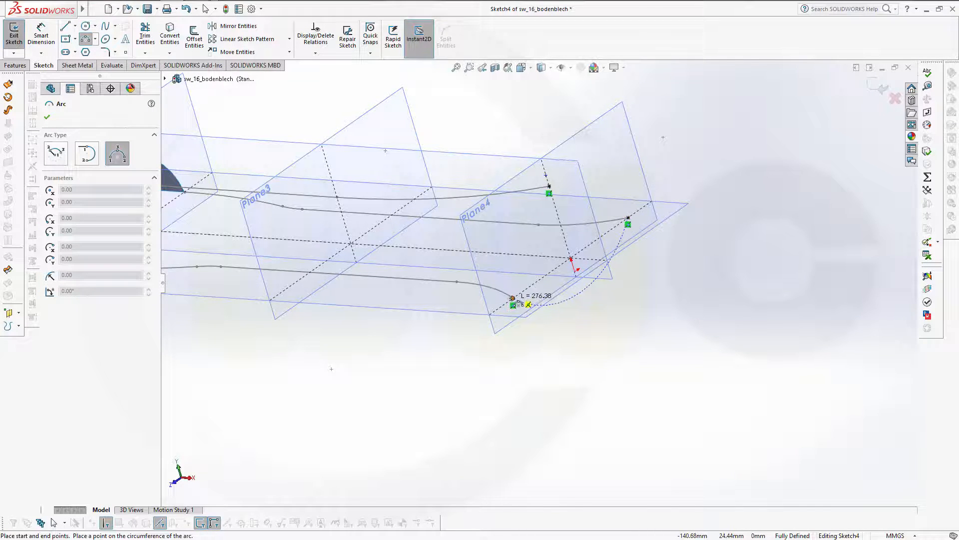
{"action": "left_click", "coordinate": [513, 298]}
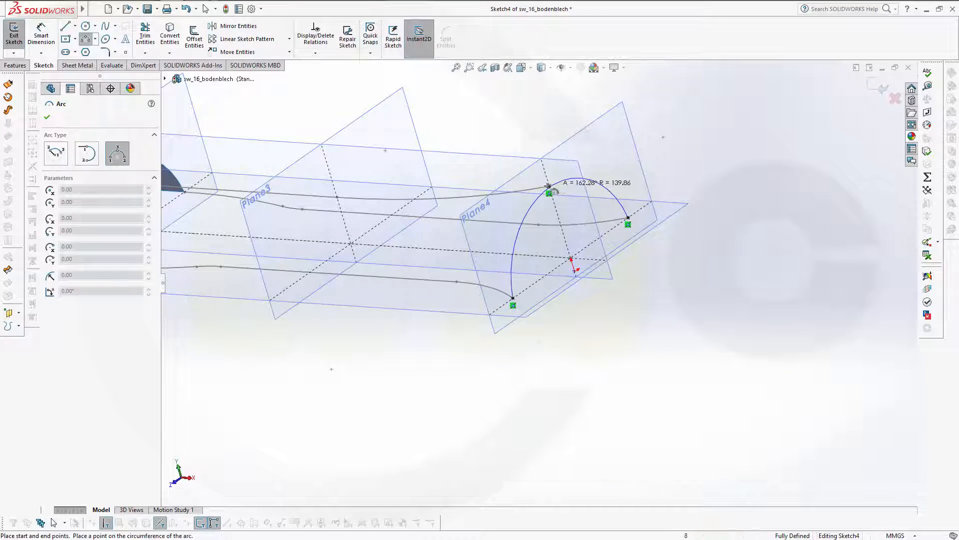
{"action": "scroll", "coordinate": [551, 190], "scroll_direction": "up", "scroll_amount": 2}
{"action": "scroll", "coordinate": [553, 195], "scroll_direction": "down", "scroll_amount": 9}
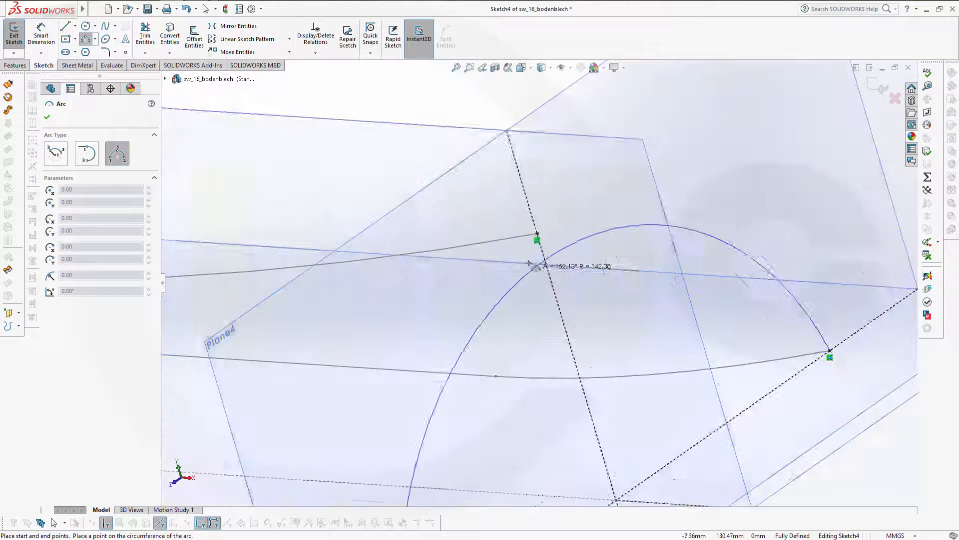
{"action": "left_click", "coordinate": [551, 202]}
{"action": "key", "text": "Escape"}
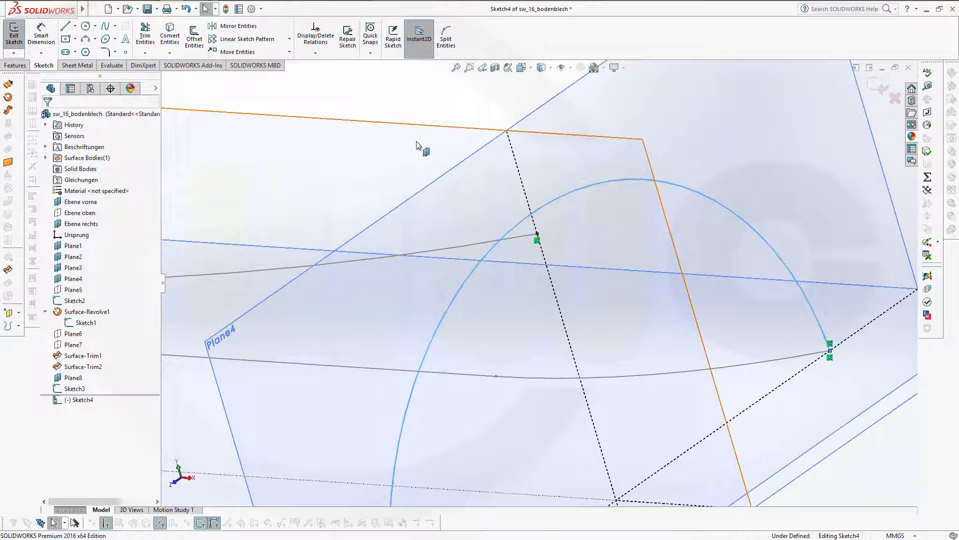
Make the arc's midpoint coincident with the converted upper guide curve endpoint and exit the sketch.
{"action": "left_click", "coordinate": [531, 214]}
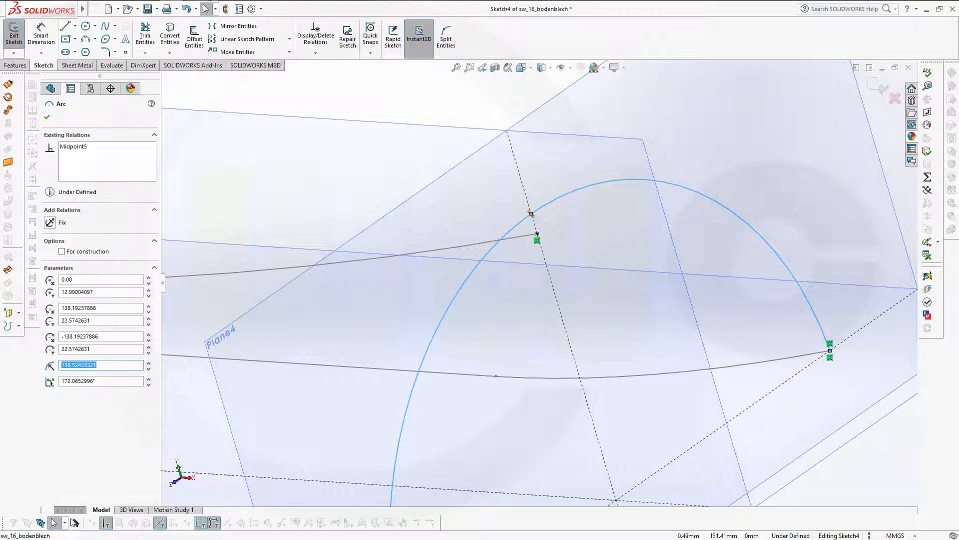
{"action": "left_click", "coordinate": [537, 234], "text": "ctrl"}
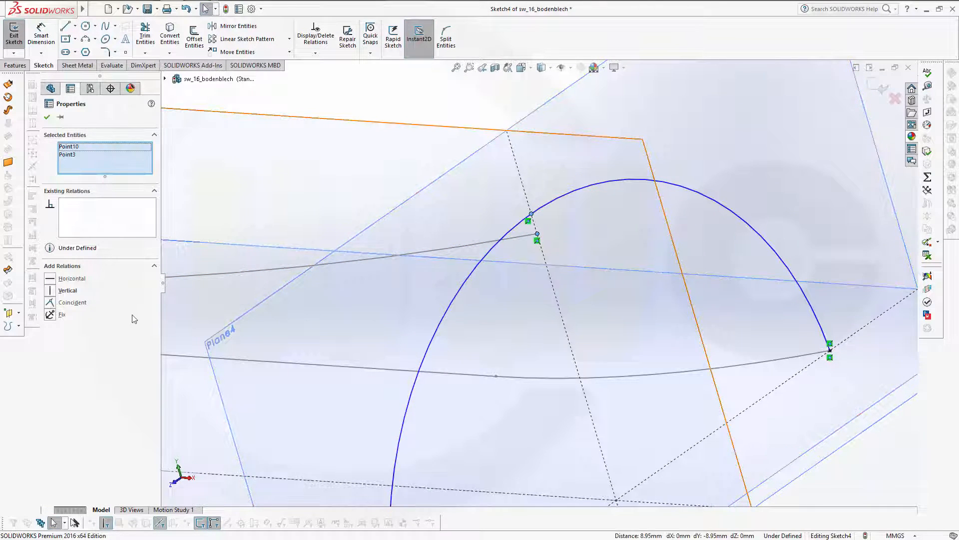
{"action": "left_click", "coordinate": [70, 302]}
{"action": "scroll", "coordinate": [524, 338], "scroll_direction": "up", "scroll_amount": 4}
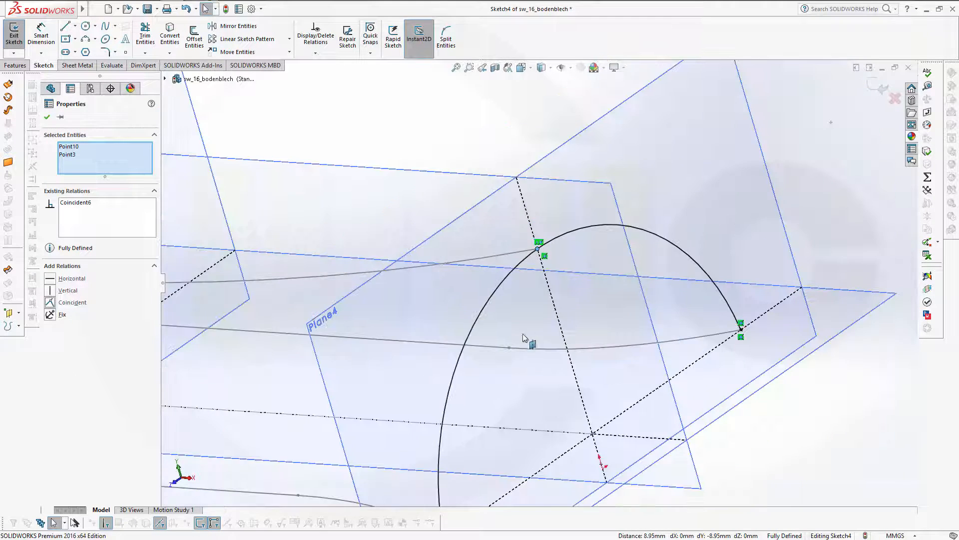
{"action": "left_click", "coordinate": [878, 89]}
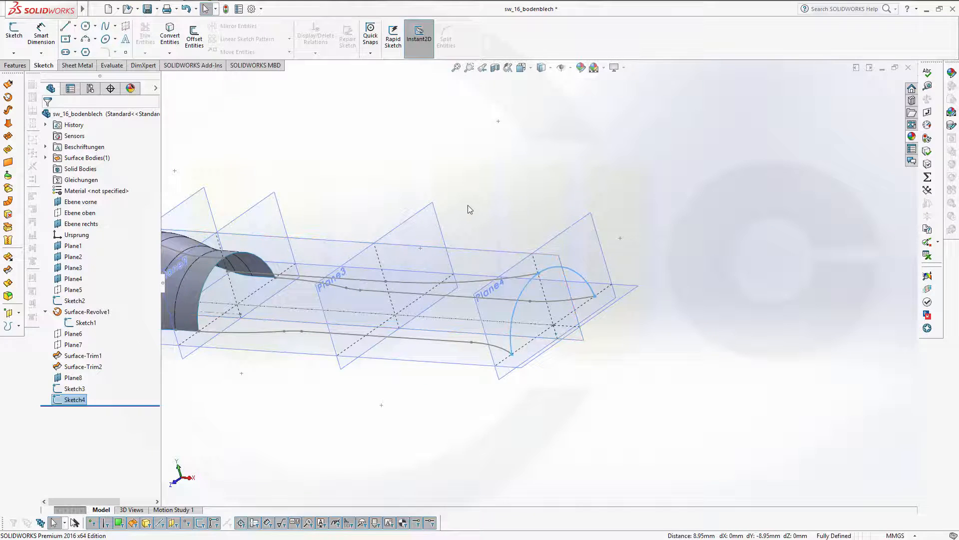
{"action": "middle_click_drag", "start_coordinate": [480, 208], "coordinate": [587, 220], "text": "ctrl"}
{"action": "scroll", "coordinate": [587, 220], "scroll_direction": "up", "scroll_amount": 4}
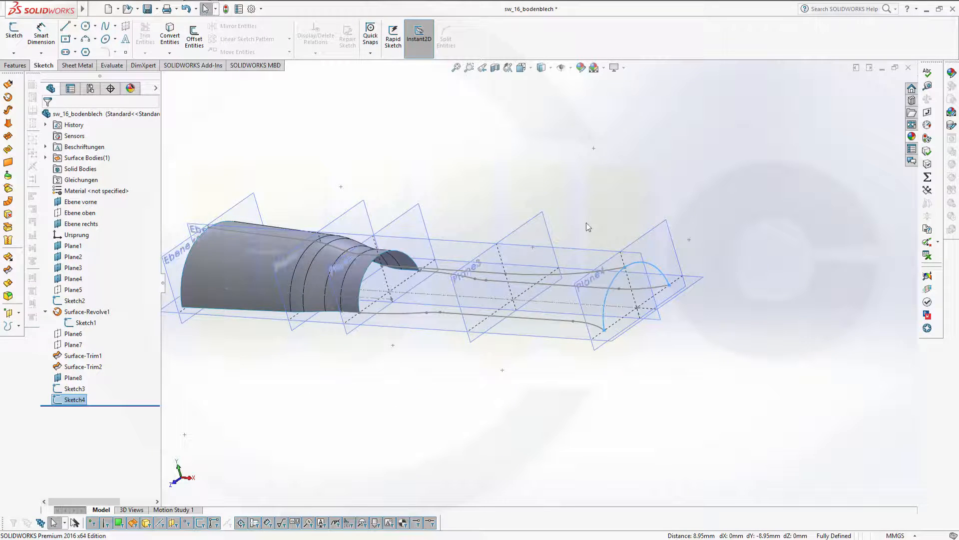
{"action": "scroll", "coordinate": [467, 235], "scroll_direction": "down", "scroll_amount": 2}
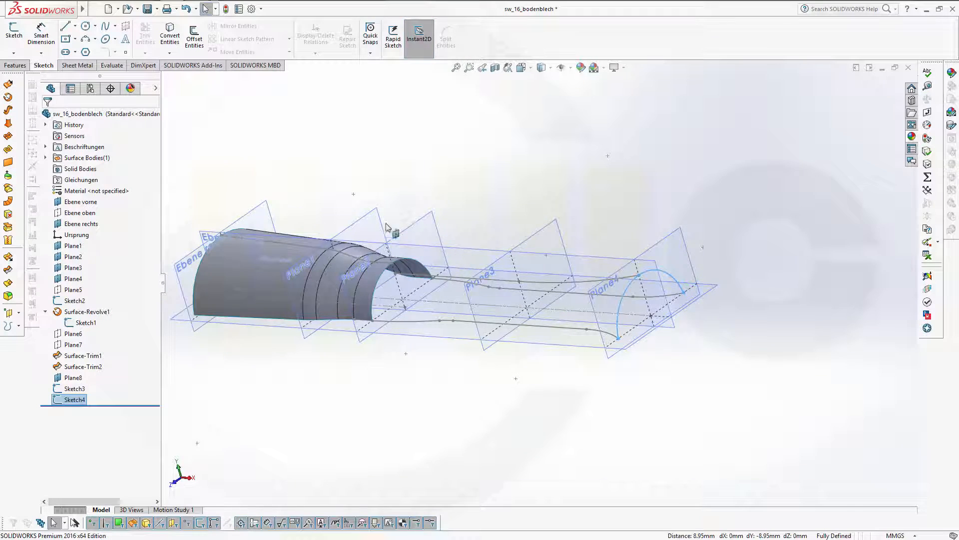
{"action": "left_click", "coordinate": [237, 135]}
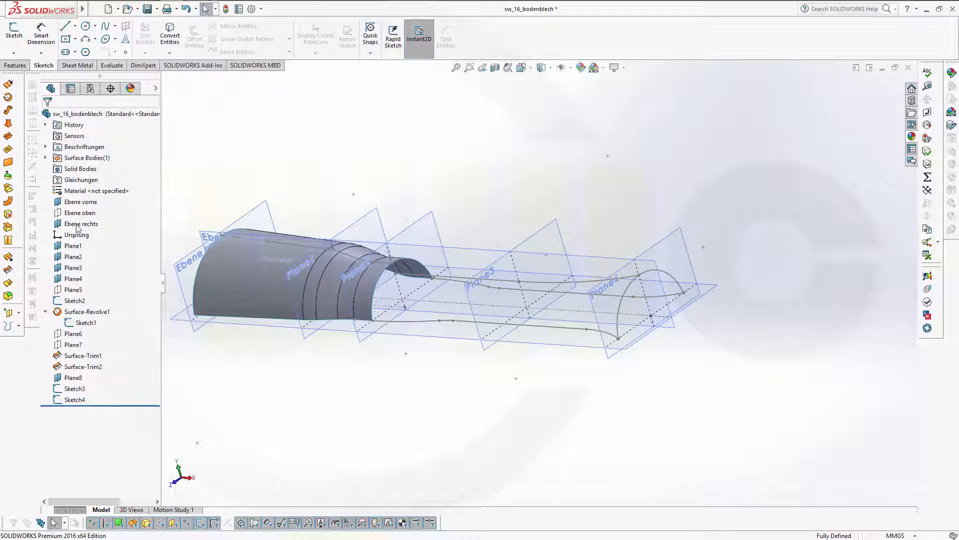
{"action": "left_click", "coordinate": [8, 110]}
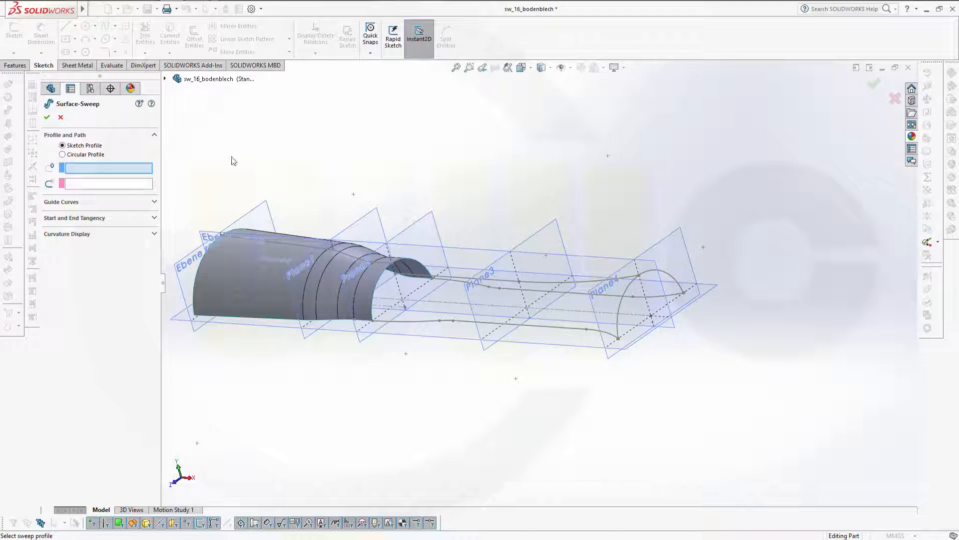
{"action": "left_click", "coordinate": [618, 309]}
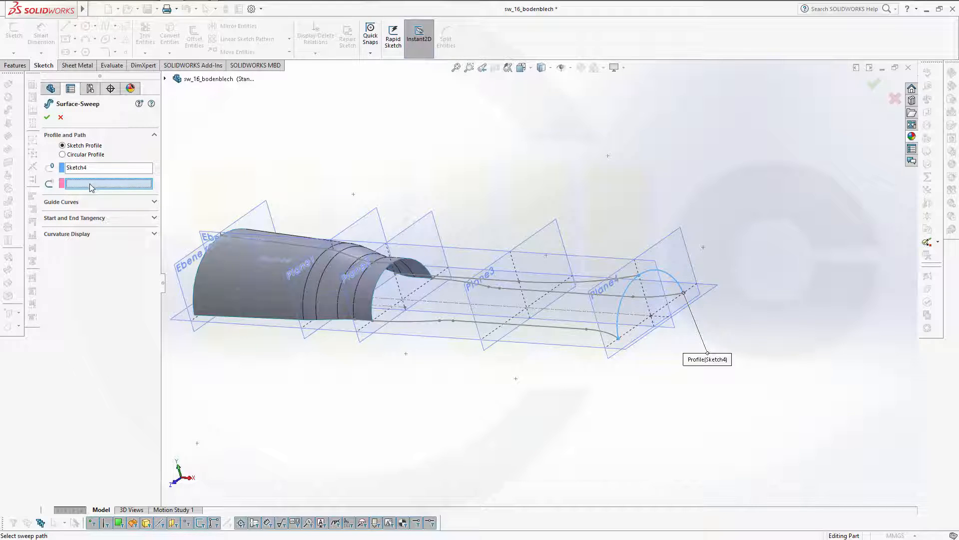
{"action": "left_click", "coordinate": [605, 311]}
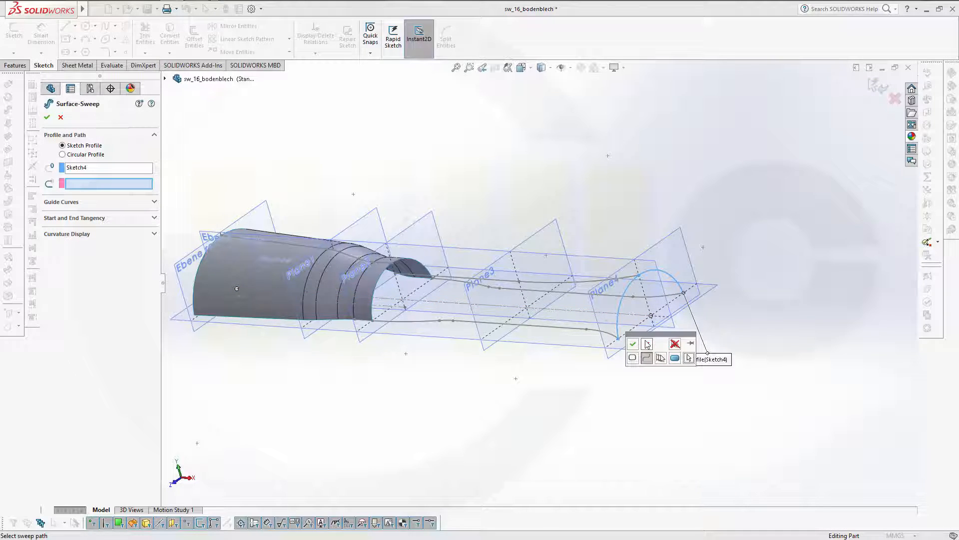
{"action": "left_click", "coordinate": [633, 344]}
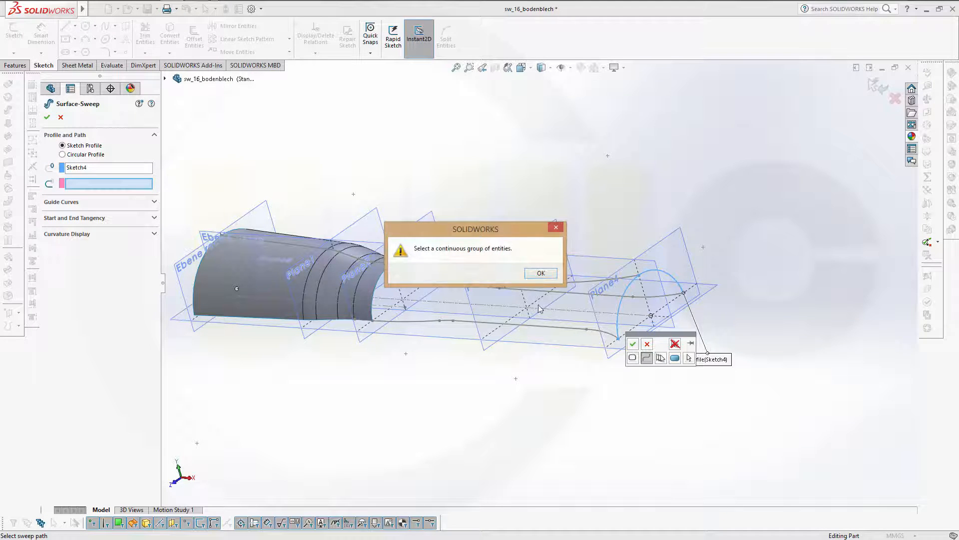
{"action": "left_click", "coordinate": [534, 274]}
{"action": "key", "text": "Escape"}
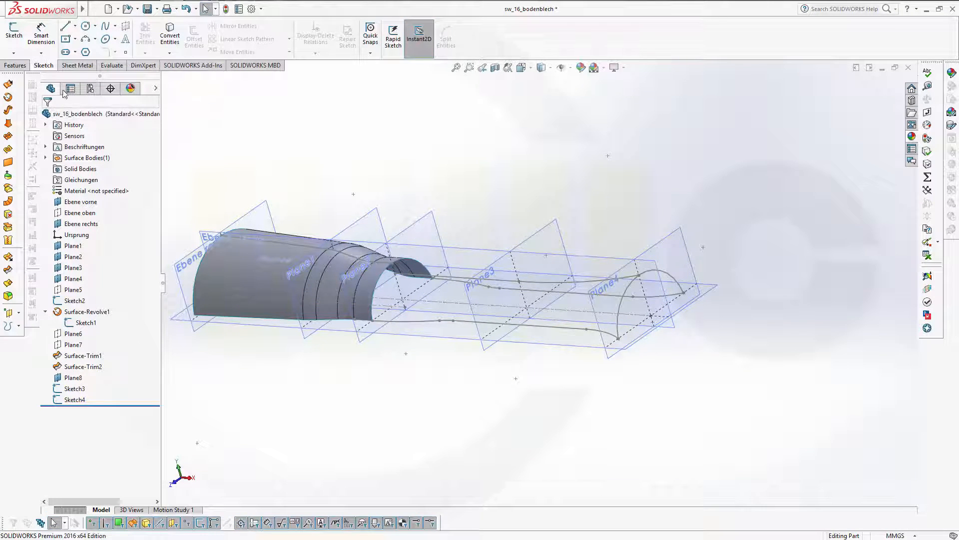
Sketch a line about 875 mm long on Ebene vorne, from the centre axis's end at Plane4 along the axis to just before Plane2.
{"action": "left_click", "coordinate": [14, 32]}
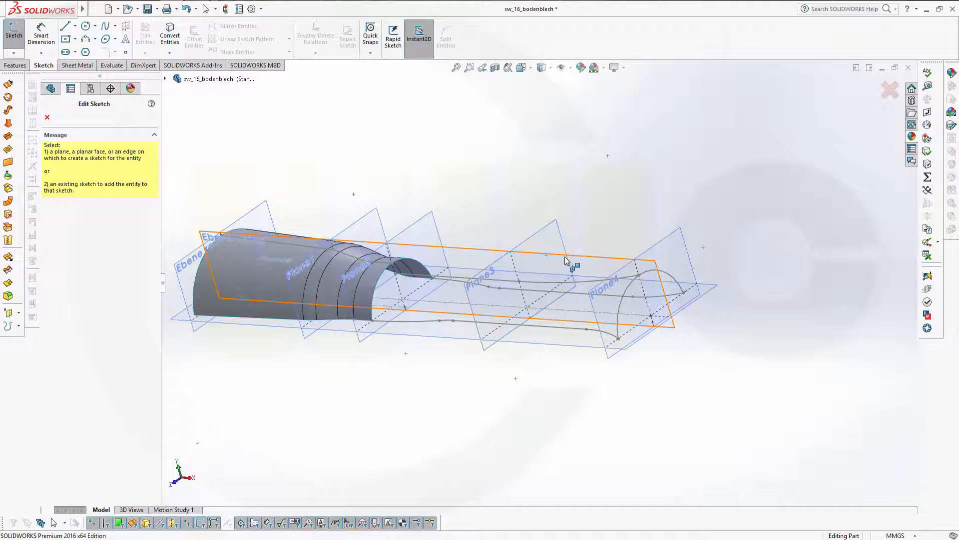
{"action": "left_click", "coordinate": [577, 256]}
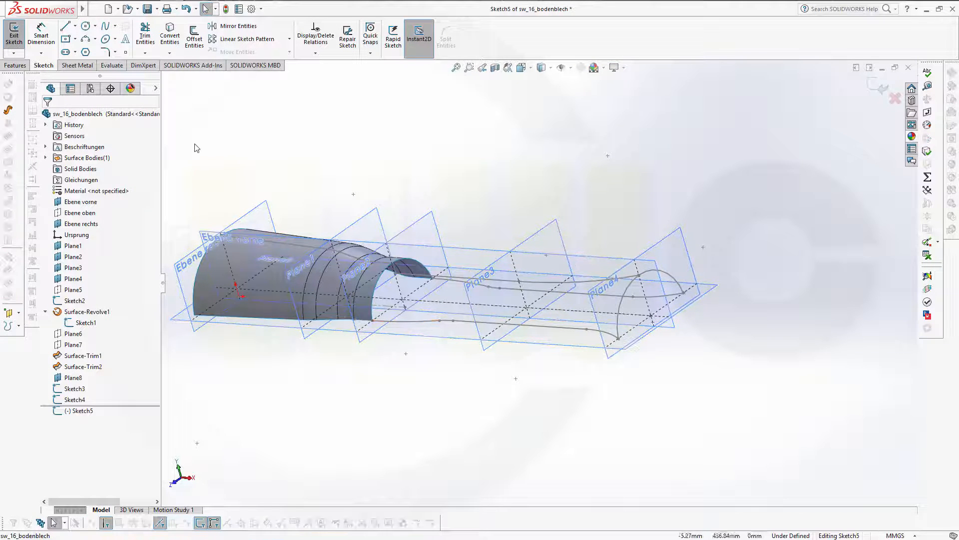
{"action": "left_click", "coordinate": [66, 30]}
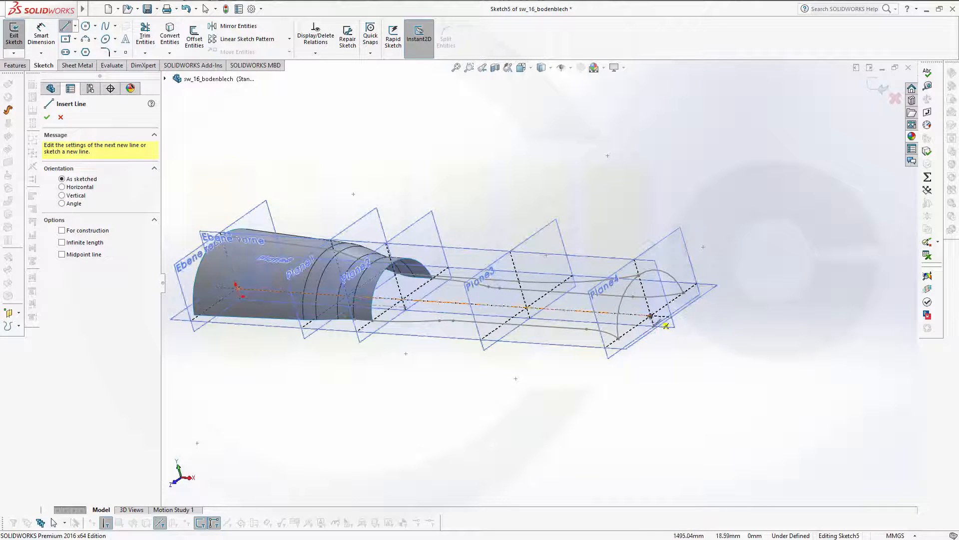
{"action": "left_click", "coordinate": [651, 316]}
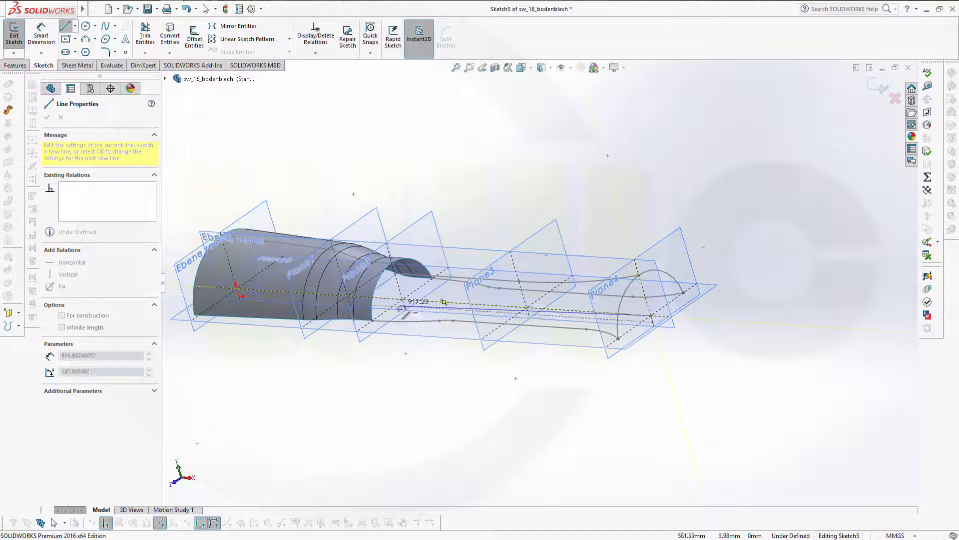
{"action": "left_click", "coordinate": [409, 300]}
{"action": "key", "text": "Escape"}
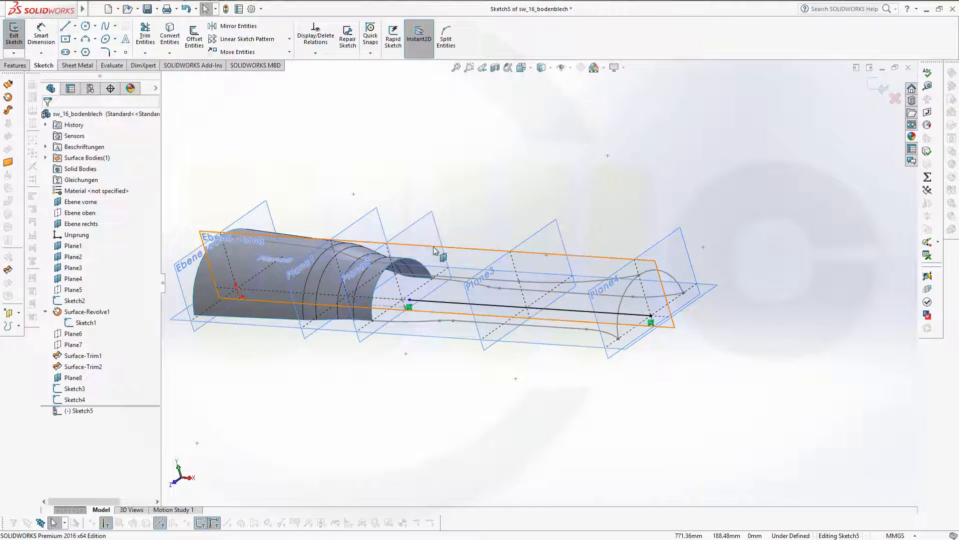
Make the free end of the axis line coincident with Plane2 and exit the sketch.
{"action": "left_click", "coordinate": [409, 300]}
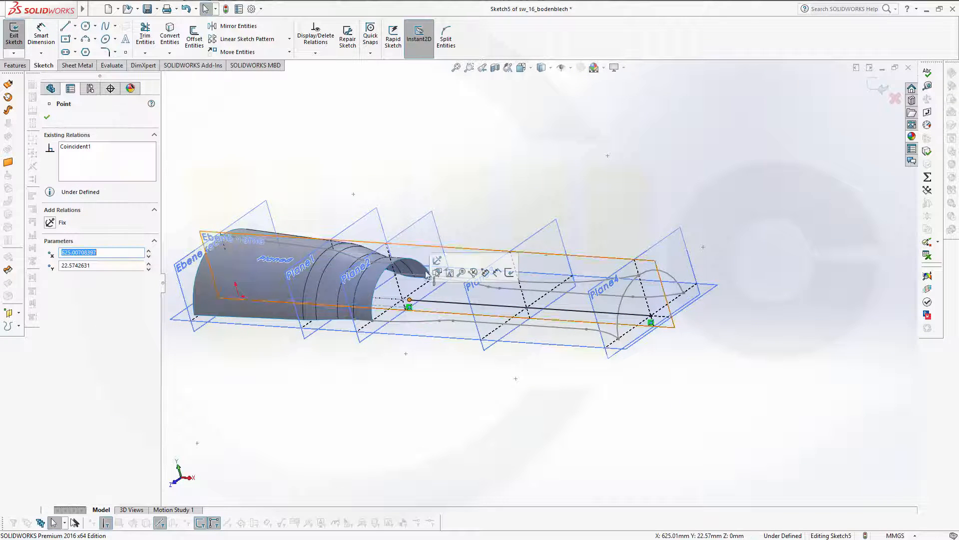
{"action": "left_click", "coordinate": [442, 245], "text": "ctrl"}
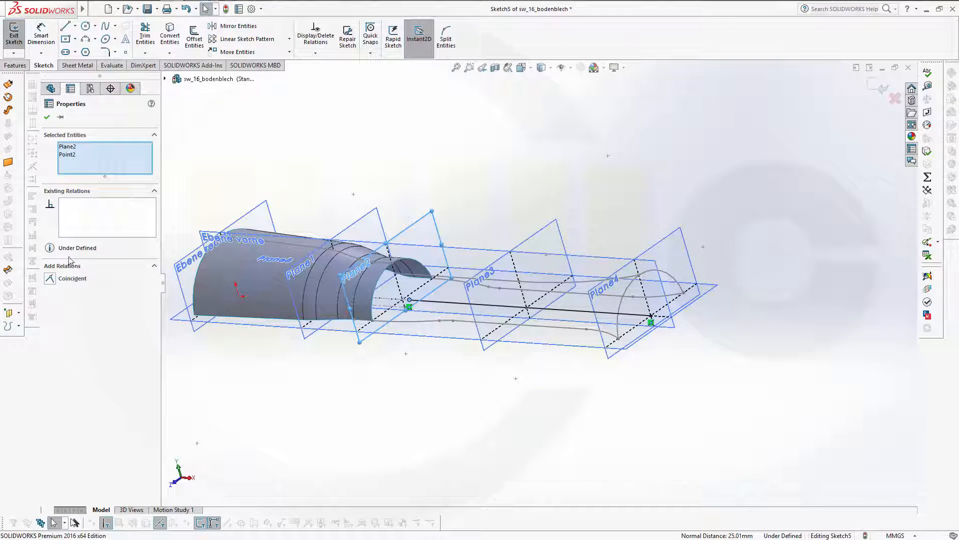
{"action": "left_click", "coordinate": [70, 278]}
{"action": "left_click", "coordinate": [340, 372]}
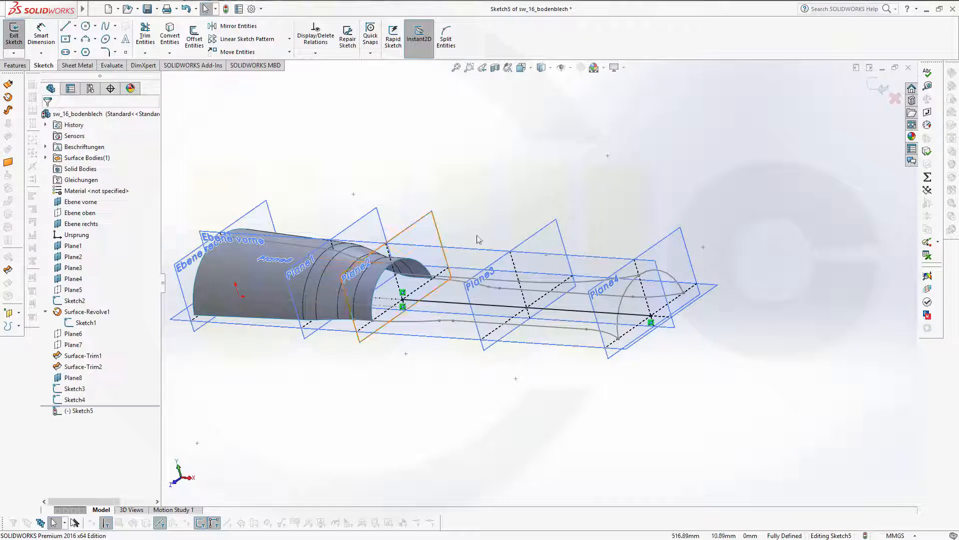
{"action": "left_click", "coordinate": [883, 86]}
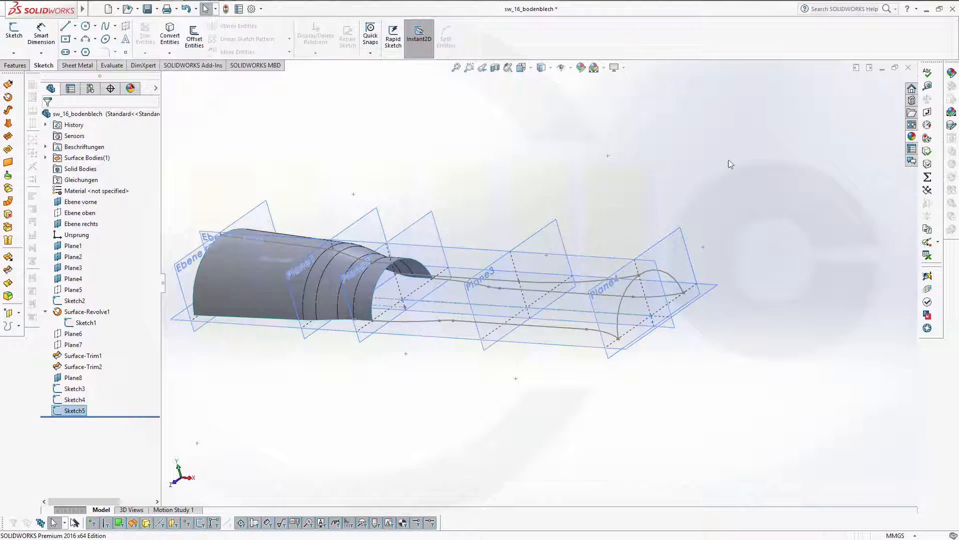
Start a surface sweep with the Plane4 arc (Sketch4) as profile and the centre line to Plane2 as an open-group path.
{"action": "left_click", "coordinate": [424, 188]}
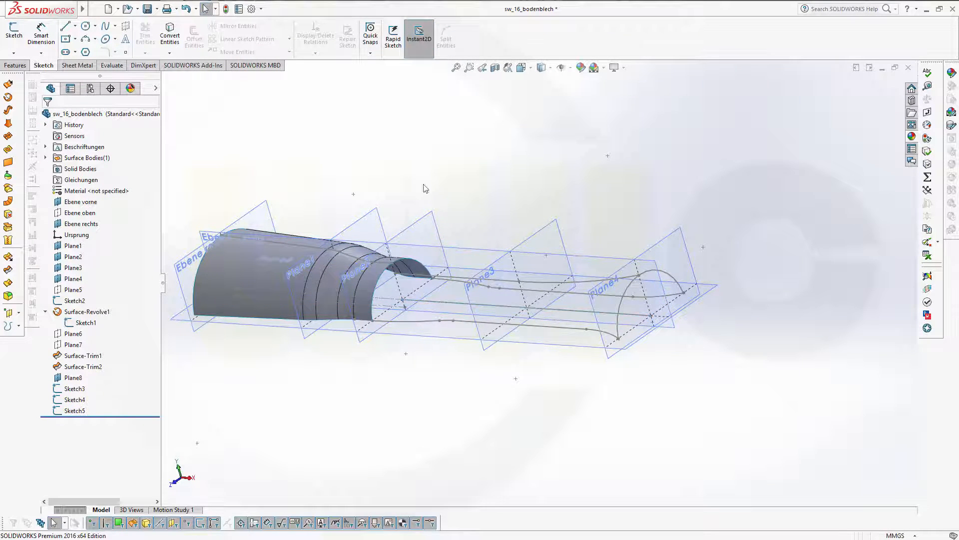
{"action": "left_click", "coordinate": [8, 111]}
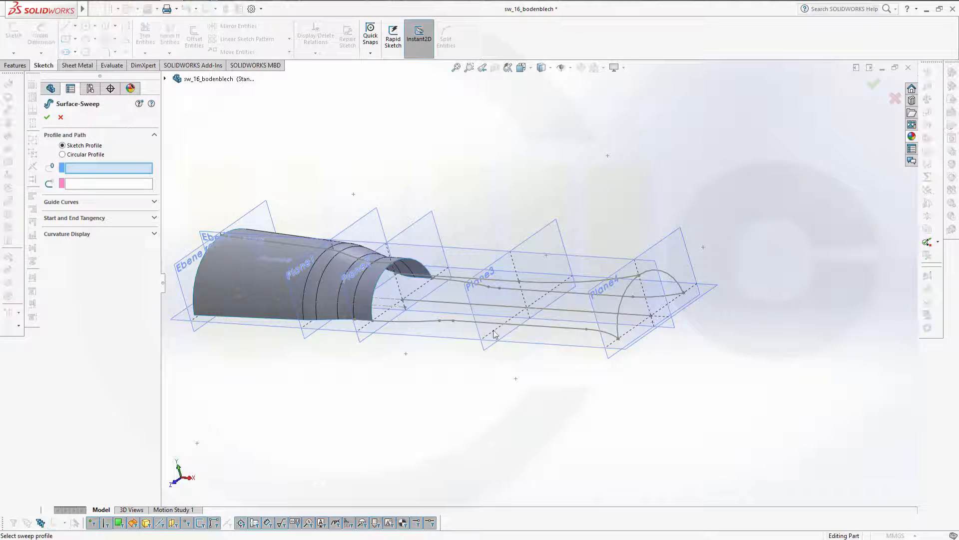
{"action": "left_click", "coordinate": [620, 308]}
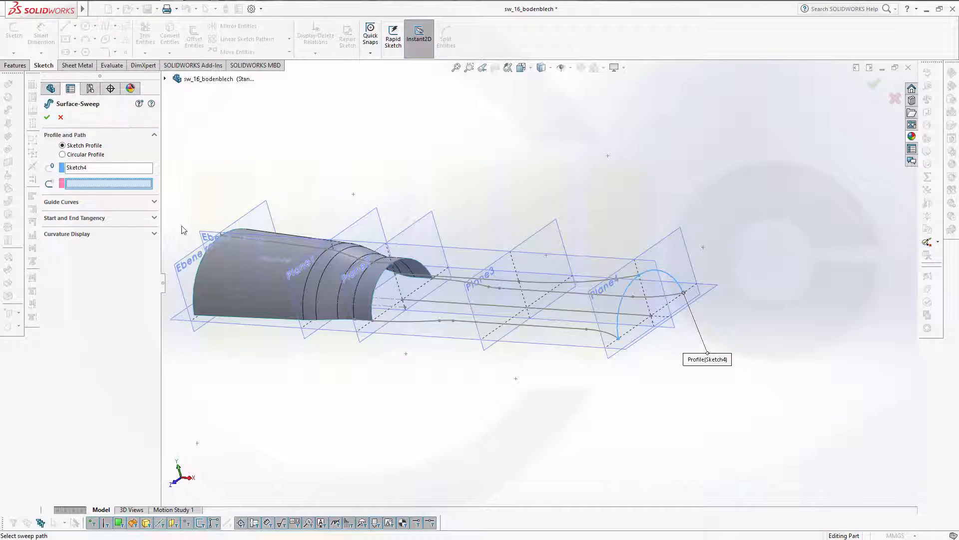
{"action": "right_click", "coordinate": [609, 321]}
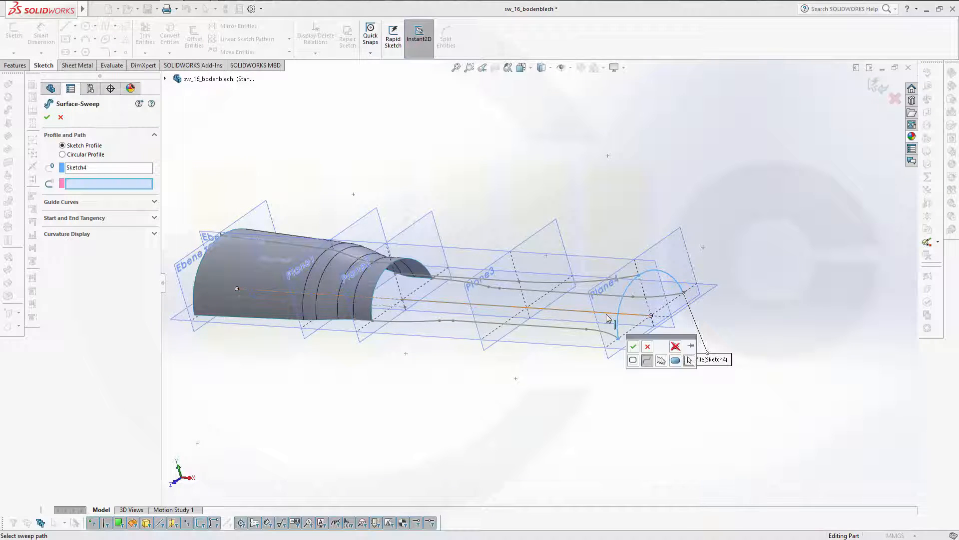
{"action": "left_click", "coordinate": [633, 347]}
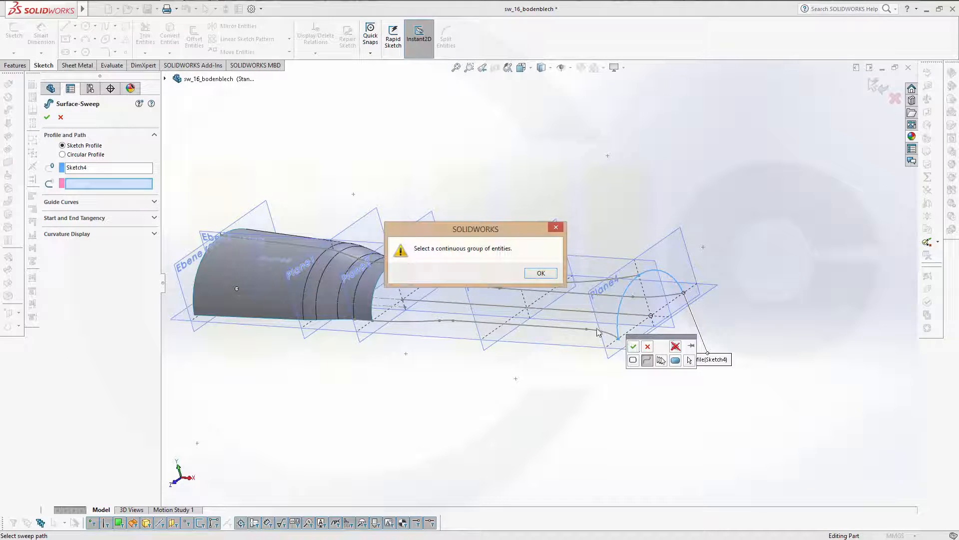
{"action": "left_click", "coordinate": [540, 274]}
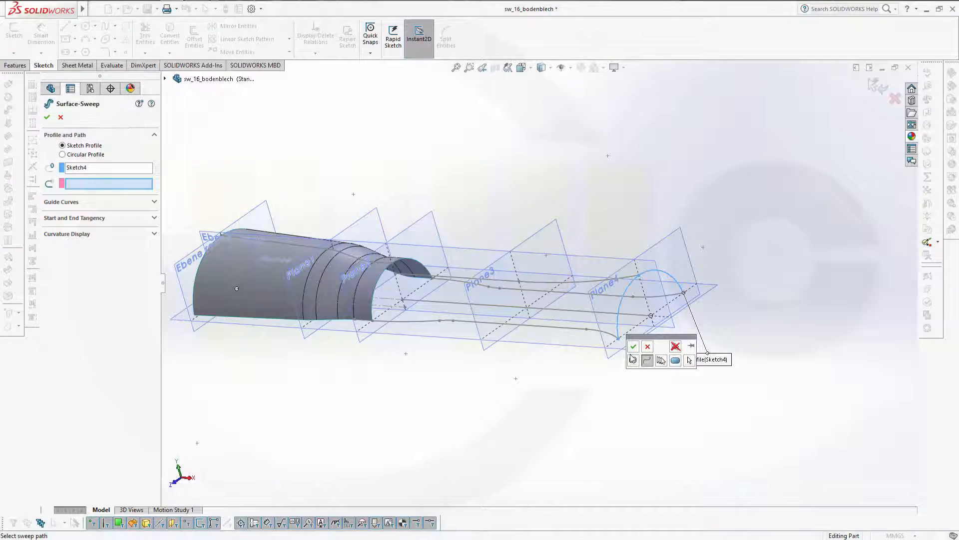
{"action": "left_click", "coordinate": [661, 360]}
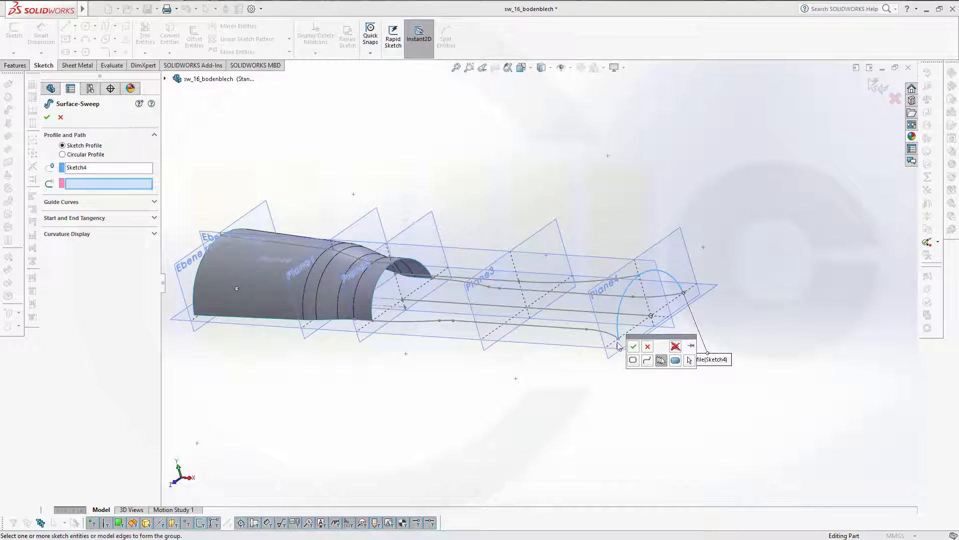
{"action": "left_click", "coordinate": [568, 315]}
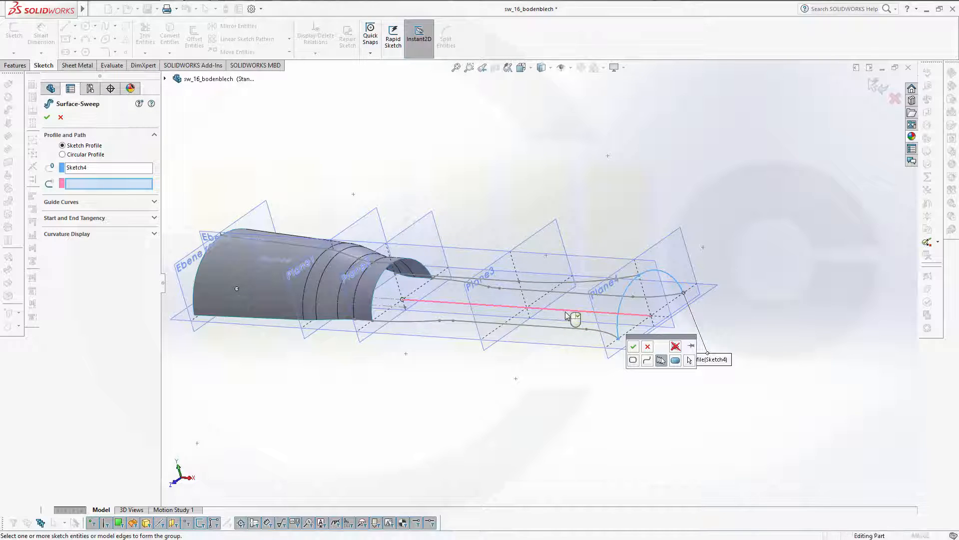
{"action": "left_click", "coordinate": [633, 360]}
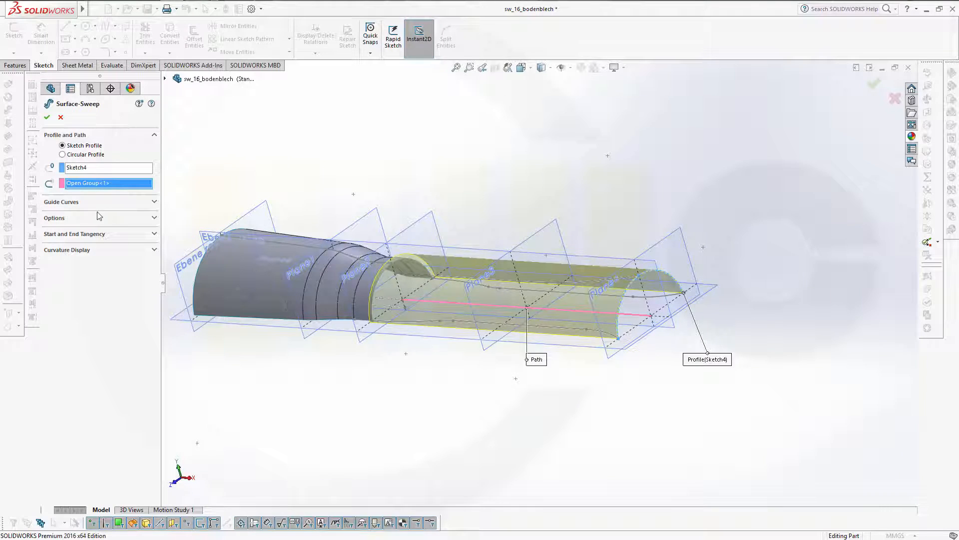
Add the upper curve Sketch2 and the complete near side curve, as an open loop, to the sweep's guide curves.
{"action": "left_click", "coordinate": [155, 201]}
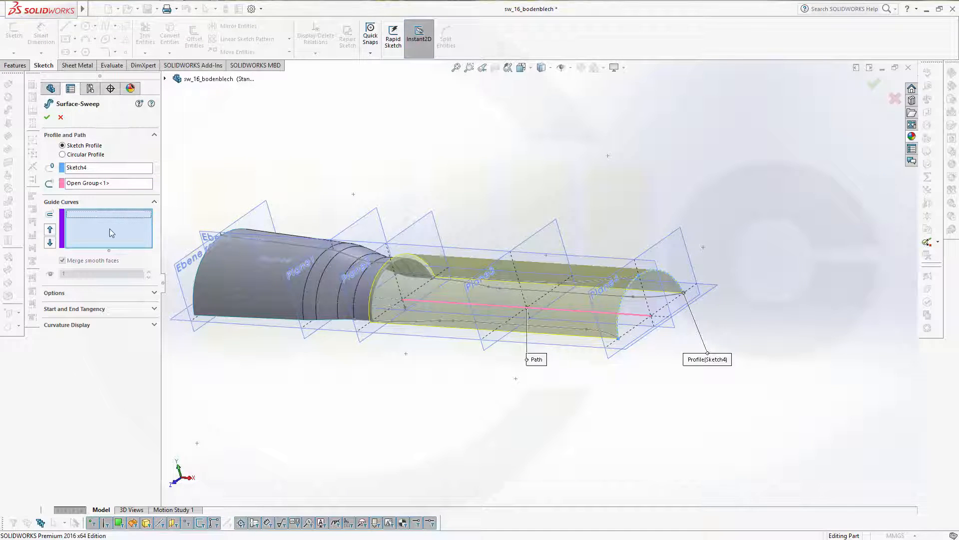
{"action": "left_click", "coordinate": [619, 280]}
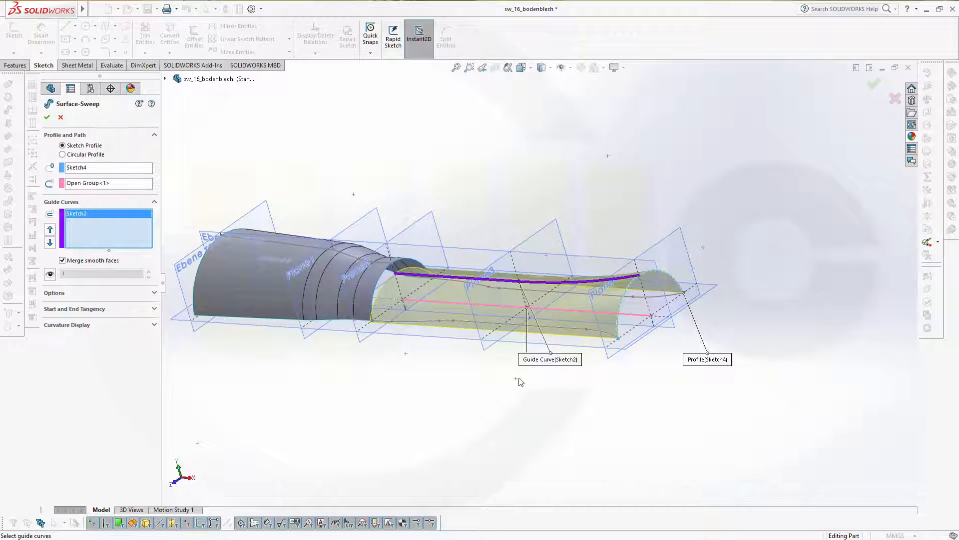
{"action": "left_click", "coordinate": [609, 332]}
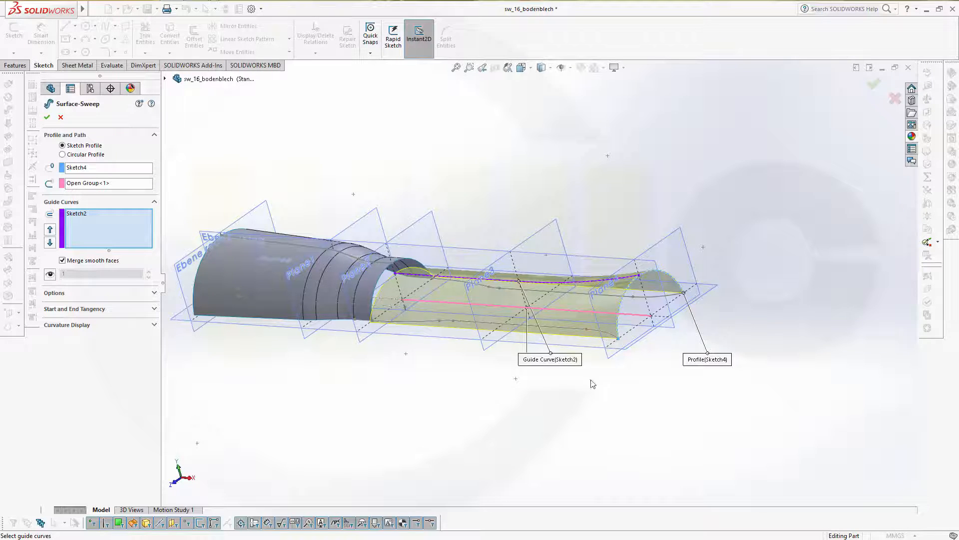
{"action": "scroll", "coordinate": [594, 398], "scroll_direction": "up", "scroll_amount": 2}
{"action": "scroll", "coordinate": [595, 398], "scroll_direction": "up", "scroll_amount": 2}
{"action": "scroll", "coordinate": [527, 258], "scroll_direction": "down", "scroll_amount": 4}
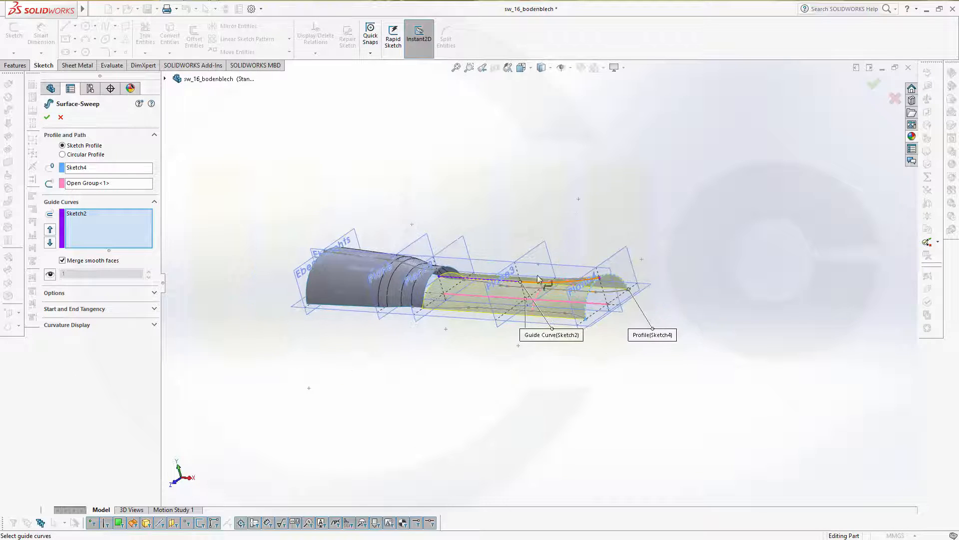
{"action": "scroll", "coordinate": [527, 258], "scroll_direction": "down", "scroll_amount": 2}
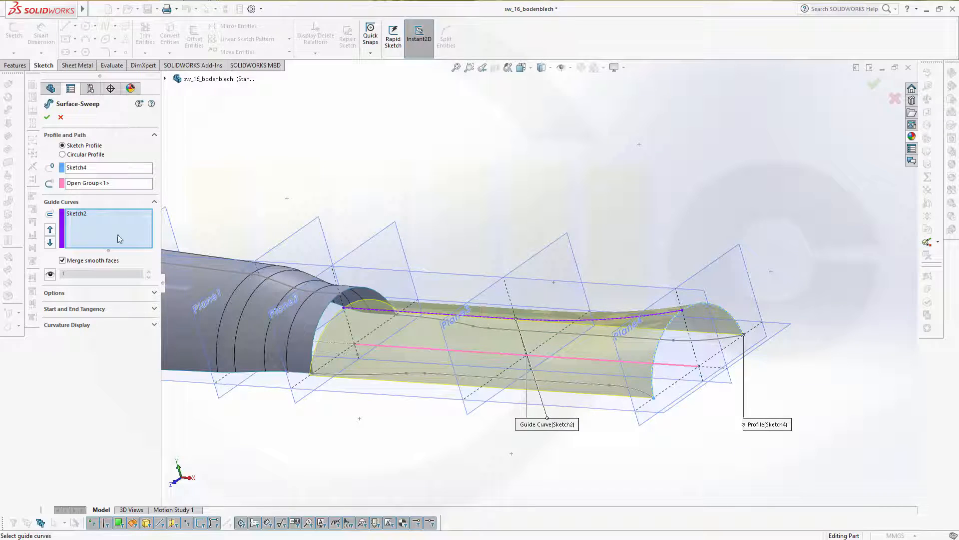
{"action": "right_click", "coordinate": [610, 442]}
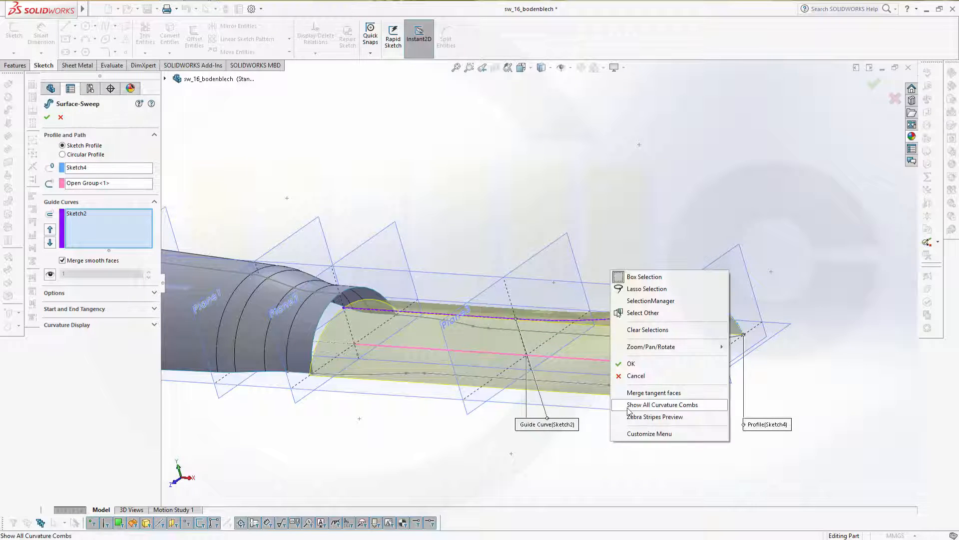
{"action": "left_click", "coordinate": [647, 301]}
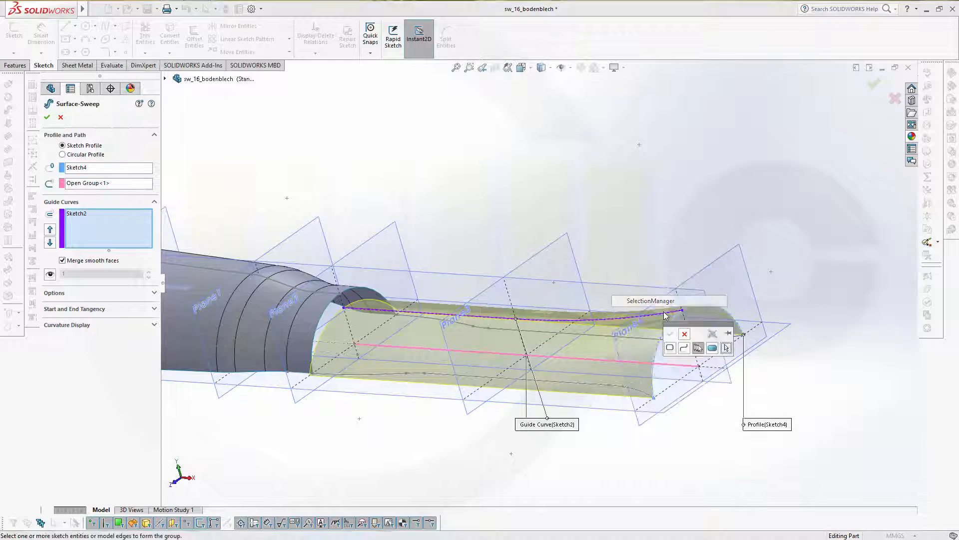
{"action": "left_click", "coordinate": [638, 392]}
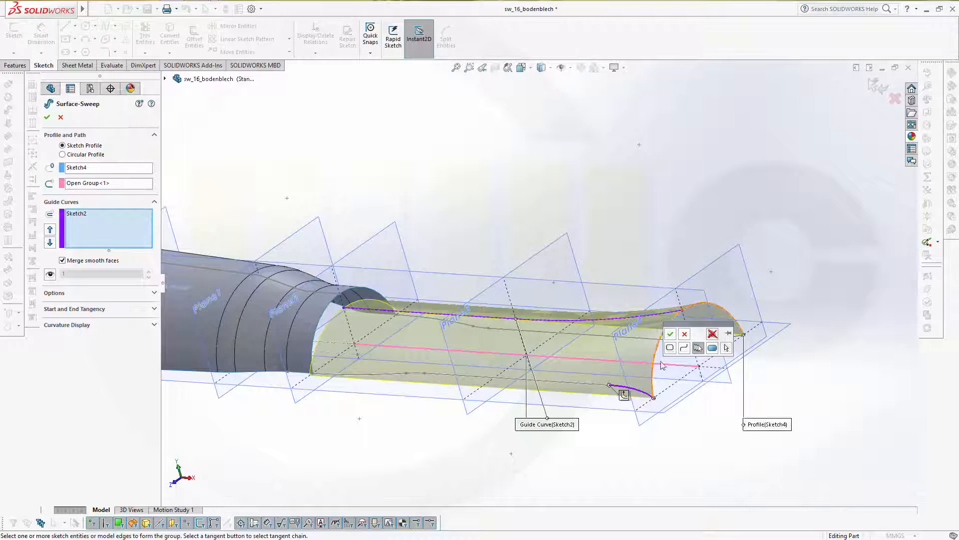
{"action": "left_click", "coordinate": [684, 348]}
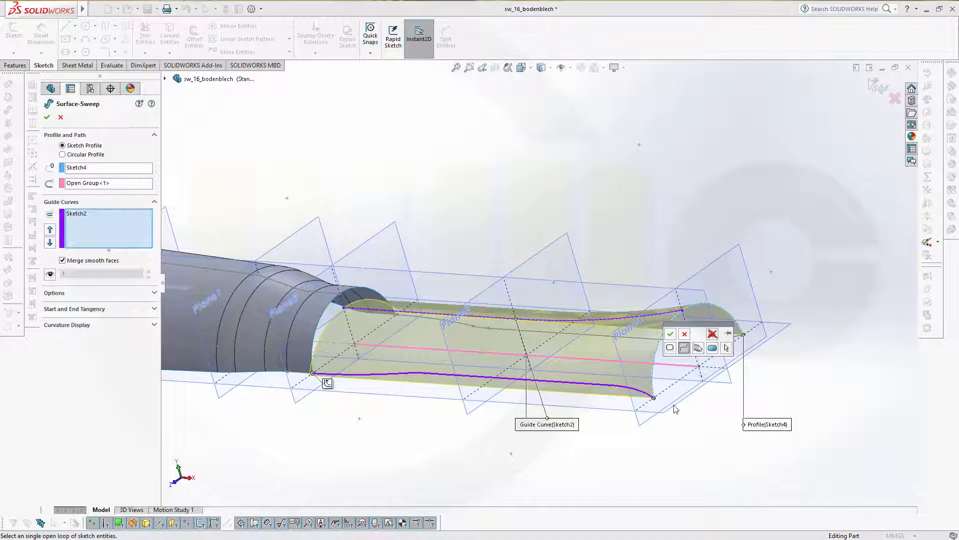
{"action": "left_click", "coordinate": [671, 335]}
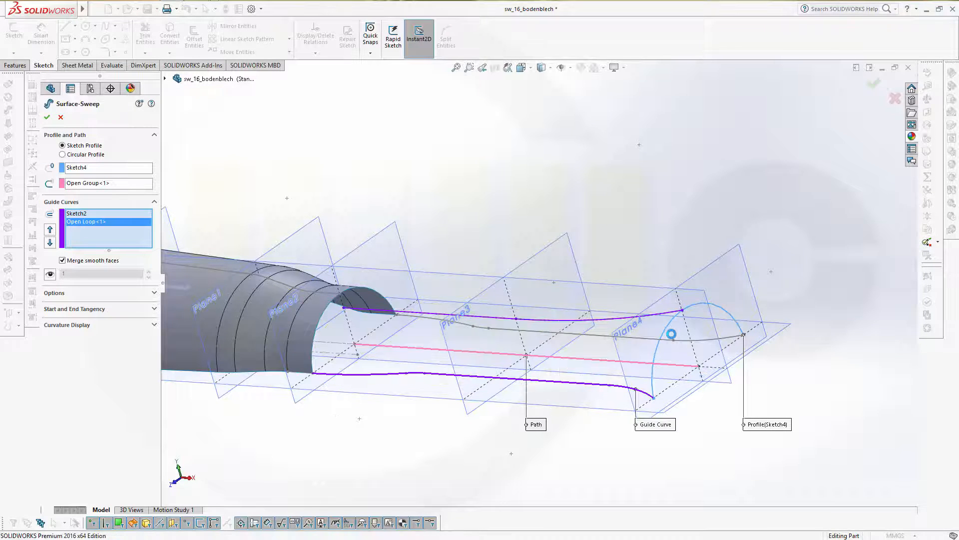
Add the complete opposite side curve as an open-loop guide curve for the sweep.
{"action": "middle_click_drag", "start_coordinate": [564, 397], "coordinate": [567, 374]}
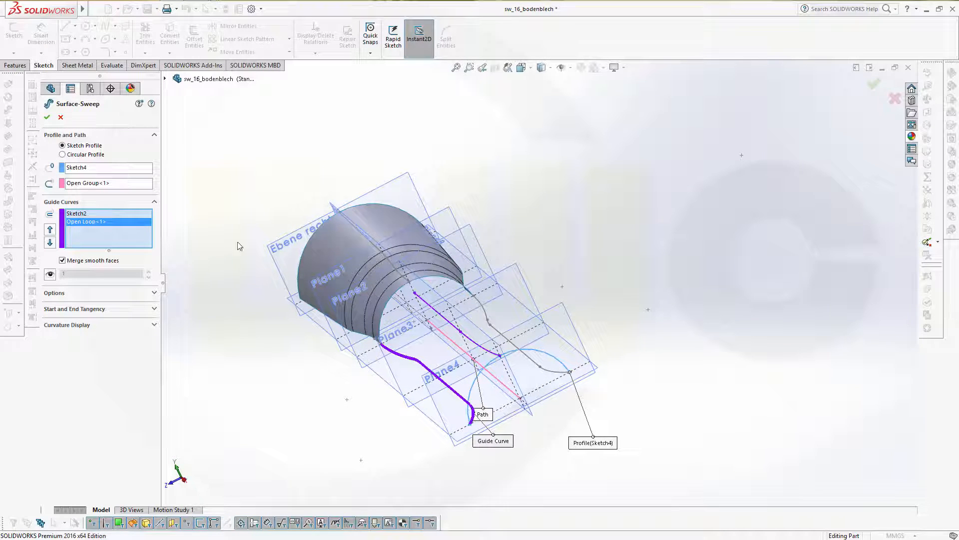
{"action": "left_click", "coordinate": [533, 360]}
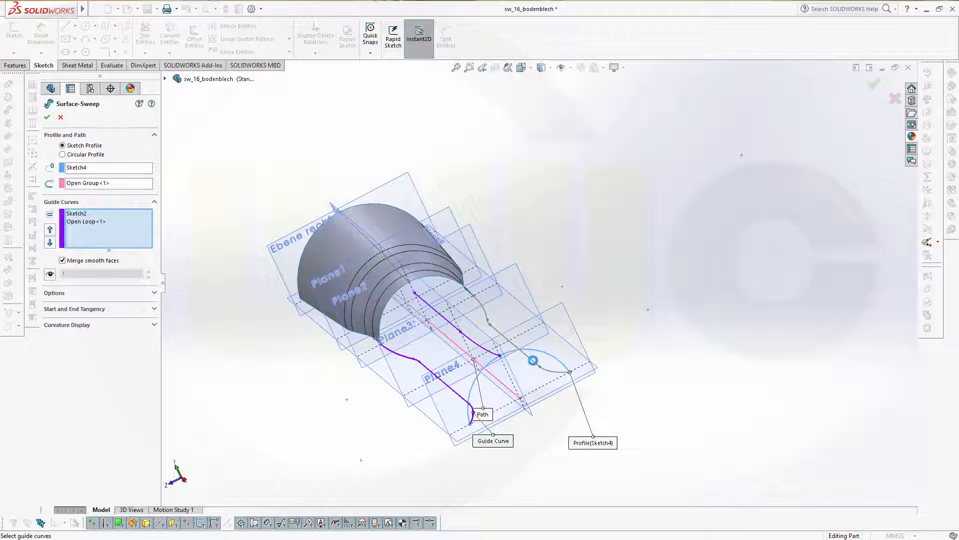
{"action": "right_click", "coordinate": [638, 293]}
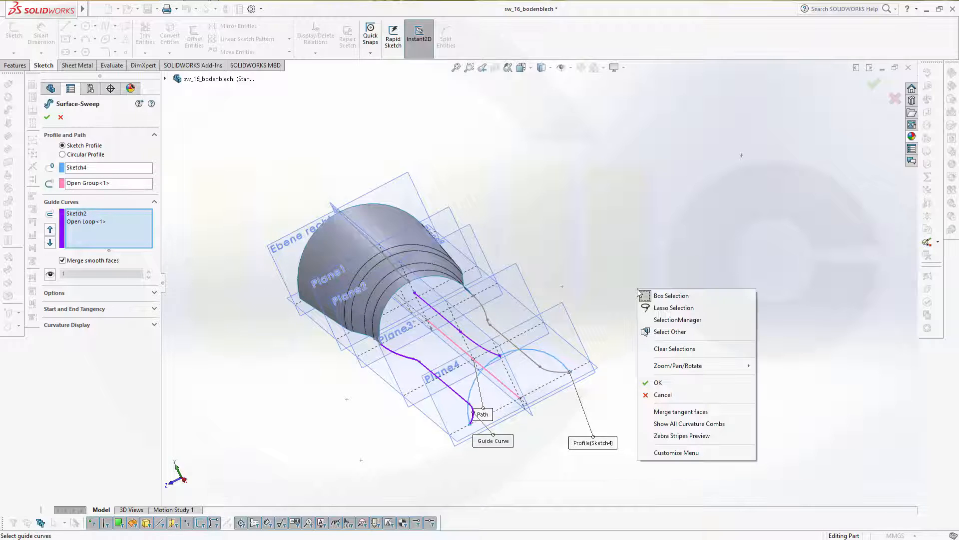
{"action": "left_click", "coordinate": [677, 321]}
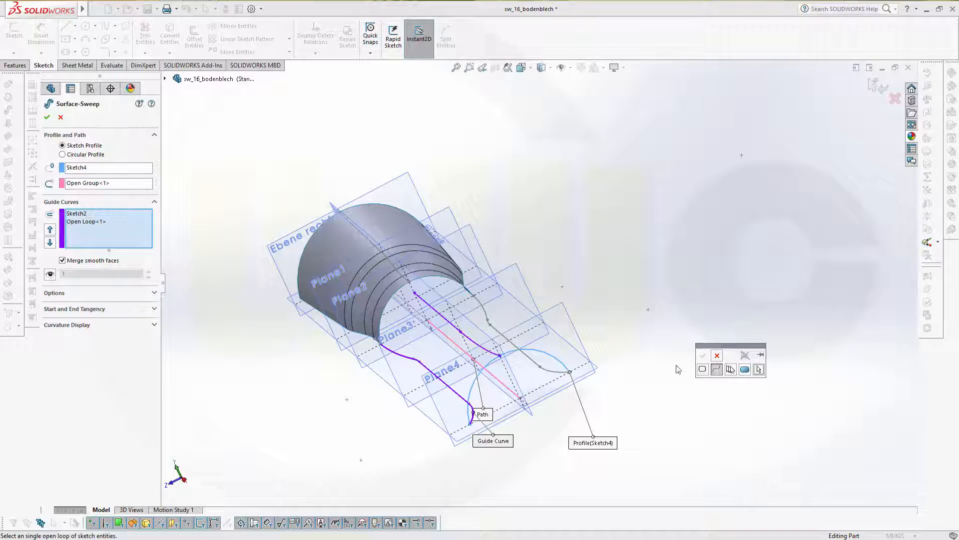
{"action": "left_click", "coordinate": [552, 374]}
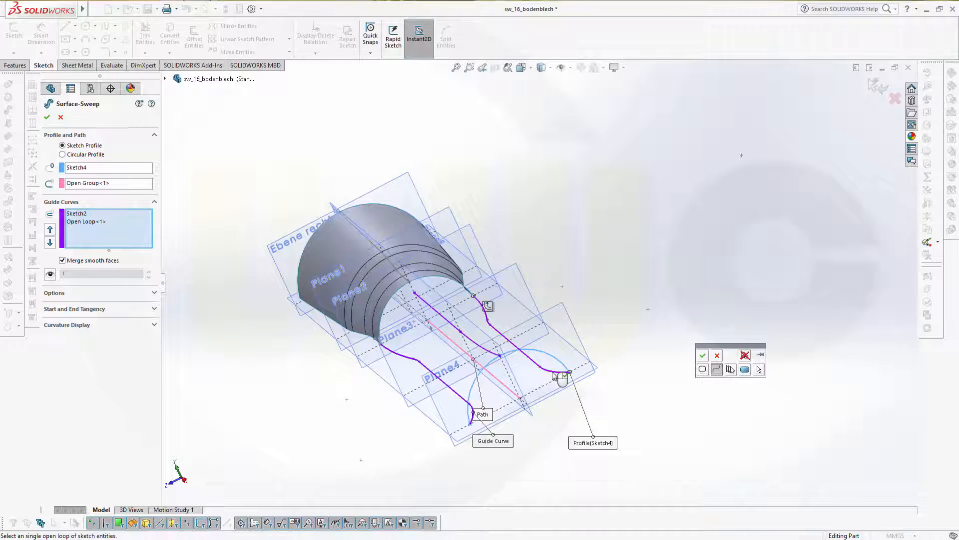
{"action": "left_click", "coordinate": [702, 357]}
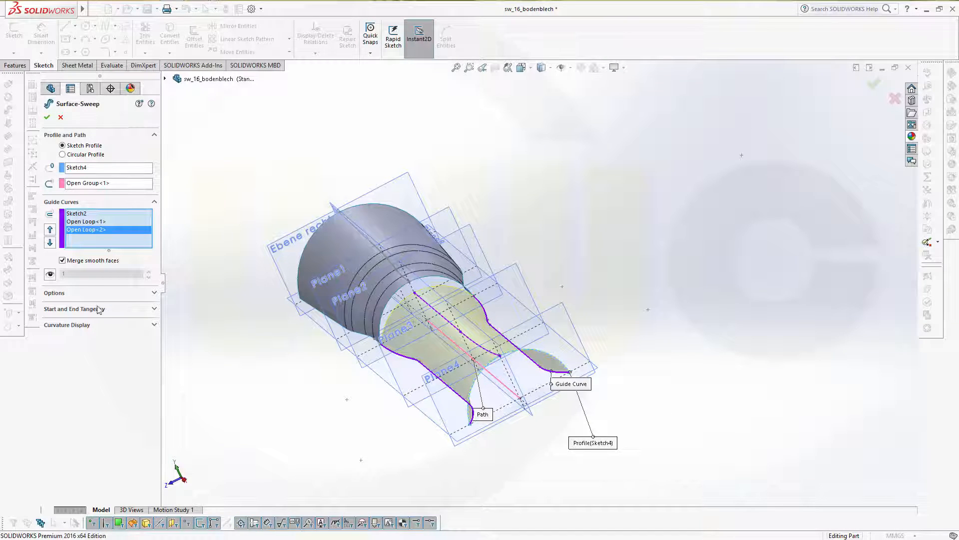
Set the sweep's profile orientation to Keep Normal Constant and create the surface.
{"action": "left_click", "coordinate": [154, 293]}
{"action": "left_click", "coordinate": [149, 312]}
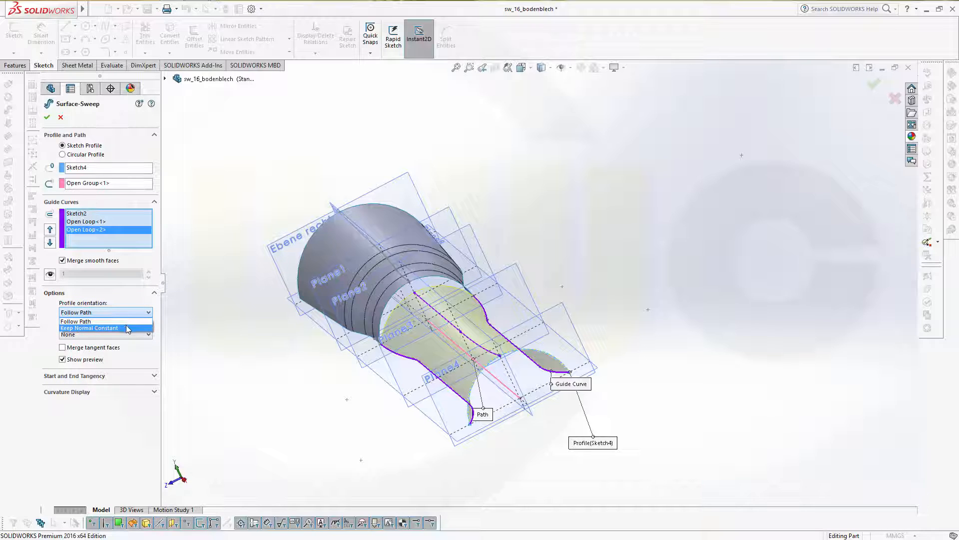
{"action": "left_click", "coordinate": [126, 328]}
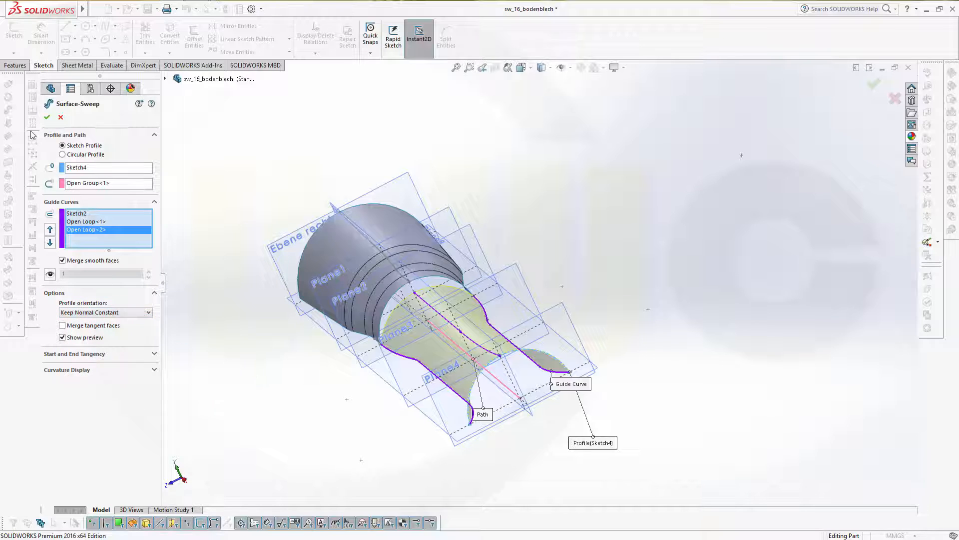
{"action": "left_click", "coordinate": [47, 117]}
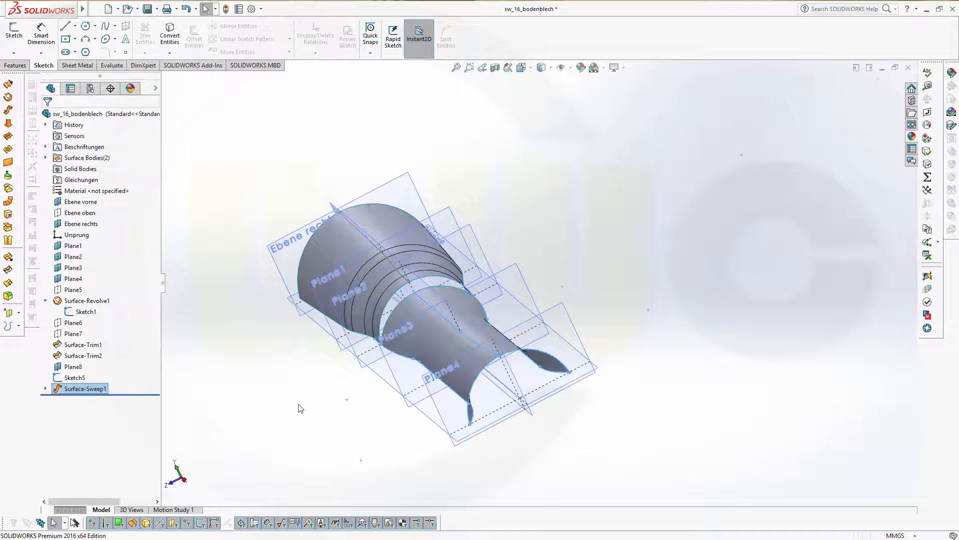
Trim the swept surface with Plane3 as the standard trim tool, keeping the section between Plane3 and Plane4.
{"action": "middle_click_drag", "start_coordinate": [300, 409], "coordinate": [386, 399]}
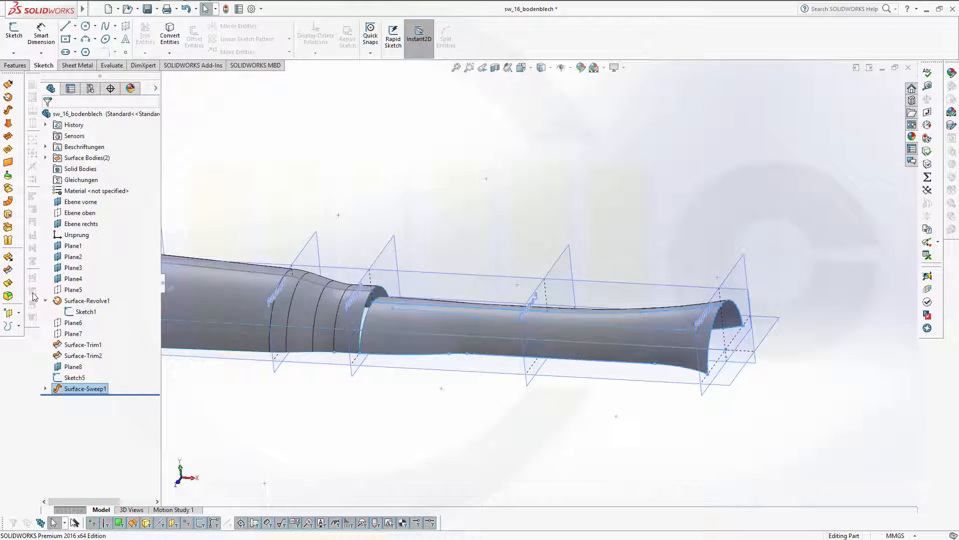
{"action": "left_click", "coordinate": [8, 271]}
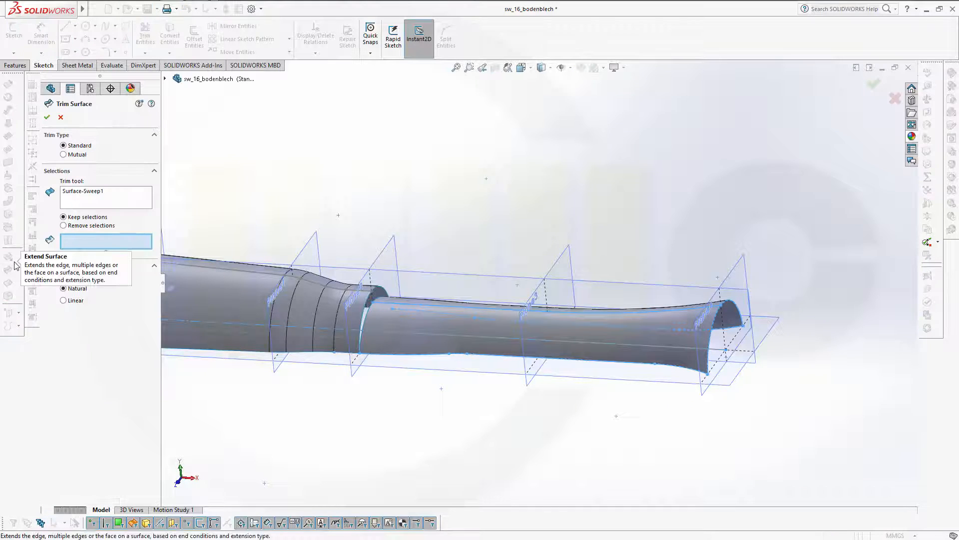
{"action": "left_click", "coordinate": [97, 194]}
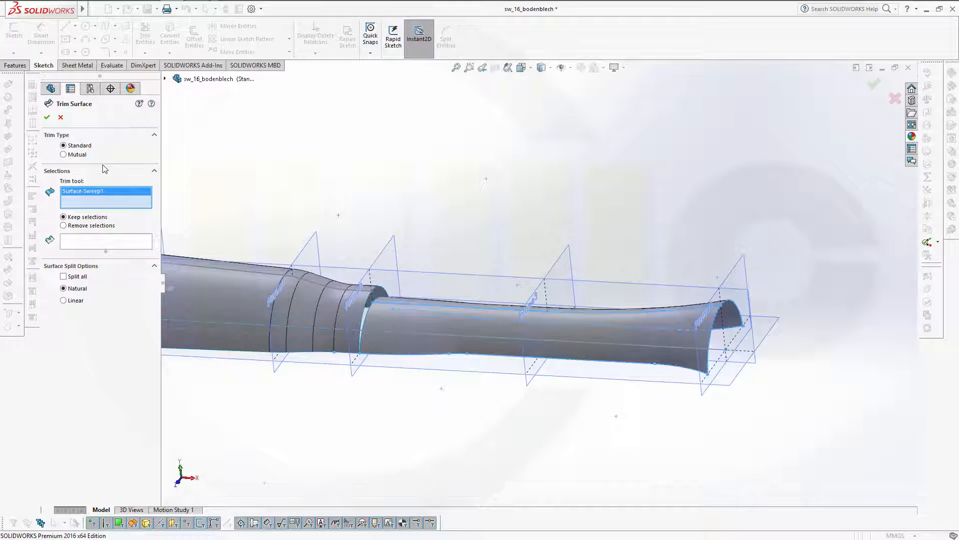
{"action": "key", "text": "Delete"}
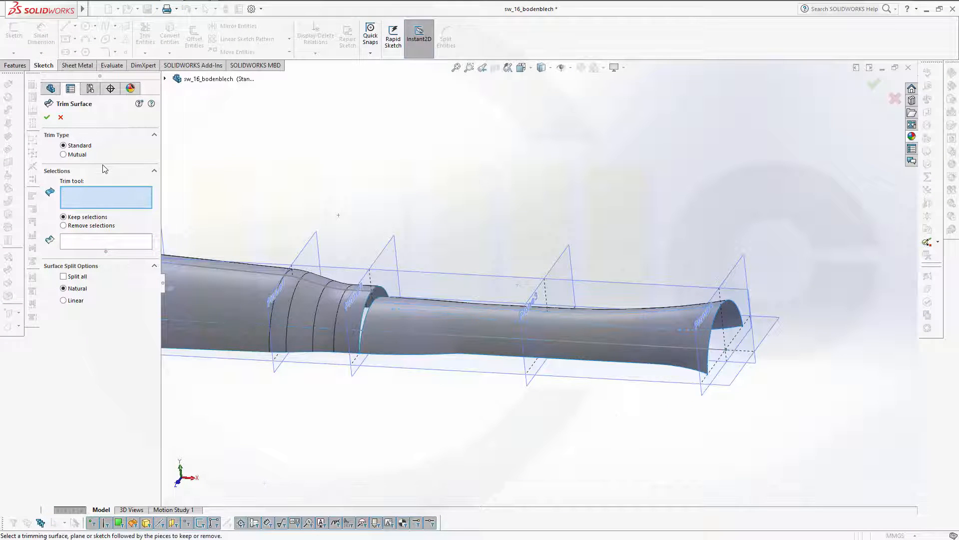
{"action": "left_click", "coordinate": [568, 250]}
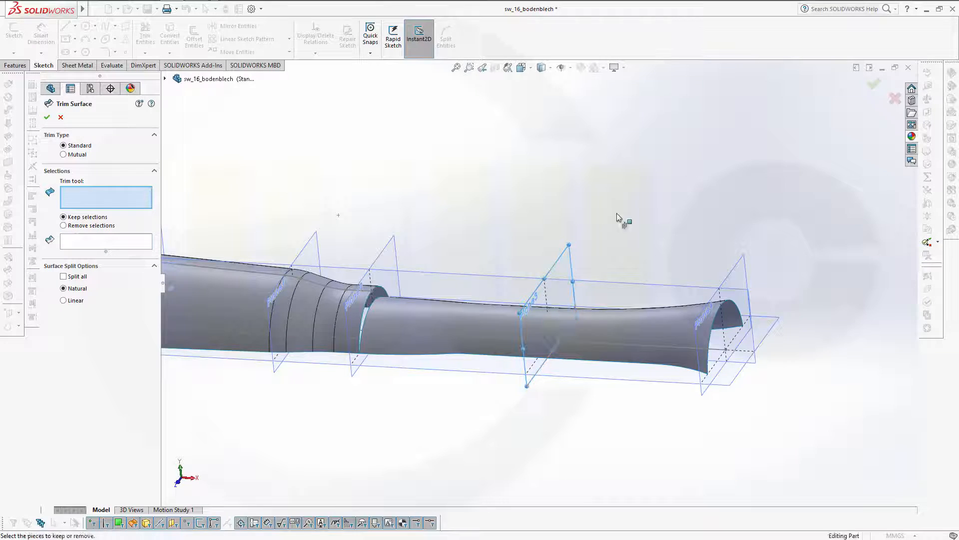
{"action": "left_click", "coordinate": [645, 336]}
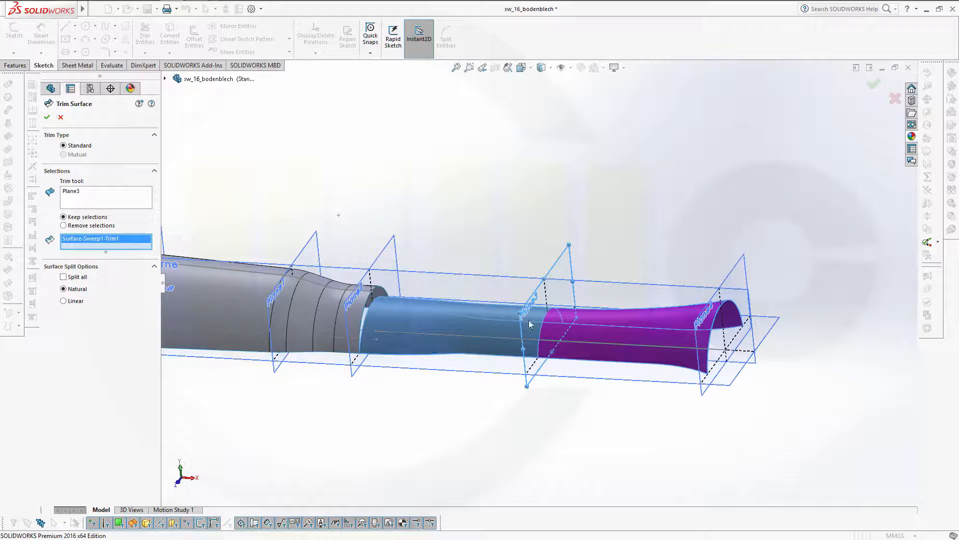
{"action": "left_click", "coordinate": [47, 117]}
{"action": "middle_click_drag", "start_coordinate": [428, 408], "coordinate": [268, 311]}
{"action": "scroll", "coordinate": [267, 312], "scroll_direction": "down", "scroll_amount": 3}
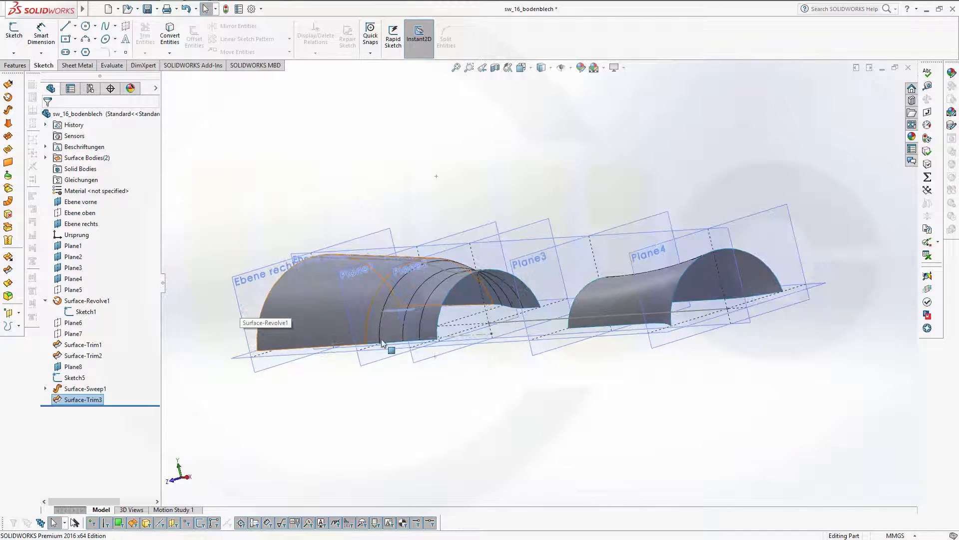
Save the part and start a surface loft using the facing open end edges at Plane2 and Plane3 as profiles.
{"action": "key", "text": "ctrl+s"}
{"action": "scroll", "coordinate": [514, 433], "scroll_direction": "down", "scroll_amount": 4}
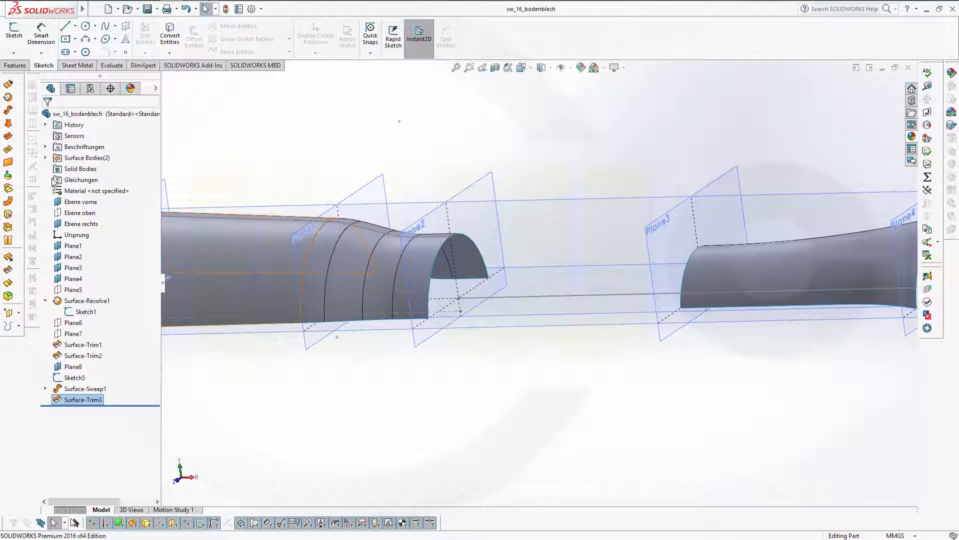
{"action": "left_click", "coordinate": [9, 124]}
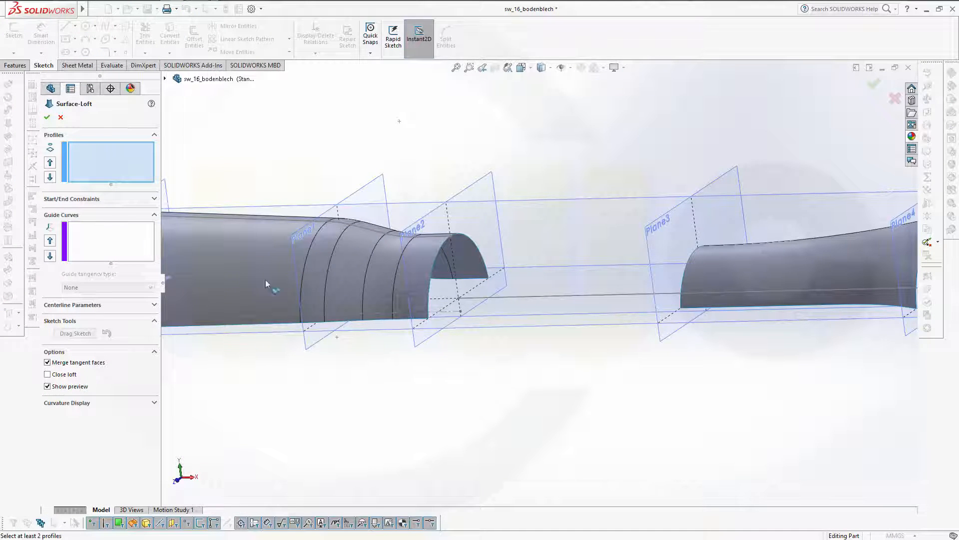
{"action": "left_click", "coordinate": [428, 311]}
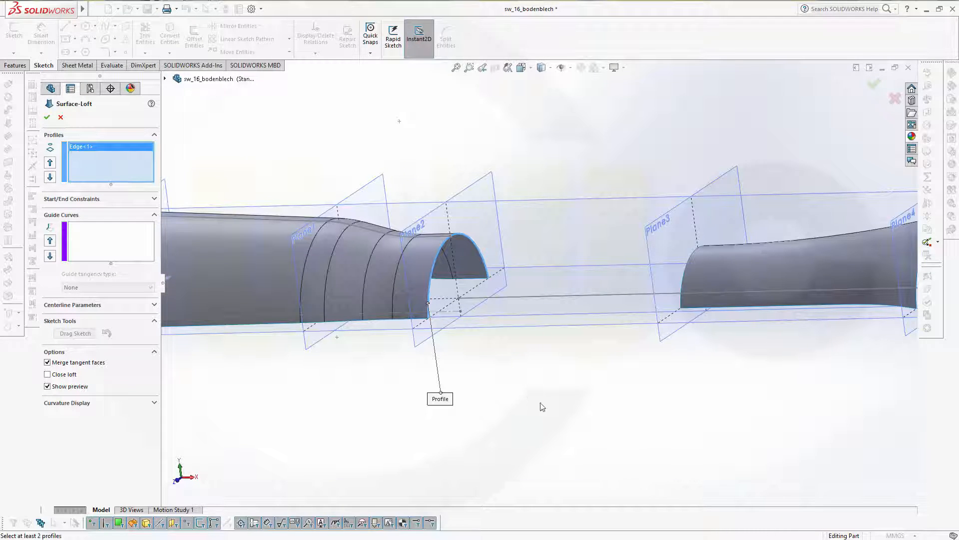
{"action": "left_click", "coordinate": [681, 303]}
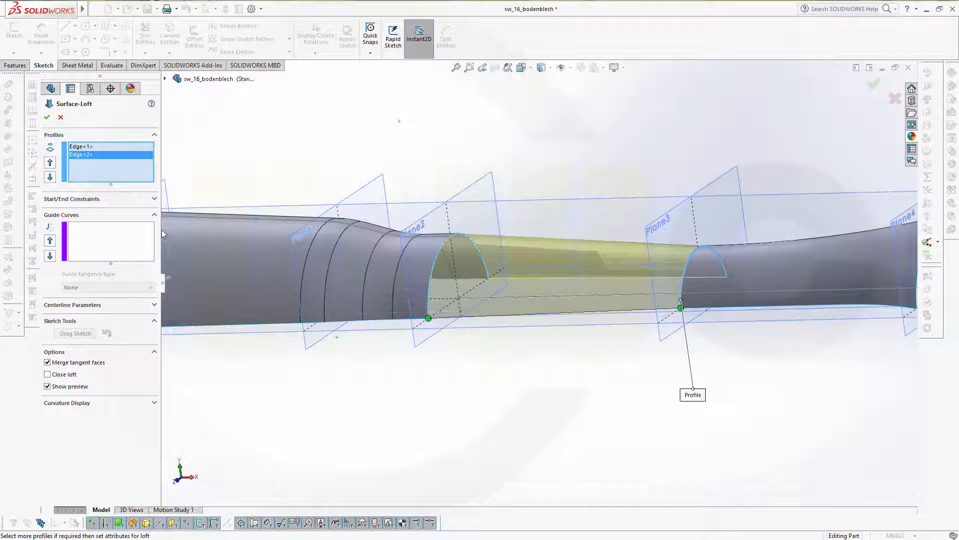
Show Sketch3, Sketch4 and Sketch2 of Surface-Sweep1 while the loft stays open.
{"action": "left_click", "coordinate": [166, 79]}
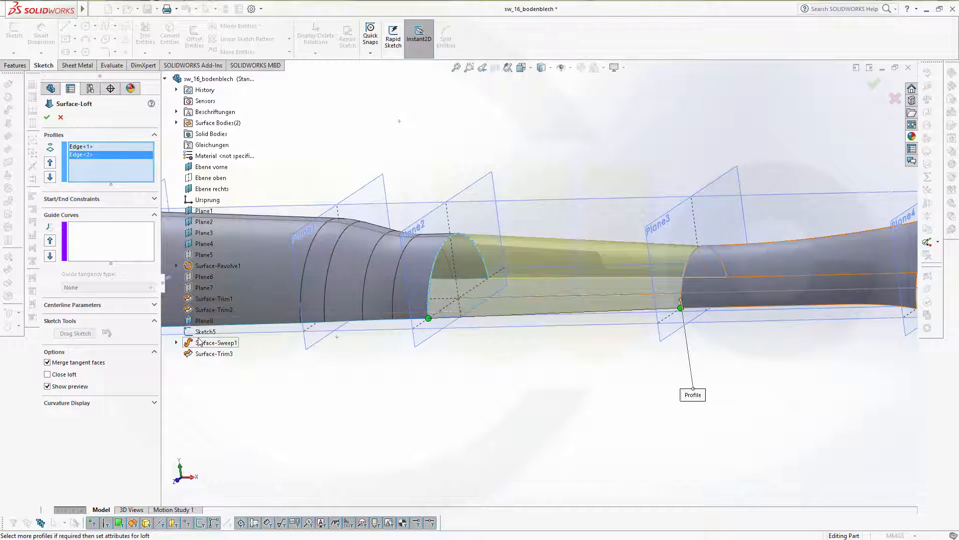
{"action": "left_click", "coordinate": [177, 343]}
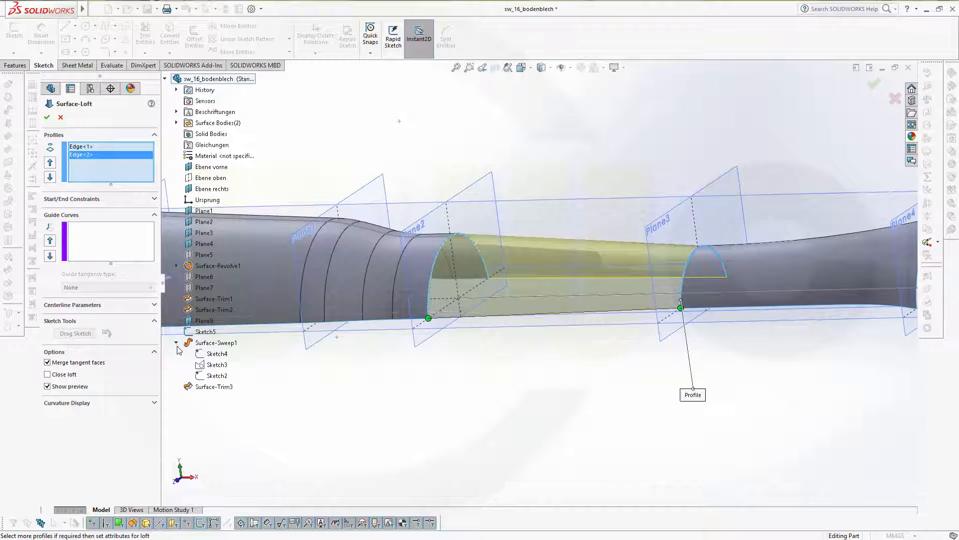
{"action": "right_click", "coordinate": [216, 369]}
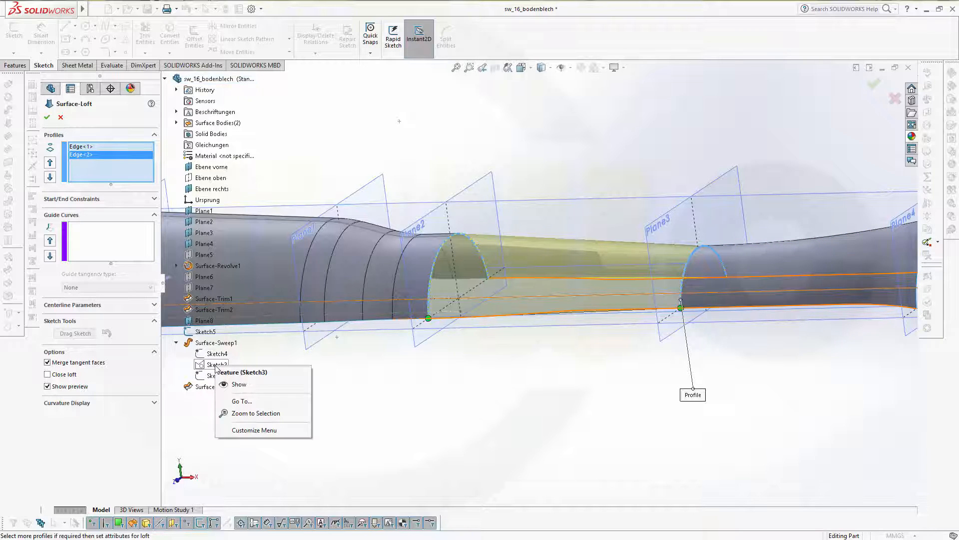
{"action": "left_click", "coordinate": [239, 383]}
{"action": "middle_click_drag", "start_coordinate": [531, 407], "coordinate": [484, 410]}
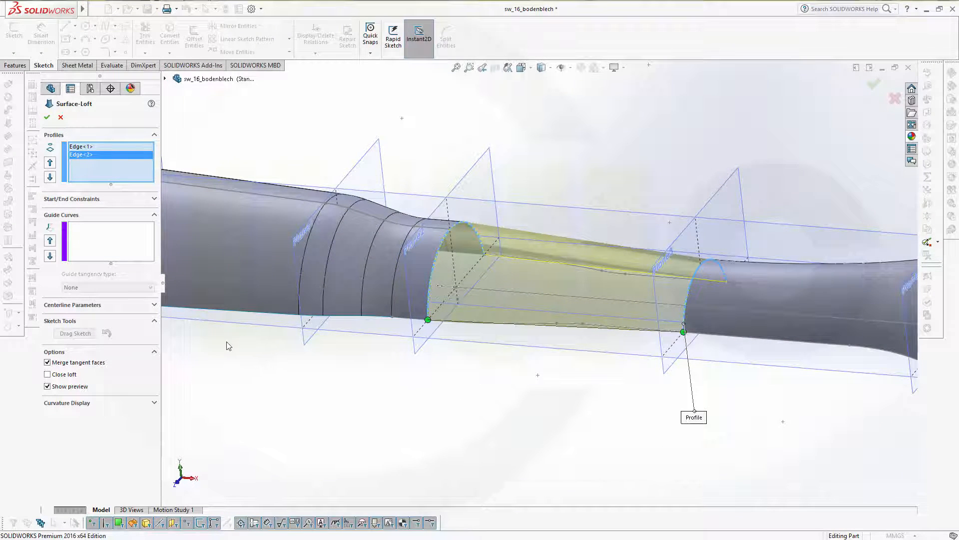
{"action": "left_click", "coordinate": [166, 78]}
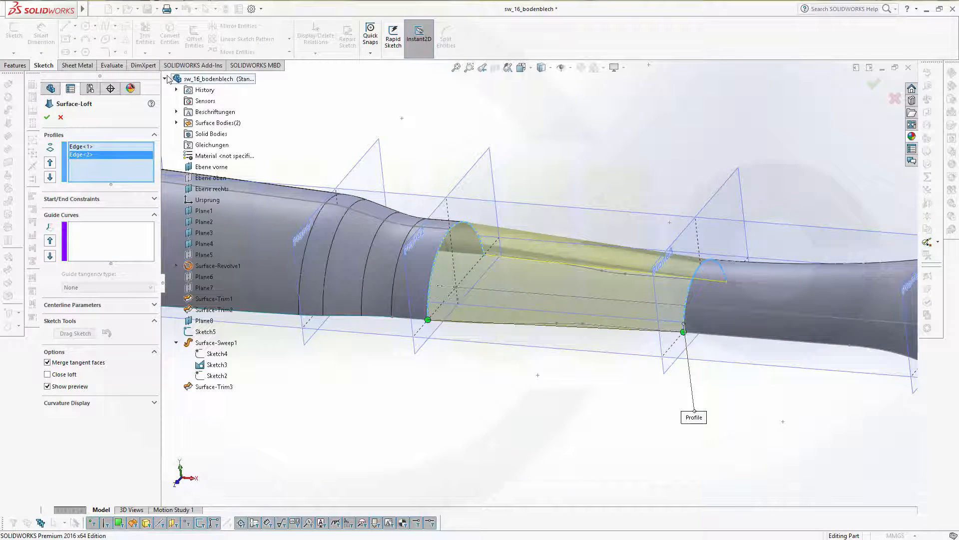
{"action": "right_click", "coordinate": [219, 356]}
{"action": "left_click", "coordinate": [231, 372]}
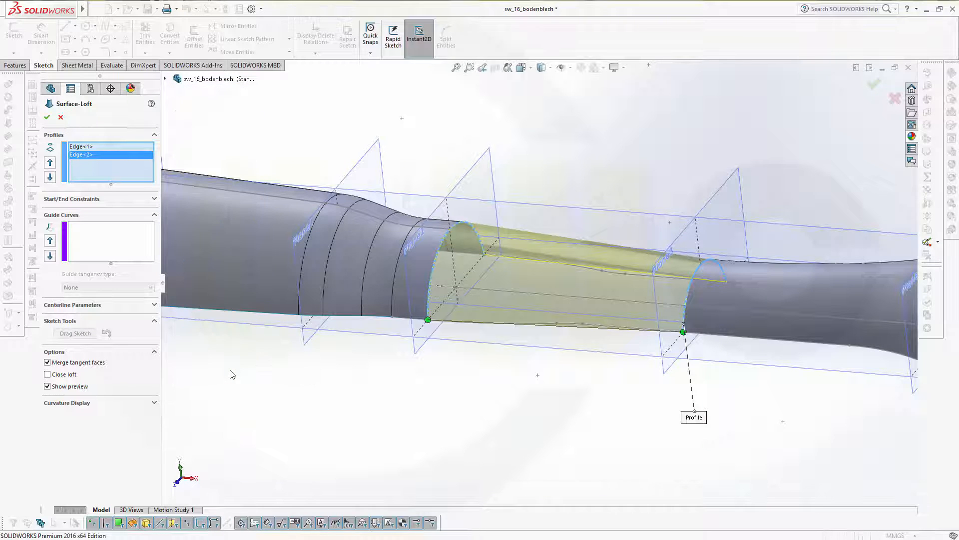
{"action": "left_click", "coordinate": [166, 78]}
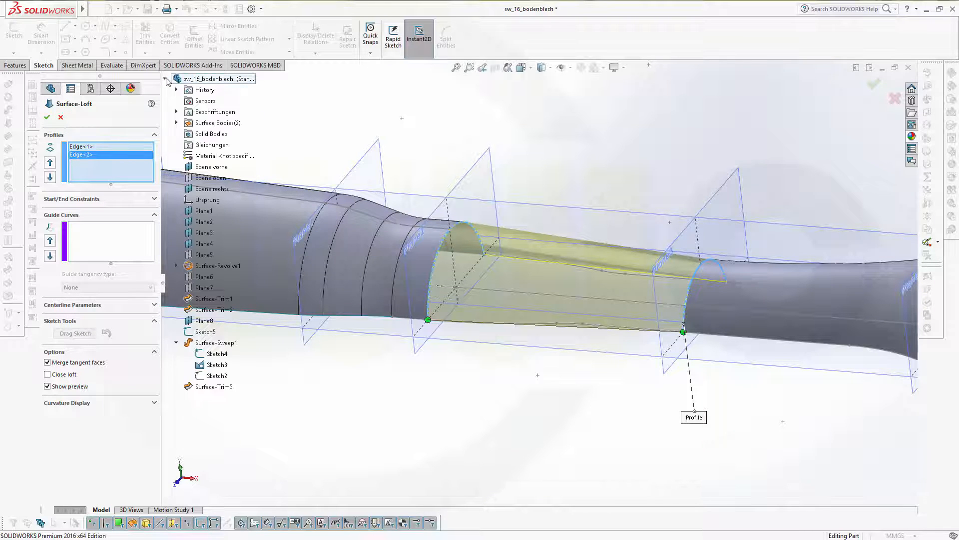
{"action": "right_click", "coordinate": [213, 378]}
{"action": "left_click", "coordinate": [216, 391]}
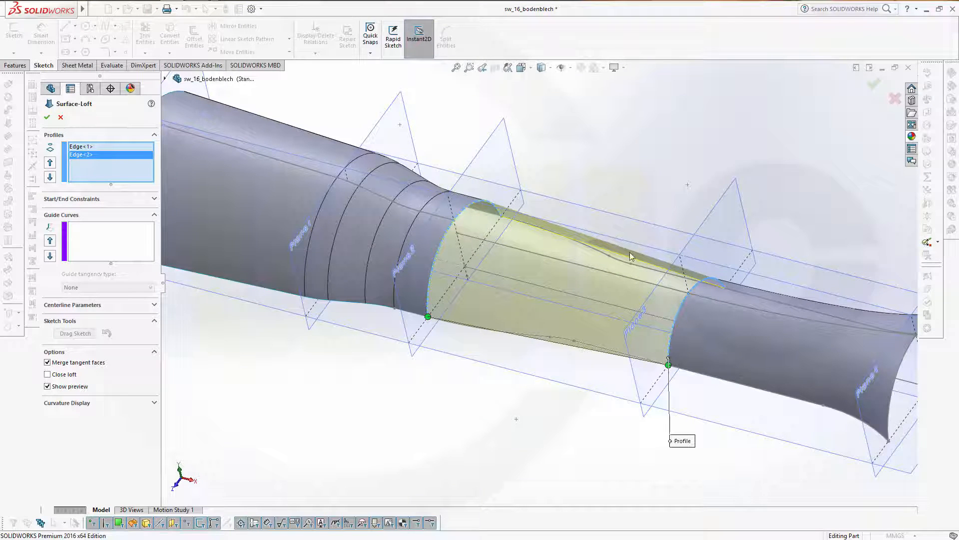
Add the near lower side curve of Sketch3 as an open-loop guide curve for the loft.
{"action": "left_click", "coordinate": [110, 248]}
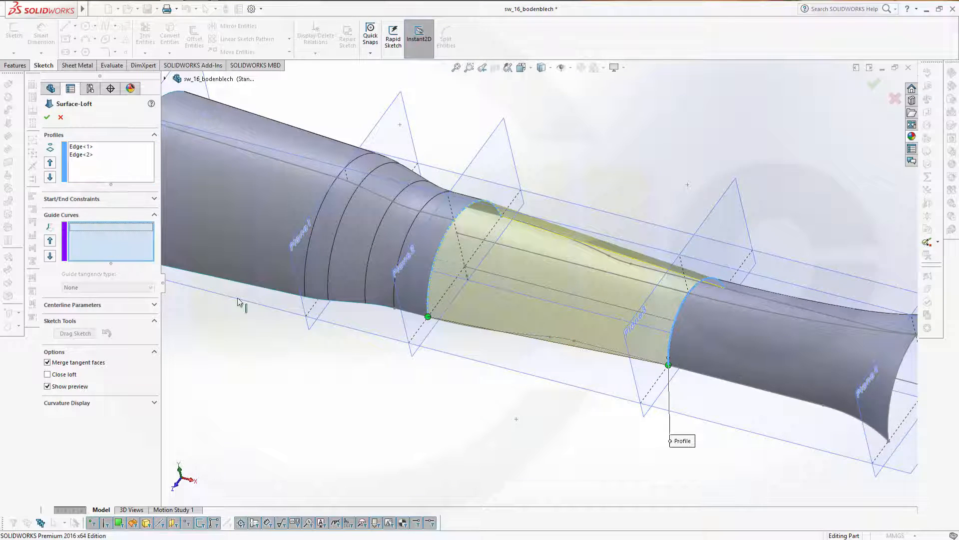
{"action": "left_click", "coordinate": [541, 336]}
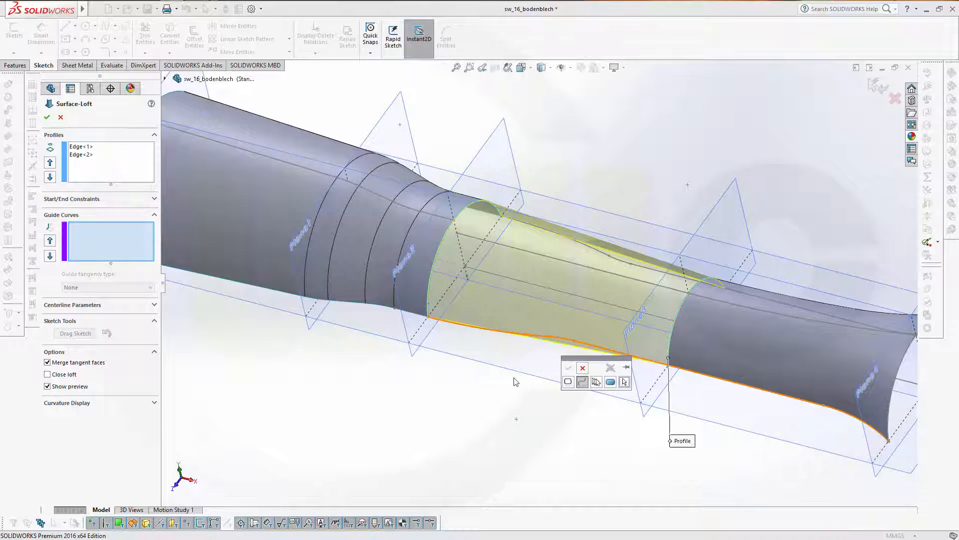
{"action": "left_click", "coordinate": [541, 336]}
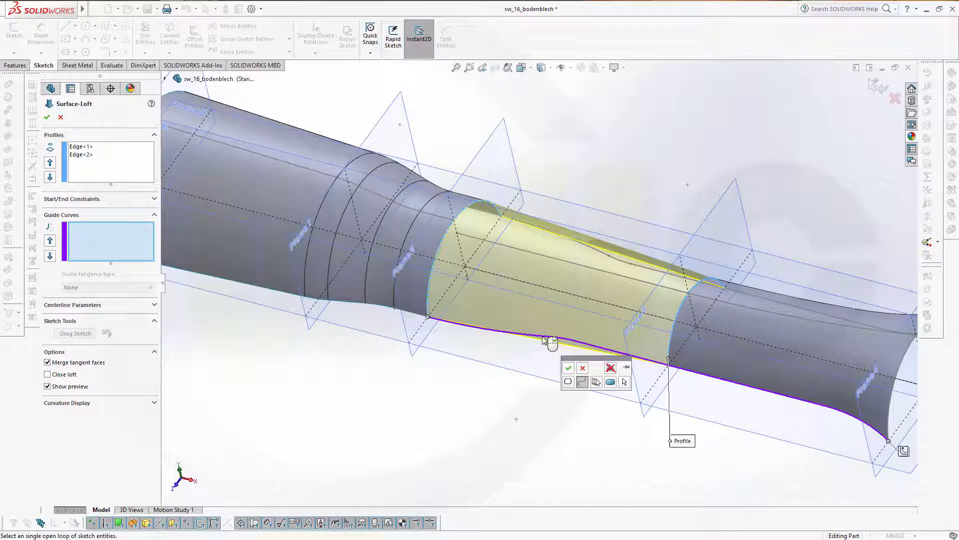
{"action": "left_click", "coordinate": [568, 367]}
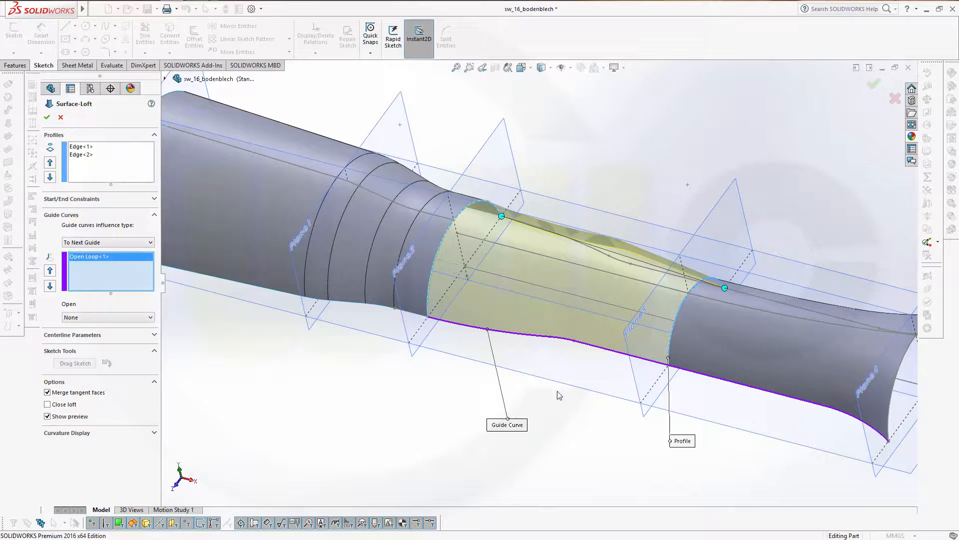
Add the opposite lower side curve of the sketch as the loft's second open-loop guide curve.
{"action": "middle_click_drag", "start_coordinate": [557, 392], "coordinate": [735, 306]}
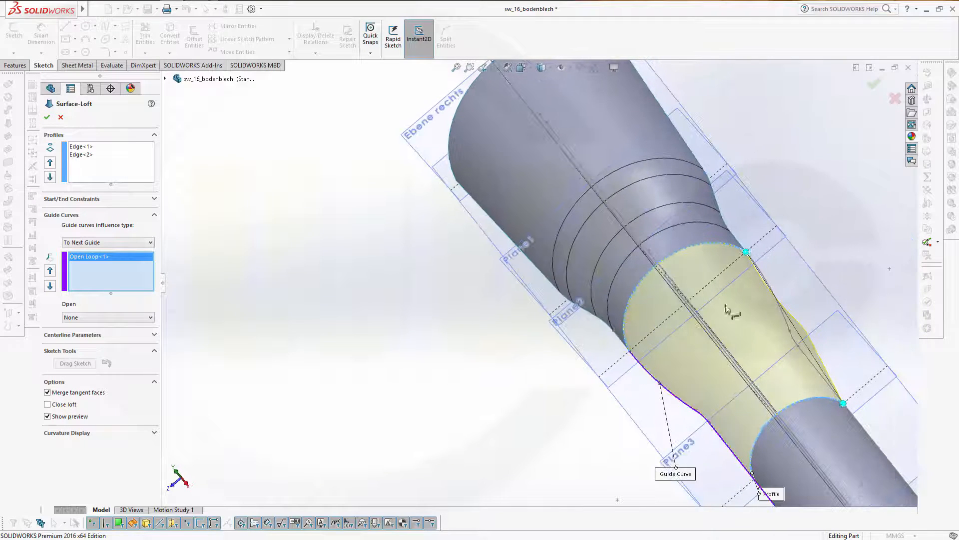
{"action": "left_click", "coordinate": [810, 361]}
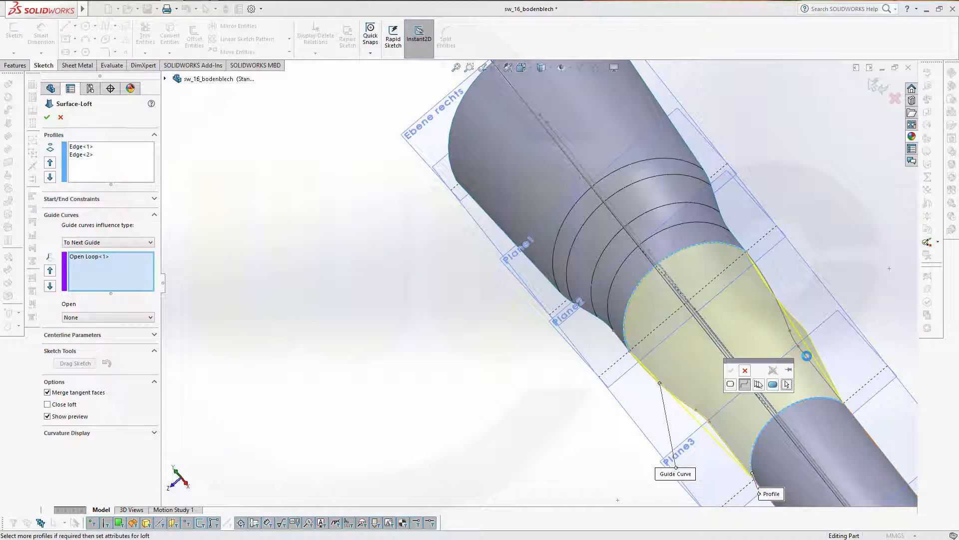
{"action": "left_click", "coordinate": [813, 367]}
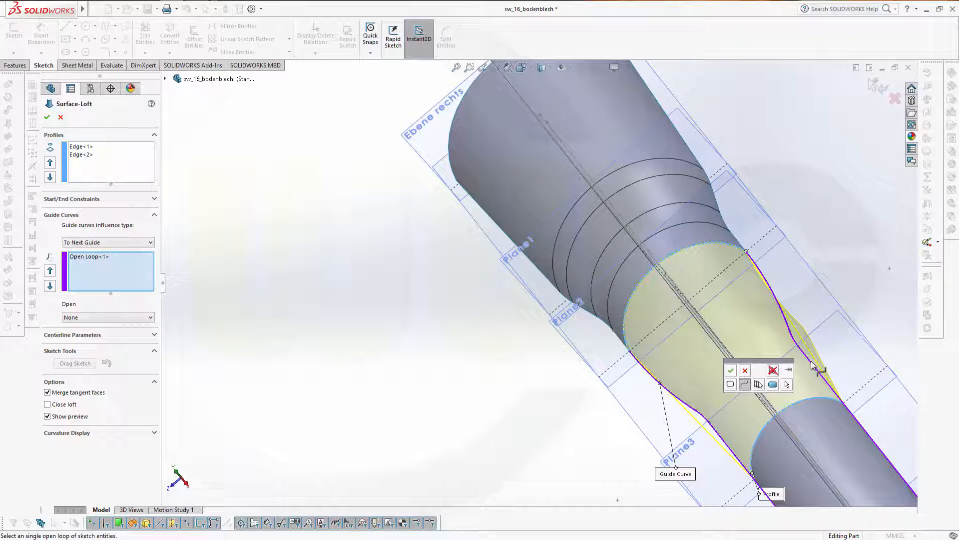
{"action": "left_click", "coordinate": [731, 370]}
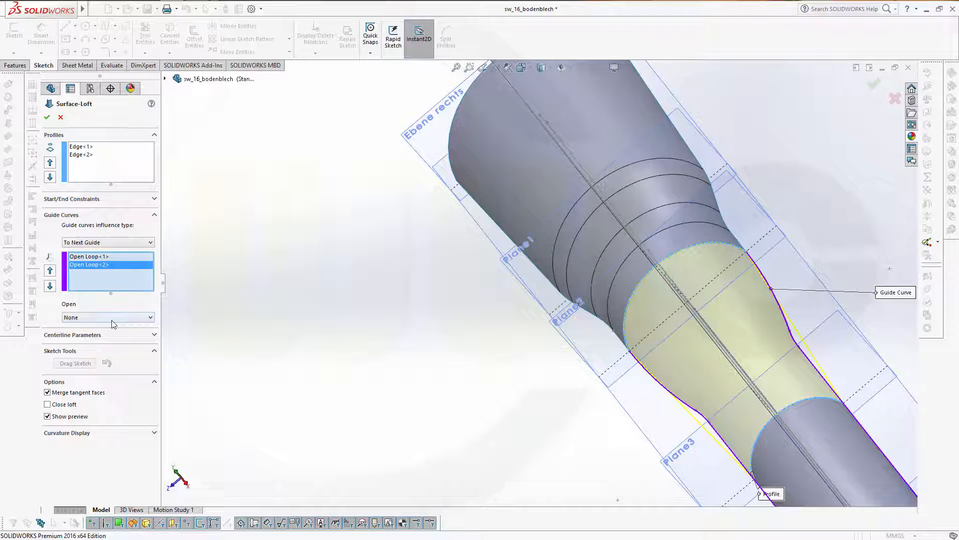
Set the loft's start and end constraints to Tangency To Face and create the surface.
{"action": "left_click", "coordinate": [154, 198]}
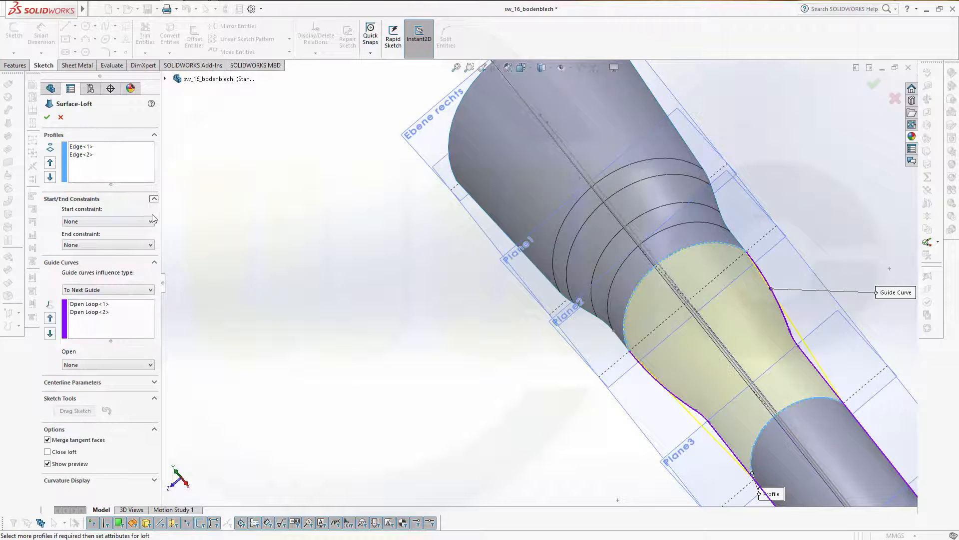
{"action": "left_click", "coordinate": [150, 221]}
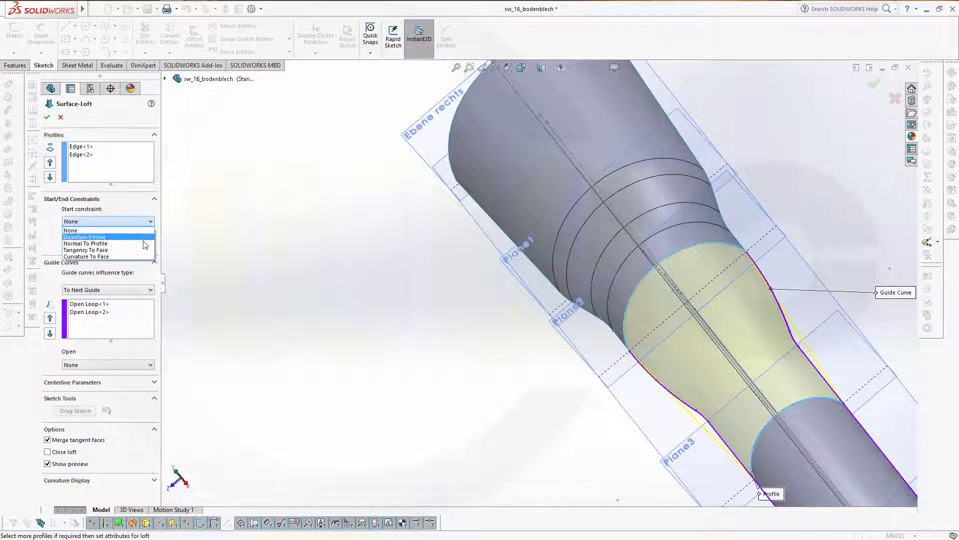
{"action": "left_click", "coordinate": [138, 250]}
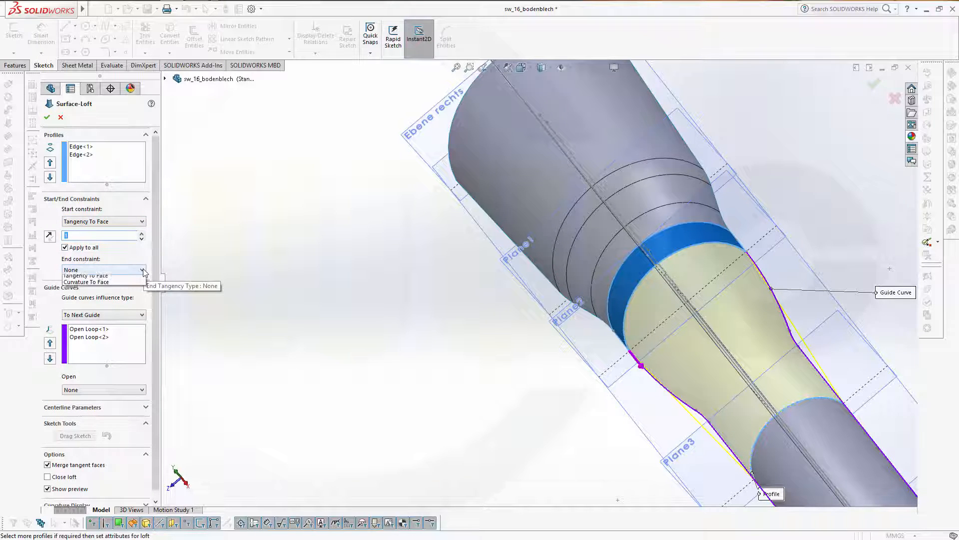
{"action": "left_click", "coordinate": [144, 270]}
{"action": "left_click", "coordinate": [129, 292]}
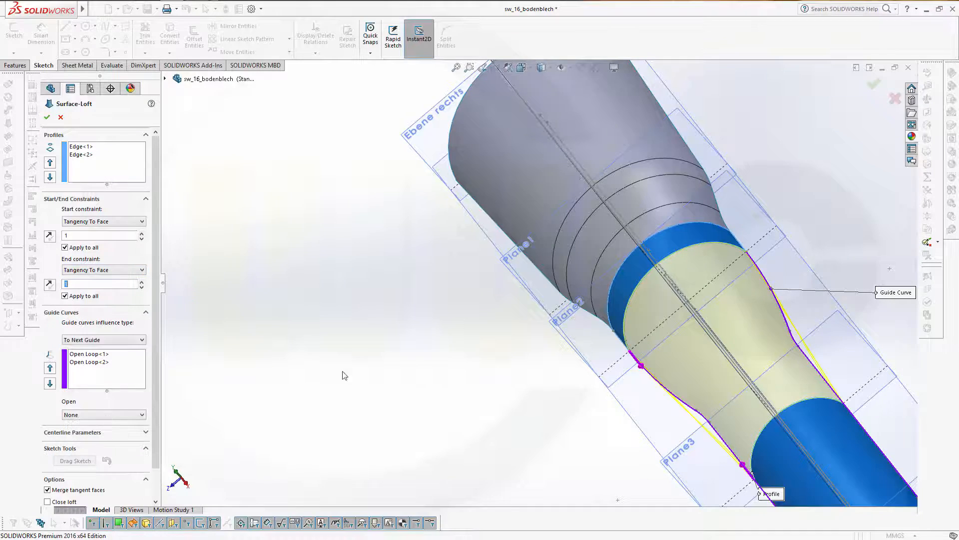
{"action": "middle_click_drag", "start_coordinate": [343, 375], "coordinate": [516, 313]}
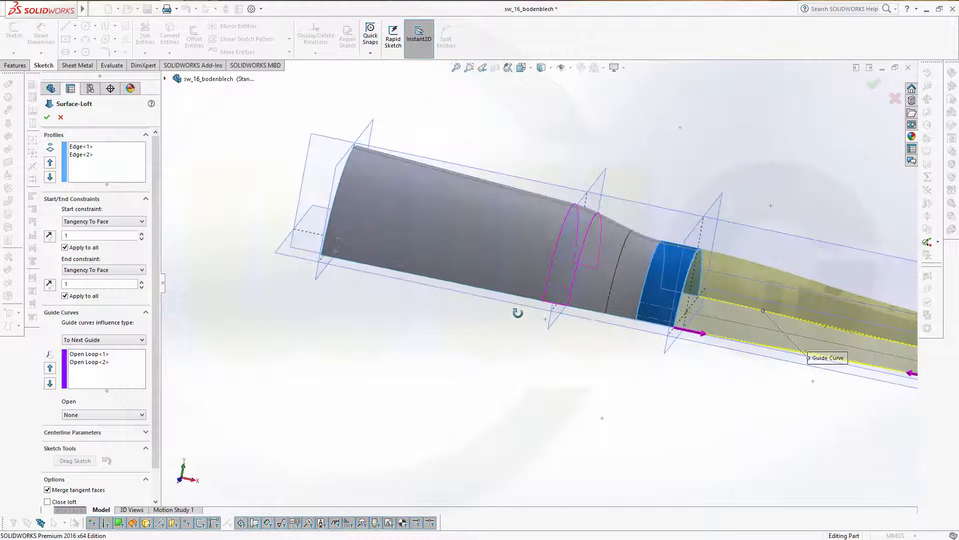
{"action": "left_click", "coordinate": [48, 117]}
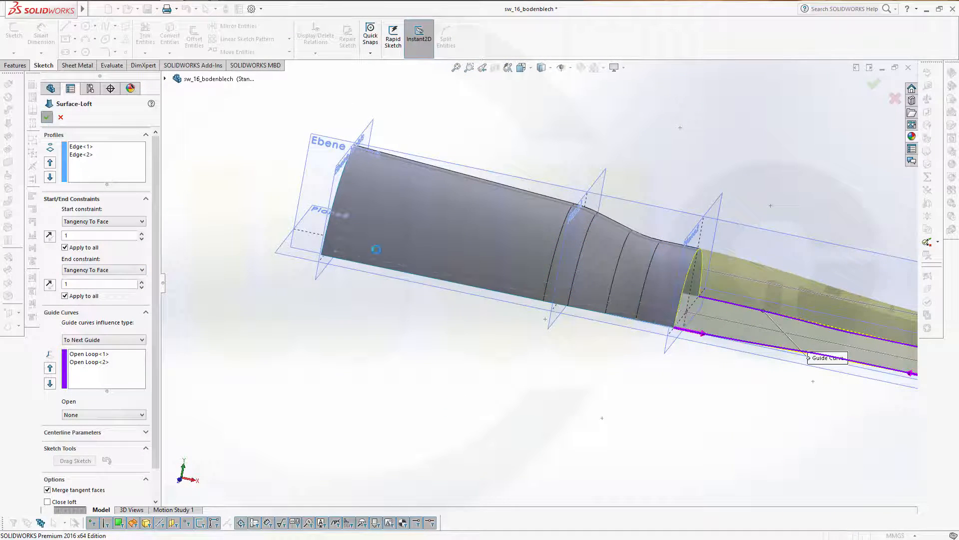
{"action": "middle_click_drag", "start_coordinate": [520, 295], "coordinate": [640, 353]}
{"action": "scroll", "coordinate": [640, 353], "scroll_direction": "up", "scroll_amount": 4}
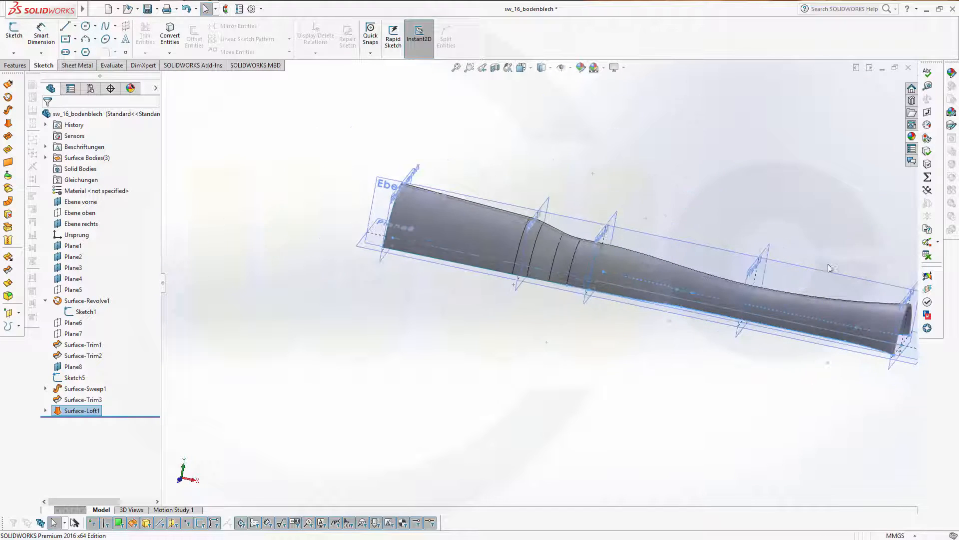
{"action": "middle_click_drag", "start_coordinate": [801, 234], "coordinate": [708, 215]}
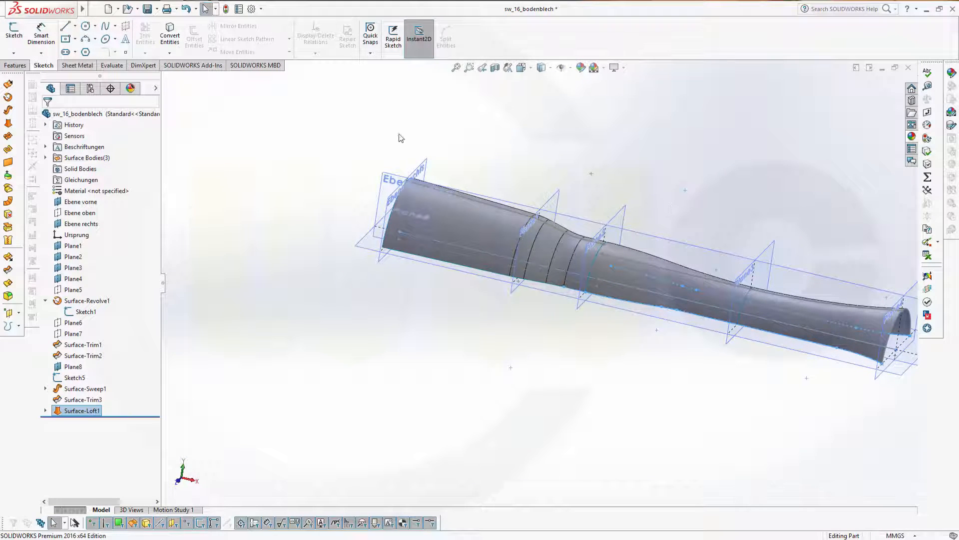
Knit the lofted surface with the trimmed surfaces on both its ends, without creating a solid or merging entities, and save the part.
{"action": "left_click", "coordinate": [8, 242]}
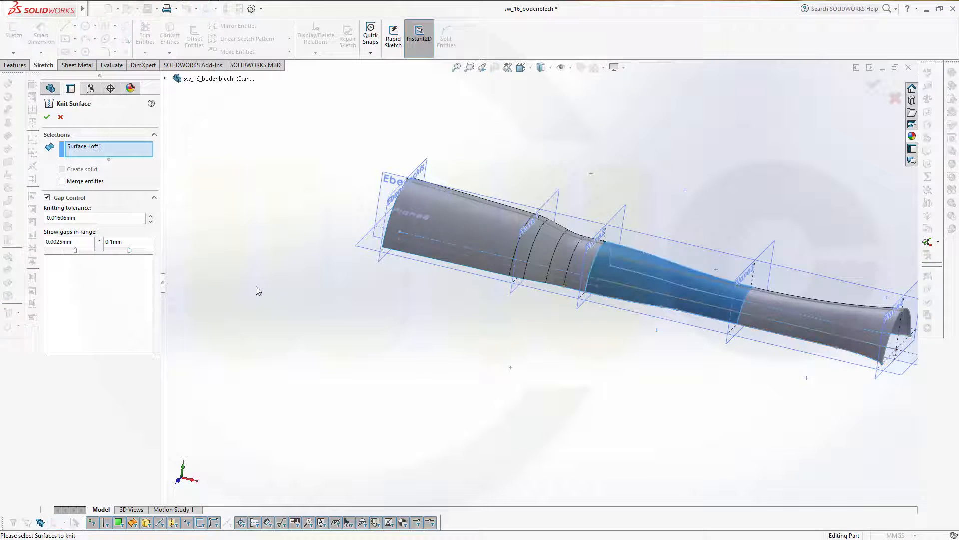
{"action": "left_click", "coordinate": [458, 230]}
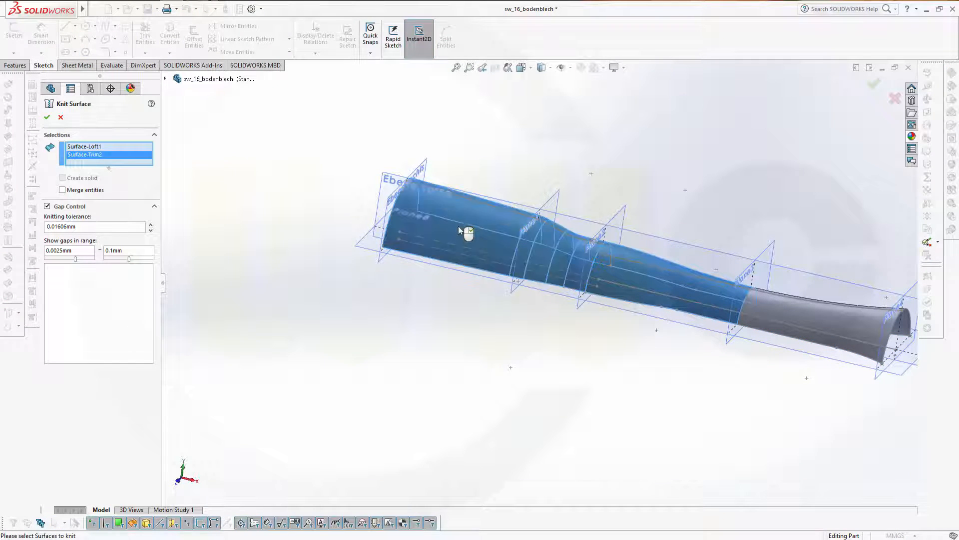
{"action": "left_click", "coordinate": [802, 330]}
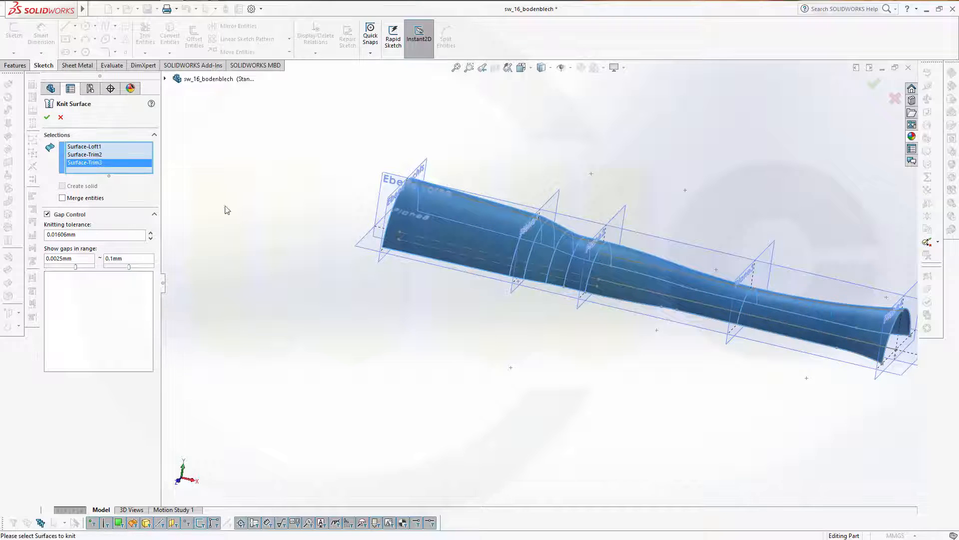
{"action": "left_click", "coordinate": [47, 117]}
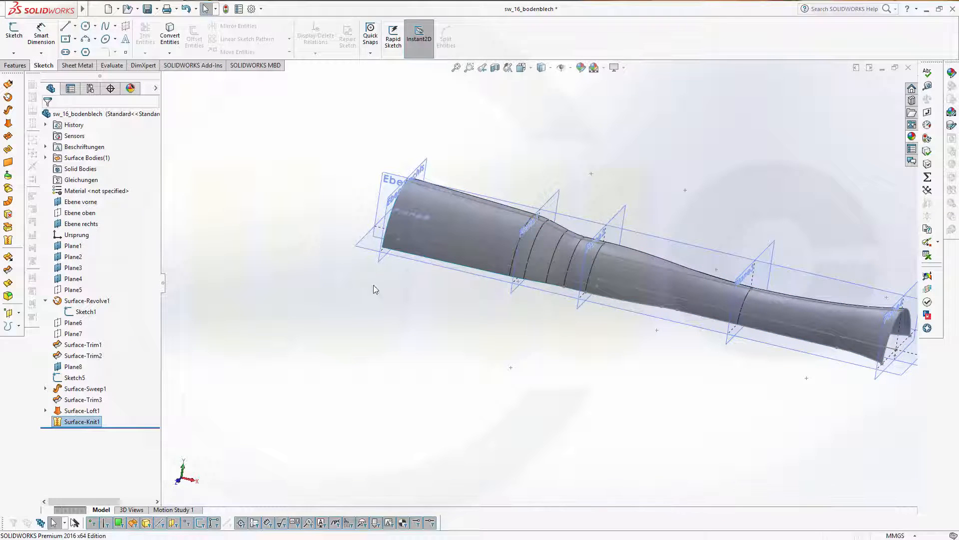
{"action": "key", "text": "f"}
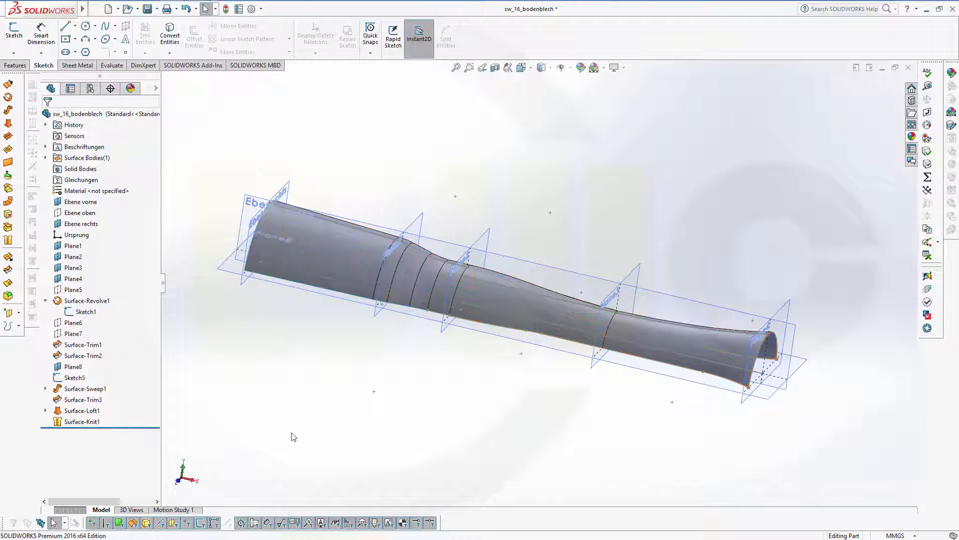
{"action": "key", "text": "ctrl+s"}
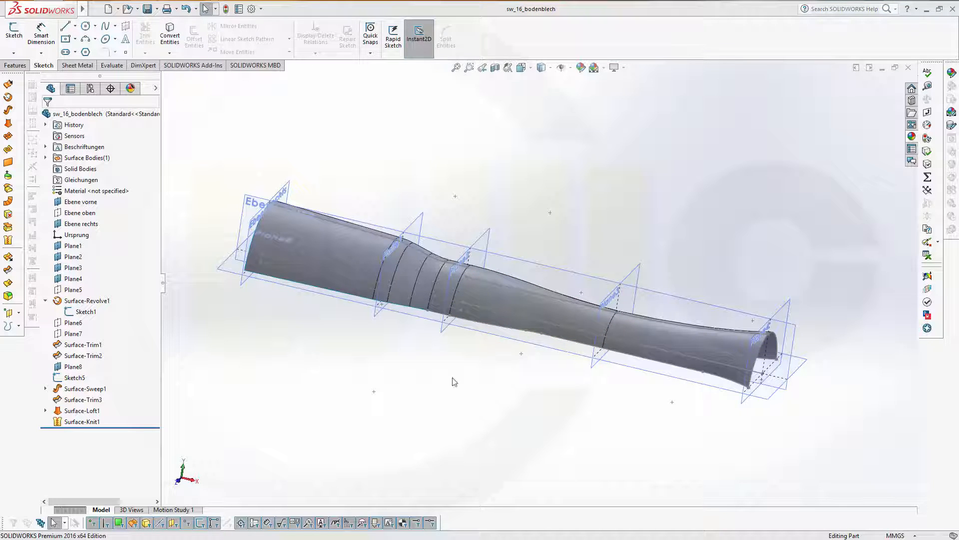
Hide Plane8, the horizontal reference plane along the base of the surface.
{"action": "middle_click_drag", "start_coordinate": [517, 372], "coordinate": [505, 368]}
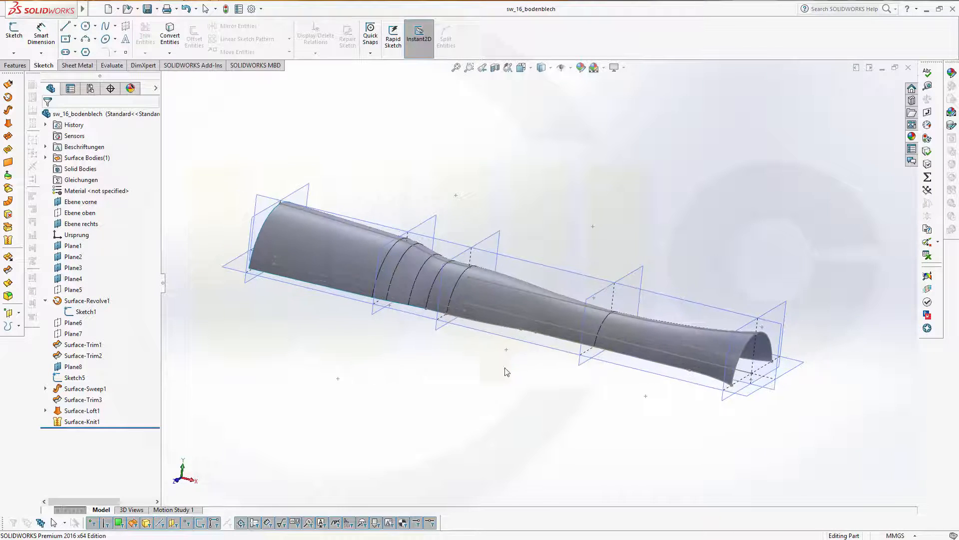
{"action": "right_click", "coordinate": [624, 368]}
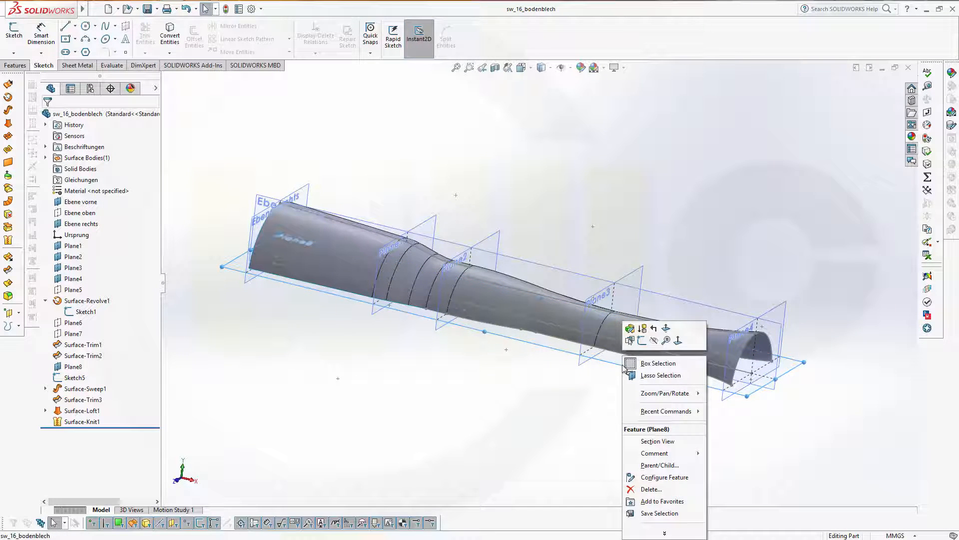
{"action": "left_click", "coordinate": [656, 341]}
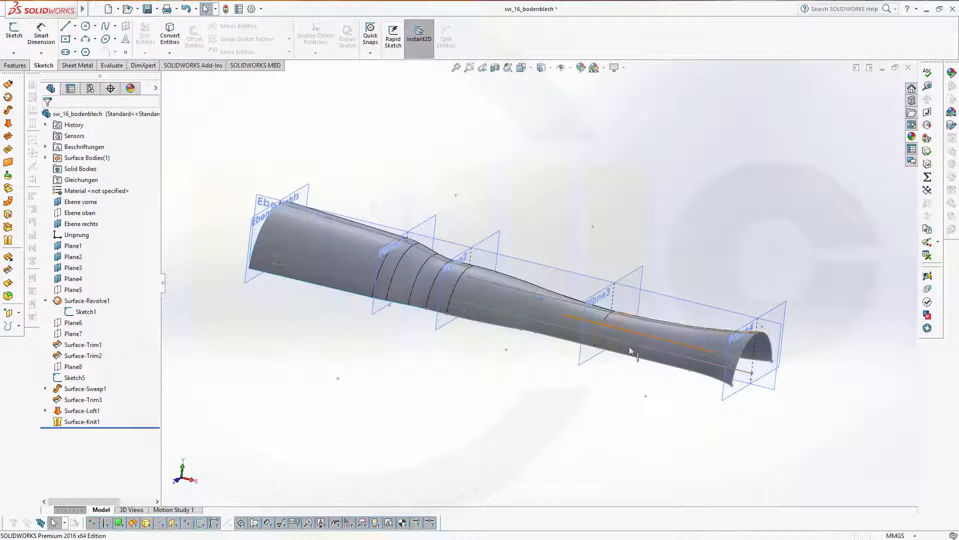
Show Plane5 and start a new sketch on it.
{"action": "right_click", "coordinate": [73, 291]}
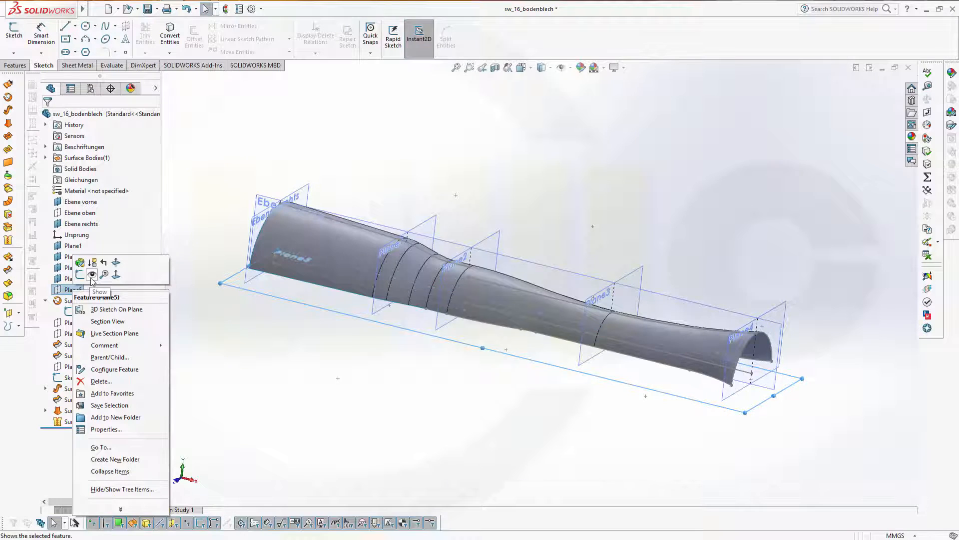
{"action": "left_click", "coordinate": [92, 274]}
{"action": "middle_click_drag", "start_coordinate": [368, 397], "coordinate": [441, 385]}
{"action": "left_click", "coordinate": [358, 105]}
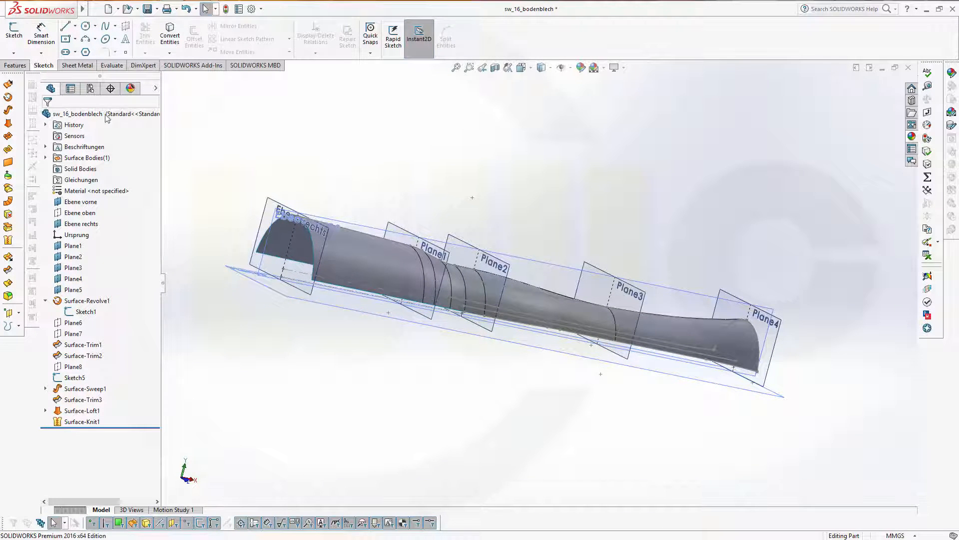
{"action": "left_click", "coordinate": [14, 31]}
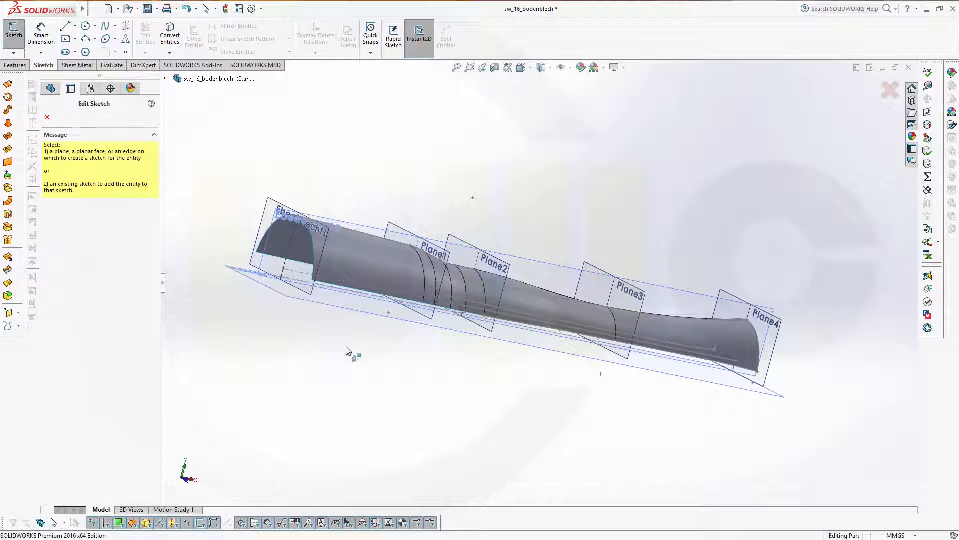
{"action": "left_click", "coordinate": [349, 310]}
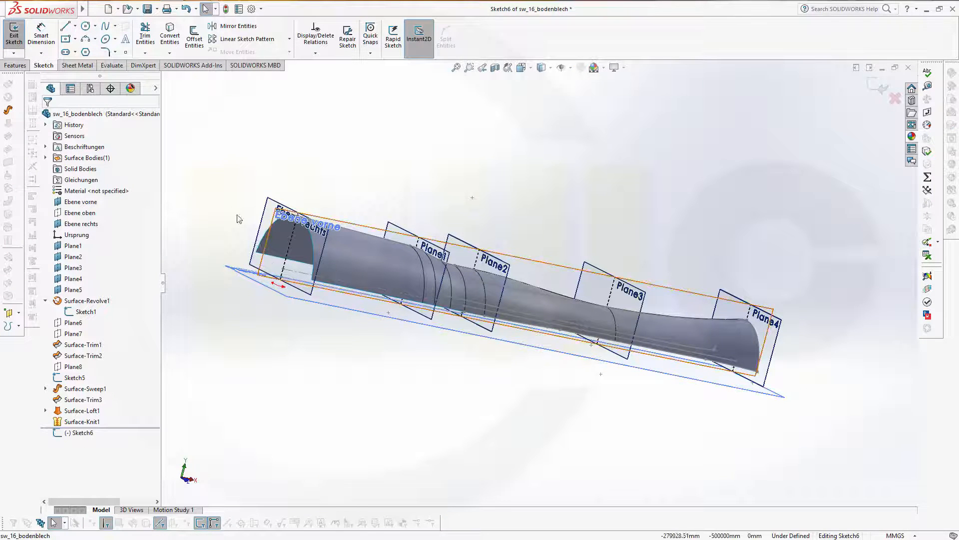
Sketch an open chain of four lines beside the part, from its wide to its flared end, with the third line horizontal and about 347 mm long.
{"action": "middle_click_drag", "start_coordinate": [353, 325], "coordinate": [380, 322]}
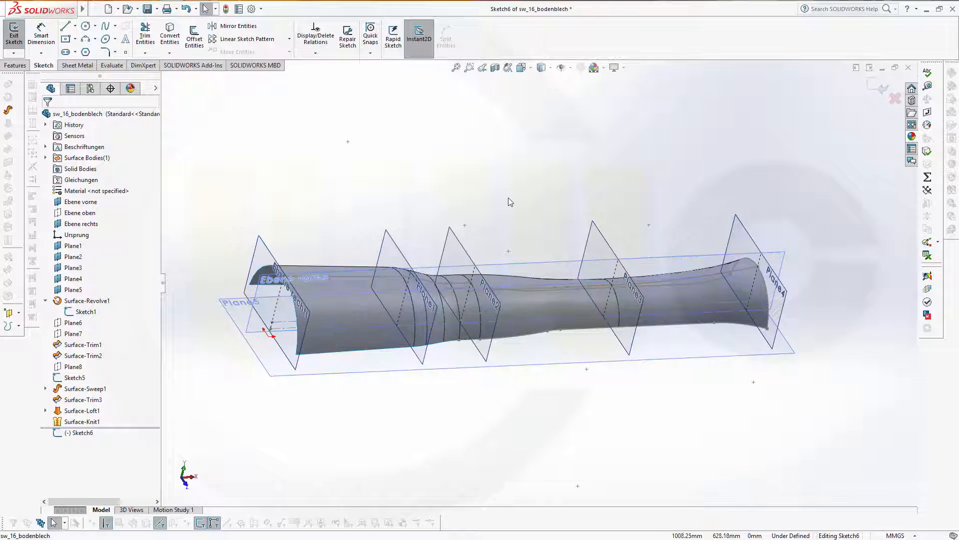
{"action": "key", "text": "space"}
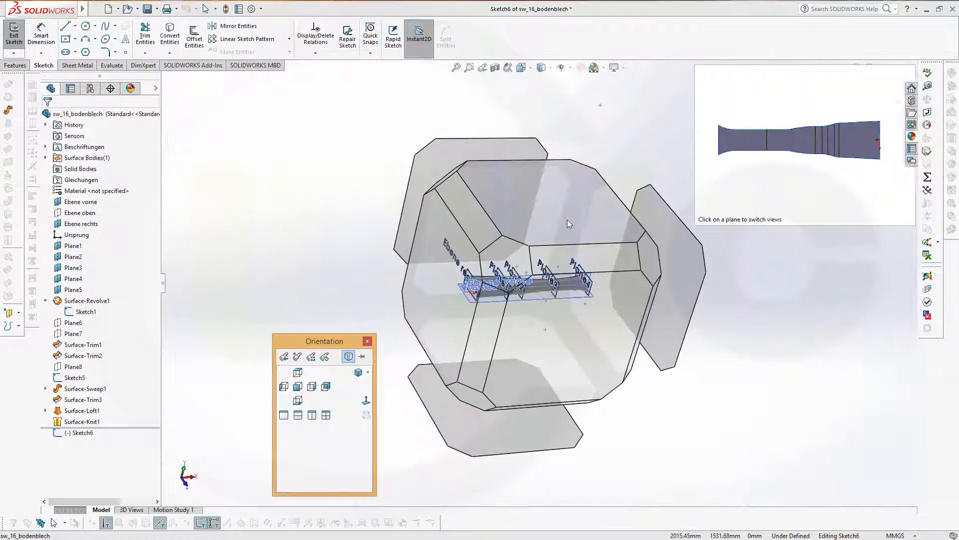
{"action": "left_click", "coordinate": [567, 219]}
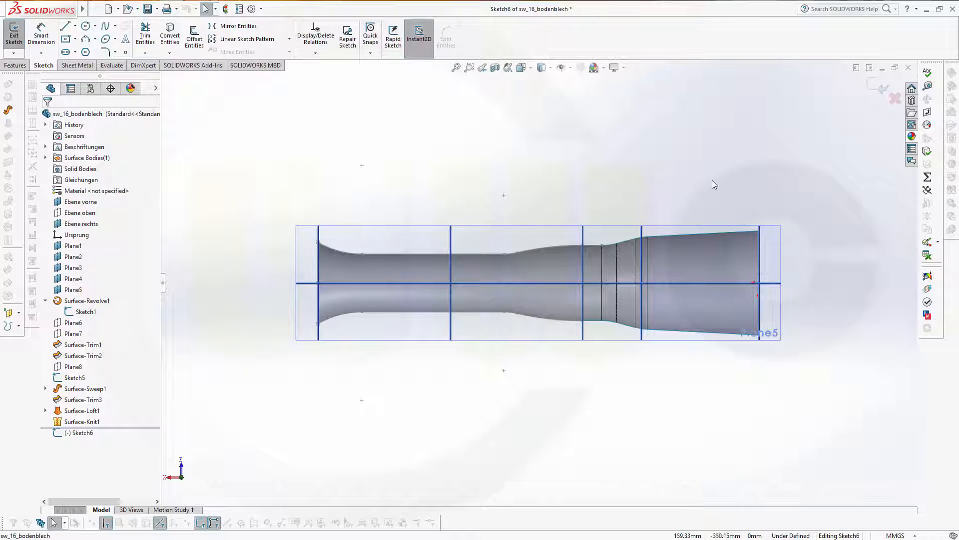
{"action": "key", "text": "z"}
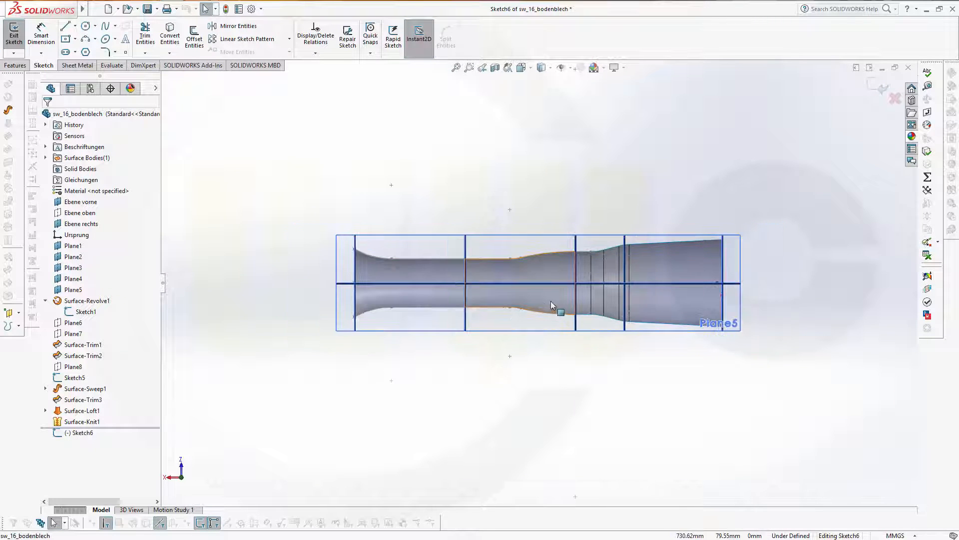
{"action": "key", "text": "space"}
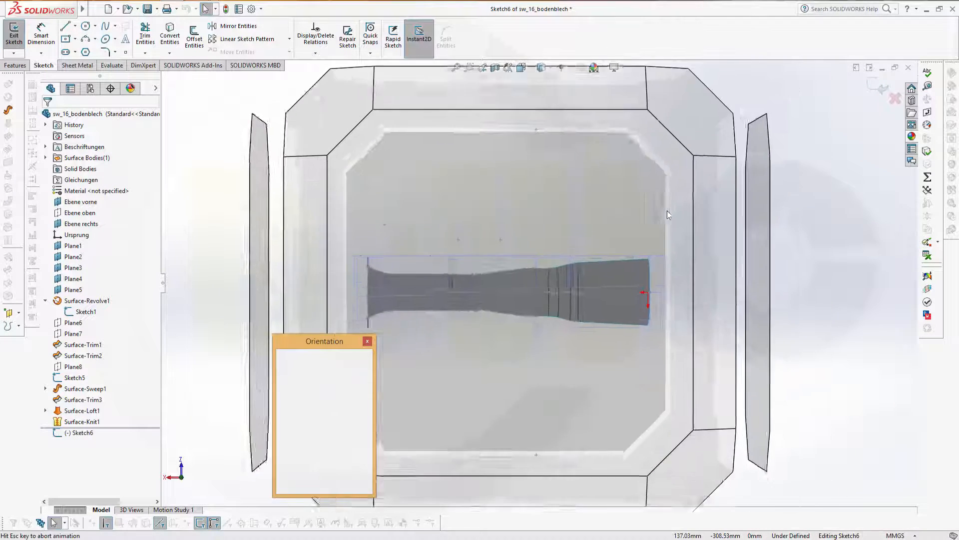
{"action": "left_click", "coordinate": [540, 242]}
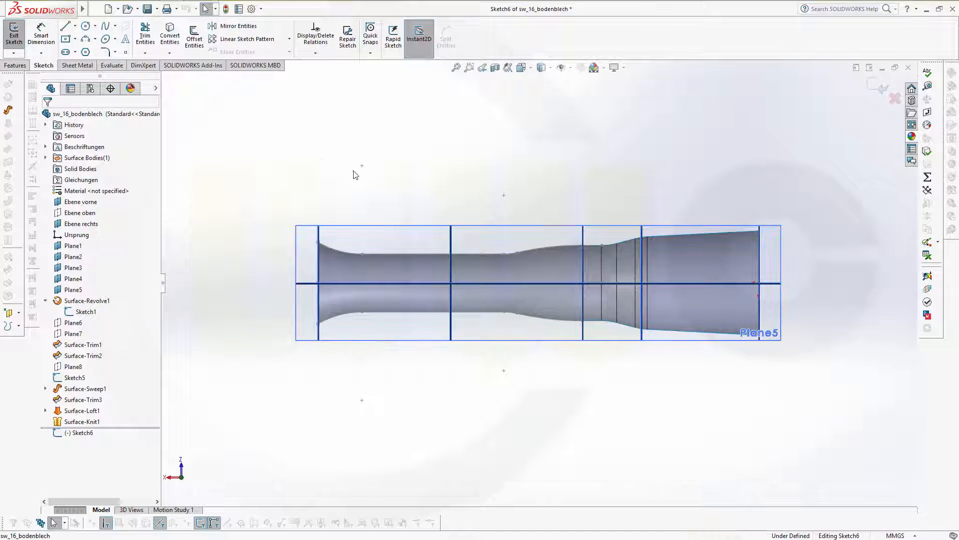
{"action": "left_click", "coordinate": [65, 26]}
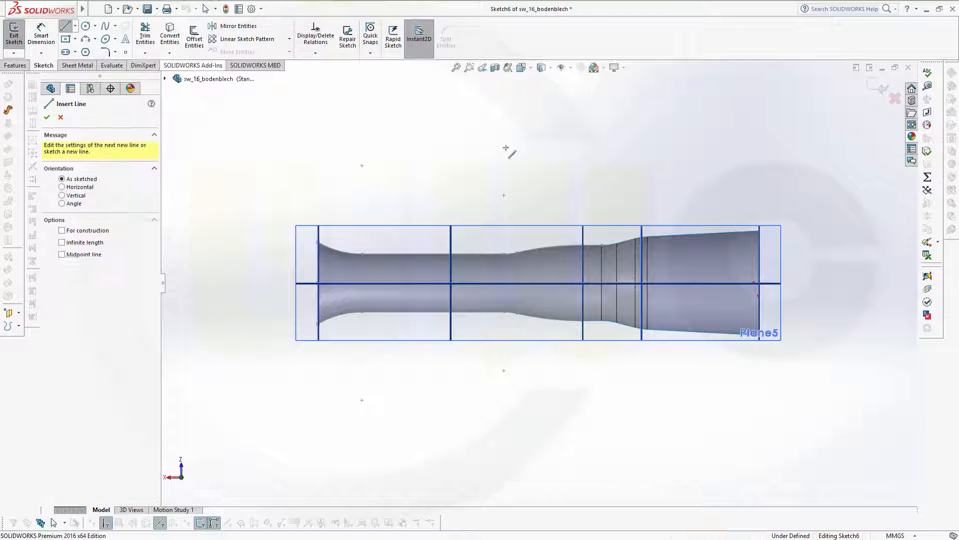
{"action": "left_click", "coordinate": [756, 385]}
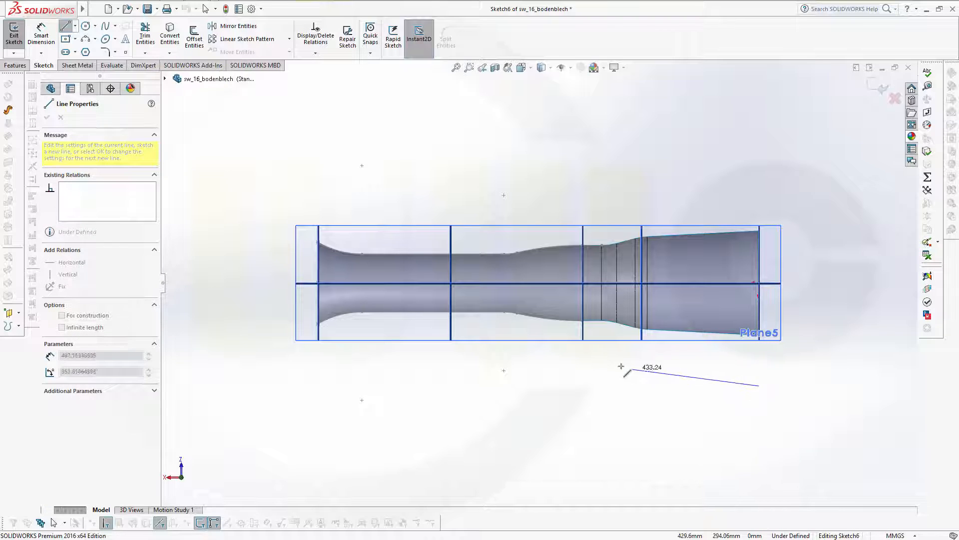
{"action": "left_click", "coordinate": [590, 371]}
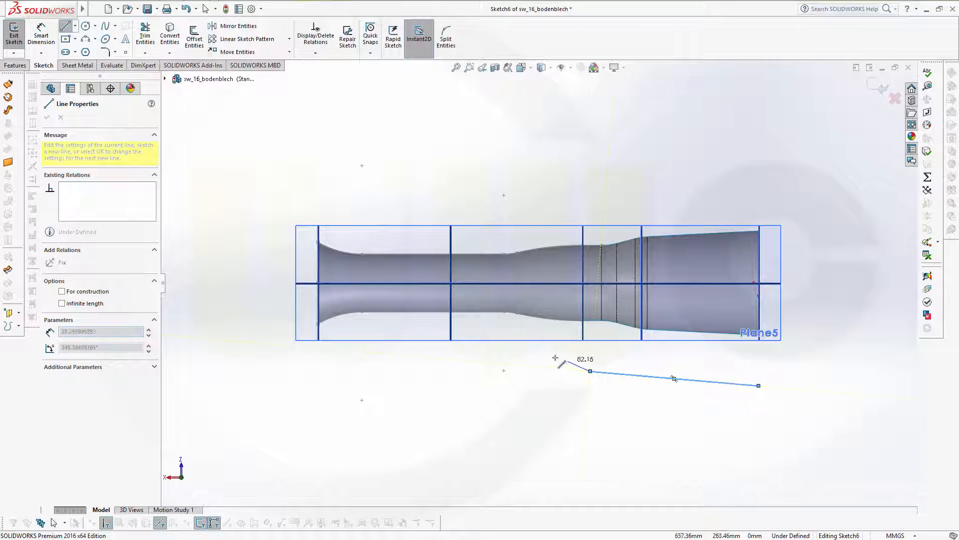
{"action": "left_click", "coordinate": [484, 347]}
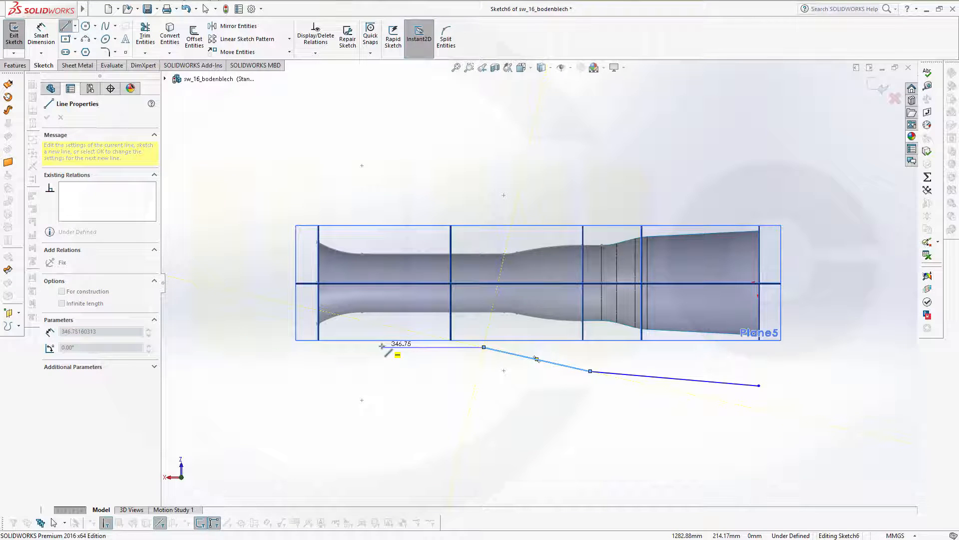
{"action": "left_click", "coordinate": [381, 346]}
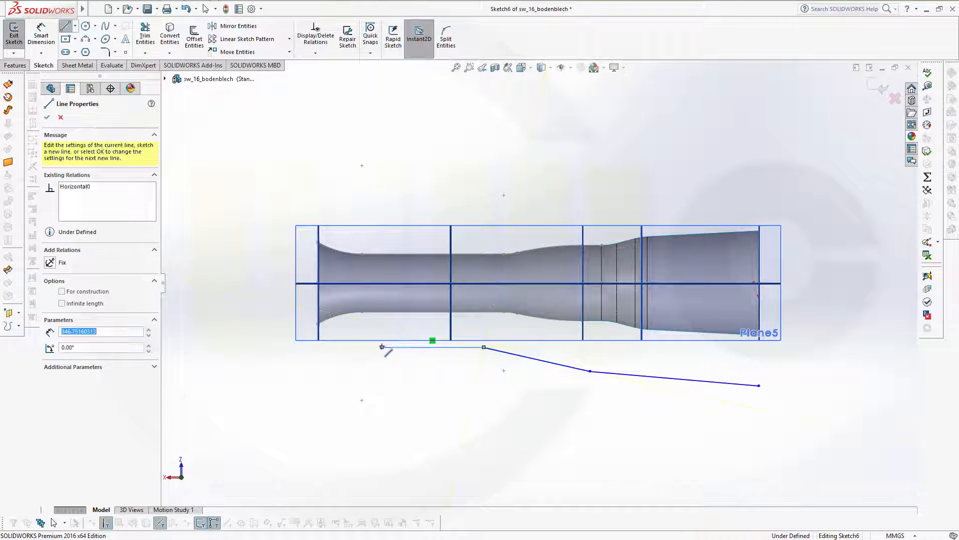
{"action": "left_click", "coordinate": [314, 382]}
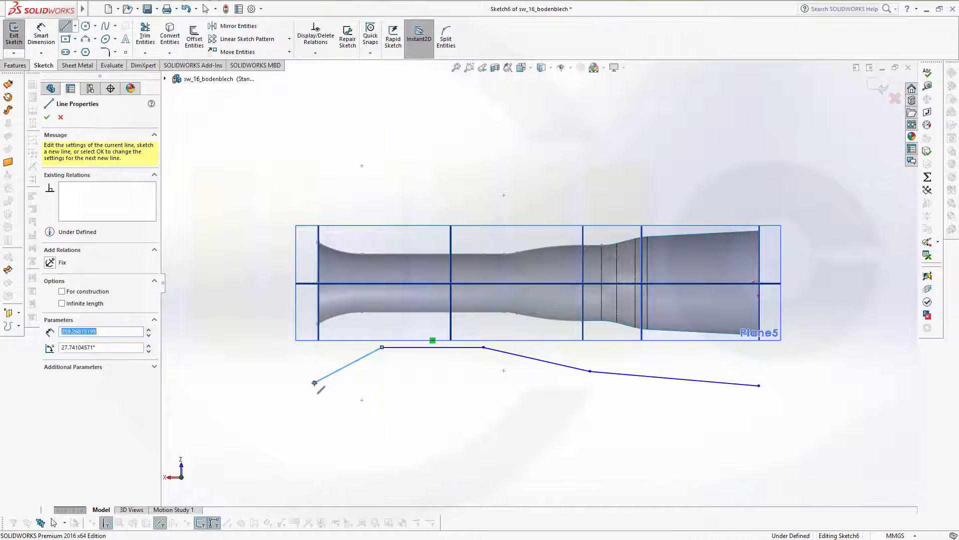
{"action": "key", "text": "Escape"}
{"action": "key", "text": "Escape"}
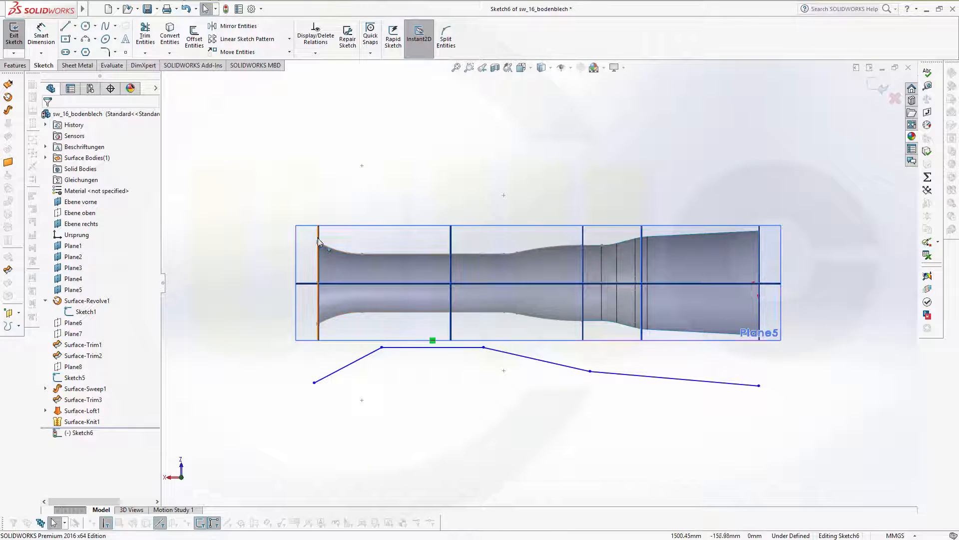
Make the chain's endpoint at the flared end coincident with Plane4 and align its other endpoint vertically with the origin.
{"action": "left_click", "coordinate": [318, 247]}
{"action": "left_click", "coordinate": [315, 384], "text": "ctrl"}
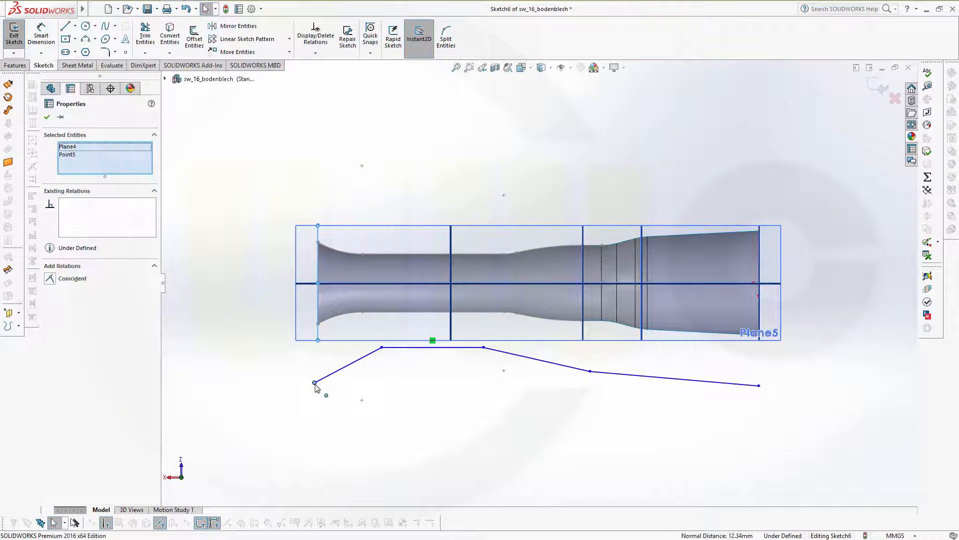
{"action": "left_click", "coordinate": [50, 279]}
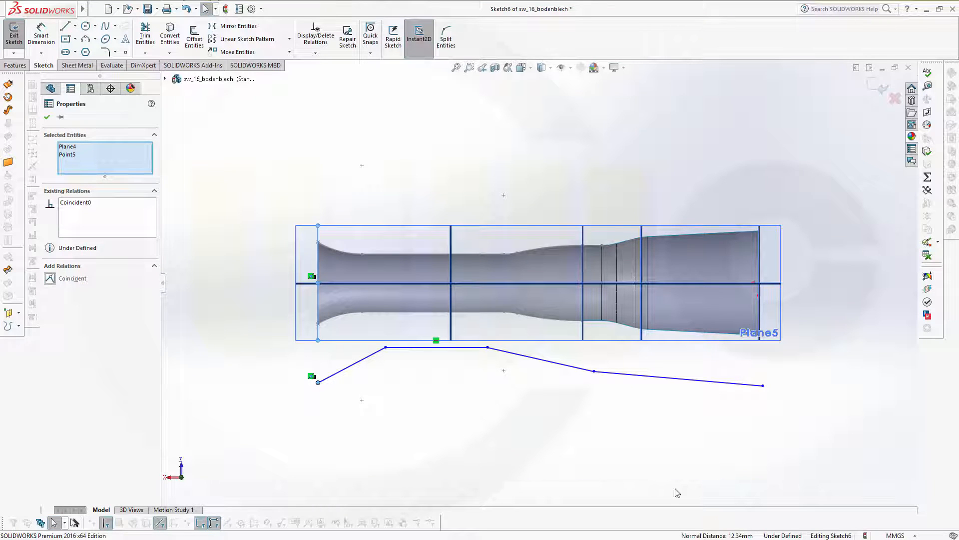
{"action": "left_click", "coordinate": [763, 386]}
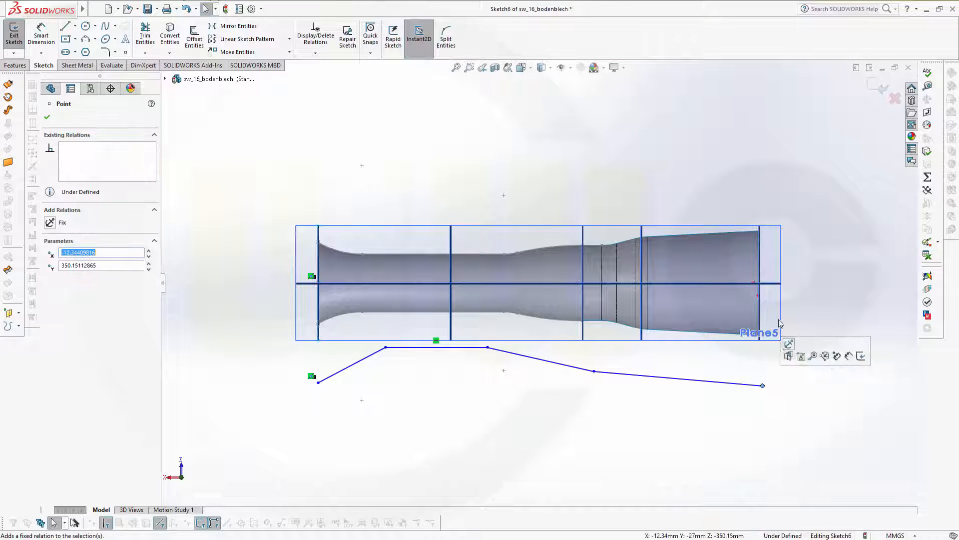
{"action": "left_click", "coordinate": [759, 283]}
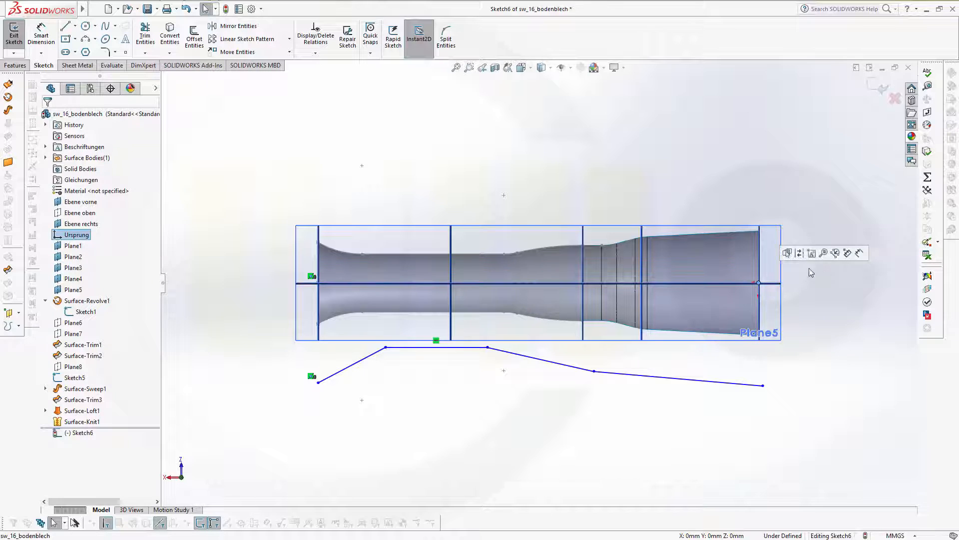
{"action": "left_click", "coordinate": [763, 386], "text": "ctrl"}
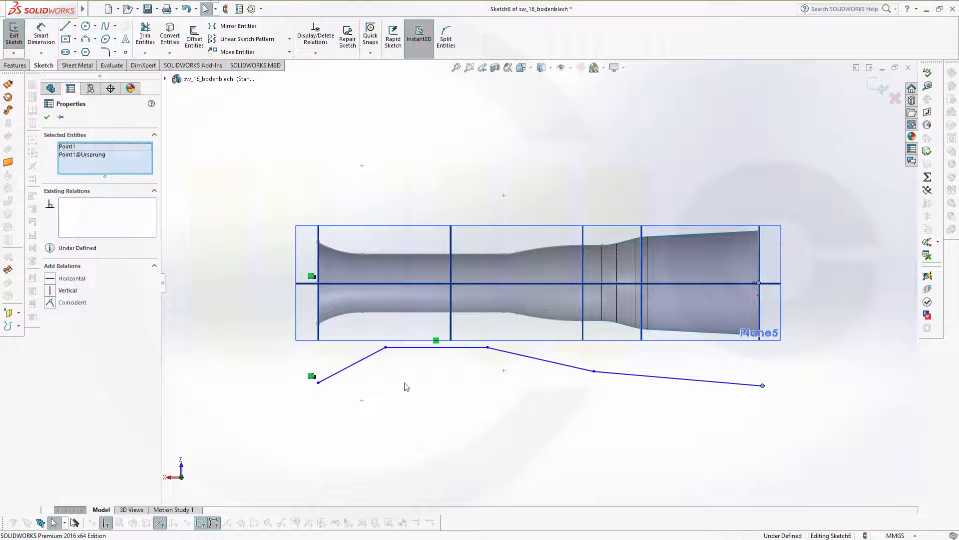
{"action": "left_click", "coordinate": [51, 291]}
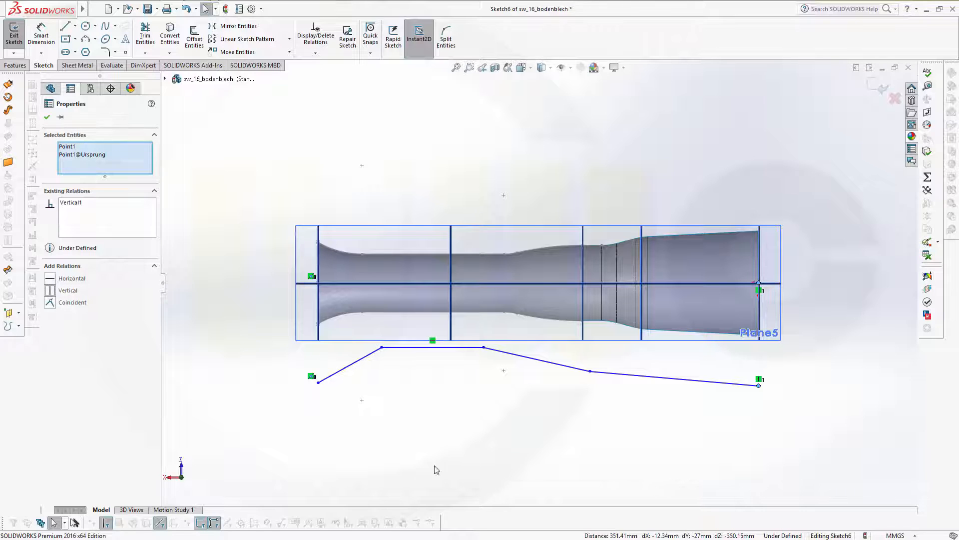
Make the chain's first inner vertex coincident with Plane2 and its second inner vertex coincident with Plane3.
{"action": "left_click", "coordinate": [590, 371]}
{"action": "left_click", "coordinate": [582, 334], "text": "ctrl"}
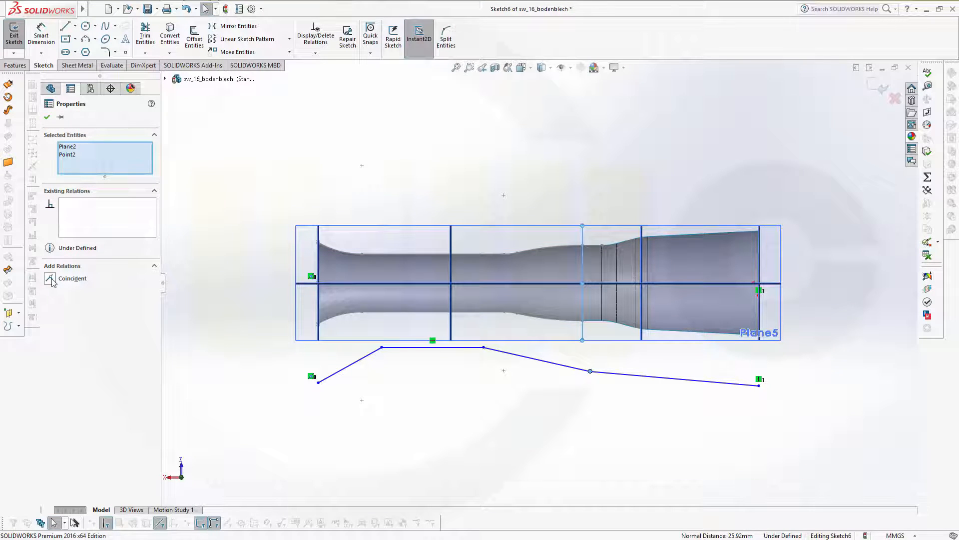
{"action": "left_click", "coordinate": [50, 278]}
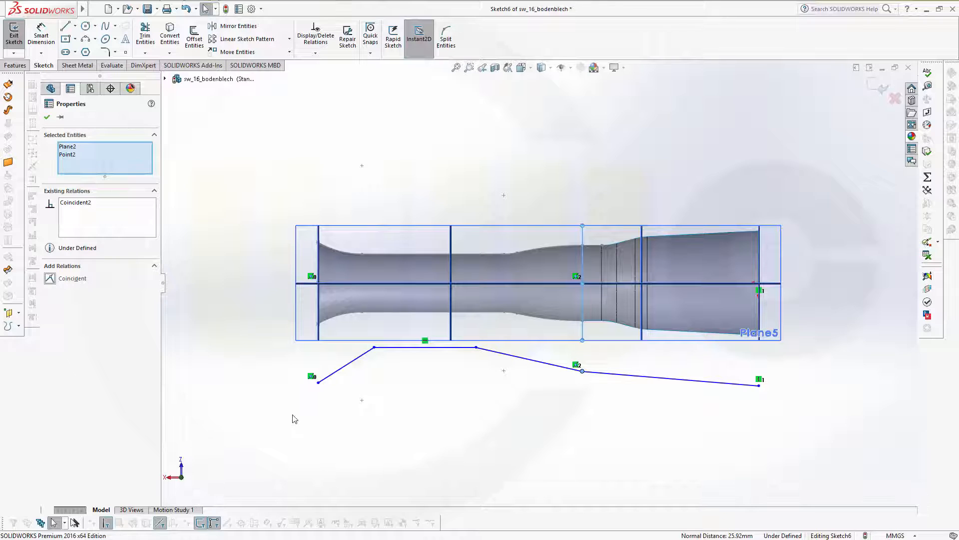
{"action": "left_click", "coordinate": [476, 348]}
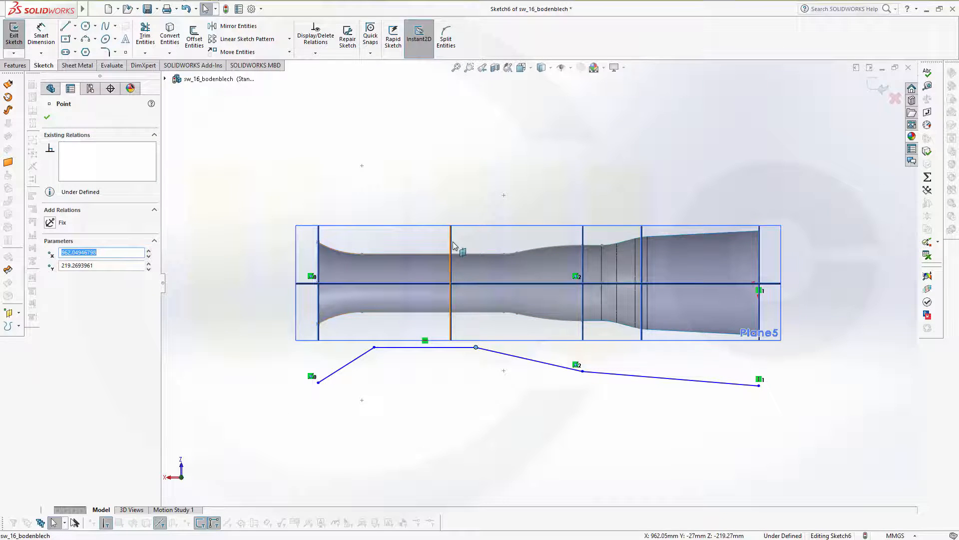
{"action": "left_click", "coordinate": [453, 244], "text": "ctrl"}
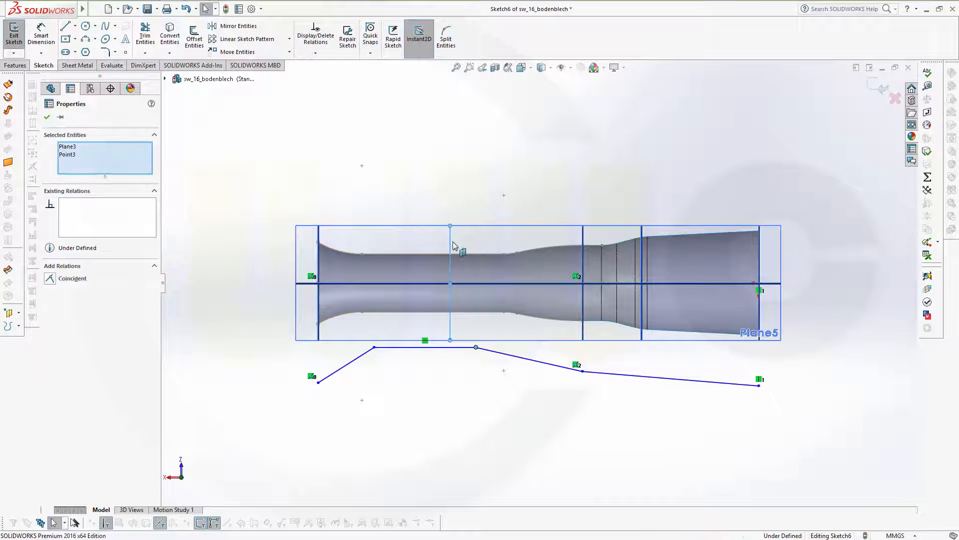
{"action": "left_click", "coordinate": [50, 278]}
{"action": "left_click", "coordinate": [454, 463]}
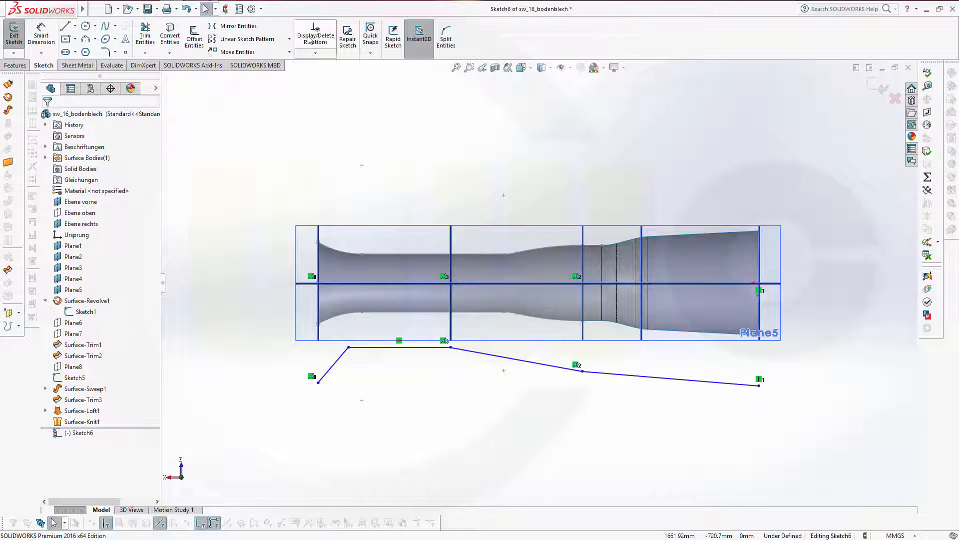
Dimension the horizontal distance from the origin to the far end of the chain's horizontal line as 1300 mm.
{"action": "left_click", "coordinate": [42, 36]}
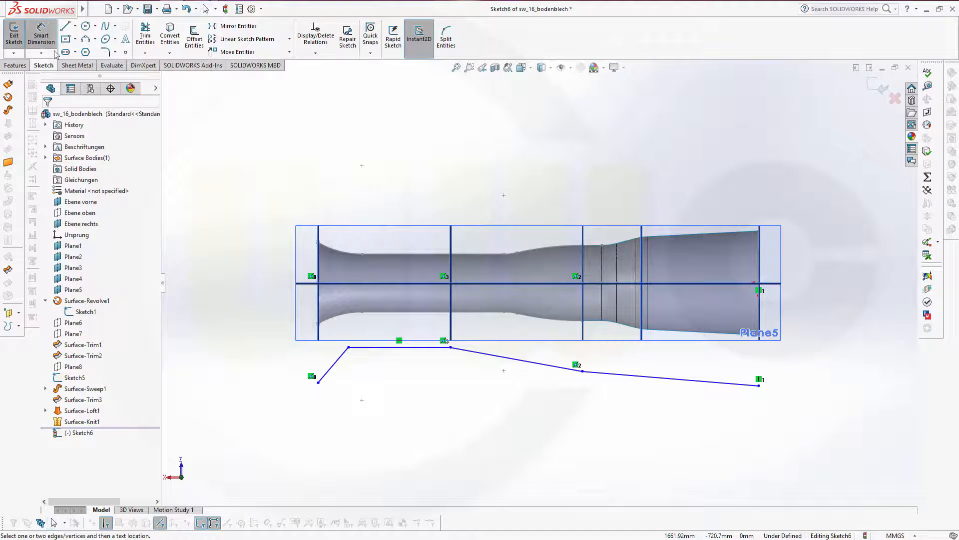
{"action": "left_click", "coordinate": [349, 347]}
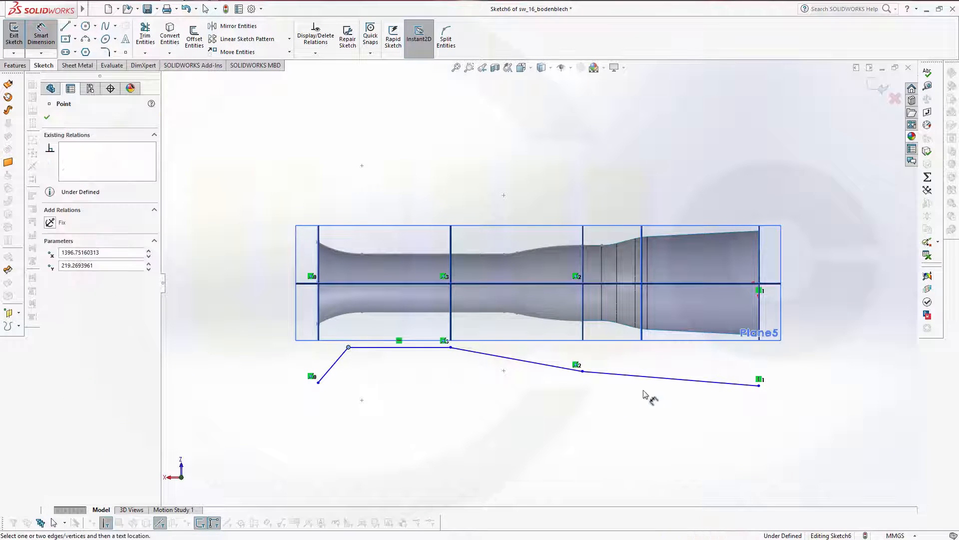
{"action": "left_click", "coordinate": [760, 283]}
{"action": "left_click", "coordinate": [619, 426]}
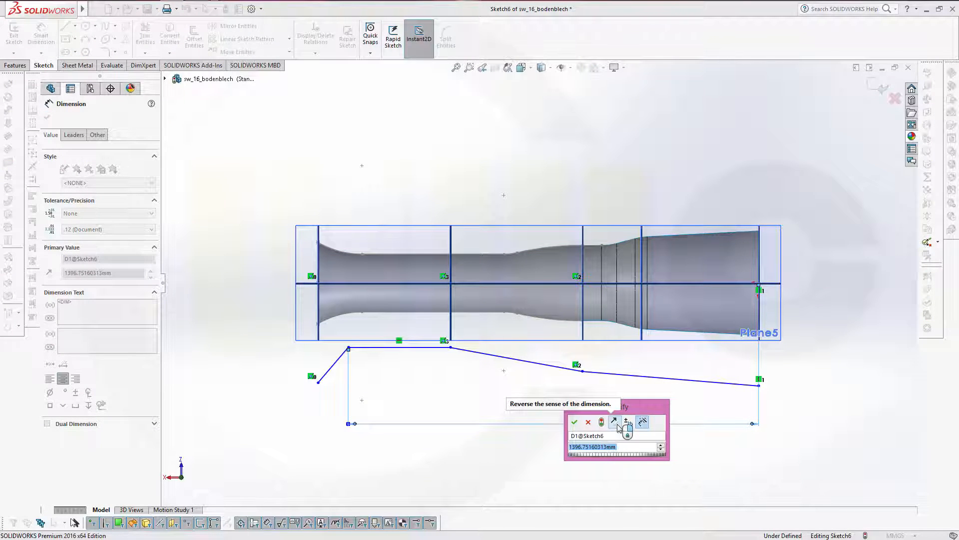
{"action": "type", "text": "13"}
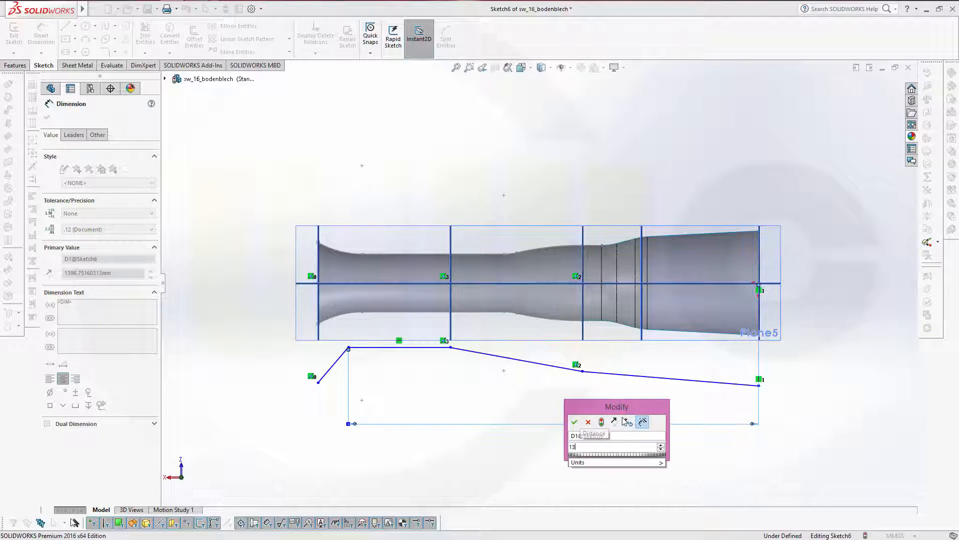
{"action": "type", "text": "00"}
{"action": "key", "text": "Return"}
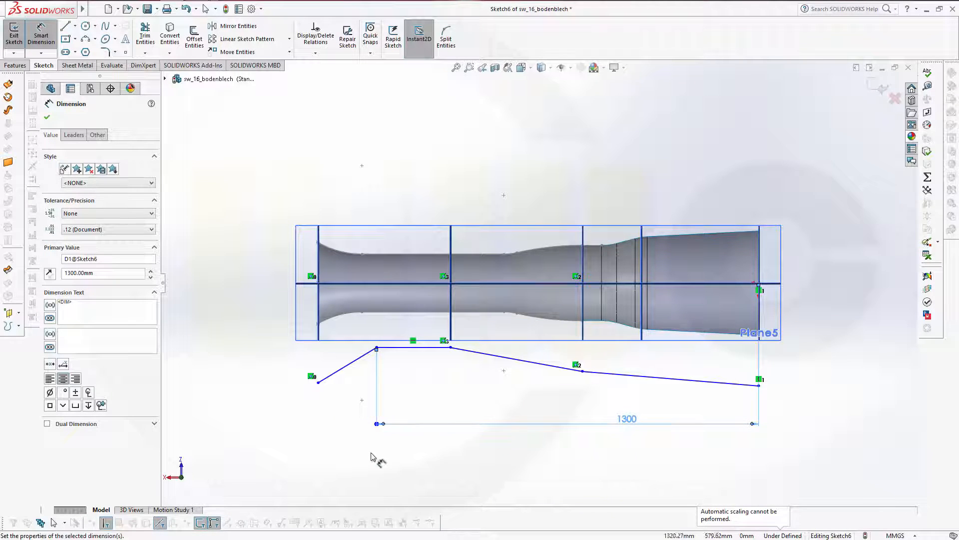
Dimension the vertical distance from the origin to the chain's horizontal line as 240 mm.
{"action": "left_click", "coordinate": [404, 347]}
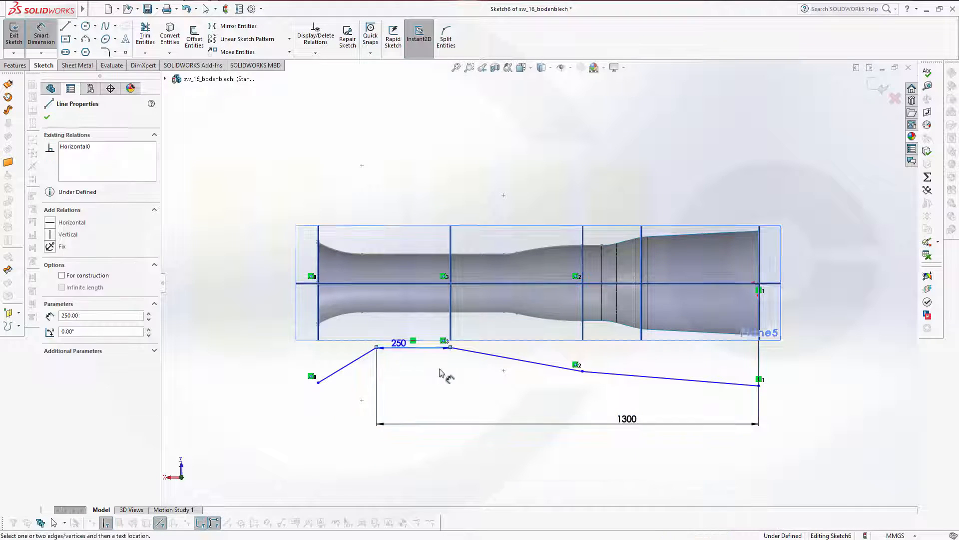
{"action": "left_click", "coordinate": [758, 283]}
{"action": "left_click", "coordinate": [823, 322]}
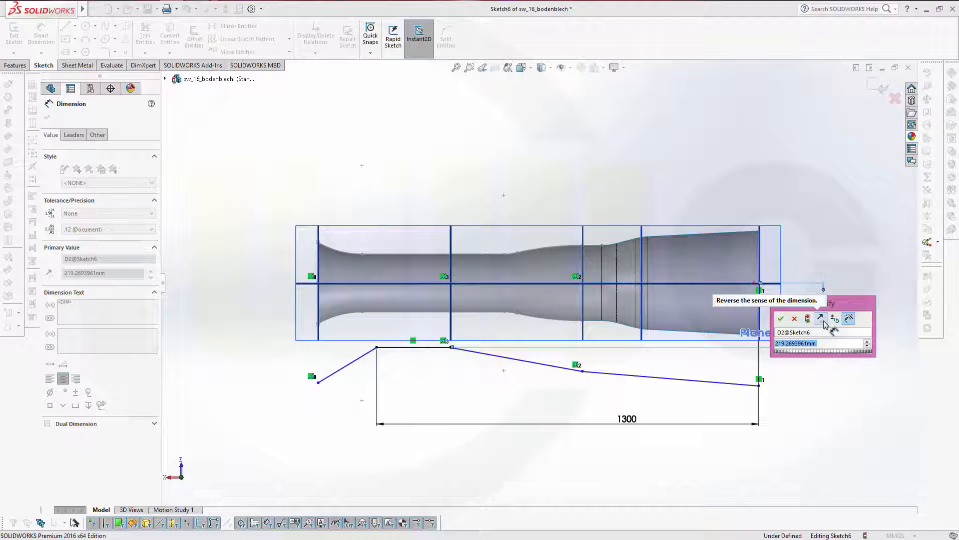
{"action": "type", "text": "240"}
{"action": "key", "text": "Return"}
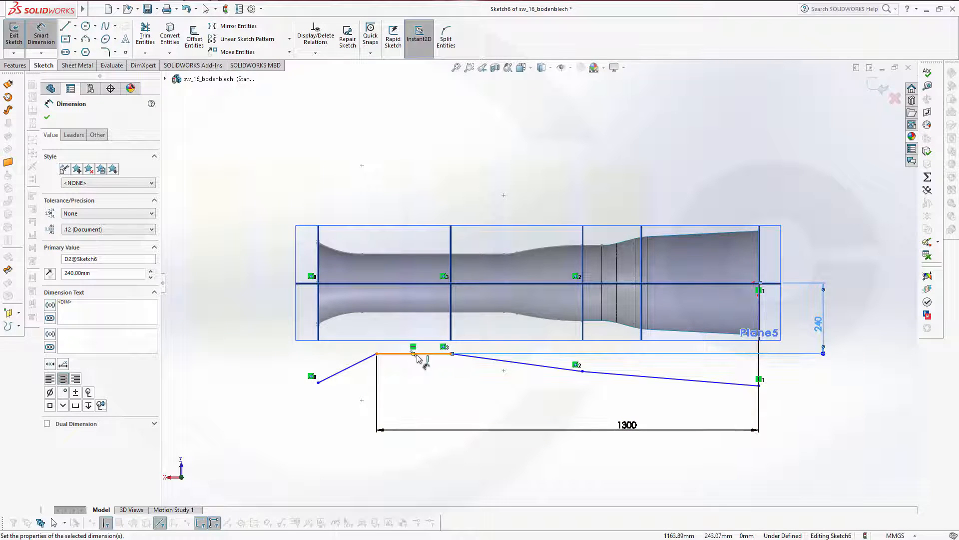
{"action": "left_click", "coordinate": [392, 354]}
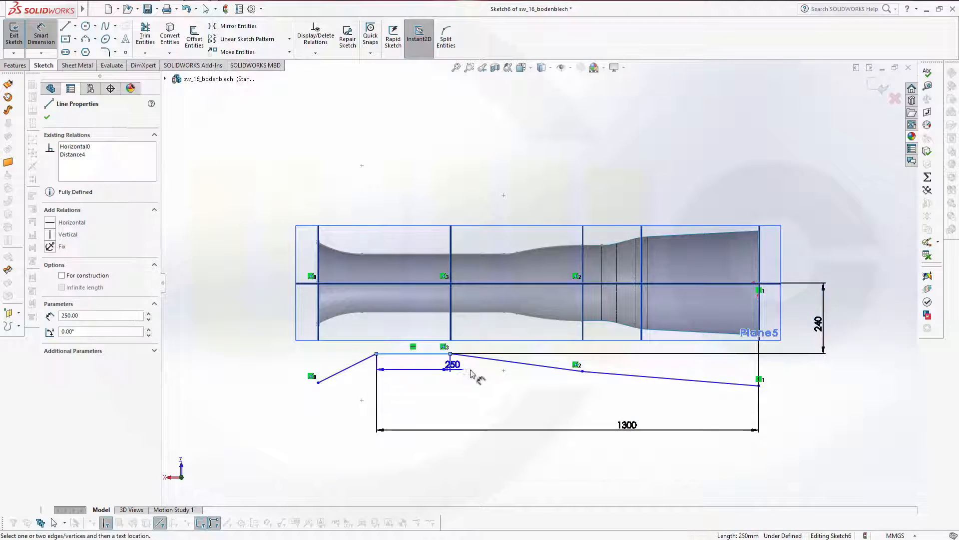
{"action": "left_click", "coordinate": [517, 363]}
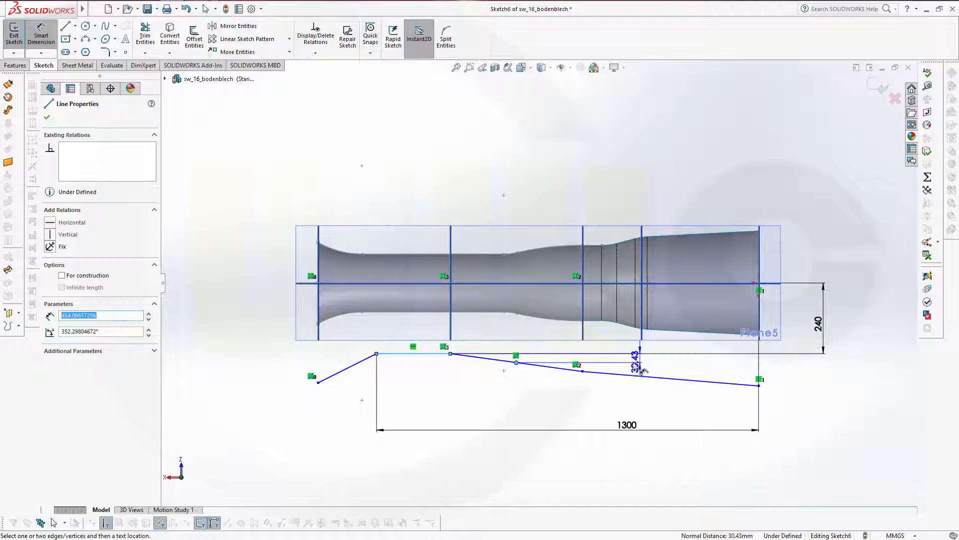
{"action": "key", "text": "Escape"}
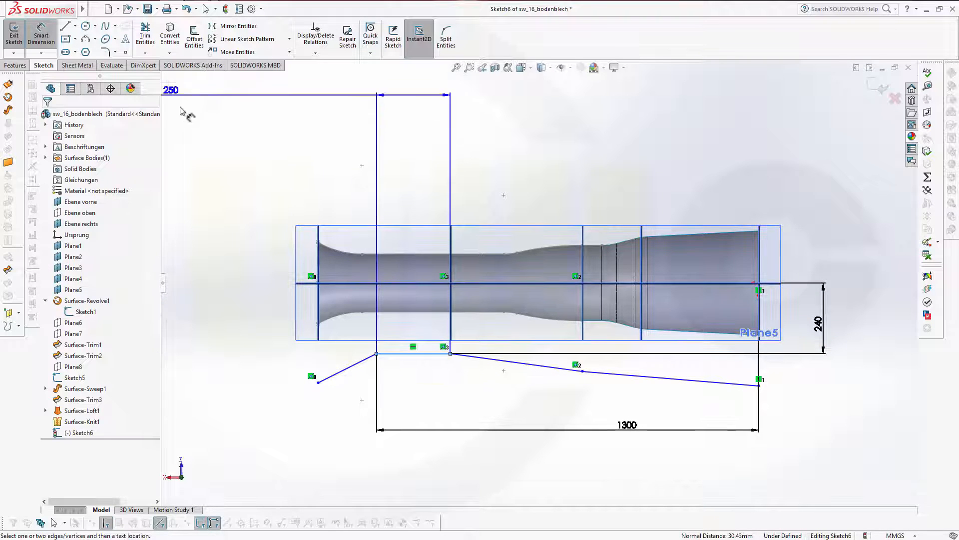
{"action": "key", "text": "Escape"}
{"action": "key", "text": "Escape"}
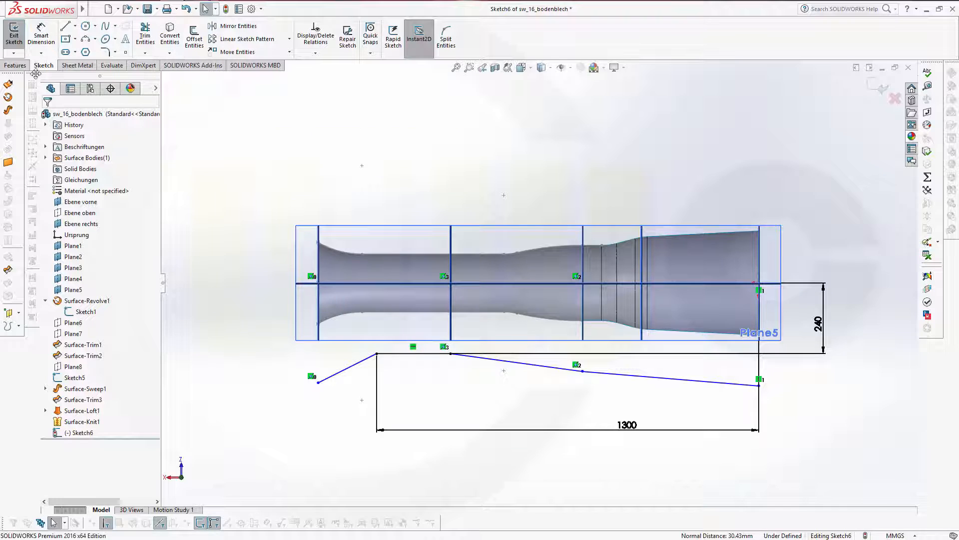
Dimension the angle between the horizontal line and the slanted line running from it towards the wide end as 6°.
{"action": "left_click", "coordinate": [43, 32]}
{"action": "scroll", "coordinate": [496, 413], "scroll_direction": "up", "scroll_amount": 3}
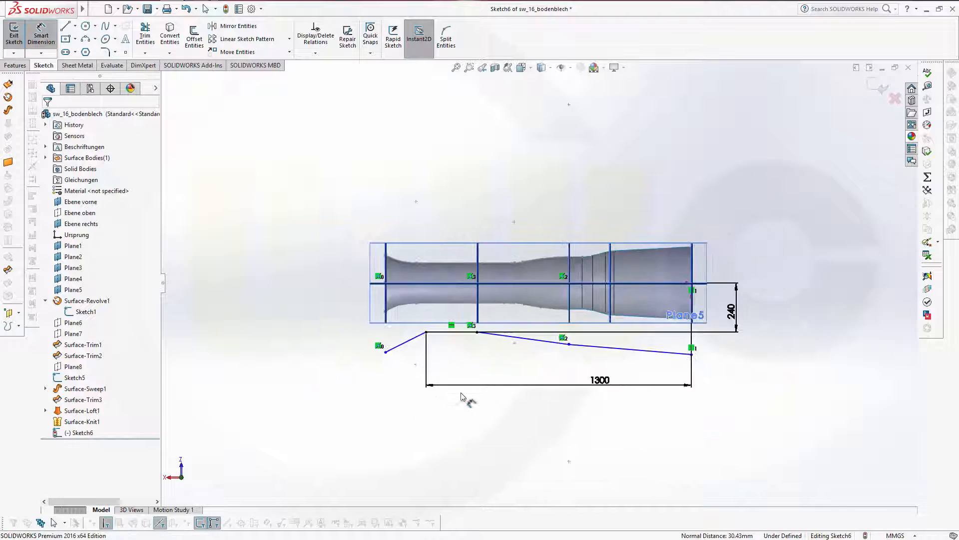
{"action": "scroll", "coordinate": [461, 372], "scroll_direction": "down", "scroll_amount": 3}
{"action": "scroll", "coordinate": [462, 372], "scroll_direction": "down", "scroll_amount": 2}
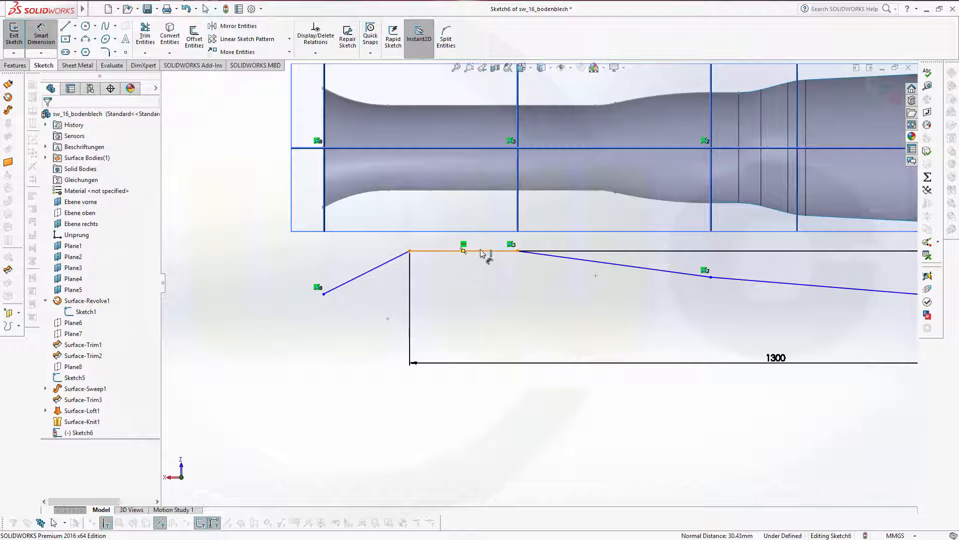
{"action": "left_click", "coordinate": [482, 252]}
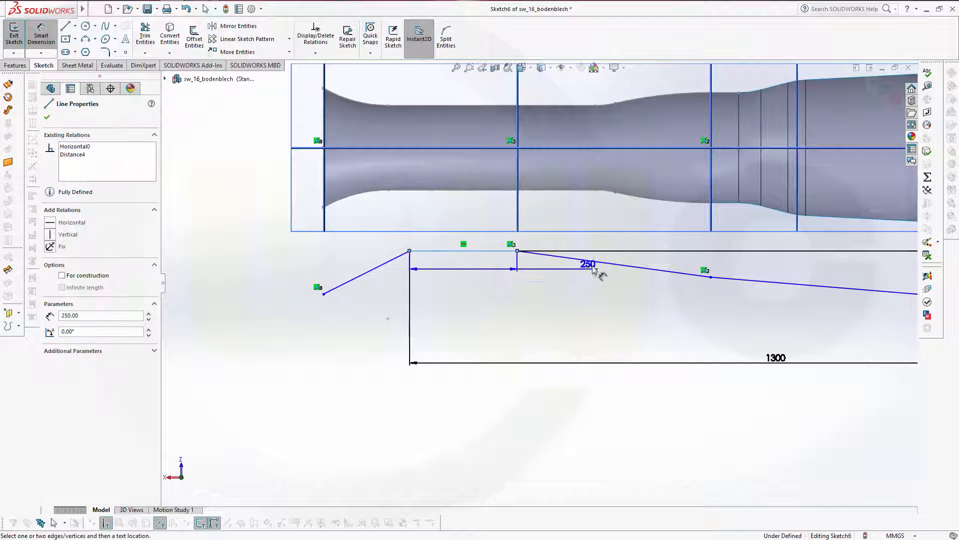
{"action": "left_click", "coordinate": [640, 267]}
{"action": "left_click", "coordinate": [664, 262]}
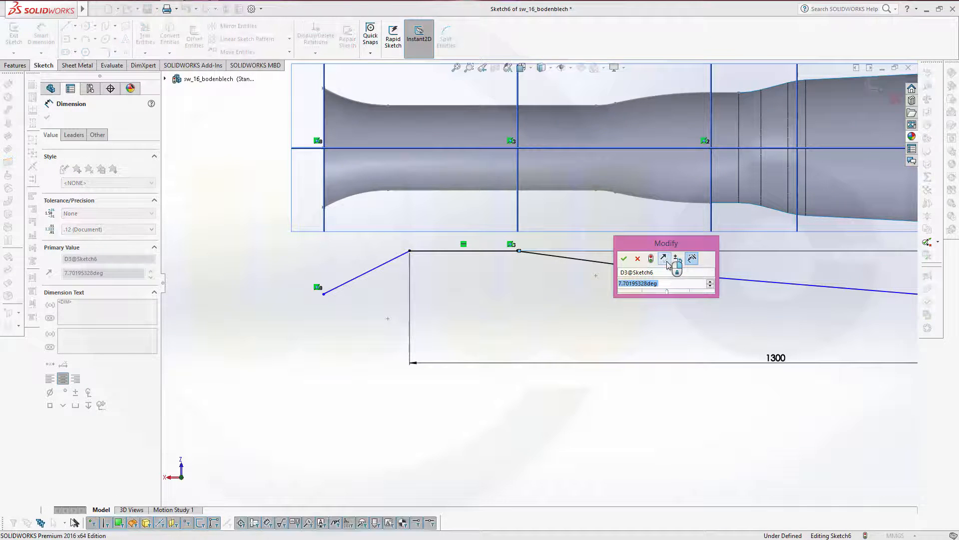
{"action": "type", "text": "6"}
{"action": "key", "text": "Return"}
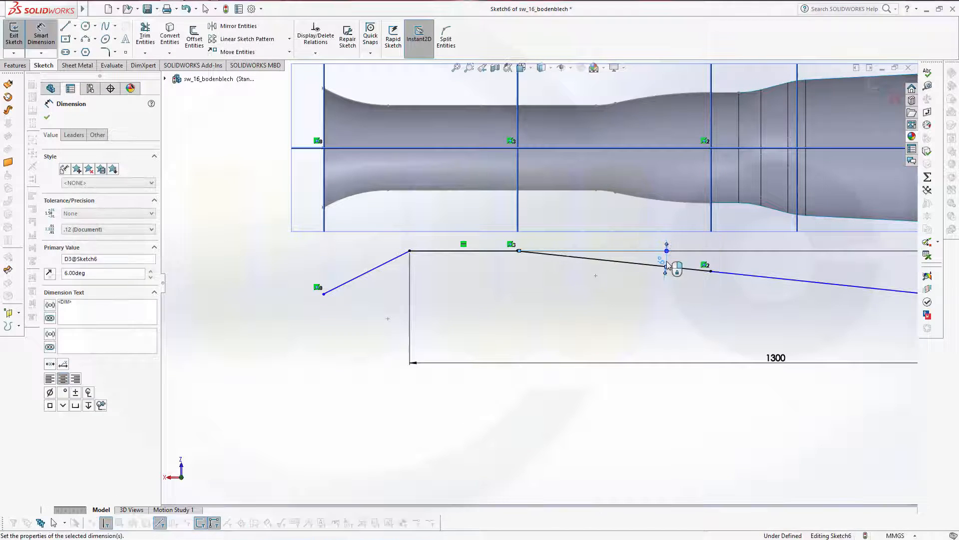
Dimension the angle between the horizontal line and the short slanted line at the flared end as 10°.
{"action": "left_click", "coordinate": [348, 281]}
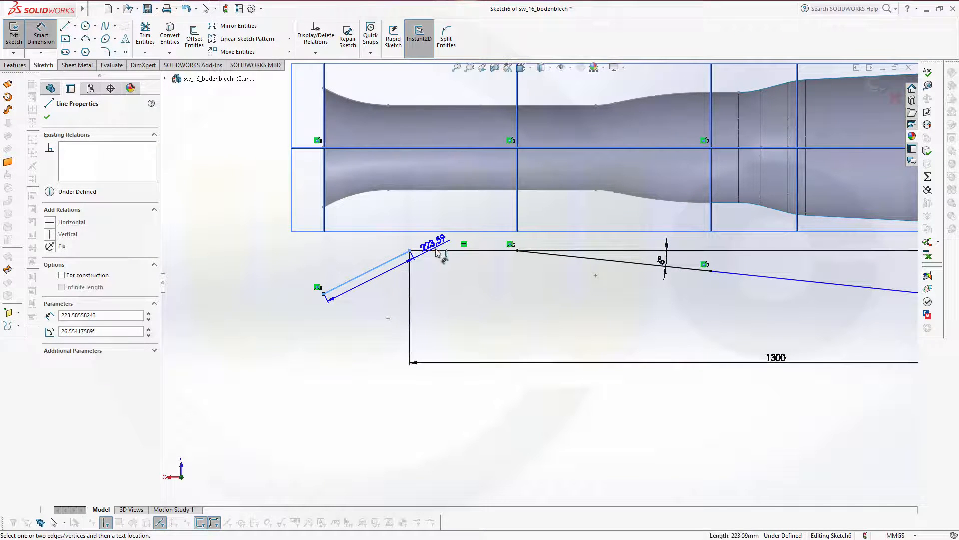
{"action": "left_click", "coordinate": [420, 251]}
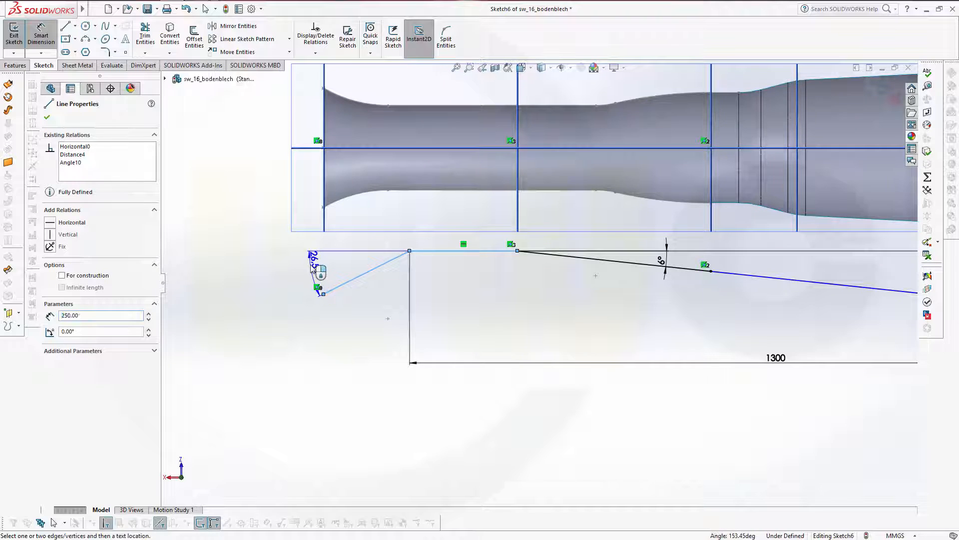
{"action": "left_click", "coordinate": [313, 265]}
{"action": "type", "text": "10"}
{"action": "key", "text": "Return"}
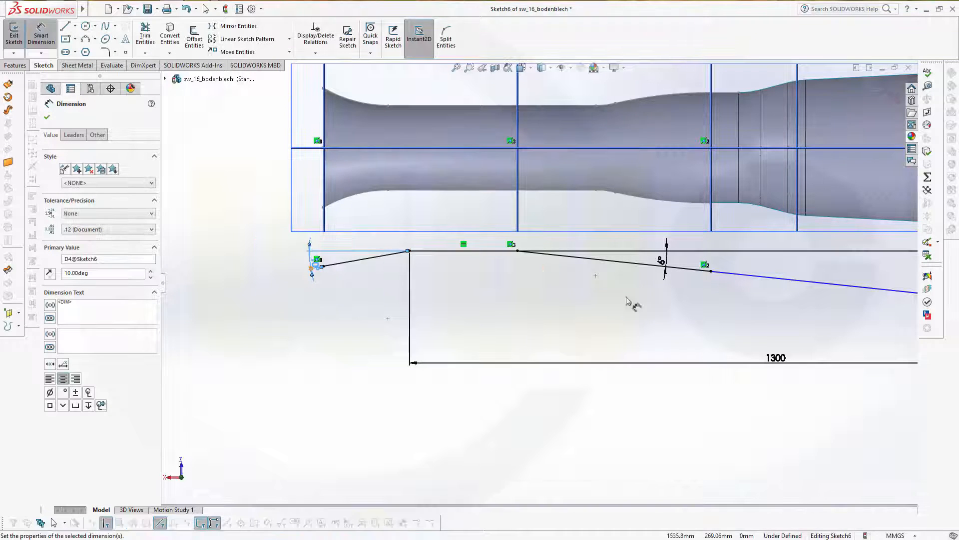
Dimension the vertical distance from the origin to the chain's endpoint at the wide end.
{"action": "key", "text": "f"}
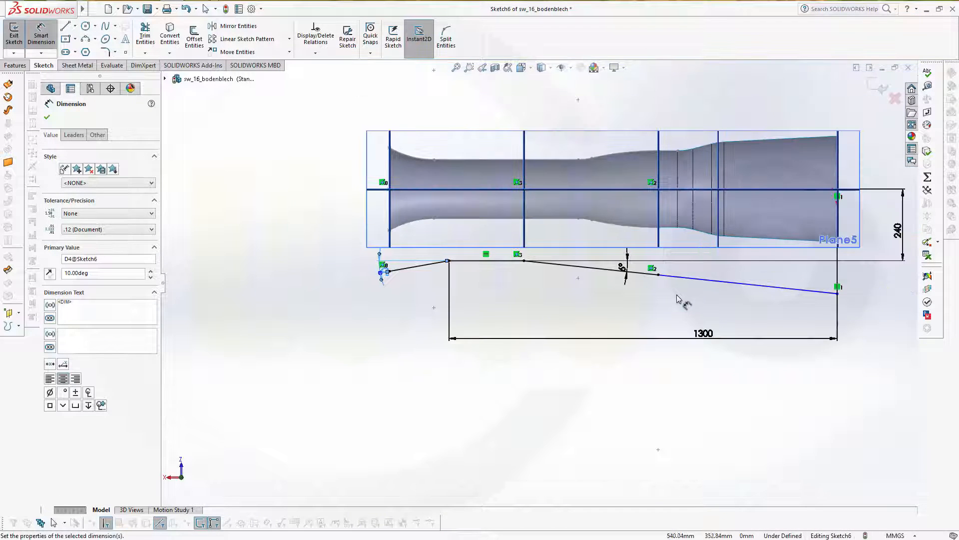
{"action": "left_click", "coordinate": [838, 294]}
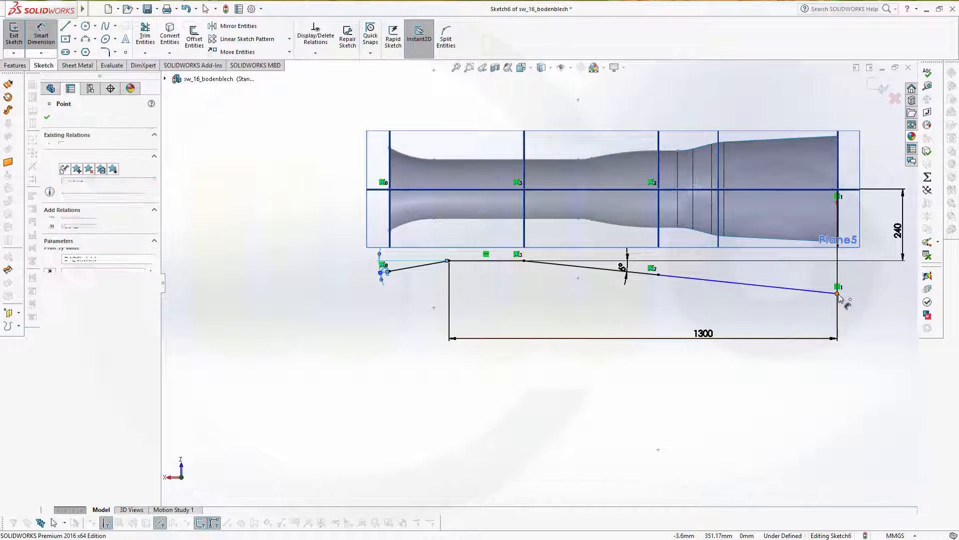
{"action": "left_click", "coordinate": [839, 191]}
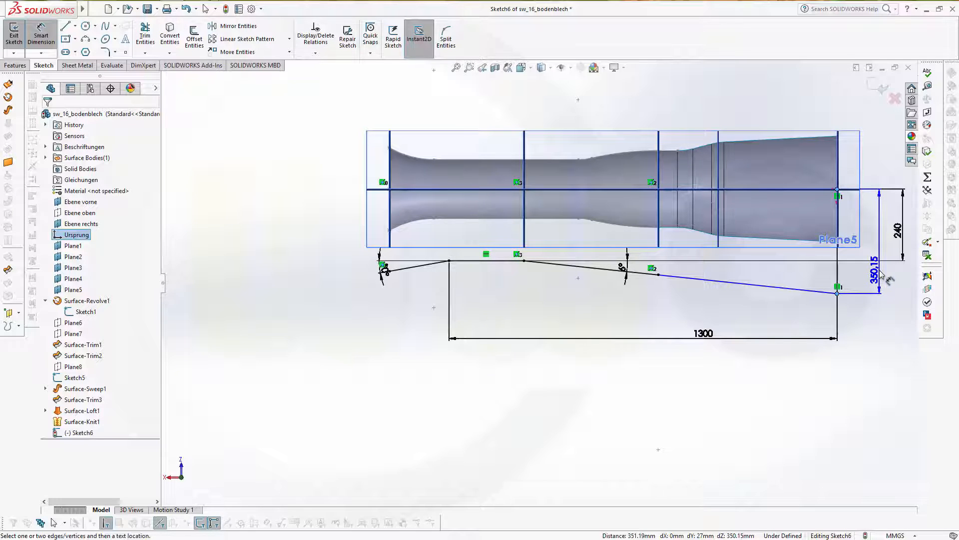
{"action": "left_click", "coordinate": [876, 272]}
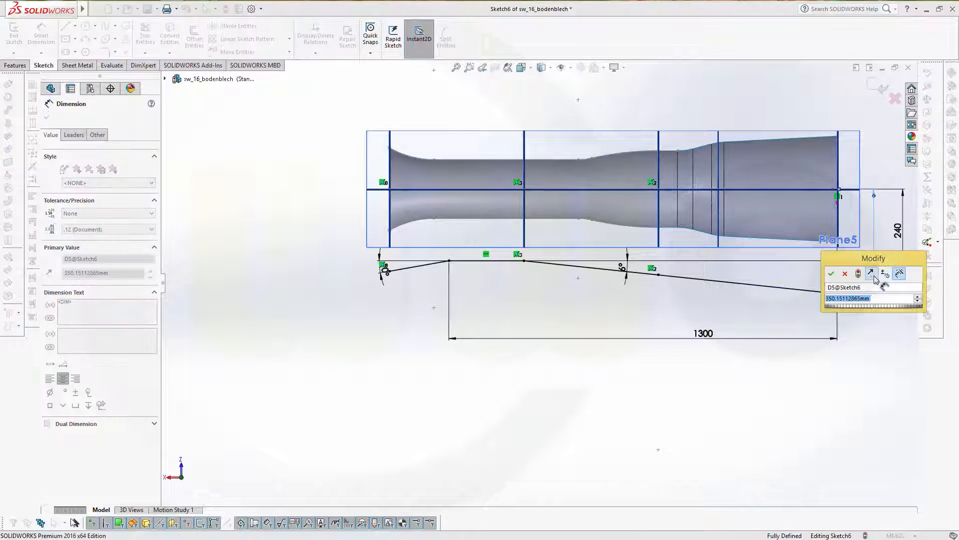
{"action": "left_click", "coordinate": [844, 274]}
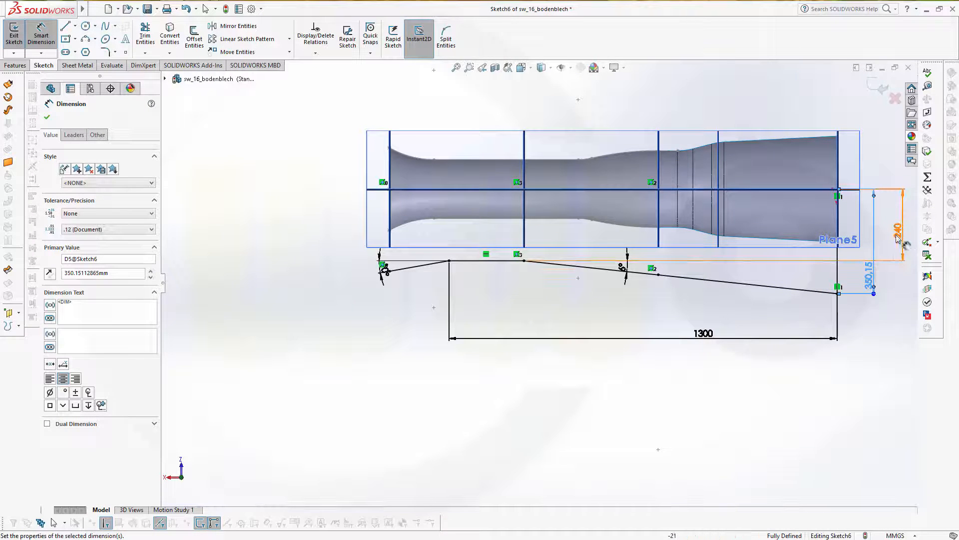
Set the vertical distance between the origin and the chain's horizontal line to 160 mm.
{"action": "double_click", "coordinate": [897, 239]}
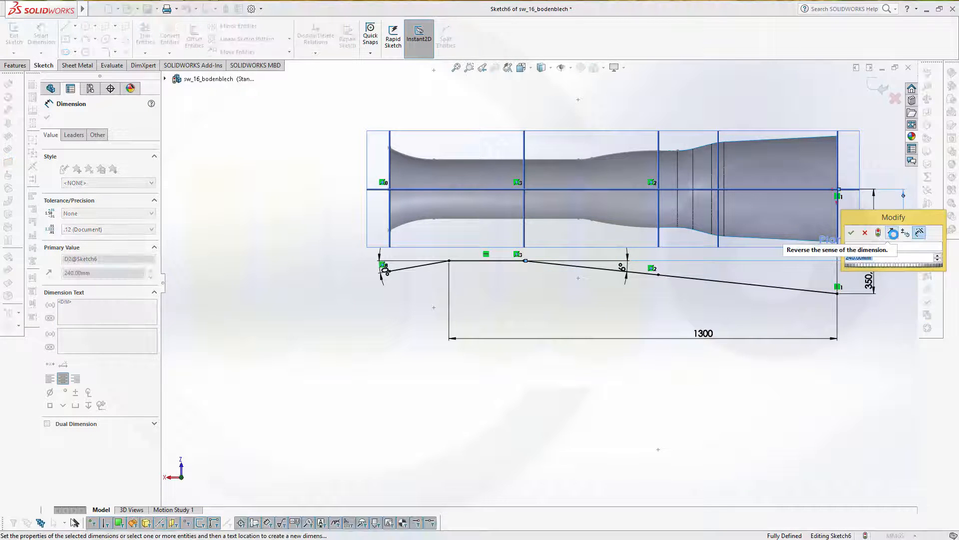
{"action": "type", "text": "160"}
{"action": "key", "text": "Return"}
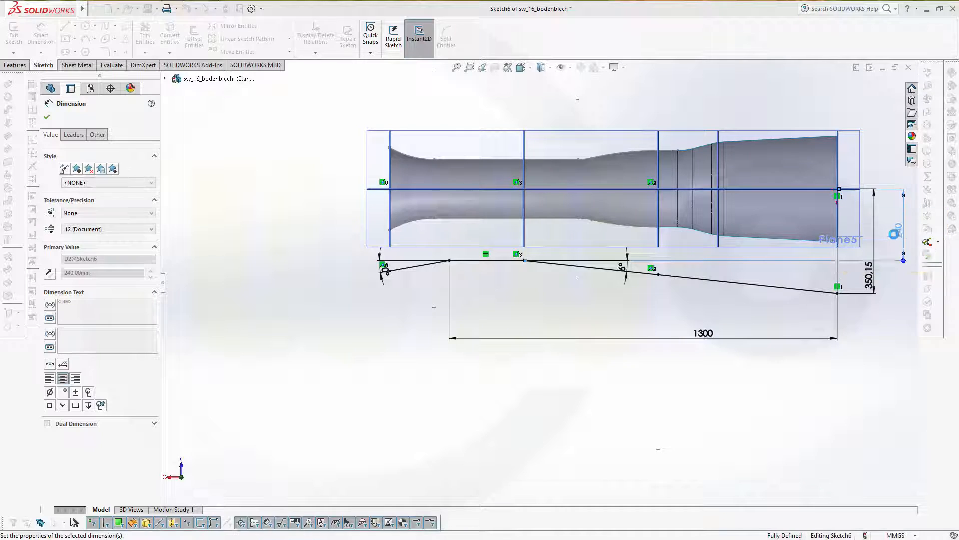
Set the vertical distance from the origin to the chain's wide-end endpoint to 240 mm and close the sketch.
{"action": "left_click", "coordinate": [869, 284]}
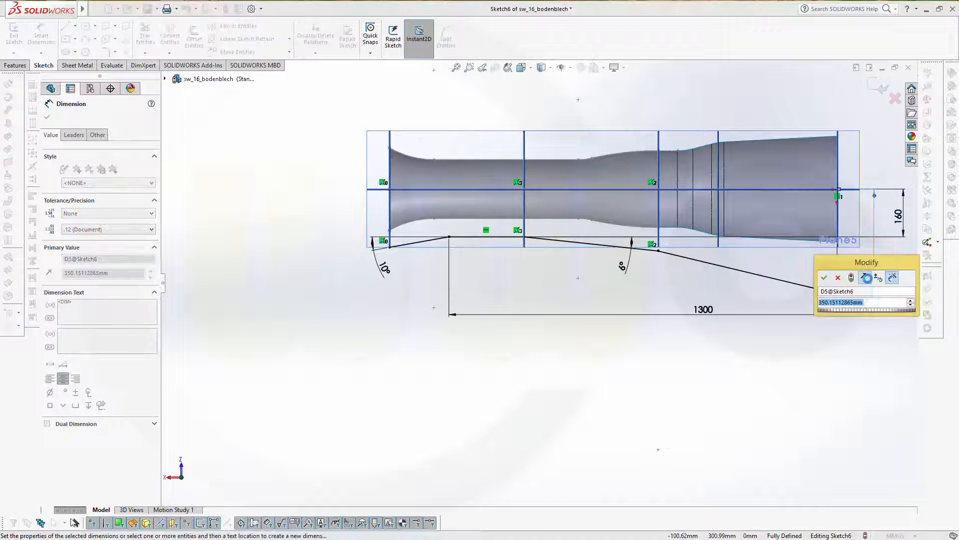
{"action": "type", "text": "240"}
{"action": "key", "text": "Return"}
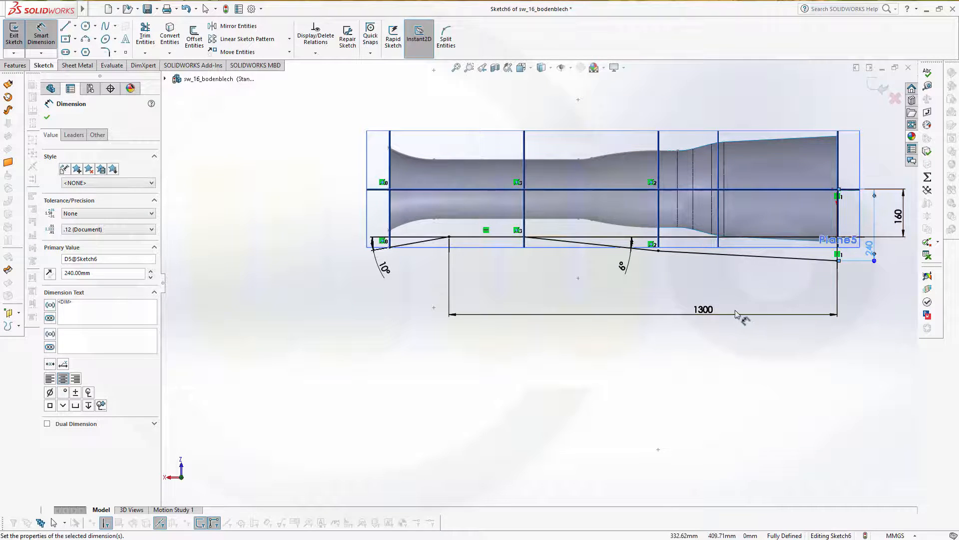
{"action": "left_click", "coordinate": [875, 93]}
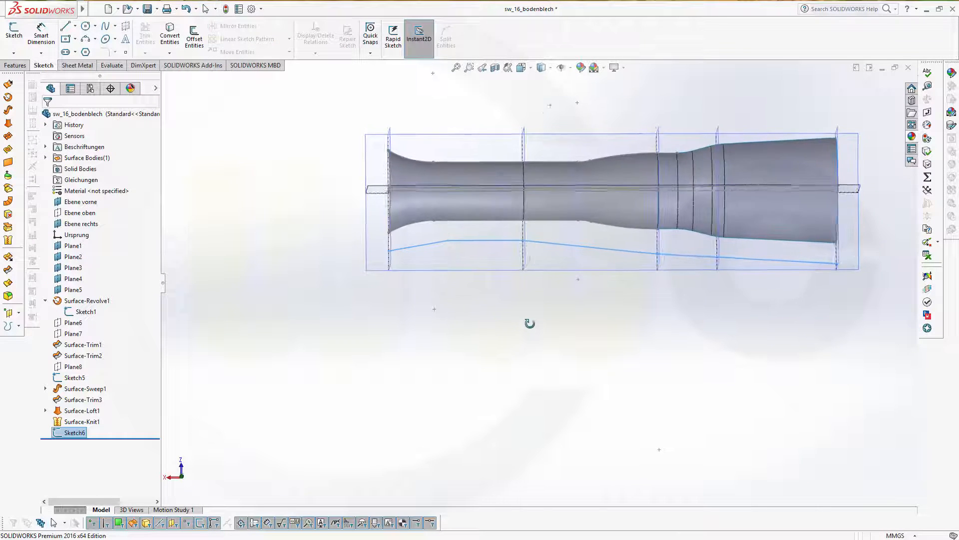
Start a new sketch on Plane5.
{"action": "left_click", "coordinate": [291, 197]}
{"action": "left_click", "coordinate": [14, 30]}
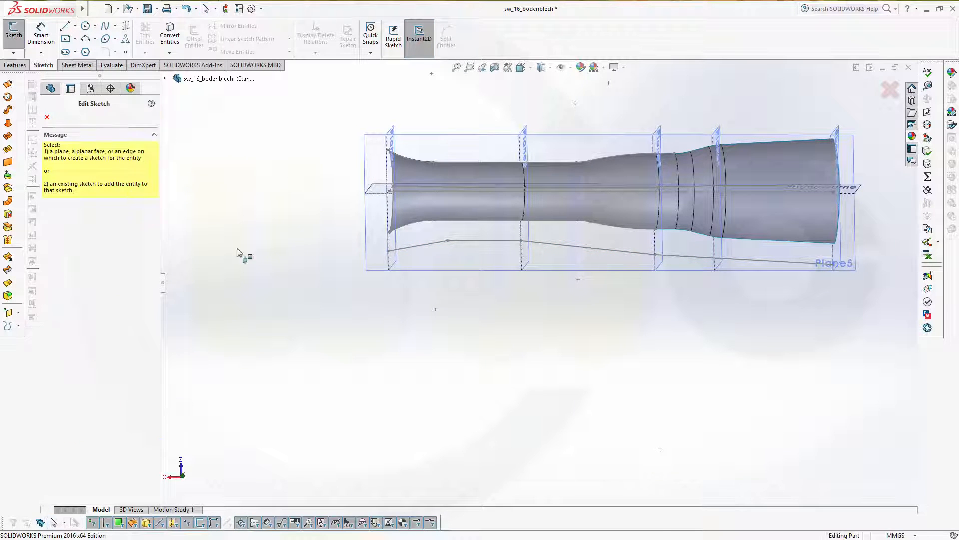
{"action": "left_click", "coordinate": [613, 269]}
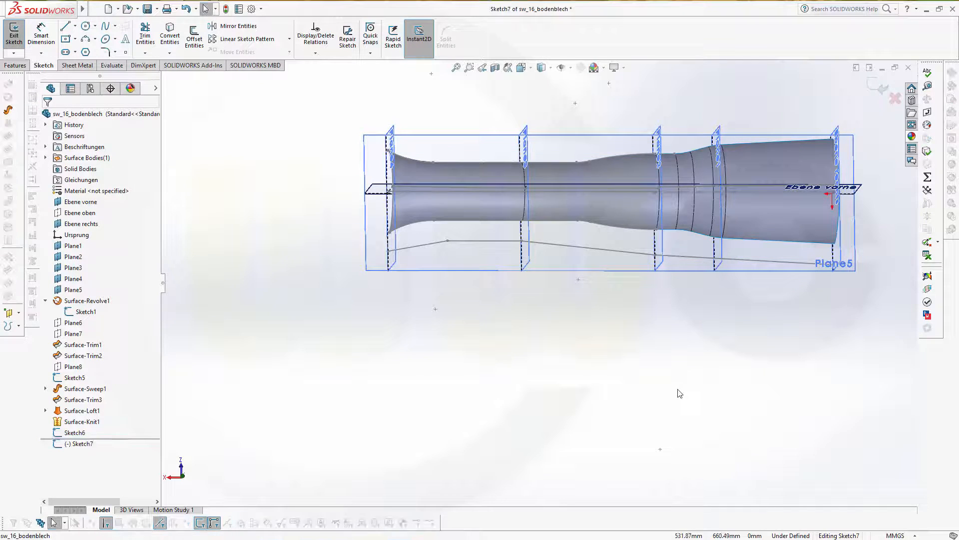
Sketch an outer chain beyond the first outline, from wide to flared end: a slanted line, a horizontal line and a tangent arc.
{"action": "mouse_move", "coordinate": [609, 351]}
{"action": "middle_mouse_down"}
{"action": "mouse_move", "coordinate": [602, 317]}
{"action": "mouse_move", "coordinate": [591, 332]}
{"action": "middle_mouse_up"}
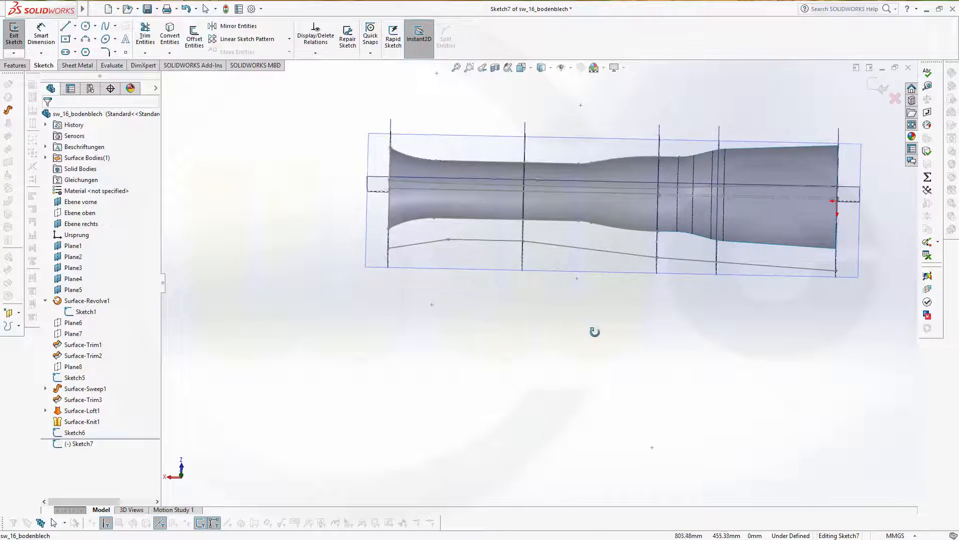
{"action": "left_click", "coordinate": [64, 26]}
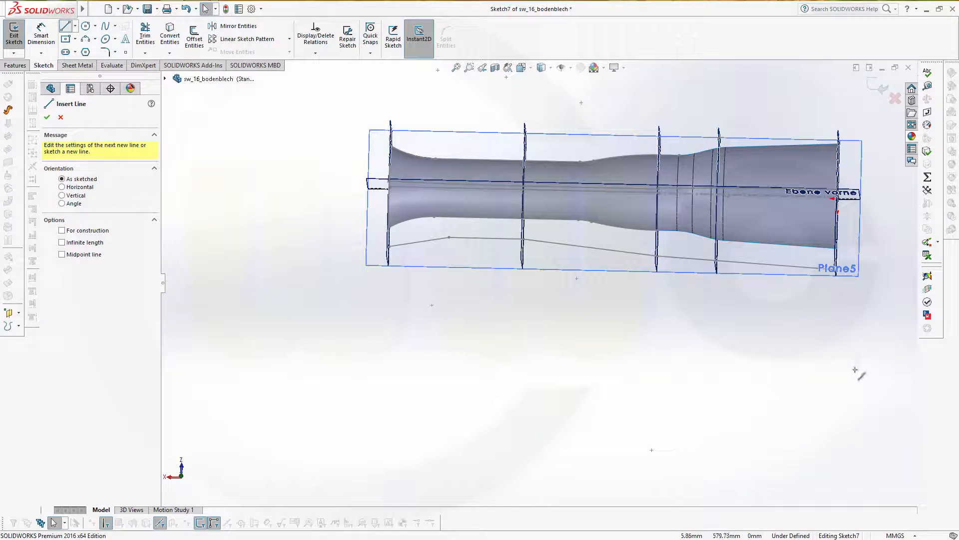
{"action": "left_click", "coordinate": [836, 331]}
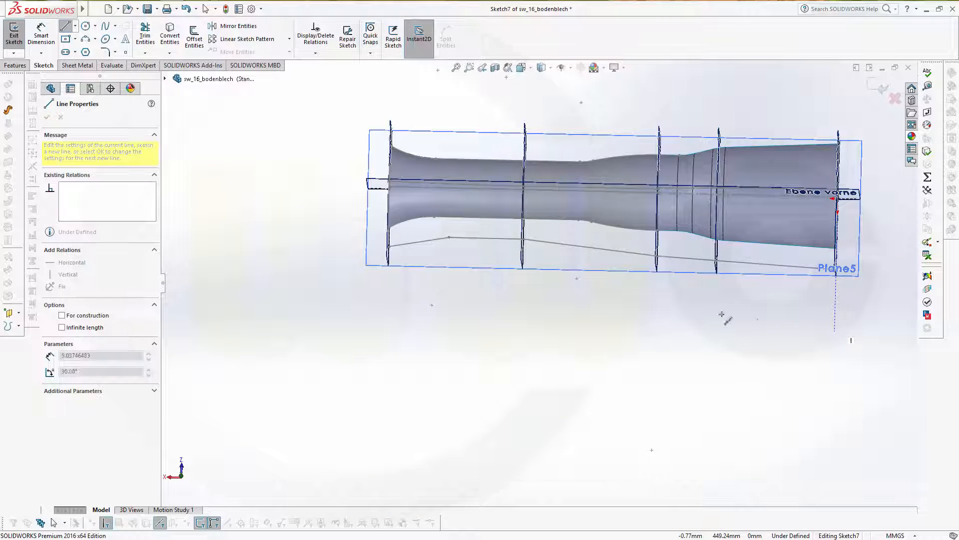
{"action": "left_click", "coordinate": [674, 301]}
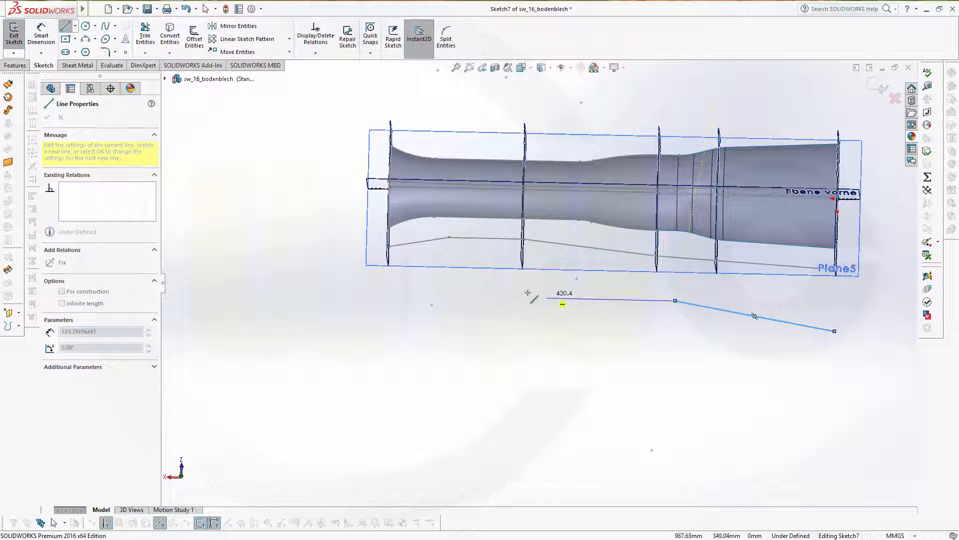
{"action": "left_click", "coordinate": [482, 297]}
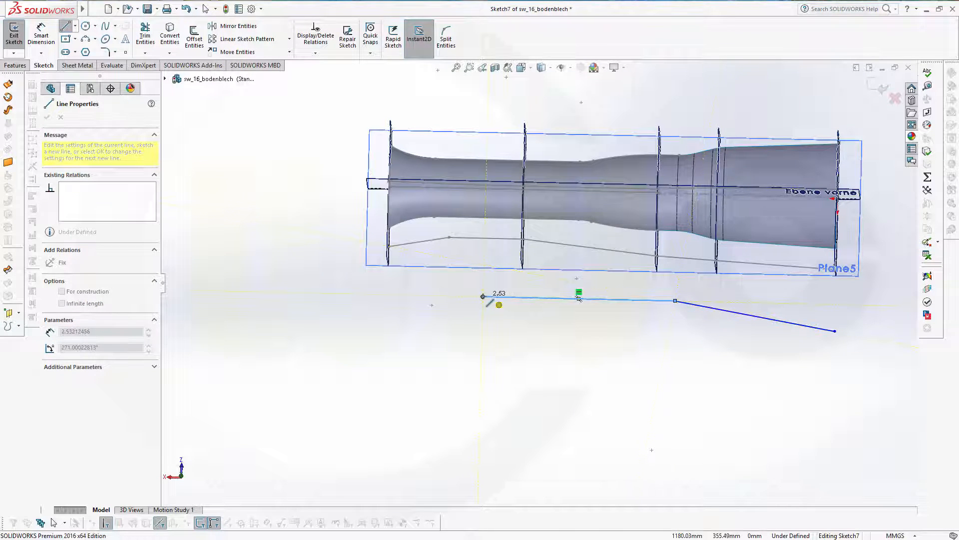
{"action": "left_click", "coordinate": [368, 278]}
{"action": "key", "text": "Escape"}
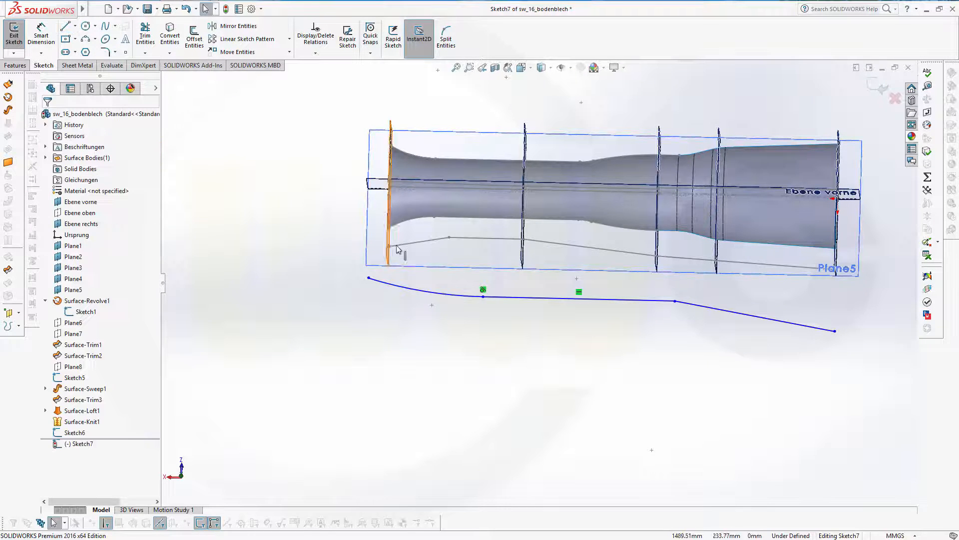
Make the arc's free endpoint at the flared end coincident with Plane4.
{"action": "left_click", "coordinate": [369, 278]}
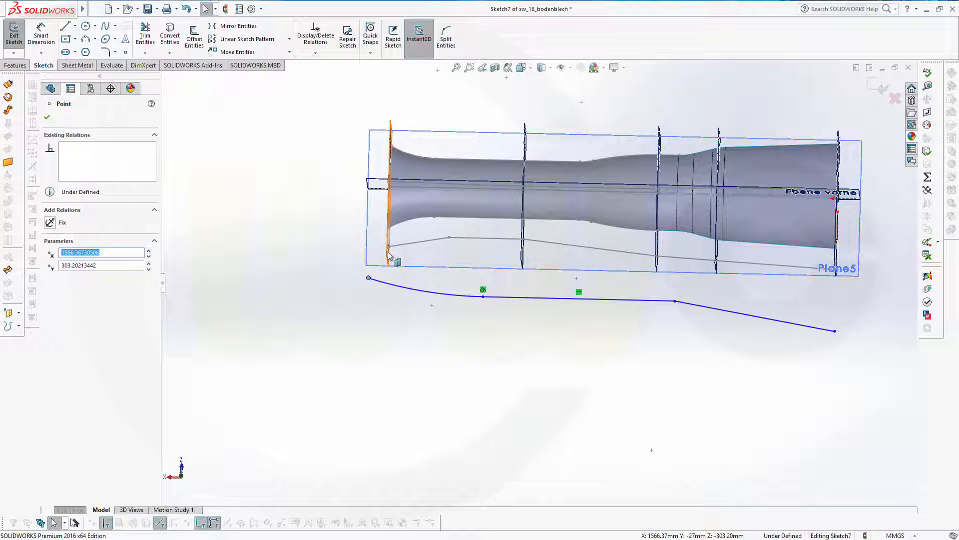
{"action": "left_click", "coordinate": [389, 253], "text": "ctrl"}
{"action": "left_click", "coordinate": [50, 279]}
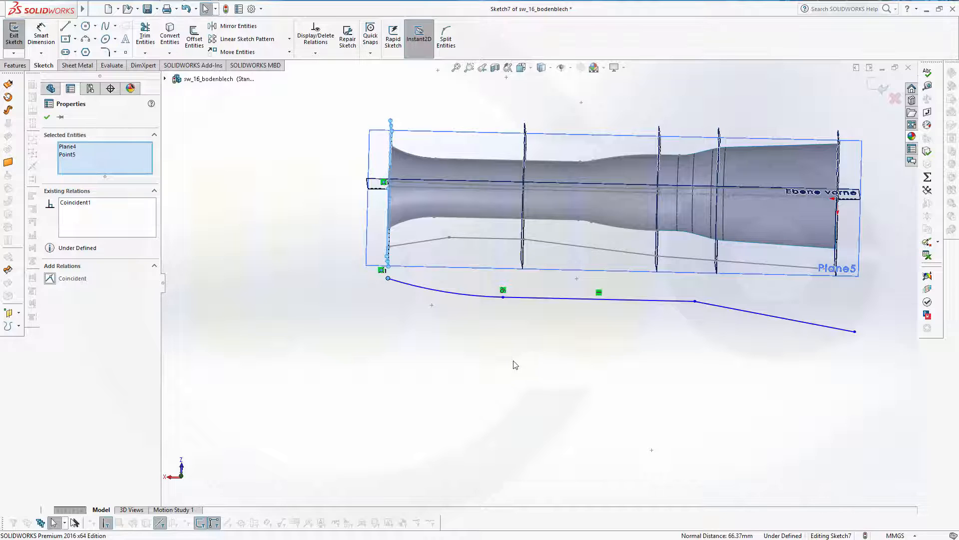
Make the joint between the outer chain's slanted and horizontal lines coincident with Plane1.
{"action": "left_click", "coordinate": [695, 301]}
{"action": "left_click", "coordinate": [718, 260], "text": "ctrl"}
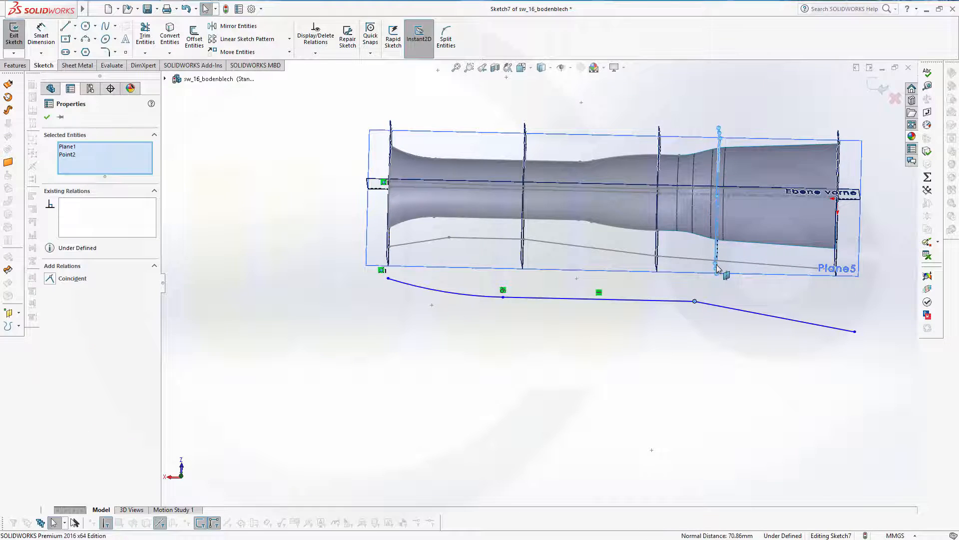
{"action": "left_click", "coordinate": [60, 278]}
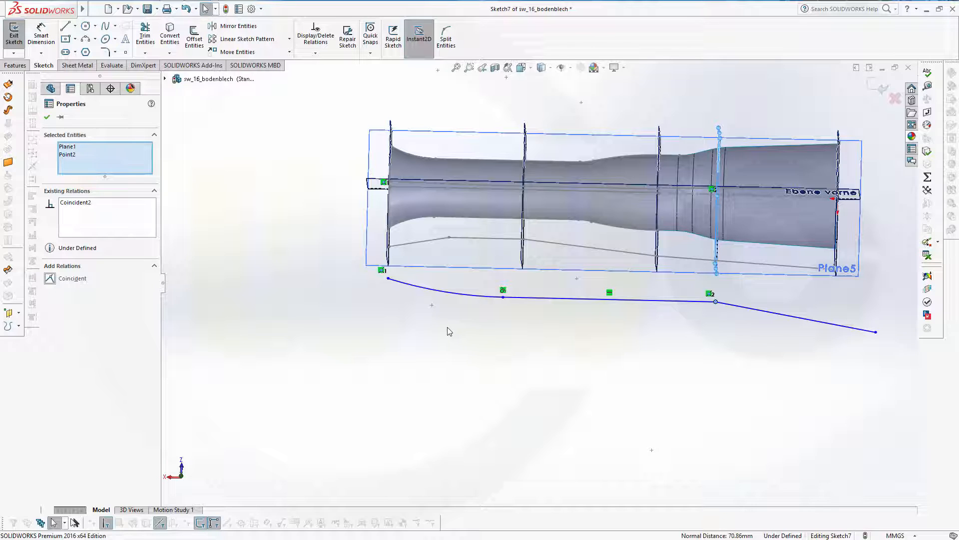
Align the slanted line's free endpoint vertically with the origin.
{"action": "left_click", "coordinate": [876, 332]}
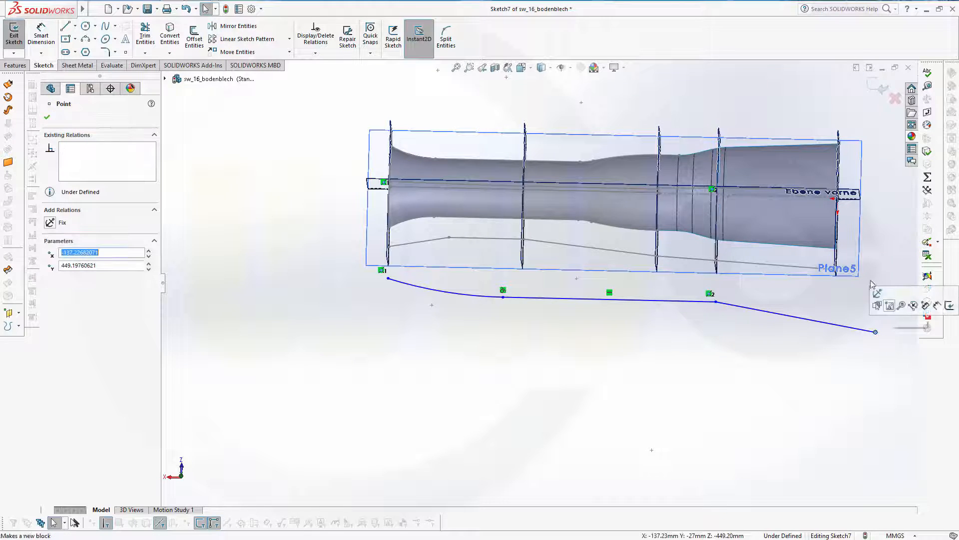
{"action": "left_click", "coordinate": [840, 199], "text": "ctrl"}
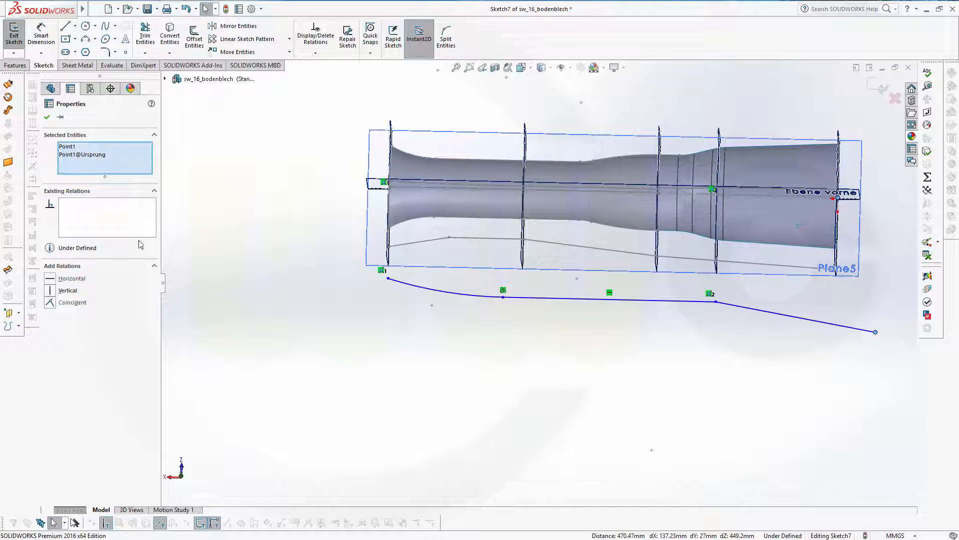
{"action": "left_click", "coordinate": [52, 290]}
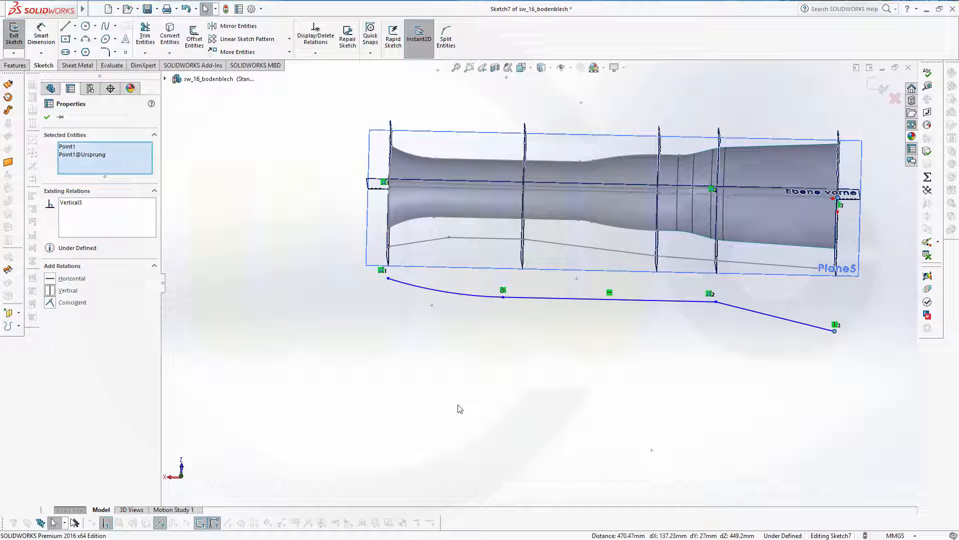
{"action": "left_click", "coordinate": [460, 409]}
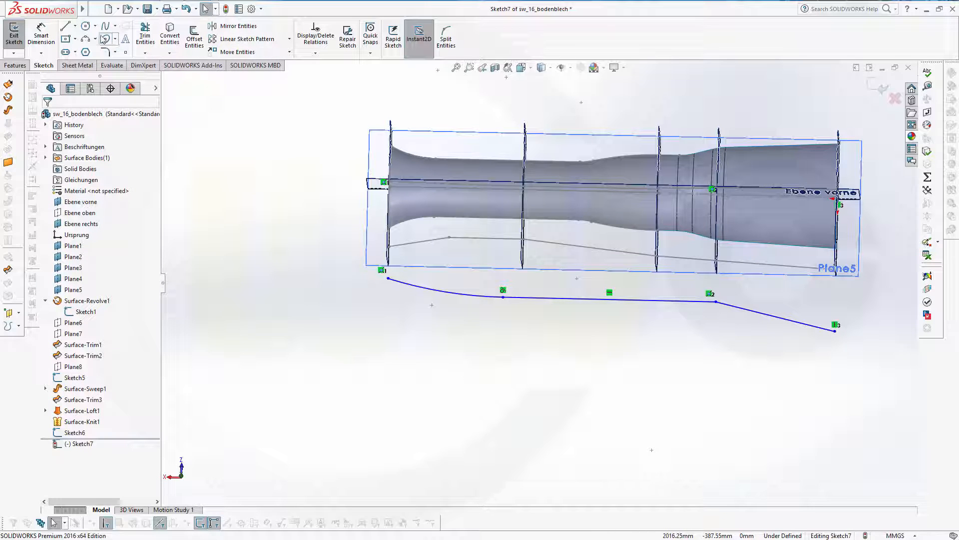
Set the horizontal distance from the origin to the point where the arc meets the horizontal line to 1020 mm.
{"action": "left_click", "coordinate": [48, 30]}
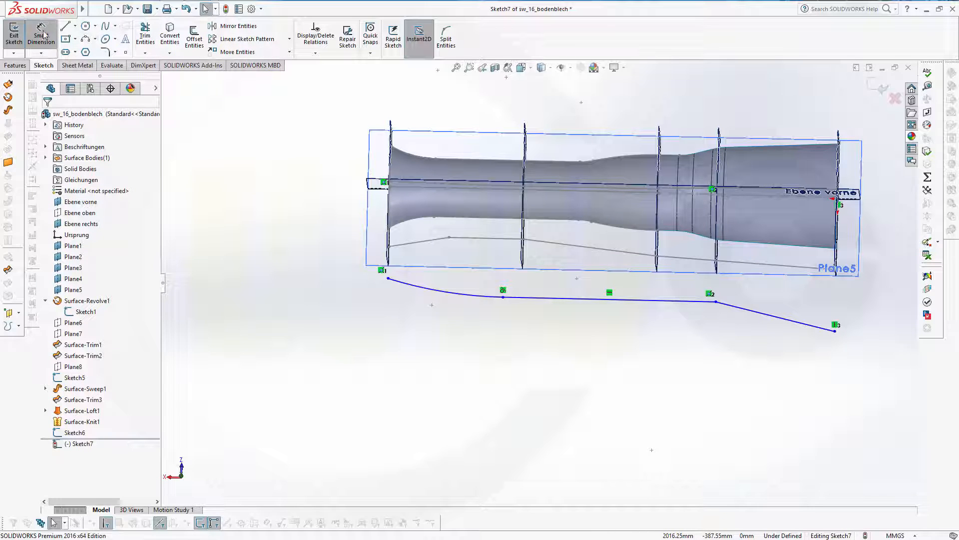
{"action": "left_click", "coordinate": [503, 298]}
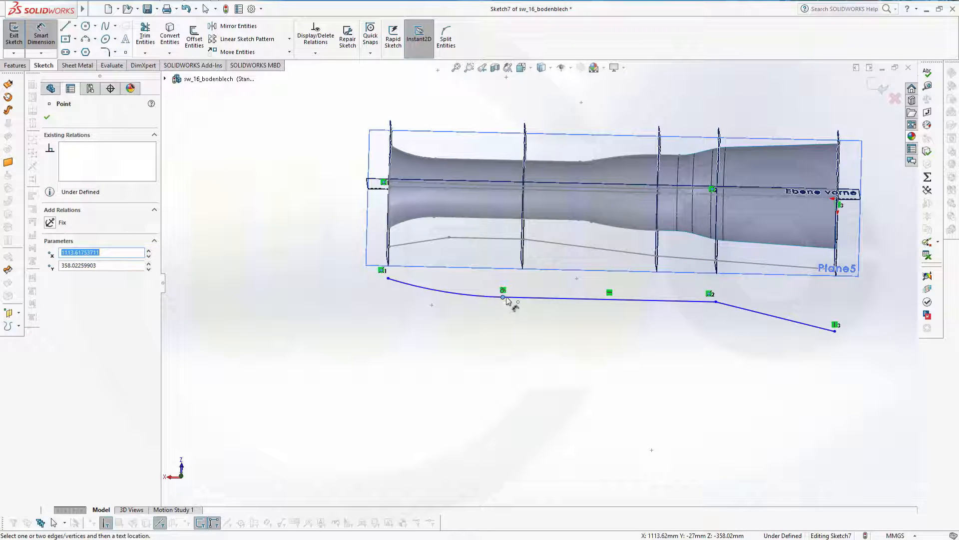
{"action": "left_click", "coordinate": [839, 200]}
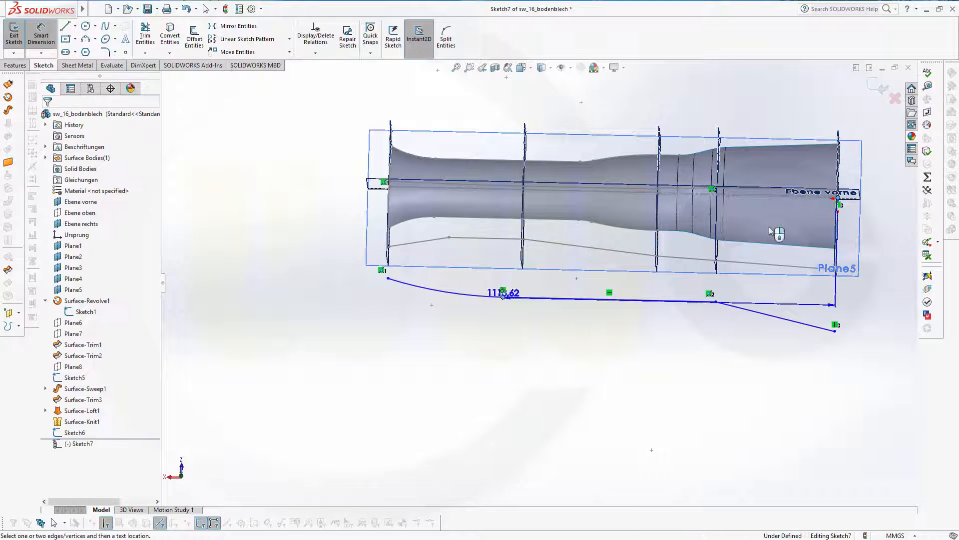
{"action": "left_click", "coordinate": [680, 377]}
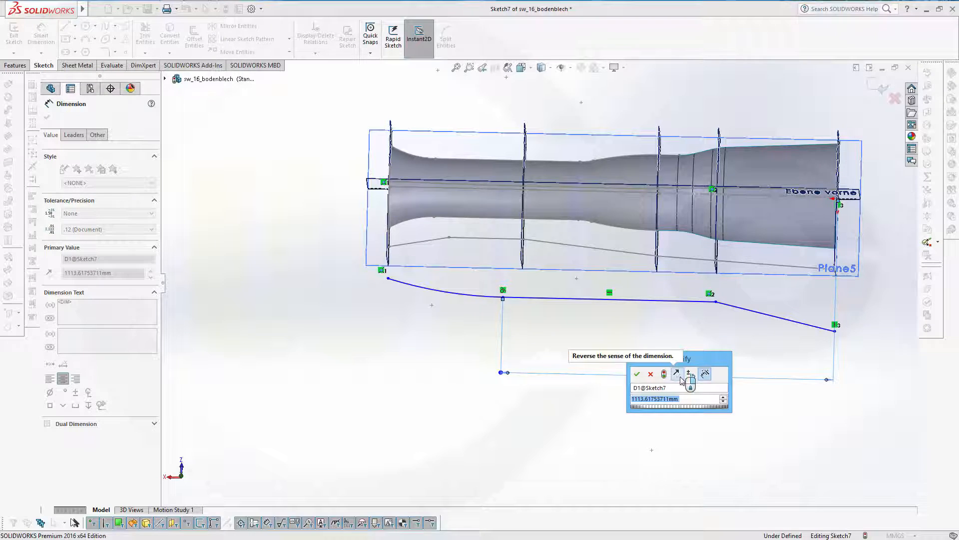
{"action": "type", "text": "1020"}
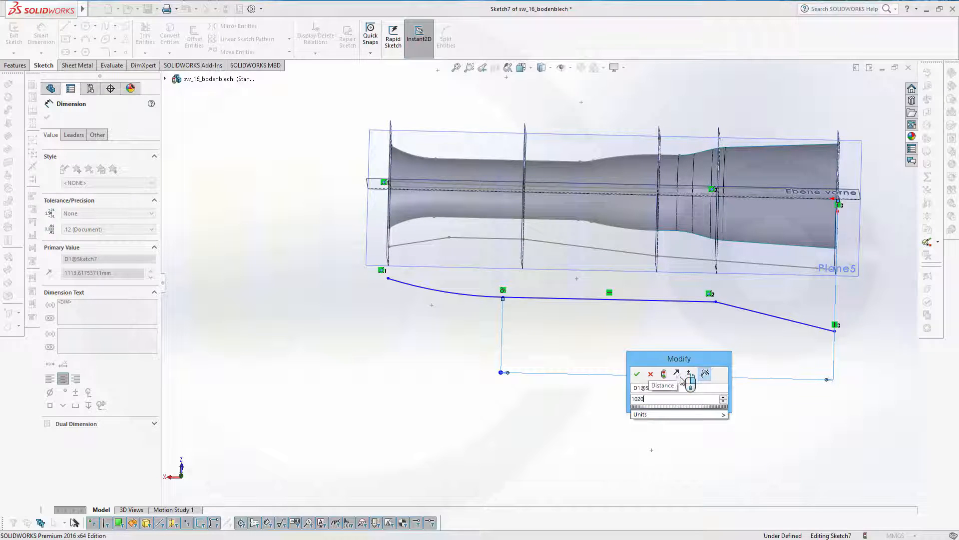
{"action": "key", "text": "Return"}
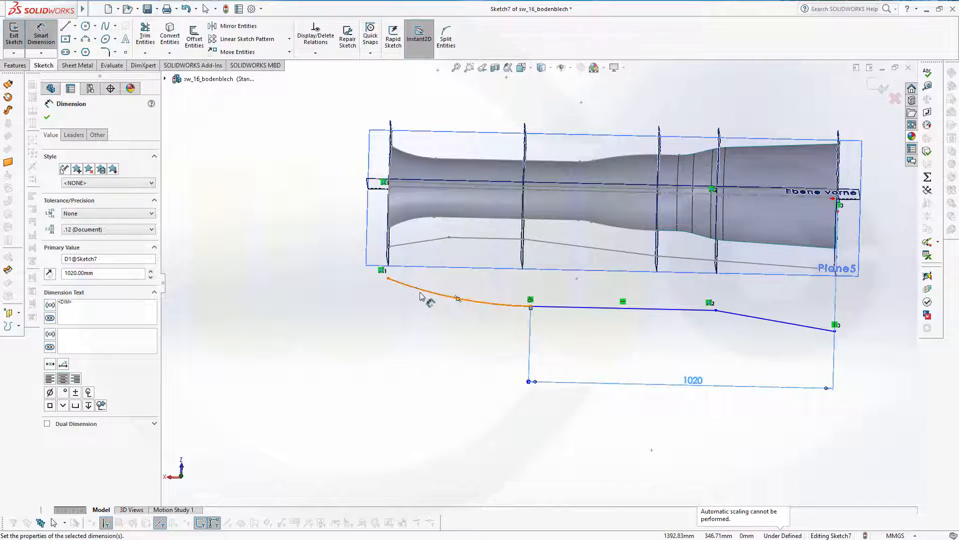
Set the radius of the outer chain's tangent arc to 5000 mm.
{"action": "left_click", "coordinate": [420, 293]}
{"action": "left_click", "coordinate": [403, 341]}
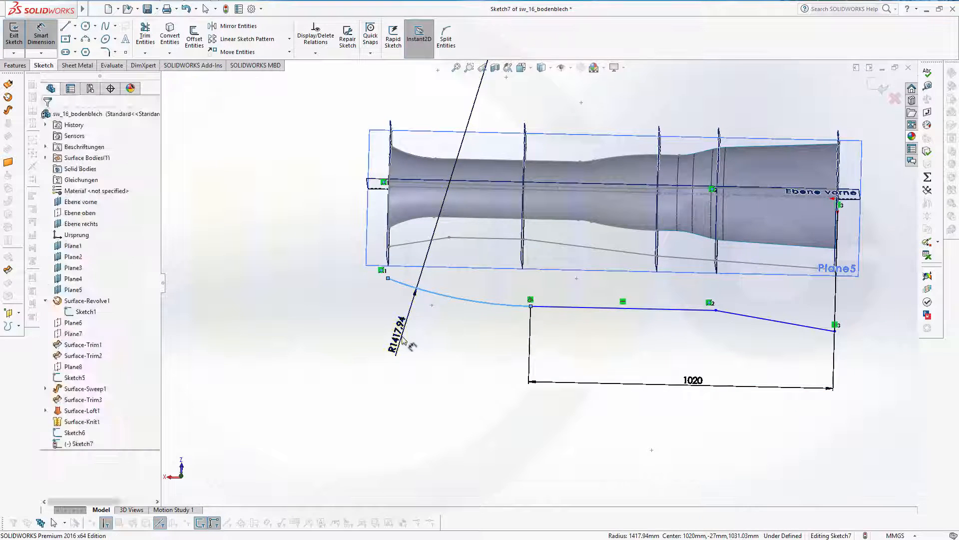
{"action": "type", "text": "5000"}
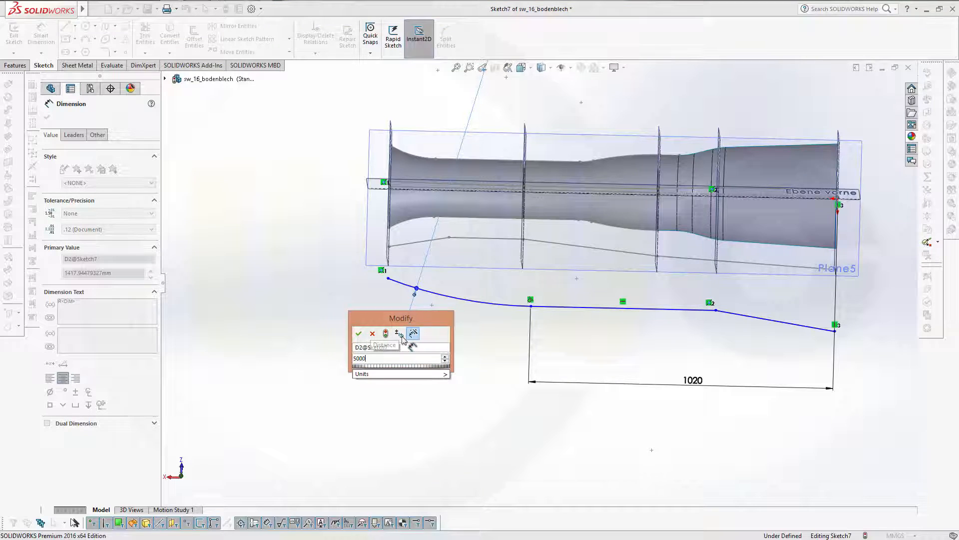
{"action": "key", "text": "Escape"}
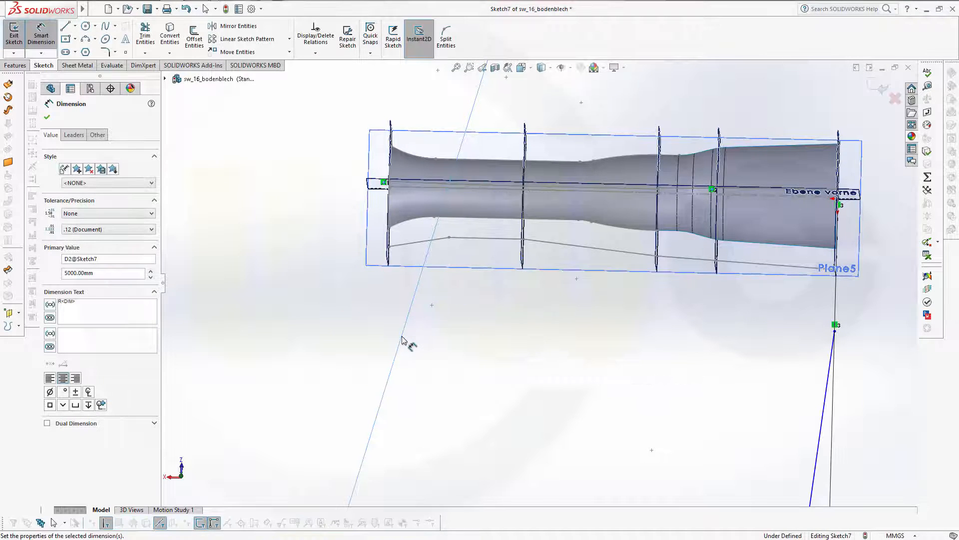
Set the vertical distance from the origin to the outer chain's horizontal line to 730 mm.
{"action": "scroll", "coordinate": [660, 371], "scroll_direction": "up", "scroll_amount": 9}
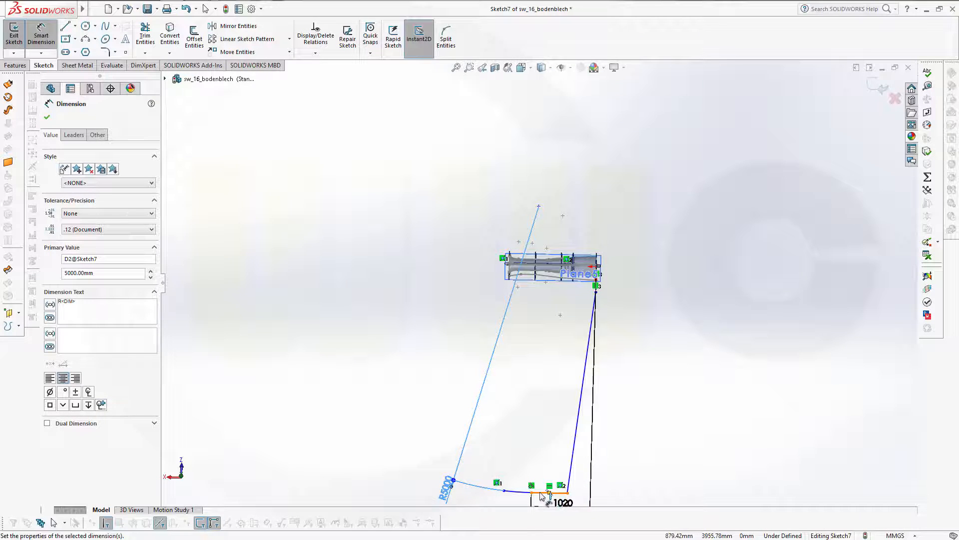
{"action": "mouse_move", "coordinate": [541, 496]}
{"action": "left_mouse_down"}
{"action": "mouse_move", "coordinate": [592, 429]}
{"action": "mouse_move", "coordinate": [567, 321]}
{"action": "mouse_move", "coordinate": [578, 293]}
{"action": "mouse_move", "coordinate": [603, 281]}
{"action": "left_mouse_up"}
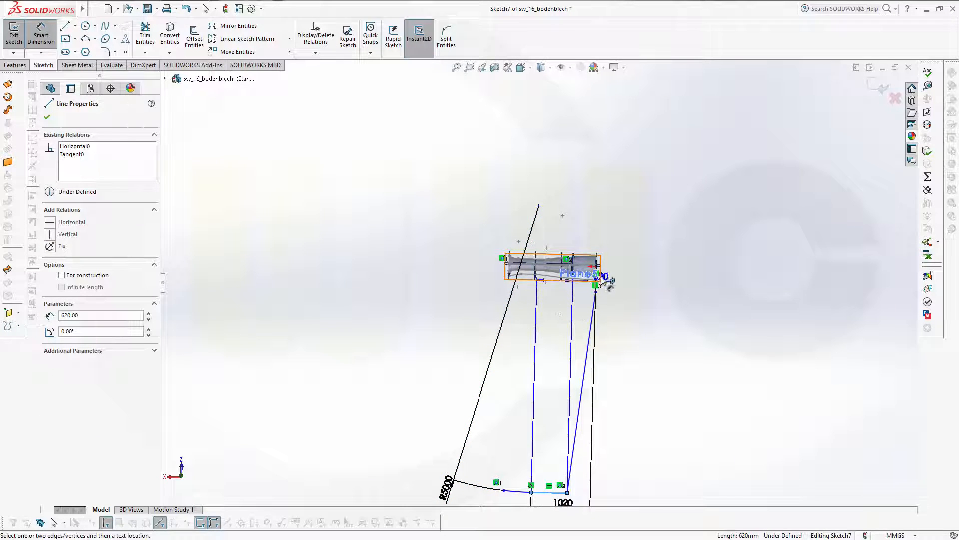
{"action": "left_click", "coordinate": [597, 266]}
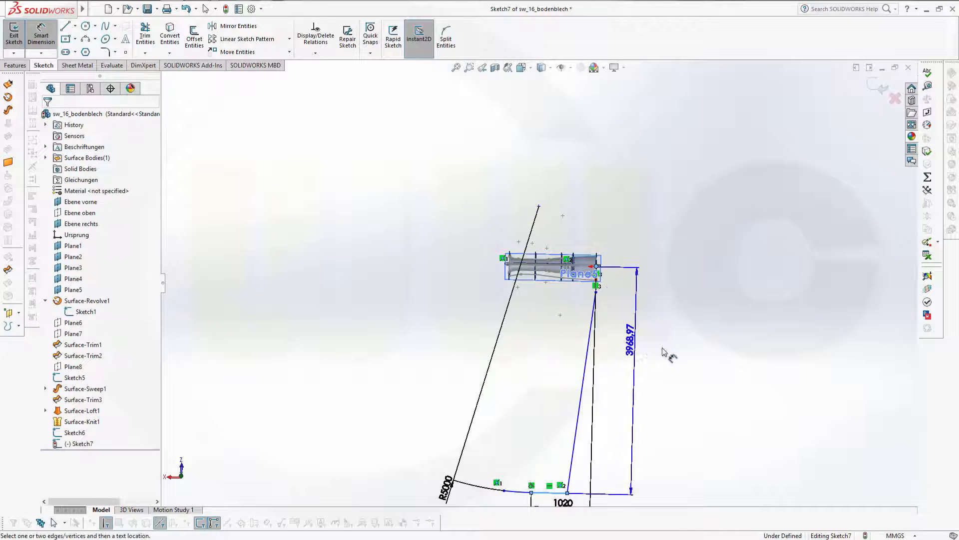
{"action": "left_click", "coordinate": [667, 353]}
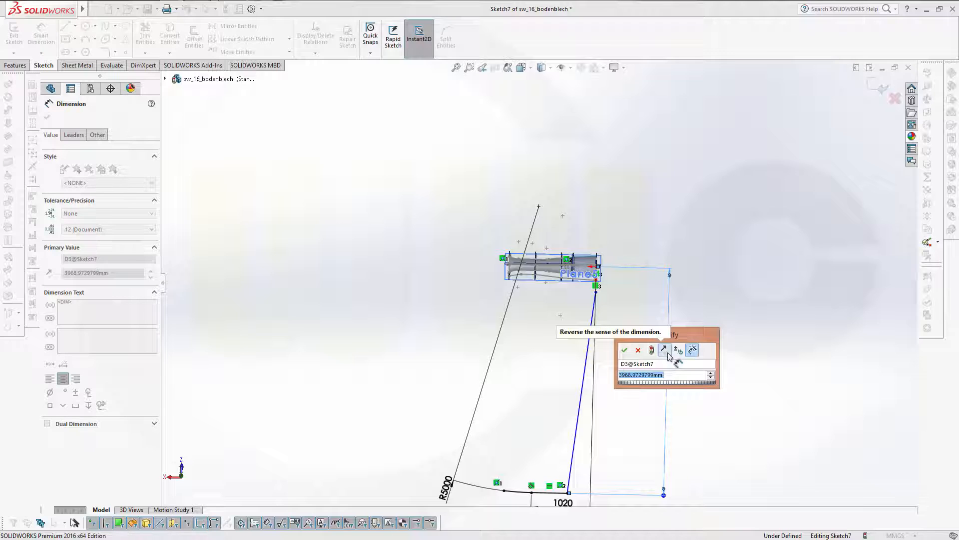
{"action": "type", "text": "730"}
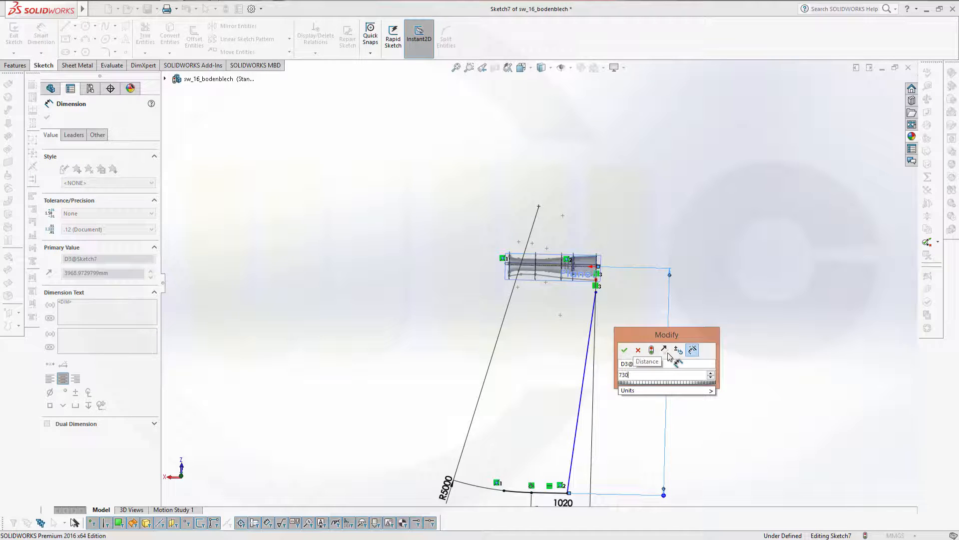
{"action": "key", "text": "Return"}
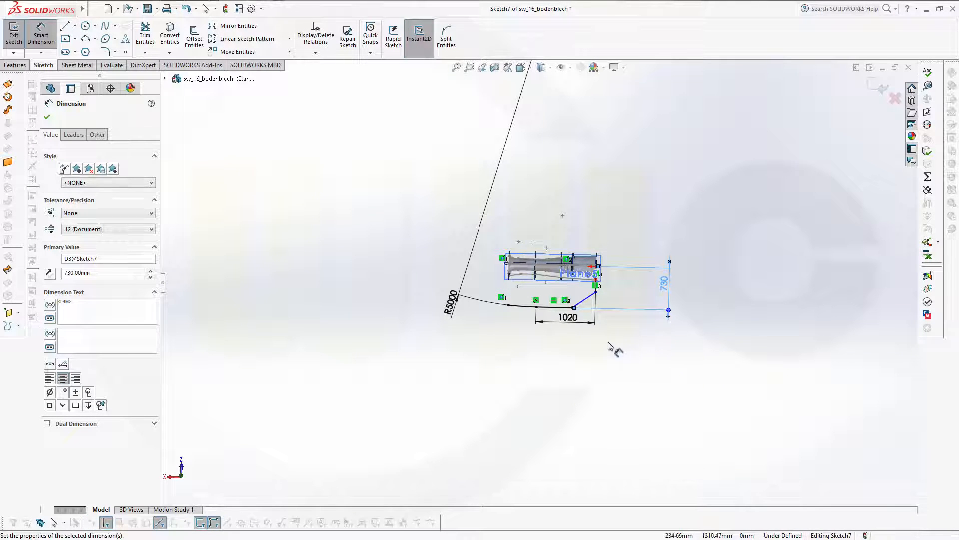
Set the vertical distance from the origin to the slanted line's wide-end endpoint to 765 mm and close the sketch.
{"action": "scroll", "coordinate": [612, 342], "scroll_direction": "down", "scroll_amount": 5}
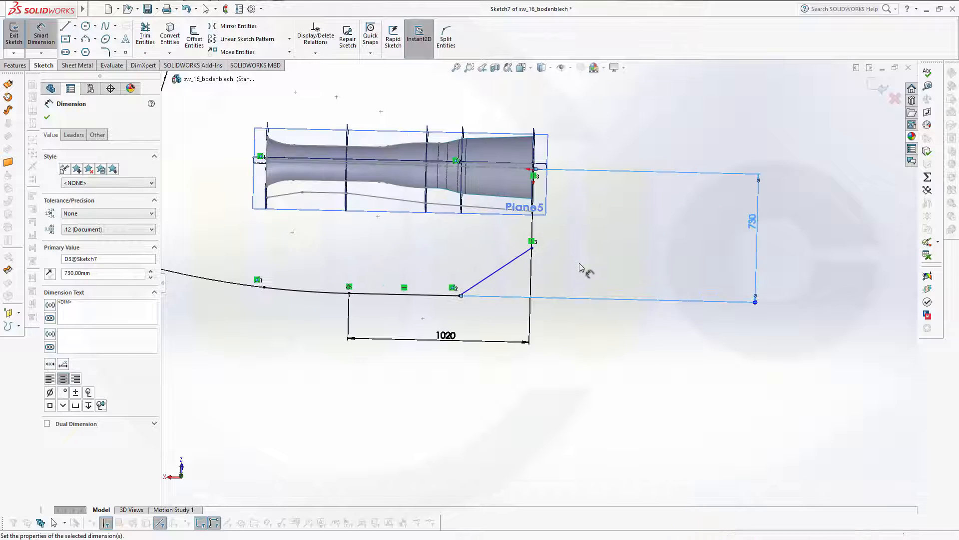
{"action": "left_click", "coordinate": [533, 248]}
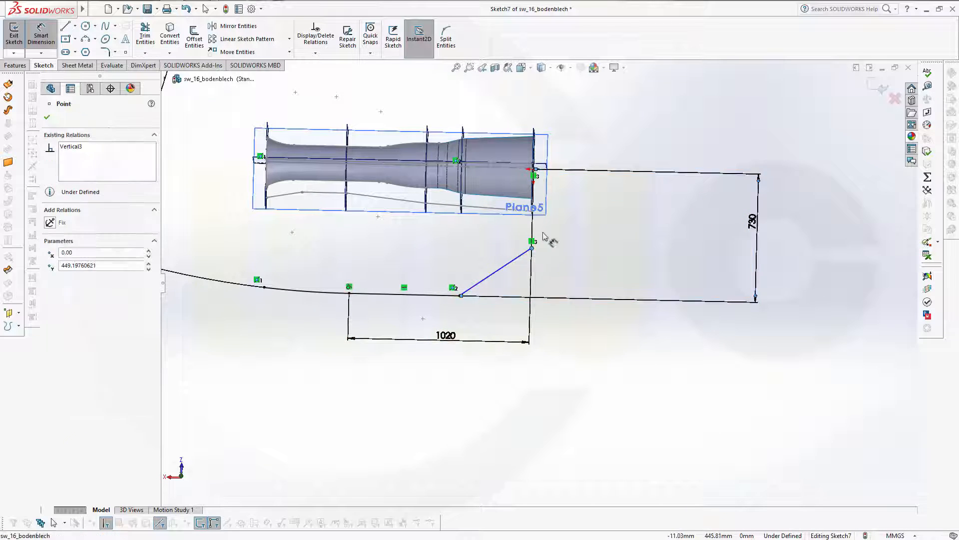
{"action": "left_click", "coordinate": [533, 170]}
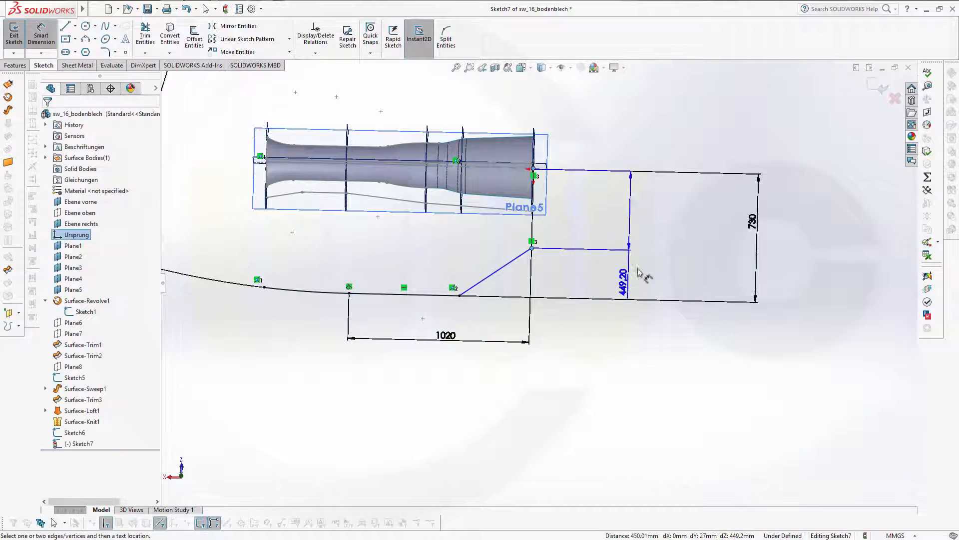
{"action": "left_click", "coordinate": [657, 251]}
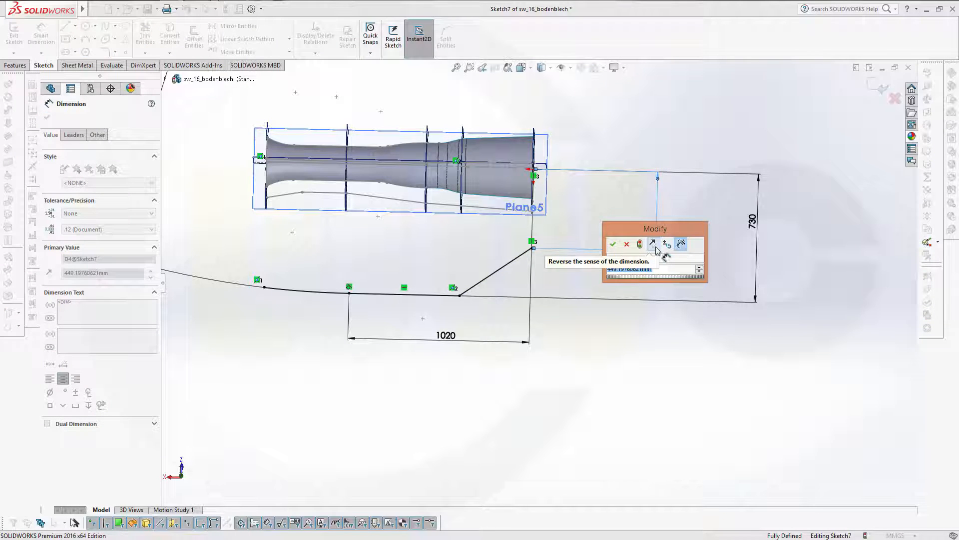
{"action": "type", "text": "765"}
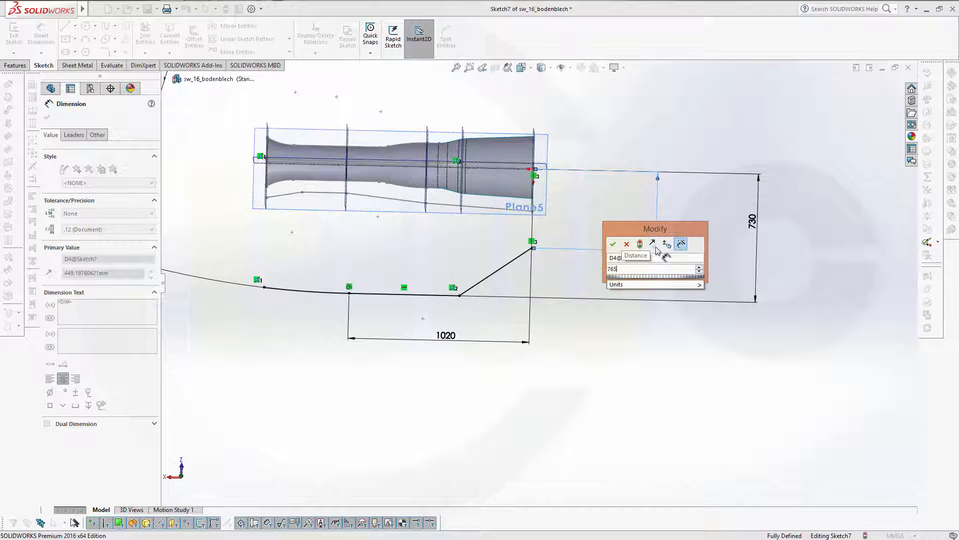
{"action": "key", "text": "Return"}
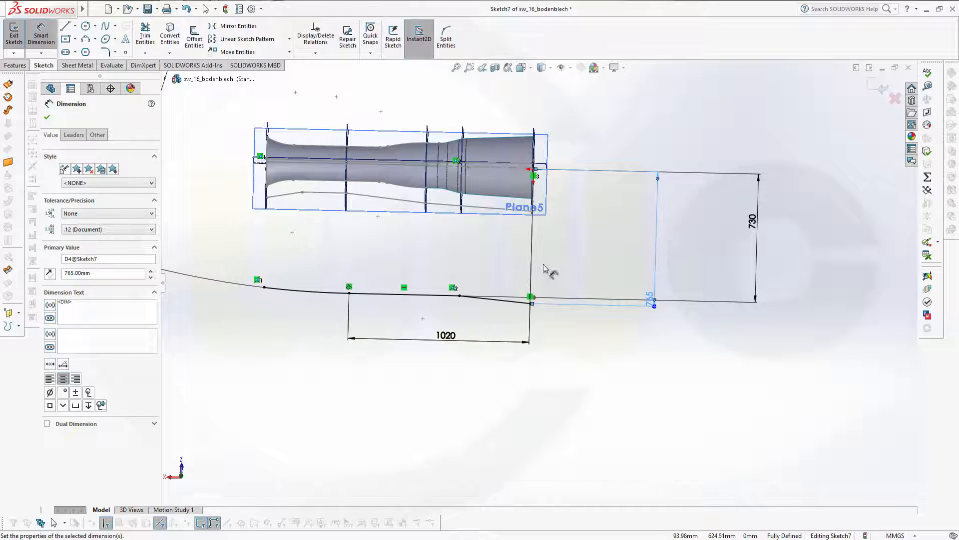
{"action": "left_click", "coordinate": [874, 90]}
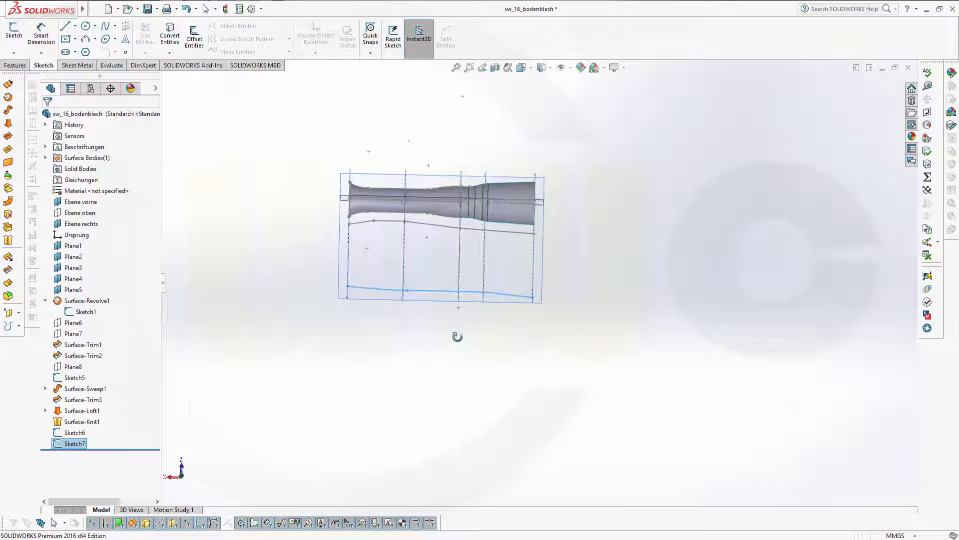
Start a sketch on Ebene rechts and draw a horizontal line about 850 mm long just below Plane5.
{"action": "middle_click_drag", "start_coordinate": [458, 337], "coordinate": [380, 338]}
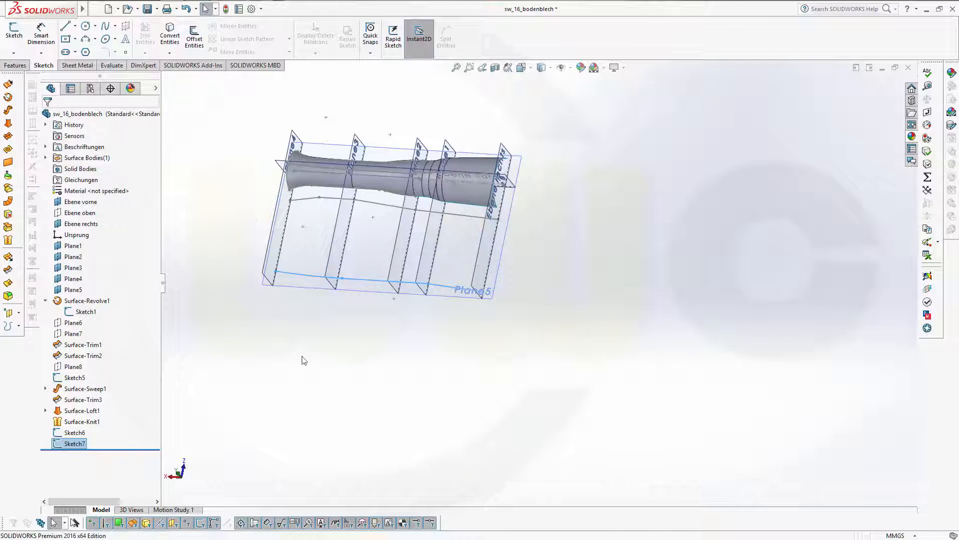
{"action": "middle_click_drag", "start_coordinate": [302, 360], "coordinate": [370, 339]}
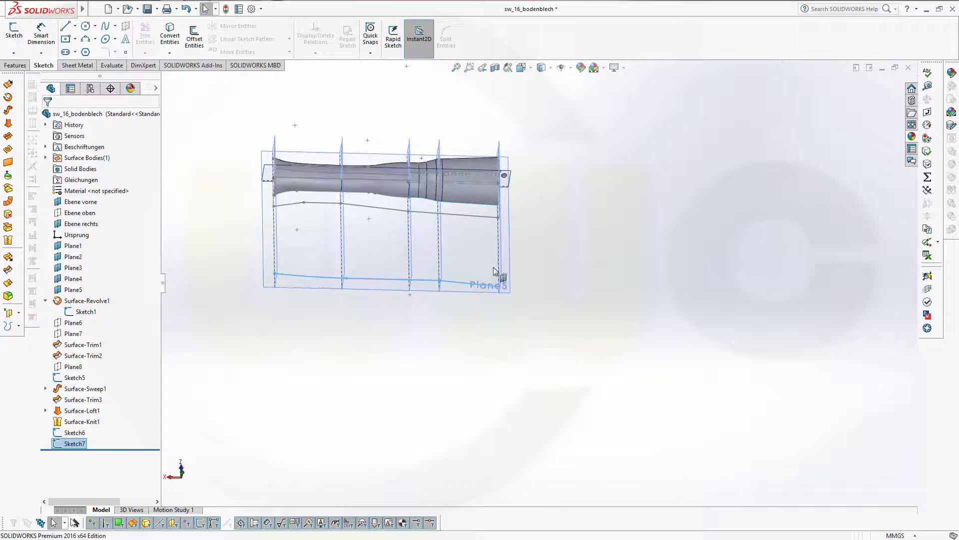
{"action": "middle_click_drag", "start_coordinate": [442, 342], "coordinate": [362, 326]}
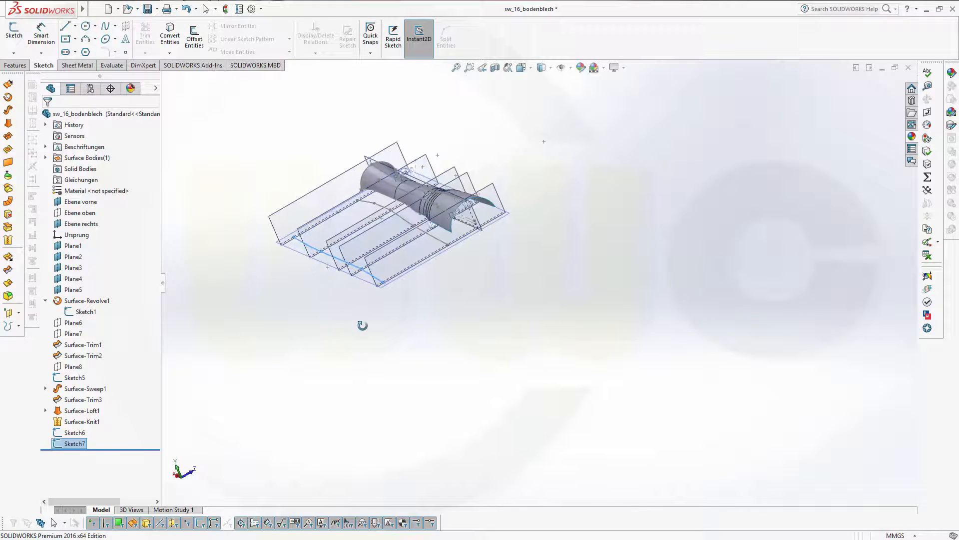
{"action": "left_click", "coordinate": [399, 245]}
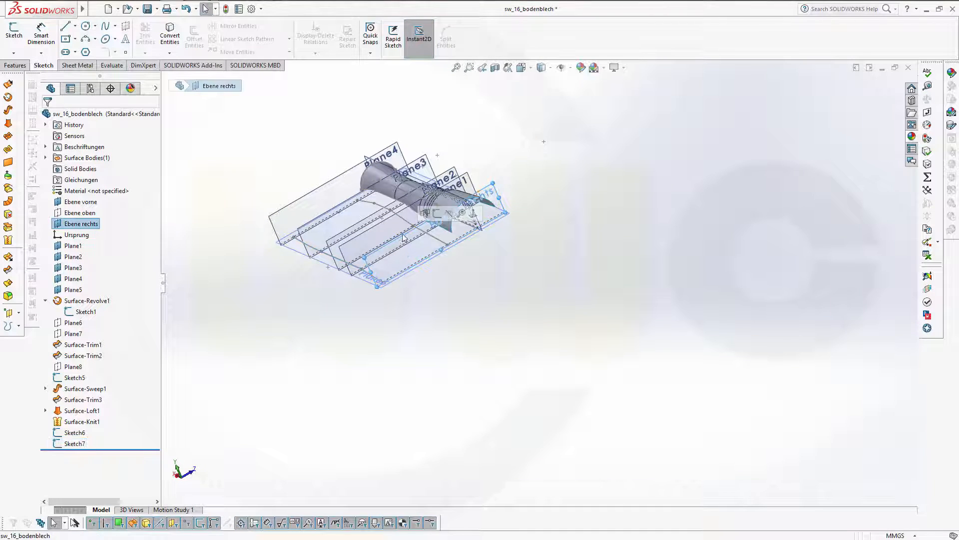
{"action": "left_click", "coordinate": [438, 214]}
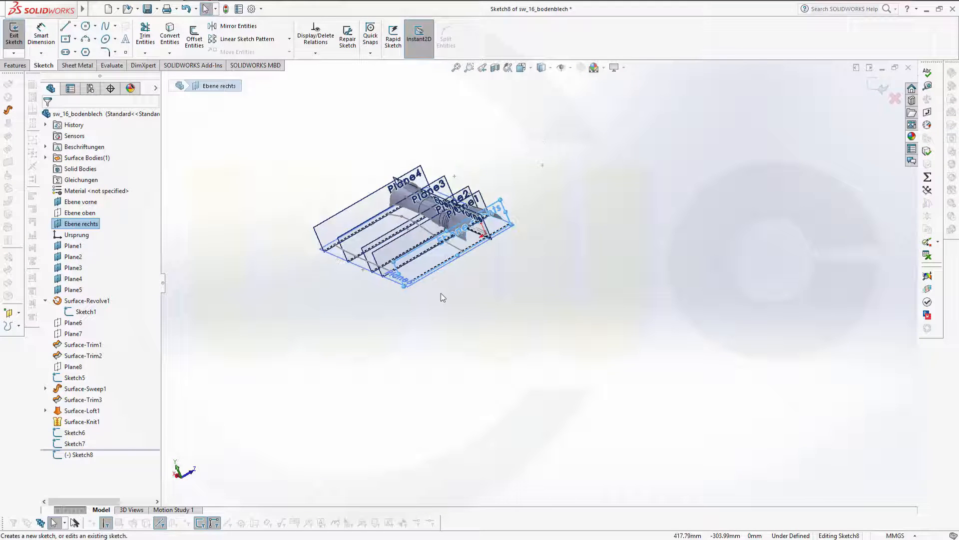
{"action": "scroll", "coordinate": [413, 295], "scroll_direction": "down", "scroll_amount": 2}
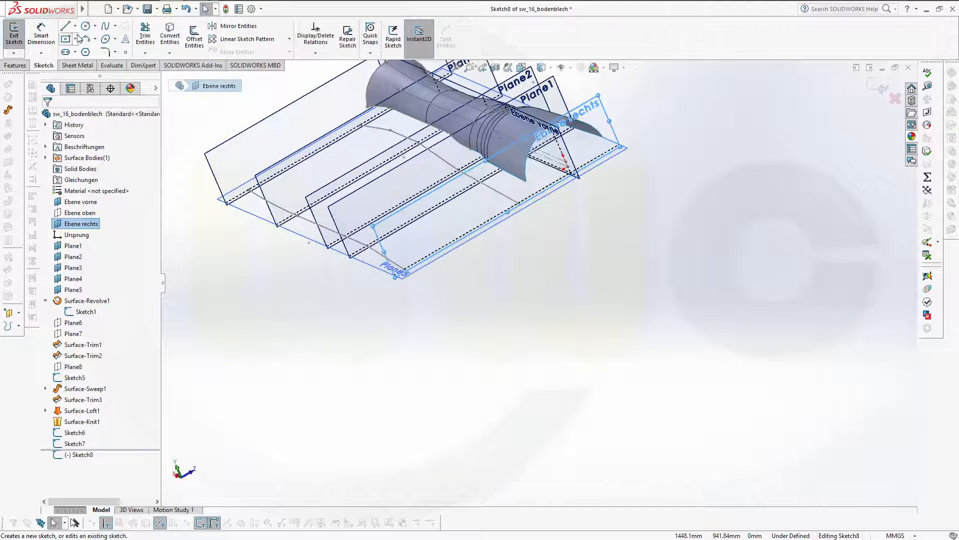
{"action": "left_click", "coordinate": [65, 26]}
{"action": "scroll", "coordinate": [439, 282], "scroll_direction": "down", "scroll_amount": 3}
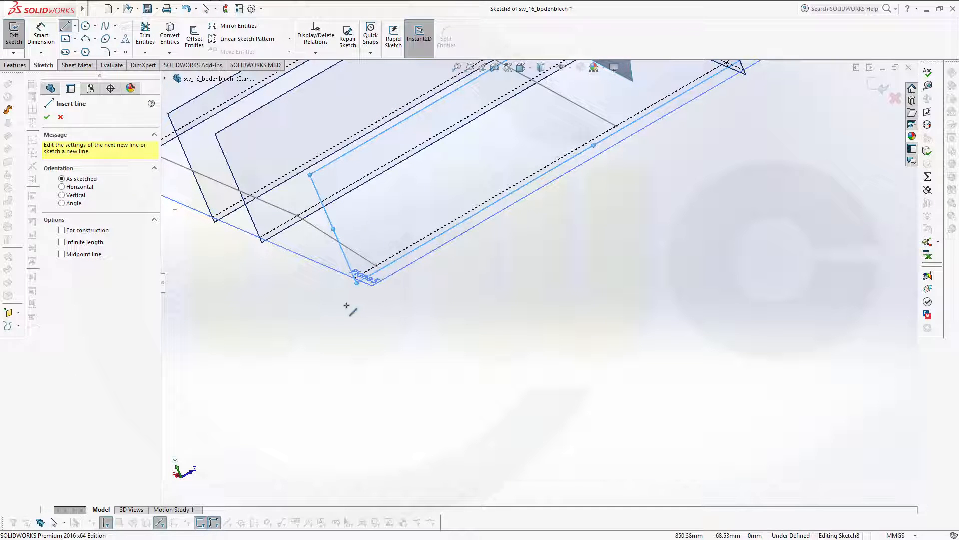
{"action": "mouse_move", "coordinate": [436, 319]}
{"action": "middle_mouse_down"}
{"action": "mouse_move", "coordinate": [446, 325]}
{"action": "mouse_move", "coordinate": [437, 352]}
{"action": "mouse_move", "coordinate": [394, 353]}
{"action": "middle_mouse_up"}
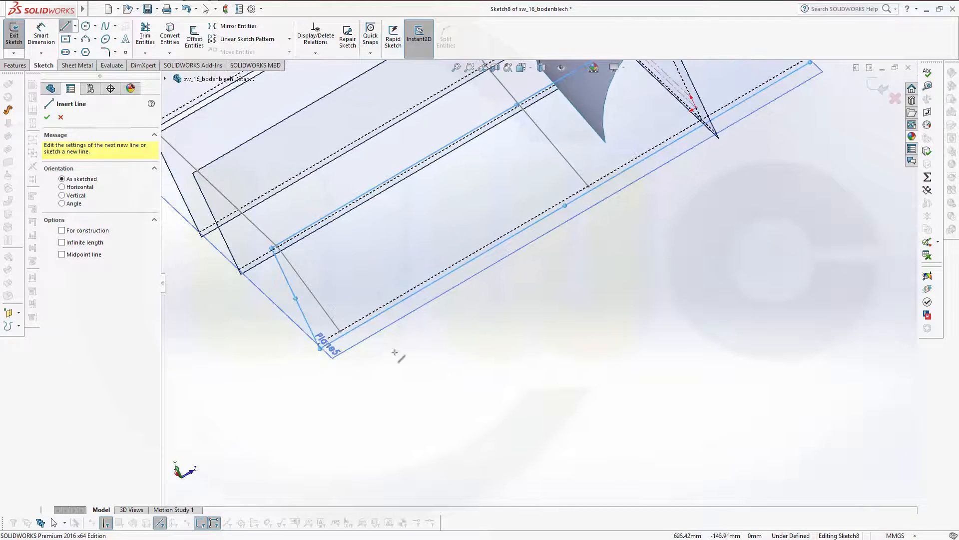
{"action": "left_click", "coordinate": [334, 378]}
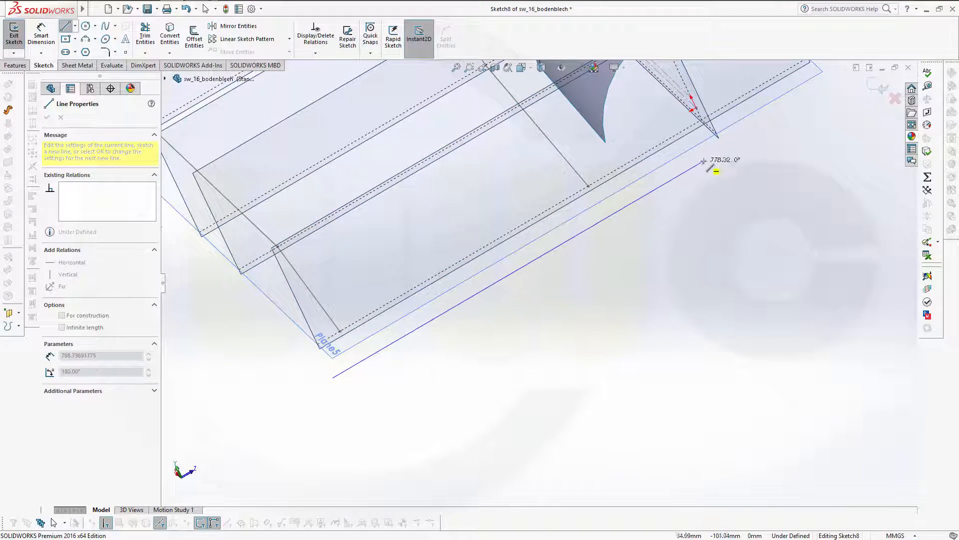
{"action": "left_click", "coordinate": [734, 142]}
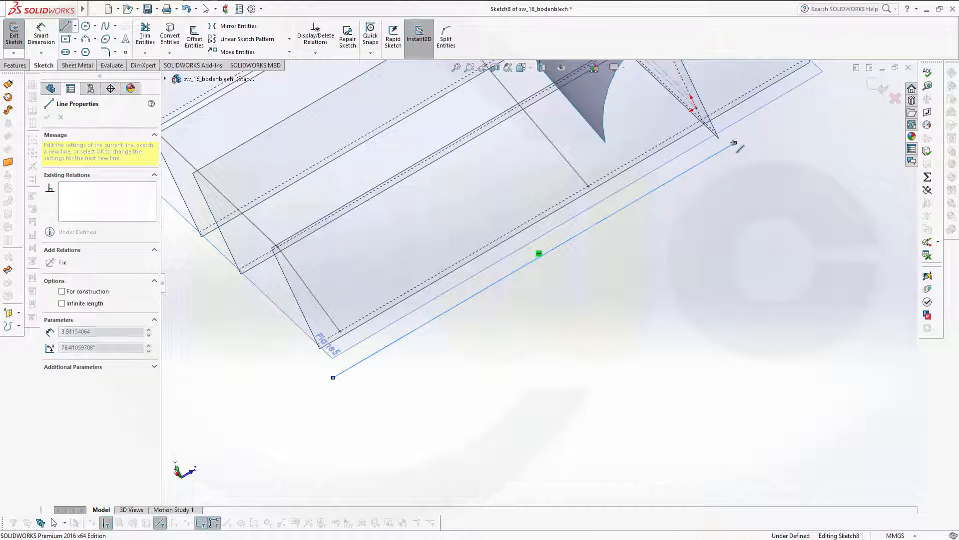
{"action": "key", "text": "Escape"}
Make the line's endpoint nearest the origin coincident with Ebene vorne.
{"action": "middle_click_drag", "start_coordinate": [740, 203], "coordinate": [753, 193]}
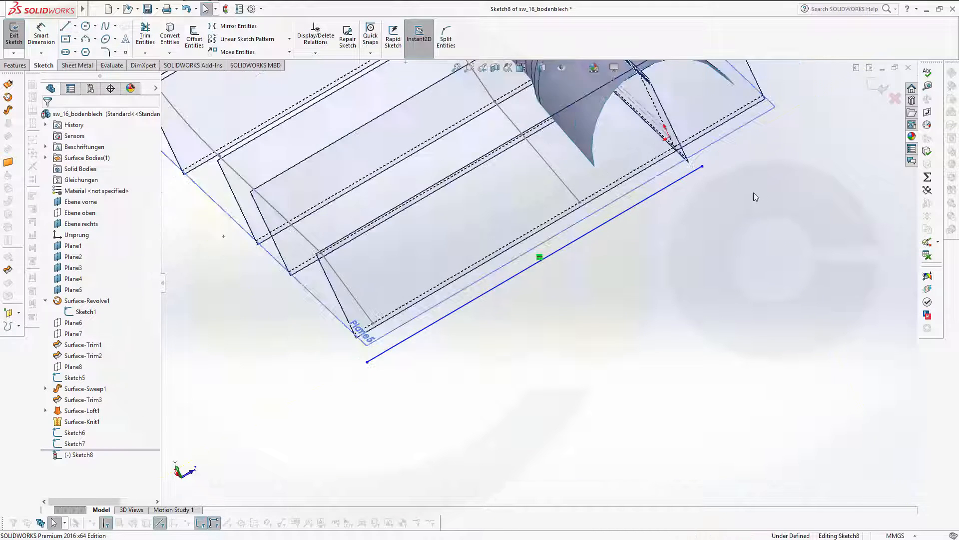
{"action": "left_click", "coordinate": [702, 167]}
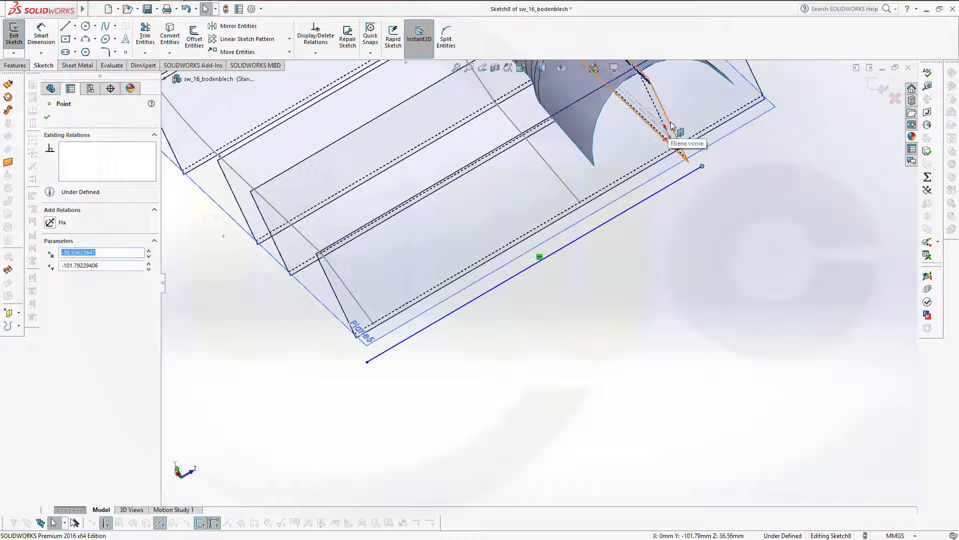
{"action": "left_click", "coordinate": [672, 126], "text": "ctrl"}
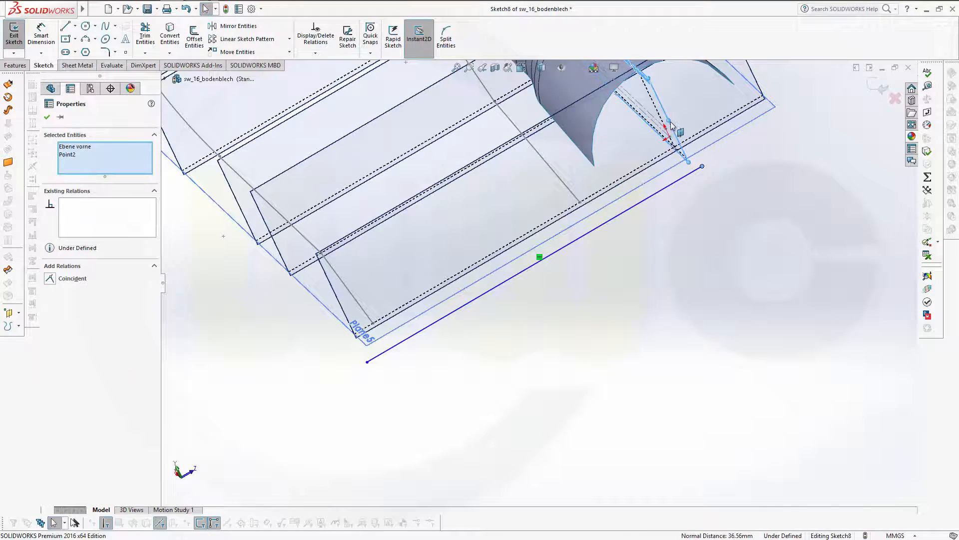
{"action": "left_click", "coordinate": [49, 279]}
{"action": "key", "text": "Escape"}
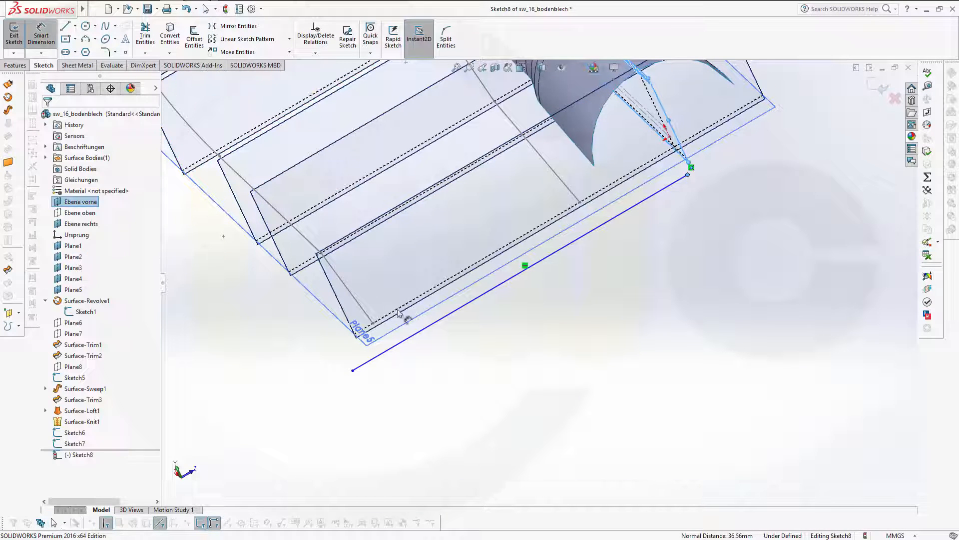
Dimension the horizontal line's length and set it to 1000 mm.
{"action": "left_click", "coordinate": [448, 314]}
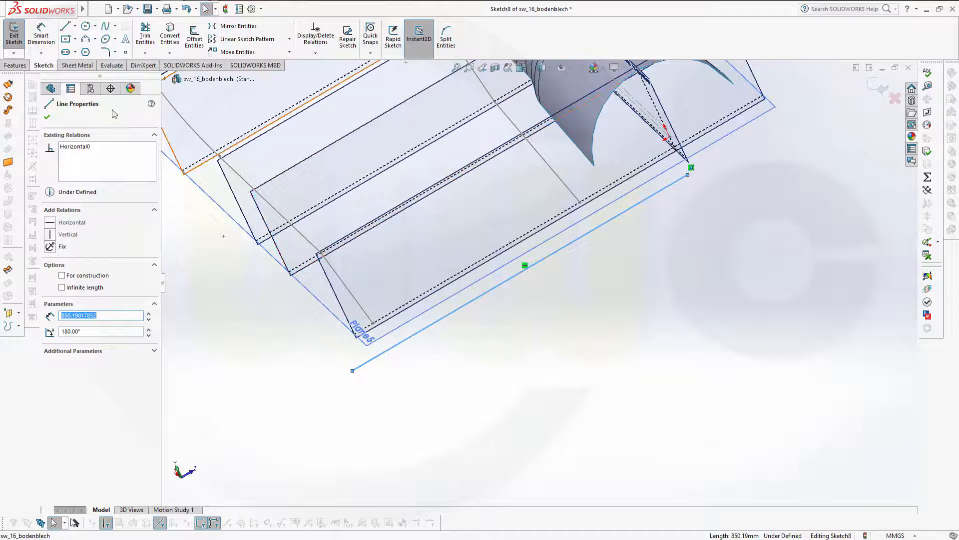
{"action": "left_click", "coordinate": [41, 31]}
{"action": "left_click", "coordinate": [41, 31]}
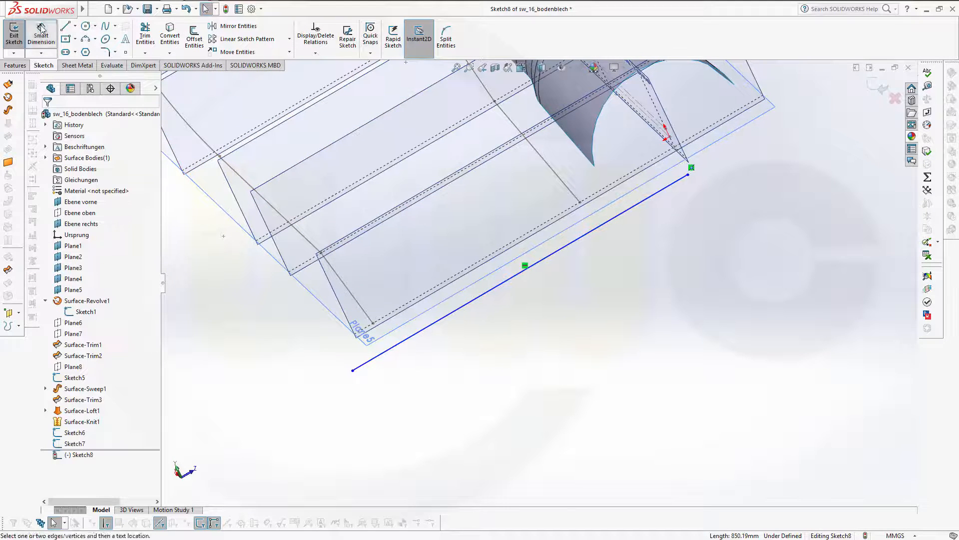
{"action": "left_click", "coordinate": [469, 307]}
{"action": "left_click", "coordinate": [515, 344]}
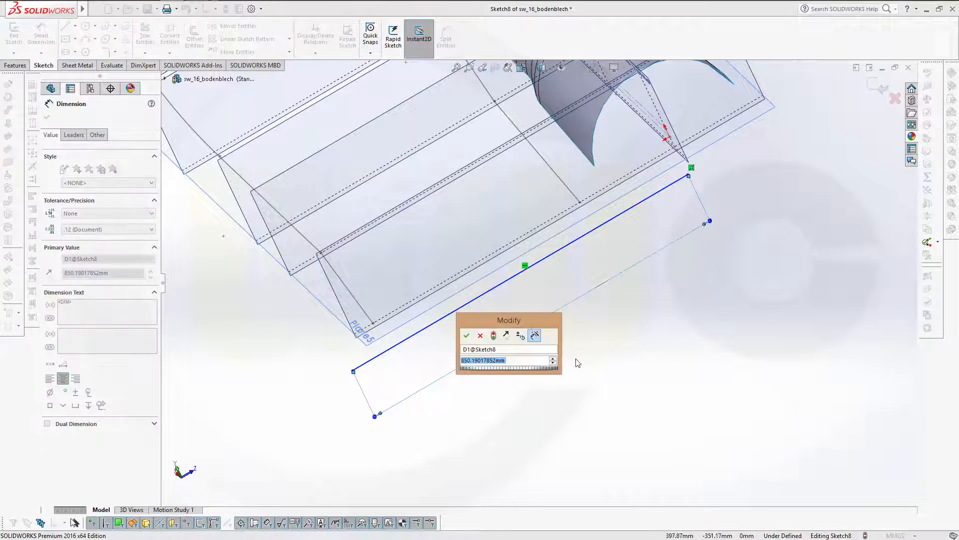
{"action": "type", "text": "100"}
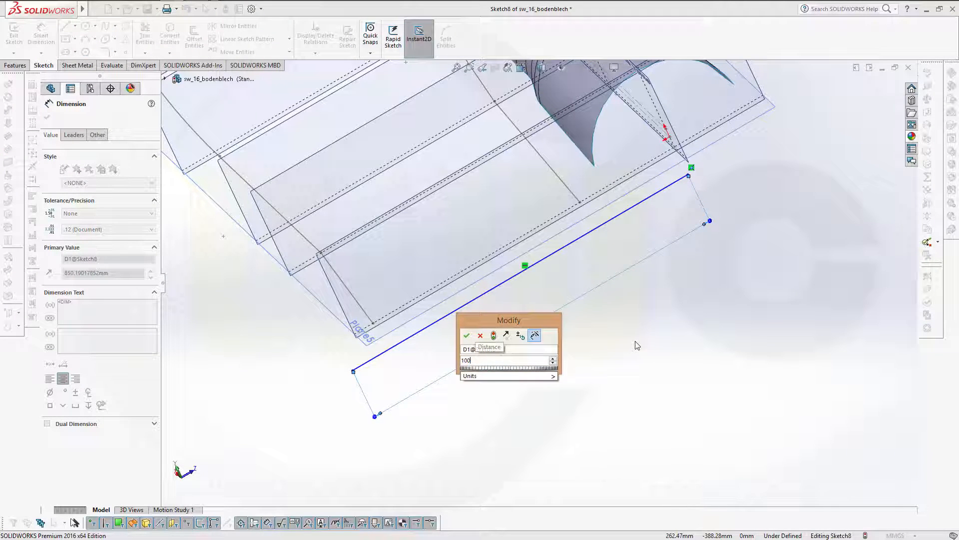
{"action": "type", "text": "0"}
{"action": "key", "text": "Return"}
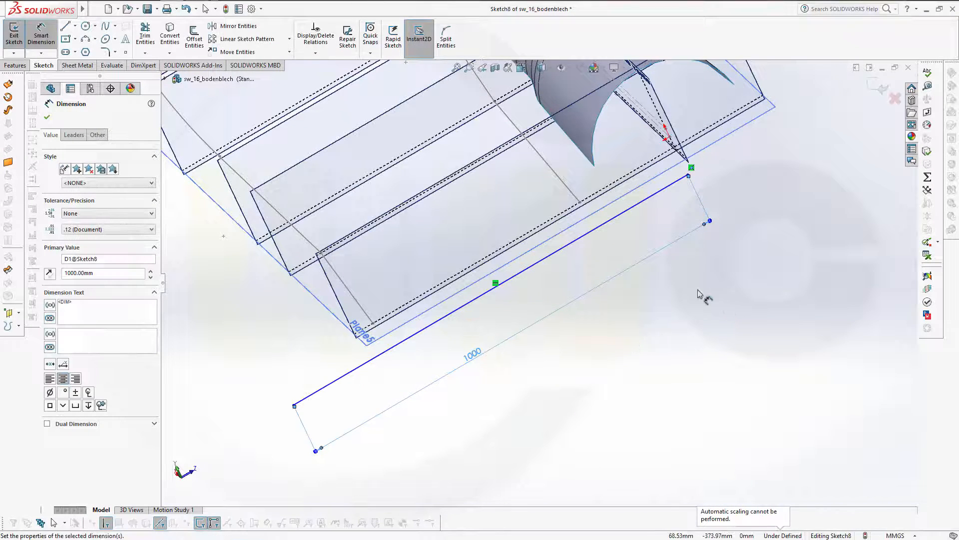
Make the 1000 mm line collinear with Plane5 and close the sketch.
{"action": "scroll", "coordinate": [524, 275], "scroll_direction": "up", "scroll_amount": 2}
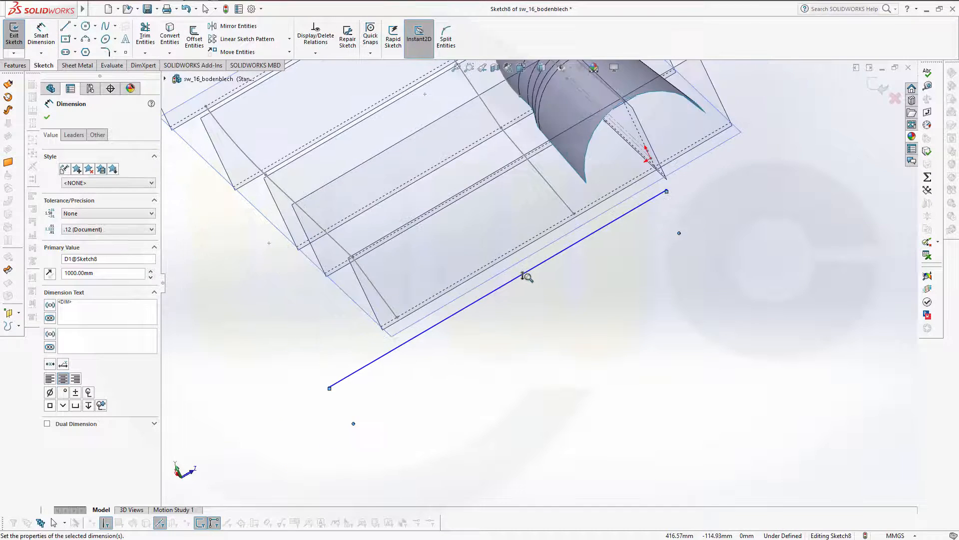
{"action": "left_click", "coordinate": [450, 340]}
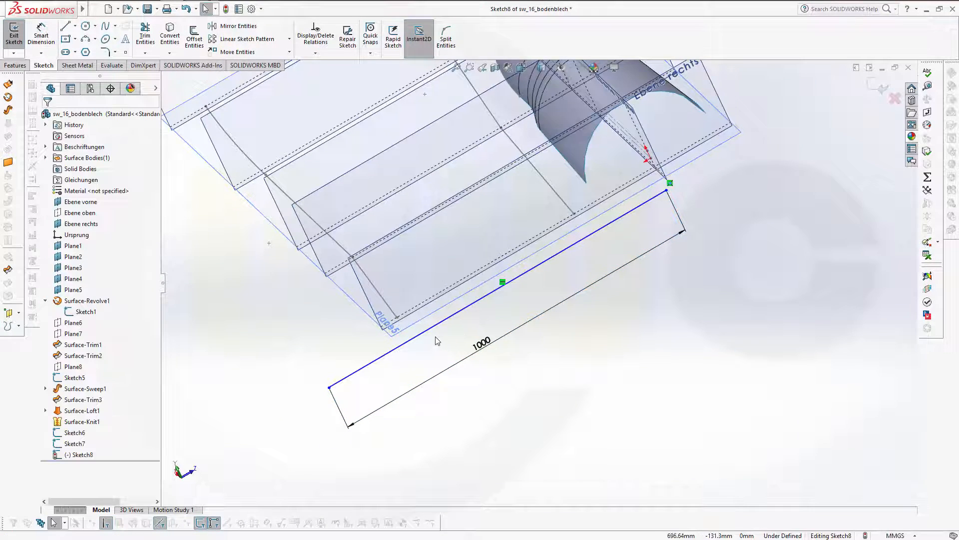
{"action": "left_click", "coordinate": [422, 334]}
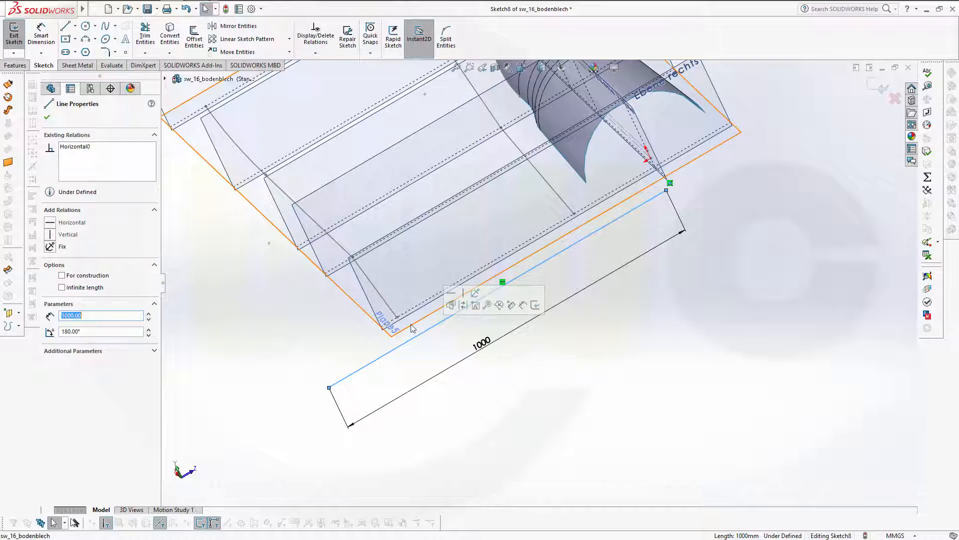
{"action": "left_click", "coordinate": [413, 328], "text": "ctrl"}
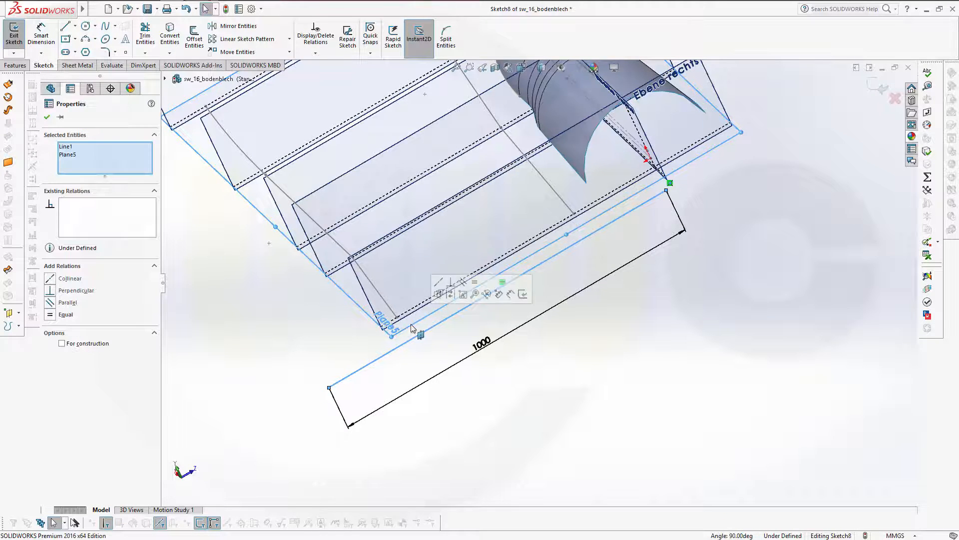
{"action": "left_click", "coordinate": [53, 279]}
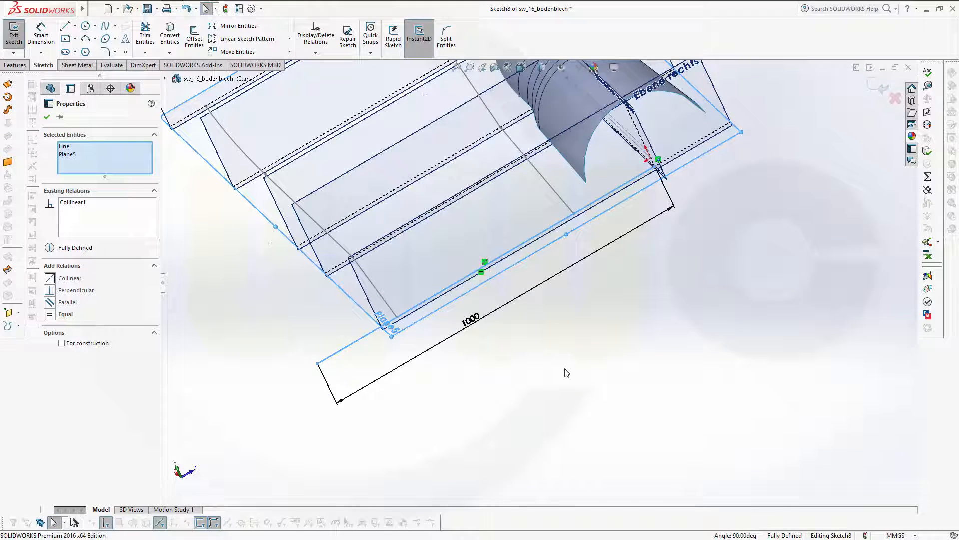
{"action": "left_click", "coordinate": [891, 94]}
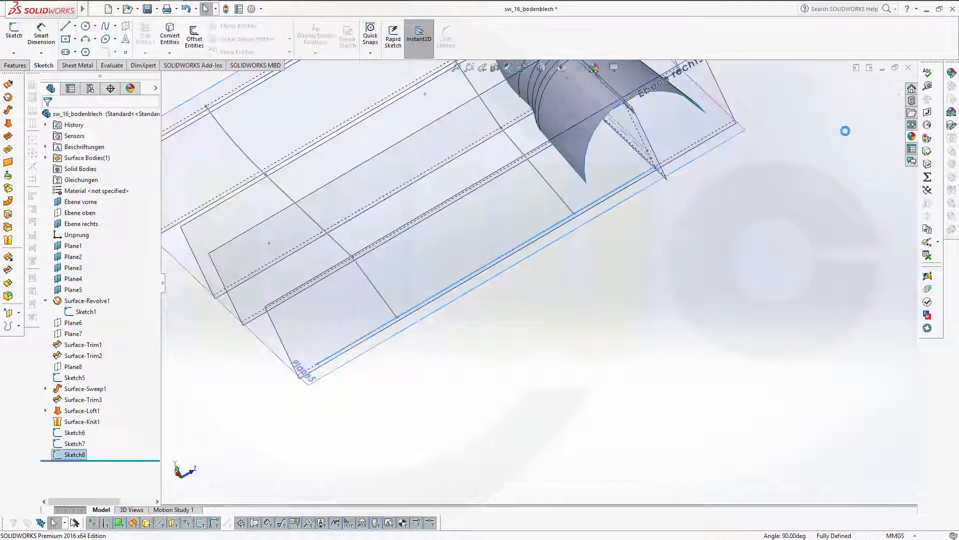
Extrude the line sketch as a surface, using the Up To Surface end condition with Plane4 as the limit.
{"action": "middle_click_drag", "start_coordinate": [565, 284], "coordinate": [635, 250]}
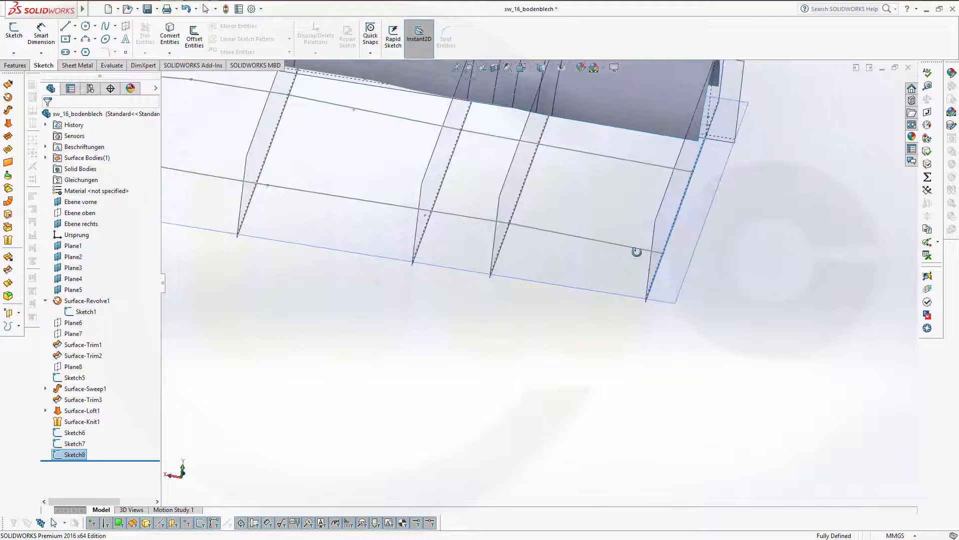
{"action": "scroll", "coordinate": [538, 304], "scroll_direction": "up", "scroll_amount": 4}
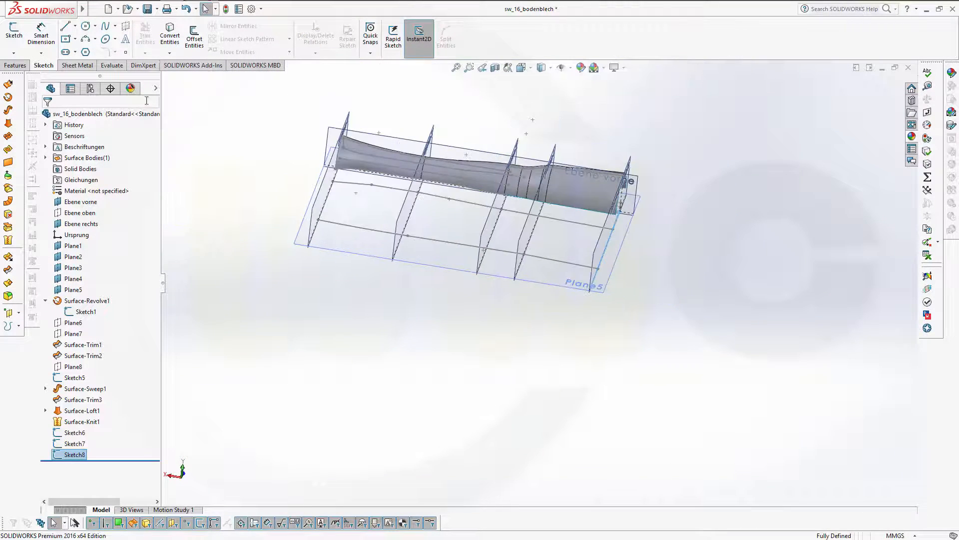
{"action": "left_click", "coordinate": [8, 84]}
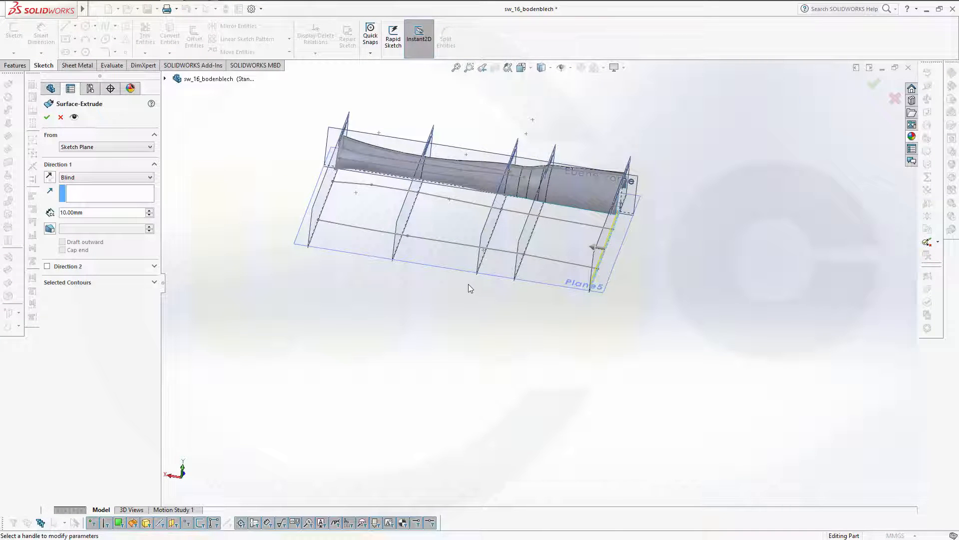
{"action": "left_click", "coordinate": [149, 178]}
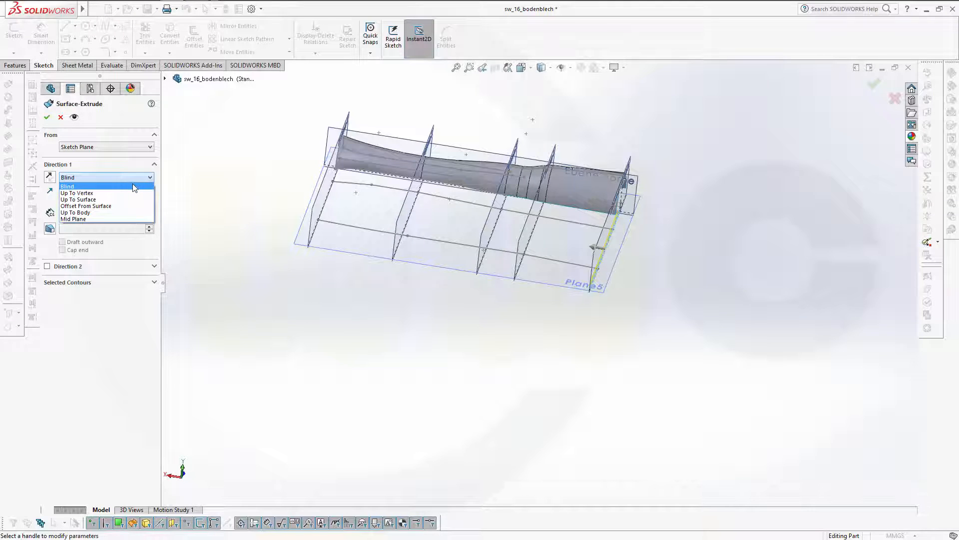
{"action": "left_click", "coordinate": [95, 199]}
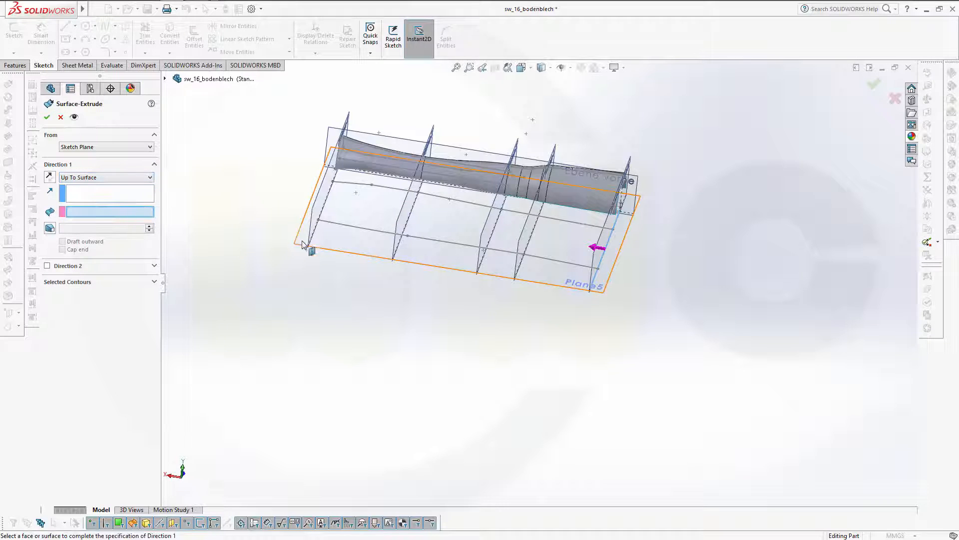
{"action": "left_click", "coordinate": [311, 229]}
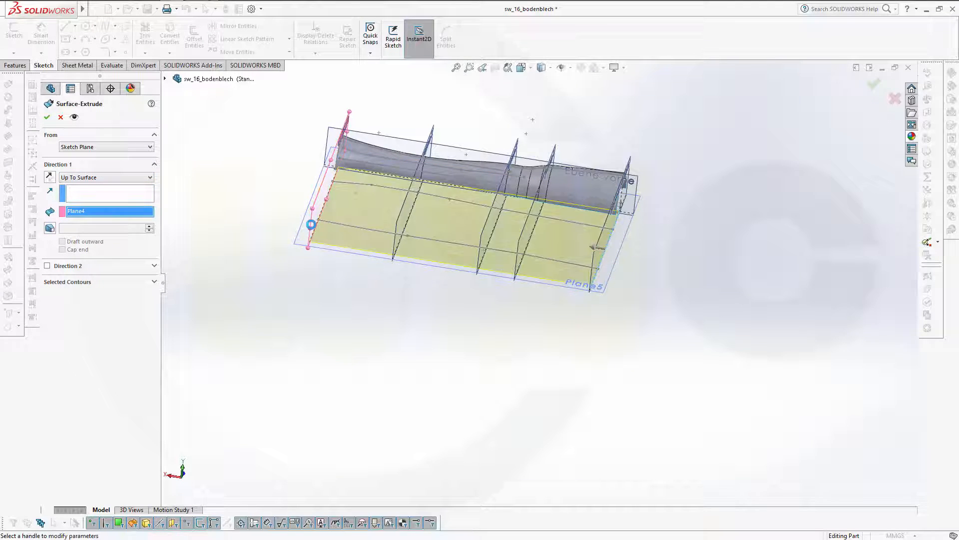
{"action": "left_click", "coordinate": [51, 119]}
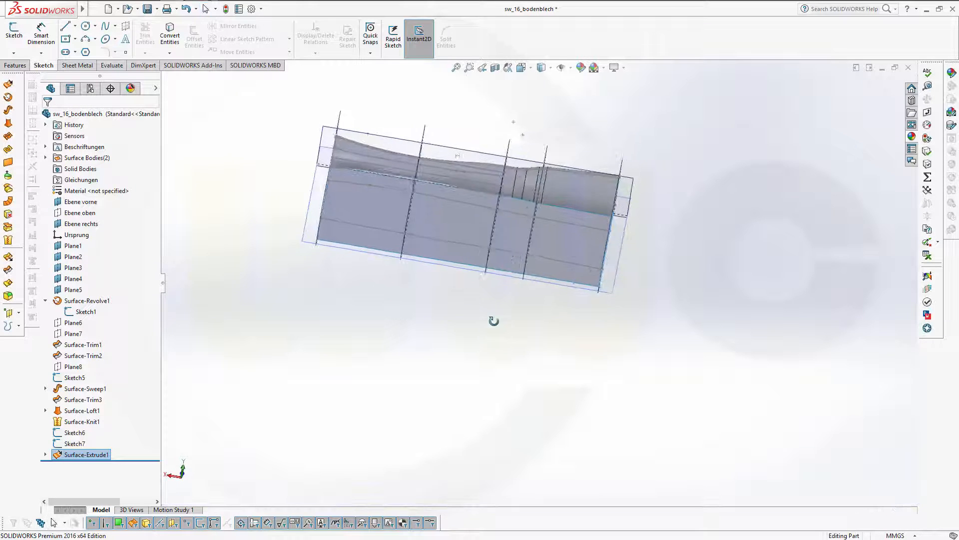
Trim the extruded floor surface with Sketch6, keeping the piece on the side away from the tunnel.
{"action": "middle_click_drag", "start_coordinate": [494, 320], "coordinate": [475, 248]}
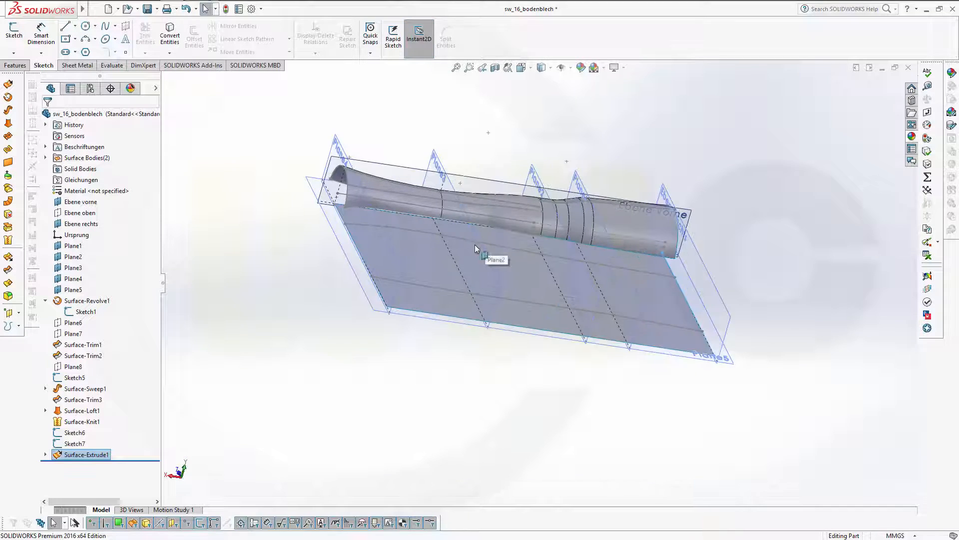
{"action": "middle_click_drag", "start_coordinate": [814, 321], "coordinate": [752, 349]}
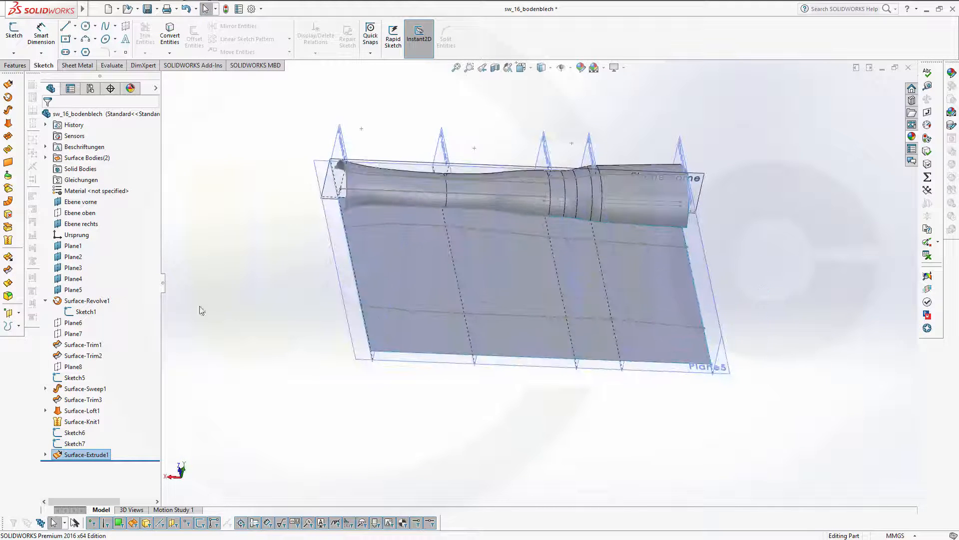
{"action": "left_click", "coordinate": [7, 270]}
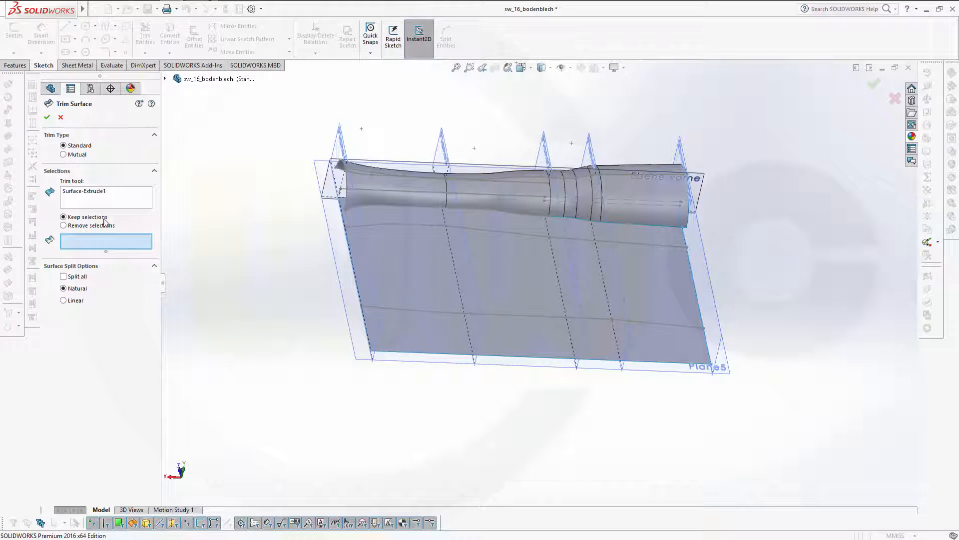
{"action": "left_click", "coordinate": [89, 190]}
{"action": "key", "text": "Delete"}
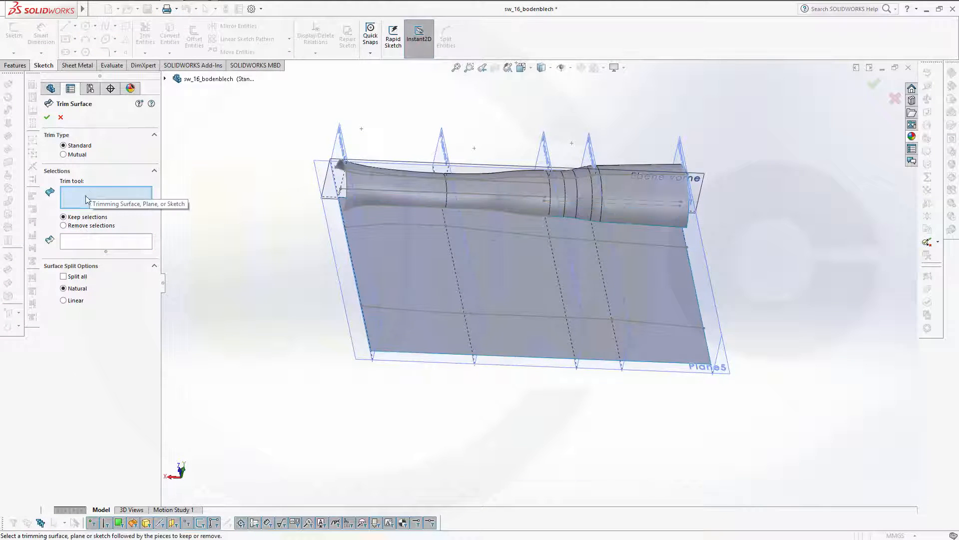
{"action": "left_click", "coordinate": [412, 223]}
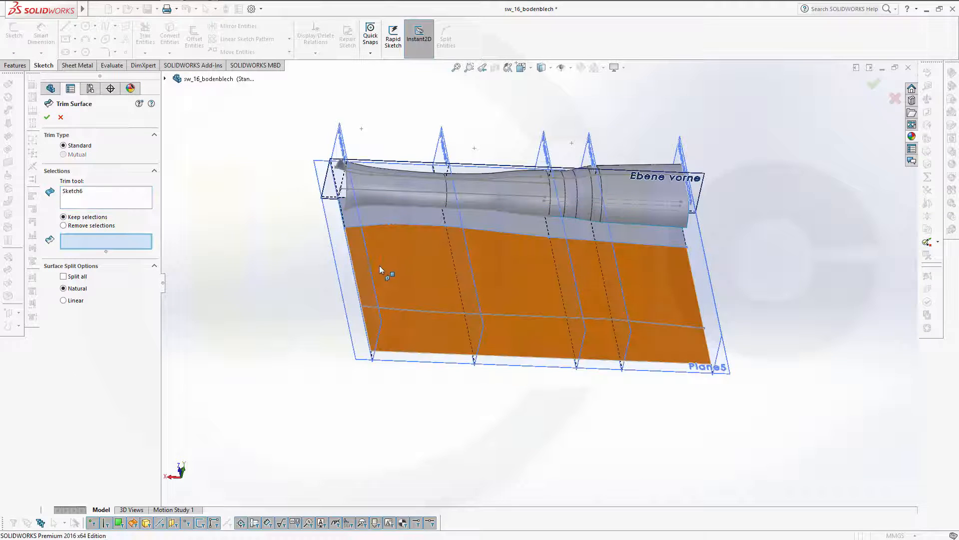
{"action": "left_click", "coordinate": [400, 262]}
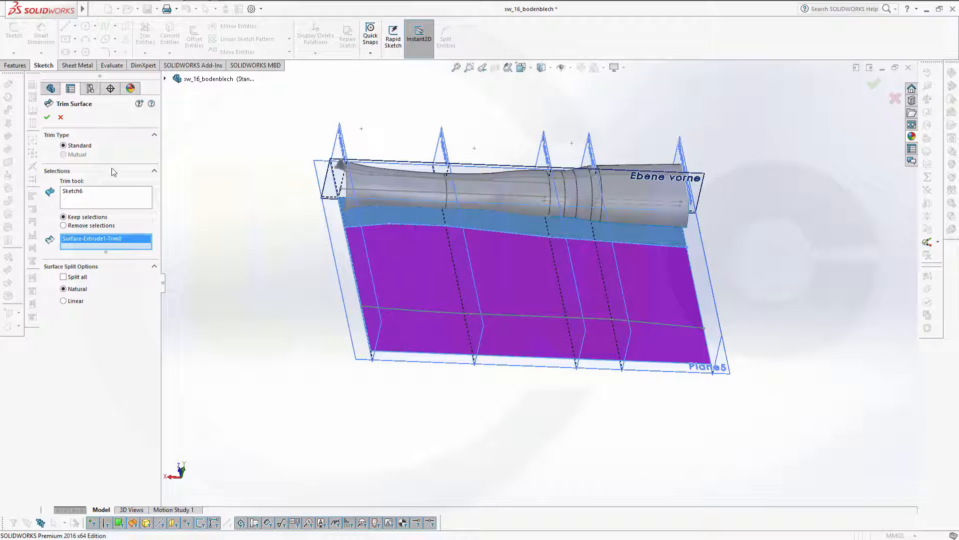
{"action": "left_click", "coordinate": [47, 117]}
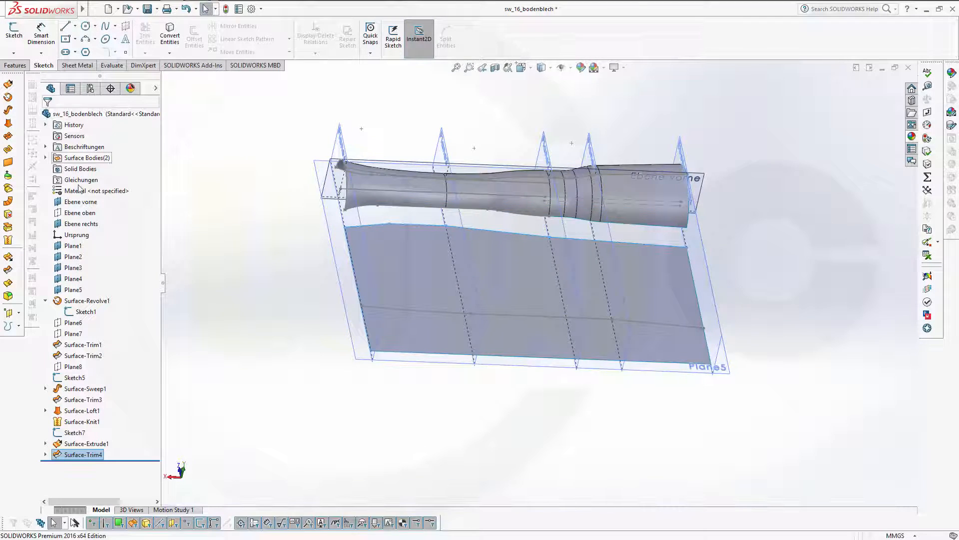
Trim the floor surface with Sketch7, keeping the piece between the two outlines.
{"action": "left_click", "coordinate": [9, 270]}
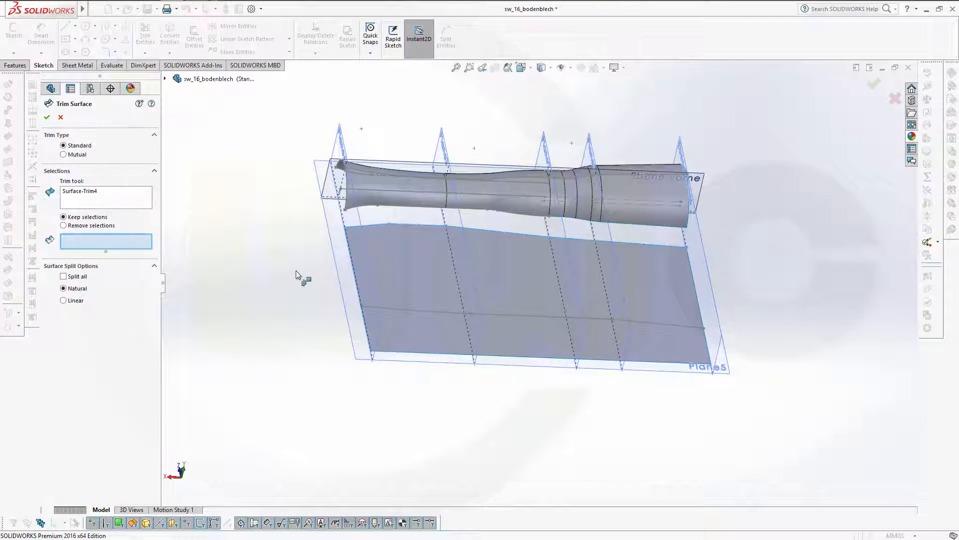
{"action": "left_click", "coordinate": [119, 194]}
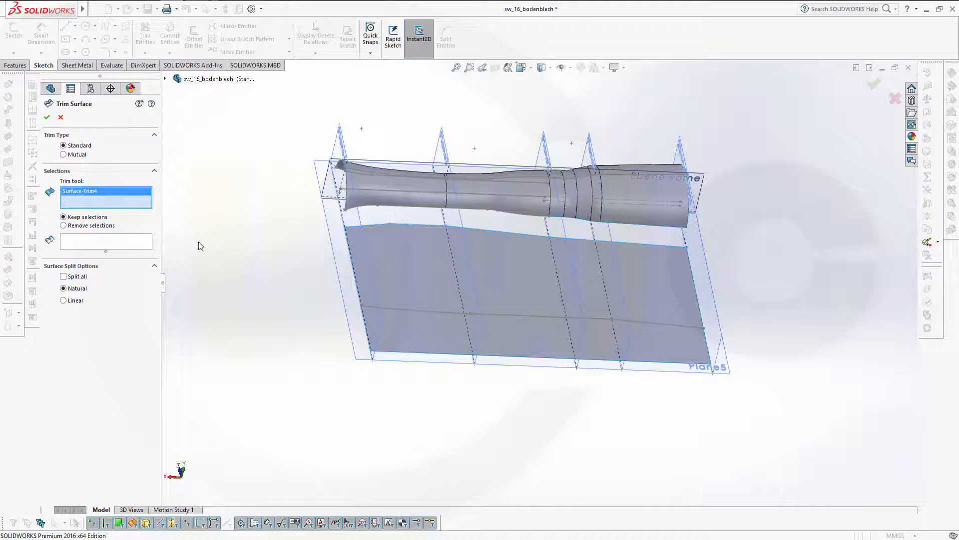
{"action": "left_click", "coordinate": [412, 310]}
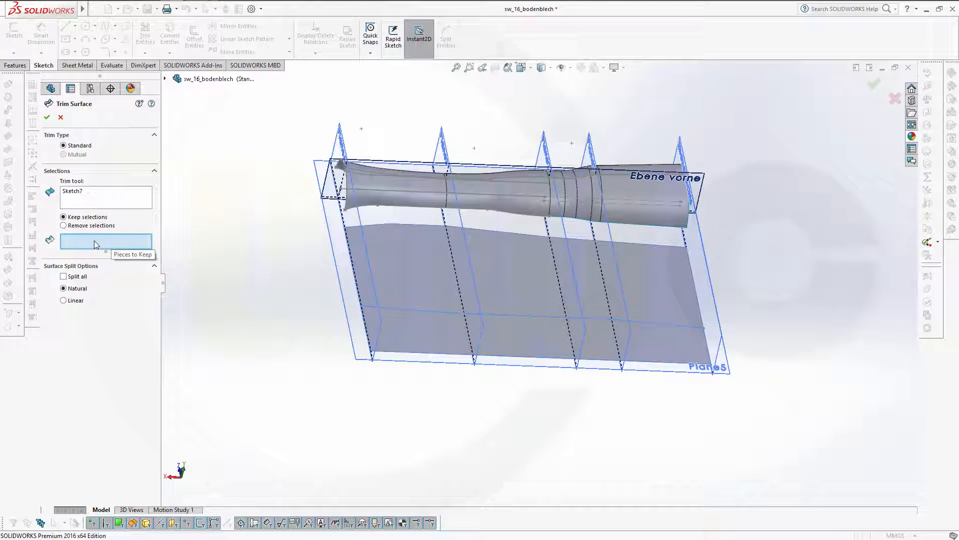
{"action": "left_click", "coordinate": [396, 272]}
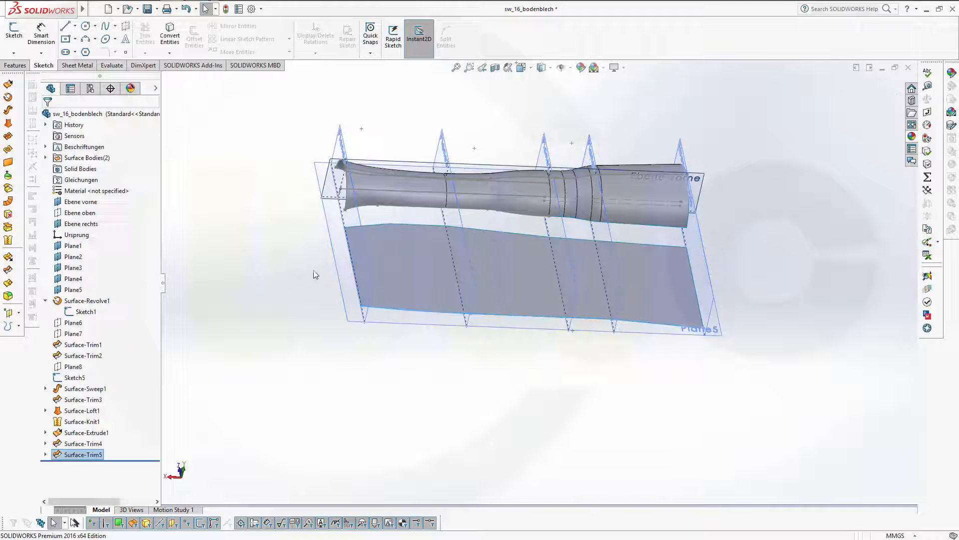
Open a new sketch on Ebene rechts for the profile at the floor panel's outer edge.
{"action": "middle_click_drag", "start_coordinate": [622, 388], "coordinate": [599, 358]}
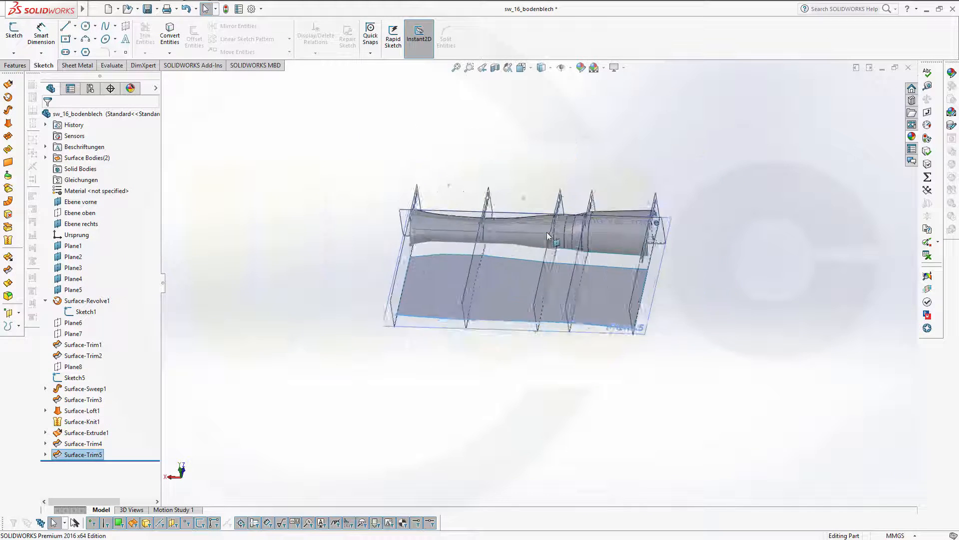
{"action": "scroll", "coordinate": [543, 300], "scroll_direction": "down", "scroll_amount": 3}
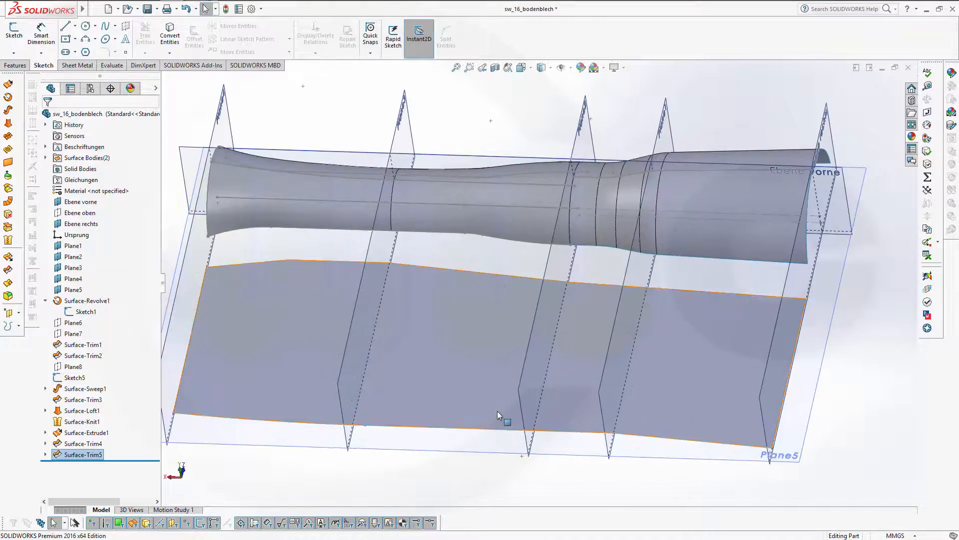
{"action": "middle_click_drag", "start_coordinate": [496, 411], "coordinate": [392, 317]}
{"action": "left_click", "coordinate": [232, 210]}
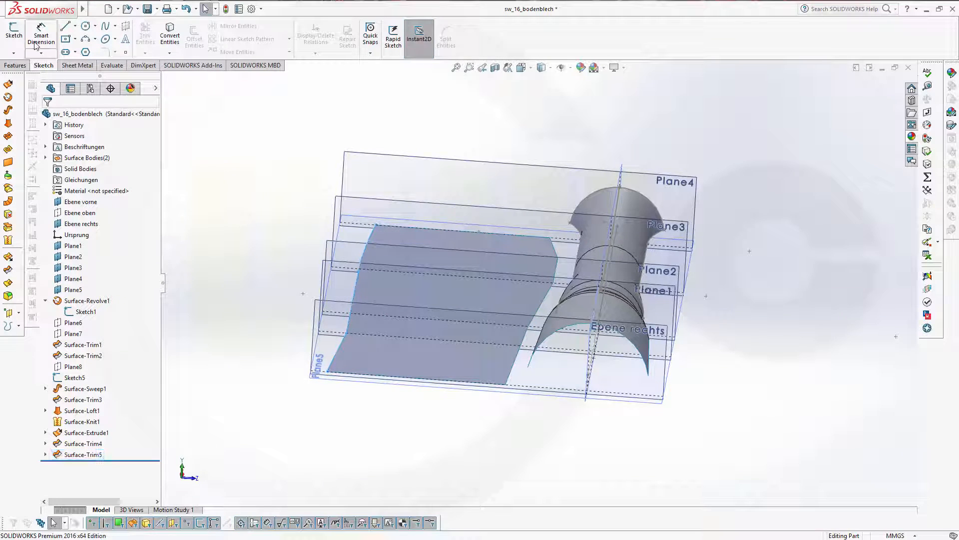
{"action": "left_click", "coordinate": [14, 30]}
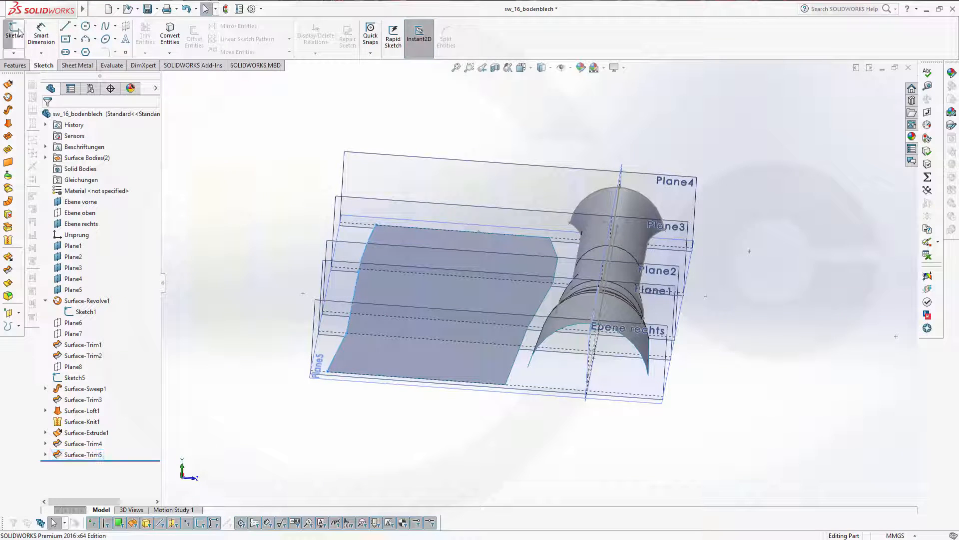
{"action": "left_click", "coordinate": [337, 305]}
{"action": "middle_click_drag", "start_coordinate": [355, 424], "coordinate": [341, 405]}
{"action": "scroll", "coordinate": [344, 402], "scroll_direction": "up", "scroll_amount": 2}
{"action": "scroll", "coordinate": [329, 402], "scroll_direction": "down", "scroll_amount": 2}
{"action": "scroll", "coordinate": [498, 342], "scroll_direction": "down", "scroll_amount": 2}
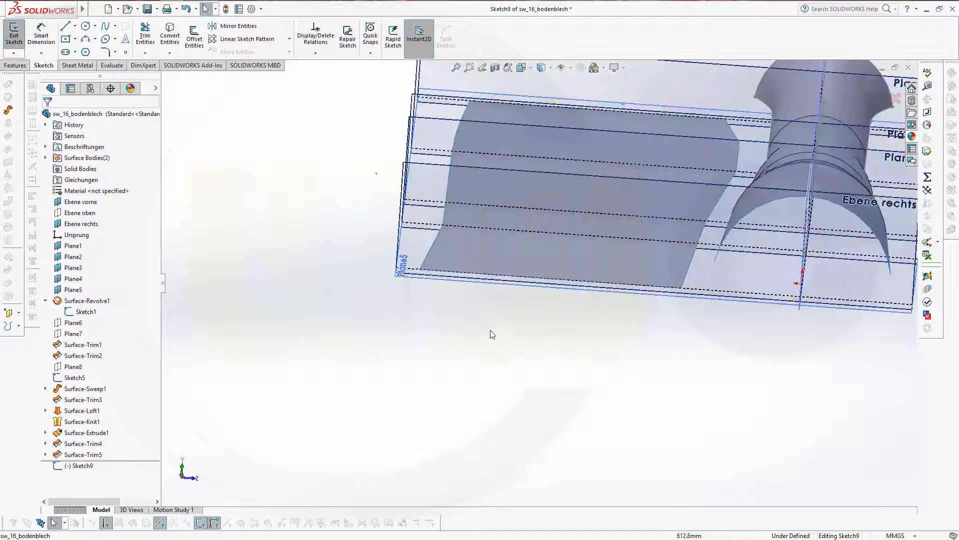
{"action": "scroll", "coordinate": [472, 329], "scroll_direction": "down", "scroll_amount": 2}
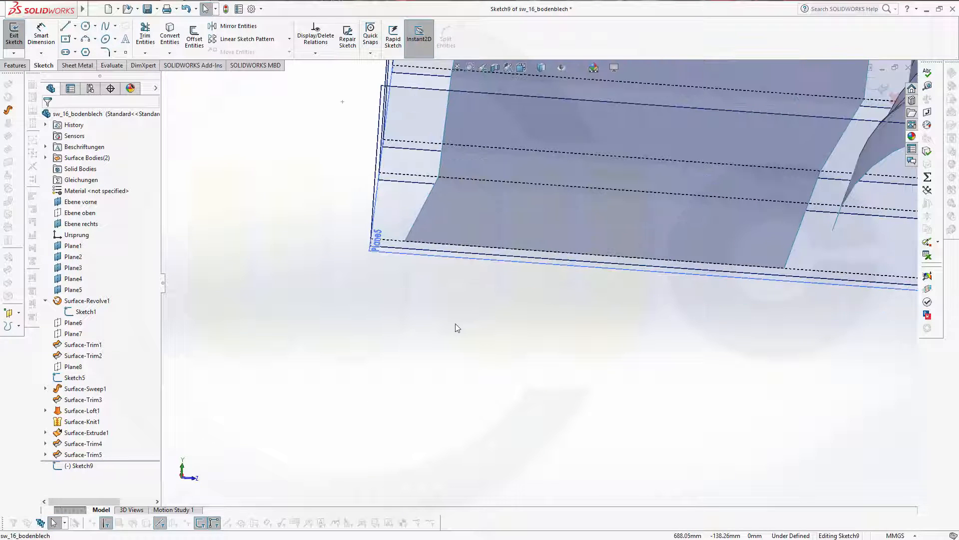
Sketch a three-point arc of about 32 mm radius starting at the floor panel's outer corner on Ebene rechts.
{"action": "left_click", "coordinate": [90, 44]}
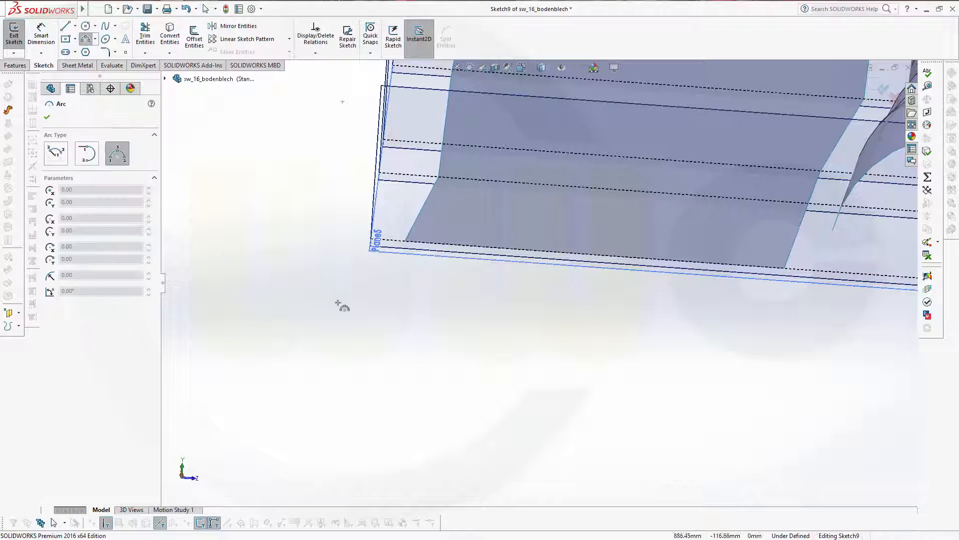
{"action": "left_click", "coordinate": [405, 240]}
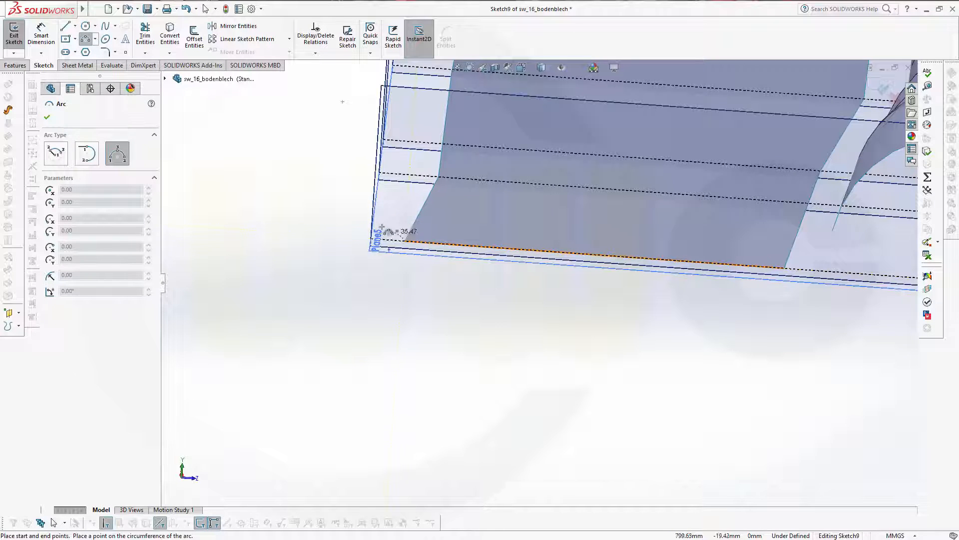
{"action": "left_click", "coordinate": [381, 225]}
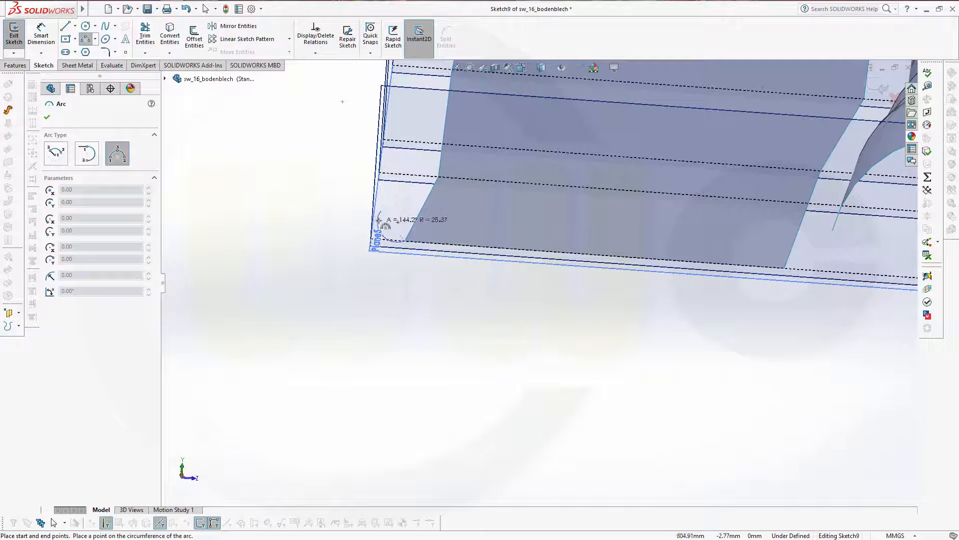
{"action": "left_click", "coordinate": [366, 230]}
{"action": "key", "text": "Escape"}
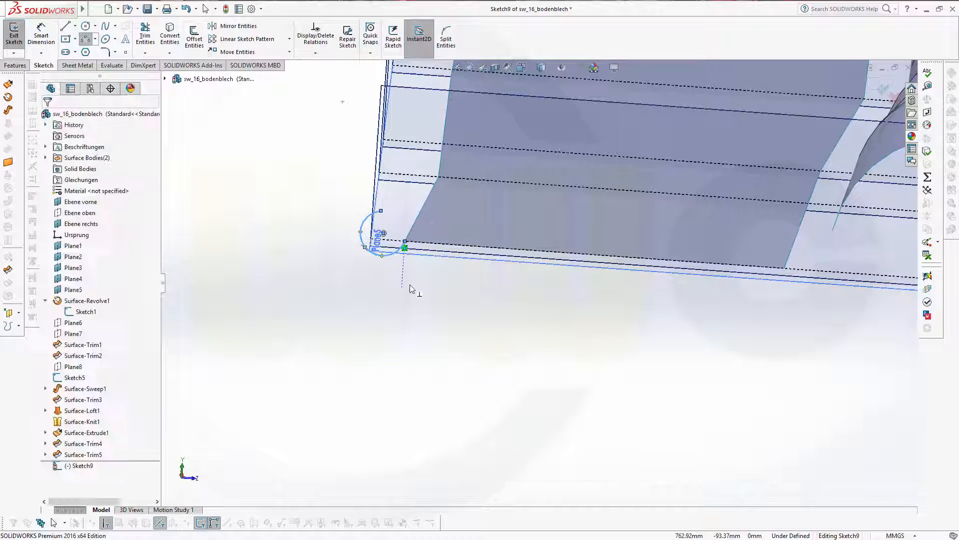
Make the arc tangent to the floor panel's edge on Ebene rechts.
{"action": "scroll", "coordinate": [424, 213], "scroll_direction": "down", "scroll_amount": 5}
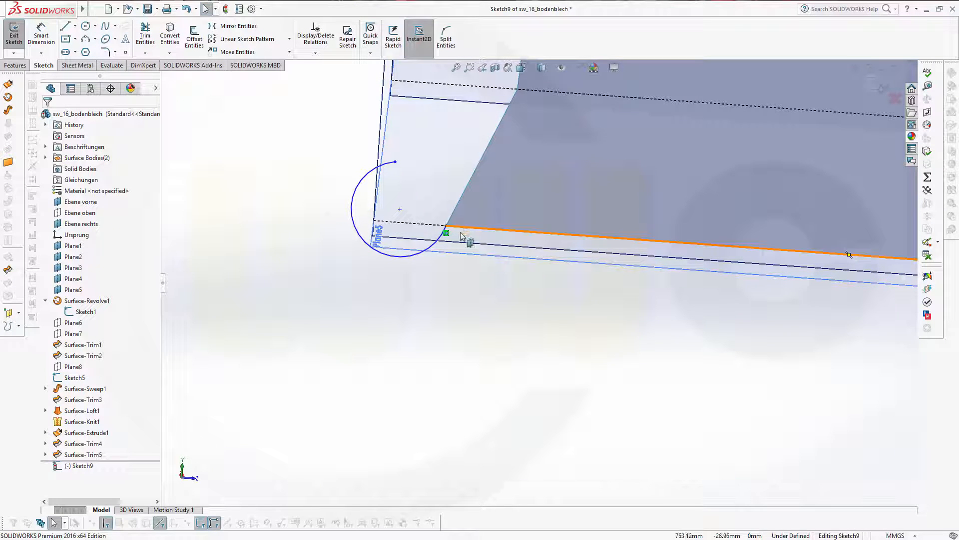
{"action": "left_click", "coordinate": [487, 230]}
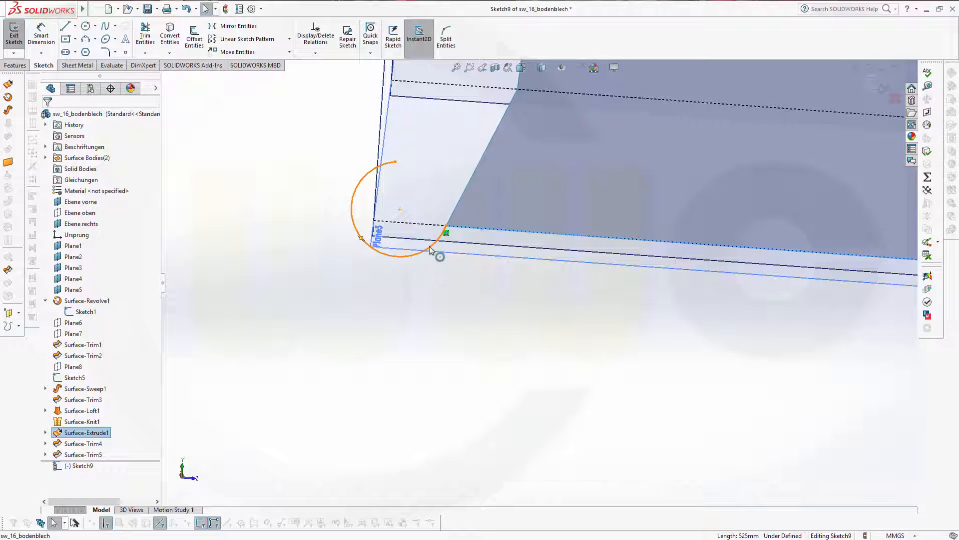
{"action": "left_click", "coordinate": [430, 246], "text": "ctrl"}
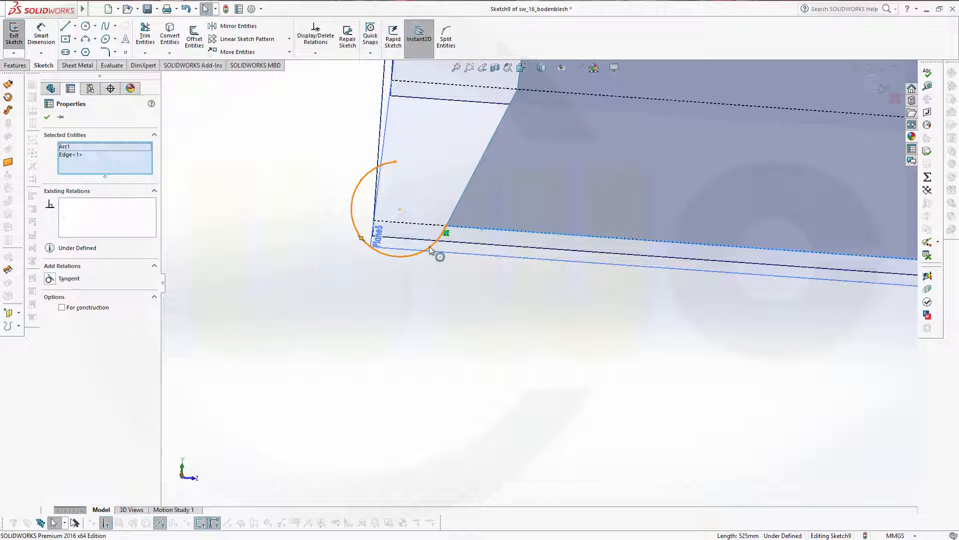
{"action": "left_click", "coordinate": [50, 278]}
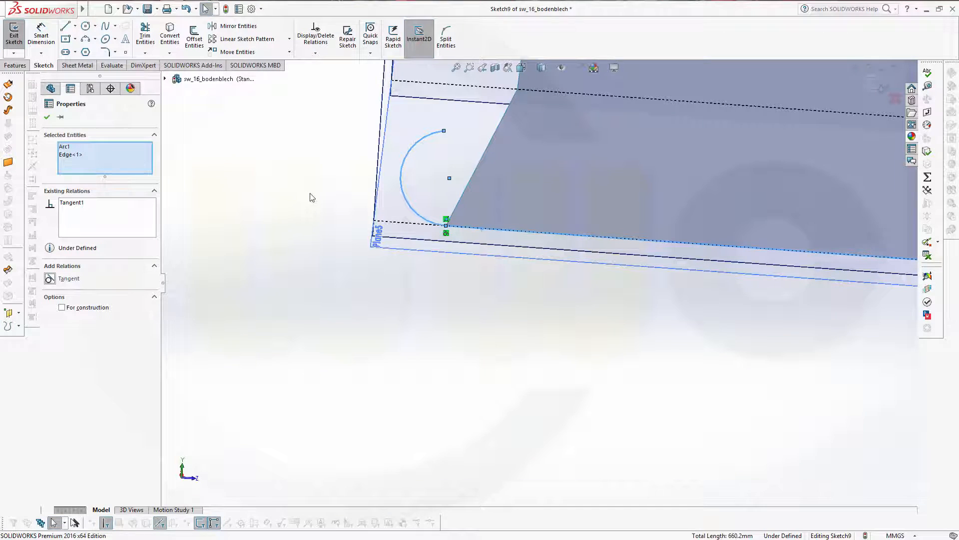
{"action": "left_click", "coordinate": [47, 118]}
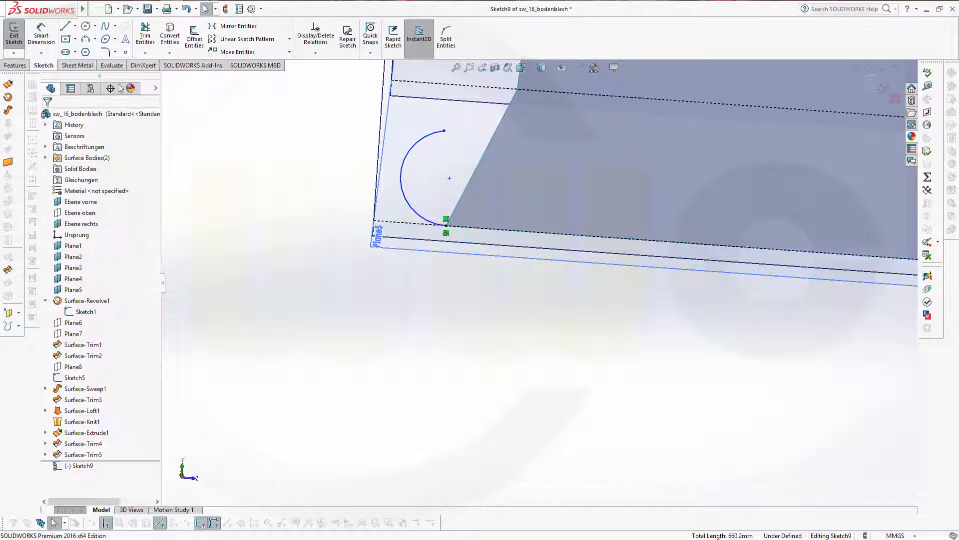
Dimension the arc's radius and set it to 50 mm.
{"action": "left_click", "coordinate": [41, 36]}
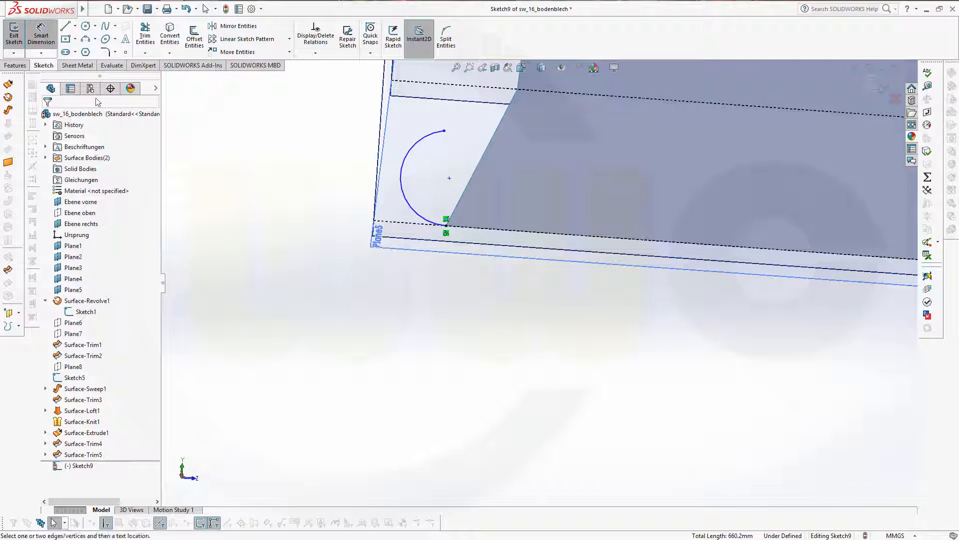
{"action": "left_click", "coordinate": [406, 201]}
{"action": "left_click", "coordinate": [313, 245]}
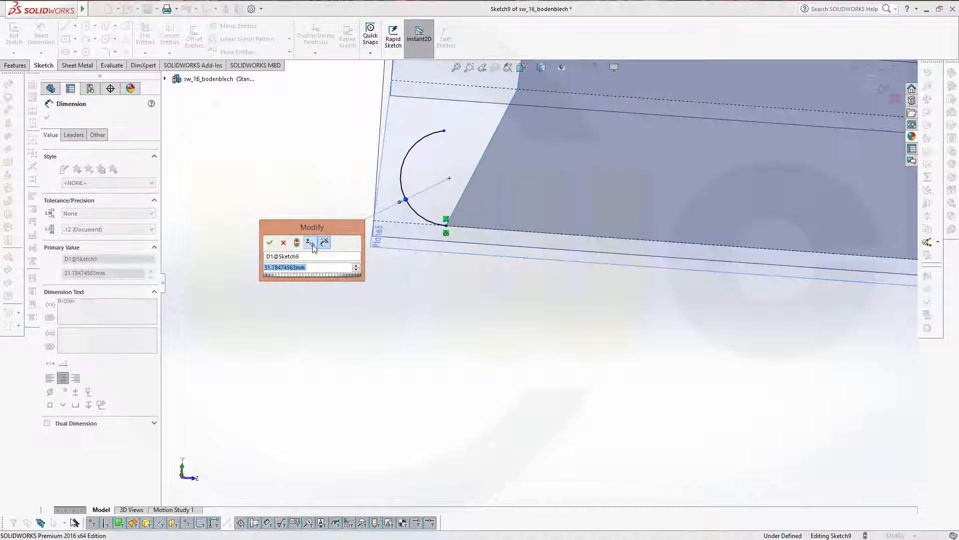
{"action": "type", "text": "50"}
{"action": "key", "text": "Return"}
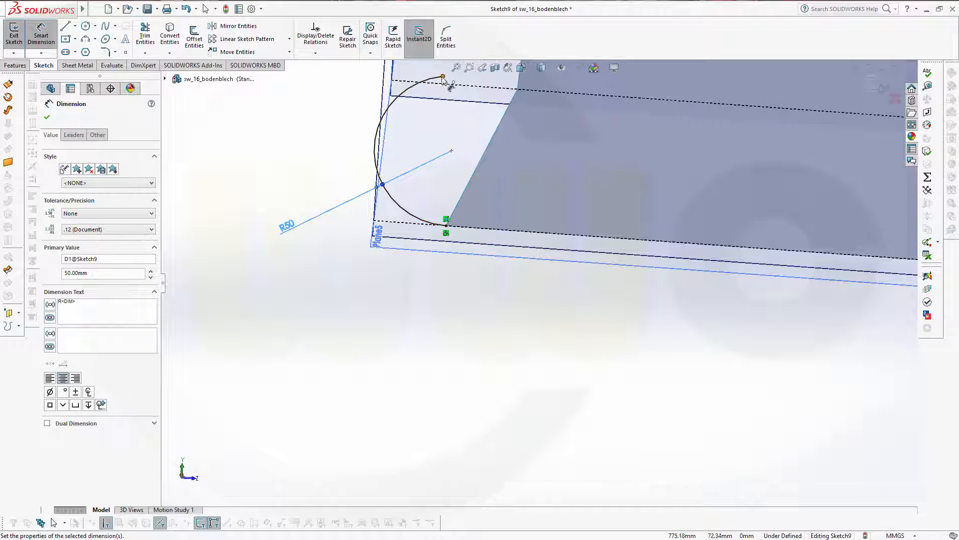
Shorten the arc to roughly a quarter circle by moving its free upper endpoint down along the curve.
{"action": "mouse_move", "coordinate": [443, 76]}
{"action": "left_mouse_down"}
{"action": "mouse_move", "coordinate": [392, 100]}
{"action": "mouse_move", "coordinate": [443, 77]}
{"action": "mouse_move", "coordinate": [387, 91]}
{"action": "mouse_move", "coordinate": [446, 93]}
{"action": "mouse_move", "coordinate": [446, 83]}
{"action": "left_mouse_up"}
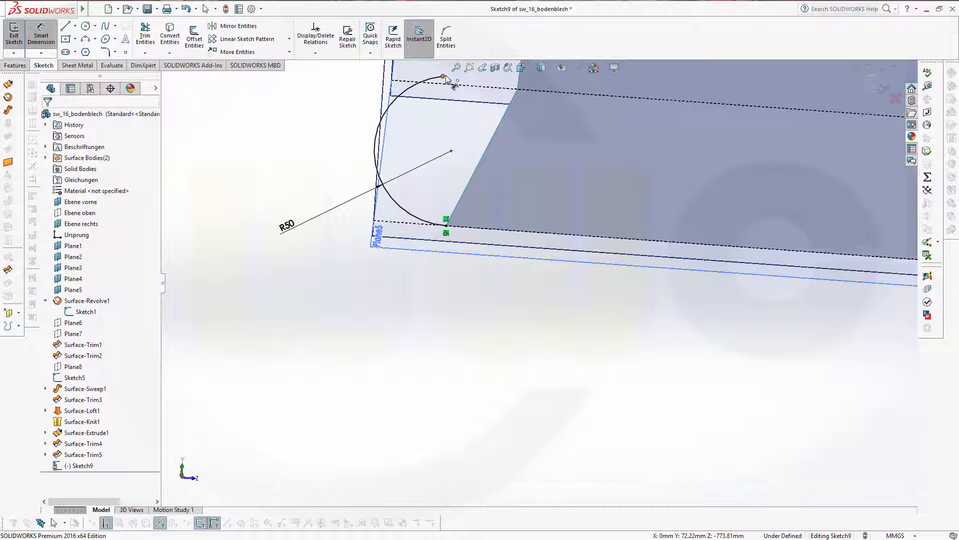
{"action": "left_click", "coordinate": [443, 77]}
{"action": "key", "text": "Escape"}
{"action": "key", "text": "Escape"}
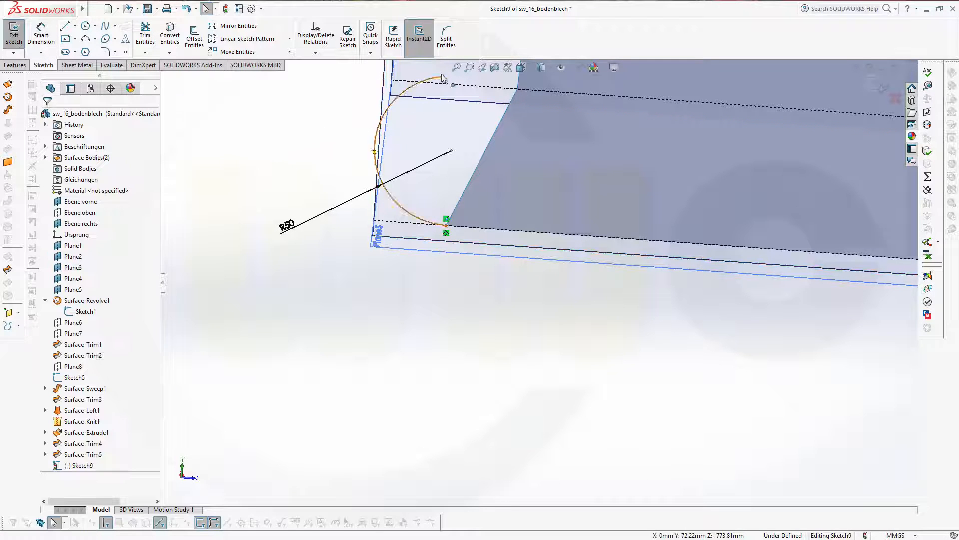
{"action": "left_click_drag", "start_coordinate": [443, 76], "coordinate": [343, 138]}
{"action": "key", "text": "Escape"}
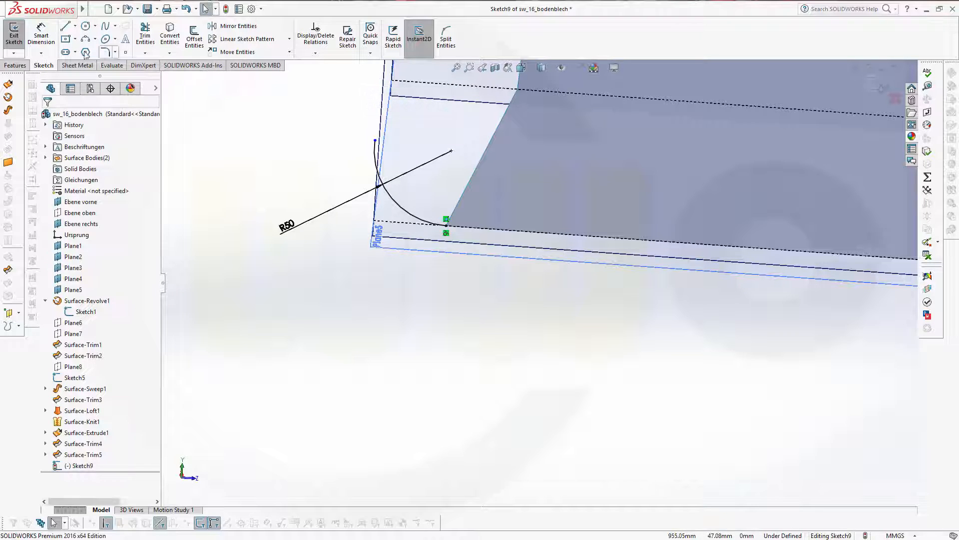
Dimension the vertical distance between the arc's two endpoints, set it to 50 mm, and close the sketch.
{"action": "left_click", "coordinate": [41, 35]}
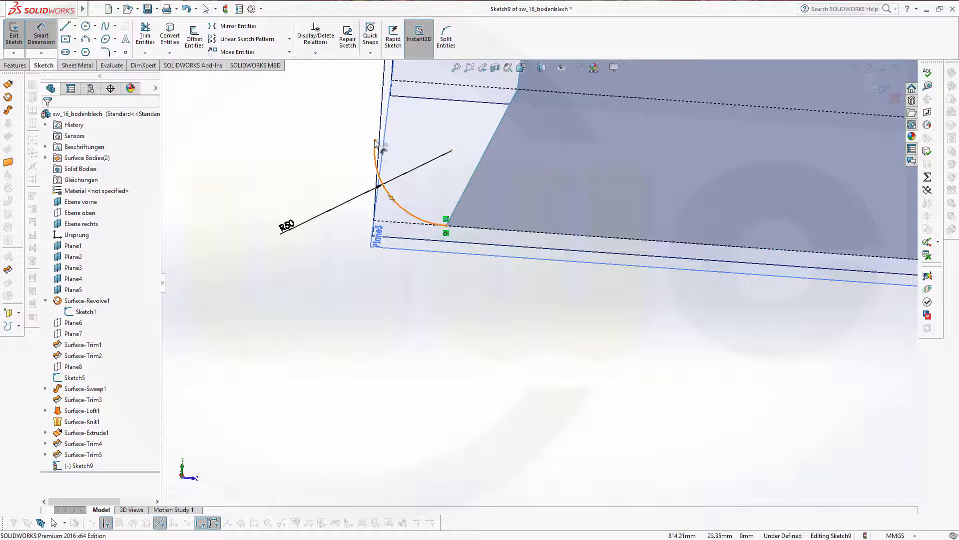
{"action": "left_click", "coordinate": [375, 141]}
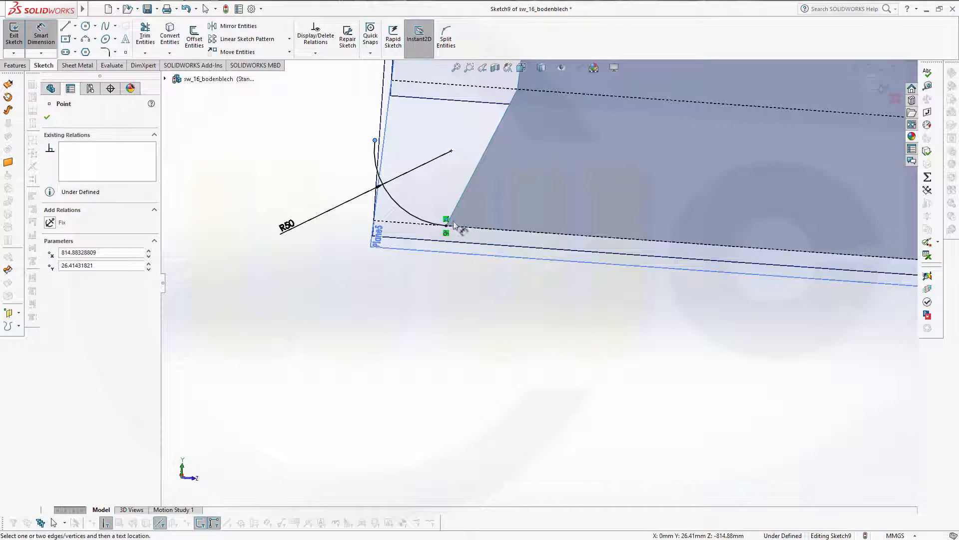
{"action": "left_click", "coordinate": [376, 210]}
{"action": "left_click", "coordinate": [300, 191]}
{"action": "type", "text": "50"}
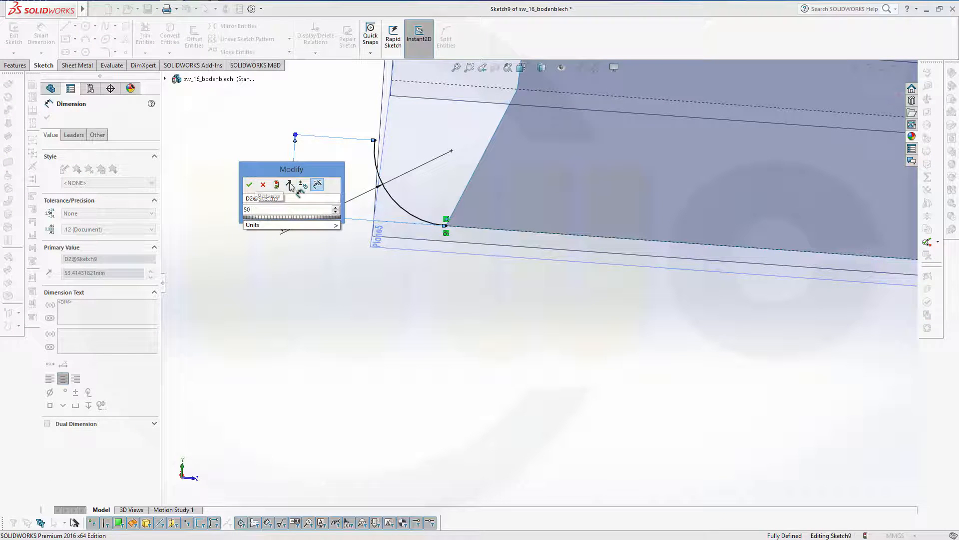
{"action": "key", "text": "Return"}
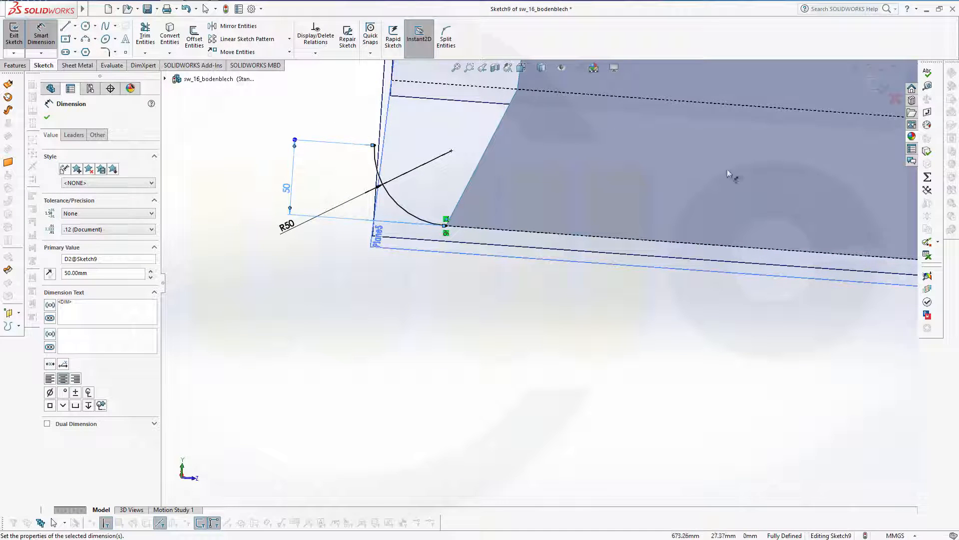
{"action": "left_click", "coordinate": [881, 89]}
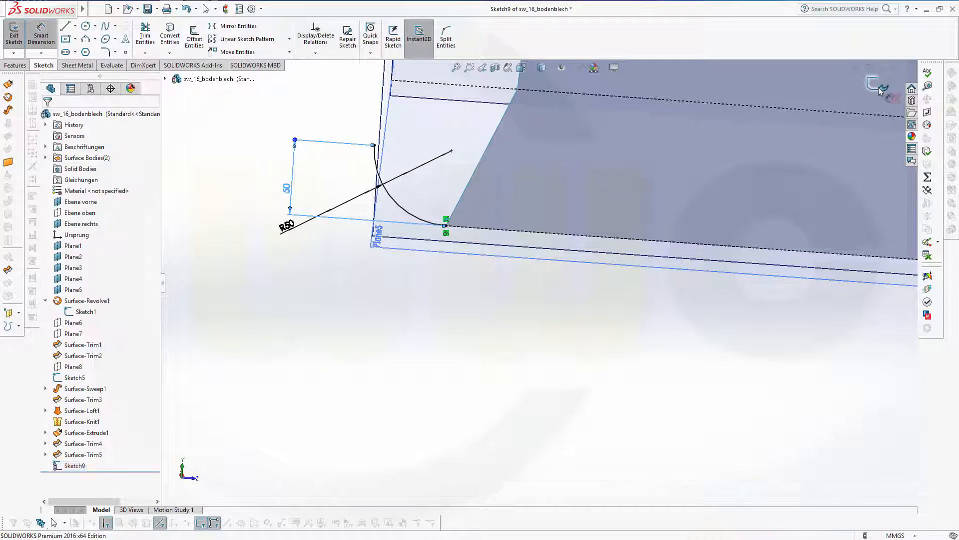
Open Sketch6, the tunnel-side outline under Surface-Trim4, for editing.
{"action": "scroll", "coordinate": [601, 294], "scroll_direction": "up", "scroll_amount": 4}
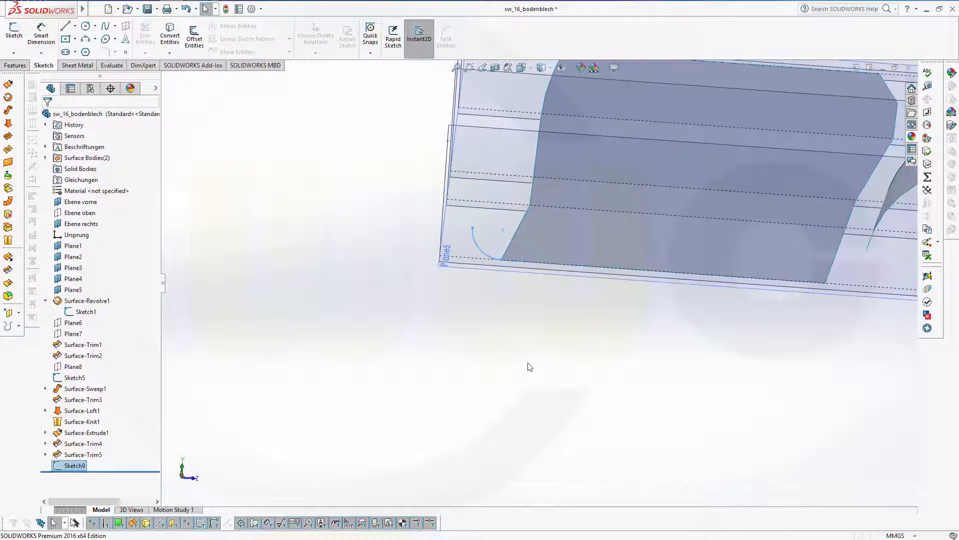
{"action": "scroll", "coordinate": [526, 355], "scroll_direction": "up", "scroll_amount": 5}
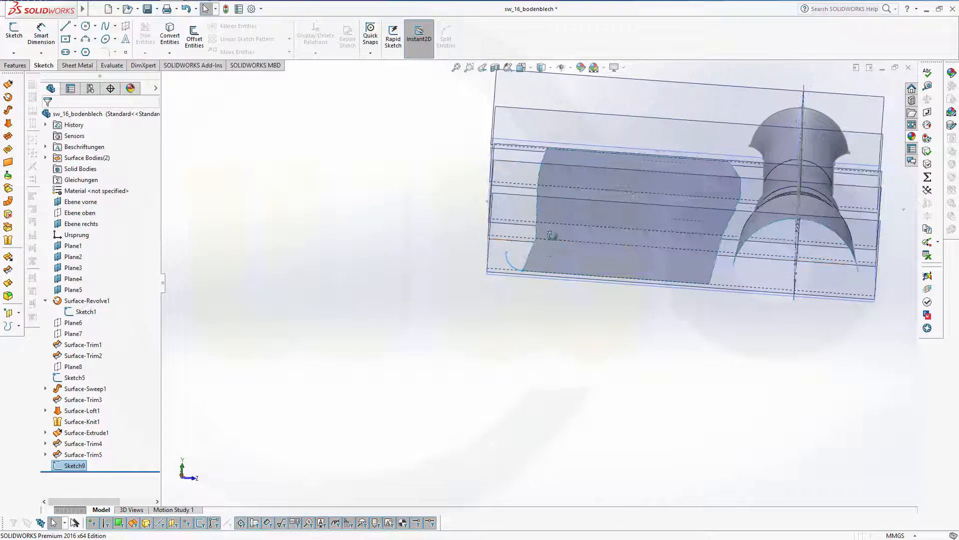
{"action": "middle_click_drag", "start_coordinate": [561, 242], "coordinate": [548, 315]}
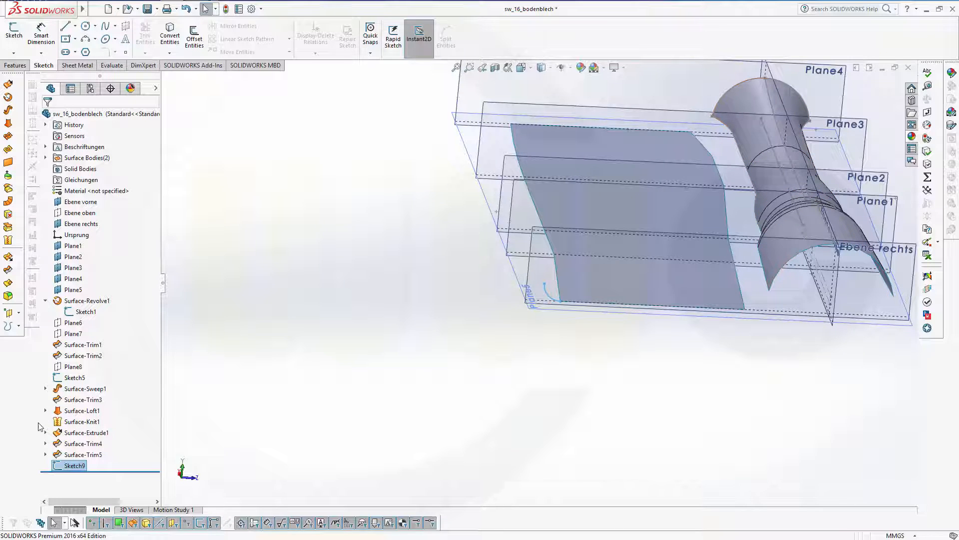
{"action": "left_click", "coordinate": [45, 443]}
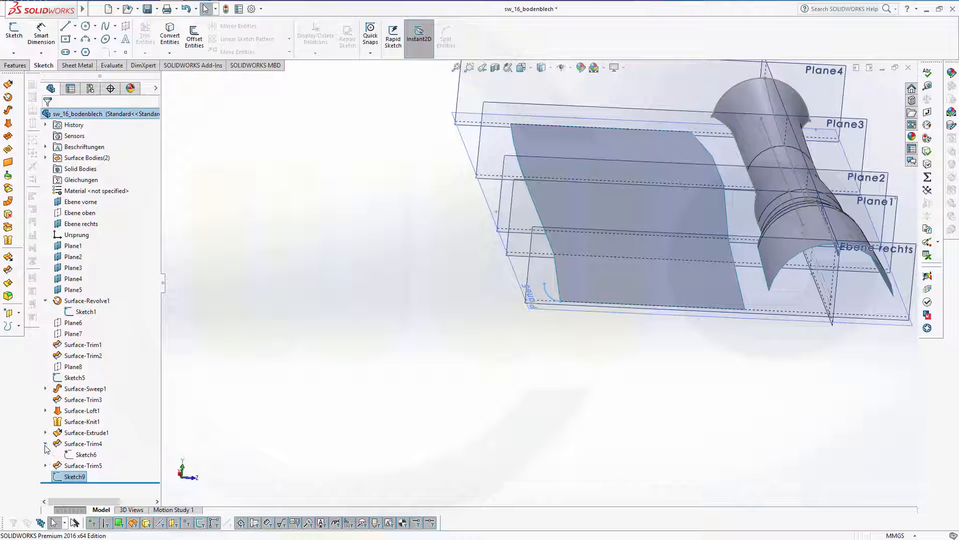
{"action": "left_click", "coordinate": [45, 465]}
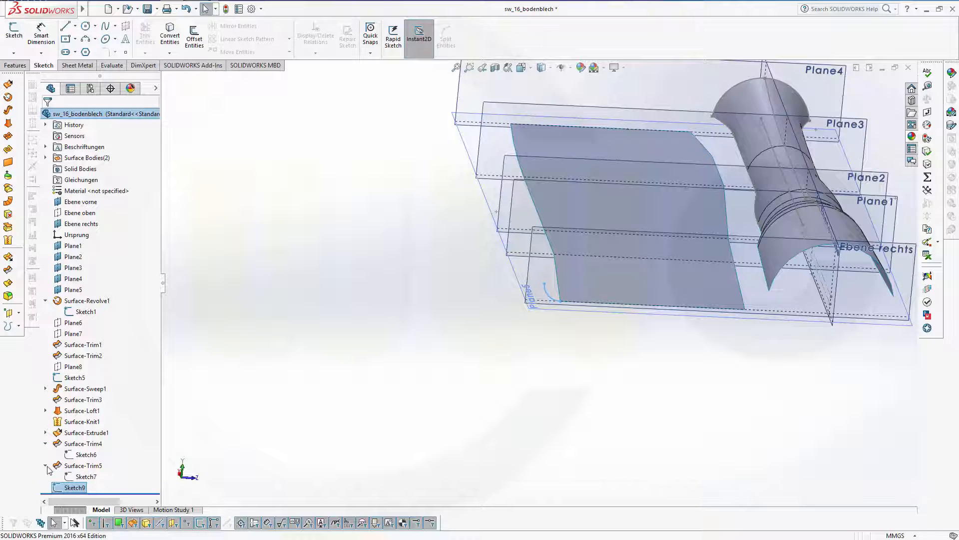
{"action": "left_click", "coordinate": [90, 460]}
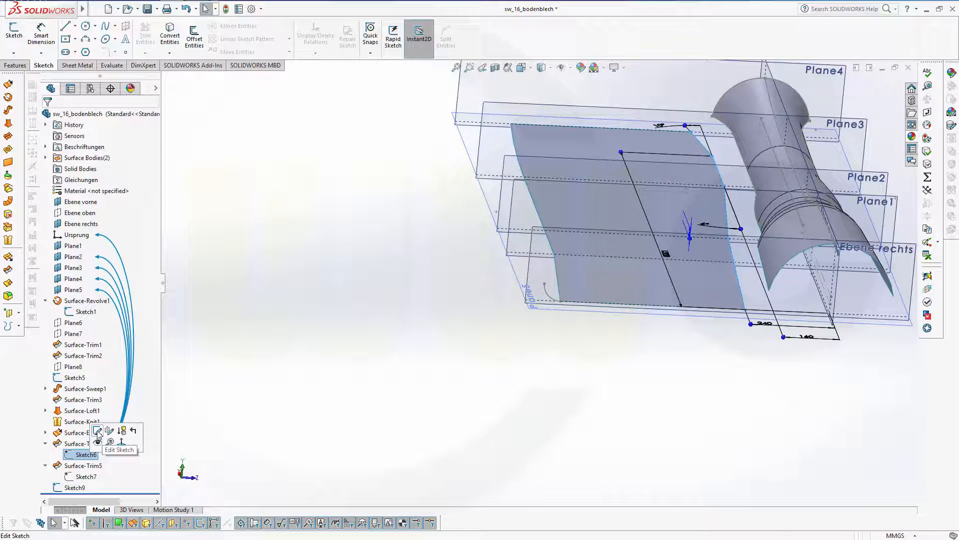
{"action": "left_click", "coordinate": [93, 438]}
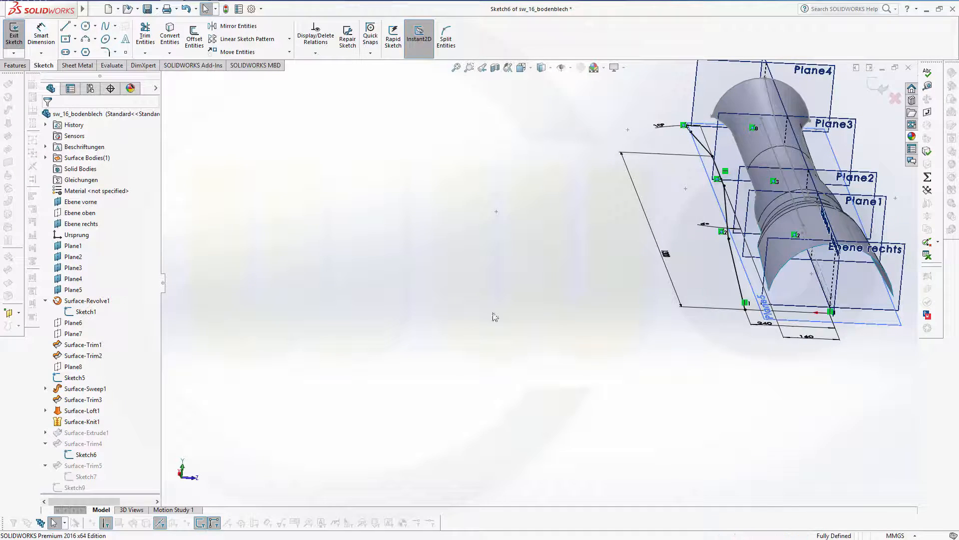
{"action": "scroll", "coordinate": [739, 256], "scroll_direction": "up", "scroll_amount": 2}
{"action": "scroll", "coordinate": [739, 257], "scroll_direction": "down", "scroll_amount": 5}
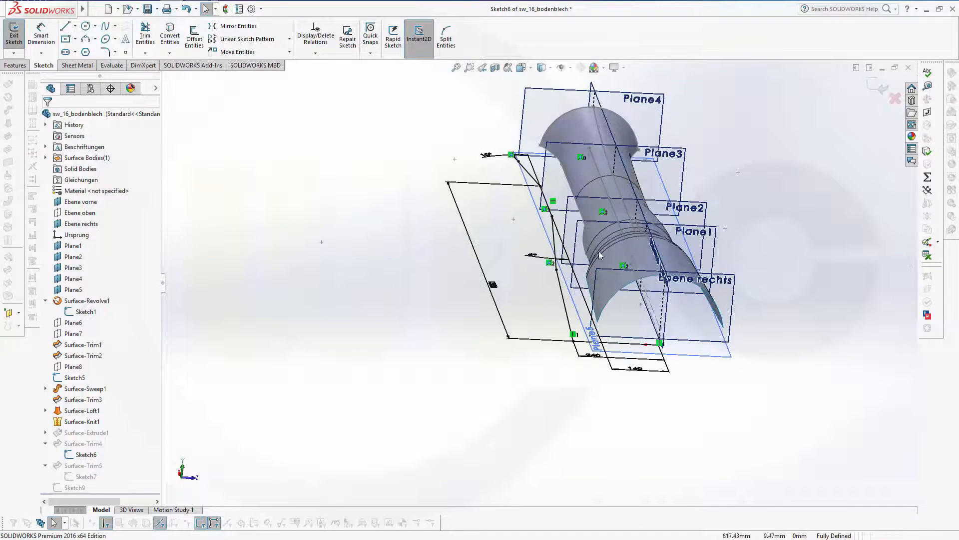
{"action": "scroll", "coordinate": [433, 369], "scroll_direction": "down", "scroll_amount": 2}
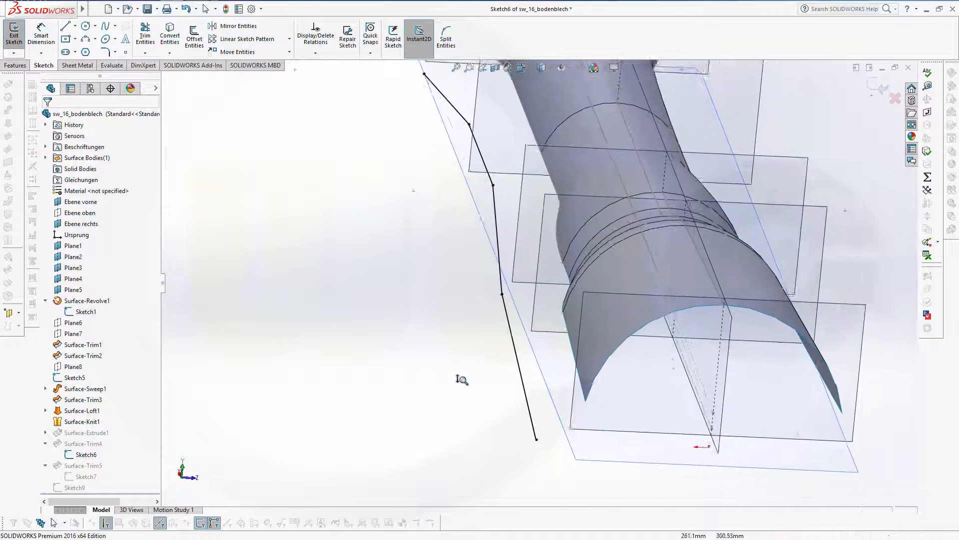
{"action": "scroll", "coordinate": [460, 379], "scroll_direction": "up", "scroll_amount": 3}
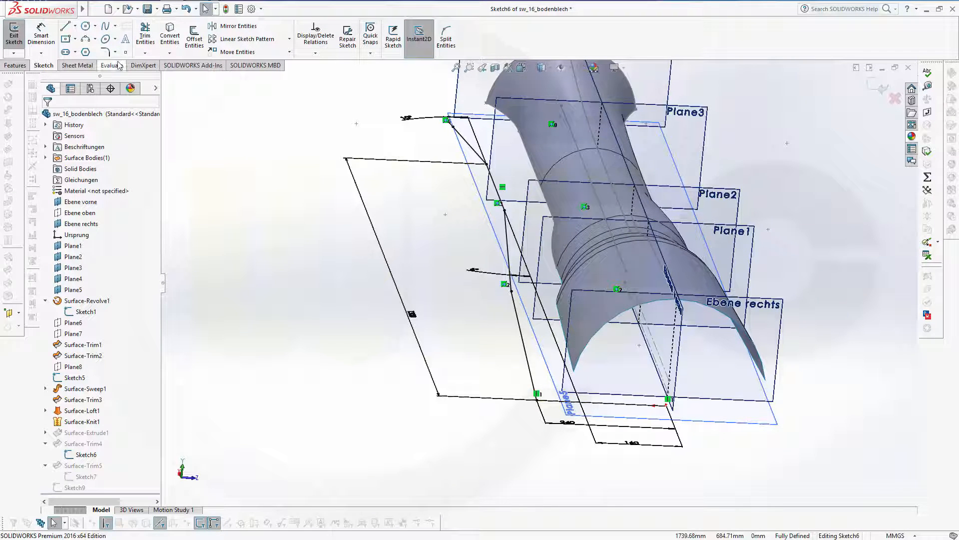
Round the three intermediate corners of the tunnel-side outline with 300 mm sketch fillets and close the sketch.
{"action": "left_click", "coordinate": [105, 52]}
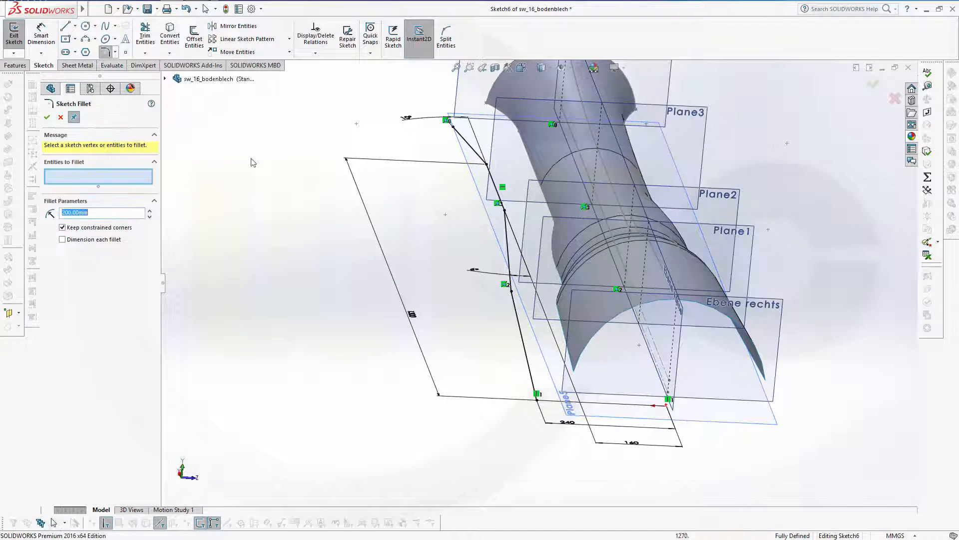
{"action": "type", "text": "300"}
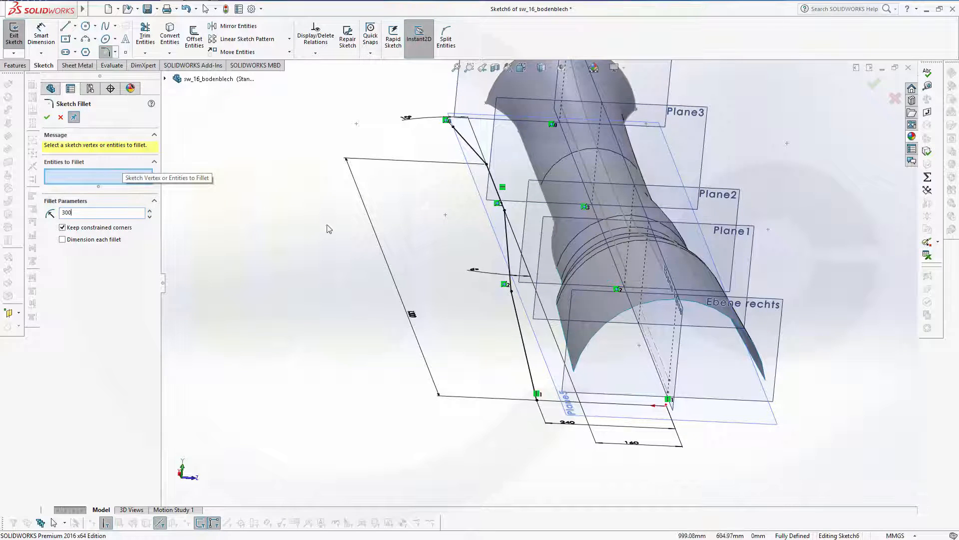
{"action": "left_click", "coordinate": [477, 158]}
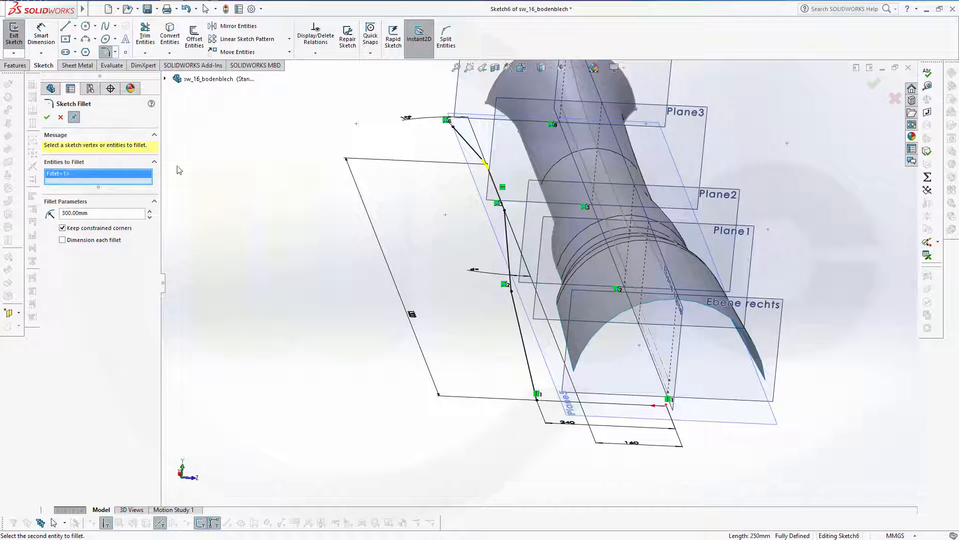
{"action": "left_click", "coordinate": [48, 118]}
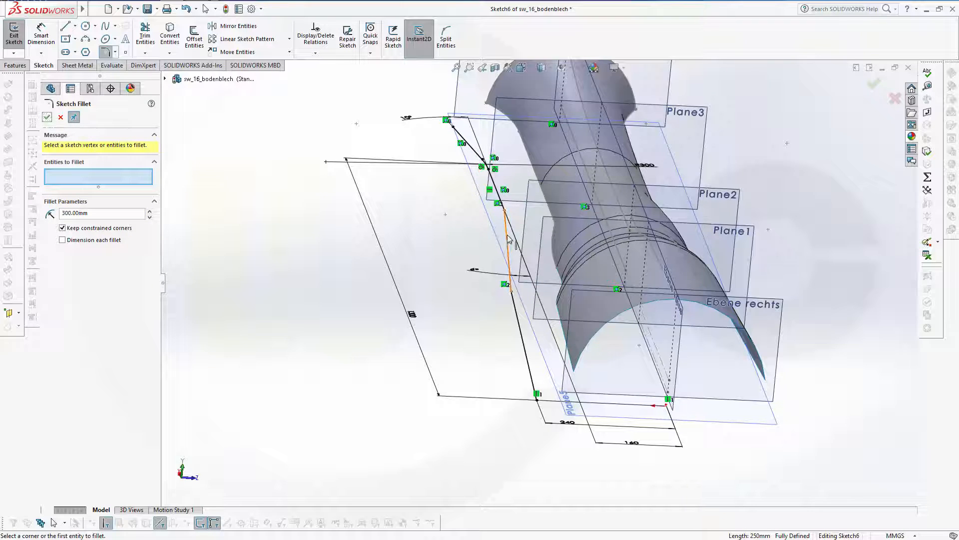
{"action": "left_click", "coordinate": [498, 214]}
{"action": "left_click", "coordinate": [500, 200]}
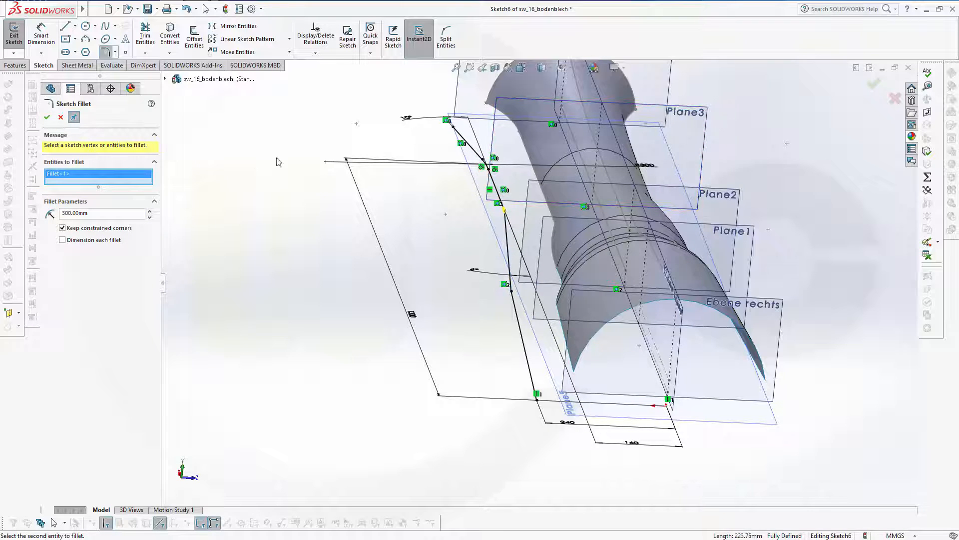
{"action": "left_click", "coordinate": [48, 118]}
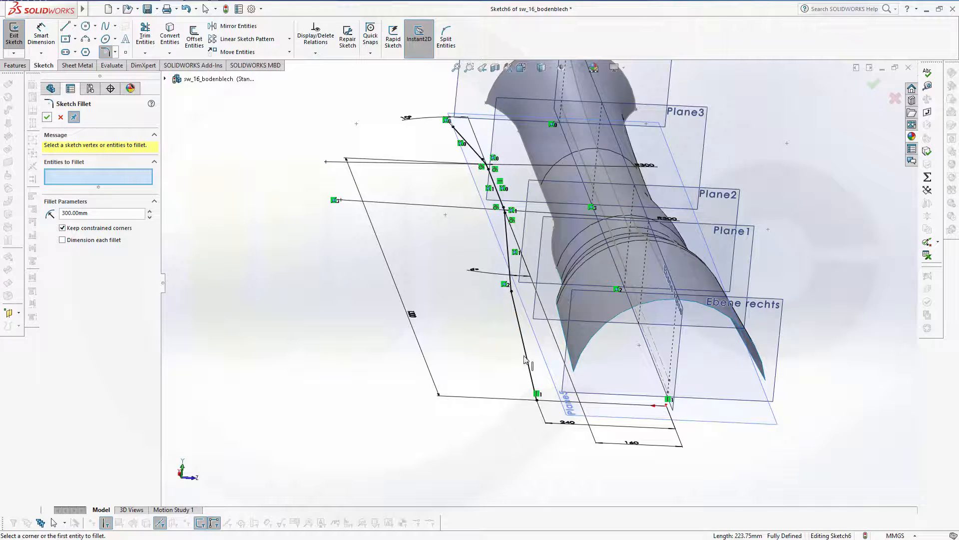
{"action": "left_click", "coordinate": [517, 309]}
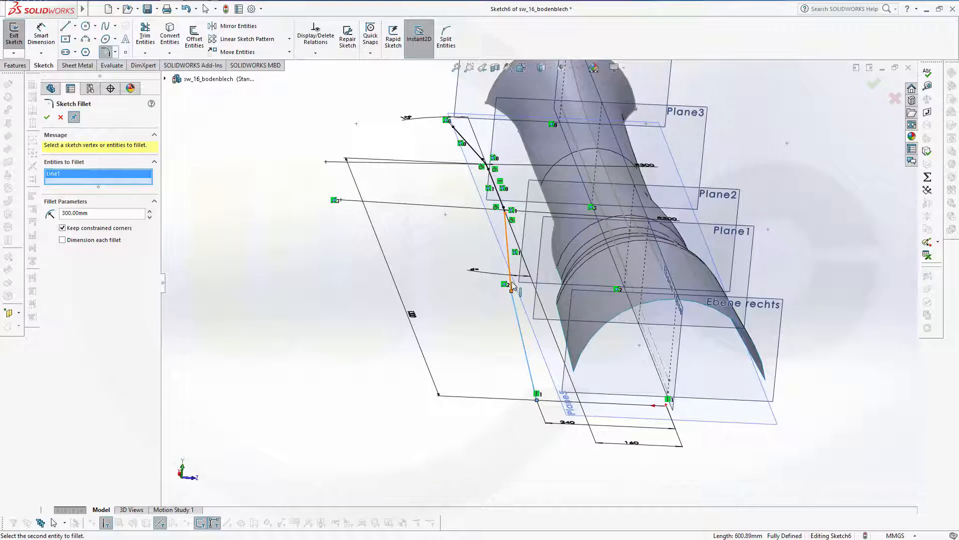
{"action": "left_click", "coordinate": [512, 284]}
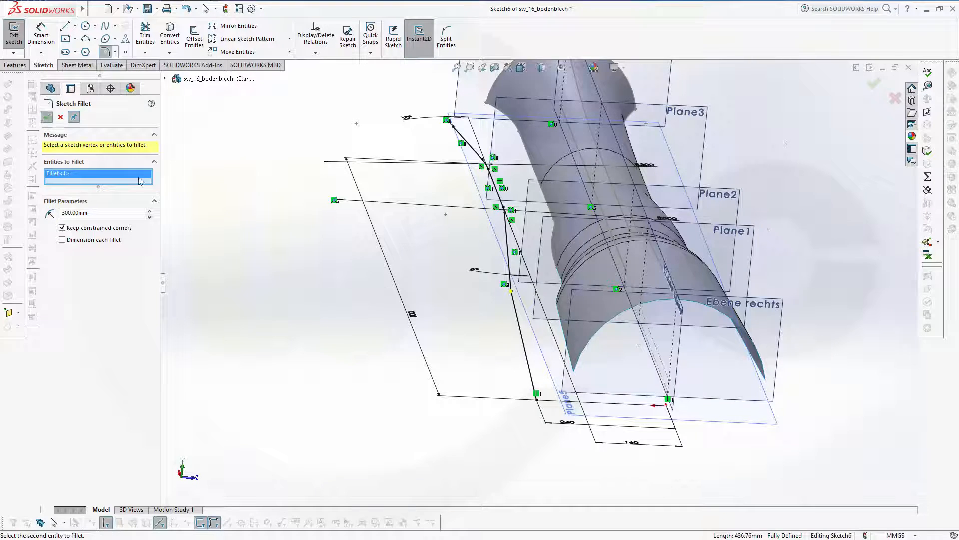
{"action": "left_click", "coordinate": [47, 117]}
{"action": "left_click", "coordinate": [873, 86]}
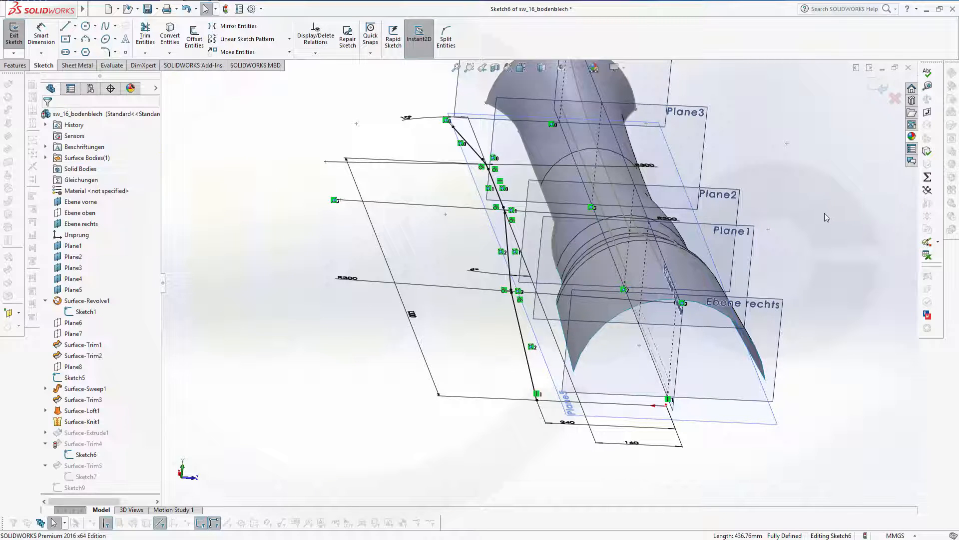
{"action": "left_click", "coordinate": [880, 95]}
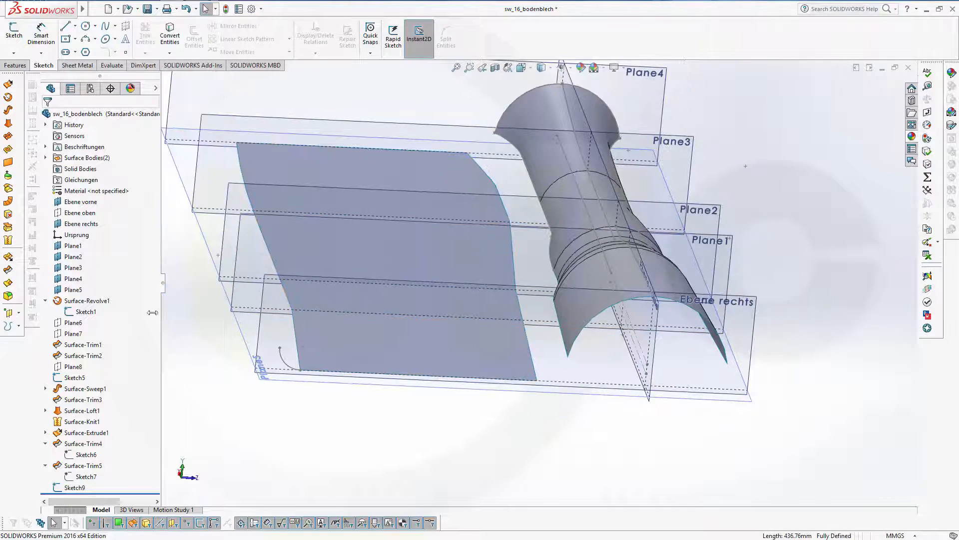
Edit Sketch7 under Surface-Trim5, rounding the corner between its two straight lines with a 400 mm sketch fillet, and close it.
{"action": "left_click", "coordinate": [84, 476]}
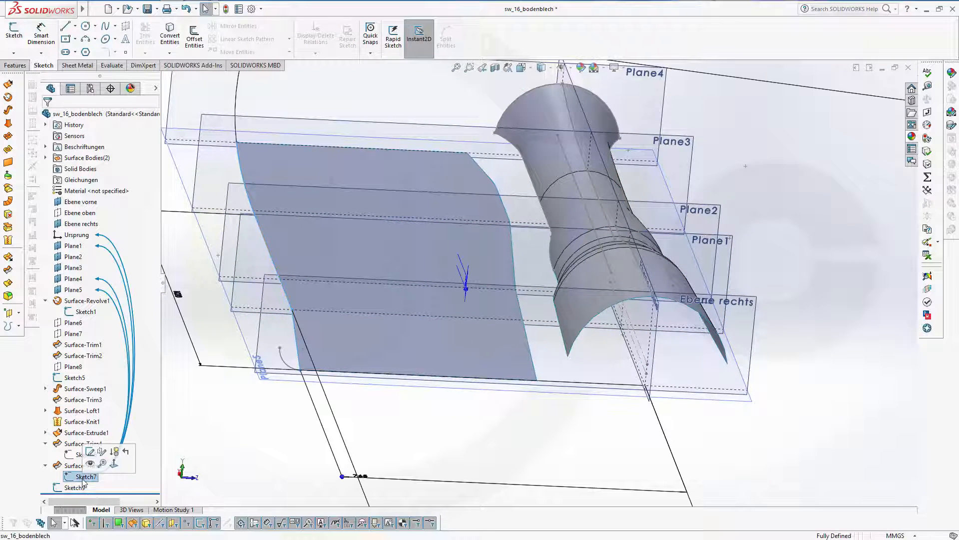
{"action": "left_click", "coordinate": [91, 451]}
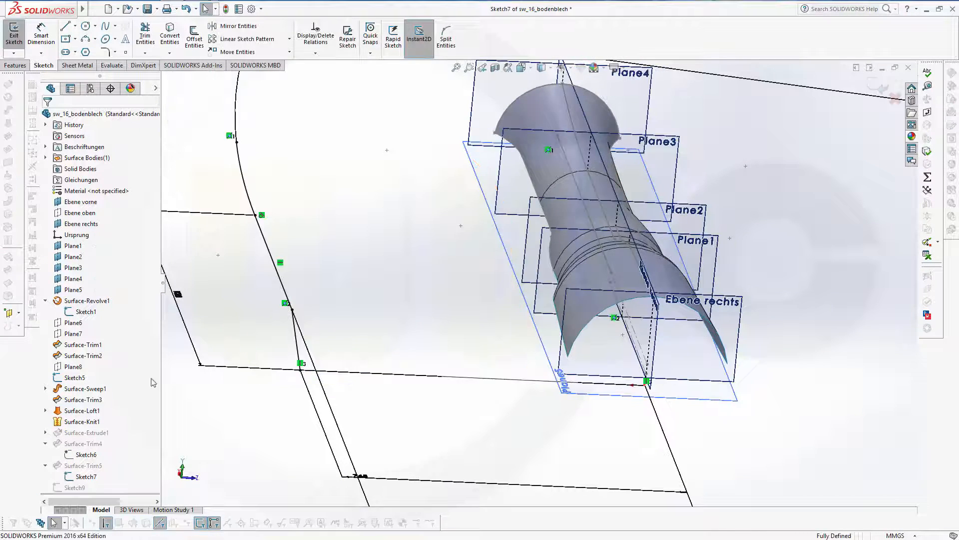
{"action": "left_click", "coordinate": [107, 52]}
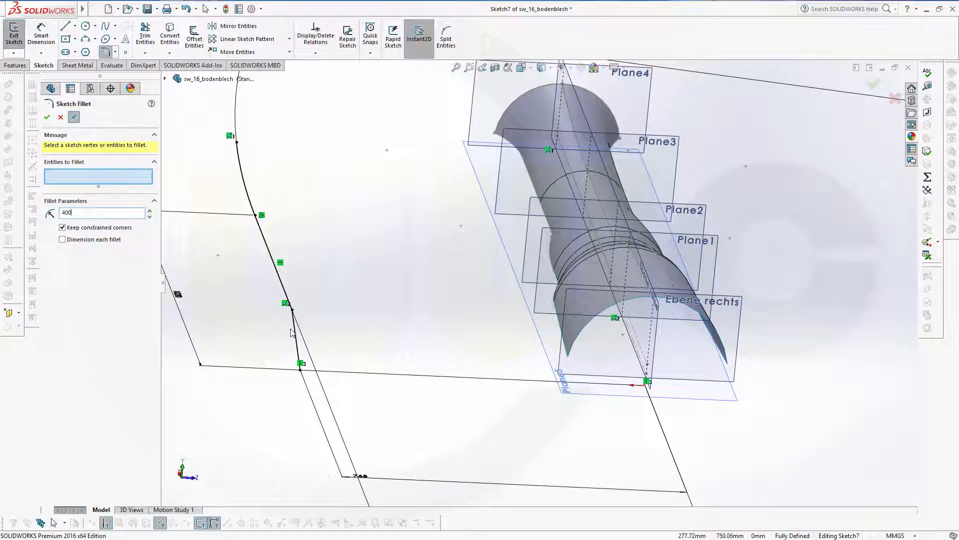
{"action": "left_click", "coordinate": [291, 308]}
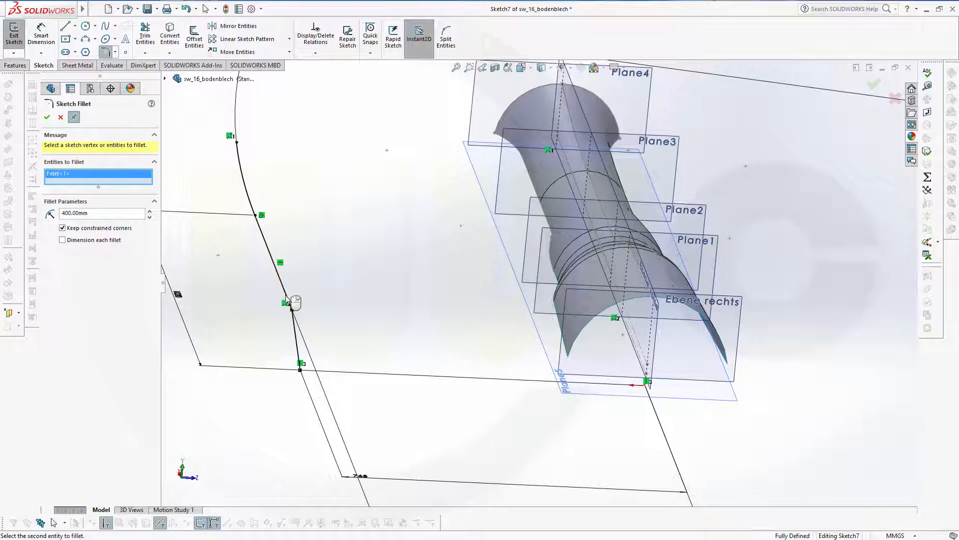
{"action": "left_click", "coordinate": [47, 117]}
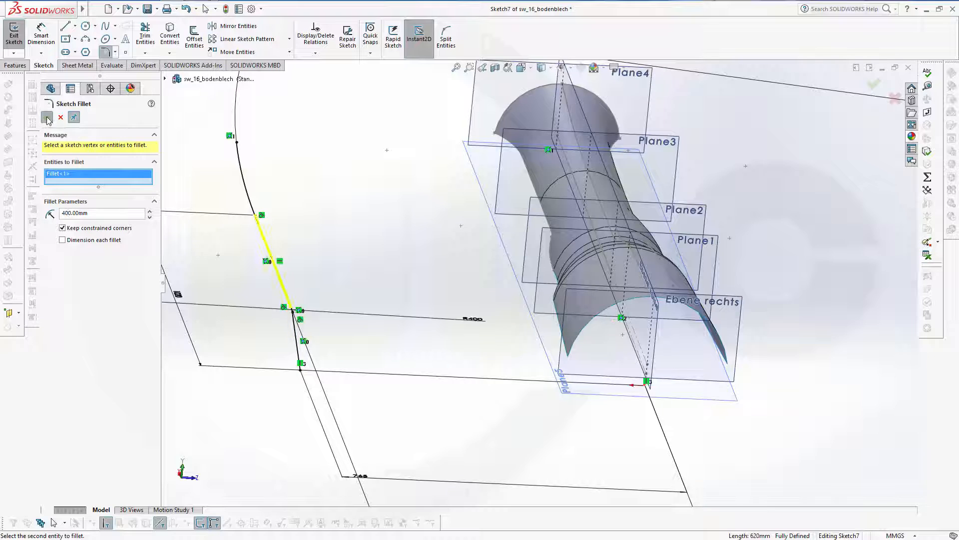
{"action": "left_click", "coordinate": [46, 117]}
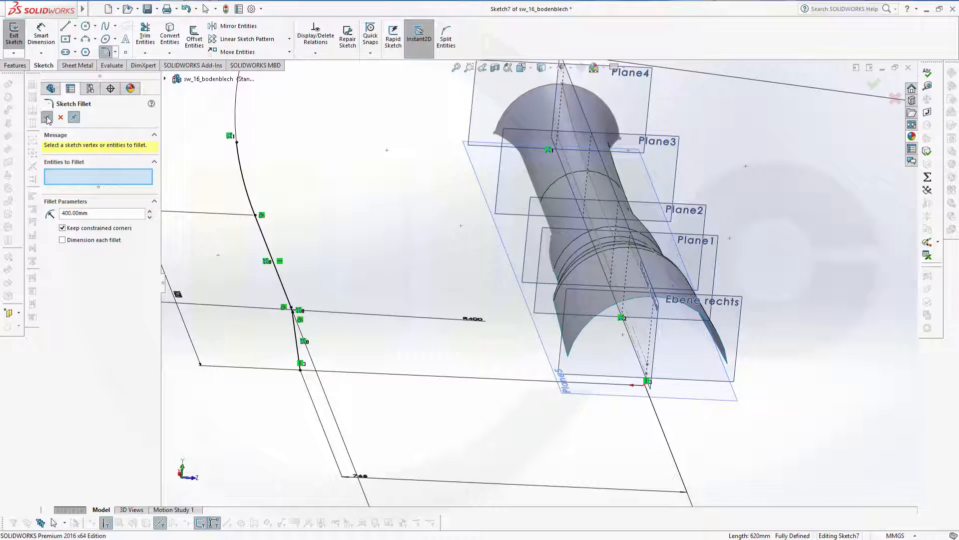
{"action": "left_click", "coordinate": [881, 89]}
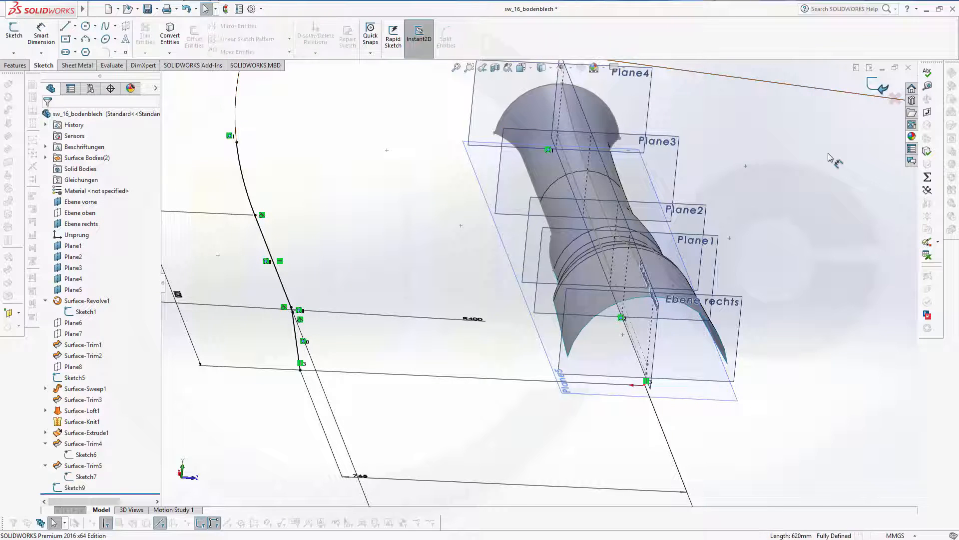
Start a surface sweep using the arc Sketch9 as the profile and Sketch7 under Surface-Trim5 as the path.
{"action": "middle_click_drag", "start_coordinate": [344, 433], "coordinate": [355, 425]}
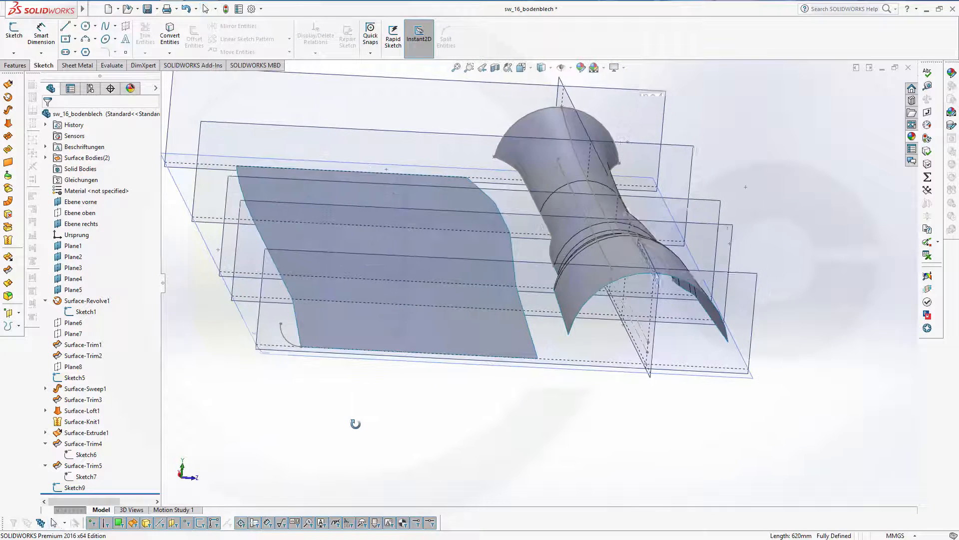
{"action": "scroll", "coordinate": [302, 345], "scroll_direction": "up", "scroll_amount": 2}
{"action": "scroll", "coordinate": [301, 344], "scroll_direction": "down", "scroll_amount": 2}
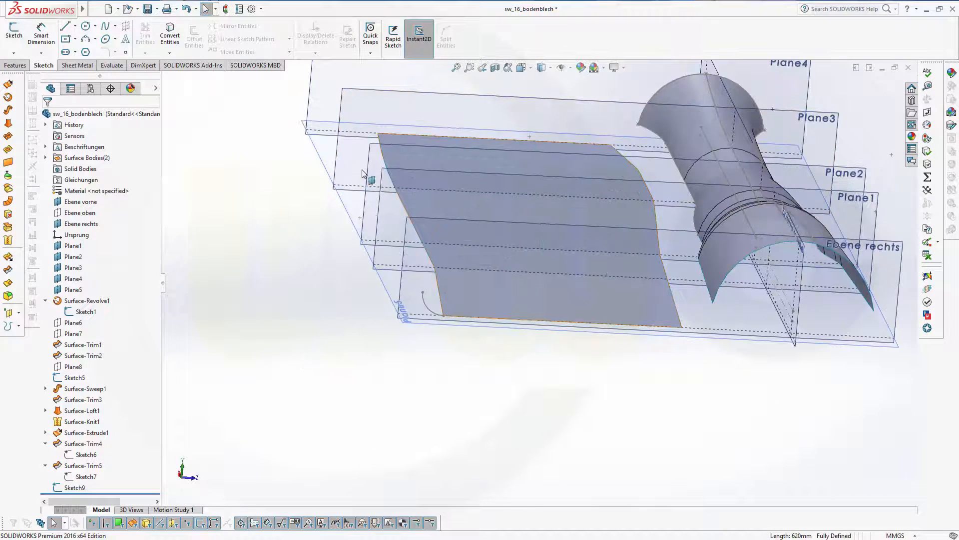
{"action": "left_click", "coordinate": [8, 110]}
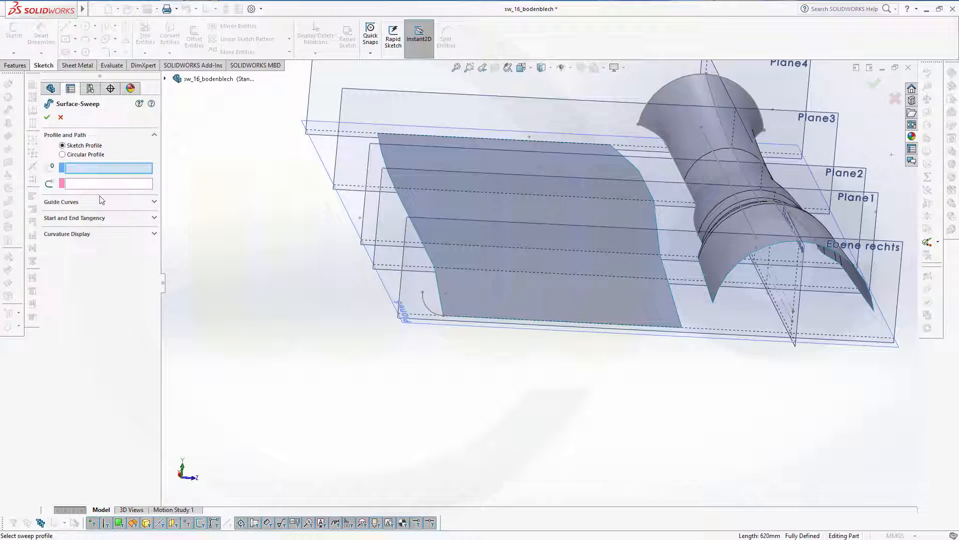
{"action": "left_click", "coordinate": [428, 313]}
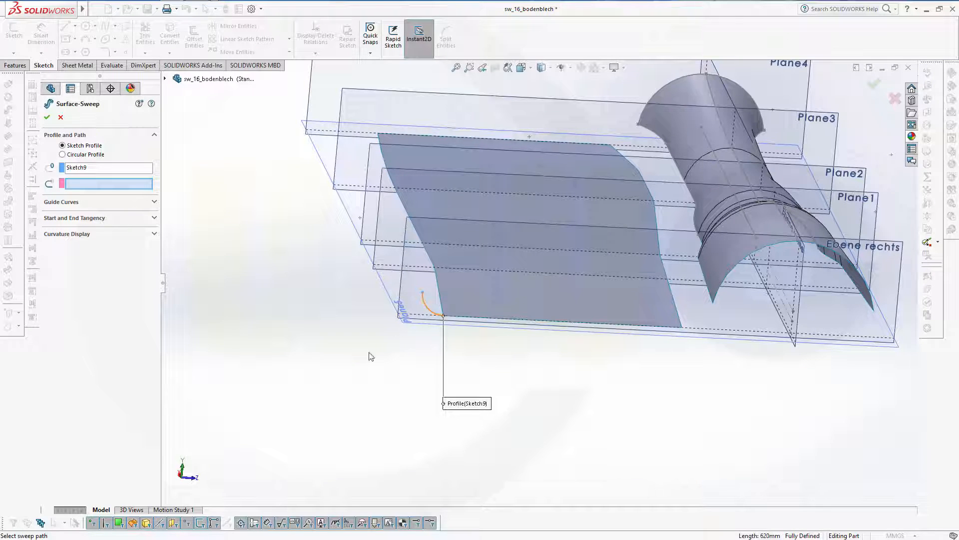
{"action": "right_click", "coordinate": [354, 365]}
{"action": "left_click", "coordinate": [392, 396]}
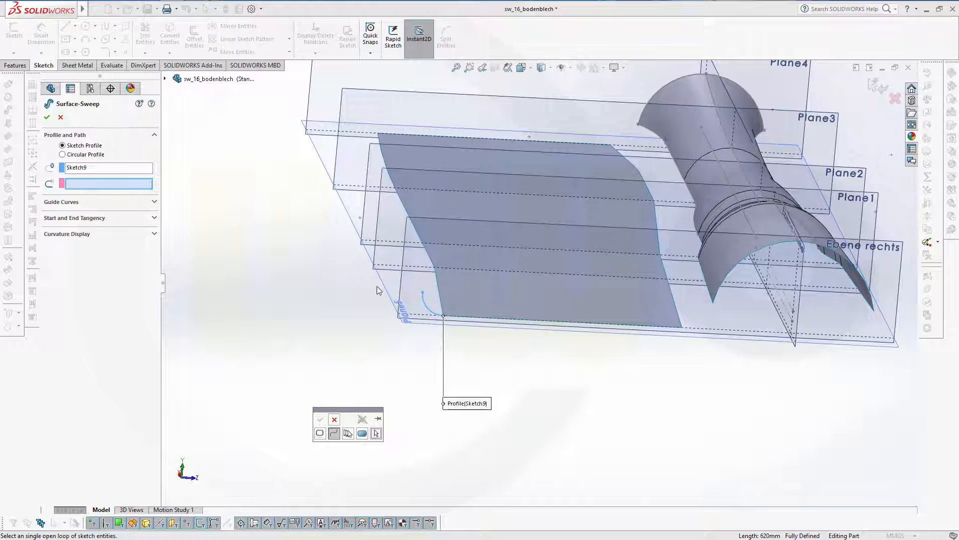
{"action": "left_click", "coordinate": [102, 182]}
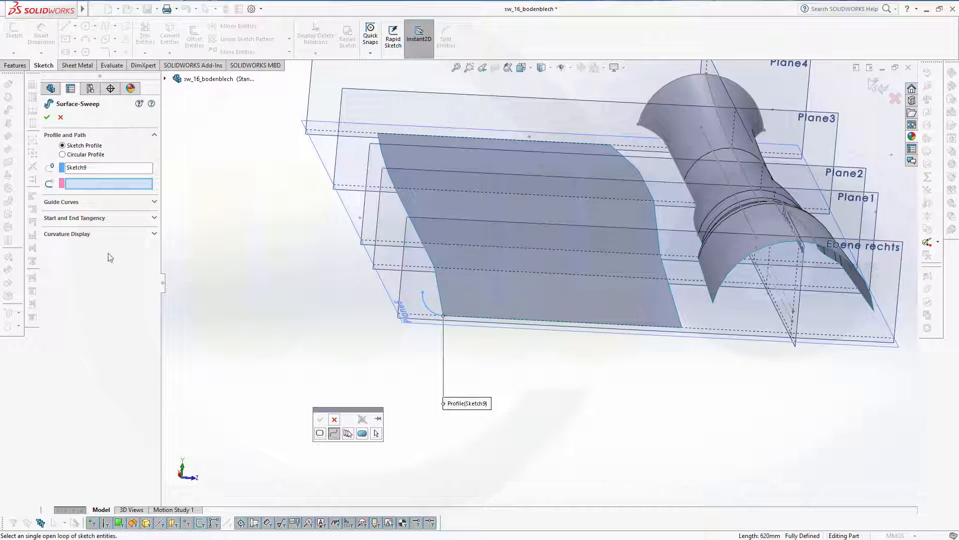
{"action": "left_click", "coordinate": [165, 79]}
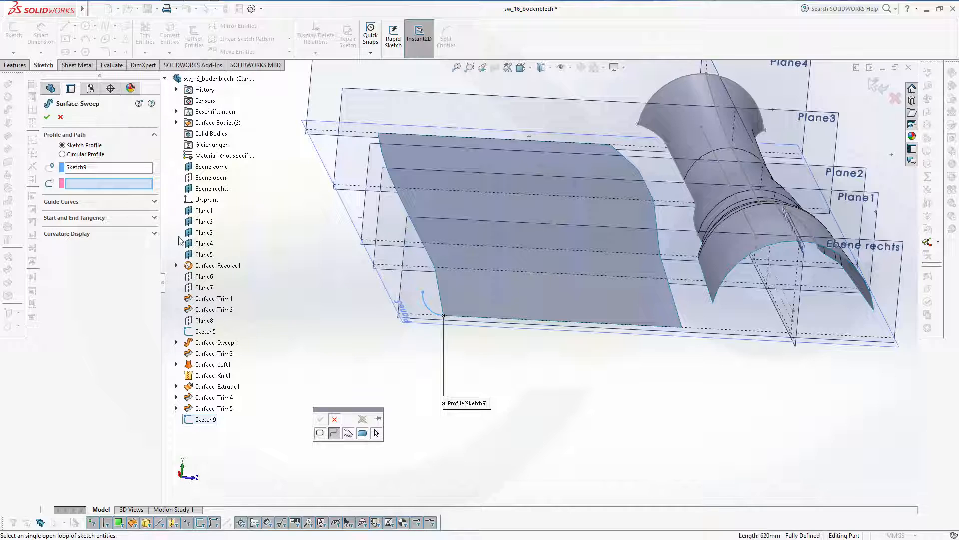
{"action": "left_click", "coordinate": [177, 409]}
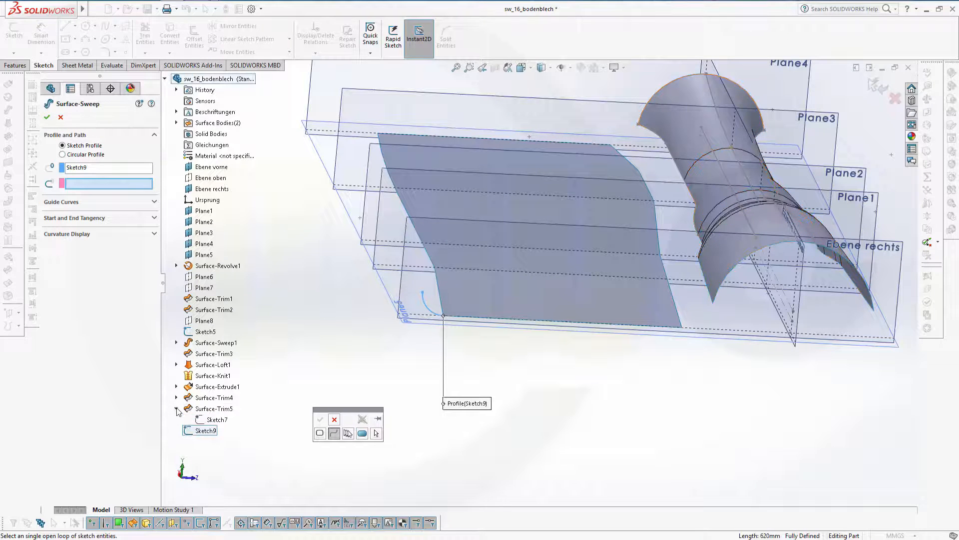
{"action": "left_click", "coordinate": [217, 419]}
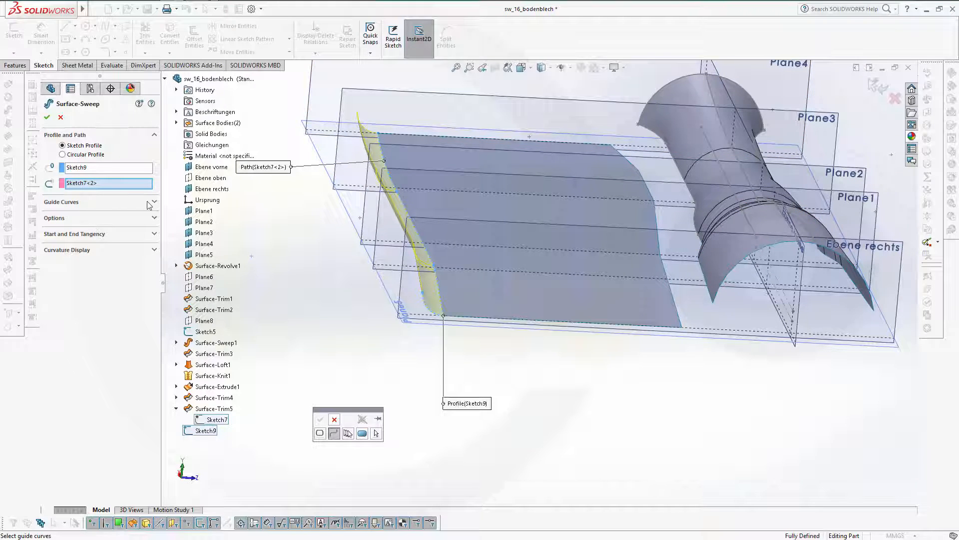
Set the sweep's profile orientation to Keep Normal Constant and create the surface.
{"action": "left_click", "coordinate": [154, 219]}
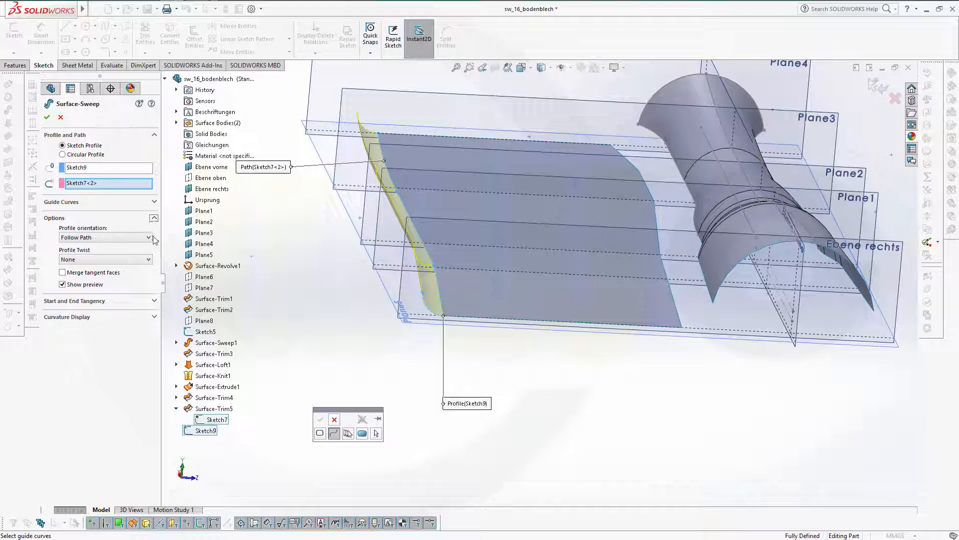
{"action": "left_click", "coordinate": [149, 238]}
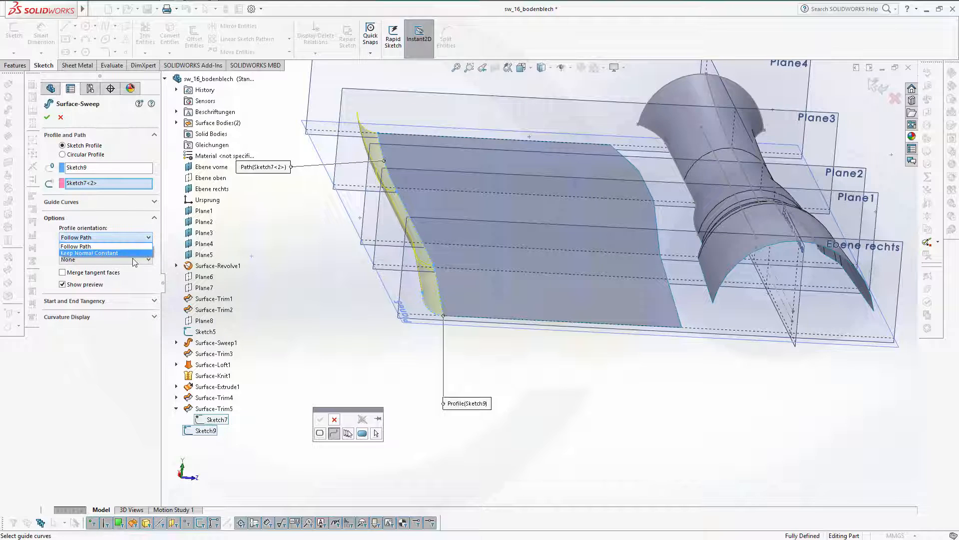
{"action": "left_click", "coordinate": [126, 253]}
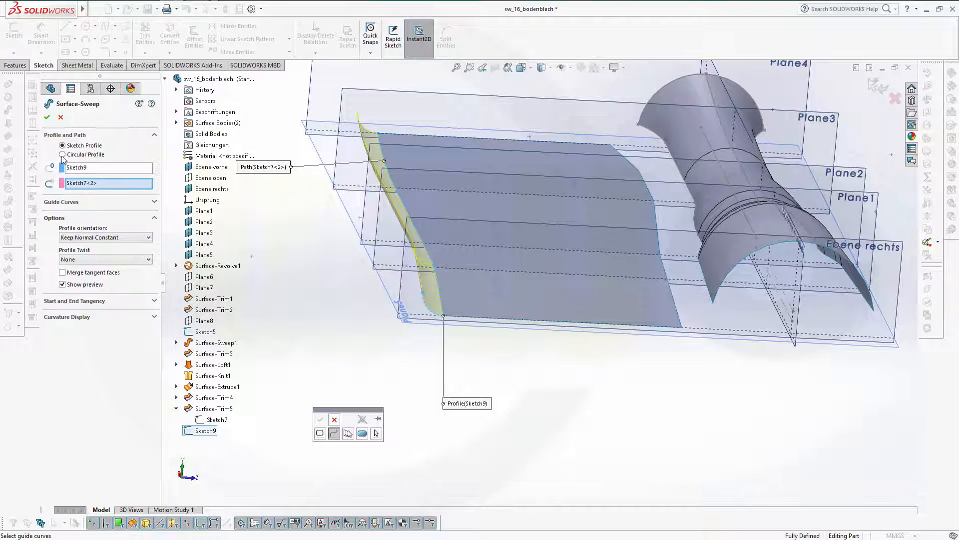
{"action": "left_click", "coordinate": [50, 119]}
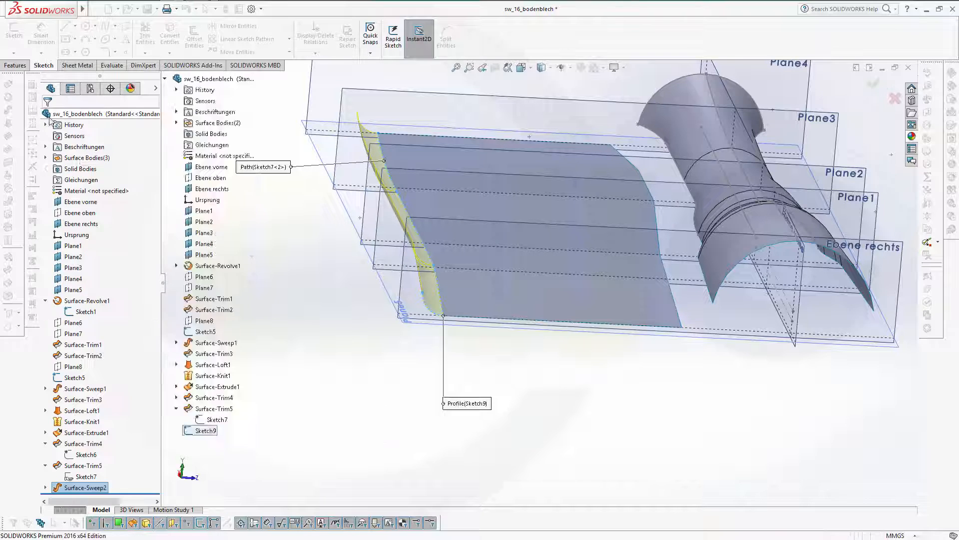
Hide the reference planes Plane3, Plane2, Plane1 and Plane5.
{"action": "middle_click_drag", "start_coordinate": [434, 270], "coordinate": [631, 301]}
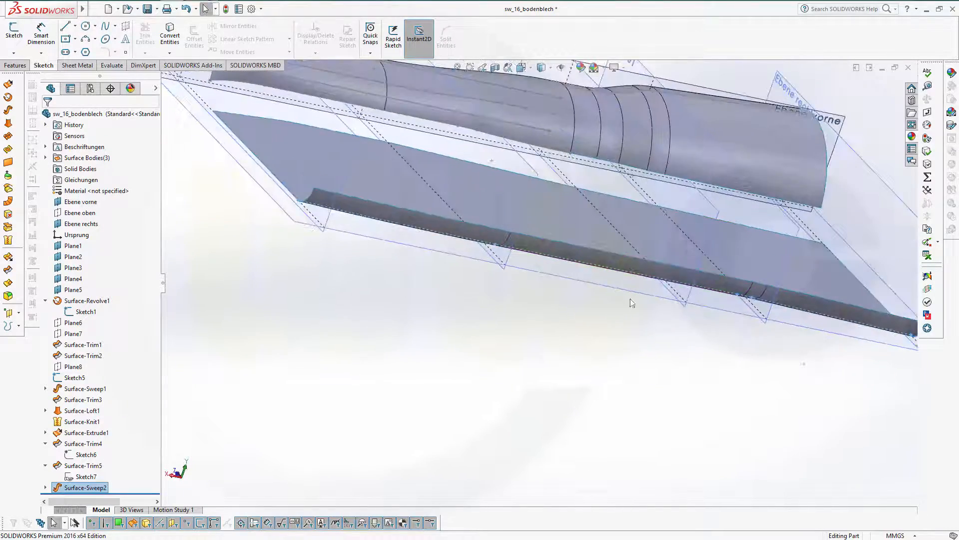
{"action": "scroll", "coordinate": [653, 208], "scroll_direction": "up", "scroll_amount": 3}
{"action": "middle_click_drag", "start_coordinate": [544, 232], "coordinate": [570, 240]}
{"action": "scroll", "coordinate": [568, 239], "scroll_direction": "up", "scroll_amount": 2}
{"action": "scroll", "coordinate": [568, 233], "scroll_direction": "down", "scroll_amount": 3}
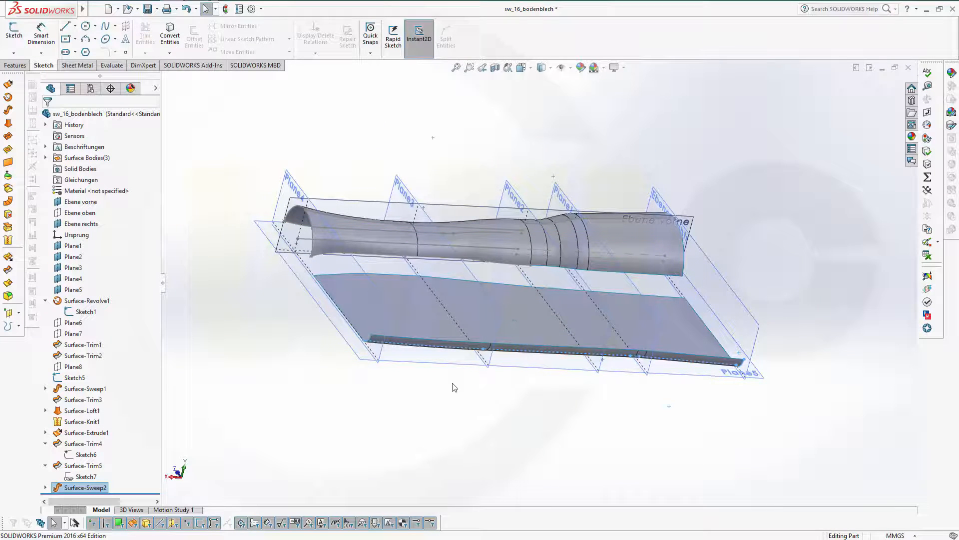
{"action": "right_click", "coordinate": [494, 300]}
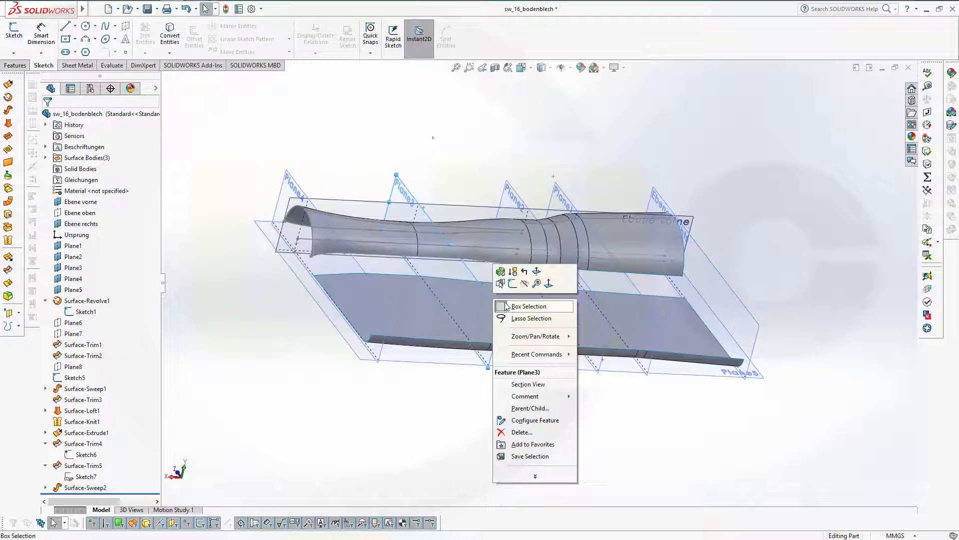
{"action": "left_click", "coordinate": [499, 306]}
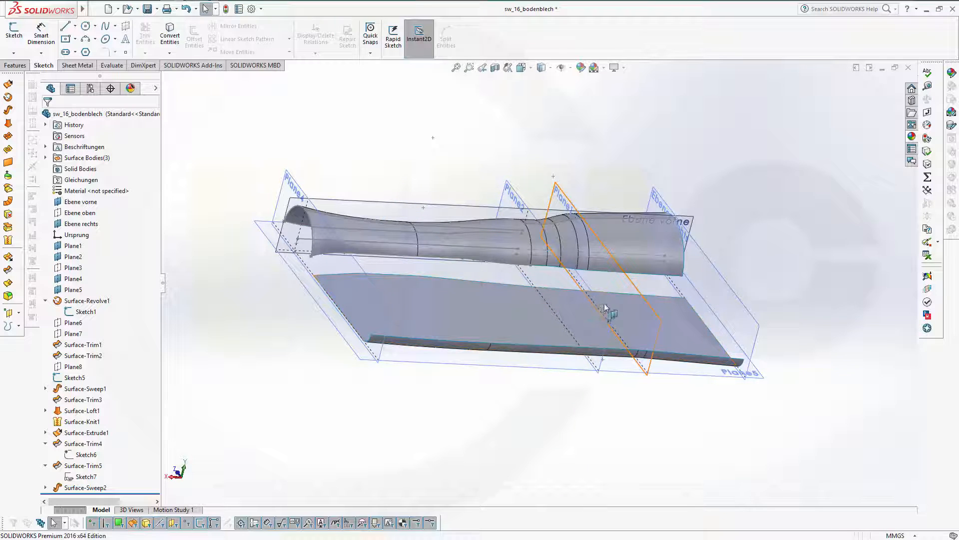
{"action": "right_click", "coordinate": [521, 199]}
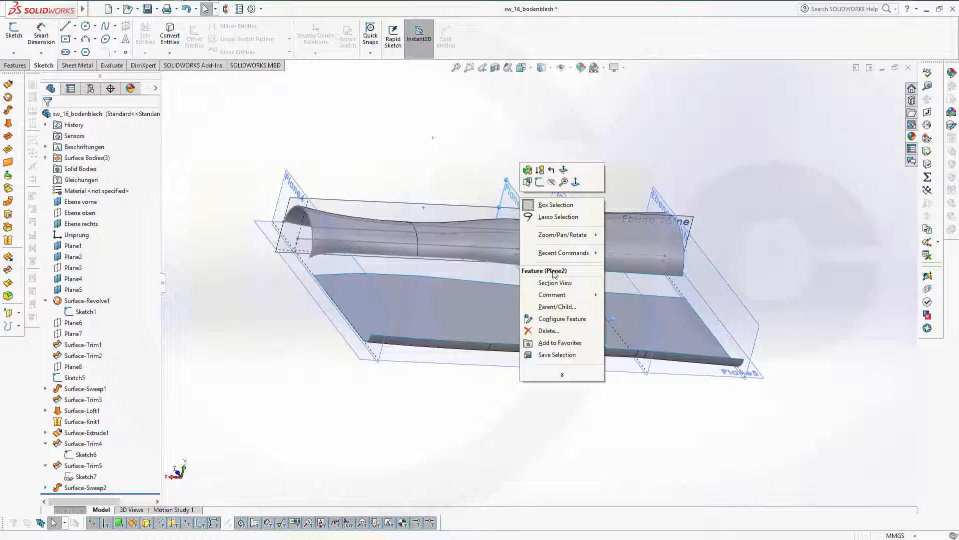
{"action": "left_click", "coordinate": [553, 183]}
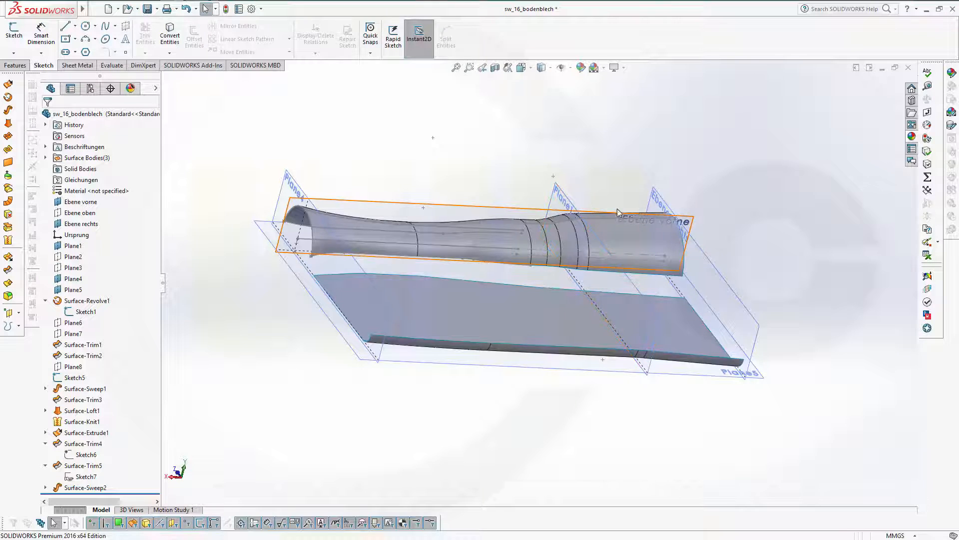
{"action": "right_click", "coordinate": [570, 200]}
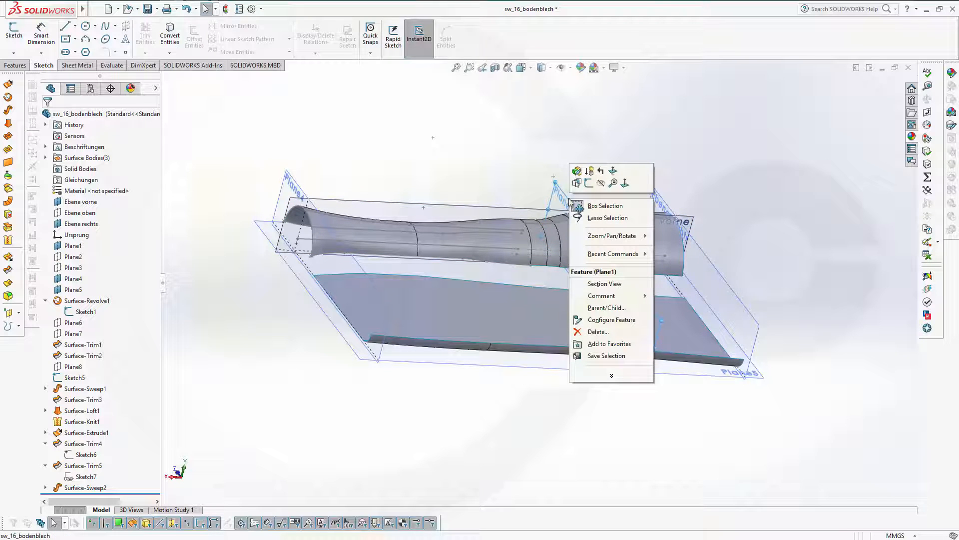
{"action": "left_click", "coordinate": [601, 183]}
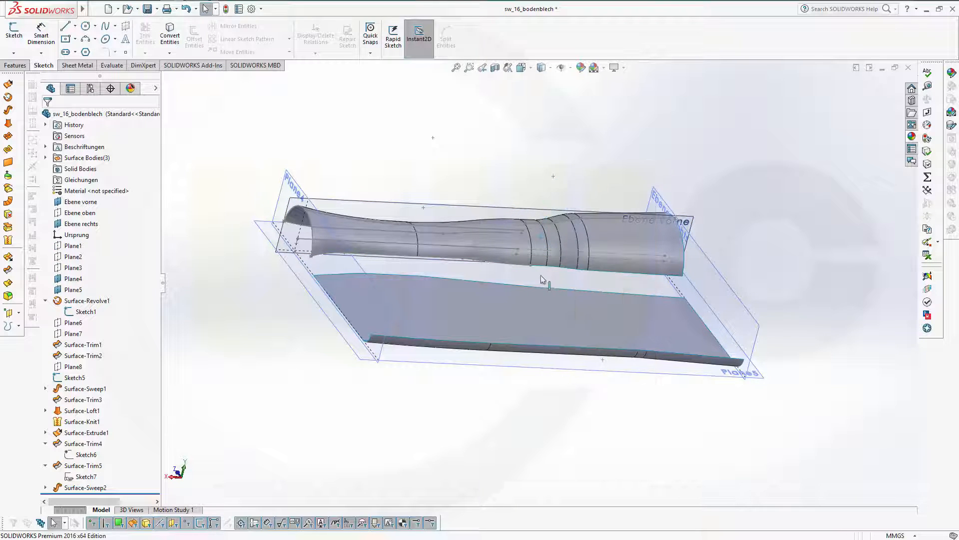
{"action": "right_click", "coordinate": [461, 365]}
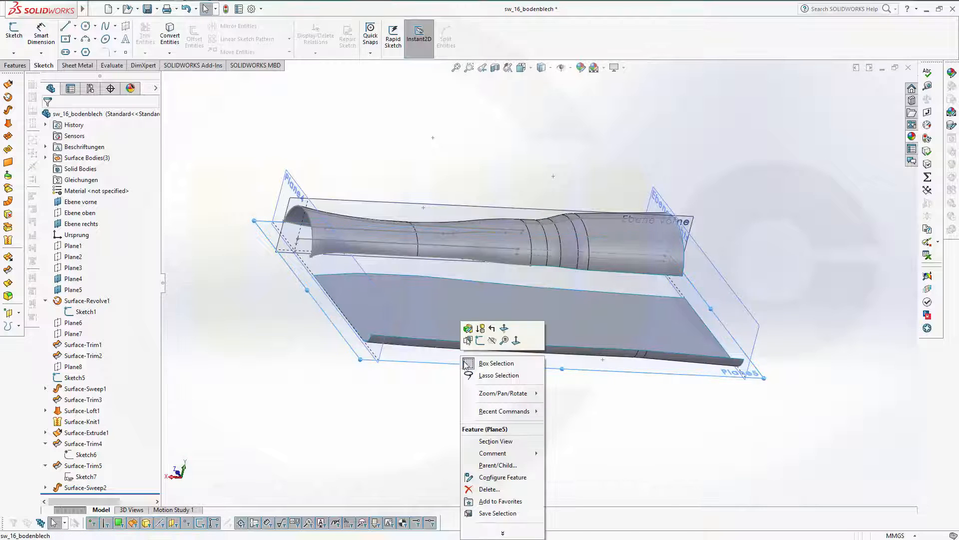
{"action": "left_click", "coordinate": [497, 342]}
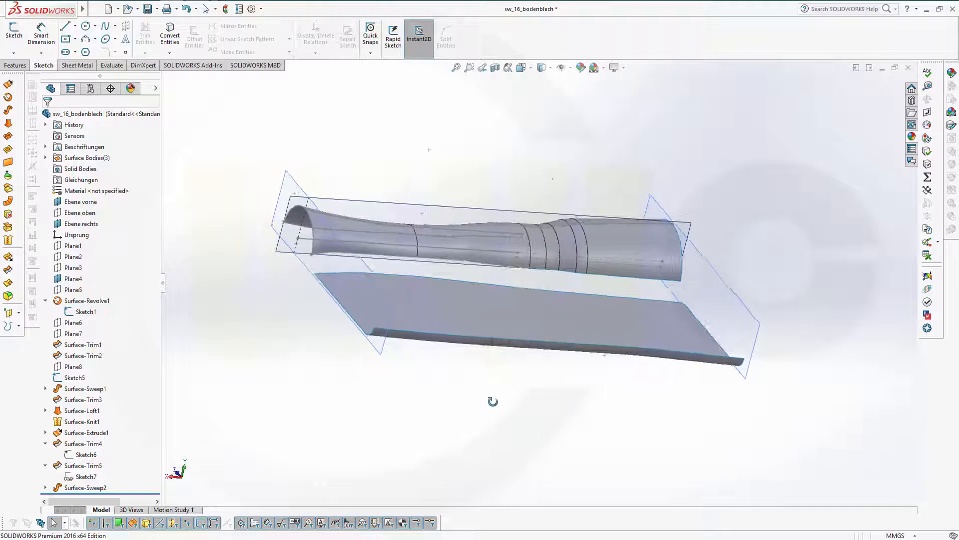
Sketch a three-point arc on Plane4 from the floor panel's tunnel-side corner up to the tunnel's lower end point.
{"action": "middle_click_drag", "start_coordinate": [490, 399], "coordinate": [505, 399]}
{"action": "middle_click_drag", "start_coordinate": [463, 241], "coordinate": [340, 318]}
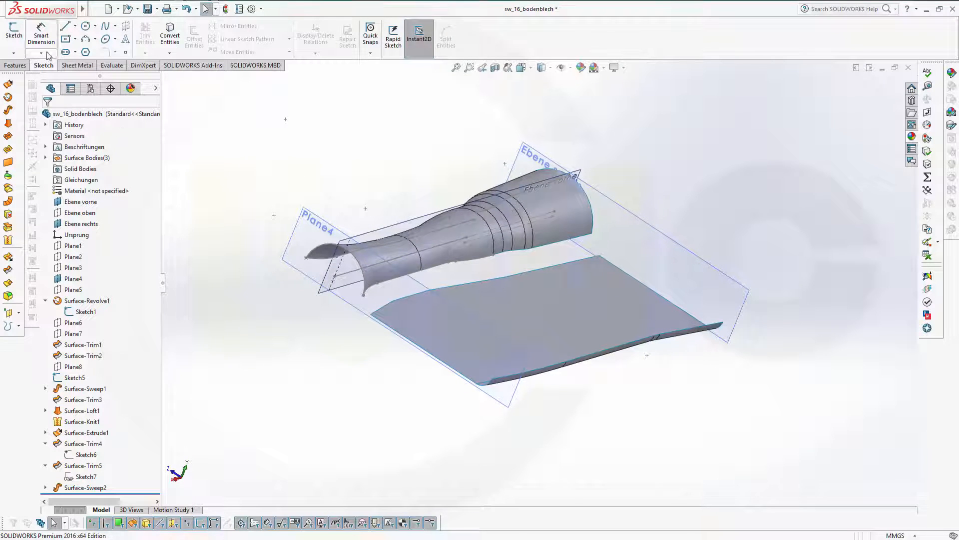
{"action": "left_click", "coordinate": [14, 33]}
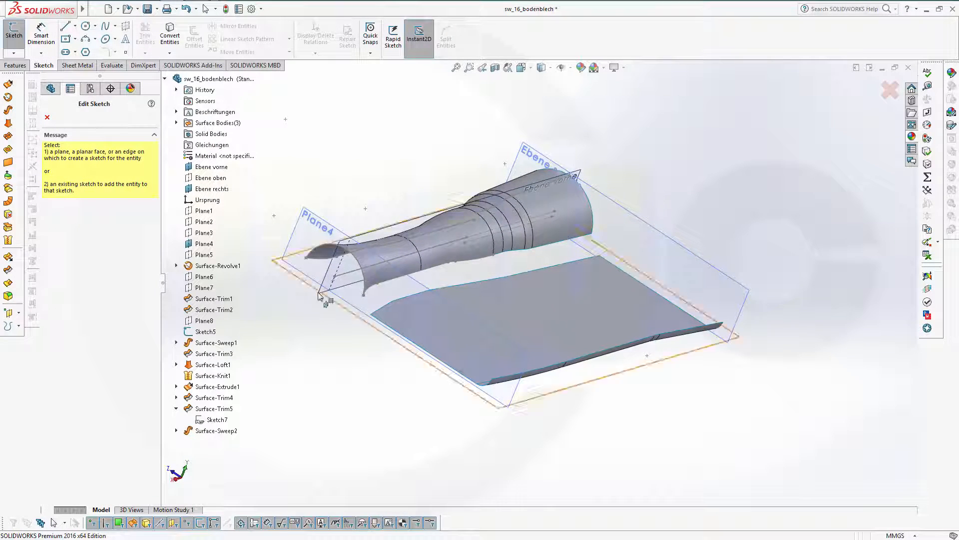
{"action": "left_click", "coordinate": [418, 280]}
{"action": "scroll", "coordinate": [395, 355], "scroll_direction": "down", "scroll_amount": 5}
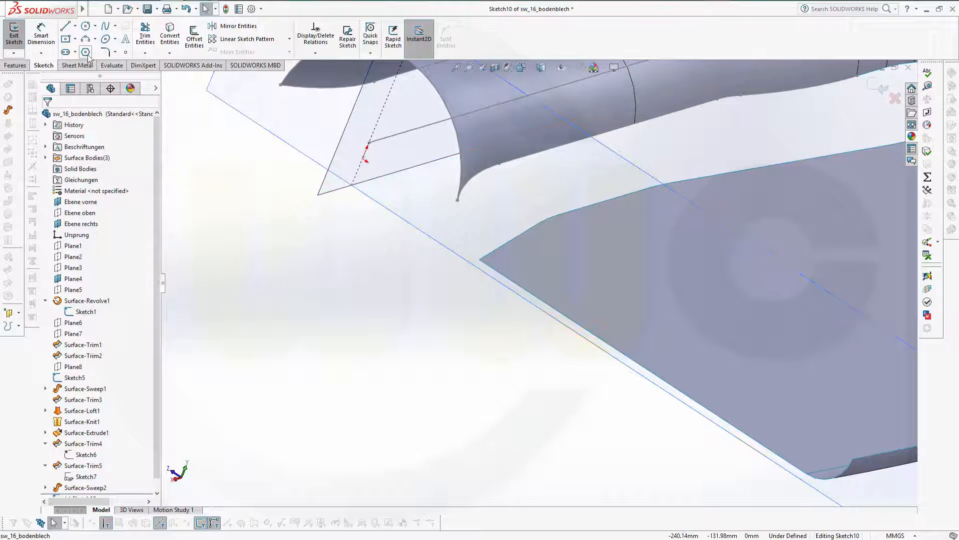
{"action": "left_click", "coordinate": [85, 40]}
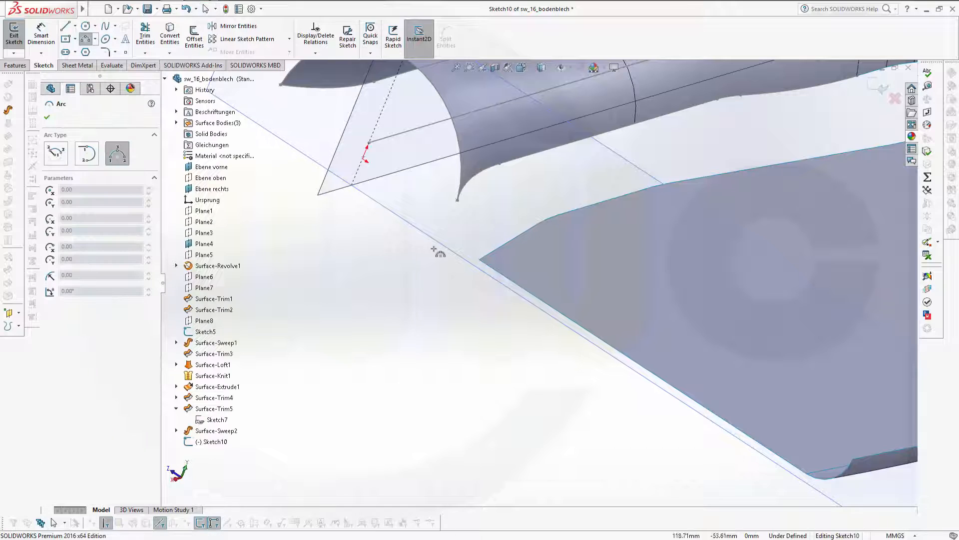
{"action": "left_click", "coordinate": [478, 259]}
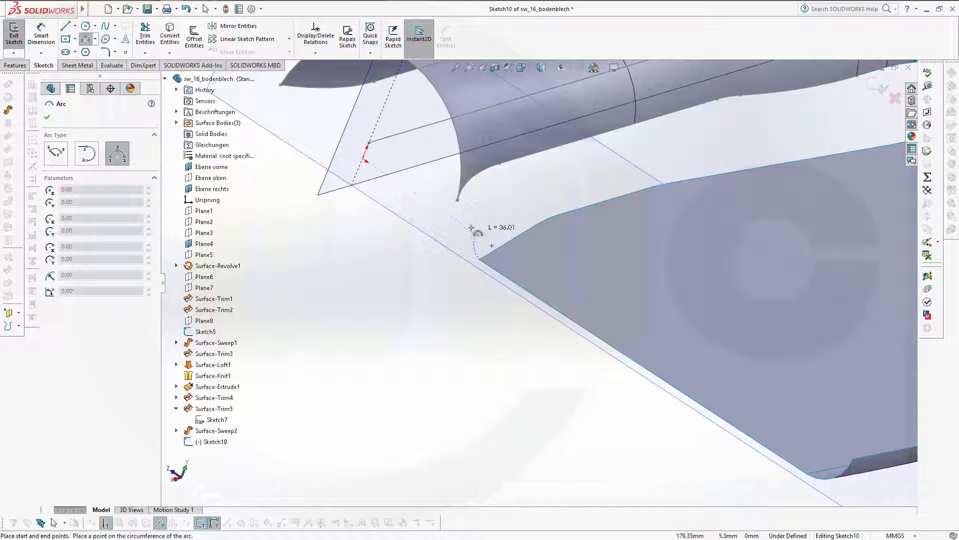
{"action": "left_click", "coordinate": [457, 200]}
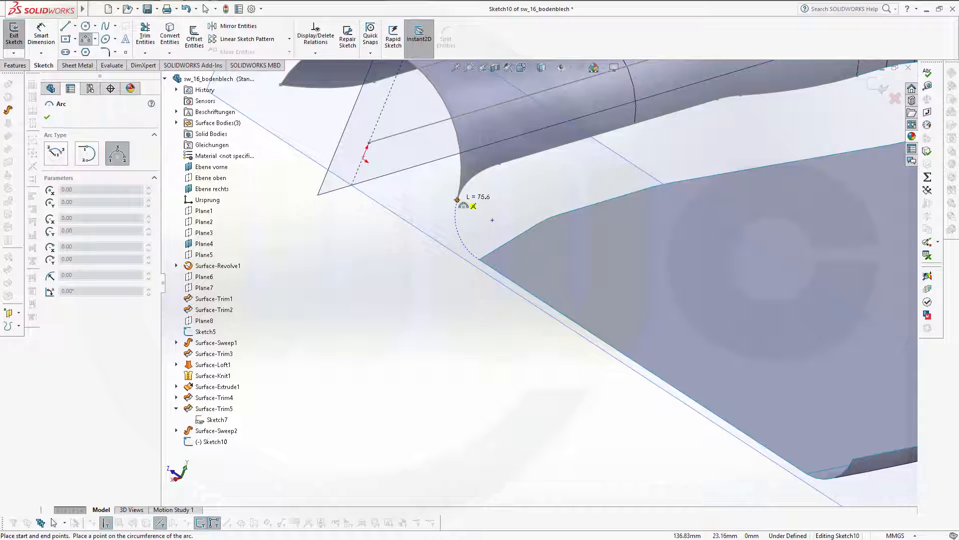
{"action": "left_click", "coordinate": [455, 235]}
{"action": "key", "text": "Escape"}
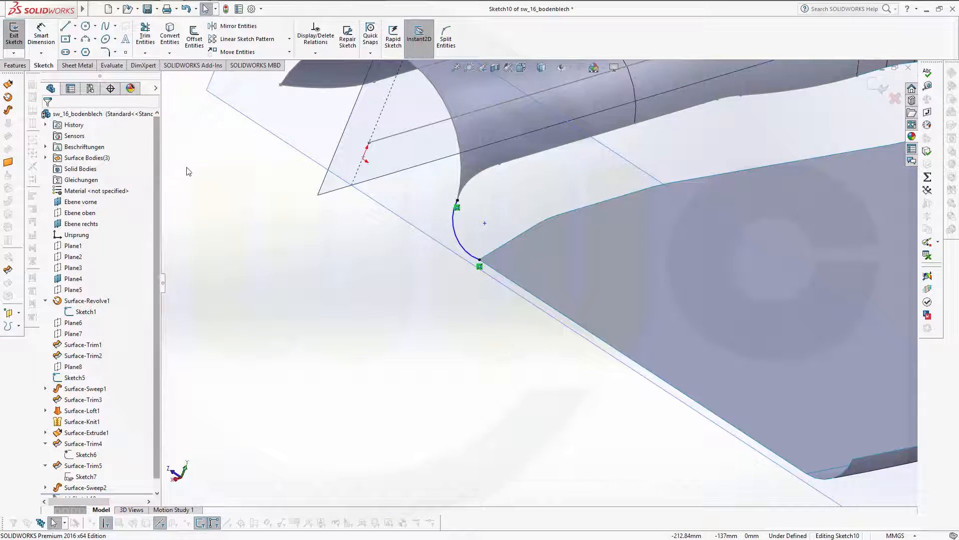
Make the arc tangent to the floor panel's end edge and close the sketch.
{"action": "left_click", "coordinate": [469, 253]}
{"action": "left_click", "coordinate": [484, 286], "text": "ctrl"}
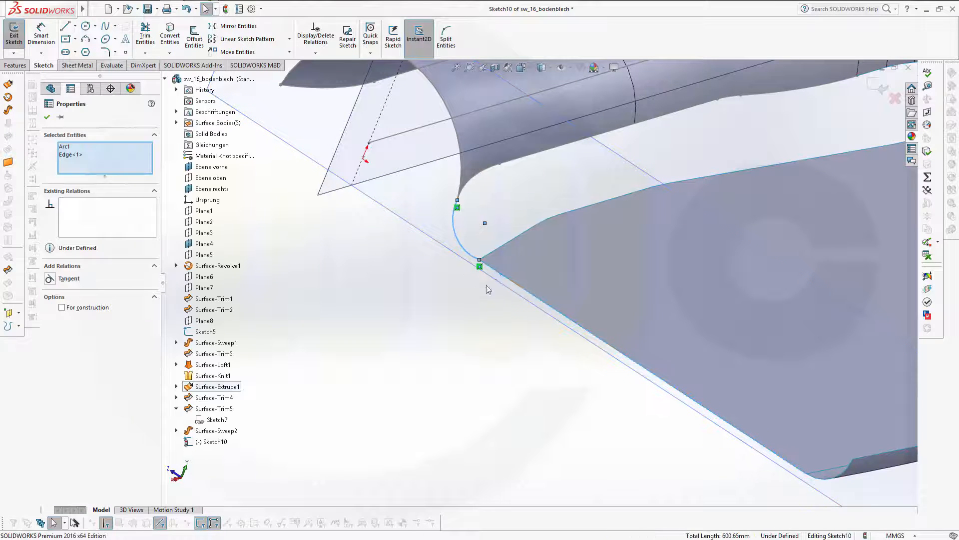
{"action": "left_click", "coordinate": [49, 279]}
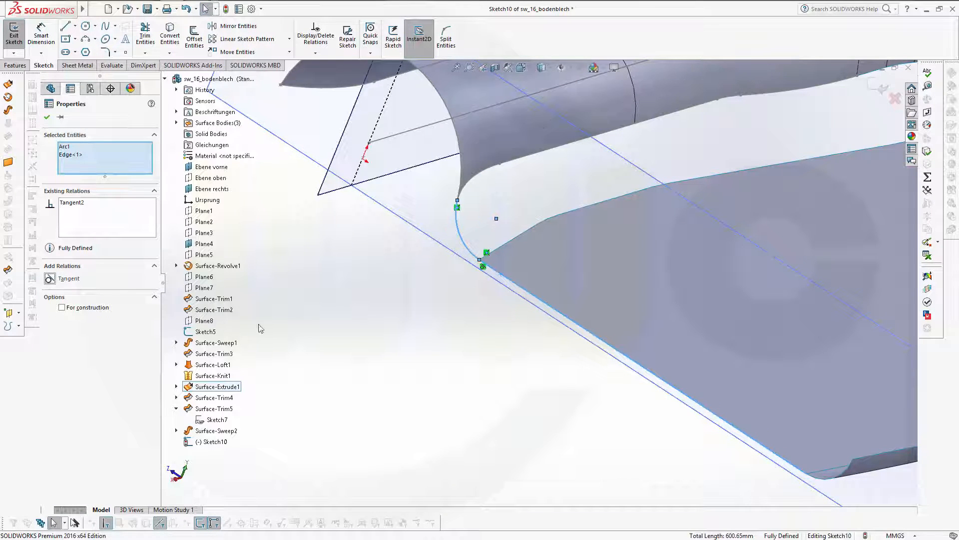
{"action": "left_click", "coordinate": [459, 353]}
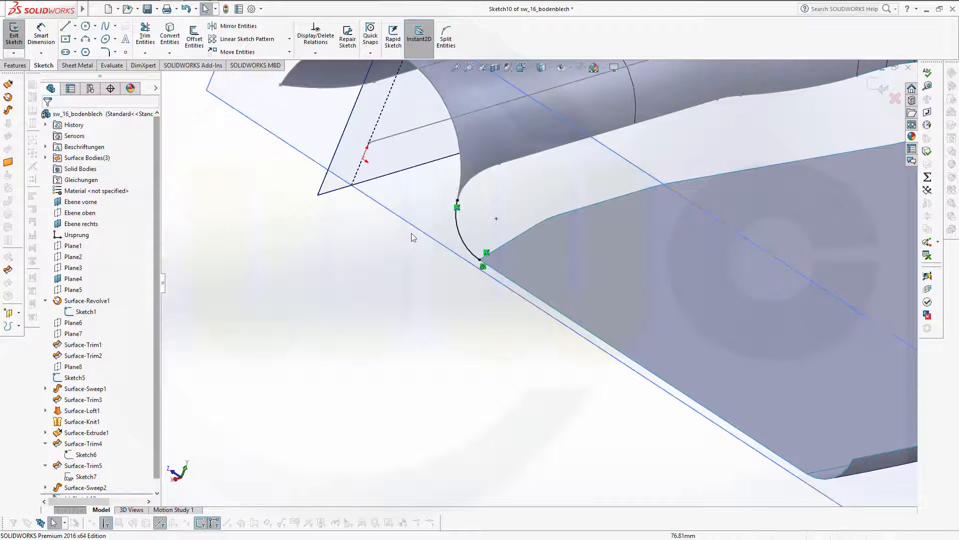
{"action": "middle_click_drag", "start_coordinate": [487, 304], "coordinate": [390, 306]}
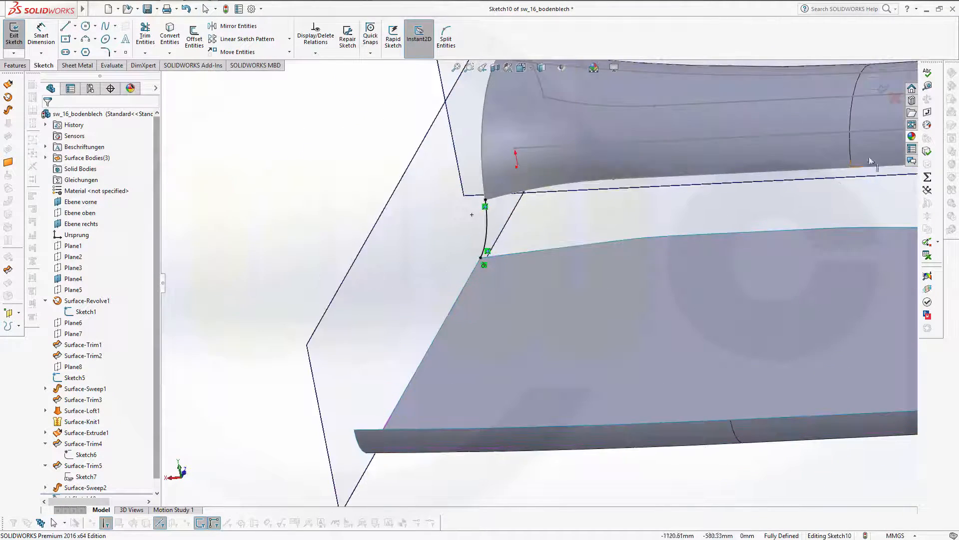
{"action": "left_click", "coordinate": [880, 90]}
{"action": "middle_click_drag", "start_coordinate": [727, 232], "coordinate": [620, 372]}
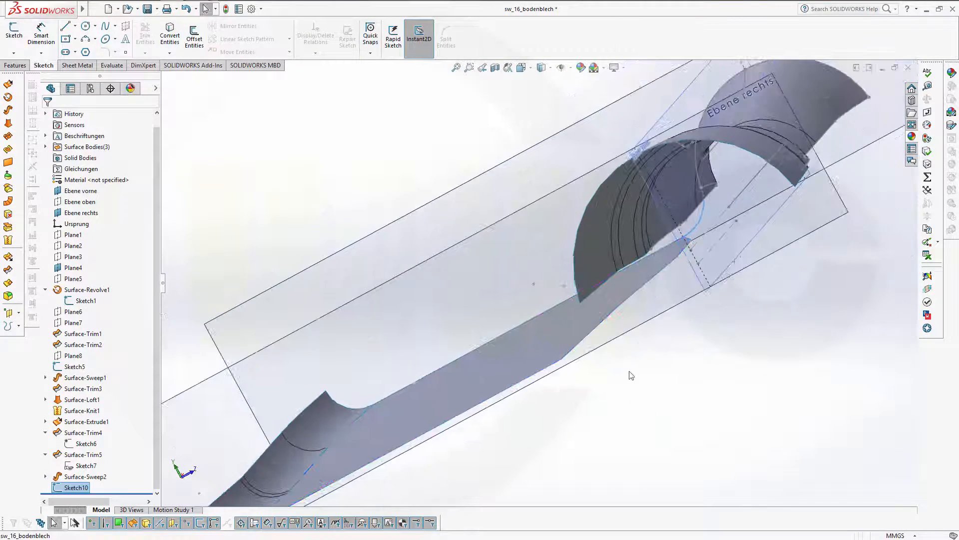
Sketch a three-point arc on Ebene rechts from the floor panel's tunnel-side corner up to the tunnel's lower end point.
{"action": "left_click", "coordinate": [634, 337]}
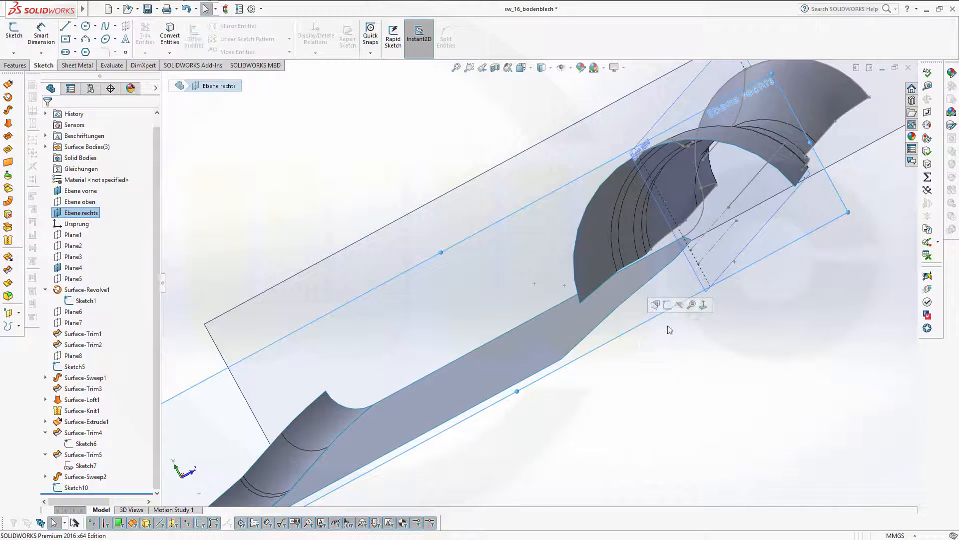
{"action": "left_click", "coordinate": [668, 305]}
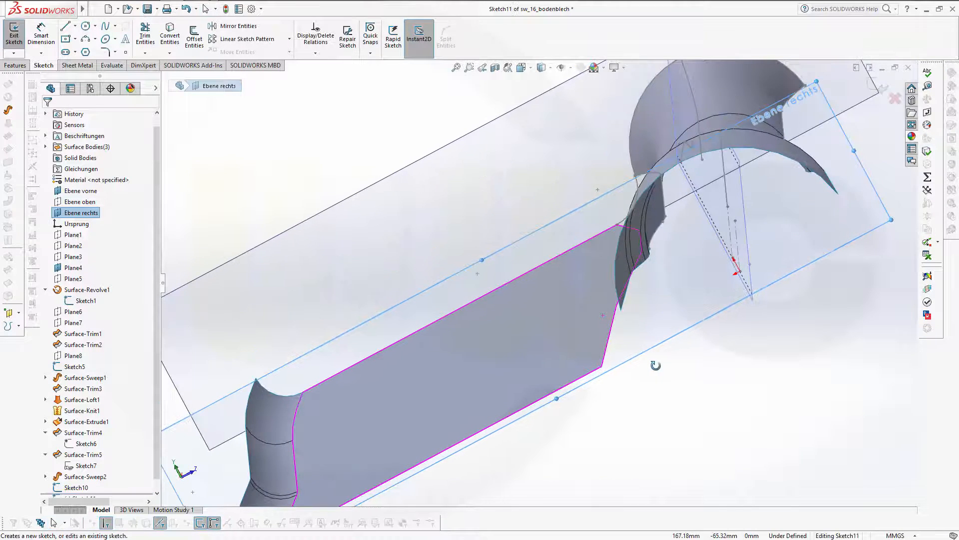
{"action": "left_click", "coordinate": [87, 42]}
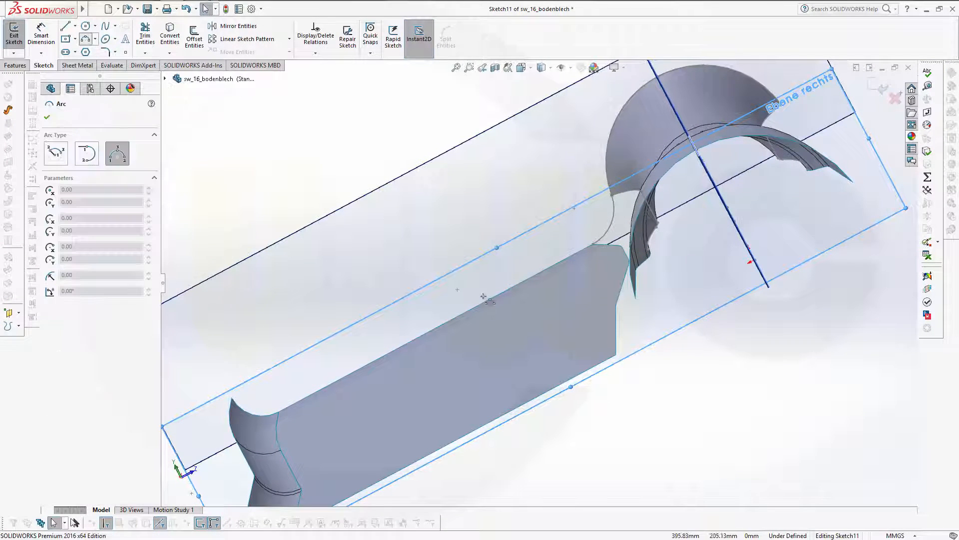
{"action": "left_click", "coordinate": [616, 355]}
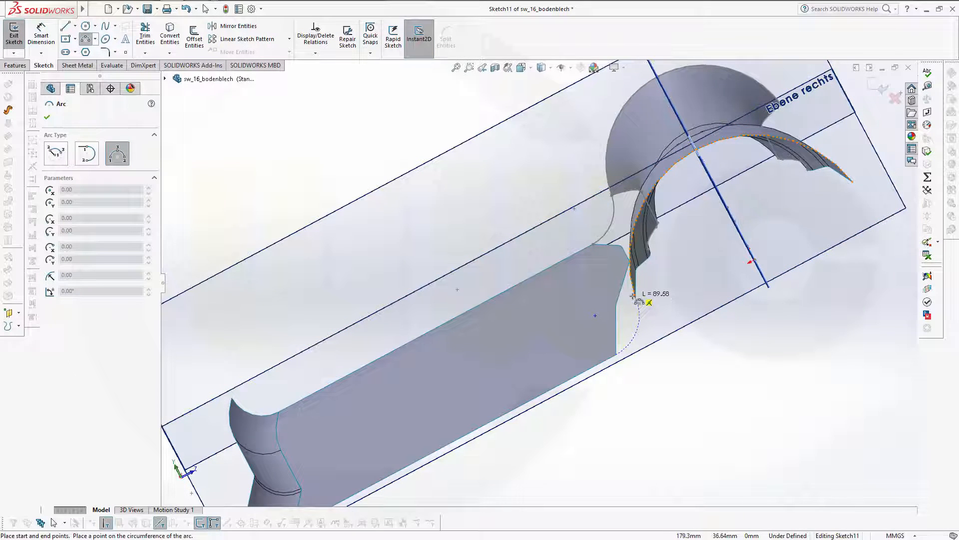
{"action": "left_click", "coordinate": [636, 300]}
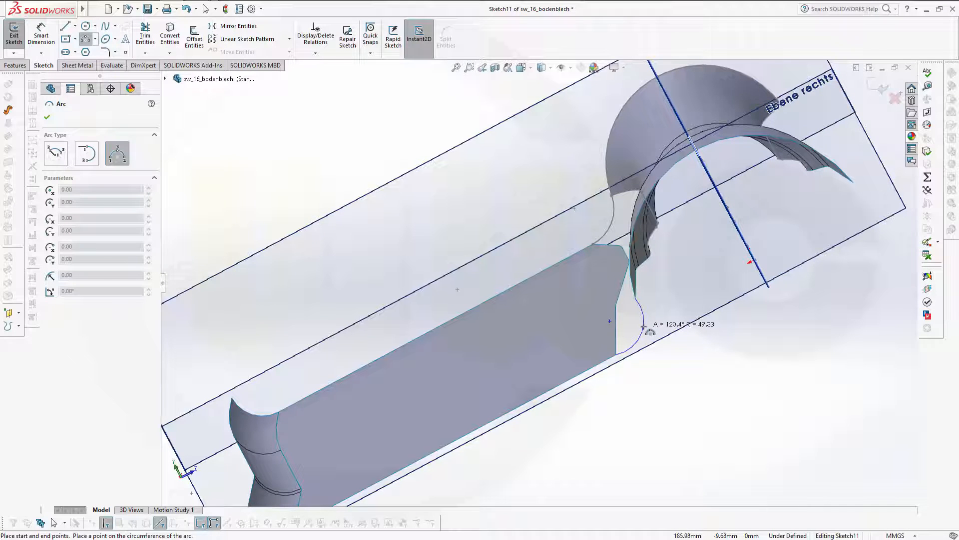
{"action": "left_click", "coordinate": [644, 327]}
{"action": "key", "text": "Escape"}
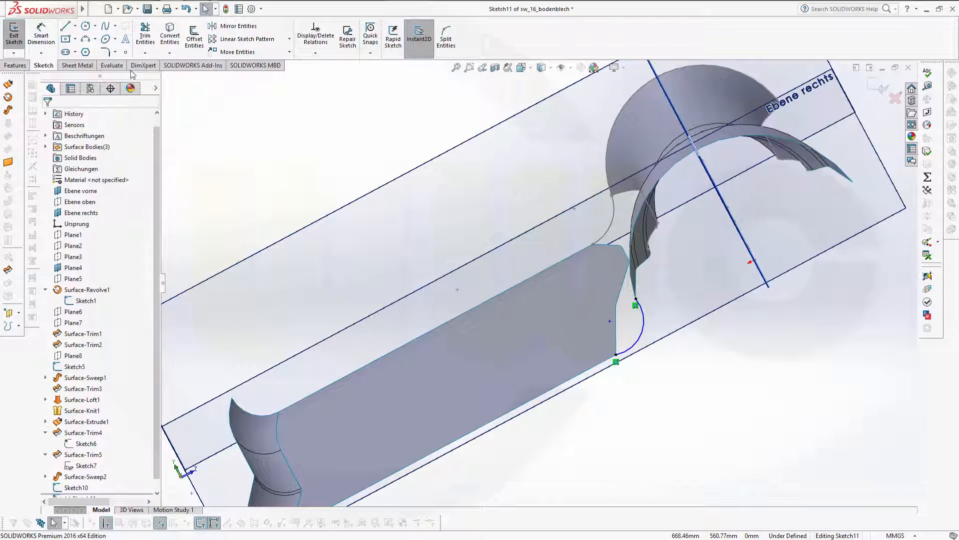
Make the new arc tangent to the floor panel's end edge on Ebene rechts.
{"action": "left_click", "coordinate": [622, 354]}
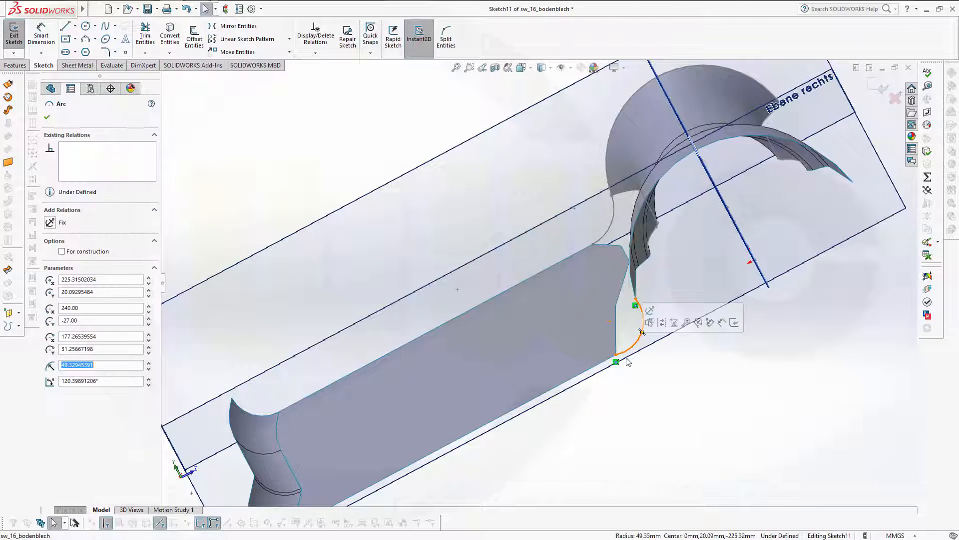
{"action": "left_click", "coordinate": [603, 368], "text": "ctrl"}
{"action": "left_click", "coordinate": [58, 279]}
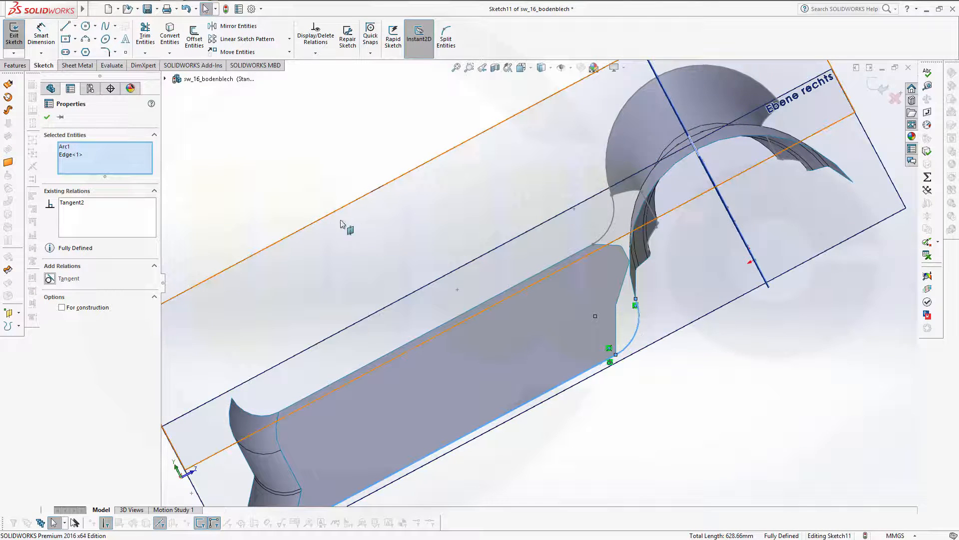
Try to make the arc tangent to the tunnel's end edge as well, and undo that relation.
{"action": "left_click", "coordinate": [633, 287]}
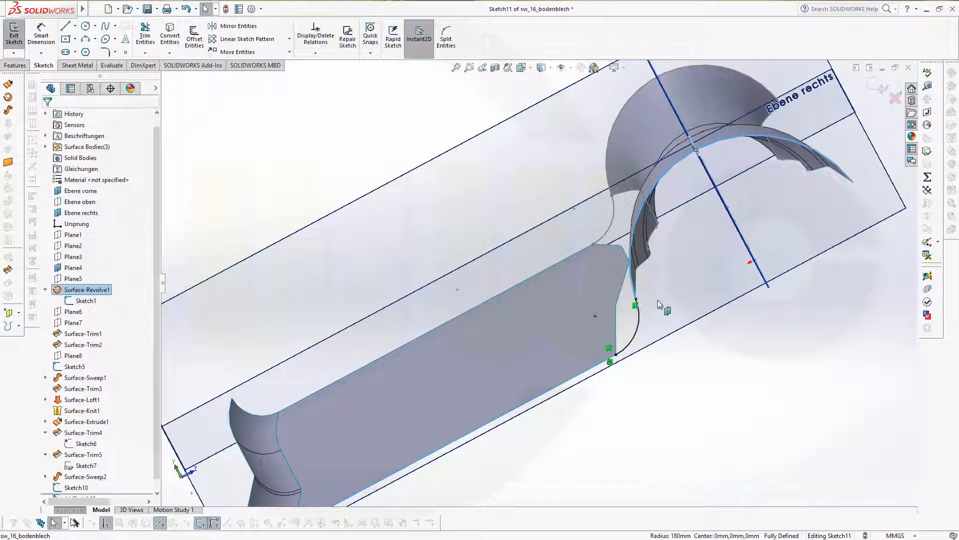
{"action": "left_click", "coordinate": [639, 312], "text": "ctrl"}
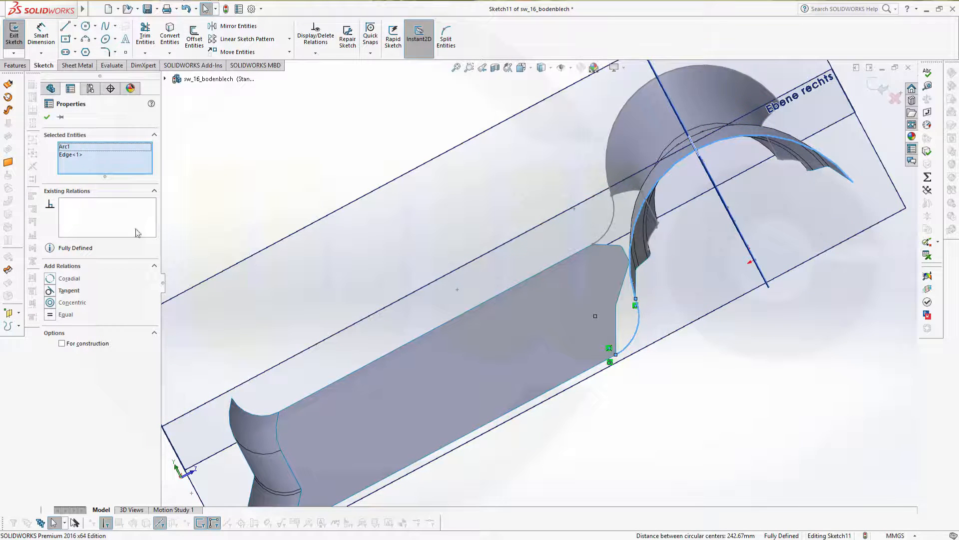
{"action": "left_click", "coordinate": [49, 291]}
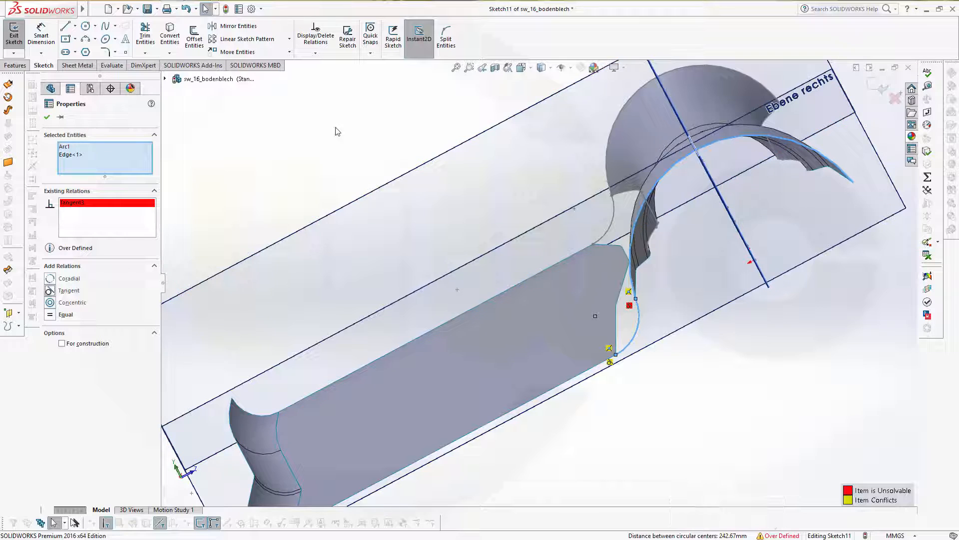
{"action": "key", "text": "Escape"}
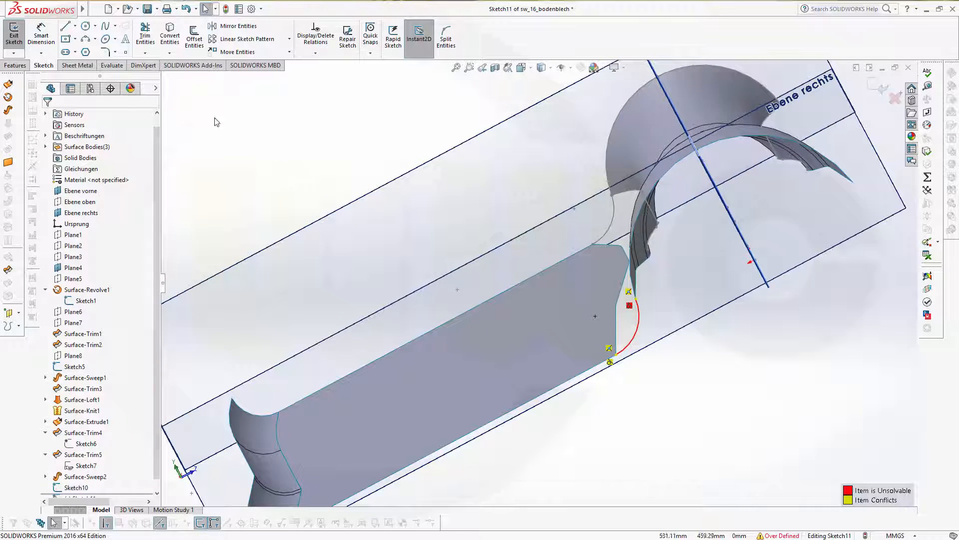
{"action": "left_click", "coordinate": [185, 9]}
{"action": "key", "text": "Escape"}
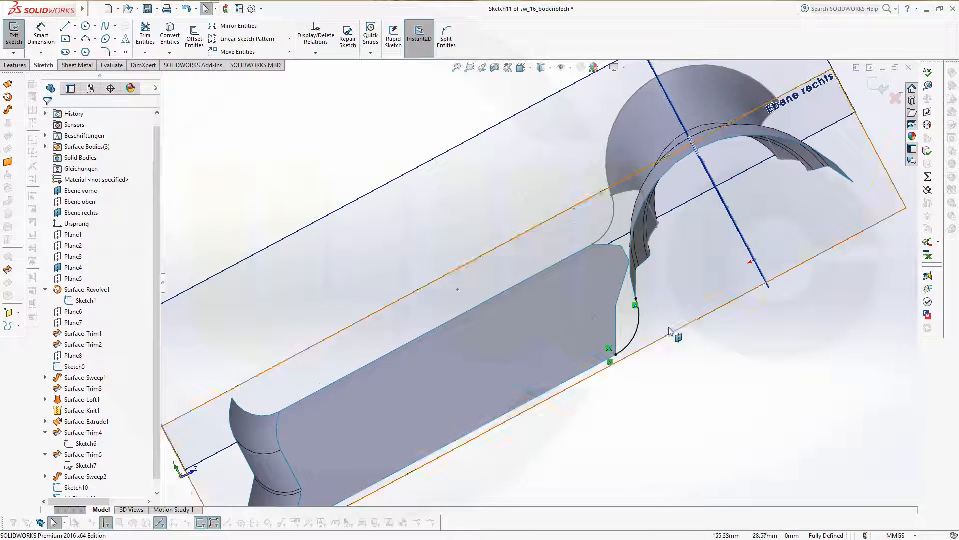
Inspect how the arc meets the floor panel's corner and the tunnel's lower edge, and close the sketch.
{"action": "scroll", "coordinate": [669, 331], "scroll_direction": "up", "scroll_amount": 2}
{"action": "scroll", "coordinate": [586, 274], "scroll_direction": "down", "scroll_amount": 1}
{"action": "middle_click_drag", "start_coordinate": [590, 277], "coordinate": [631, 268]}
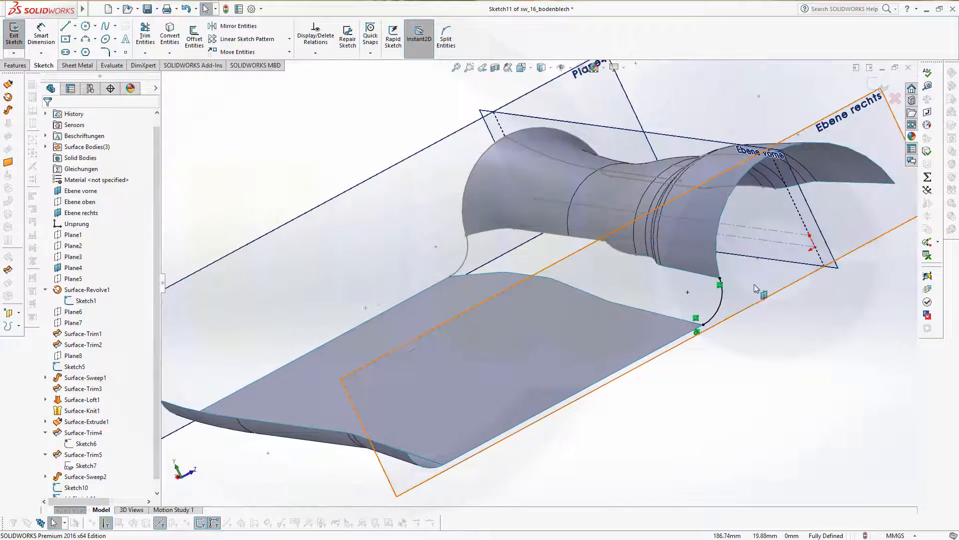
{"action": "scroll", "coordinate": [754, 284], "scroll_direction": "up", "scroll_amount": 1}
{"action": "scroll", "coordinate": [763, 278], "scroll_direction": "down", "scroll_amount": 4}
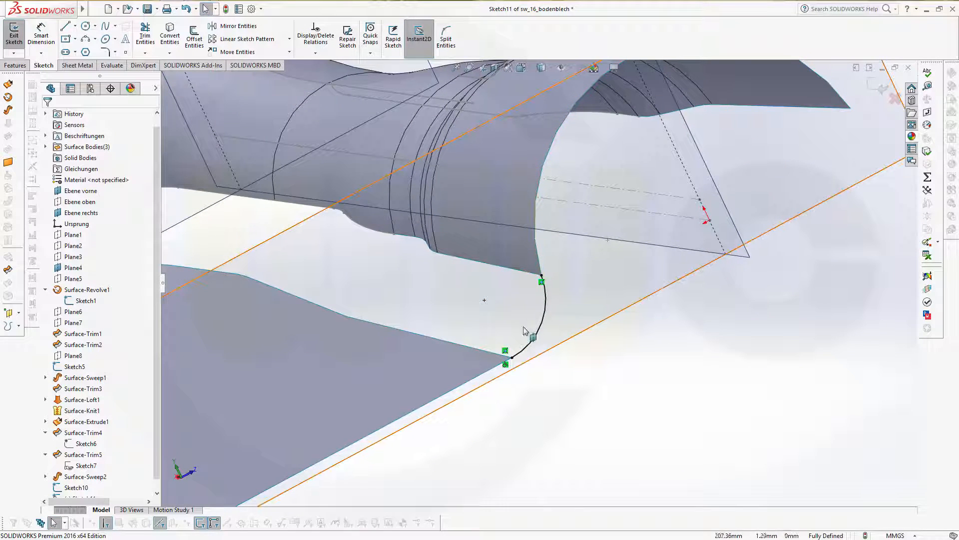
{"action": "scroll", "coordinate": [550, 350], "scroll_direction": "down", "scroll_amount": 2}
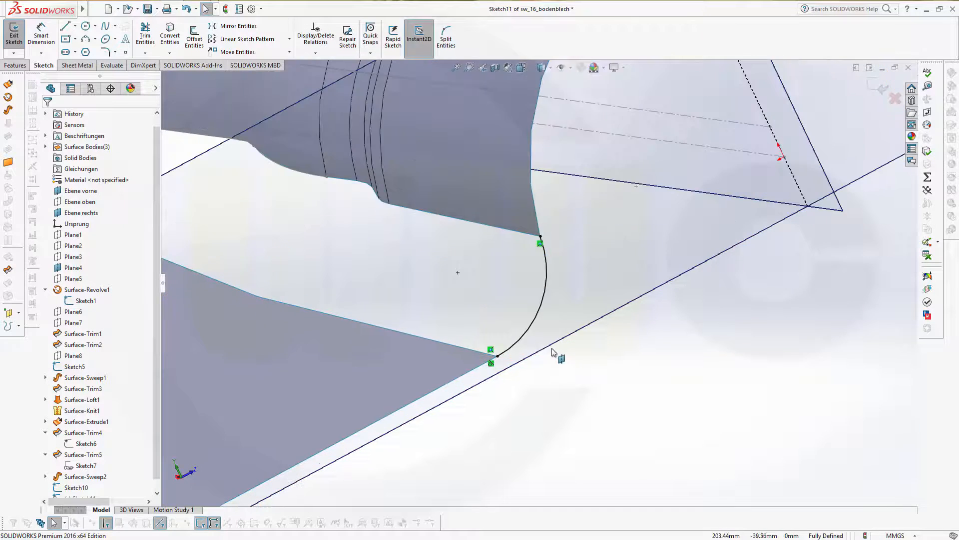
{"action": "scroll", "coordinate": [553, 351], "scroll_direction": "up", "scroll_amount": 2}
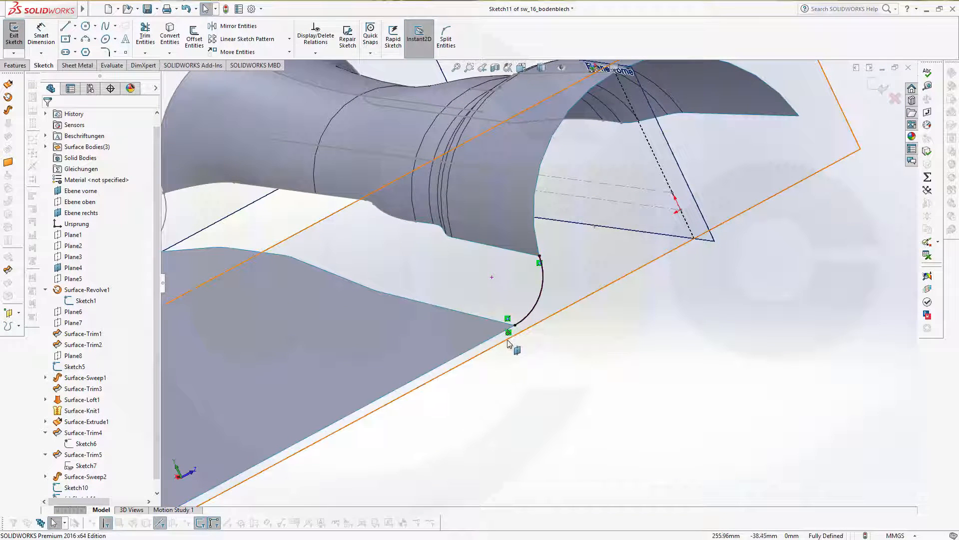
{"action": "scroll", "coordinate": [509, 334], "scroll_direction": "down", "scroll_amount": 1}
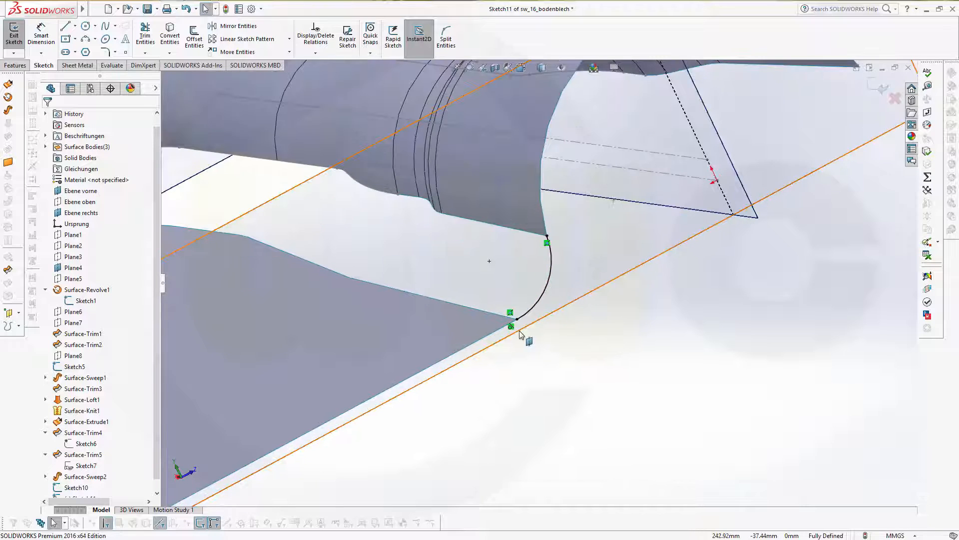
{"action": "scroll", "coordinate": [512, 330], "scroll_direction": "up", "scroll_amount": 3}
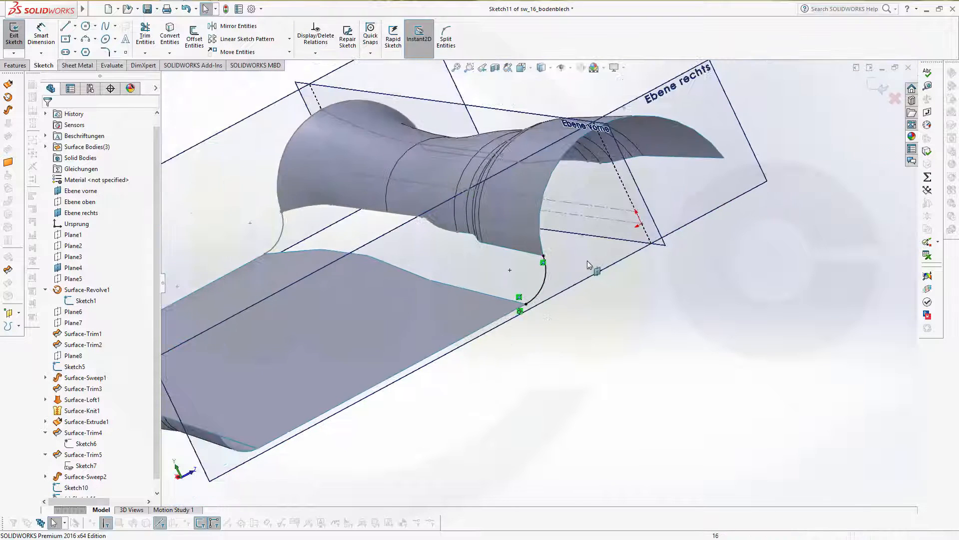
{"action": "left_click", "coordinate": [881, 88]}
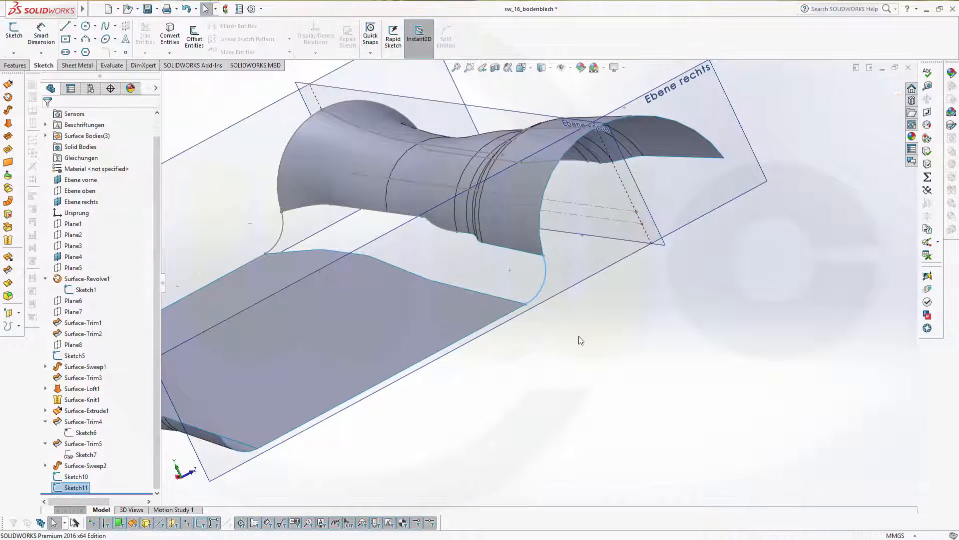
Turn off the display of all reference planes.
{"action": "middle_click_drag", "start_coordinate": [579, 337], "coordinate": [383, 316]}
{"action": "scroll", "coordinate": [442, 307], "scroll_direction": "up", "scroll_amount": 4}
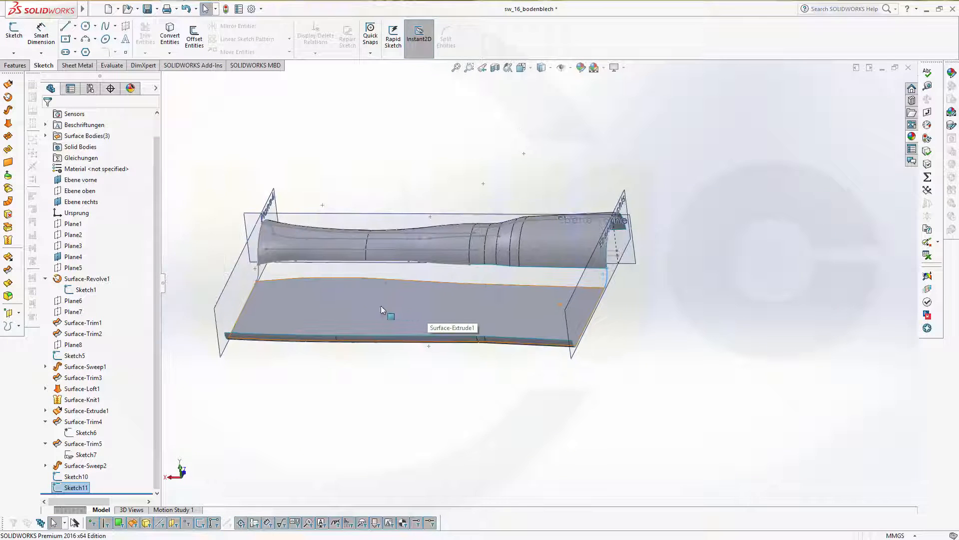
{"action": "scroll", "coordinate": [356, 308], "scroll_direction": "down", "scroll_amount": 2}
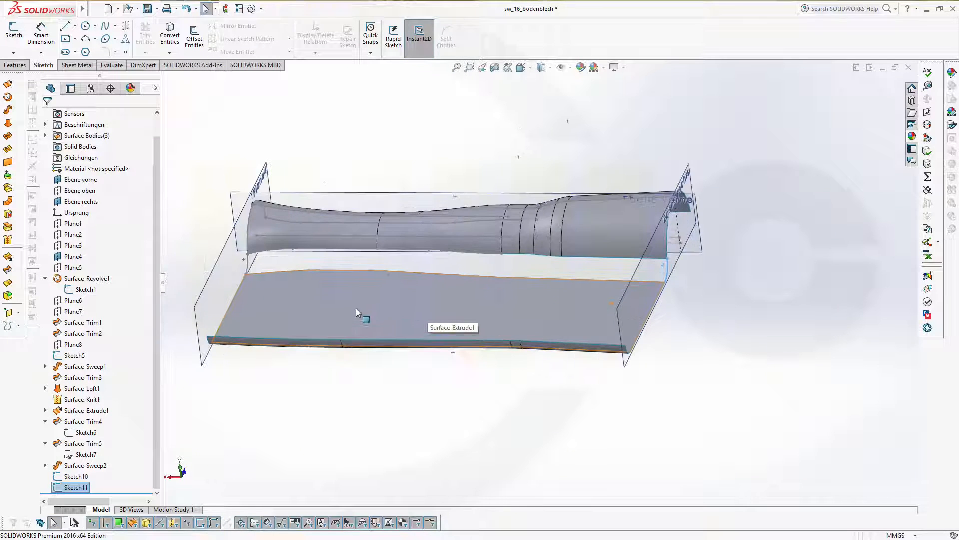
{"action": "right_click", "coordinate": [211, 284]}
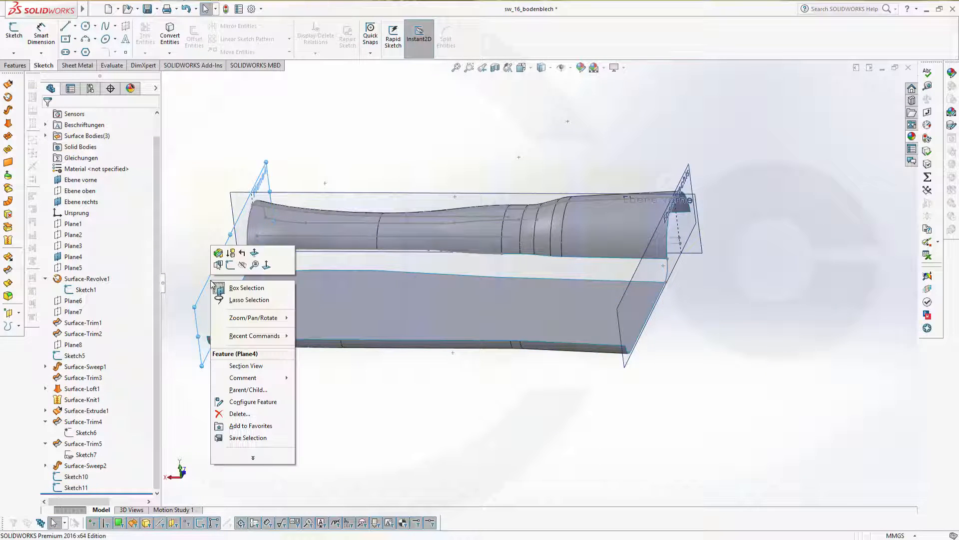
{"action": "left_click", "coordinate": [412, 141]}
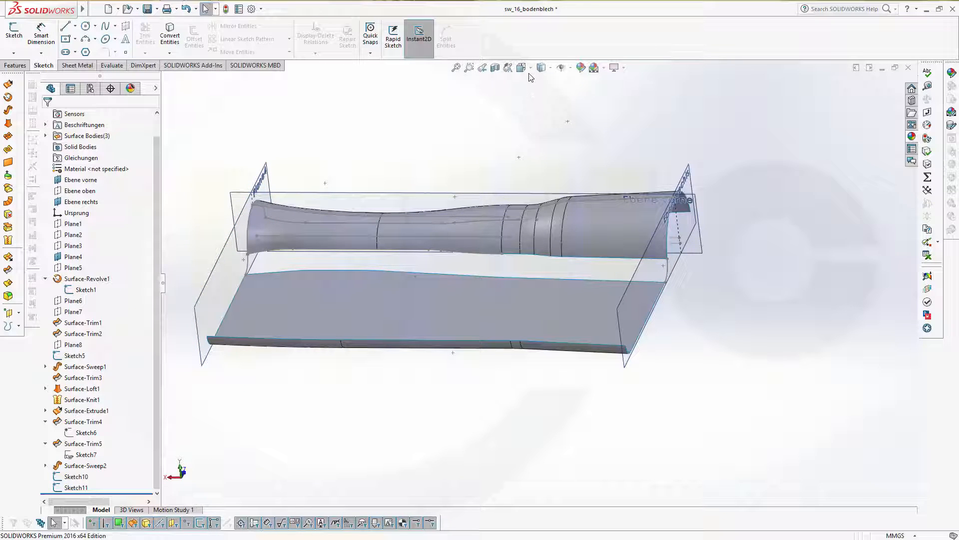
{"action": "left_click", "coordinate": [570, 68]}
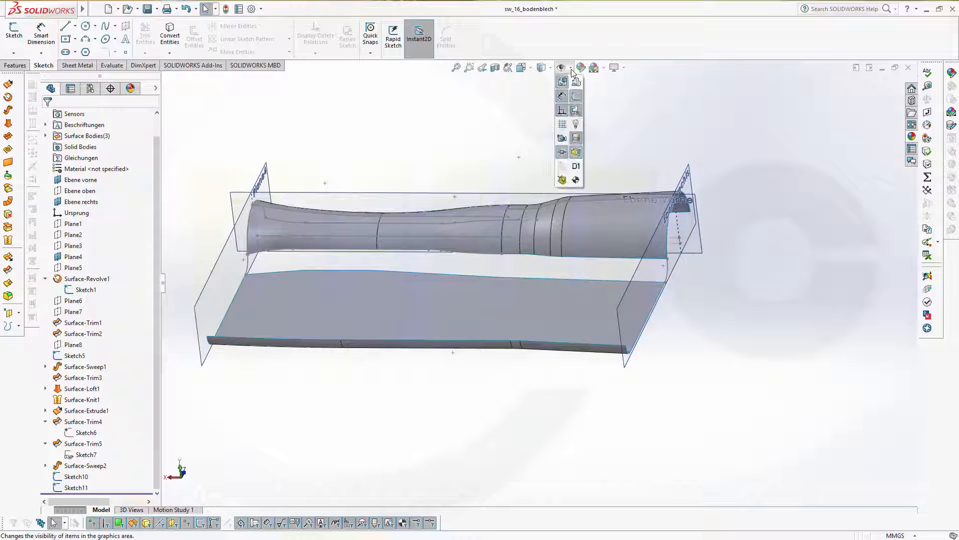
{"action": "left_click", "coordinate": [562, 83]}
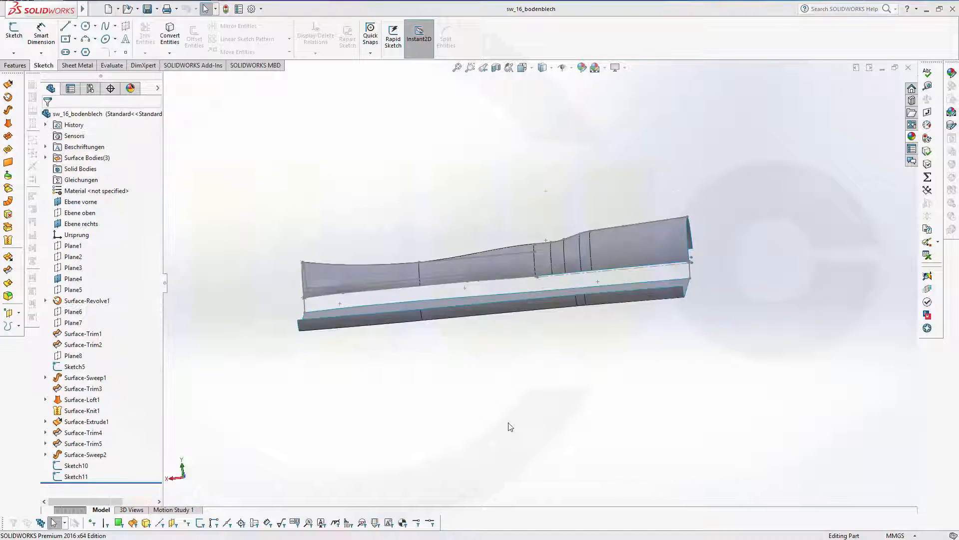
Examine the open gap between the tunnel and the floor panel, including the connecting arcs at both ends.
{"action": "middle_click_drag", "start_coordinate": [508, 424], "coordinate": [561, 429]}
{"action": "scroll", "coordinate": [363, 245], "scroll_direction": "up", "scroll_amount": 3}
{"action": "scroll", "coordinate": [392, 269], "scroll_direction": "down", "scroll_amount": 4}
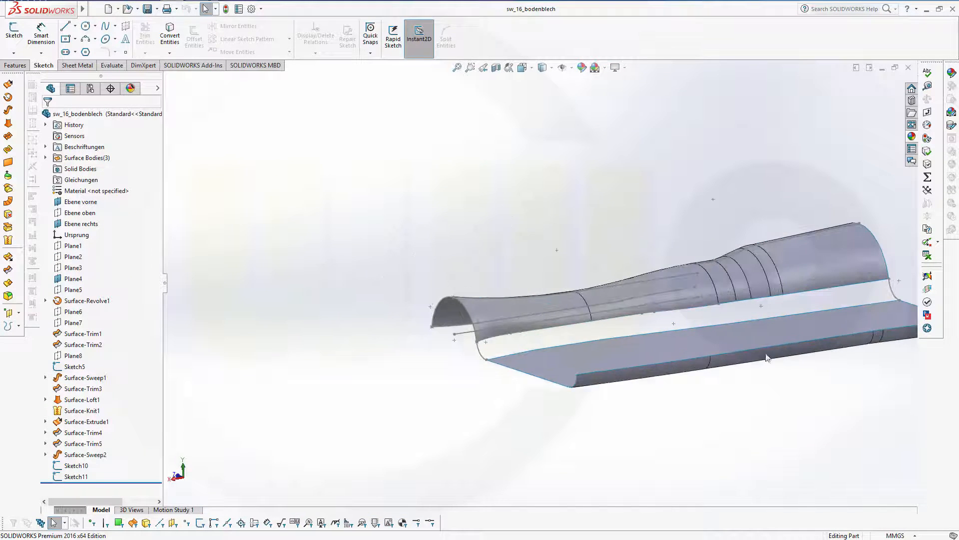
{"action": "scroll", "coordinate": [825, 359], "scroll_direction": "down", "scroll_amount": 2}
{"action": "scroll", "coordinate": [790, 357], "scroll_direction": "up", "scroll_amount": 2}
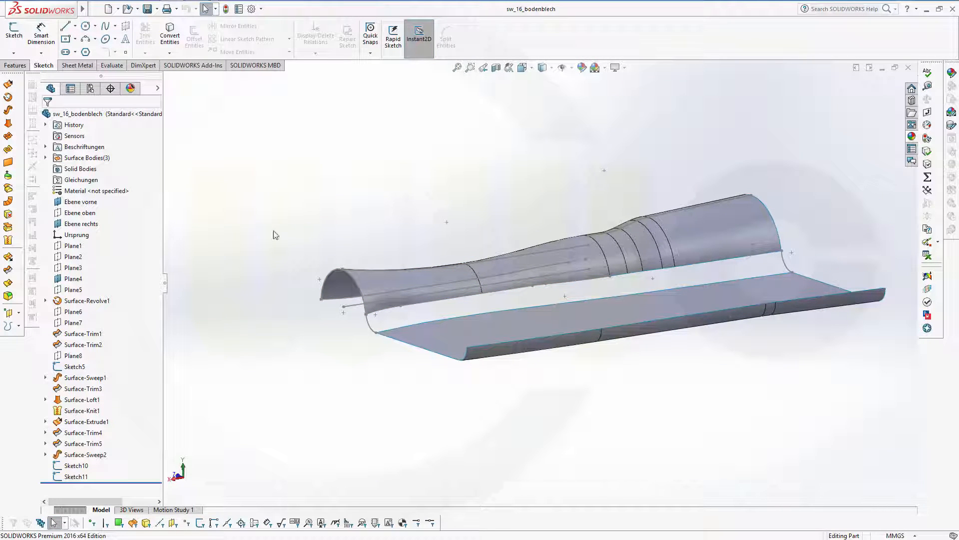
{"action": "scroll", "coordinate": [530, 217], "scroll_direction": "up", "scroll_amount": 2}
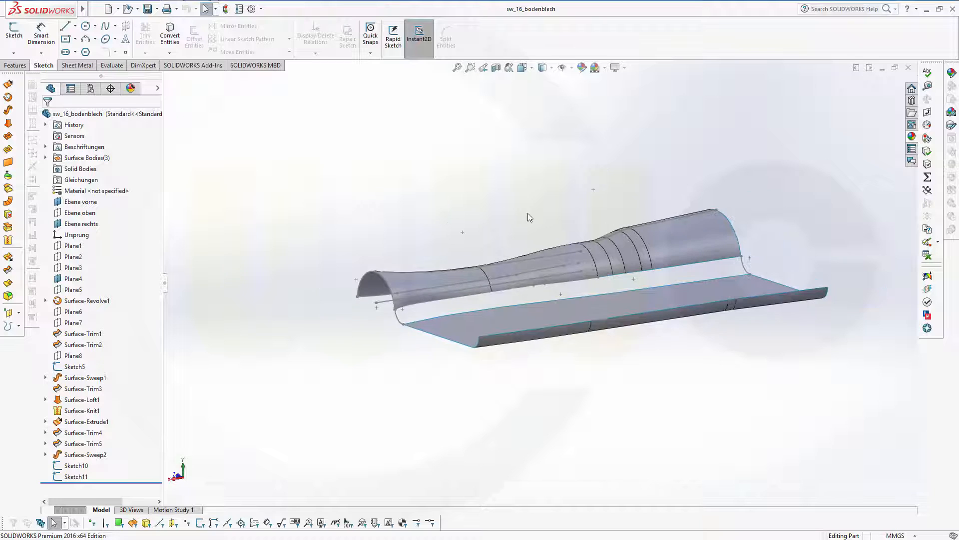
{"action": "scroll", "coordinate": [568, 215], "scroll_direction": "down", "scroll_amount": 2}
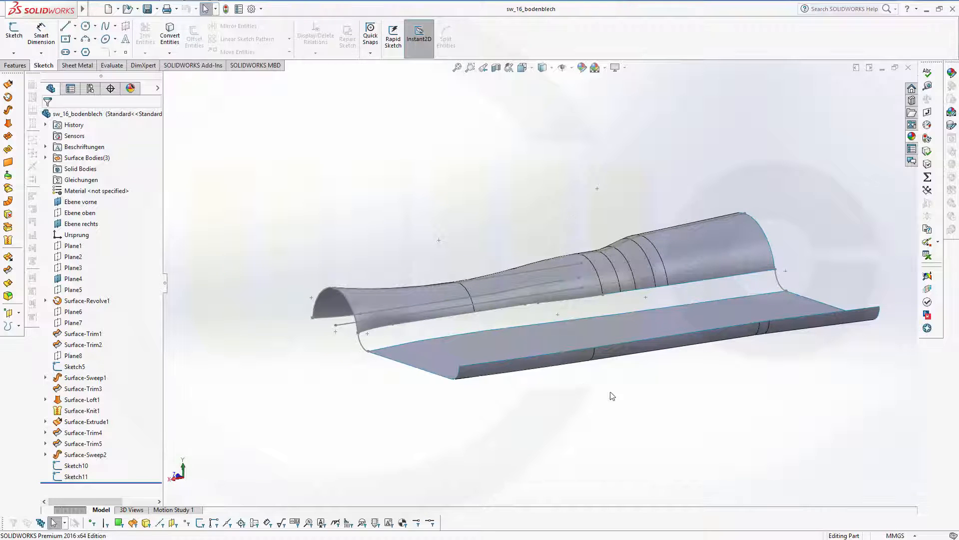
{"action": "middle_click_drag", "start_coordinate": [653, 404], "coordinate": [685, 362]}
{"action": "scroll", "coordinate": [685, 360], "scroll_direction": "down", "scroll_amount": 3}
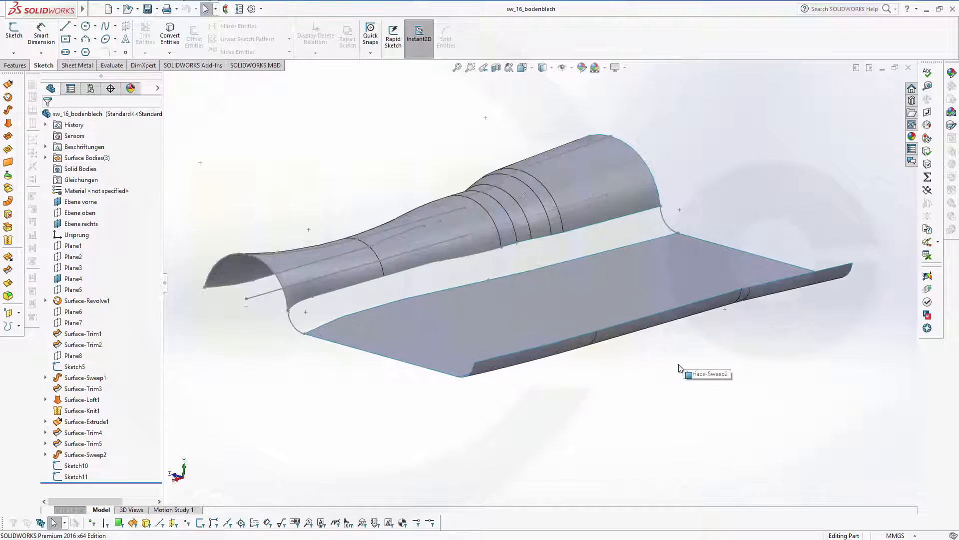
{"action": "scroll", "coordinate": [669, 370], "scroll_direction": "up", "scroll_amount": 3}
{"action": "scroll", "coordinate": [386, 184], "scroll_direction": "down", "scroll_amount": 1}
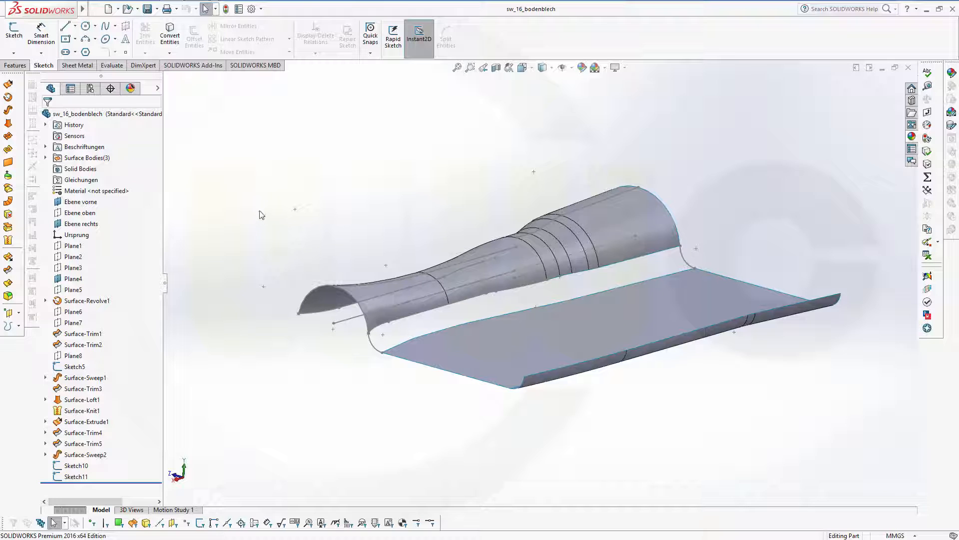
Start a new sketch on Plane4, which crosses the gap between the tunnel and the floor panel.
{"action": "left_click", "coordinate": [14, 30]}
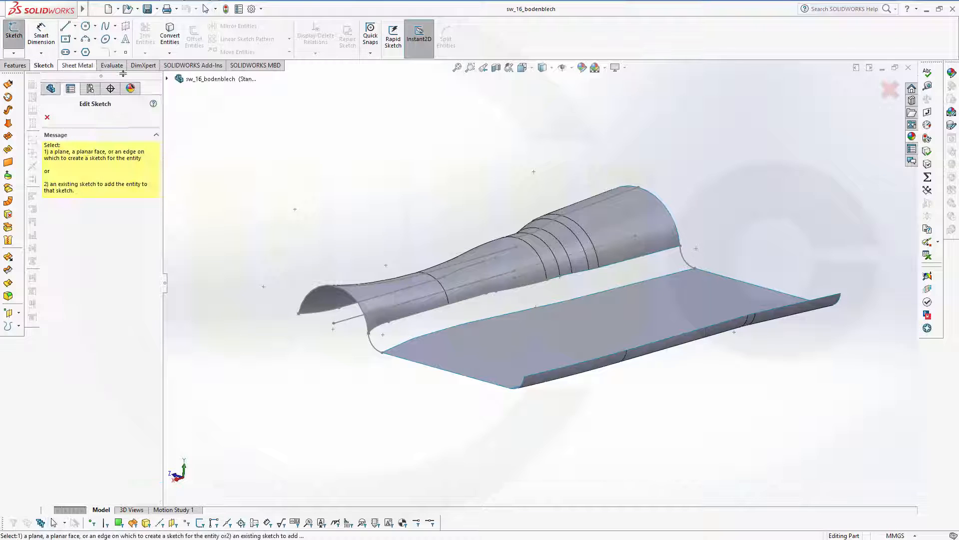
{"action": "left_click", "coordinate": [168, 80]}
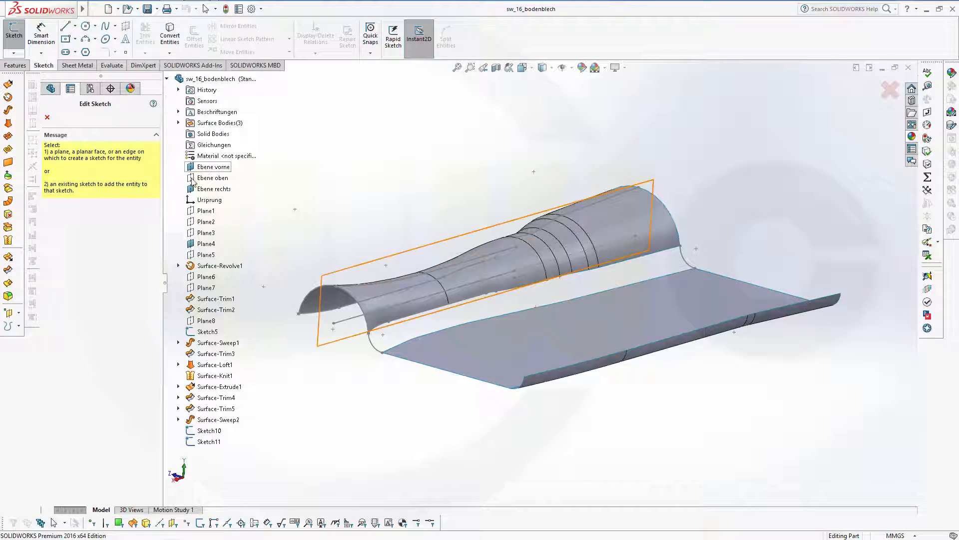
{"action": "left_click", "coordinate": [207, 243]}
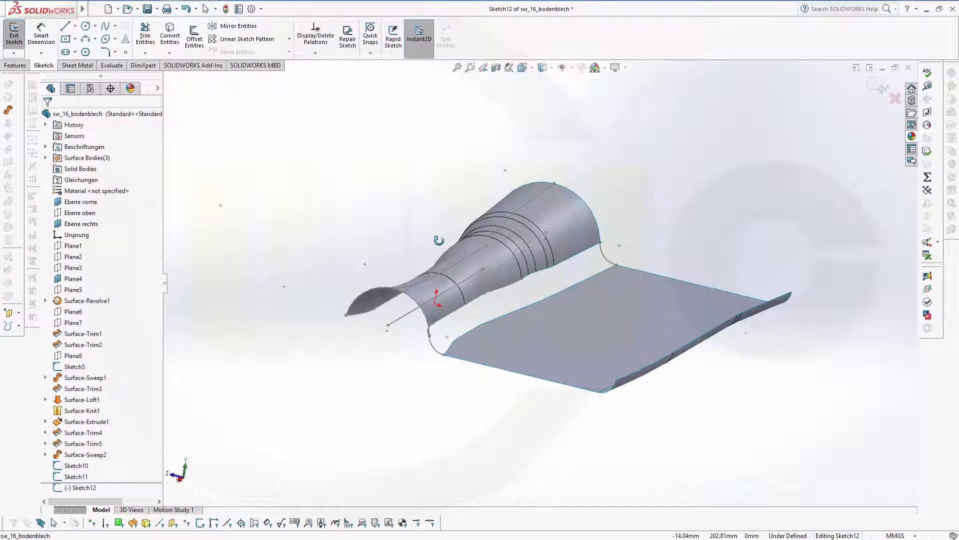
{"action": "scroll", "coordinate": [468, 259], "scroll_direction": "down", "scroll_amount": 4}
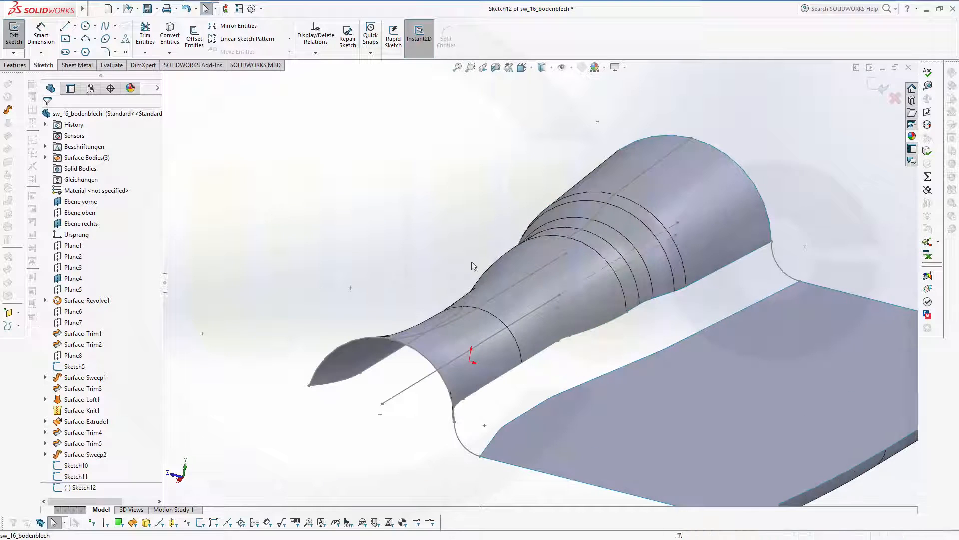
{"action": "left_click", "coordinate": [86, 39]}
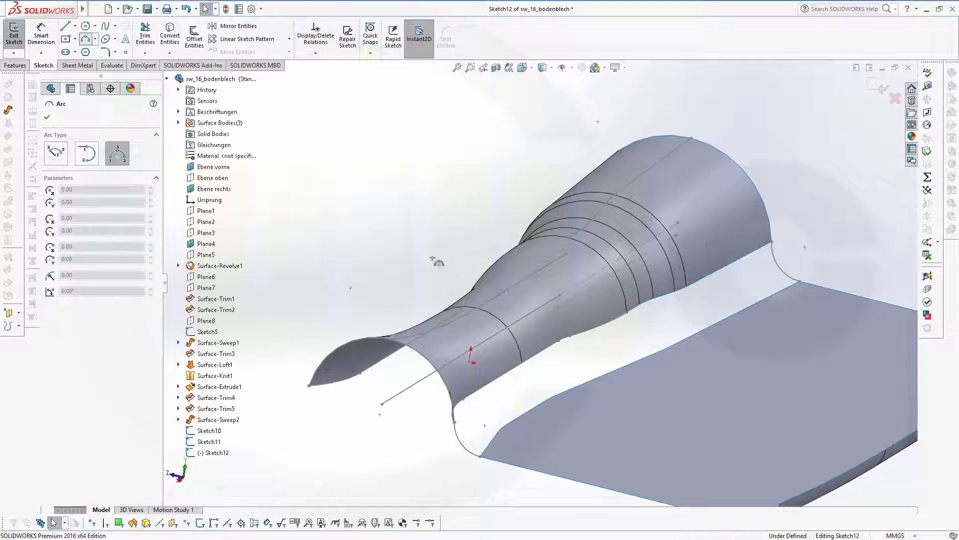
{"action": "left_click", "coordinate": [529, 370]}
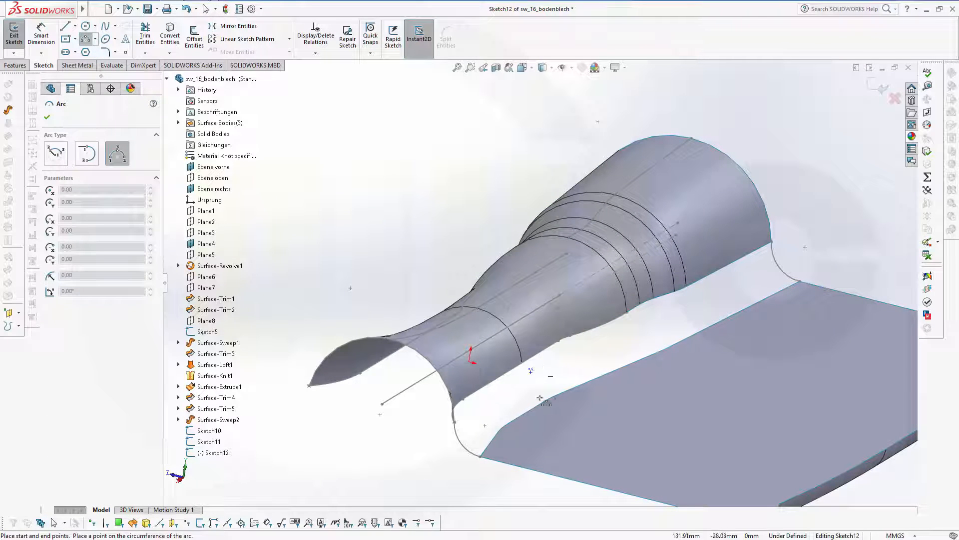
{"action": "key", "text": "Escape"}
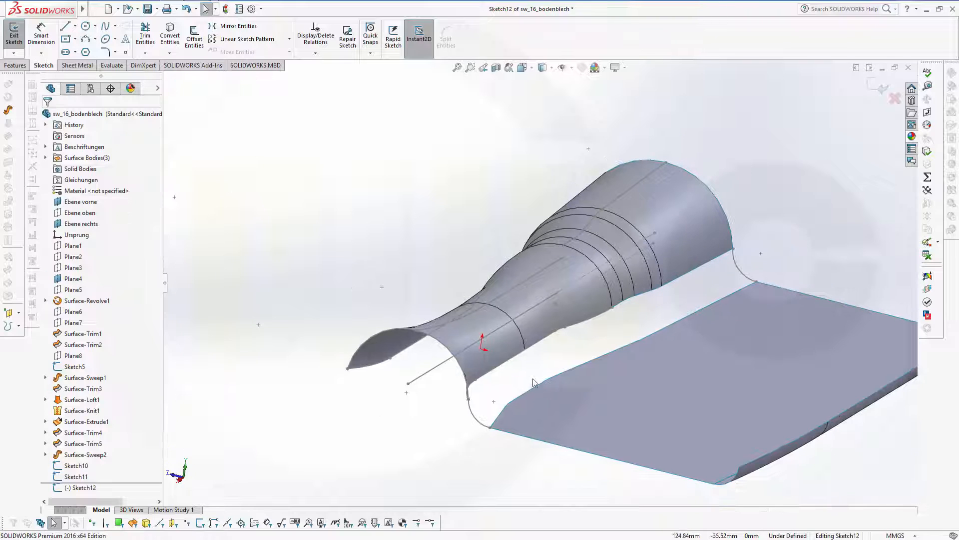
Sketch a three-point arc of about 28 mm radius in the gap between the tunnel's lower edge and the floor panel's inner edge.
{"action": "left_click", "coordinate": [85, 39]}
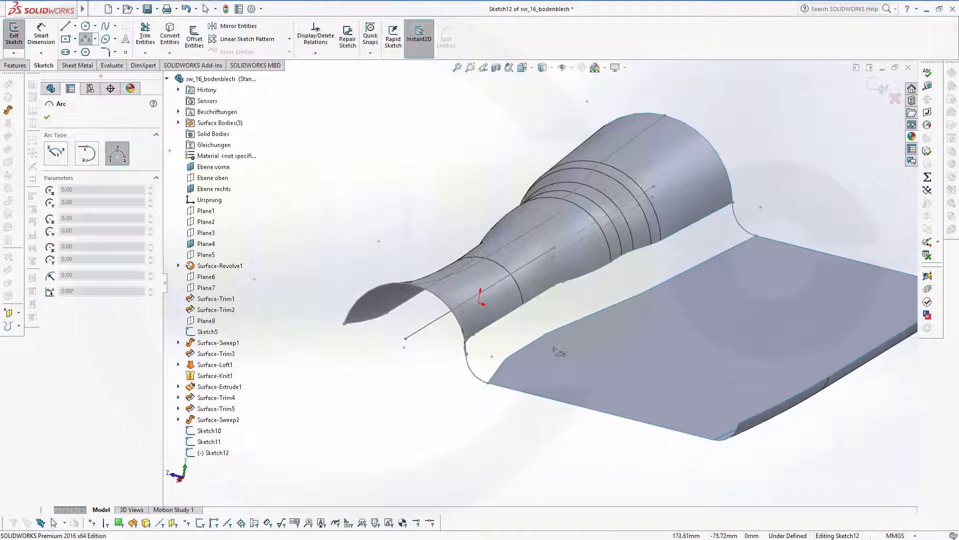
{"action": "scroll", "coordinate": [556, 352], "scroll_direction": "down", "scroll_amount": 2}
{"action": "left_click", "coordinate": [515, 283]}
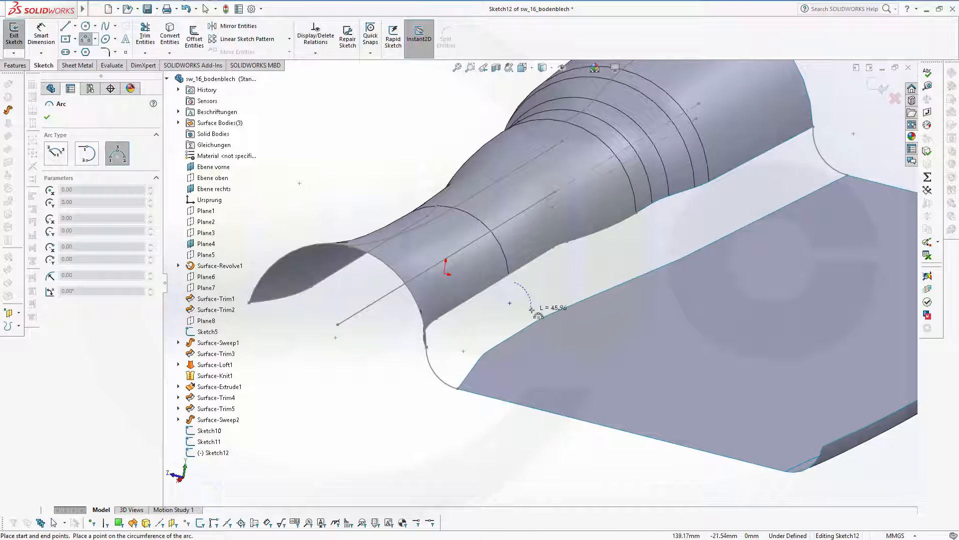
{"action": "left_click", "coordinate": [523, 297]}
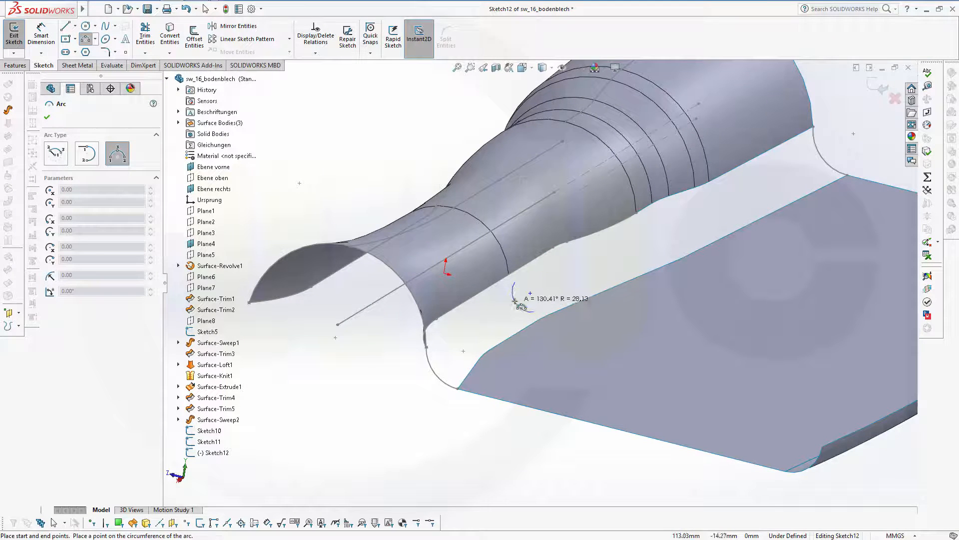
{"action": "left_click", "coordinate": [517, 303]}
{"action": "key", "text": "Escape"}
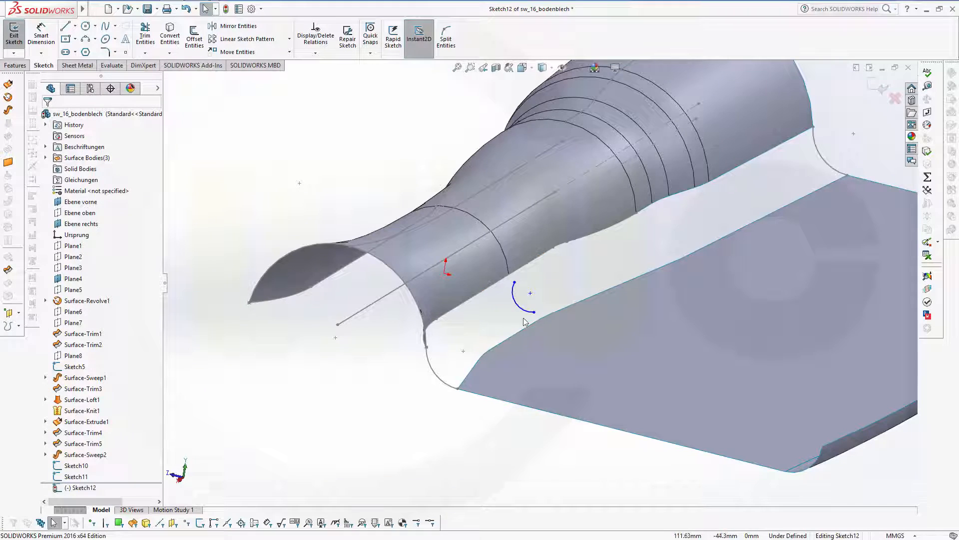
Add a Pierce relation between the arc's lower endpoint and the floor panel's inner edge.
{"action": "left_click", "coordinate": [535, 312]}
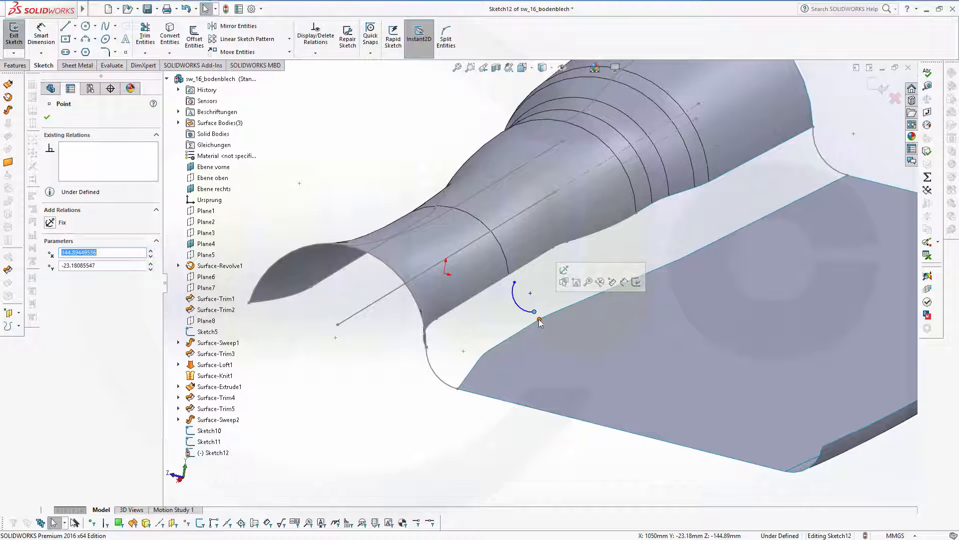
{"action": "scroll", "coordinate": [547, 322], "scroll_direction": "down", "scroll_amount": 1}
{"action": "scroll", "coordinate": [542, 300], "scroll_direction": "down", "scroll_amount": 3}
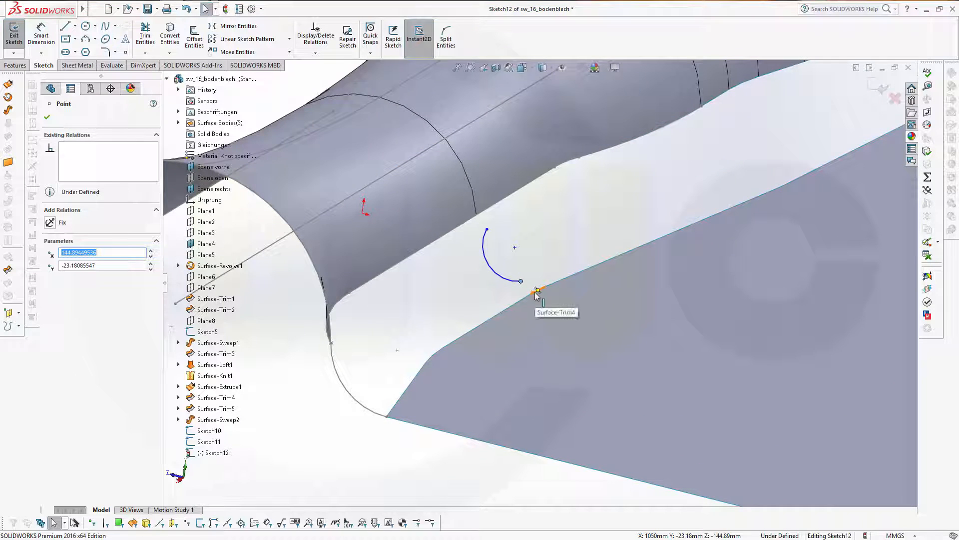
{"action": "left_click", "coordinate": [537, 293], "text": "ctrl"}
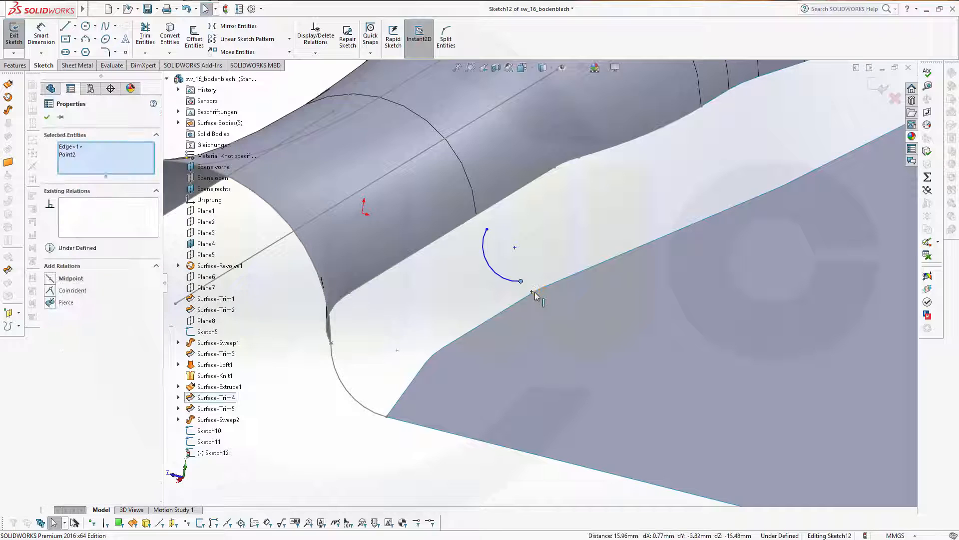
{"action": "left_click", "coordinate": [49, 303]}
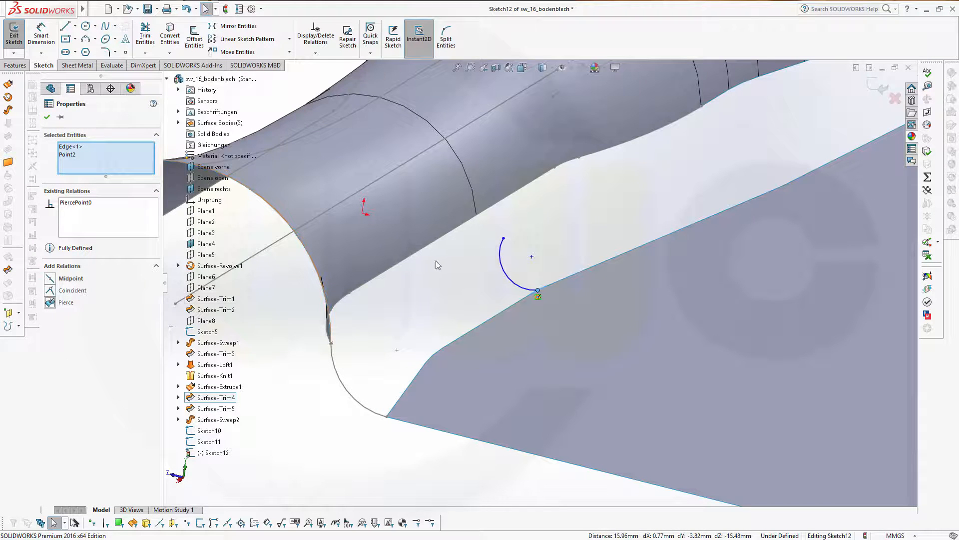
Add a Pierce relation between the arc's upper endpoint and the sketch line along the tunnel's lower edge.
{"action": "left_click", "coordinate": [504, 239]}
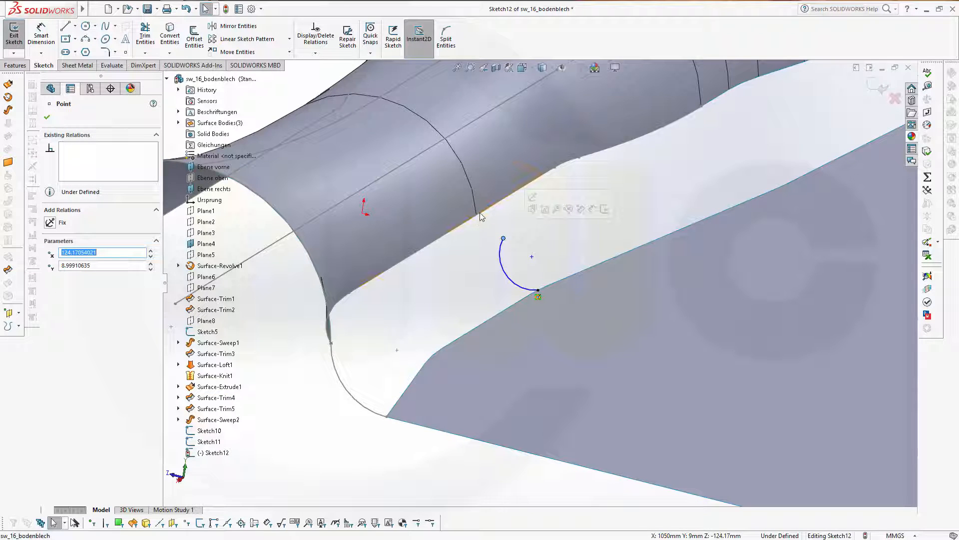
{"action": "left_click", "coordinate": [480, 214], "text": "ctrl"}
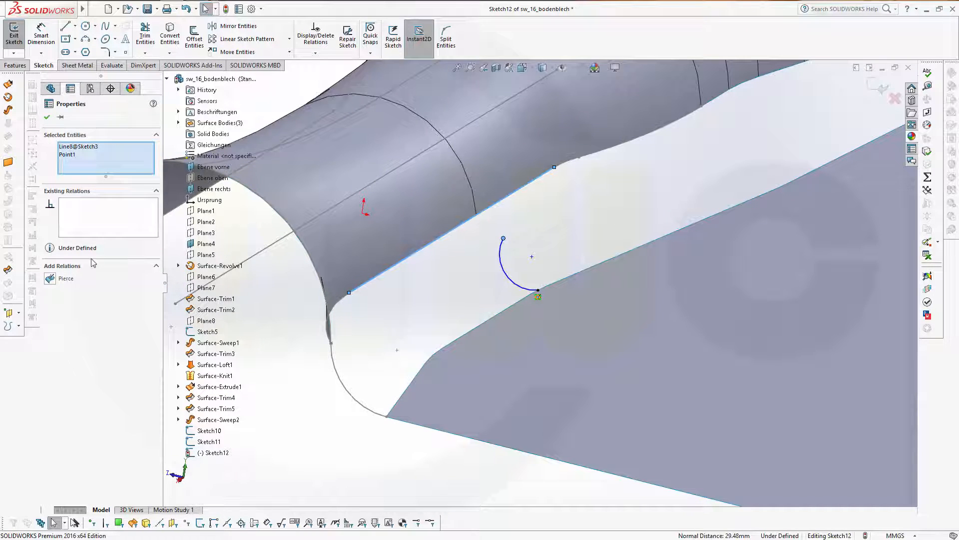
{"action": "left_click", "coordinate": [51, 279]}
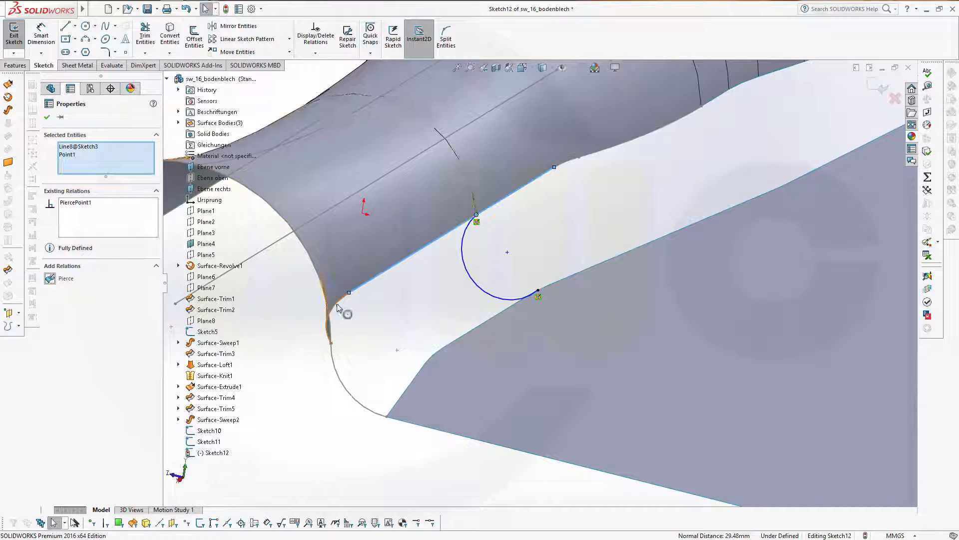
Make the arc tangent to the floor panel's straight end edge.
{"action": "mouse_move", "coordinate": [404, 311]}
{"action": "middle_mouse_down"}
{"action": "mouse_move", "coordinate": [413, 292]}
{"action": "mouse_move", "coordinate": [622, 213]}
{"action": "mouse_move", "coordinate": [602, 366]}
{"action": "mouse_move", "coordinate": [601, 354]}
{"action": "middle_mouse_up"}
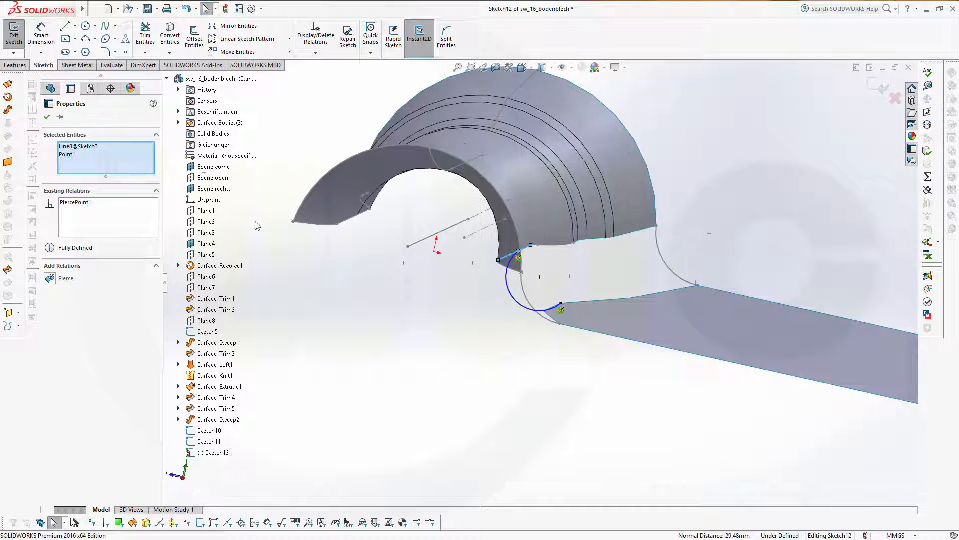
{"action": "left_click", "coordinate": [403, 332]}
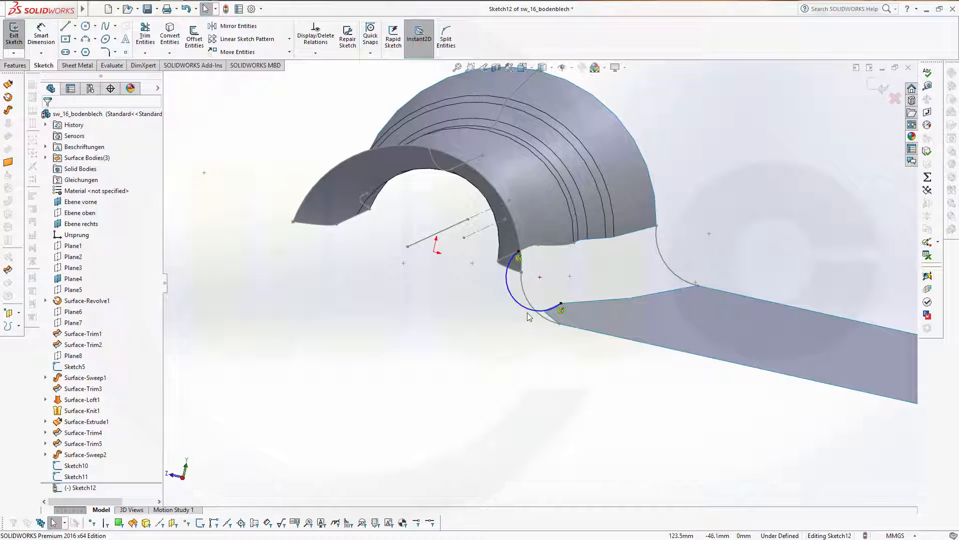
{"action": "left_click", "coordinate": [529, 314]}
{"action": "left_click", "coordinate": [614, 337], "text": "ctrl"}
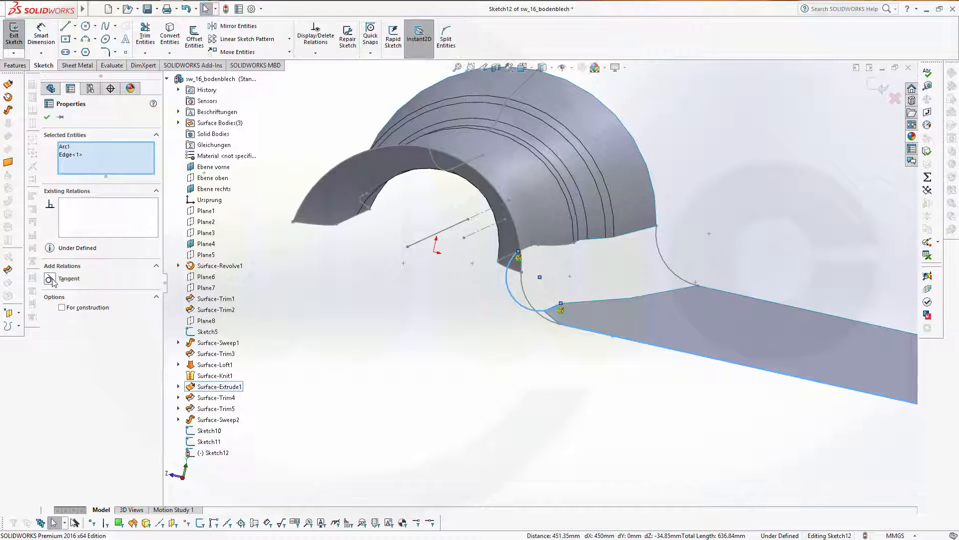
{"action": "left_click", "coordinate": [50, 278]}
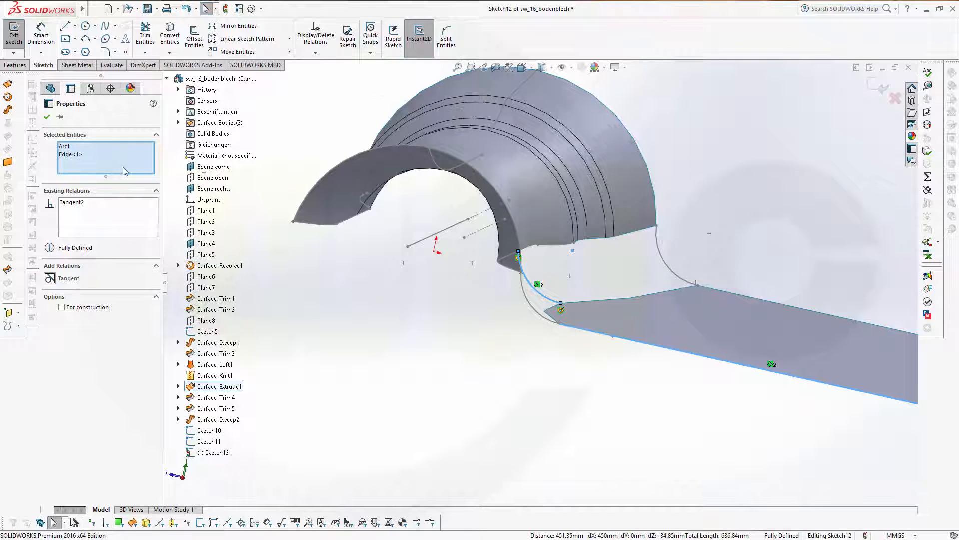
{"action": "left_click", "coordinate": [47, 117]}
Close the arc sketch and keep its changes.
{"action": "middle_click_drag", "start_coordinate": [510, 355], "coordinate": [473, 353]}
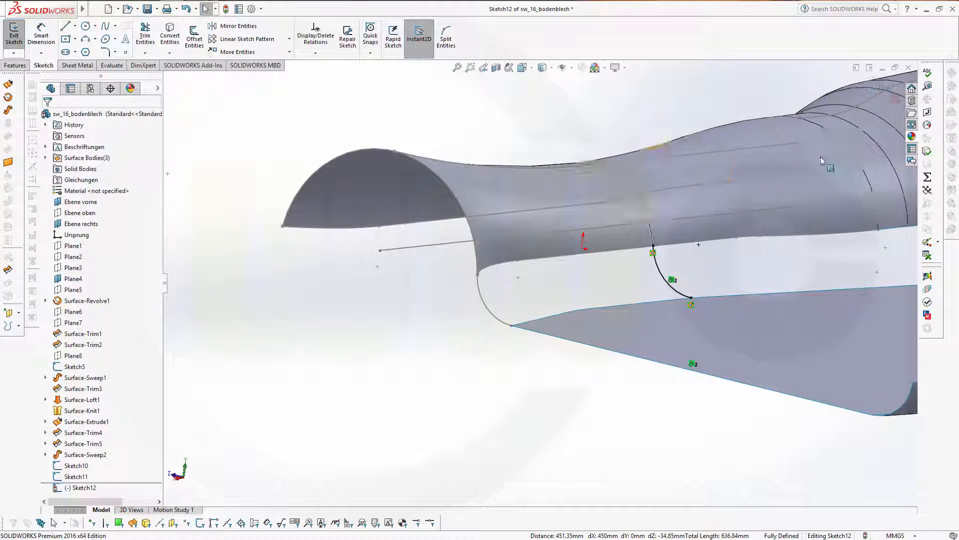
{"action": "left_click", "coordinate": [894, 99]}
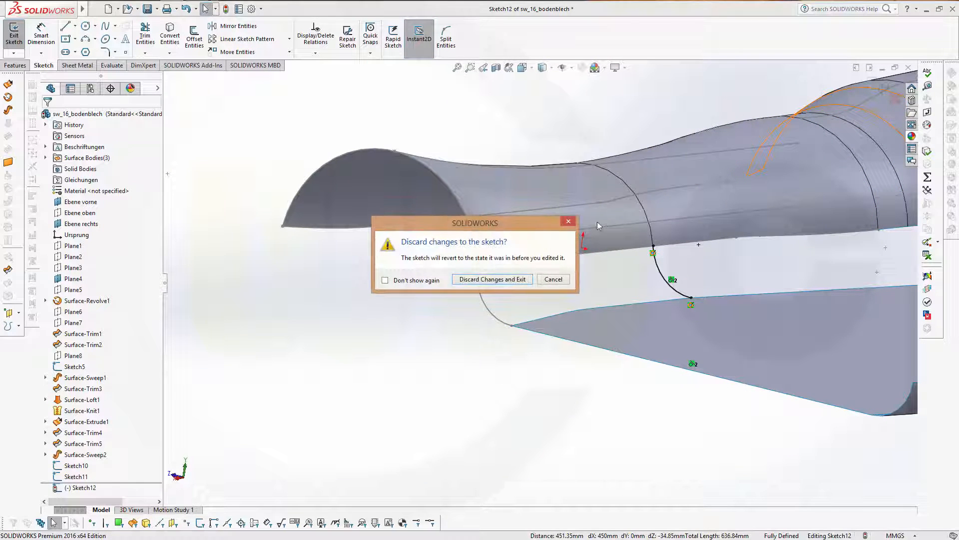
{"action": "left_click", "coordinate": [553, 279]}
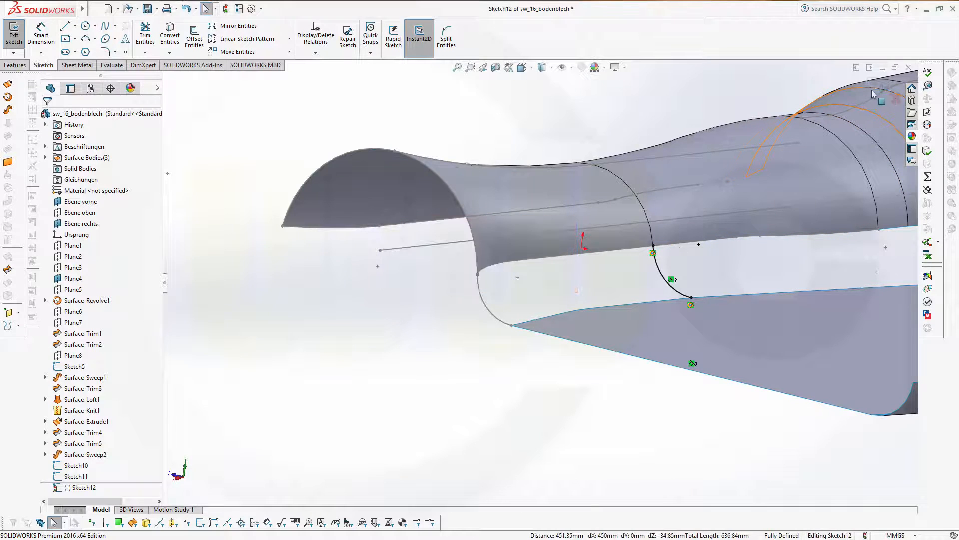
{"action": "left_click", "coordinate": [883, 92]}
{"action": "scroll", "coordinate": [725, 286], "scroll_direction": "up", "scroll_amount": 3}
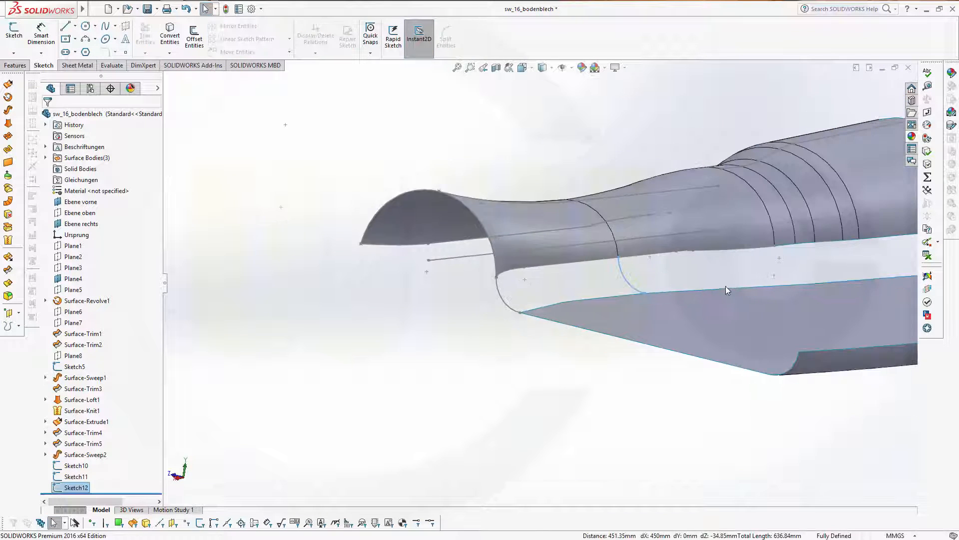
{"action": "middle_click_drag", "start_coordinate": [788, 282], "coordinate": [420, 322]}
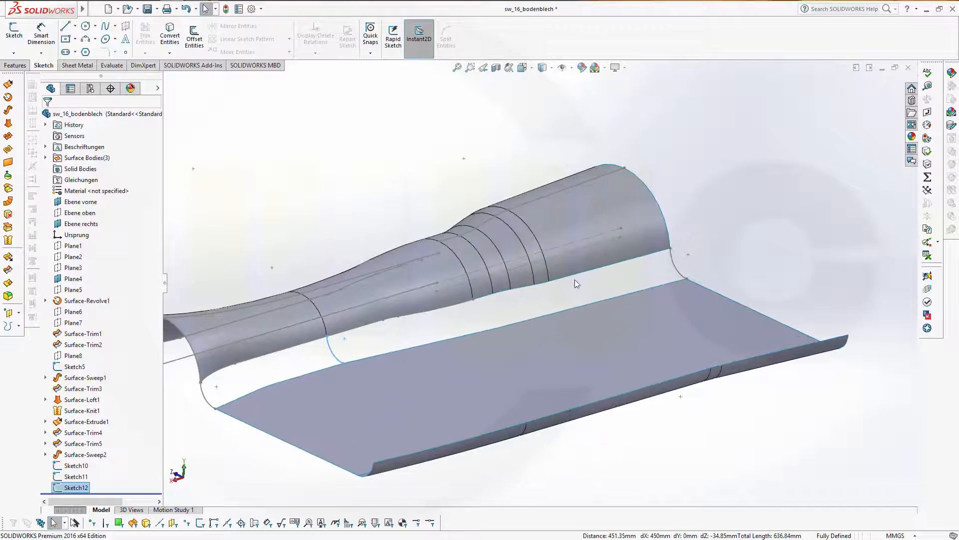
Create a reference plane parallel to Ebene rechts through the lower vertex where the tunnel's transition meets its wide section.
{"action": "scroll", "coordinate": [575, 280], "scroll_direction": "down", "scroll_amount": 3}
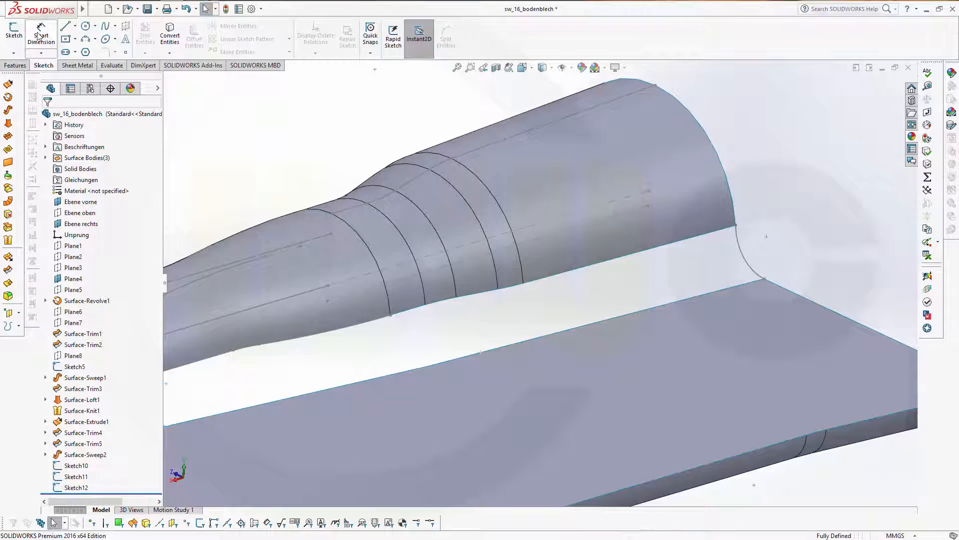
{"action": "left_click", "coordinate": [14, 32]}
{"action": "left_click", "coordinate": [15, 33]}
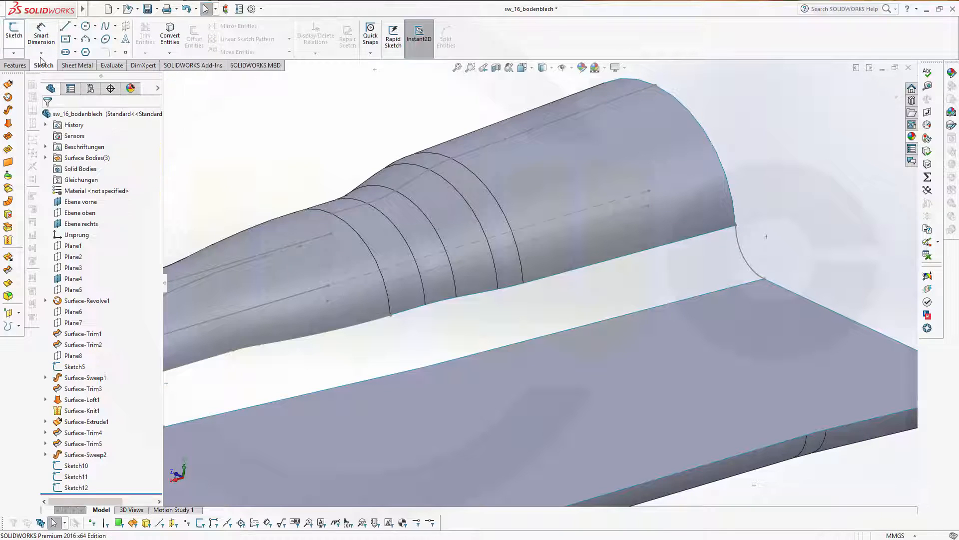
{"action": "left_click", "coordinate": [15, 65]}
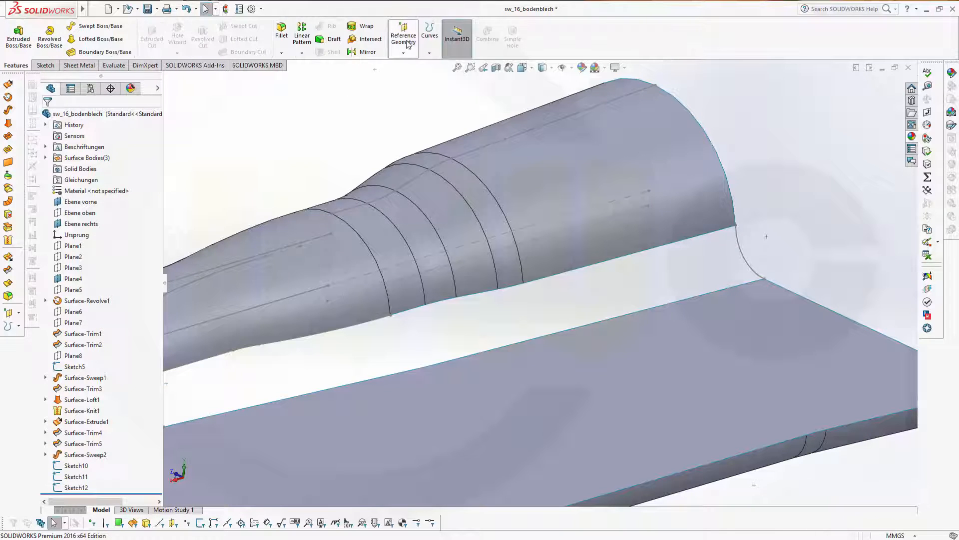
{"action": "left_click", "coordinate": [405, 36]}
{"action": "left_click", "coordinate": [408, 67]}
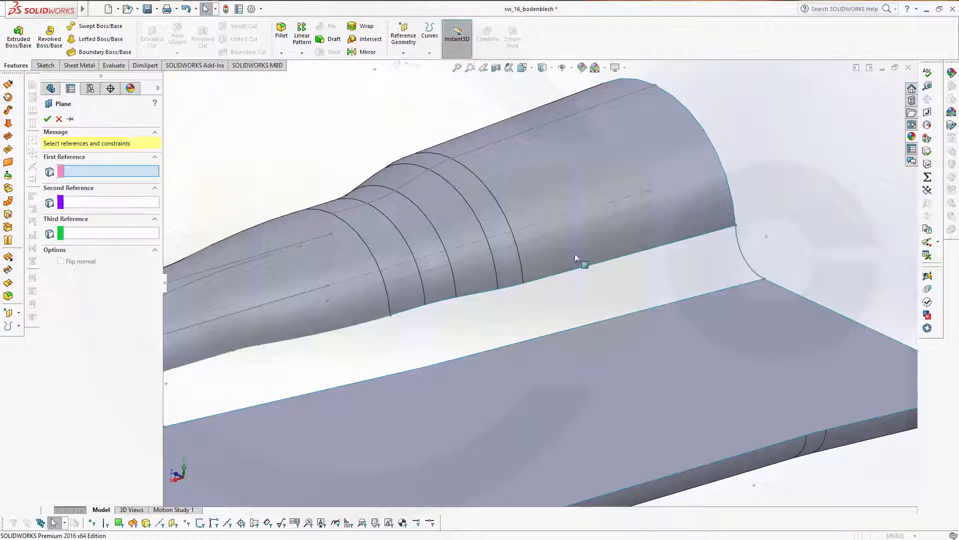
{"action": "left_click", "coordinate": [524, 283]}
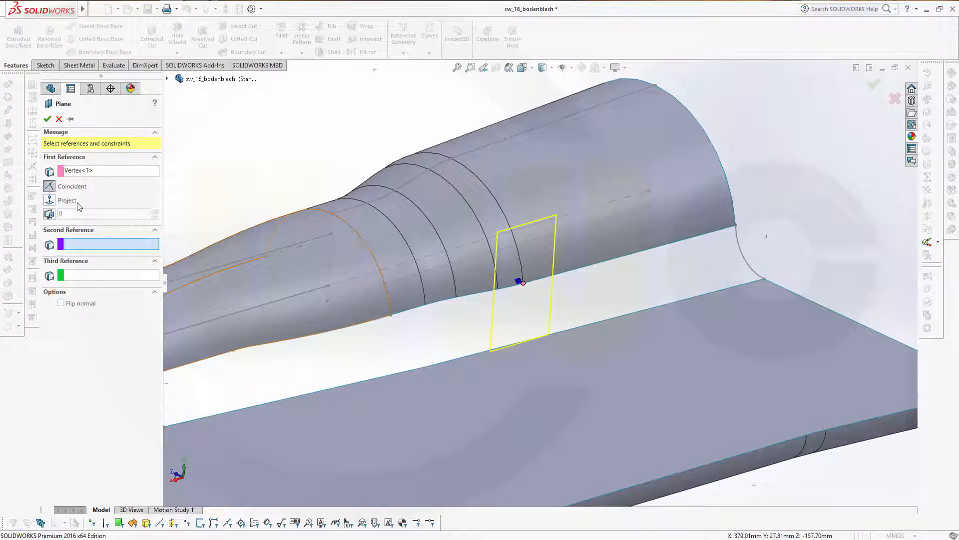
{"action": "left_click", "coordinate": [169, 79]}
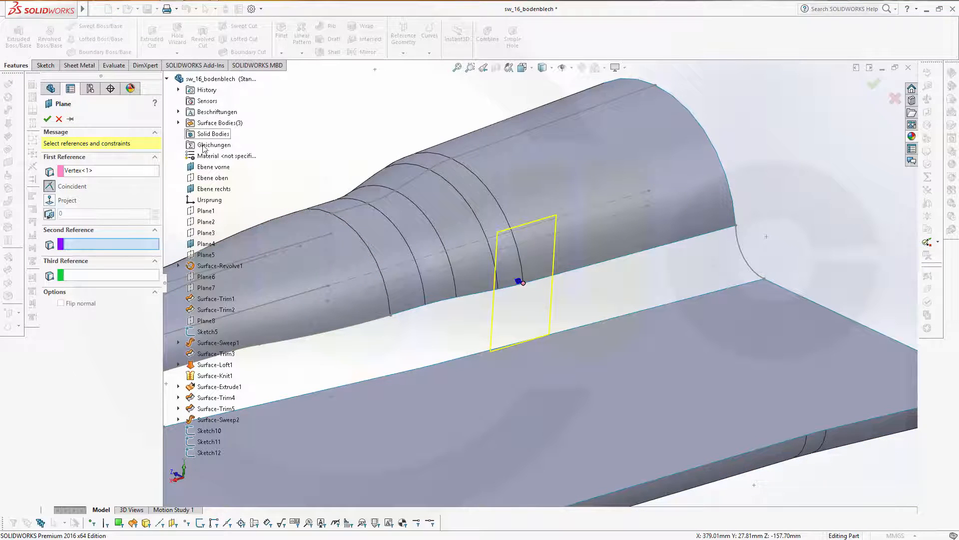
{"action": "left_click", "coordinate": [208, 194]}
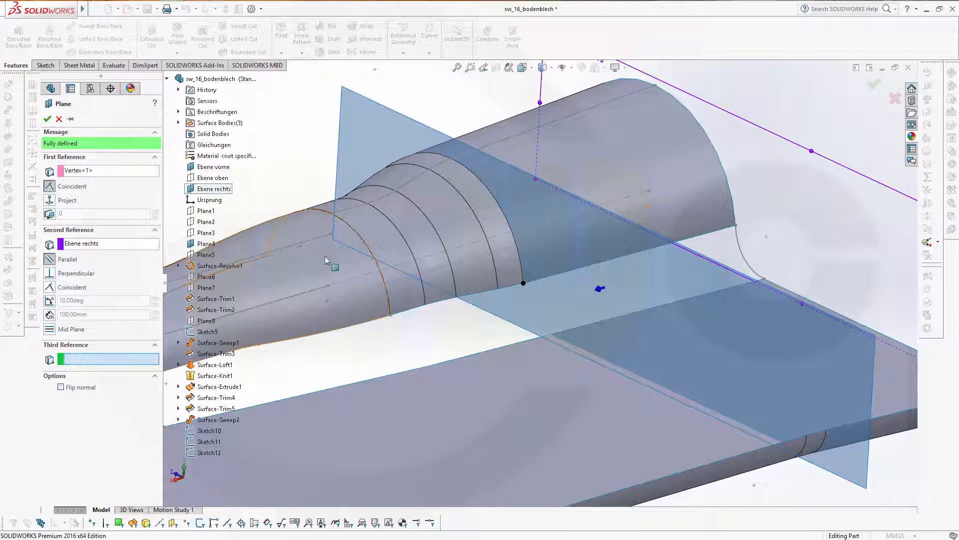
{"action": "left_click", "coordinate": [47, 118]}
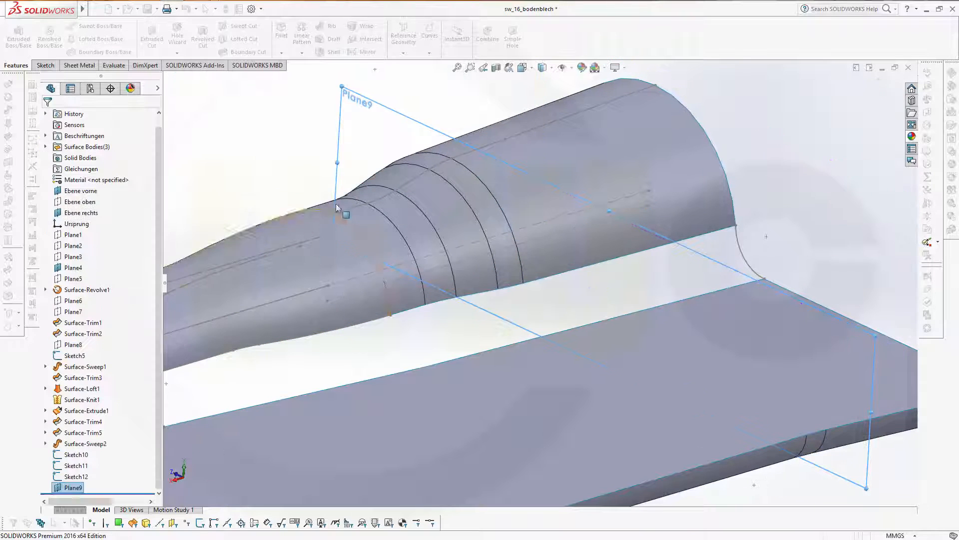
Sketch a three-point arc on Plane9 in the gap between the tunnel's lower edge and the floor panel.
{"action": "left_click", "coordinate": [406, 116]}
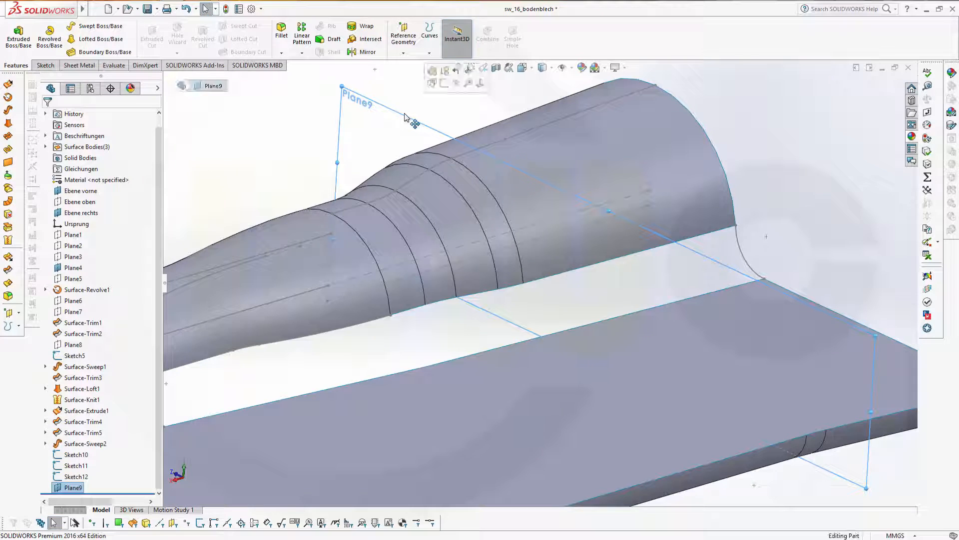
{"action": "left_click", "coordinate": [443, 80]}
{"action": "middle_click_drag", "start_coordinate": [576, 326], "coordinate": [608, 309]}
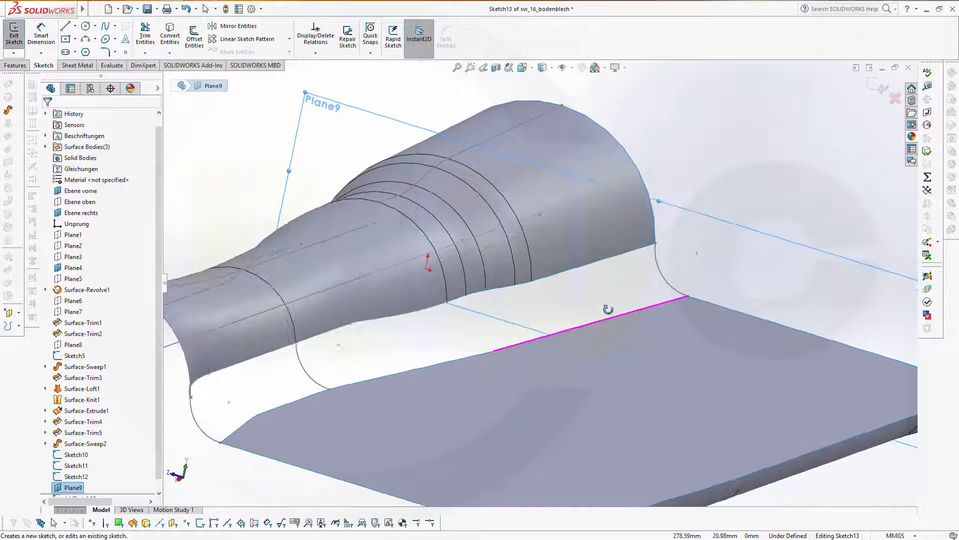
{"action": "left_click", "coordinate": [86, 39]}
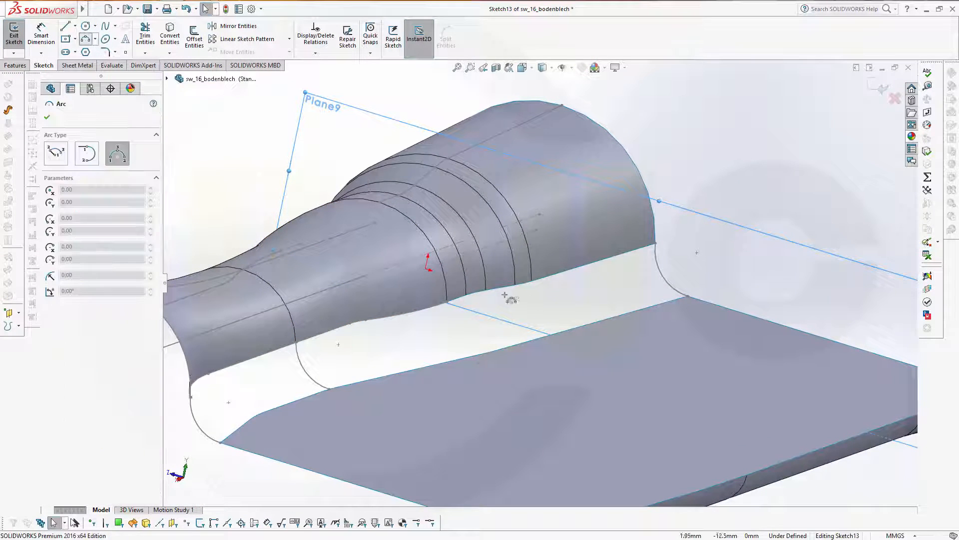
{"action": "left_click", "coordinate": [534, 291]}
{"action": "left_click", "coordinate": [564, 320]}
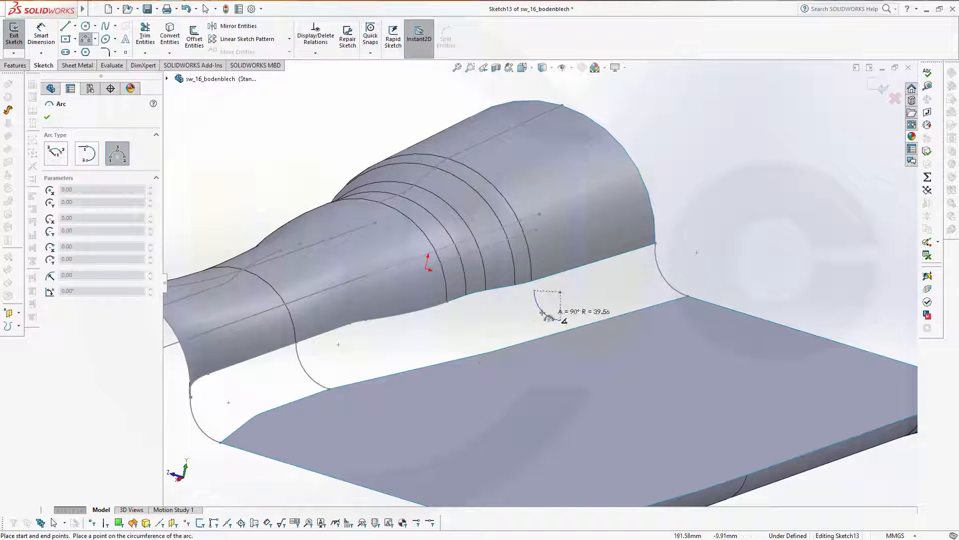
{"action": "left_click", "coordinate": [542, 315]}
{"action": "key", "text": "Escape"}
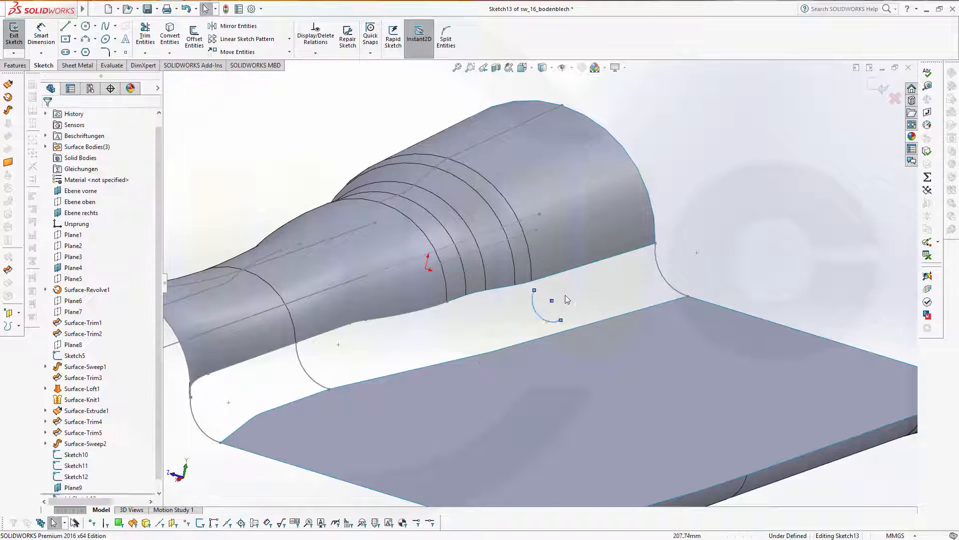
Add a Pierce relation between the arc's lower endpoint and the floor panel's edge facing the tunnel.
{"action": "scroll", "coordinate": [565, 295], "scroll_direction": "up", "scroll_amount": 2}
{"action": "scroll", "coordinate": [622, 300], "scroll_direction": "down", "scroll_amount": 3}
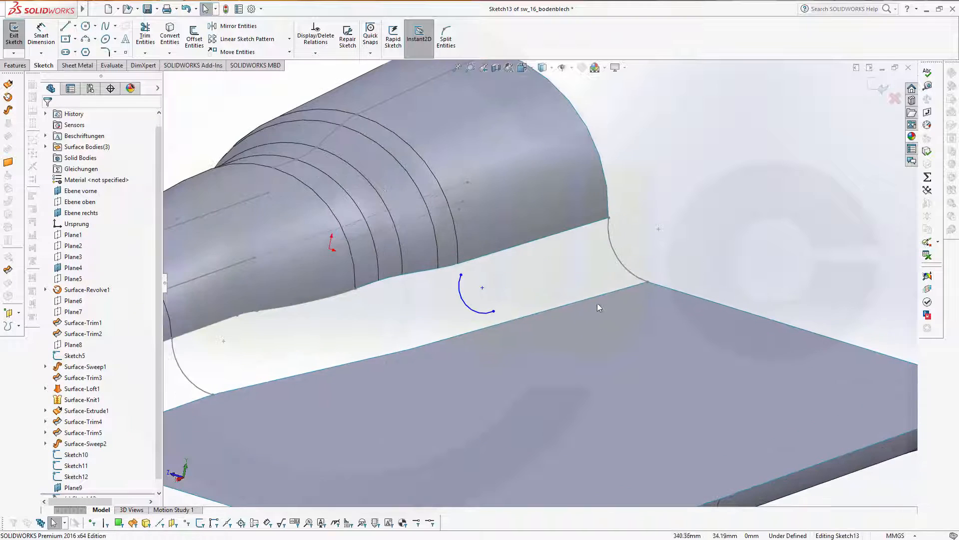
{"action": "left_click", "coordinate": [493, 312]}
{"action": "left_click", "coordinate": [503, 326]}
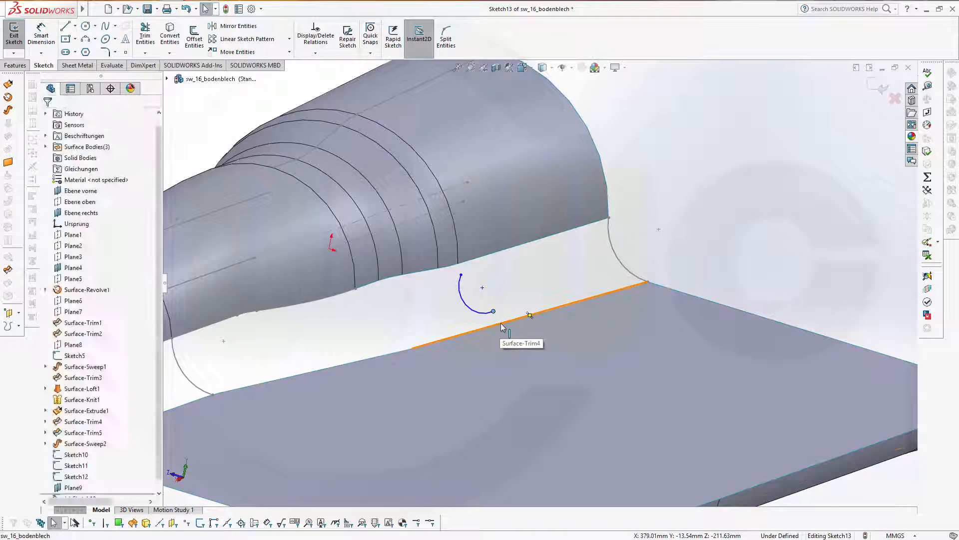
{"action": "left_click", "coordinate": [503, 327], "text": "ctrl"}
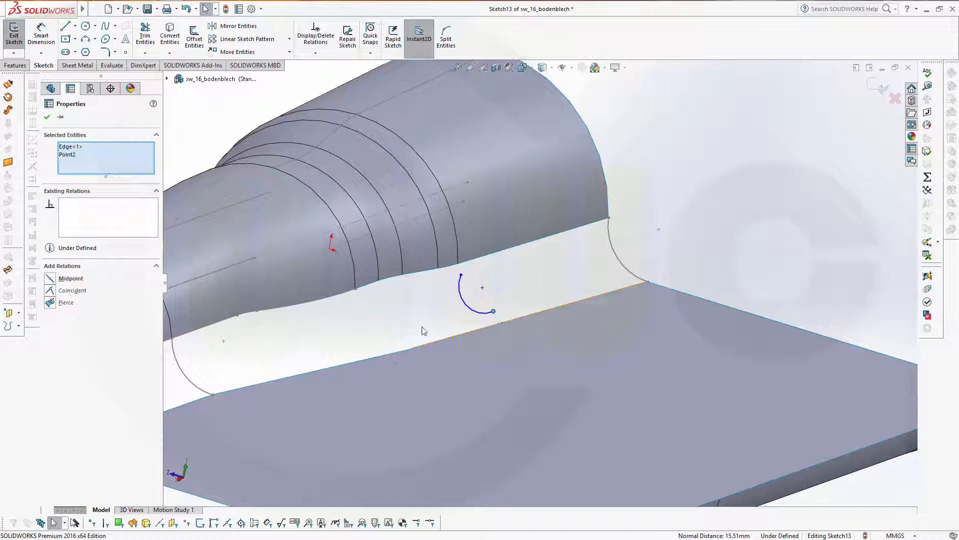
{"action": "left_click", "coordinate": [50, 302]}
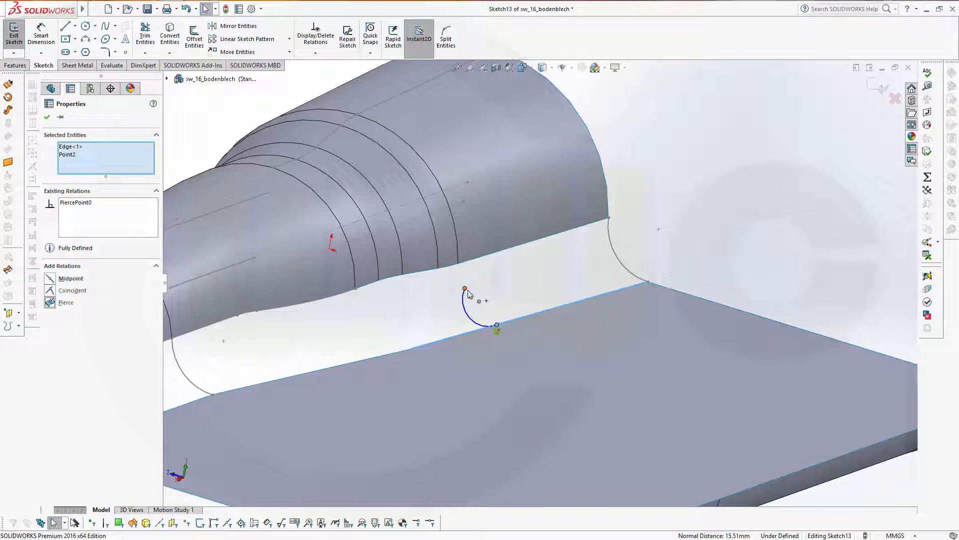
Make the arc's upper endpoint coincident with the lower vertex where the tunnel's transition meets its wide section.
{"action": "left_click", "coordinate": [465, 289]}
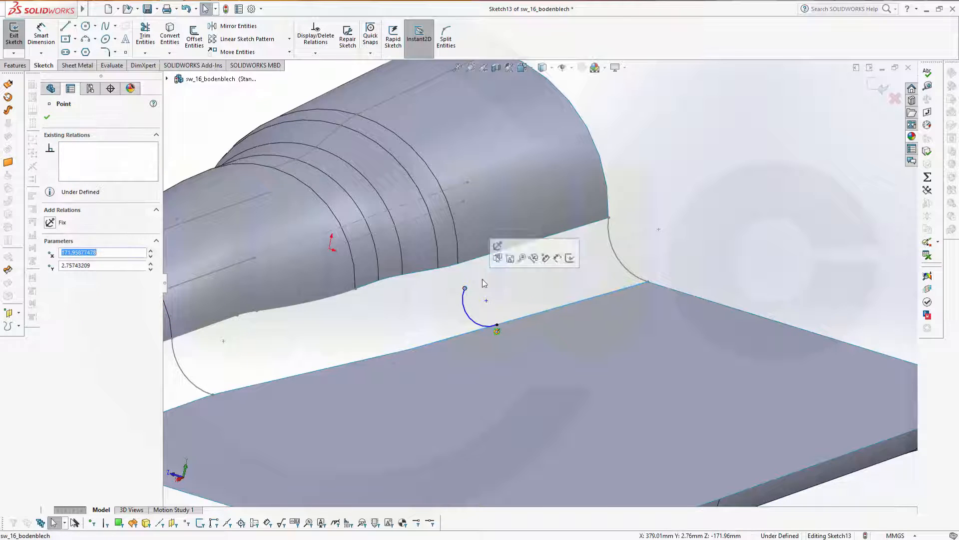
{"action": "left_click", "coordinate": [459, 265], "text": "ctrl"}
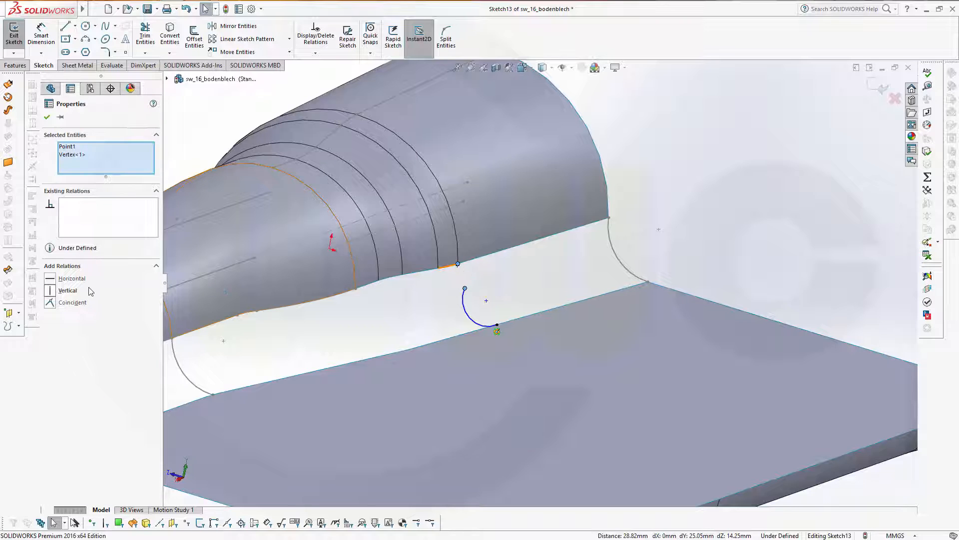
{"action": "left_click", "coordinate": [59, 305]}
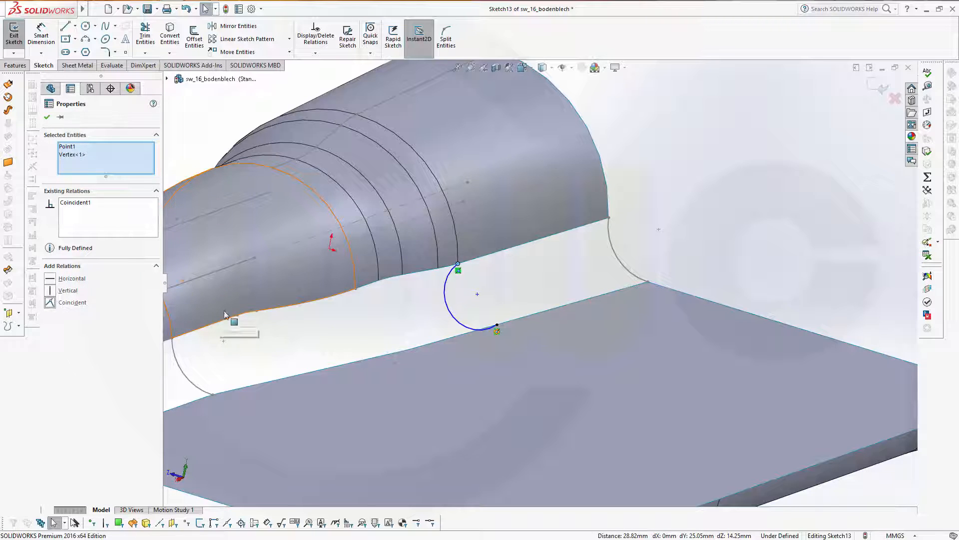
{"action": "left_click", "coordinate": [47, 117]}
Make the arc on Plane9 tangent to the floor panel's straight end edge and close the sketch, keeping its changes.
{"action": "middle_click_drag", "start_coordinate": [499, 369], "coordinate": [535, 359]}
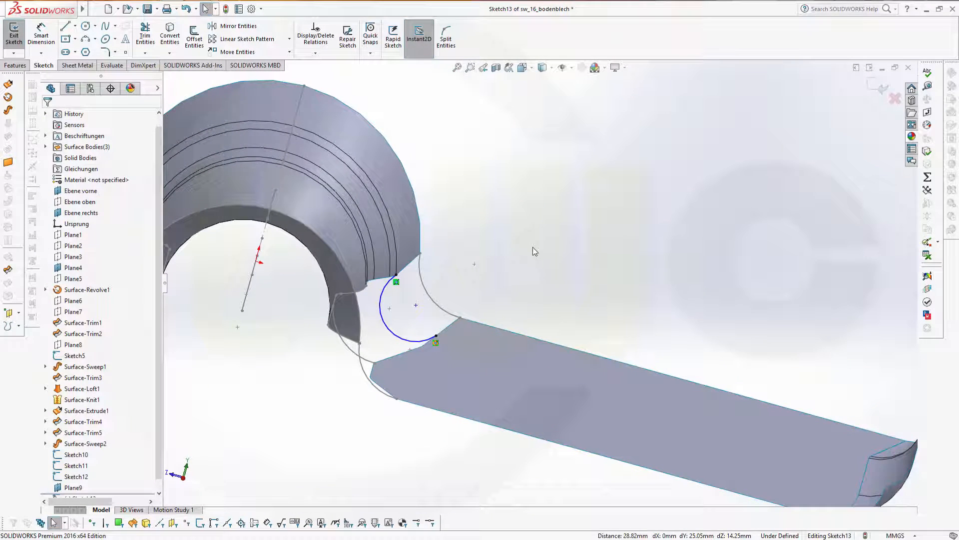
{"action": "left_click", "coordinate": [410, 341]}
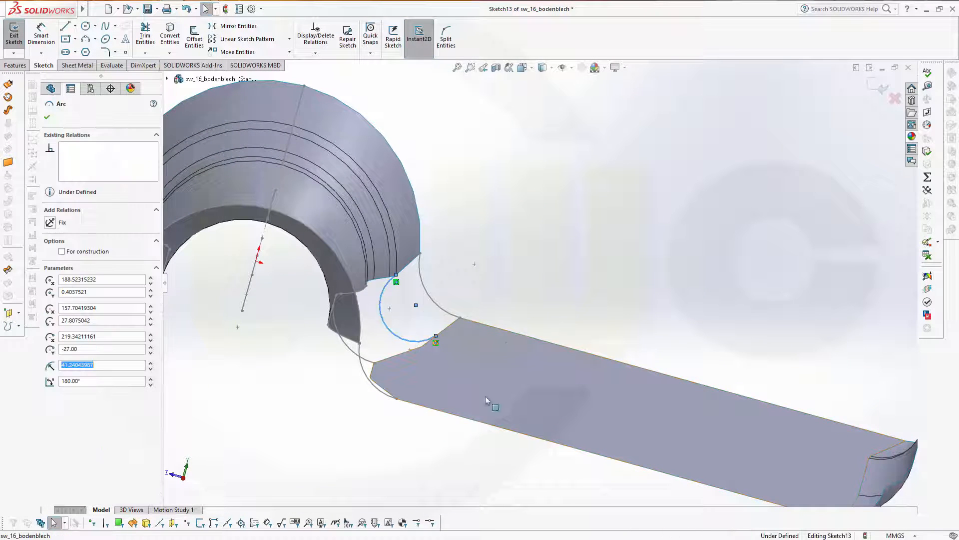
{"action": "left_click", "coordinate": [470, 421], "text": "ctrl"}
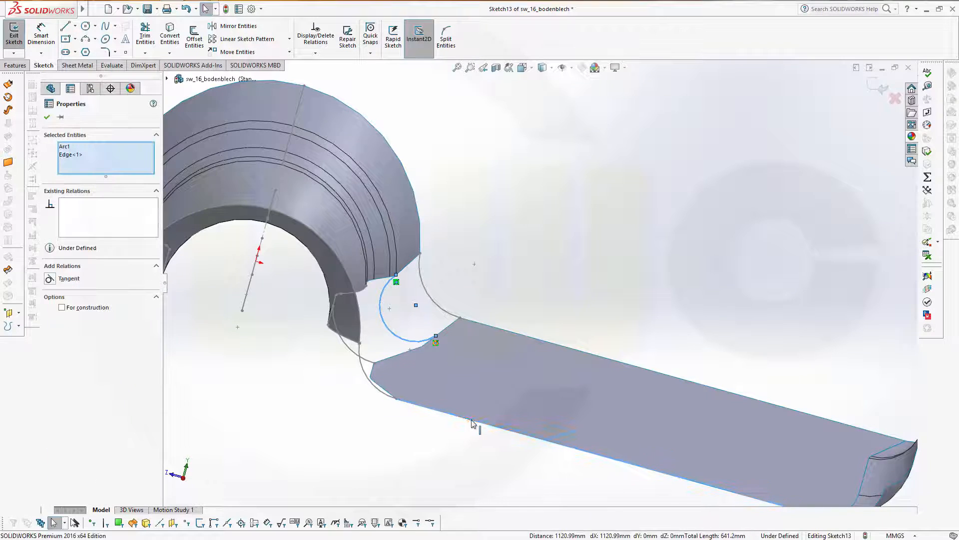
{"action": "left_click", "coordinate": [50, 279]}
{"action": "key", "text": "Escape"}
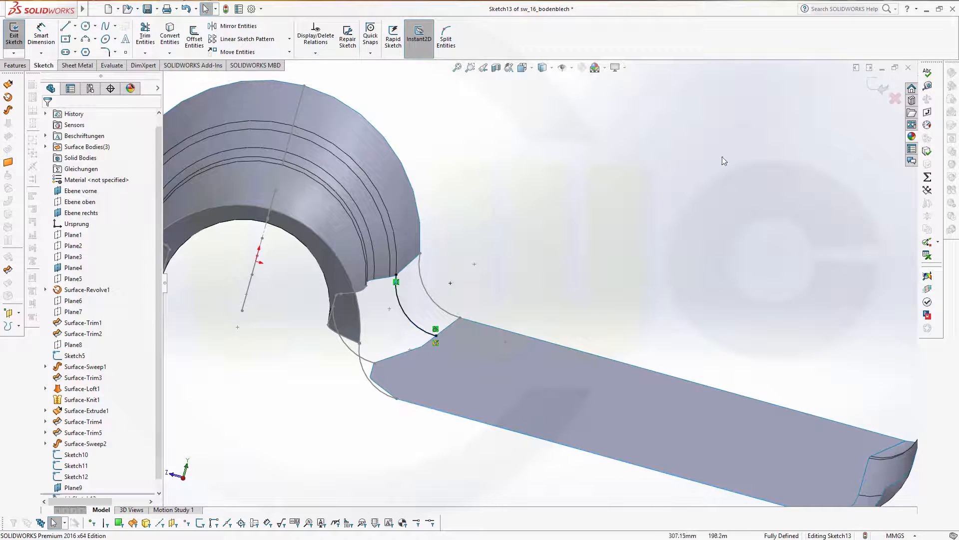
{"action": "left_click", "coordinate": [878, 92]}
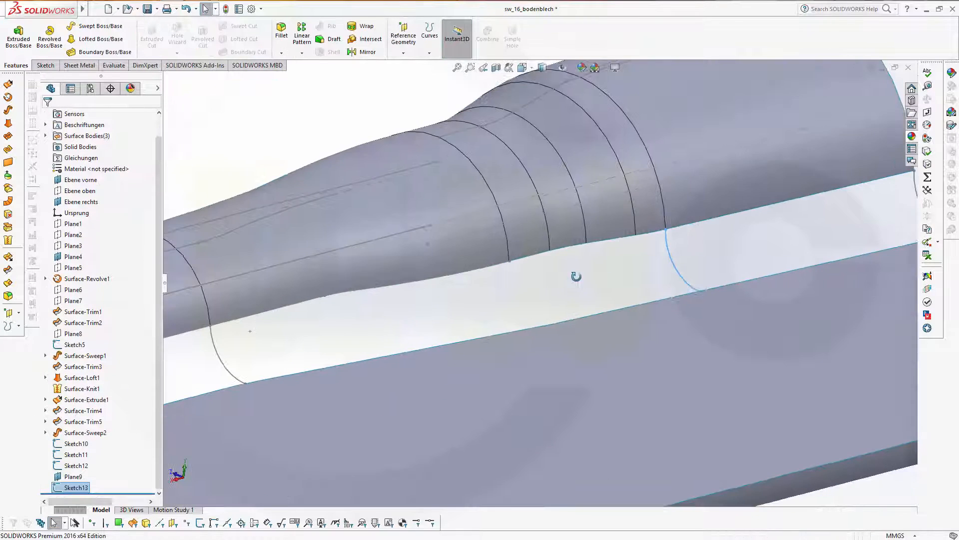
Start a Fill Surface with the arc sketch at the tunnel's narrow end as the first patch boundary.
{"action": "scroll", "coordinate": [557, 288], "scroll_direction": "up", "scroll_amount": 2}
{"action": "scroll", "coordinate": [556, 289], "scroll_direction": "up", "scroll_amount": 1}
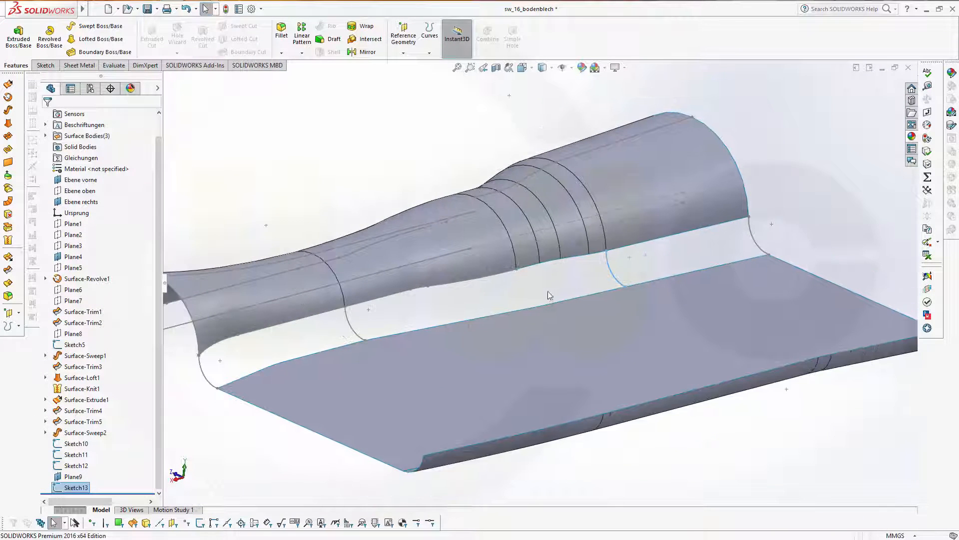
{"action": "scroll", "coordinate": [416, 307], "scroll_direction": "up", "scroll_amount": 2}
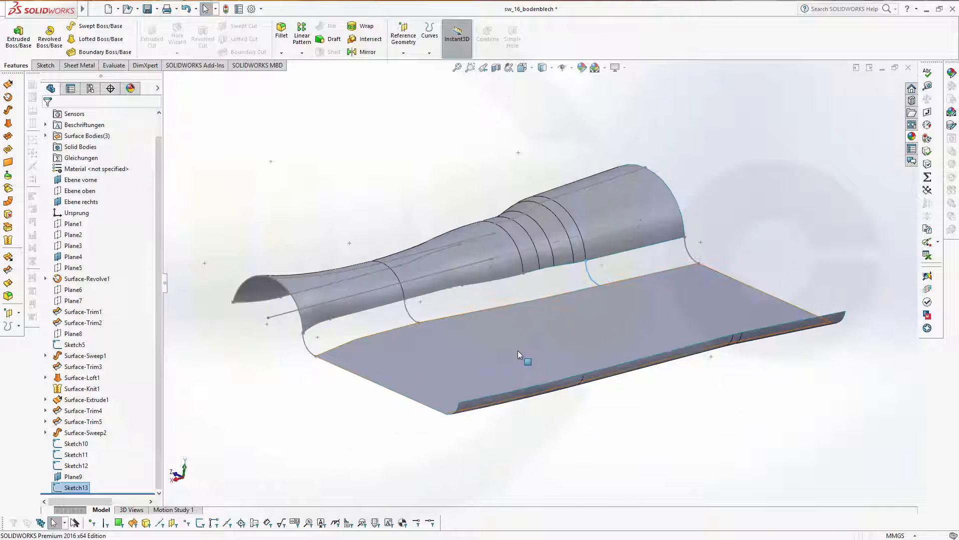
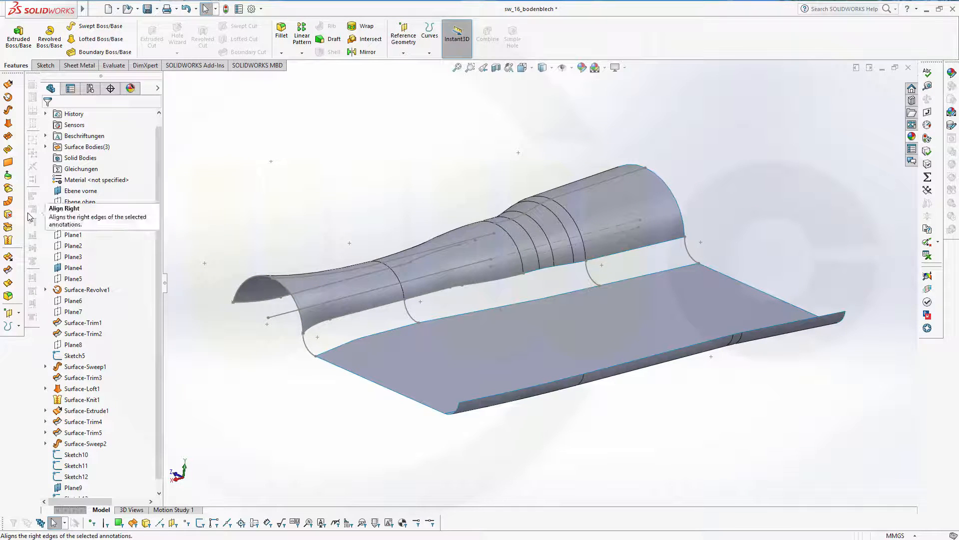
{"action": "left_click", "coordinate": [8, 149]}
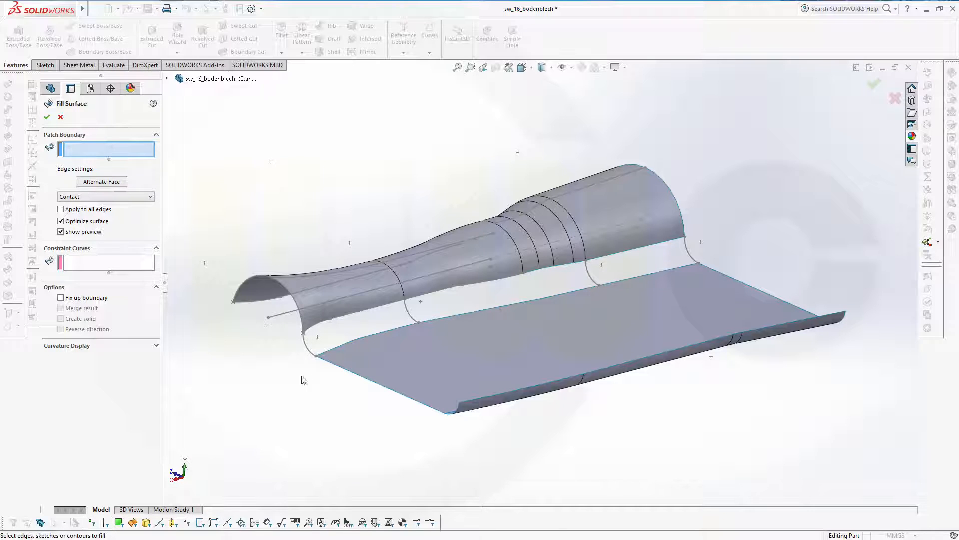
{"action": "left_click", "coordinate": [306, 347]}
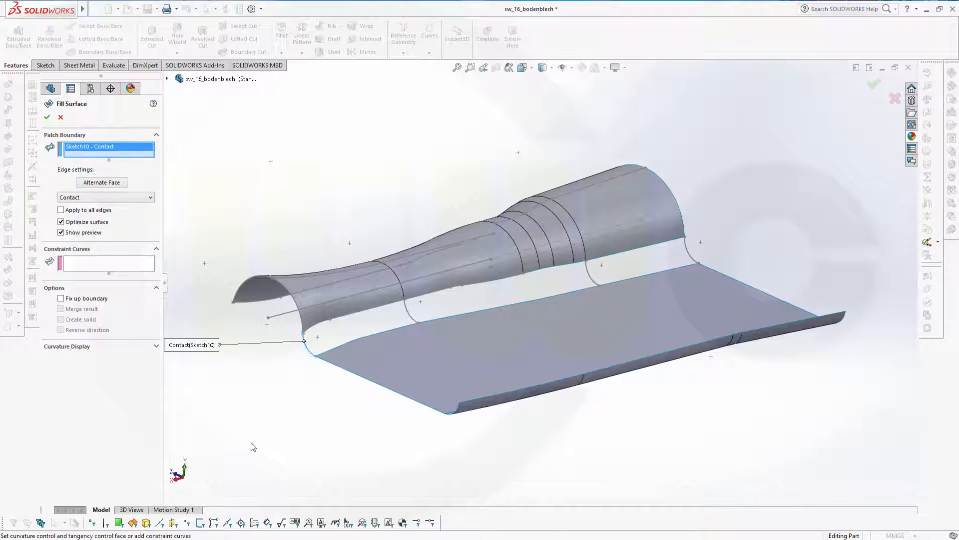
Restrict selection to edges and add the tunnel's seven lower edges to the patch boundary with Contact, from the narrow to the wide end.
{"action": "left_click", "coordinate": [106, 522]}
{"action": "scroll", "coordinate": [326, 351], "scroll_direction": "up", "scroll_amount": 2}
{"action": "scroll", "coordinate": [420, 313], "scroll_direction": "down", "scroll_amount": 5}
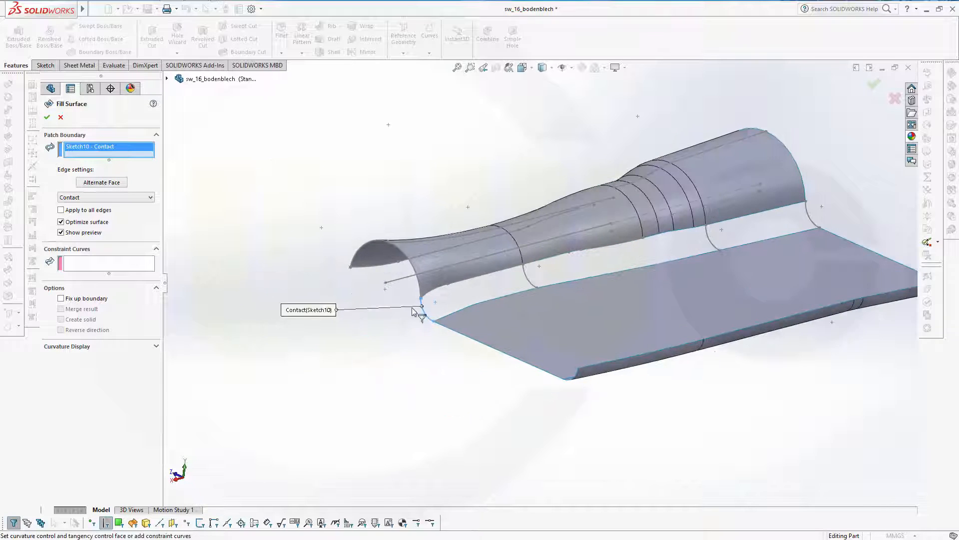
{"action": "left_click", "coordinate": [415, 291]}
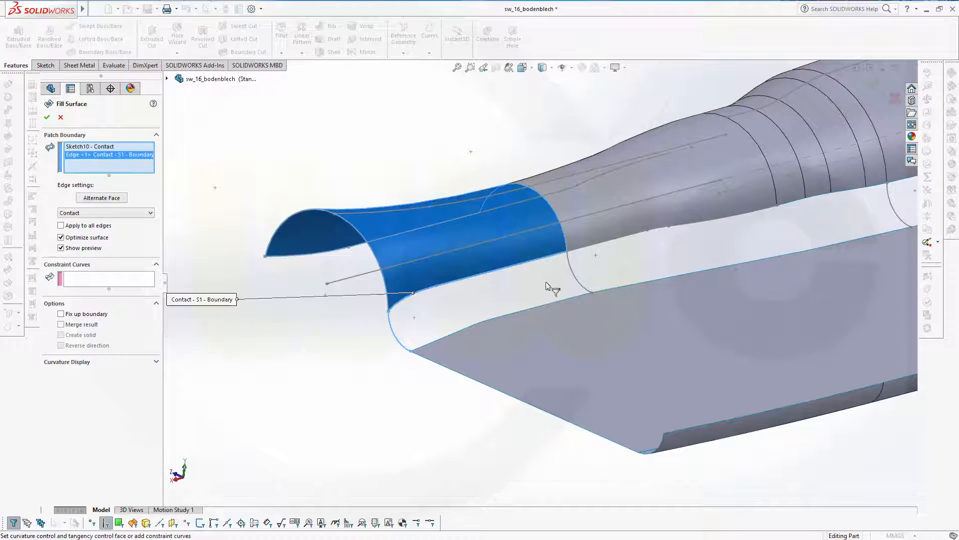
{"action": "left_click", "coordinate": [604, 244]}
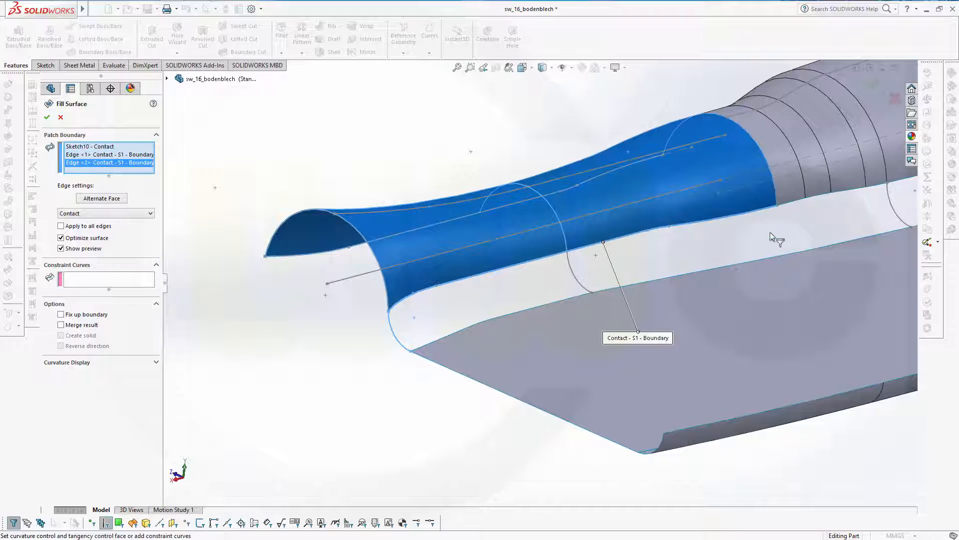
{"action": "left_click", "coordinate": [793, 204]}
{"action": "left_click", "coordinate": [824, 195]}
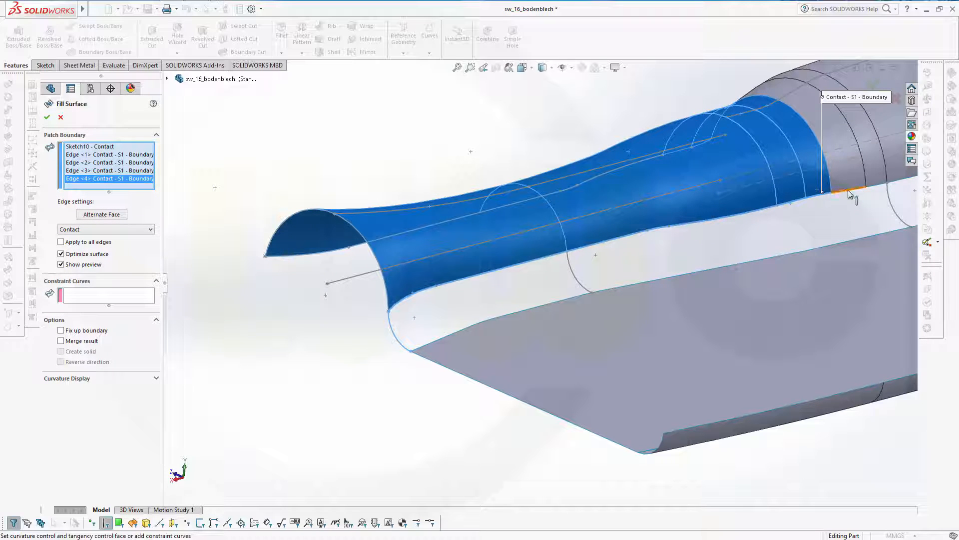
{"action": "left_click", "coordinate": [855, 196]}
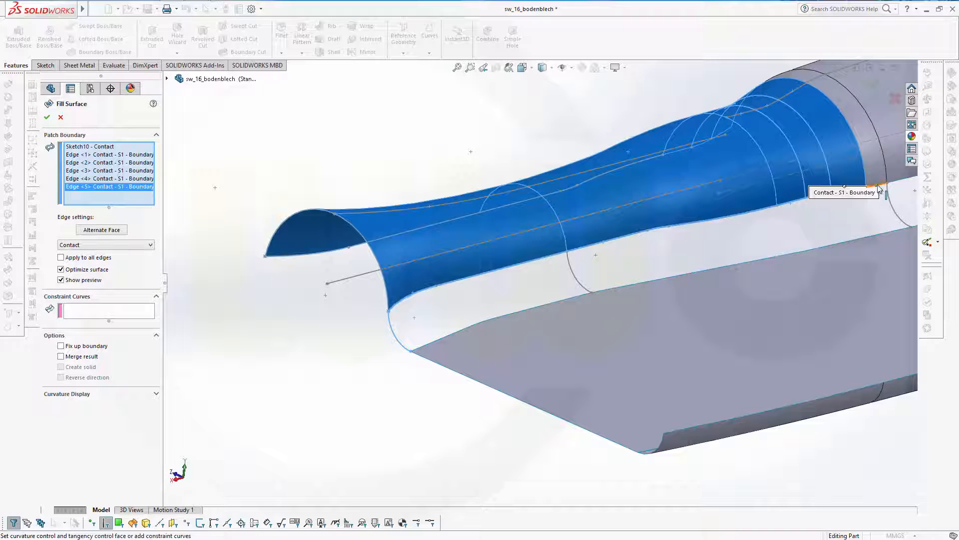
{"action": "left_click", "coordinate": [879, 188]}
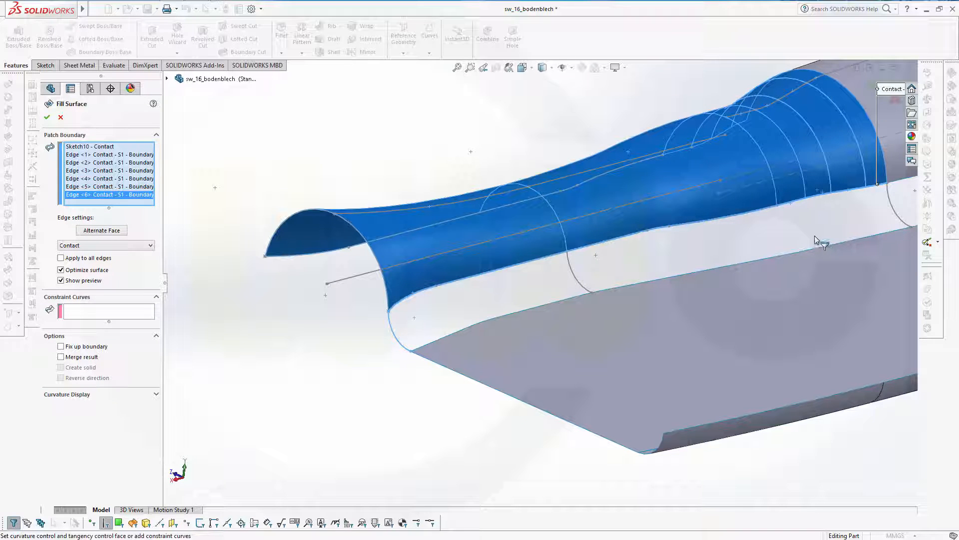
{"action": "middle_click_drag", "start_coordinate": [789, 250], "coordinate": [649, 262]}
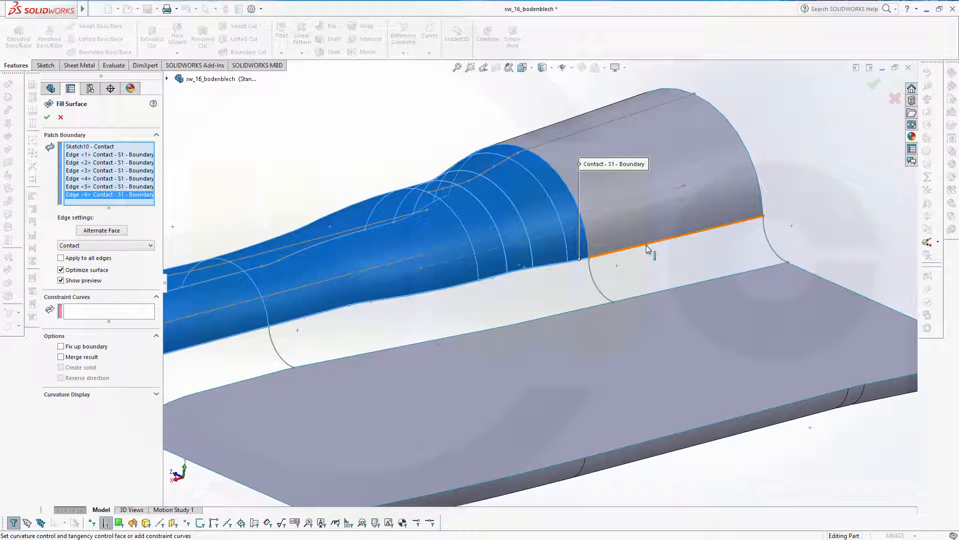
{"action": "left_click", "coordinate": [650, 242]}
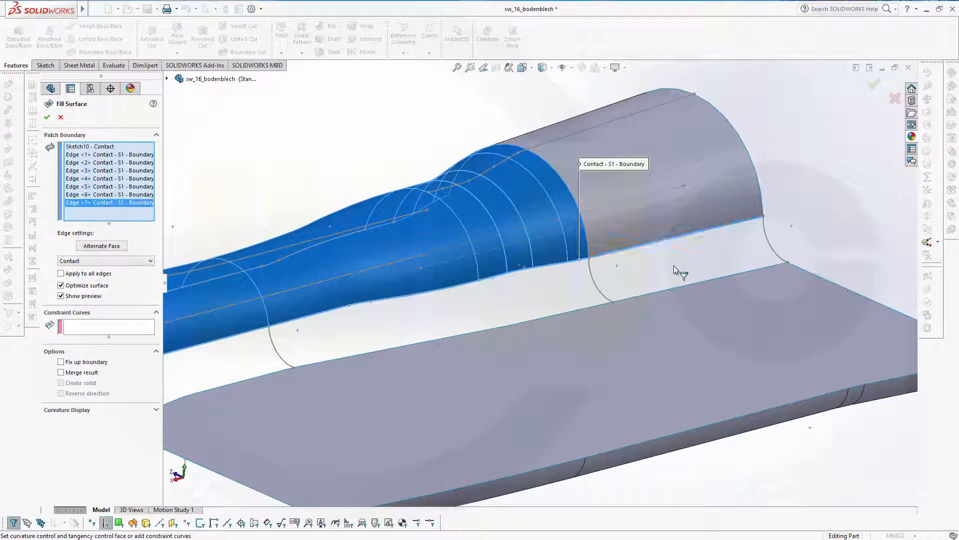
Complete the patch boundary with the arc sketch at the tunnel's wide end and the floor panel's seven edges facing the tunnel, using Contact.
{"action": "left_click", "coordinate": [106, 522]}
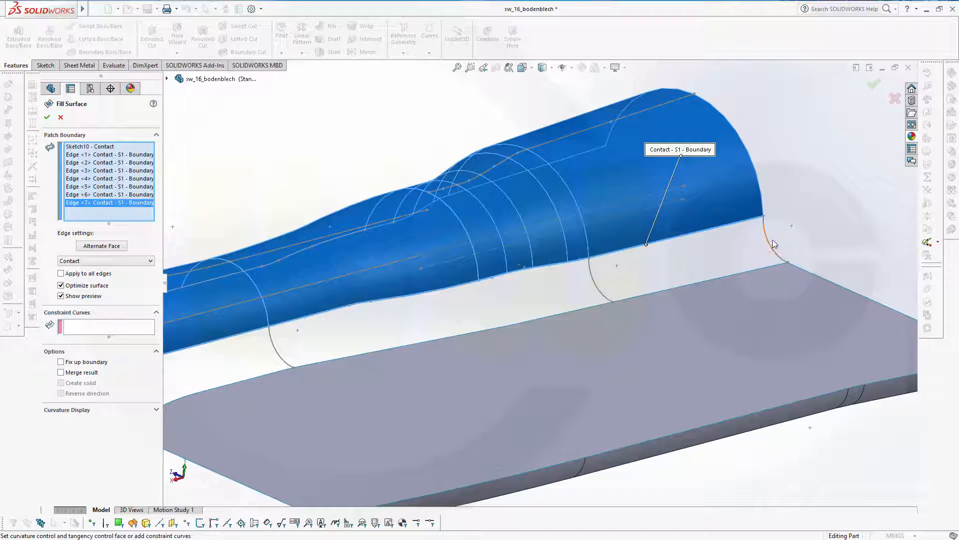
{"action": "left_click", "coordinate": [768, 242]}
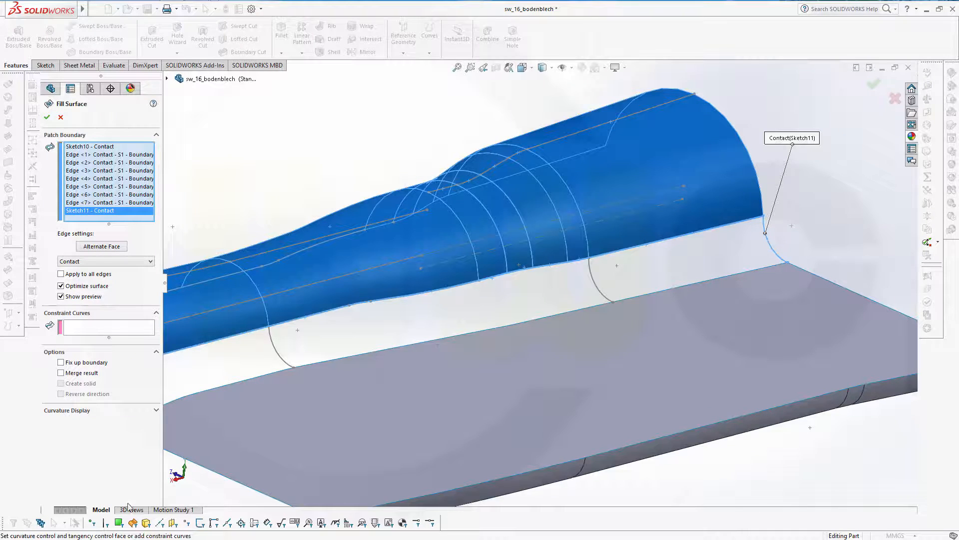
{"action": "key", "text": "e"}
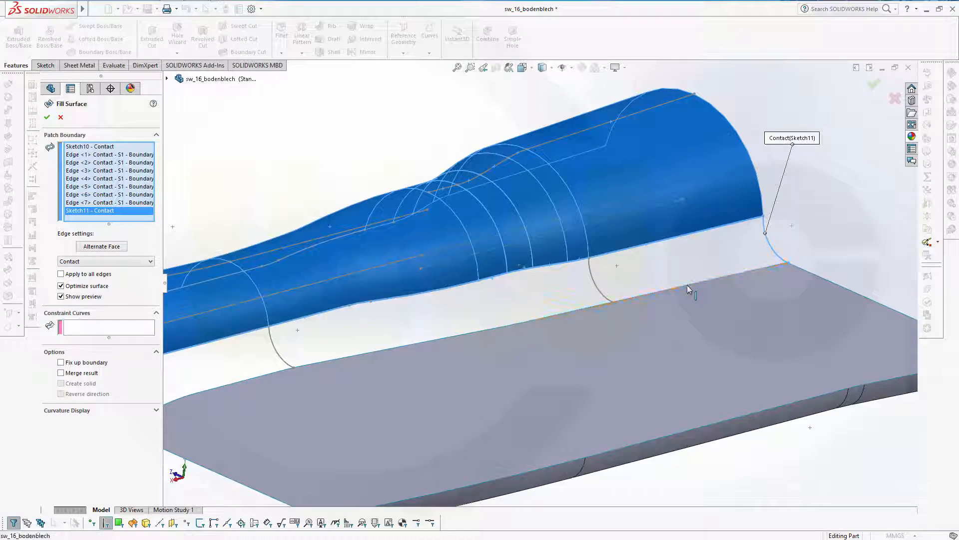
{"action": "left_click", "coordinate": [688, 287]}
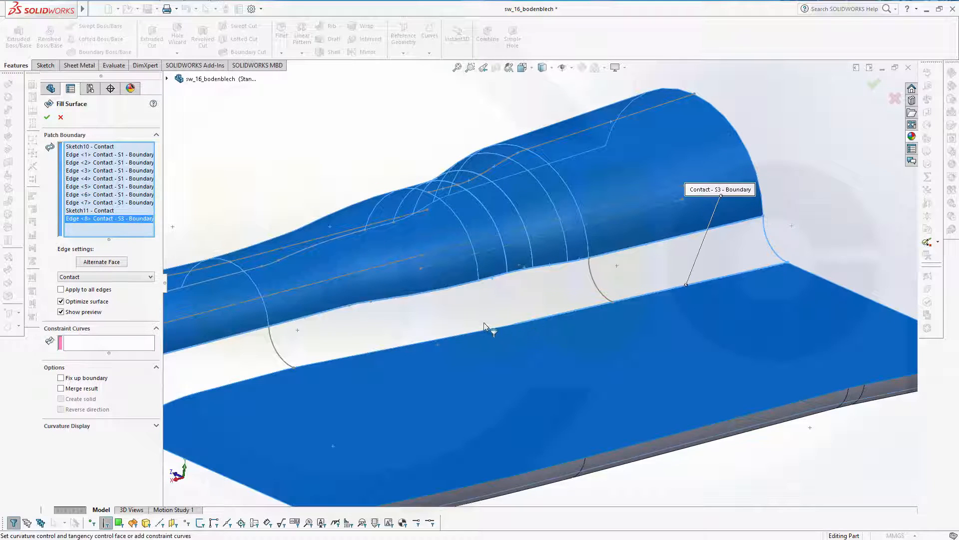
{"action": "left_click", "coordinate": [510, 325]}
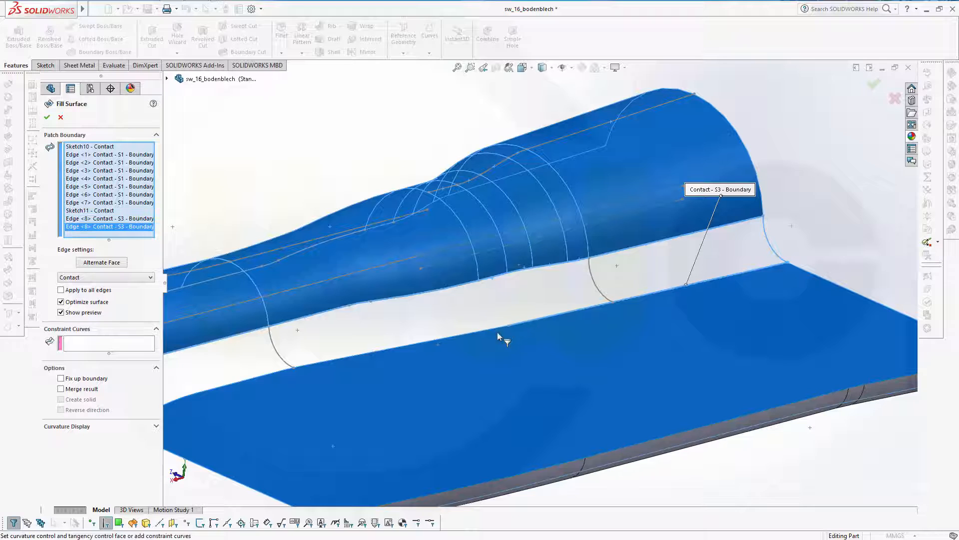
{"action": "left_click", "coordinate": [469, 333]}
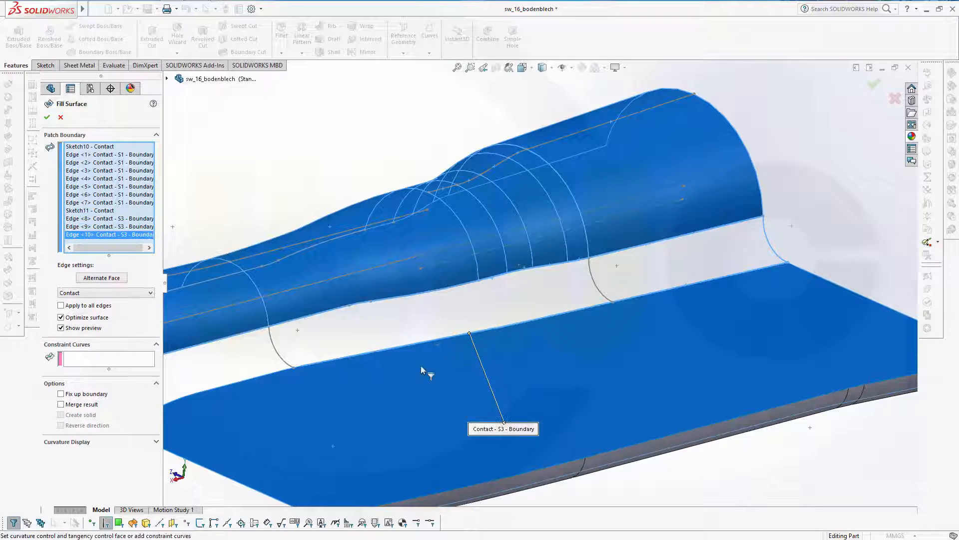
{"action": "left_click", "coordinate": [296, 367]}
{"action": "left_click", "coordinate": [221, 393]}
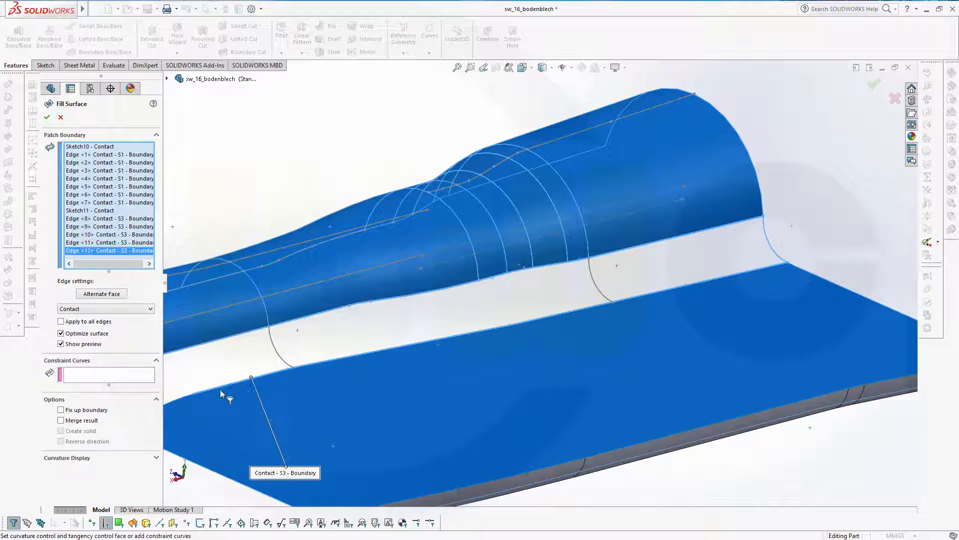
{"action": "left_click", "coordinate": [192, 393]}
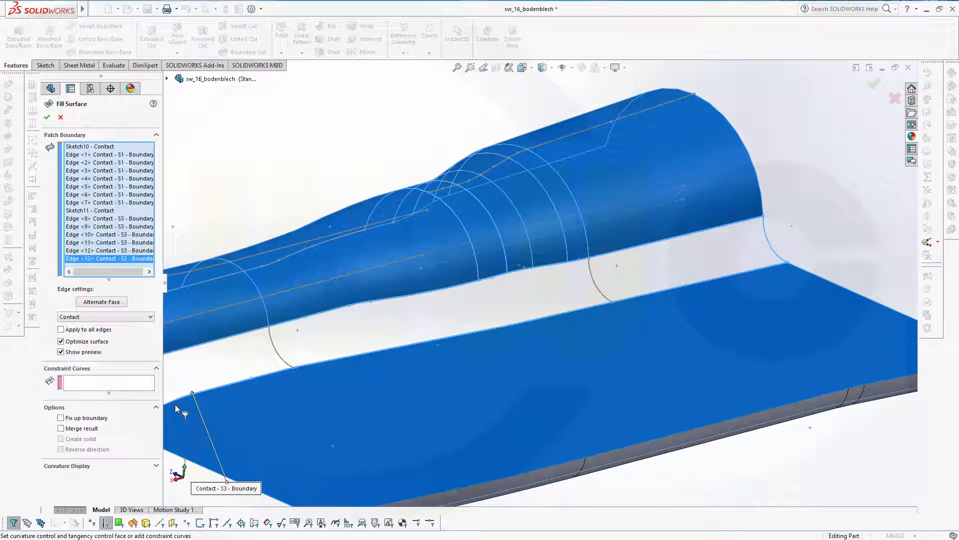
{"action": "left_click", "coordinate": [174, 409]}
{"action": "scroll", "coordinate": [294, 424], "scroll_direction": "up", "scroll_amount": 2}
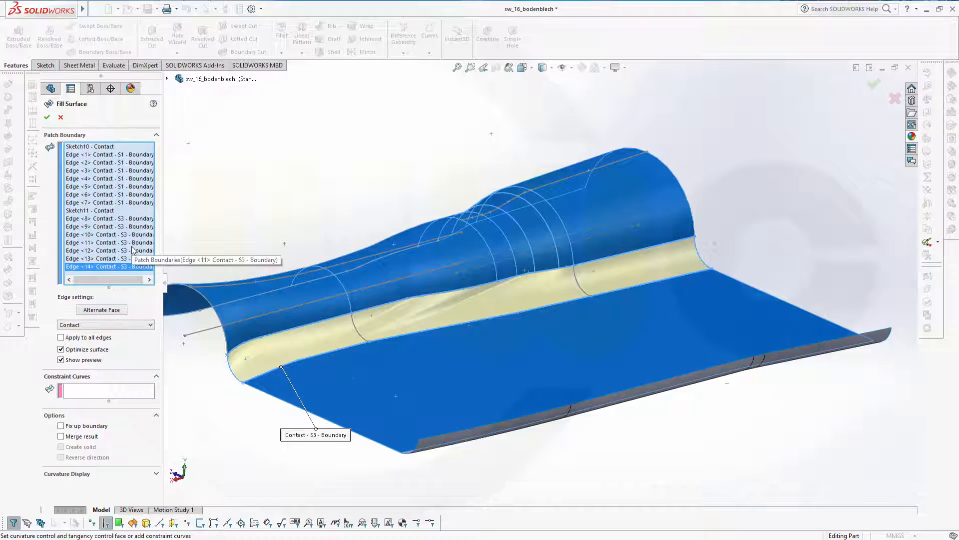
Set the curvature control of all fourteen boundary edges to Tangent, leaving out the two arc sketches.
{"action": "left_click", "coordinate": [110, 148], "text": "shift"}
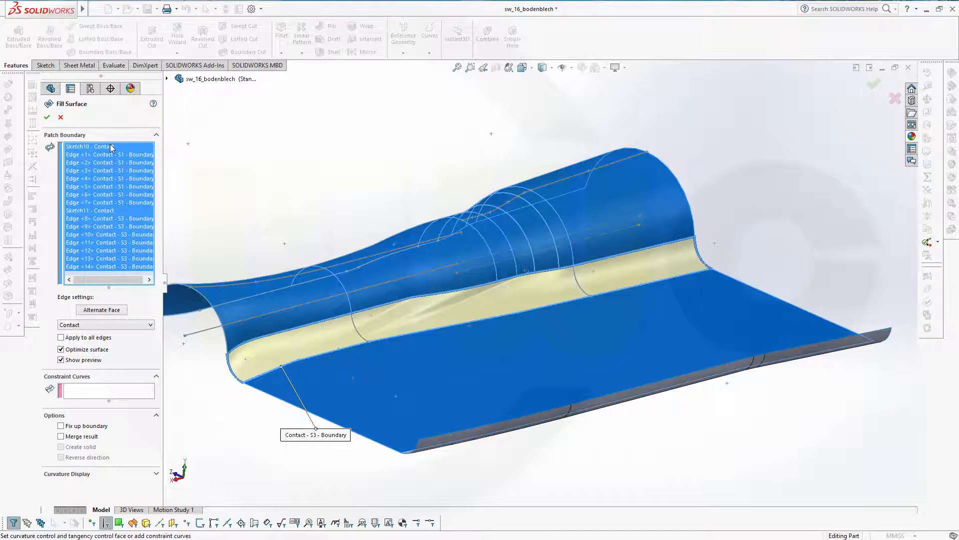
{"action": "left_click", "coordinate": [109, 147], "text": "ctrl"}
{"action": "left_click", "coordinate": [100, 212], "text": "ctrl"}
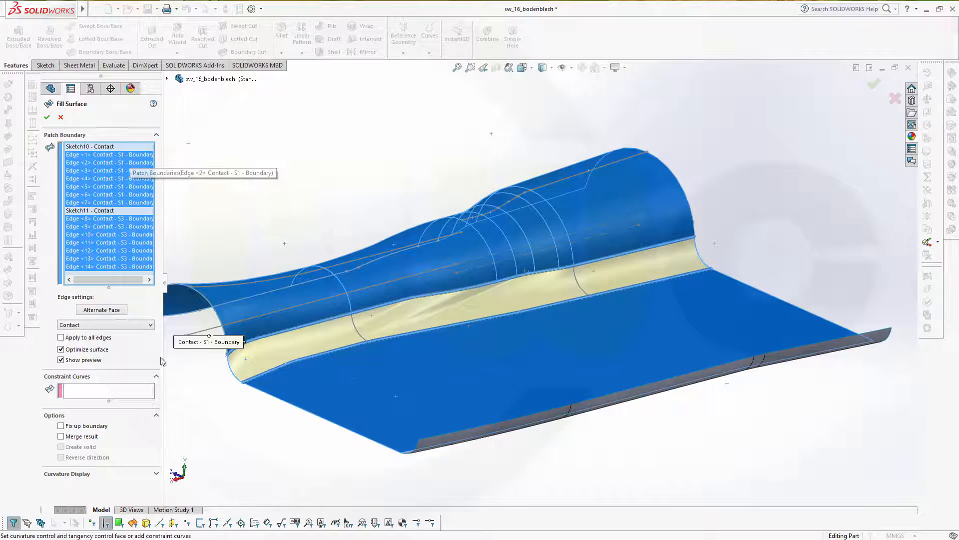
{"action": "left_click", "coordinate": [127, 325]}
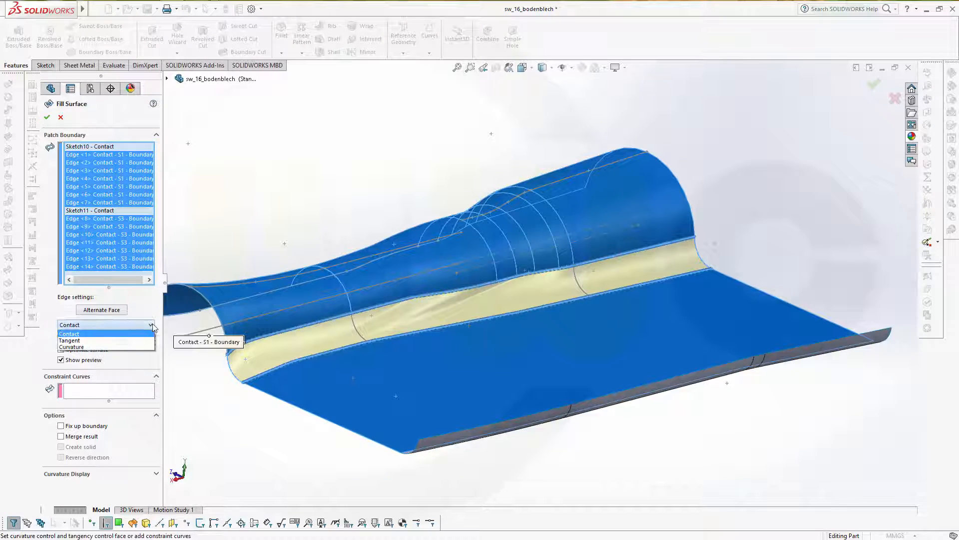
{"action": "left_click", "coordinate": [100, 339]}
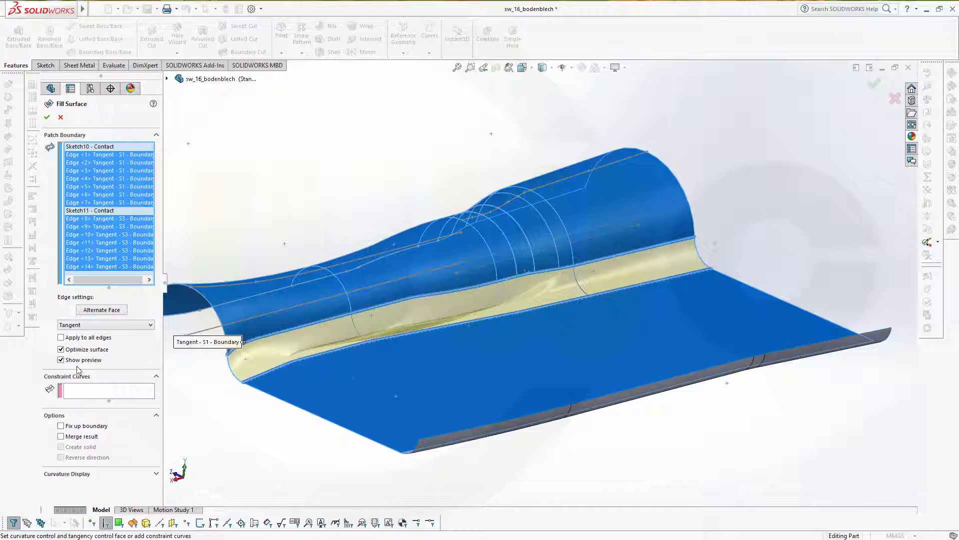
Turn off the edge filter and add the intermediate arc sketch near the tunnel's narrow end as a constraint curve.
{"action": "left_click", "coordinate": [84, 394]}
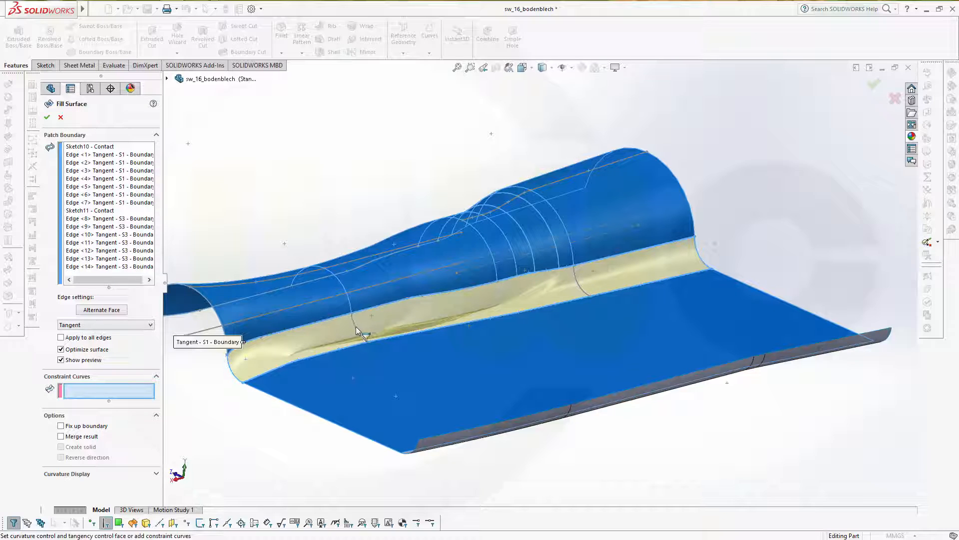
{"action": "left_click", "coordinate": [104, 523]}
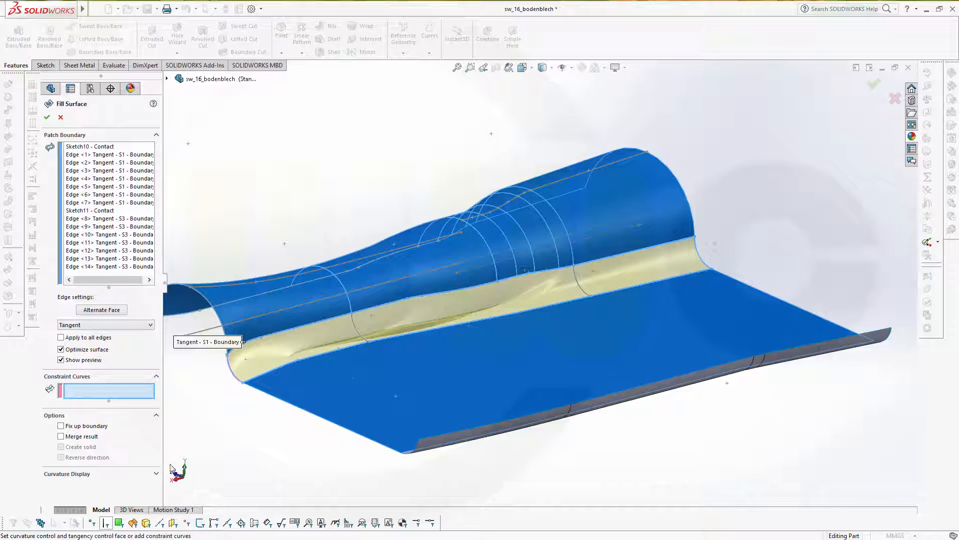
{"action": "left_click", "coordinate": [357, 329]}
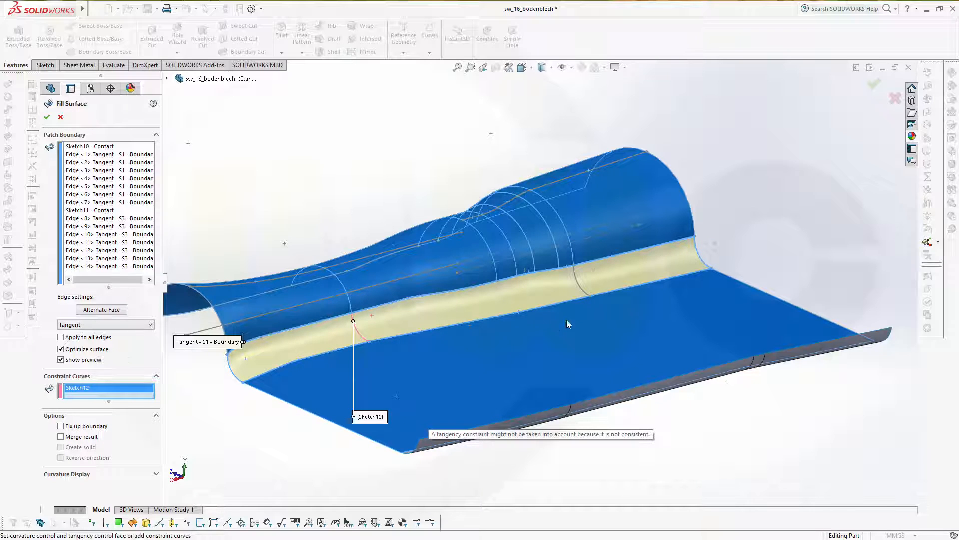
Try the arc sketch at the start of the tunnel's wide section as a second constraint curve and remove it from the constraints.
{"action": "mouse_move", "coordinate": [748, 245]}
{"action": "middle_mouse_down"}
{"action": "mouse_move", "coordinate": [743, 214]}
{"action": "mouse_move", "coordinate": [714, 217]}
{"action": "mouse_move", "coordinate": [730, 270]}
{"action": "mouse_move", "coordinate": [783, 276]}
{"action": "mouse_move", "coordinate": [820, 248]}
{"action": "mouse_move", "coordinate": [798, 260]}
{"action": "mouse_move", "coordinate": [730, 246]}
{"action": "middle_mouse_up"}
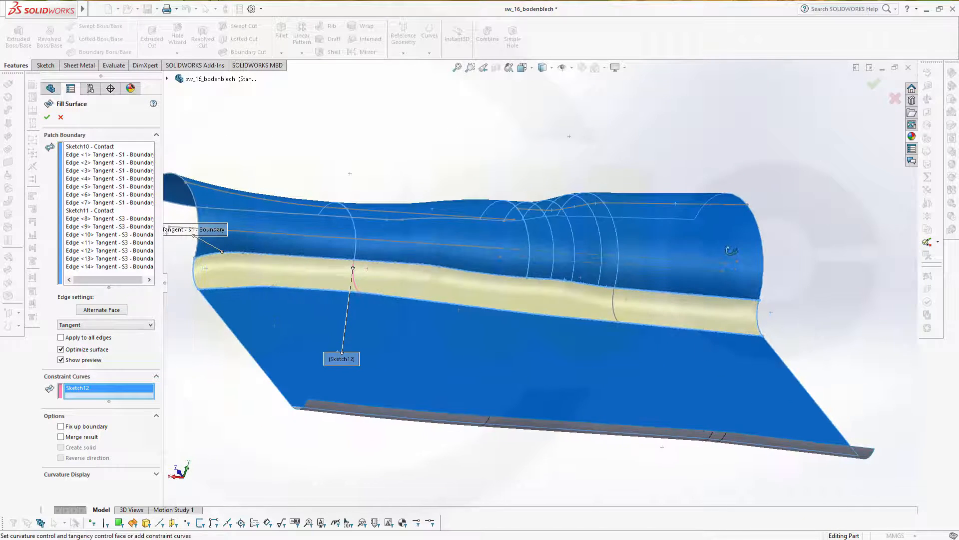
{"action": "scroll", "coordinate": [735, 271], "scroll_direction": "up", "scroll_amount": 1}
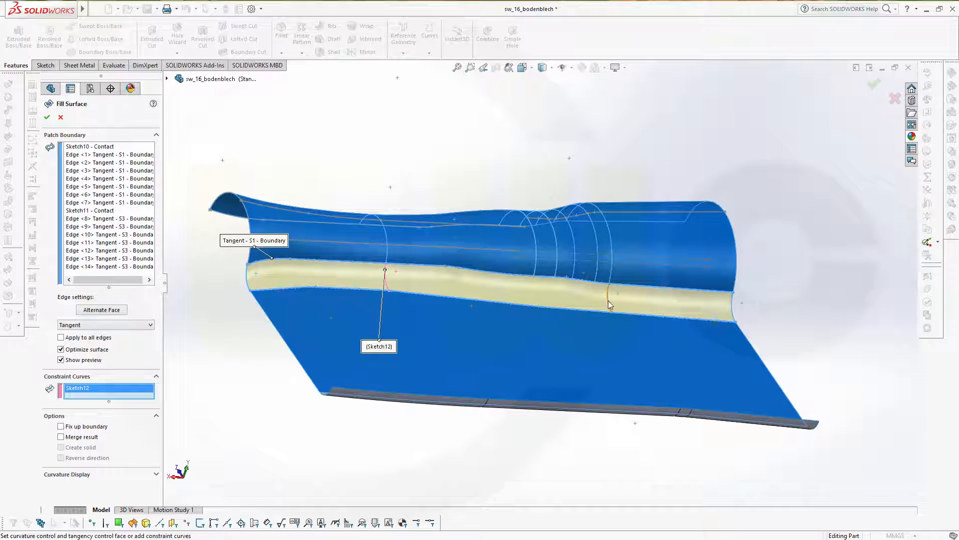
{"action": "left_click", "coordinate": [608, 302]}
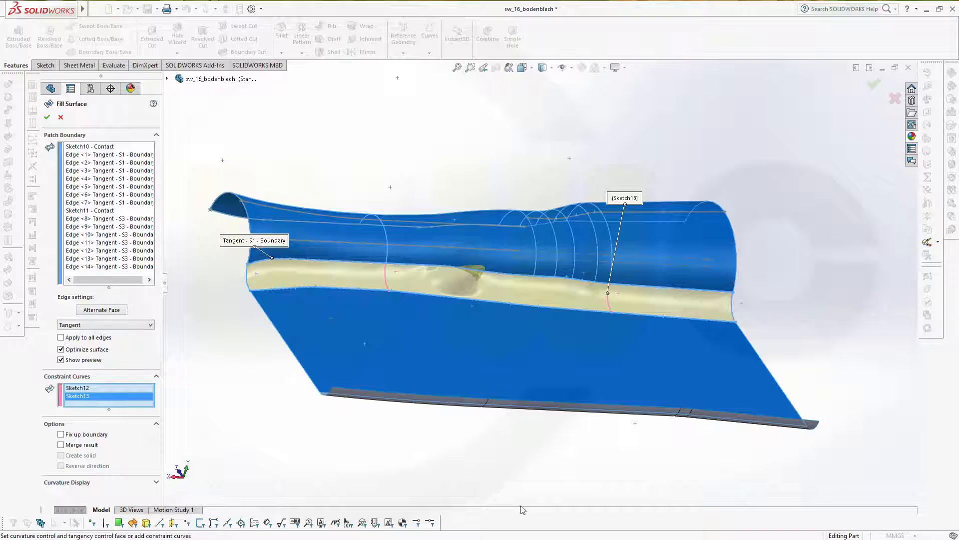
{"action": "middle_click_drag", "start_coordinate": [531, 448], "coordinate": [578, 471]}
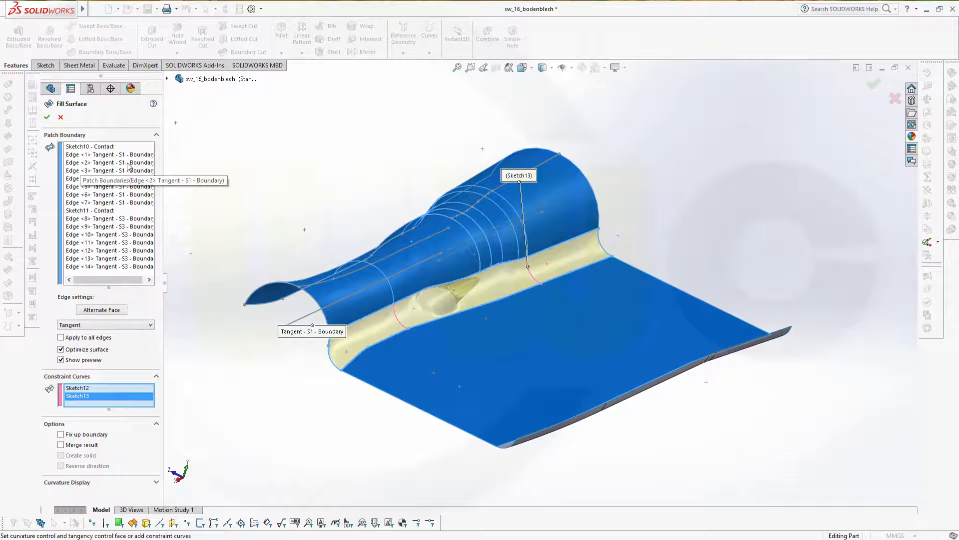
{"action": "right_click", "coordinate": [100, 397]}
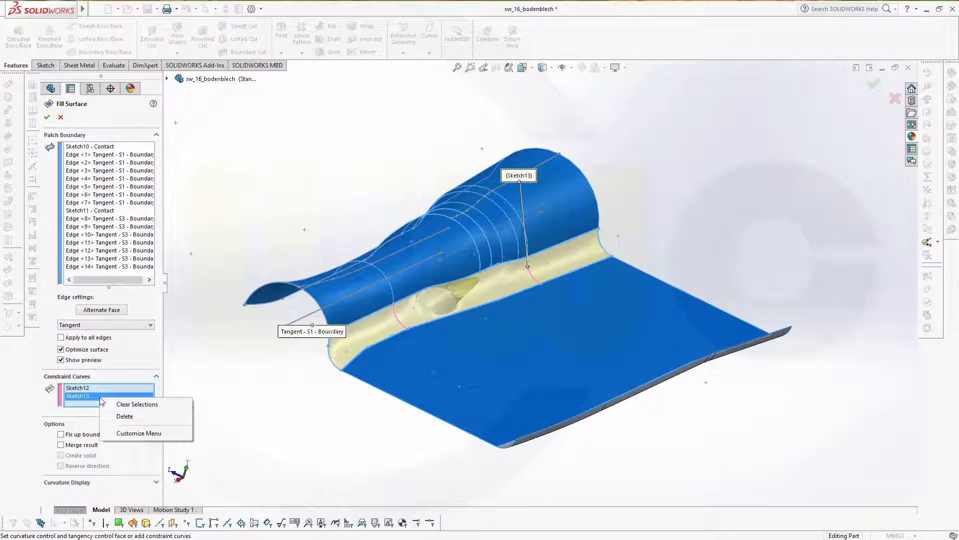
{"action": "left_click", "coordinate": [124, 417]}
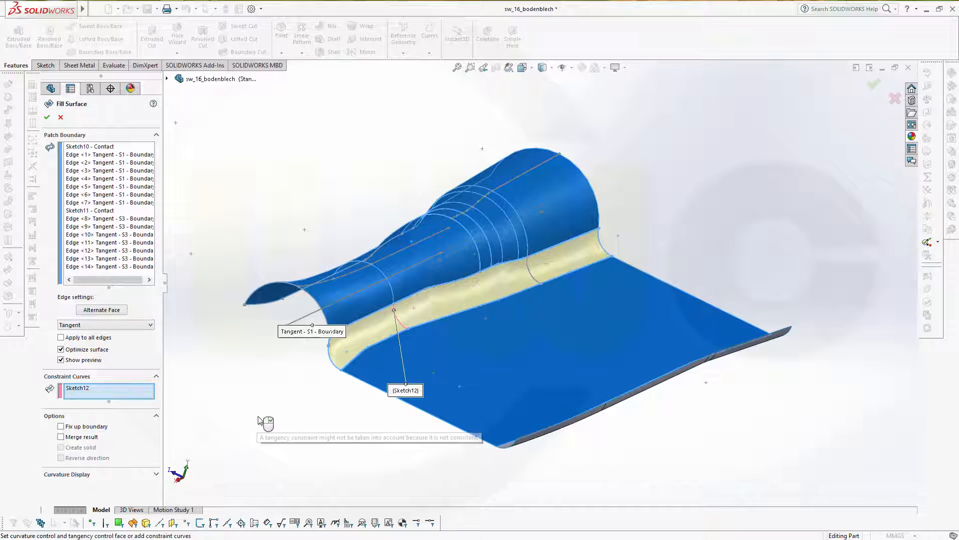
Create the fill surface across the gap, using only the arc near the narrow end as constraint curve.
{"action": "mouse_move", "coordinate": [282, 367]}
{"action": "middle_mouse_down"}
{"action": "mouse_move", "coordinate": [258, 356]}
{"action": "mouse_move", "coordinate": [237, 372]}
{"action": "middle_mouse_up"}
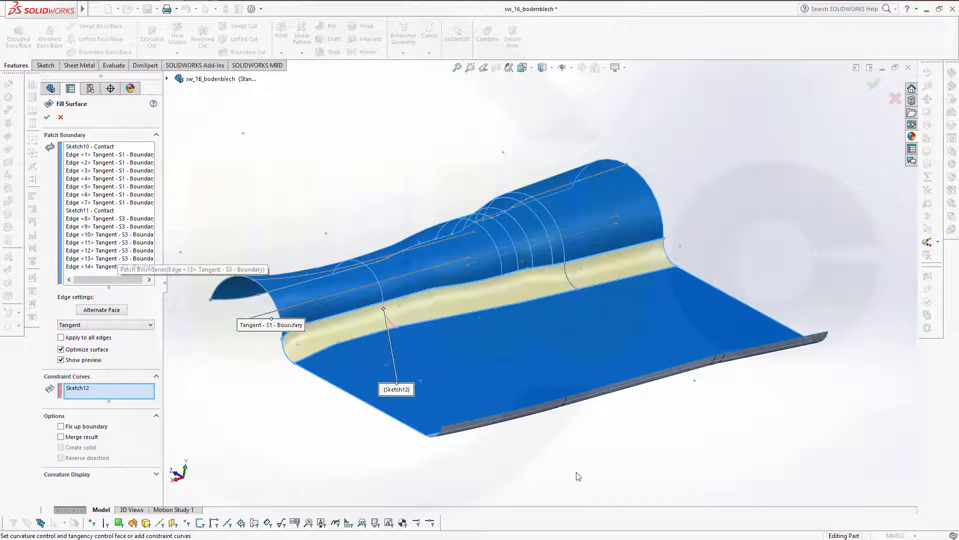
{"action": "mouse_move", "coordinate": [578, 476]}
{"action": "middle_mouse_down"}
{"action": "mouse_move", "coordinate": [589, 456]}
{"action": "mouse_move", "coordinate": [494, 458]}
{"action": "mouse_move", "coordinate": [436, 498]}
{"action": "mouse_move", "coordinate": [415, 494]}
{"action": "mouse_move", "coordinate": [402, 479]}
{"action": "mouse_move", "coordinate": [474, 486]}
{"action": "mouse_move", "coordinate": [572, 448]}
{"action": "mouse_move", "coordinate": [591, 466]}
{"action": "mouse_move", "coordinate": [580, 477]}
{"action": "middle_mouse_up"}
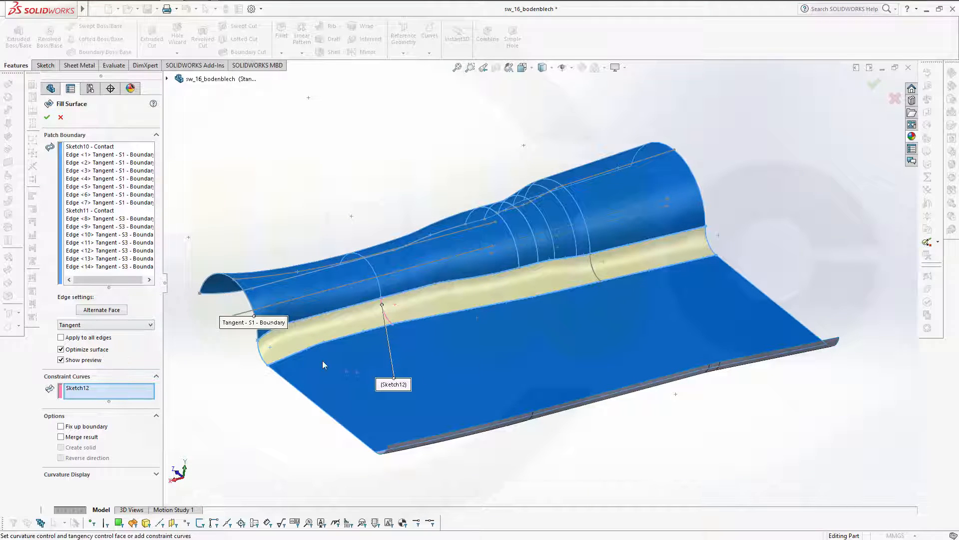
{"action": "left_click", "coordinate": [47, 117]}
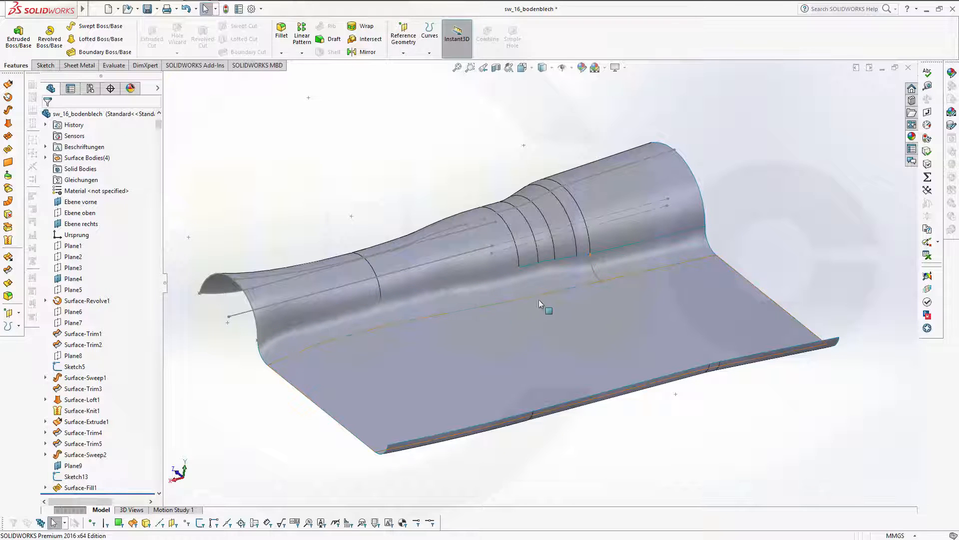
Examine the fill surface's transition between tunnel and floor panel along its full length and from several sides.
{"action": "scroll", "coordinate": [420, 334], "scroll_direction": "down", "scroll_amount": 5}
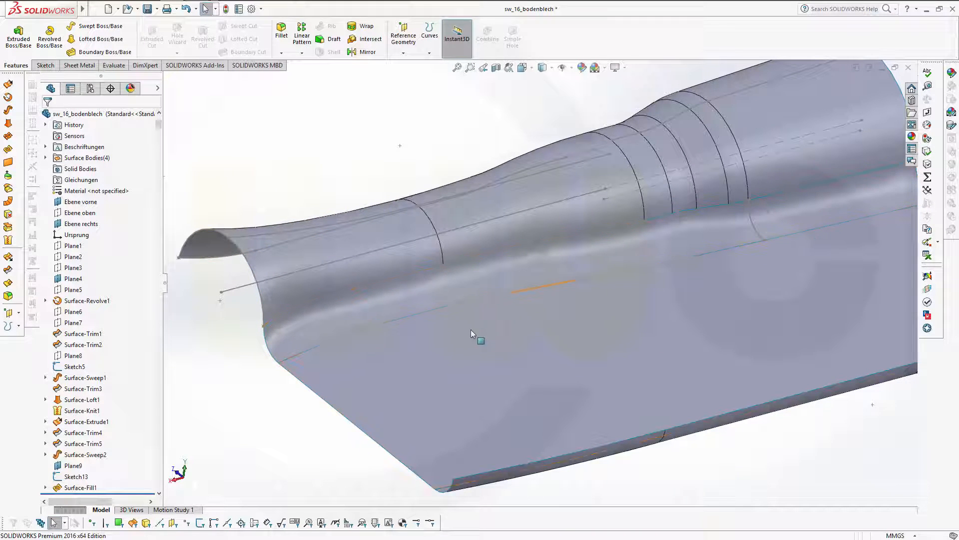
{"action": "scroll", "coordinate": [524, 359], "scroll_direction": "up", "scroll_amount": 2}
{"action": "middle_click_drag", "start_coordinate": [710, 454], "coordinate": [686, 401]}
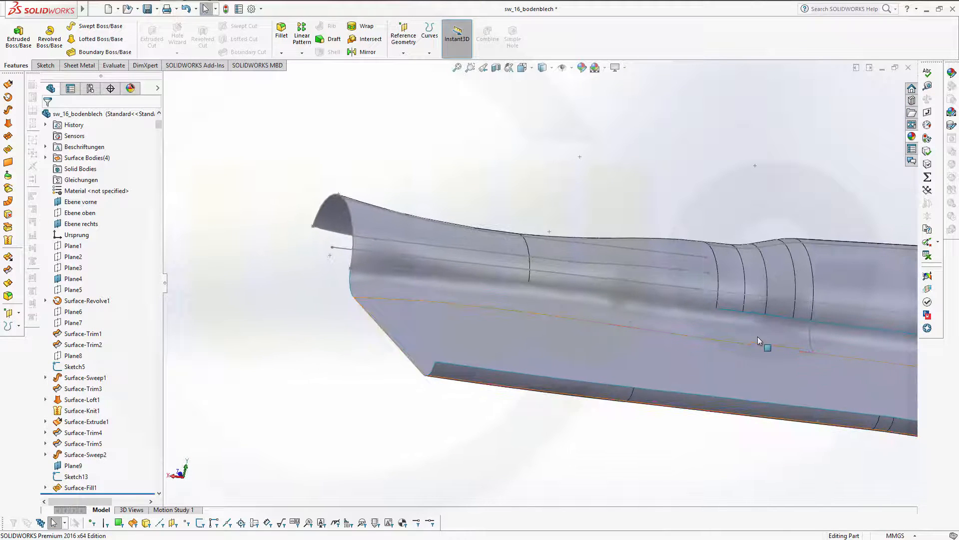
{"action": "scroll", "coordinate": [770, 323], "scroll_direction": "up", "scroll_amount": 2}
{"action": "scroll", "coordinate": [800, 340], "scroll_direction": "down", "scroll_amount": 2}
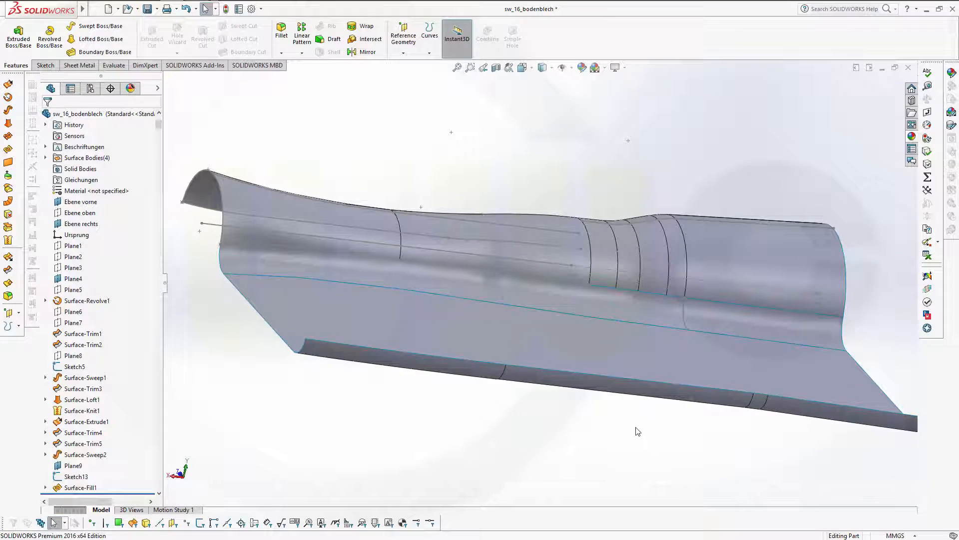
{"action": "middle_click_drag", "start_coordinate": [561, 400], "coordinate": [508, 321]}
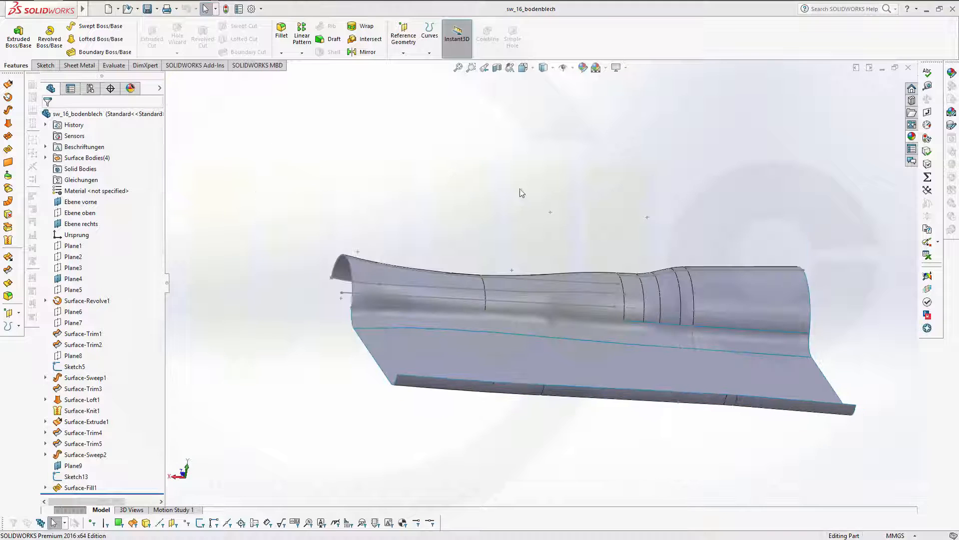
{"action": "mouse_move", "coordinate": [518, 193]}
{"action": "middle_mouse_down"}
{"action": "mouse_move", "coordinate": [481, 195]}
{"action": "mouse_move", "coordinate": [485, 225]}
{"action": "mouse_move", "coordinate": [517, 180]}
{"action": "middle_mouse_up"}
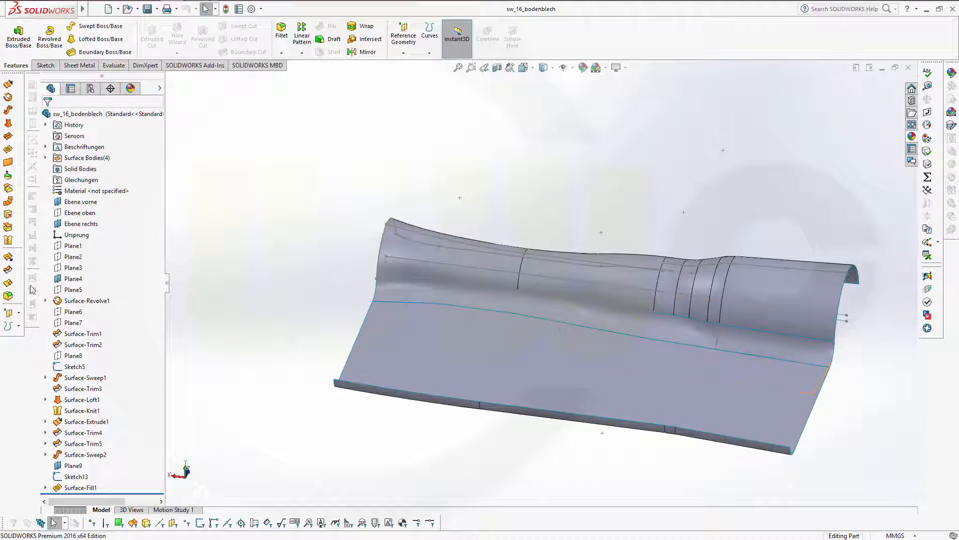
Knit the floor panel, the fill surface, the tunnel and the swept outer flange into one surface body.
{"action": "left_click", "coordinate": [8, 255]}
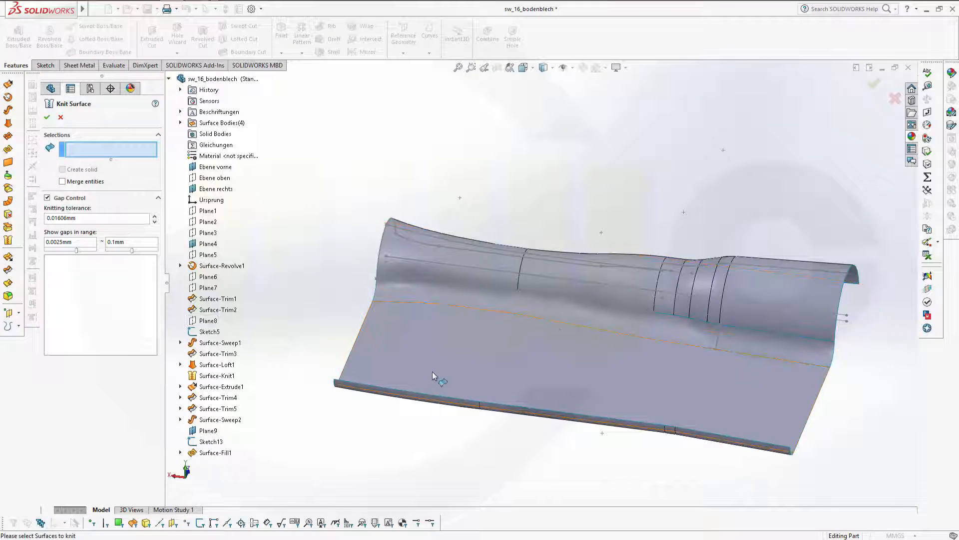
{"action": "left_click", "coordinate": [442, 288]}
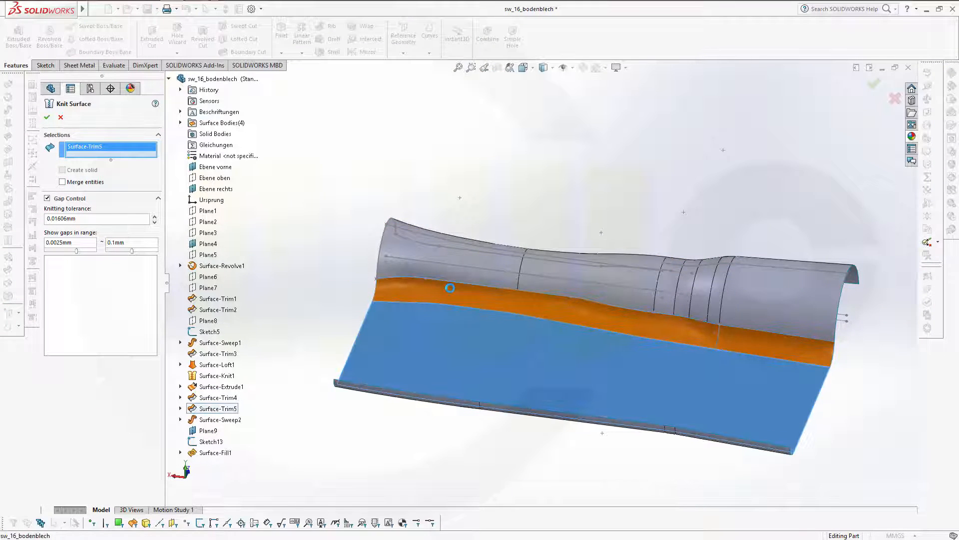
{"action": "left_click", "coordinate": [480, 276]}
{"action": "left_click", "coordinate": [480, 277]}
{"action": "middle_click_drag", "start_coordinate": [561, 355], "coordinate": [534, 451]}
{"action": "left_click", "coordinate": [533, 451]}
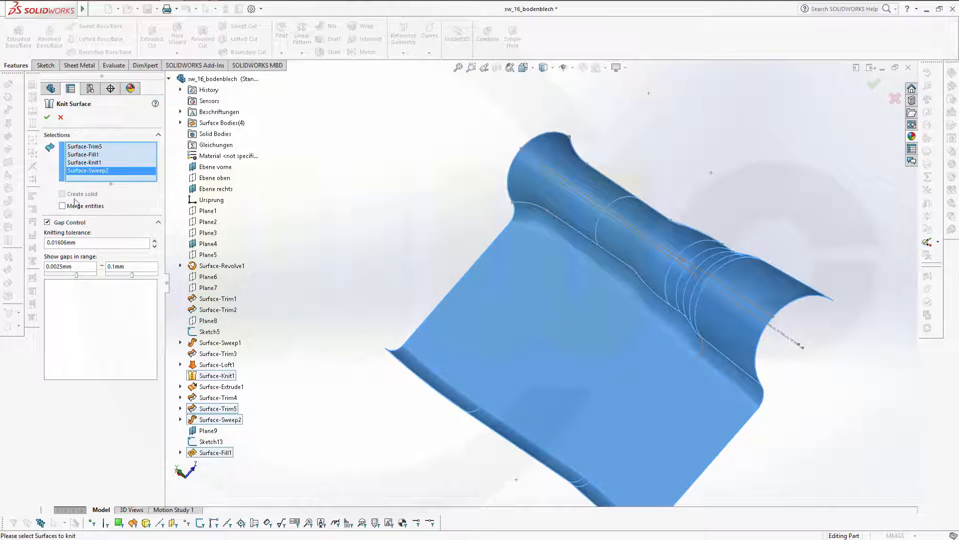
{"action": "left_click", "coordinate": [47, 118]}
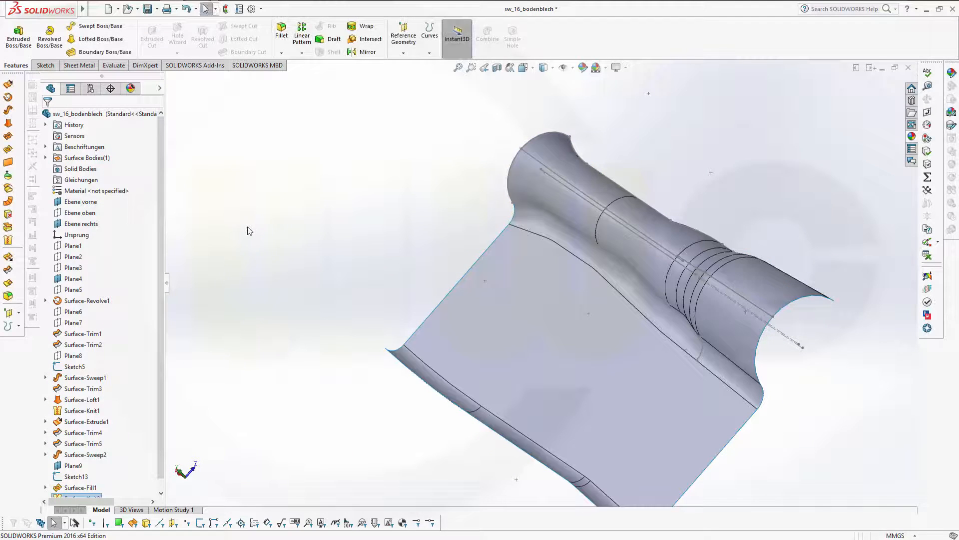
Trim the knitted surface body with the plane Ebene vorne, keeping the half with the floor panel and outer flange.
{"action": "left_click", "coordinate": [11, 271]}
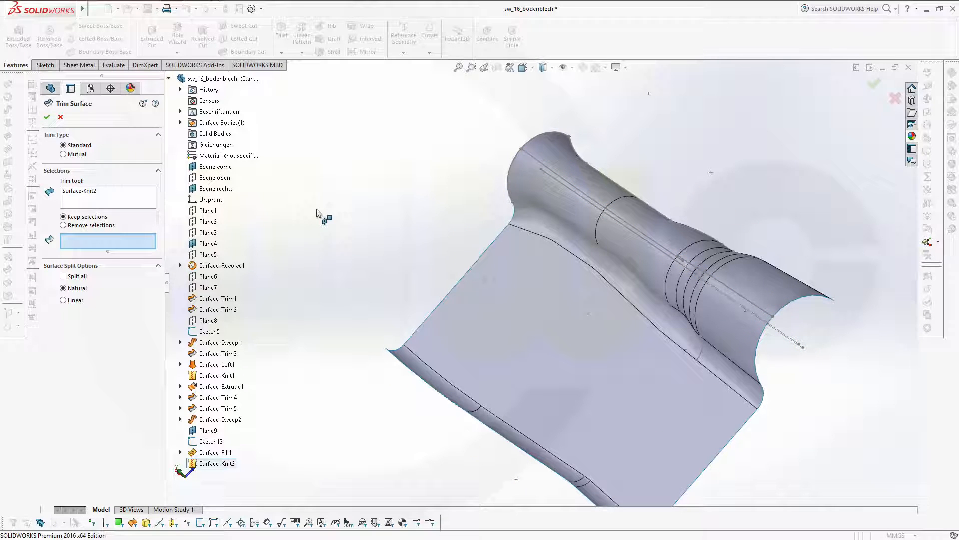
{"action": "left_click", "coordinate": [79, 190]}
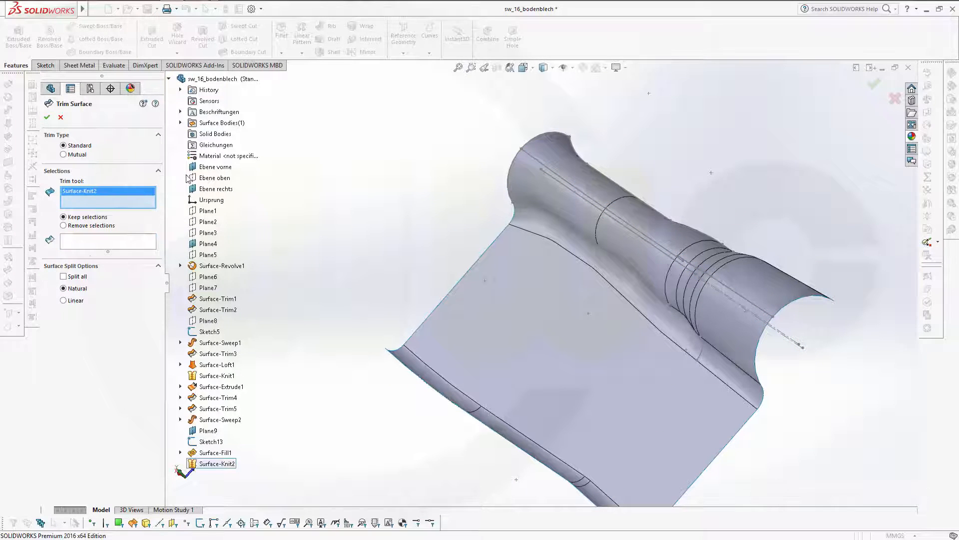
{"action": "key", "text": "Delete"}
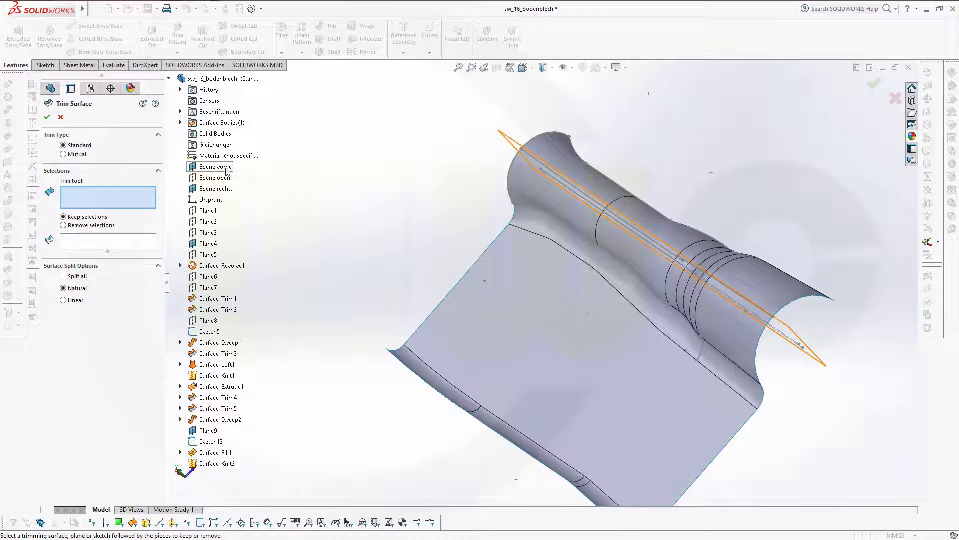
{"action": "left_click", "coordinate": [226, 170]}
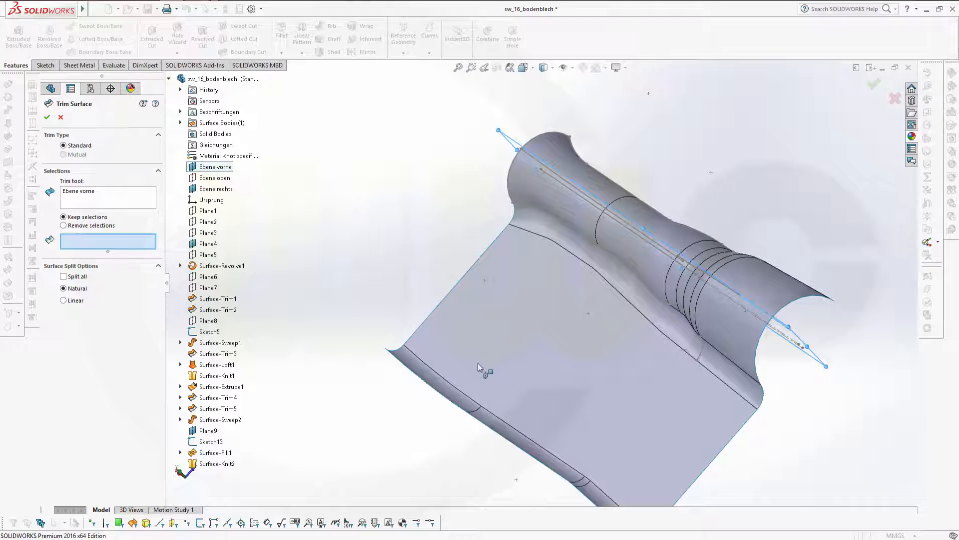
{"action": "left_click", "coordinate": [490, 357]}
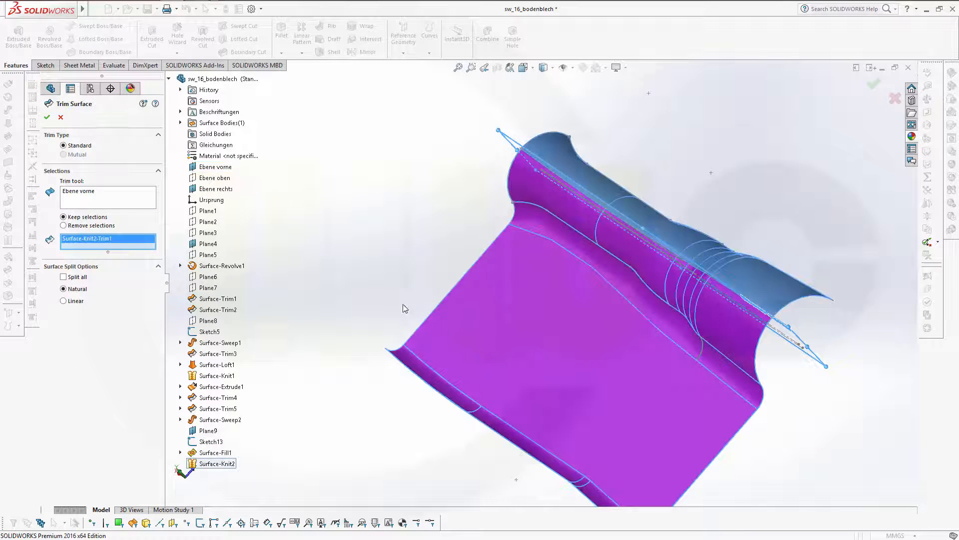
{"action": "left_click", "coordinate": [47, 117]}
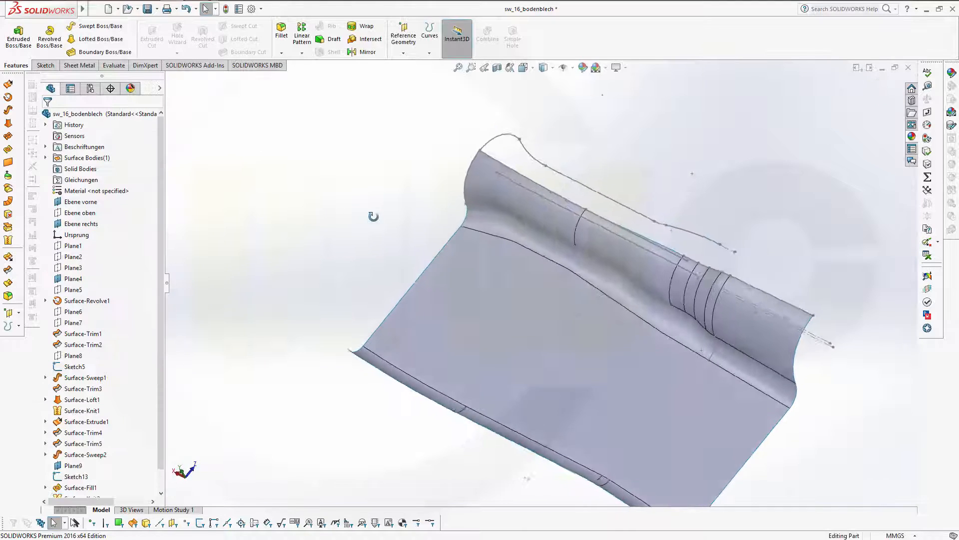
Mirror the trimmed half as a body about the plane Ebene vorne, without knitting the surfaces.
{"action": "middle_click_drag", "start_coordinate": [373, 216], "coordinate": [411, 259]}
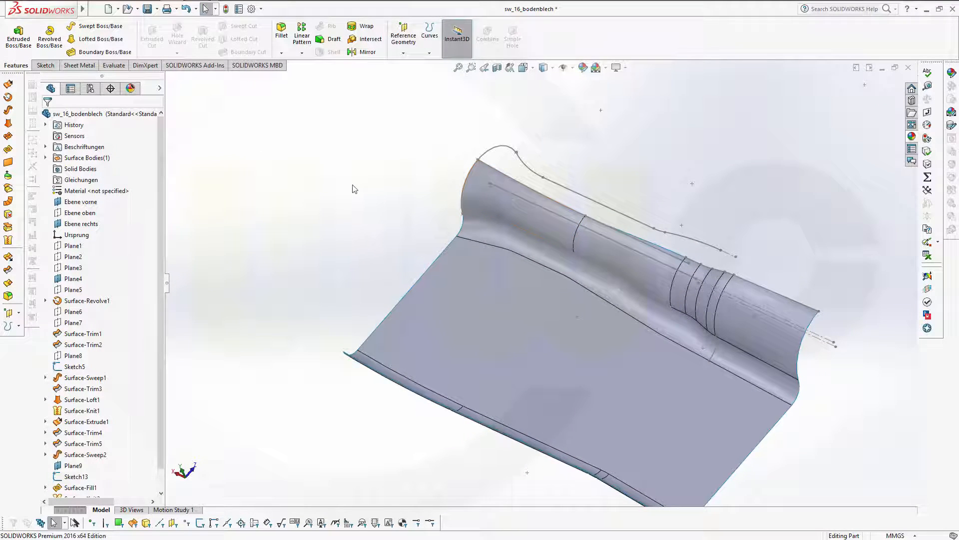
{"action": "left_click", "coordinate": [367, 52]}
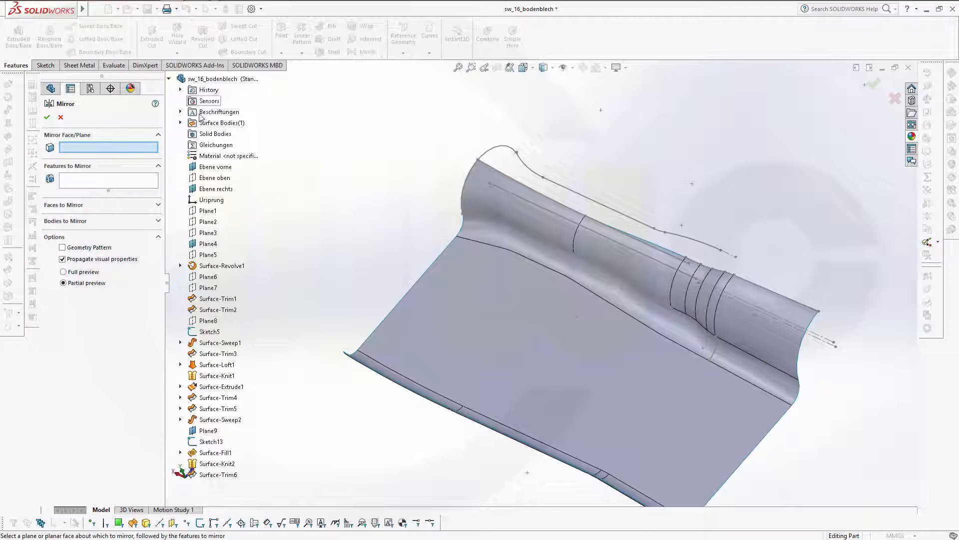
{"action": "left_click", "coordinate": [218, 169]}
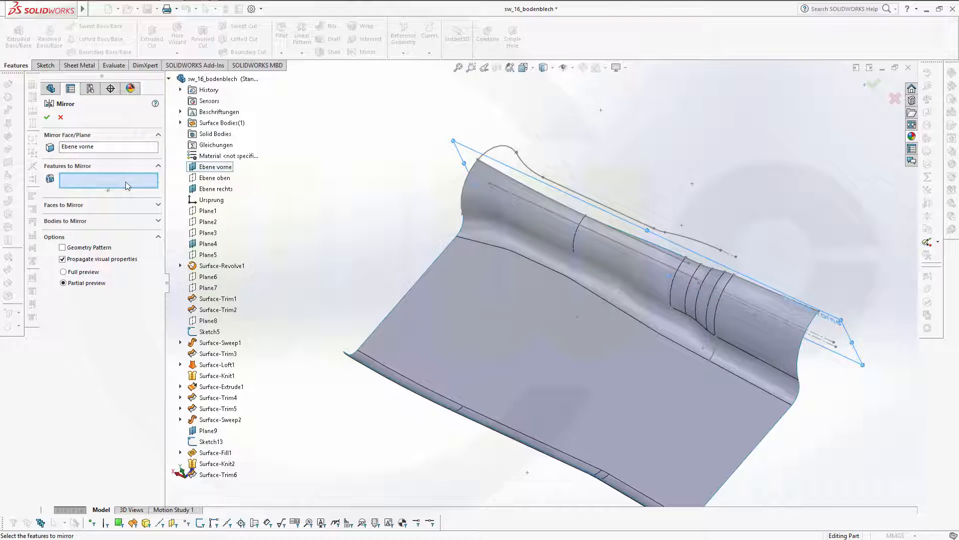
{"action": "left_click", "coordinate": [114, 221]}
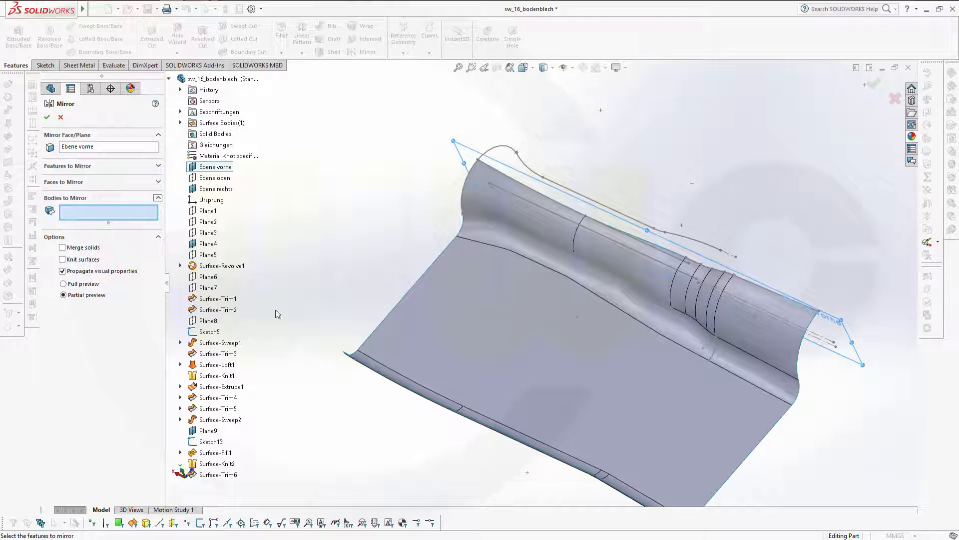
{"action": "left_click", "coordinate": [485, 377]}
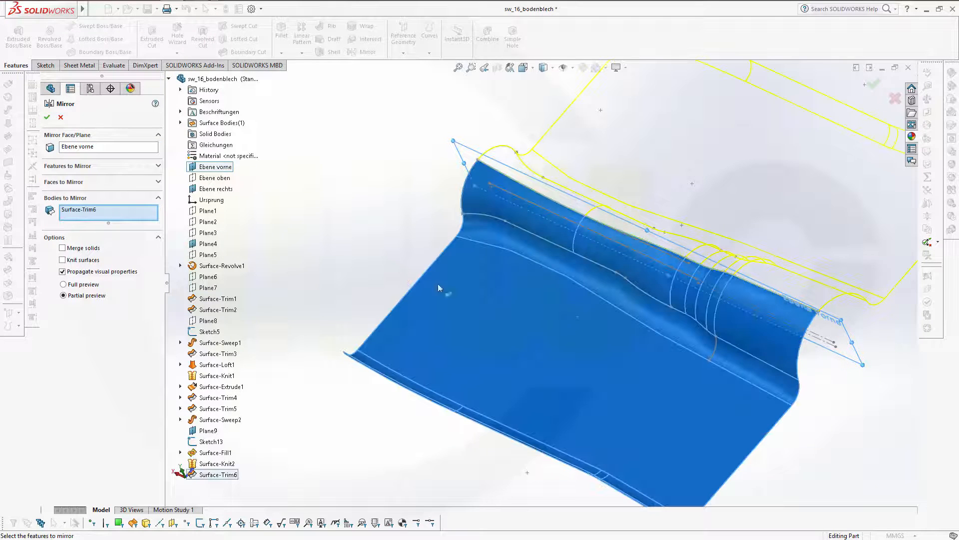
{"action": "left_click", "coordinate": [47, 118]}
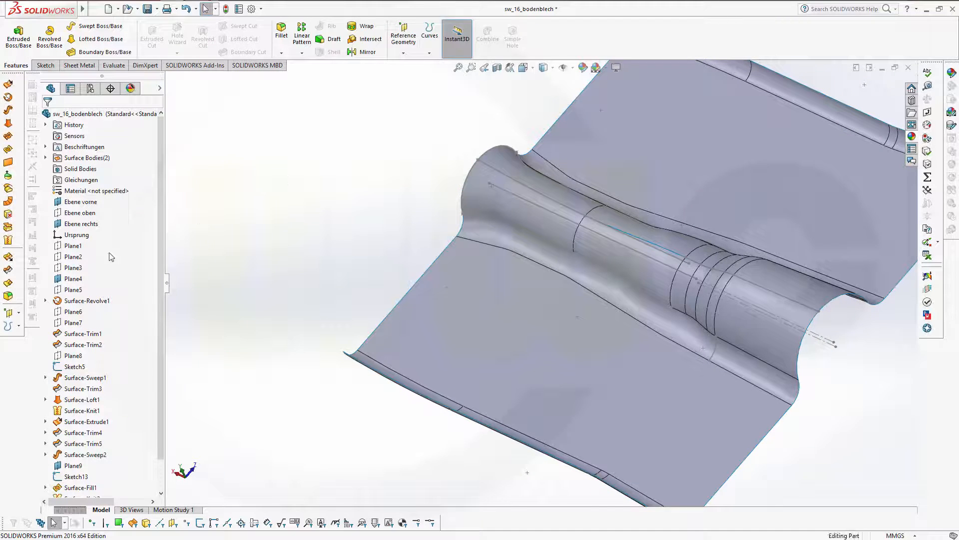
Knit the trimmed half and its mirrored copy into one surface body.
{"action": "left_click", "coordinate": [8, 240]}
{"action": "left_click", "coordinate": [717, 173]}
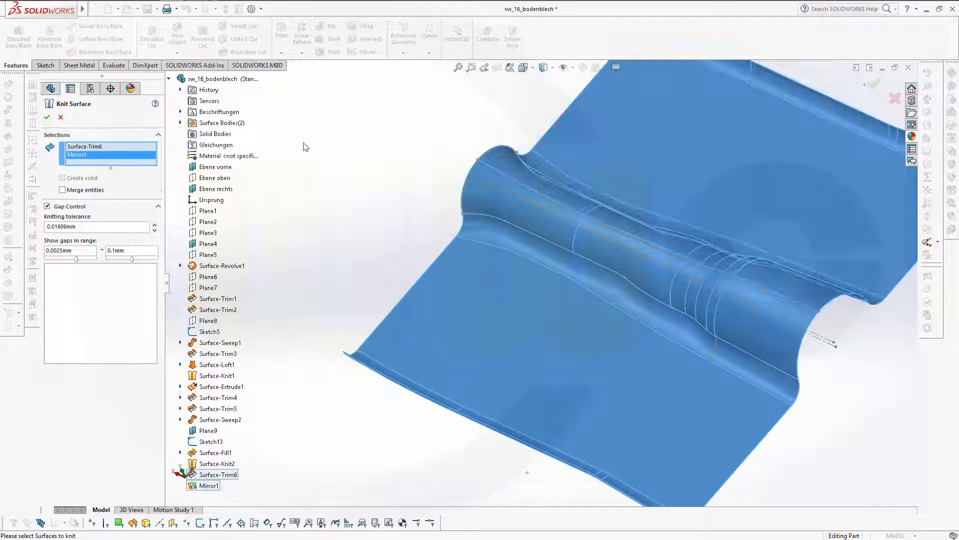
{"action": "left_click", "coordinate": [47, 117]}
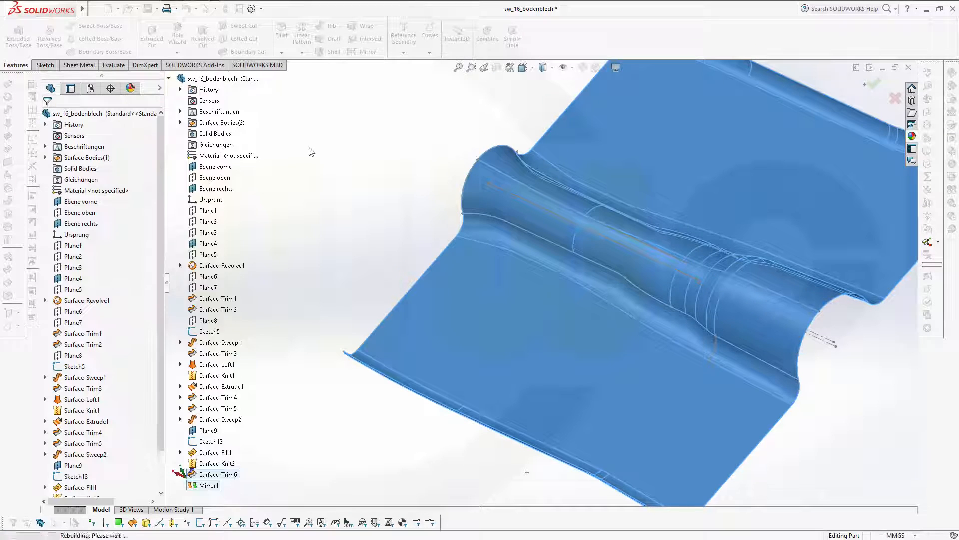
Hide the sketches in the view and display the model shaded without edges.
{"action": "middle_click_drag", "start_coordinate": [490, 123], "coordinate": [520, 118]}
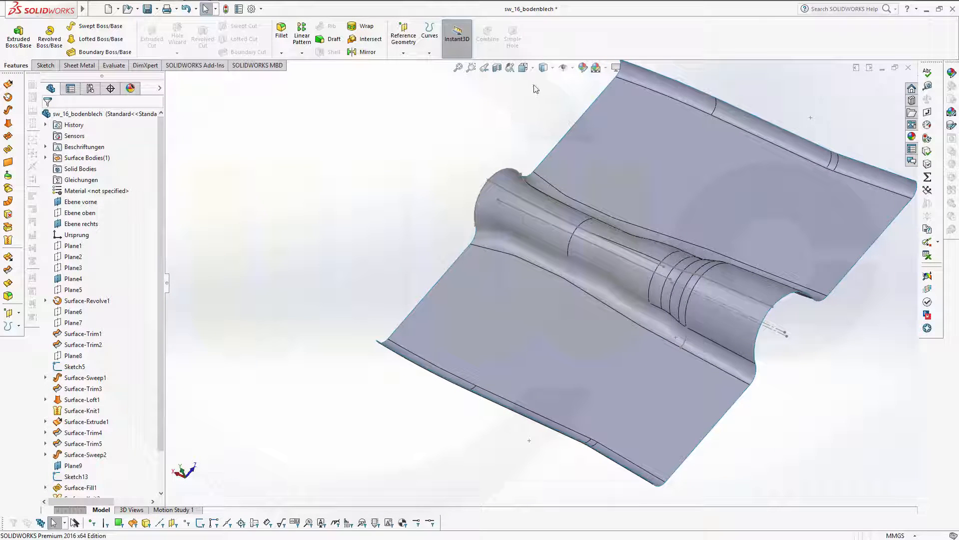
{"action": "left_click", "coordinate": [572, 68]}
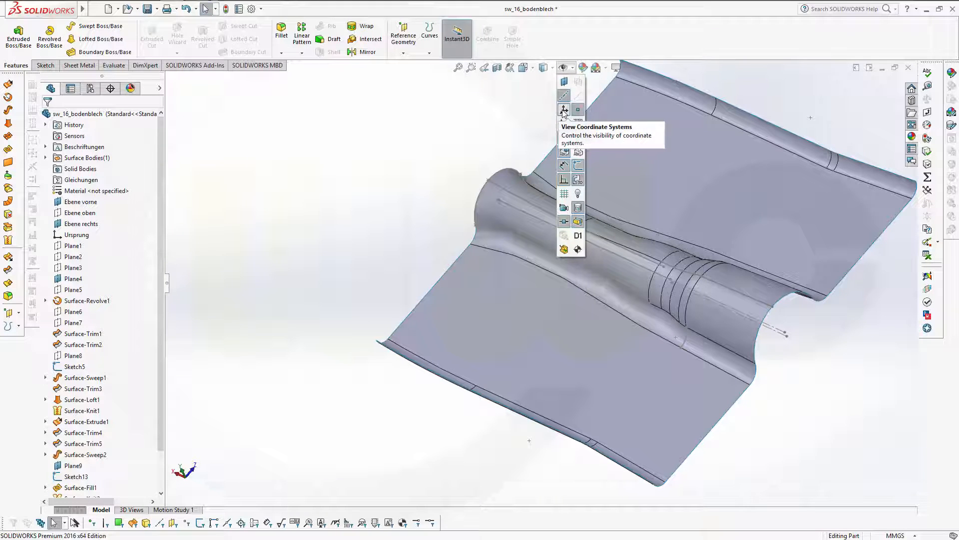
{"action": "left_click", "coordinate": [579, 111]}
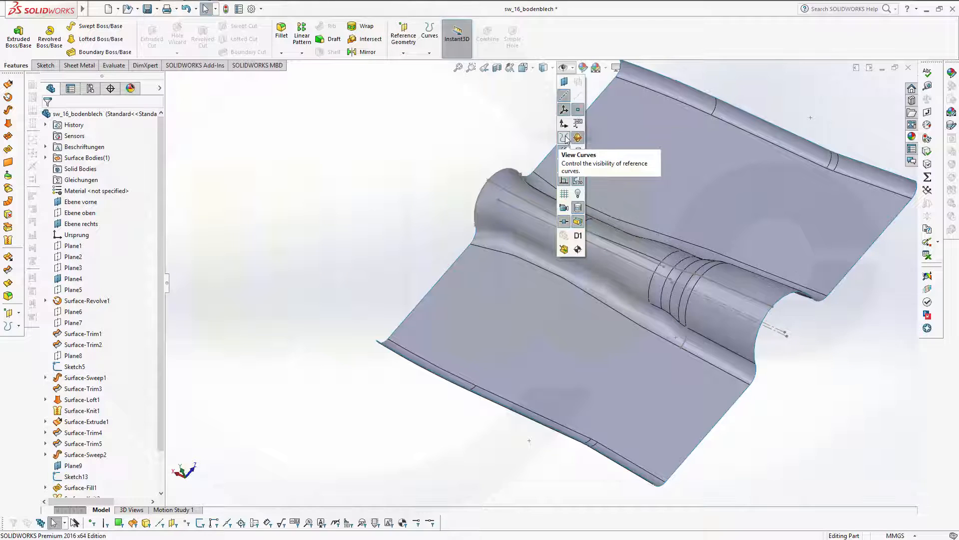
{"action": "left_click", "coordinate": [565, 166]}
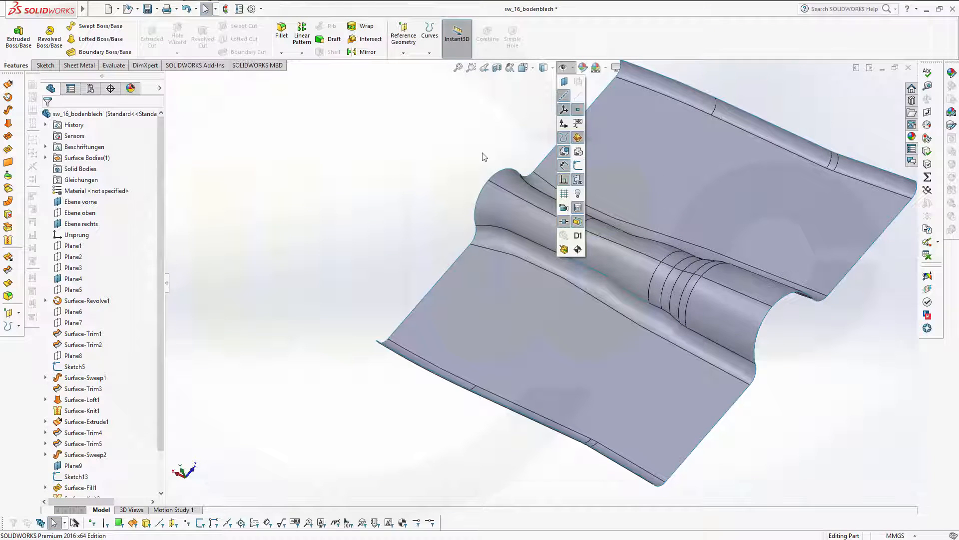
{"action": "left_click", "coordinate": [543, 68]}
{"action": "left_click", "coordinate": [545, 94]}
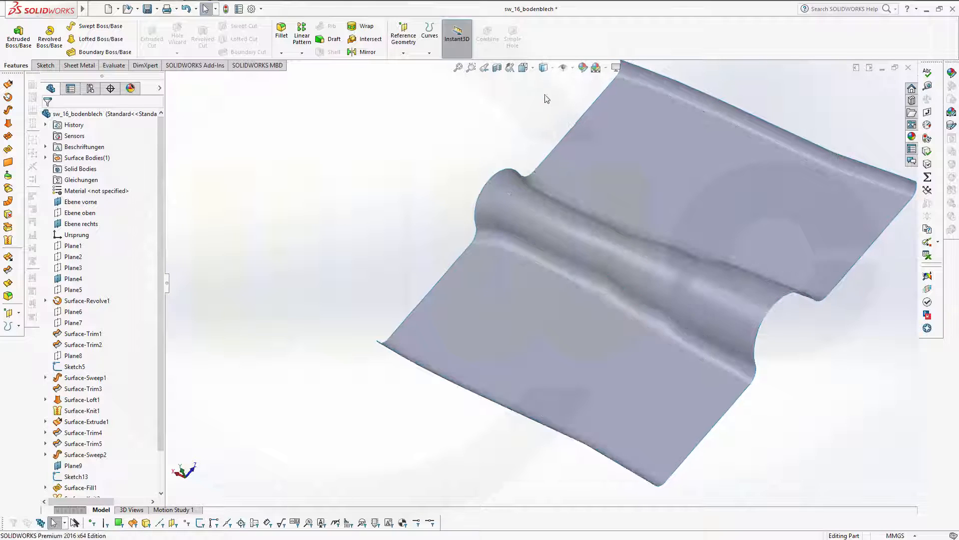
Examine the complete floor sheet from several sides, close up along the transition between tunnel and floor panel and as a whole.
{"action": "mouse_move", "coordinate": [560, 330]}
{"action": "middle_mouse_down"}
{"action": "mouse_move", "coordinate": [585, 297]}
{"action": "mouse_move", "coordinate": [731, 394]}
{"action": "mouse_move", "coordinate": [705, 300]}
{"action": "middle_mouse_up"}
{"action": "scroll", "coordinate": [644, 274], "scroll_direction": "up", "scroll_amount": 8}
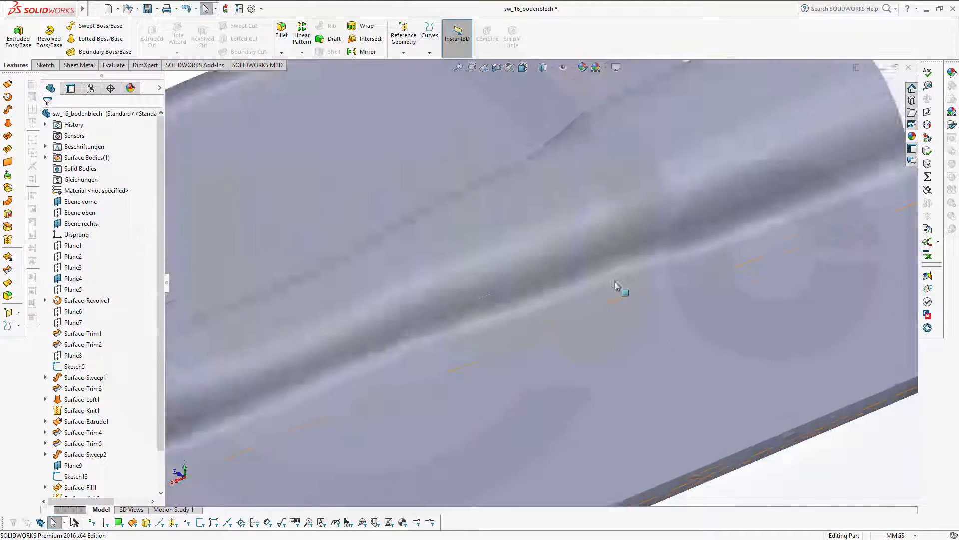
{"action": "scroll", "coordinate": [464, 259], "scroll_direction": "down", "scroll_amount": 4}
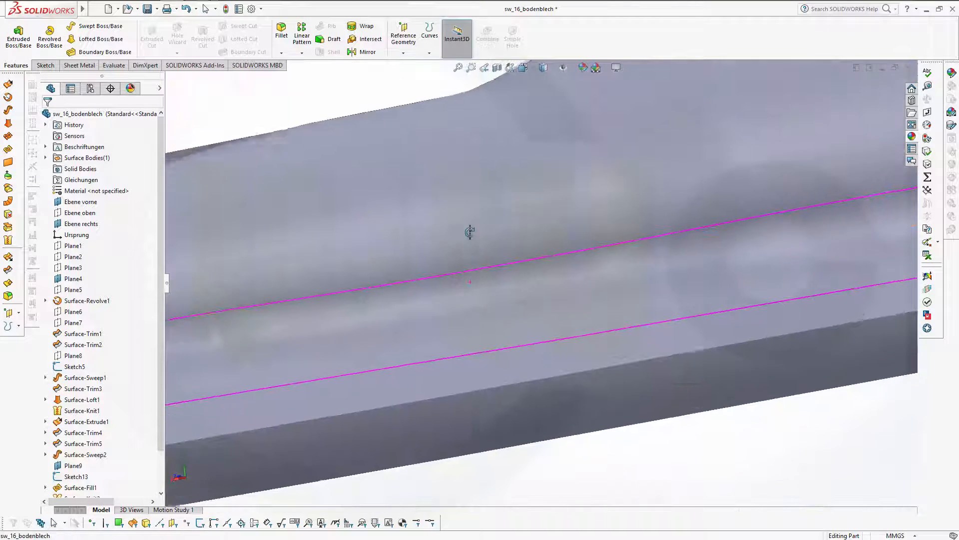
{"action": "scroll", "coordinate": [487, 306], "scroll_direction": "down", "scroll_amount": 3}
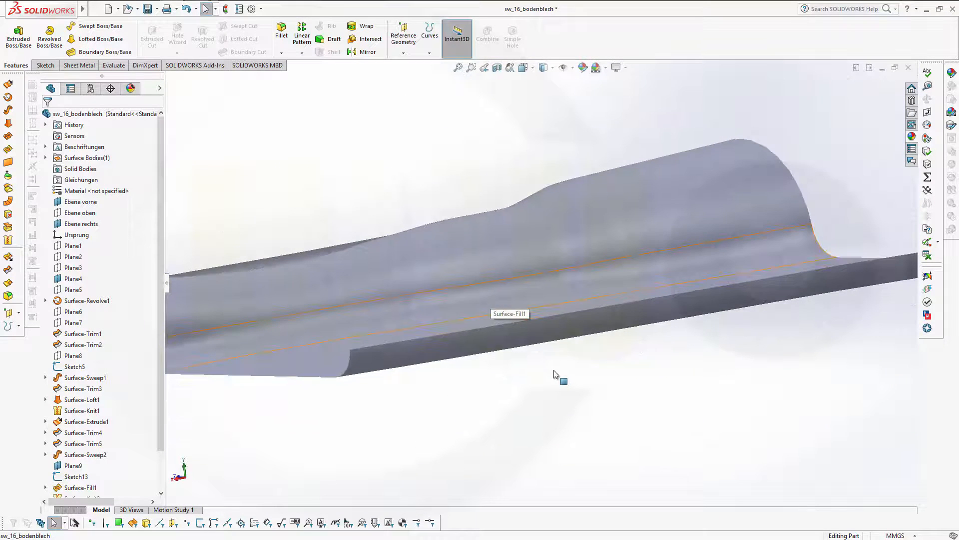
{"action": "middle_click_drag", "start_coordinate": [575, 385], "coordinate": [535, 377]}
{"action": "scroll", "coordinate": [528, 266], "scroll_direction": "up", "scroll_amount": 2}
{"action": "scroll", "coordinate": [529, 265], "scroll_direction": "down", "scroll_amount": 3}
{"action": "middle_click_drag", "start_coordinate": [553, 291], "coordinate": [610, 315]}
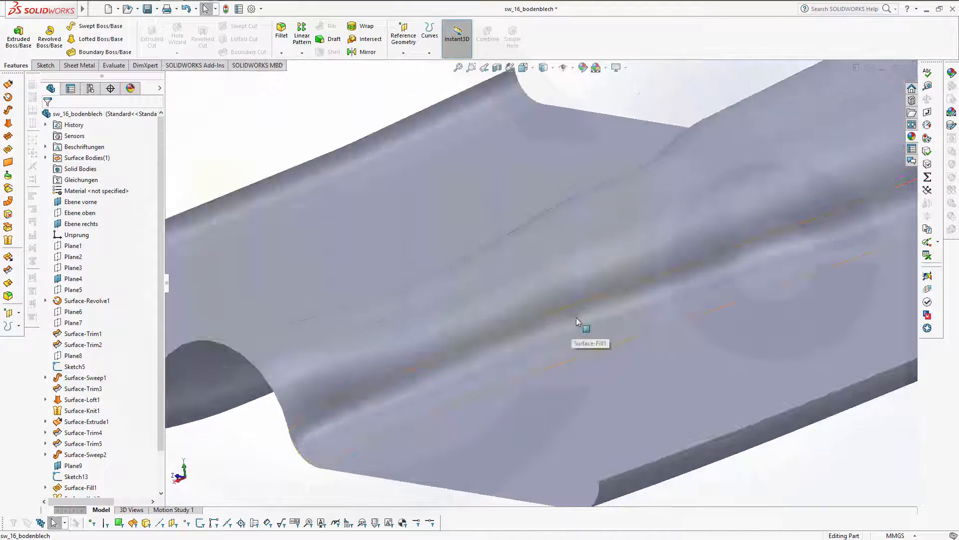
{"action": "scroll", "coordinate": [575, 309], "scroll_direction": "down", "scroll_amount": 5}
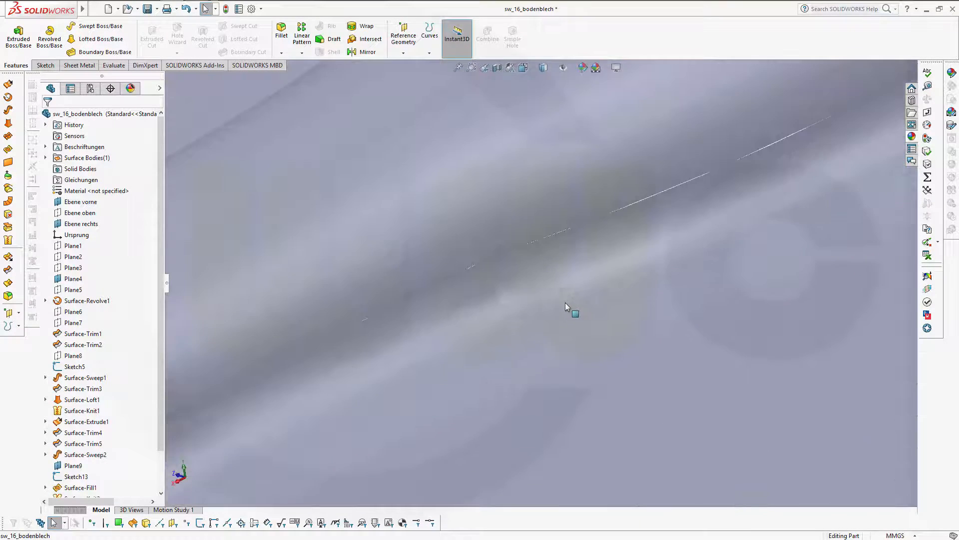
{"action": "scroll", "coordinate": [534, 303], "scroll_direction": "down", "scroll_amount": 2}
{"action": "scroll", "coordinate": [521, 304], "scroll_direction": "up", "scroll_amount": 6}
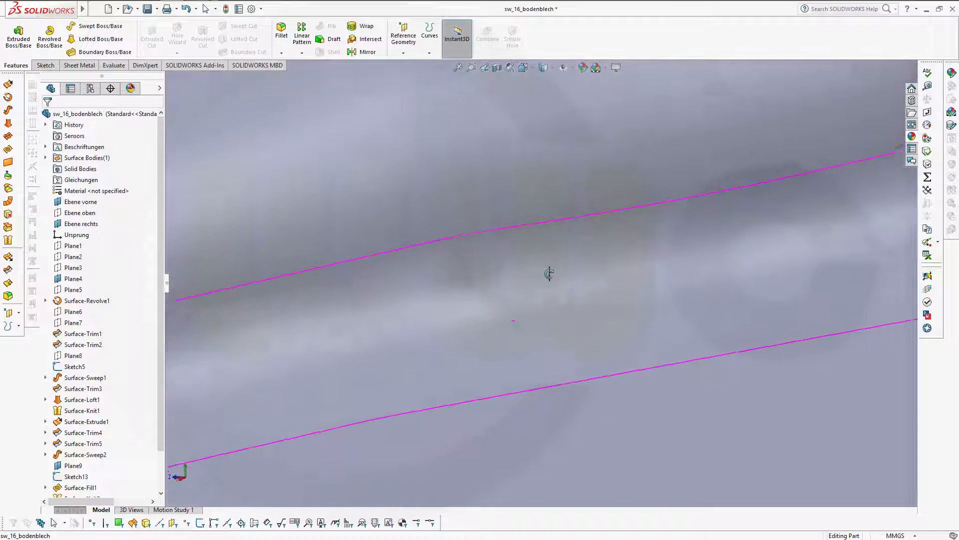
{"action": "scroll", "coordinate": [661, 320], "scroll_direction": "up", "scroll_amount": 5}
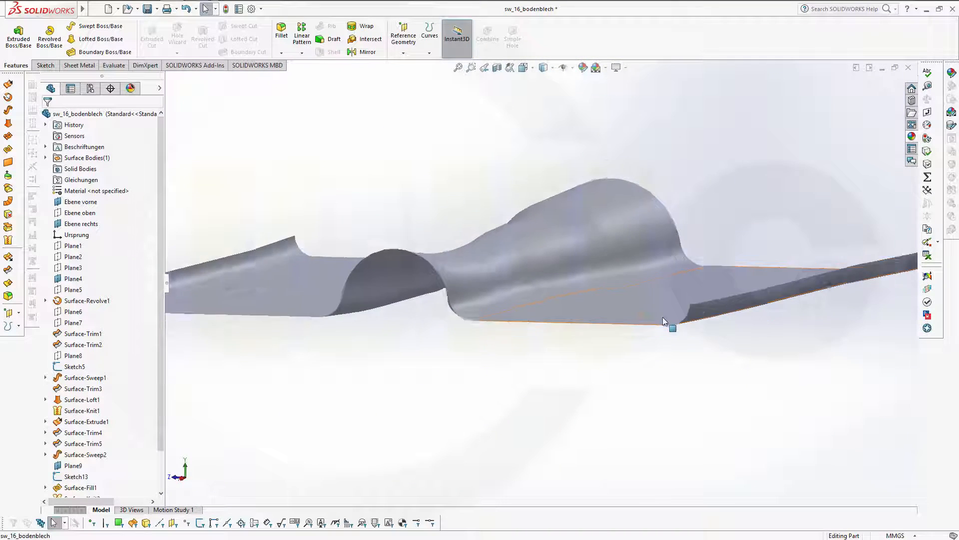
{"action": "middle_click_drag", "start_coordinate": [637, 304], "coordinate": [603, 330]}
{"action": "scroll", "coordinate": [585, 310], "scroll_direction": "up", "scroll_amount": 3}
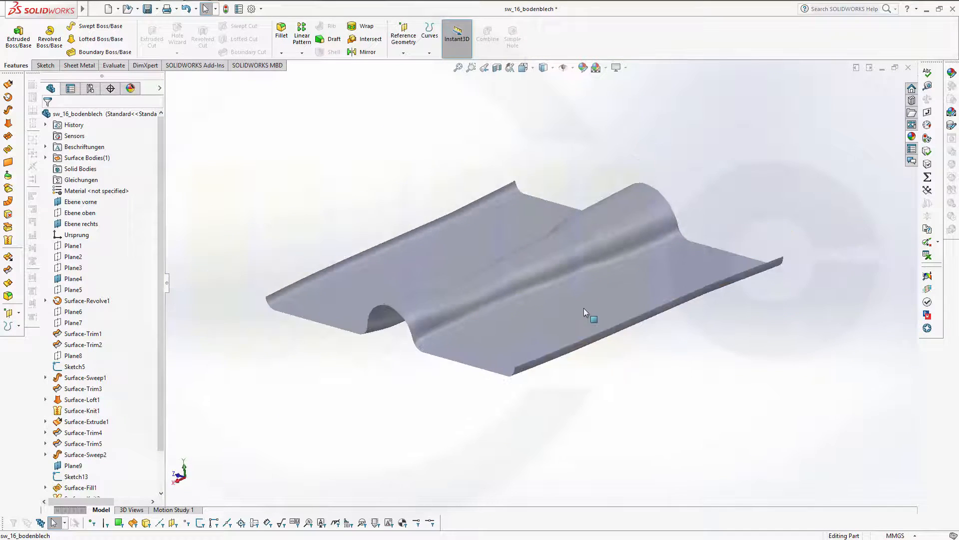